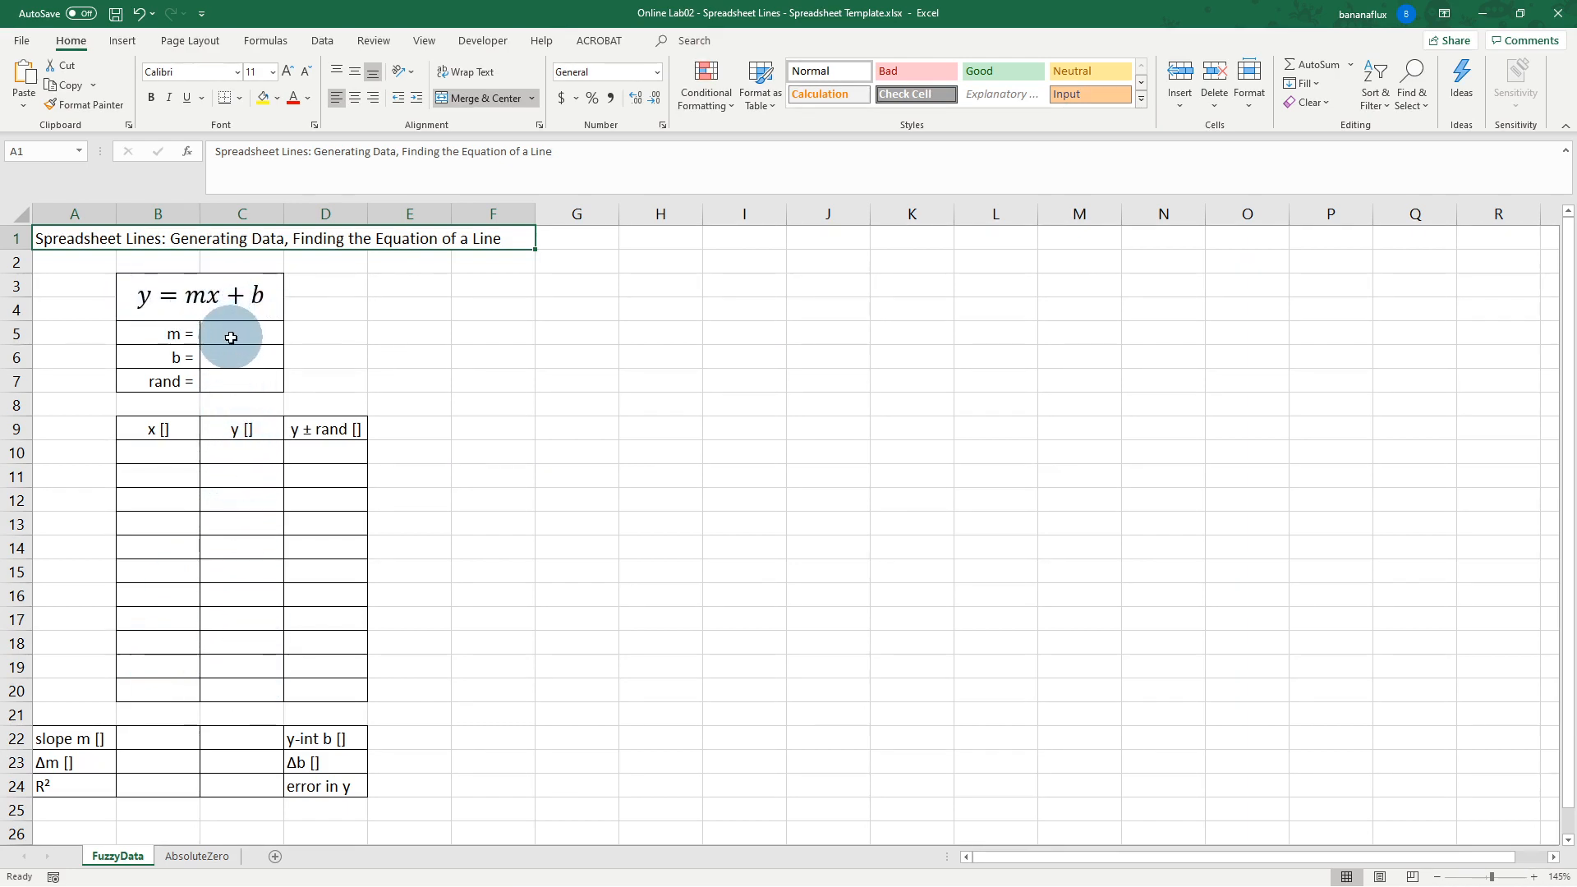
Step: Enter slope m = 2 in C5 and intercept b = 3 in C6, then start editing the rand cell C7
click(230, 335)
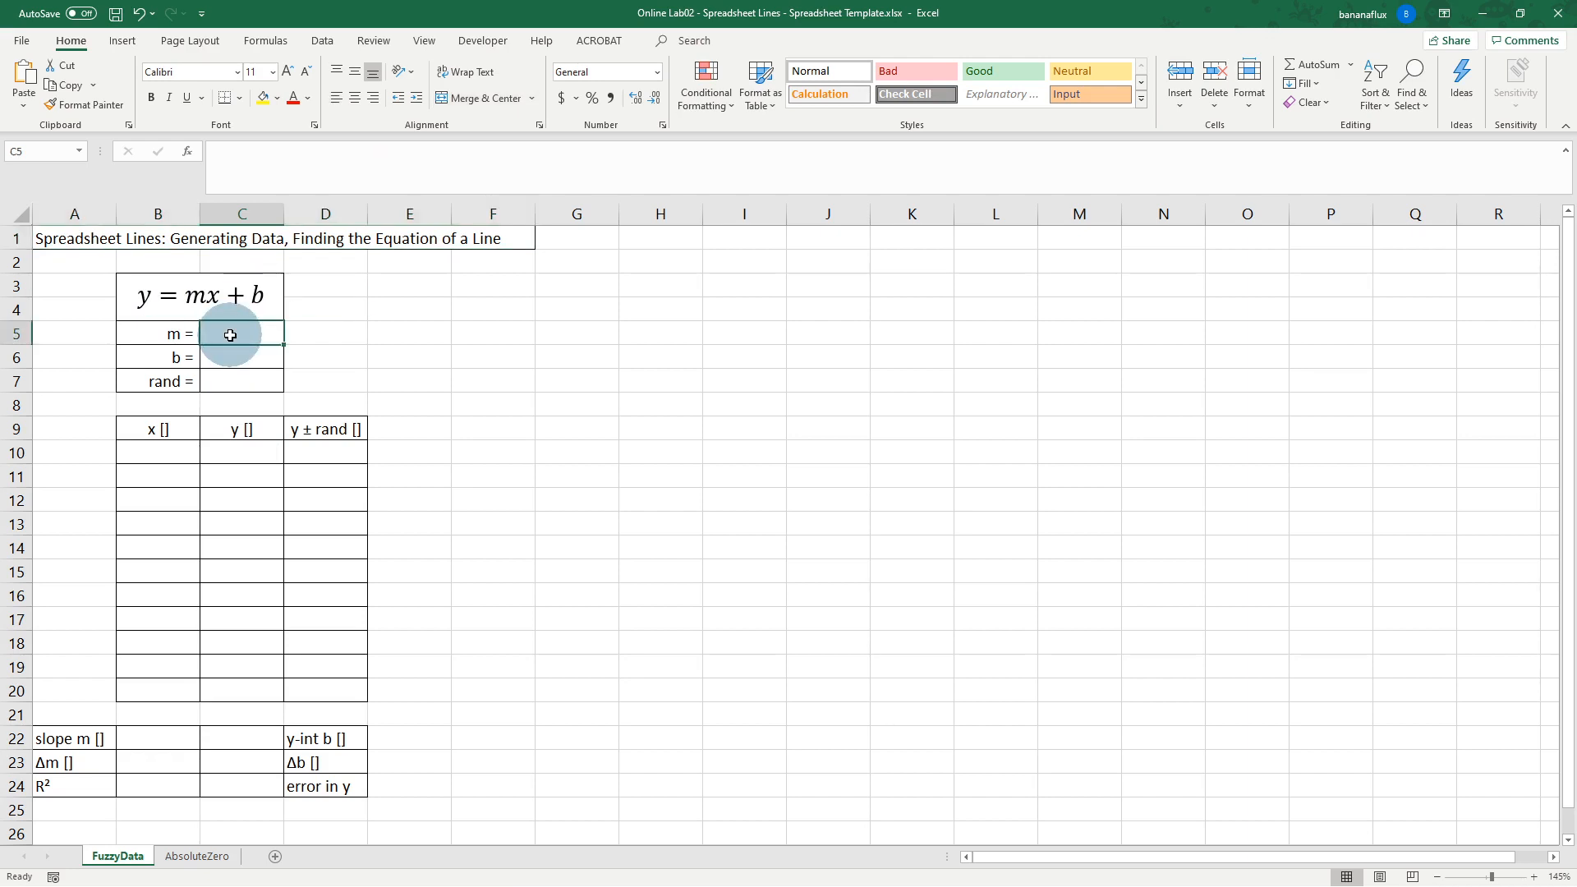
text(2)
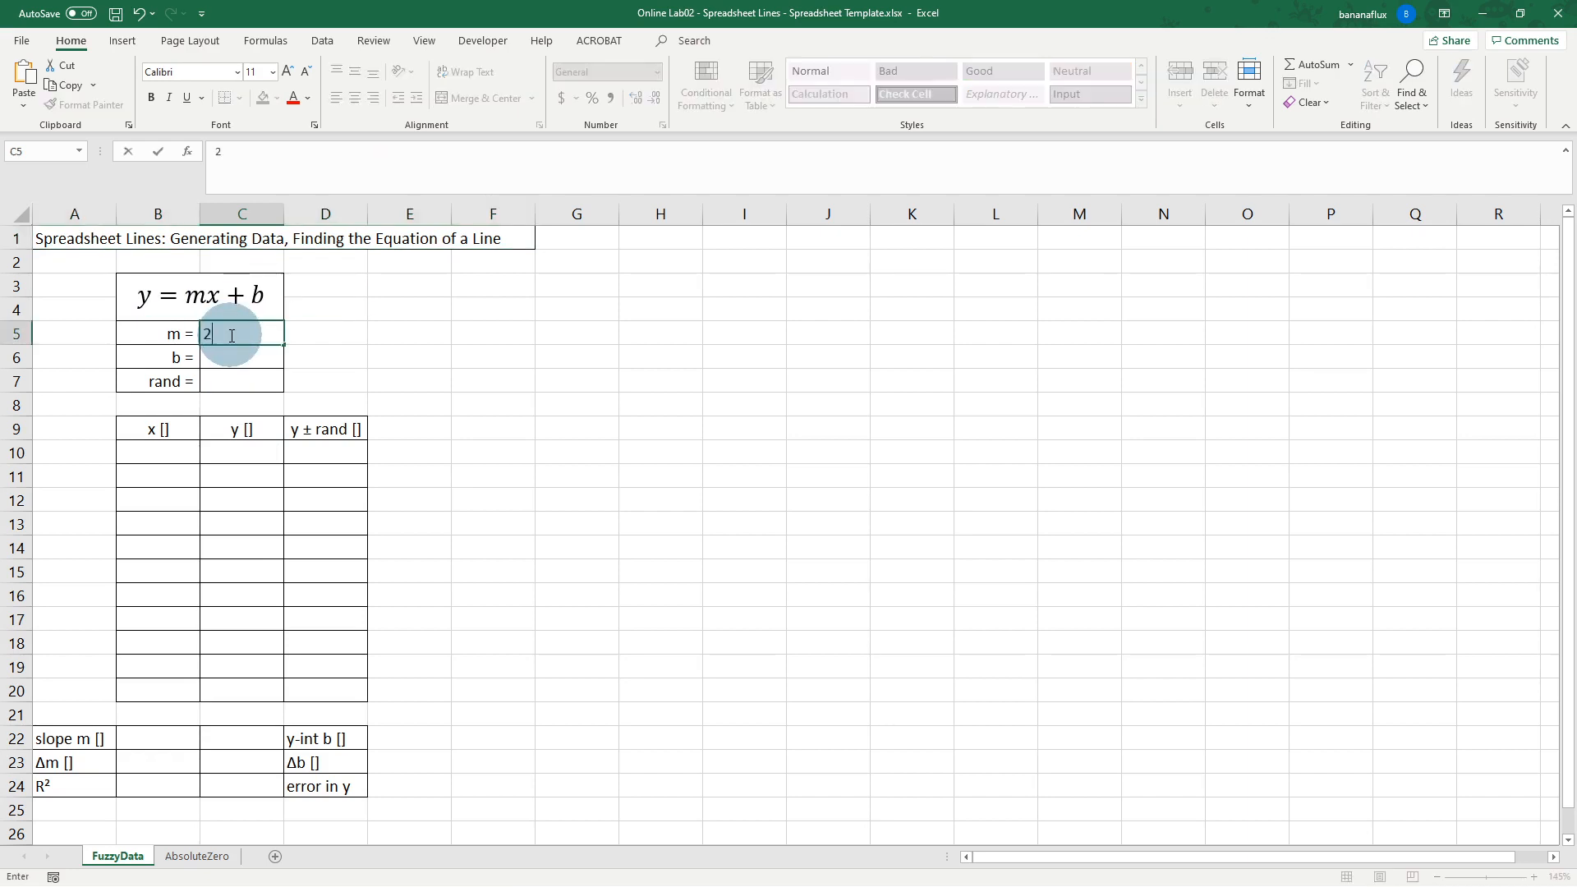
key(Tab)
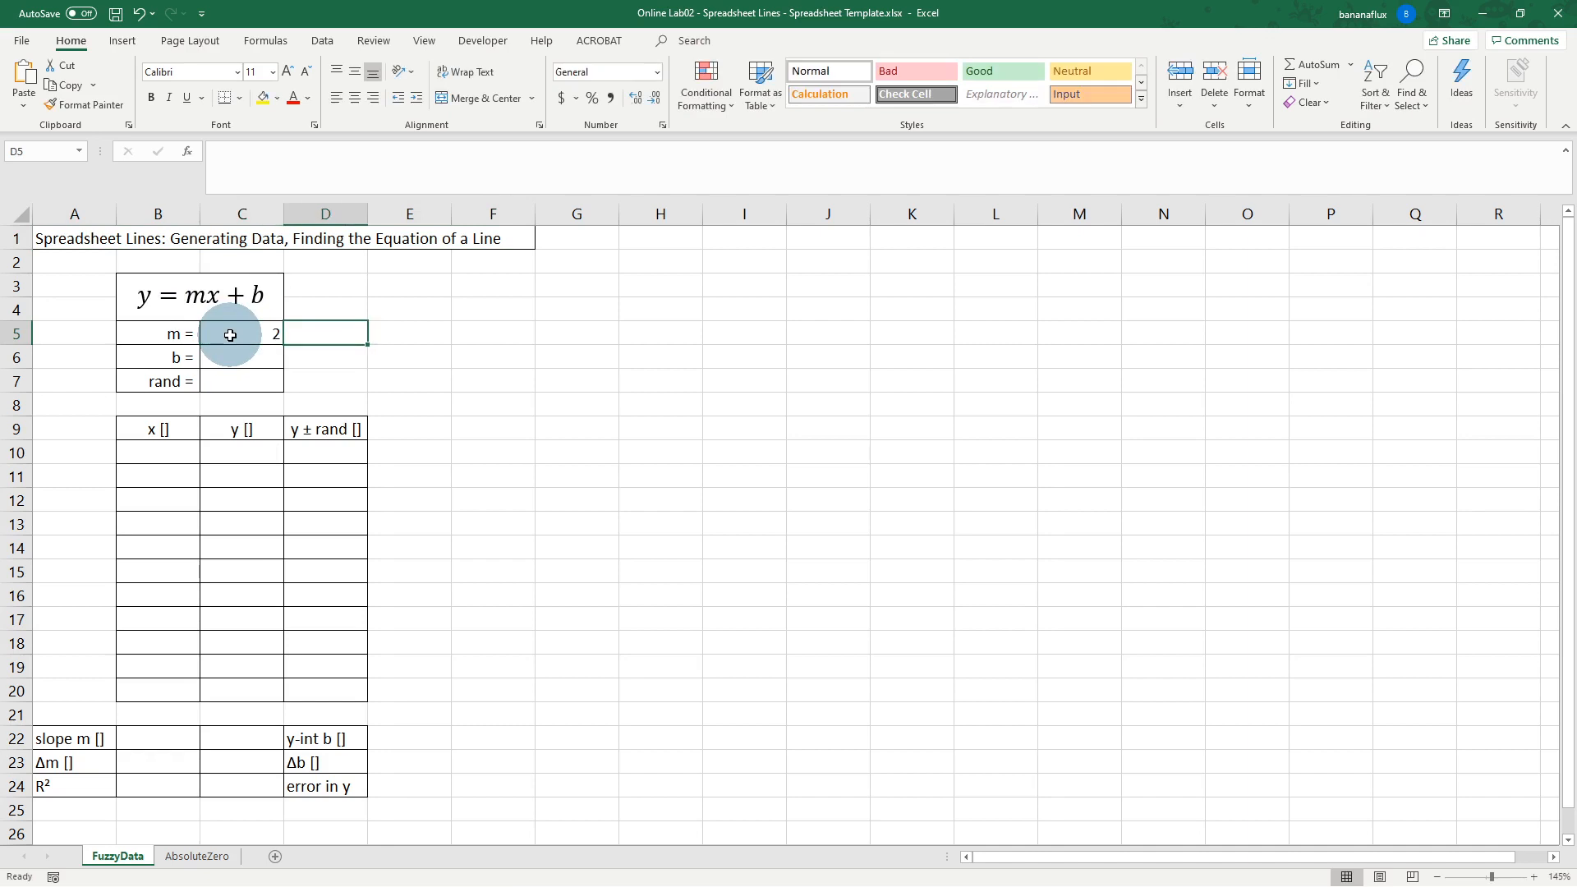
click(230, 354)
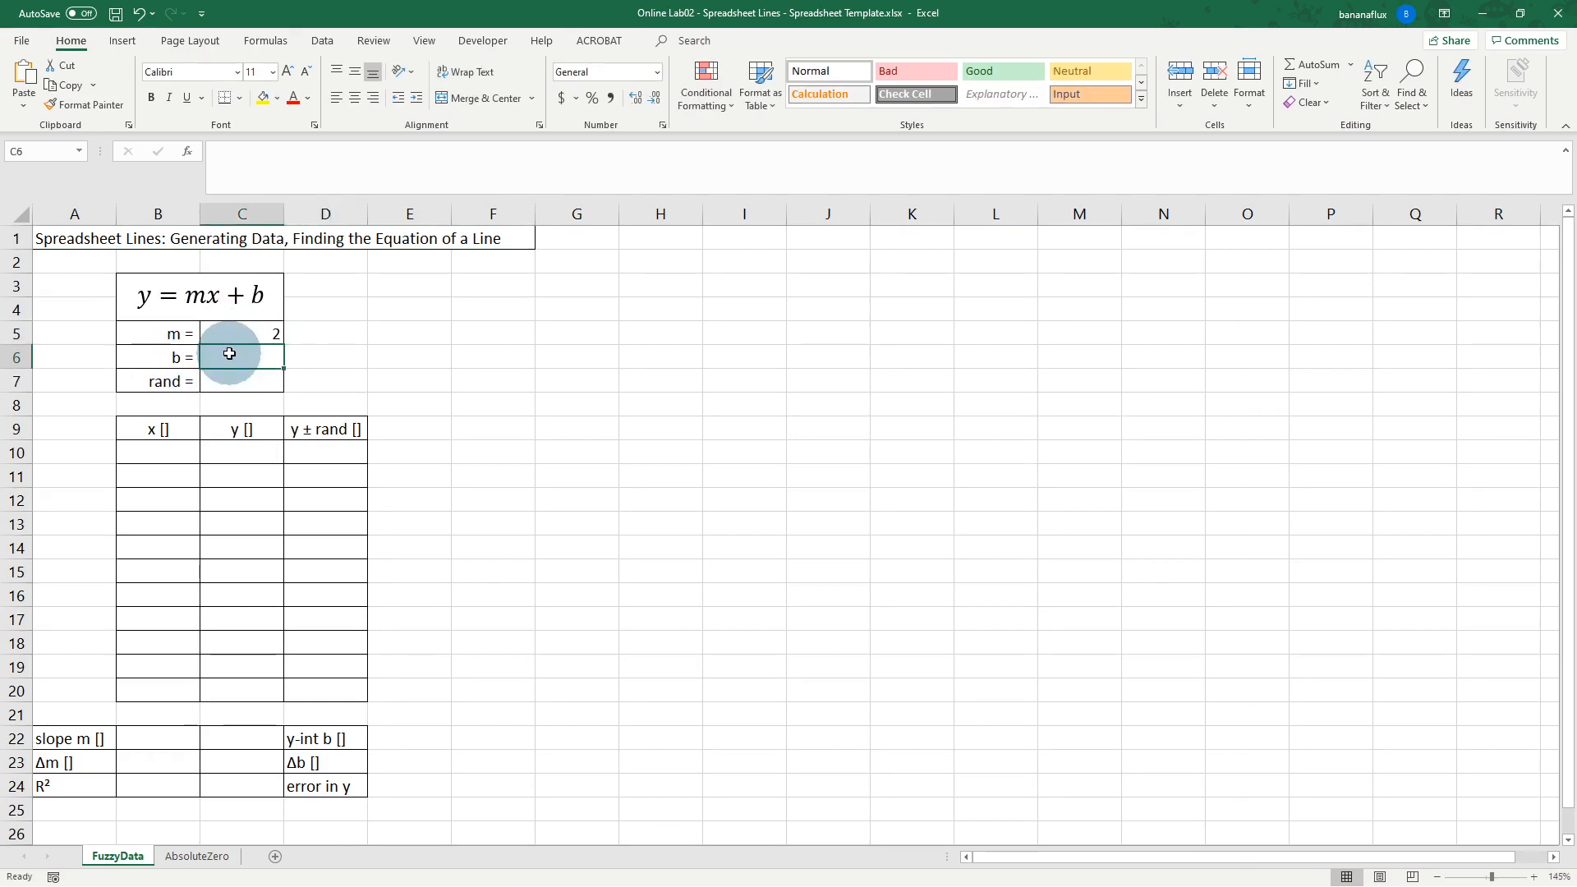
key(Return)
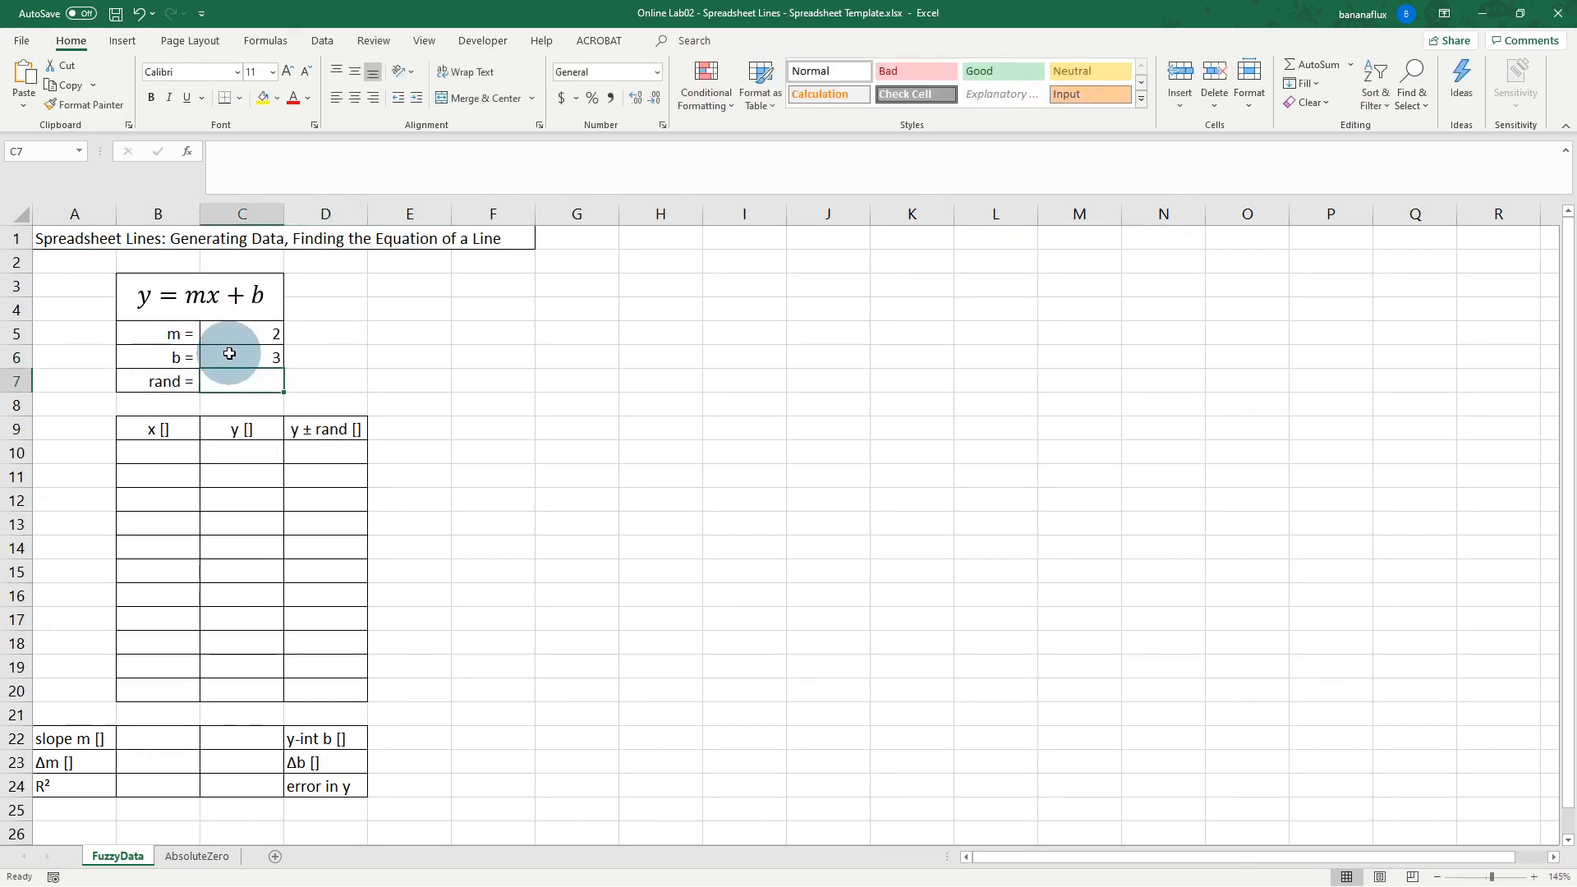
double_click(259, 378)
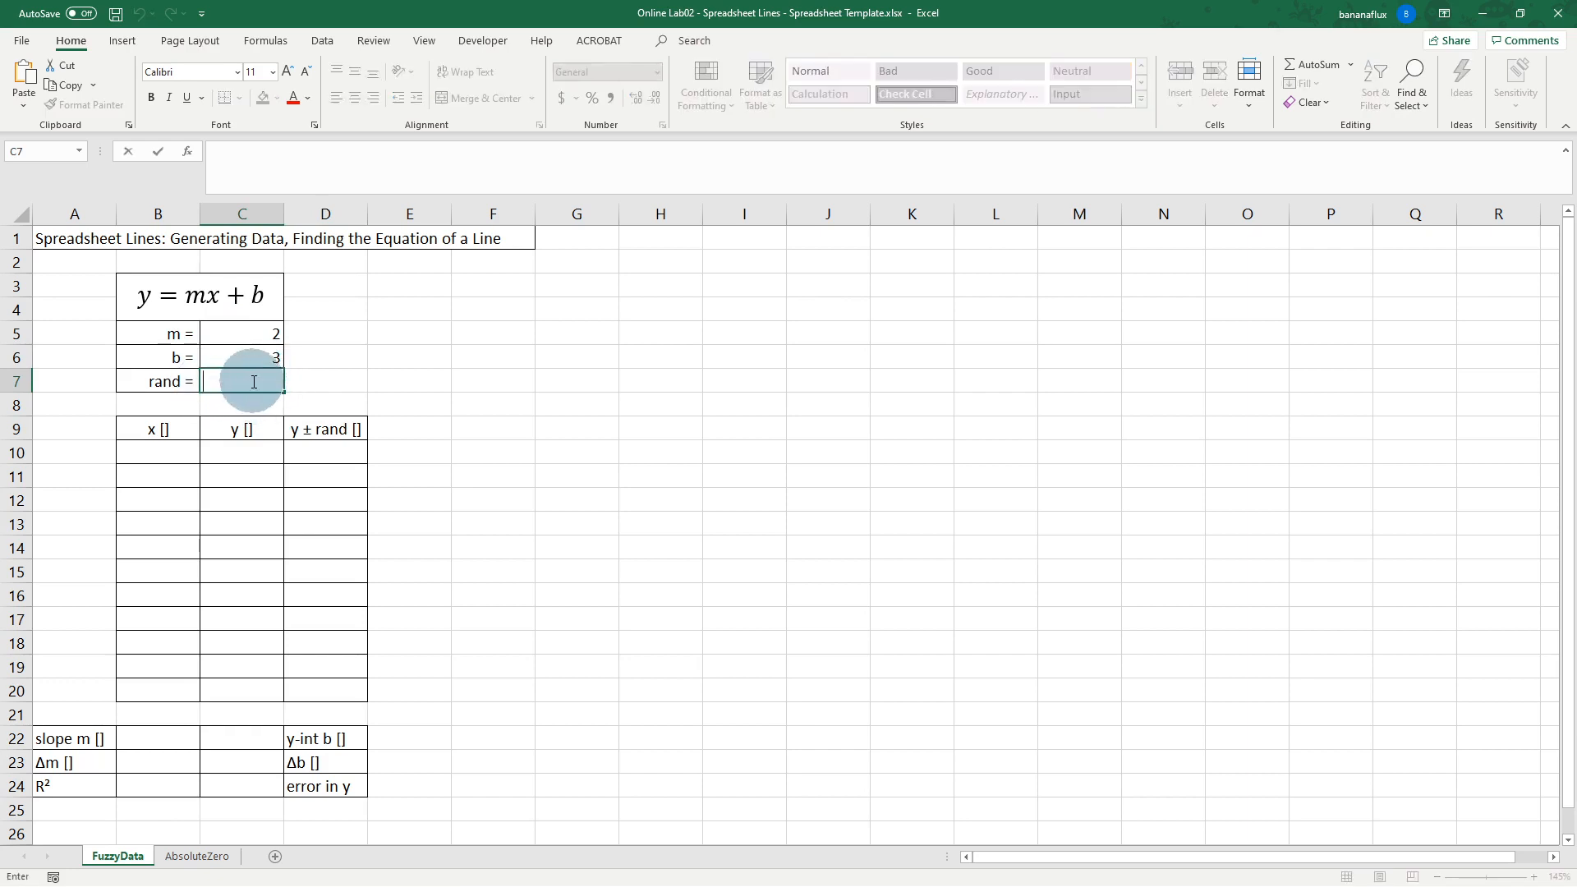
Step: Enter 0 in B10 and format it as General so it shows plain 0
click(166, 451)
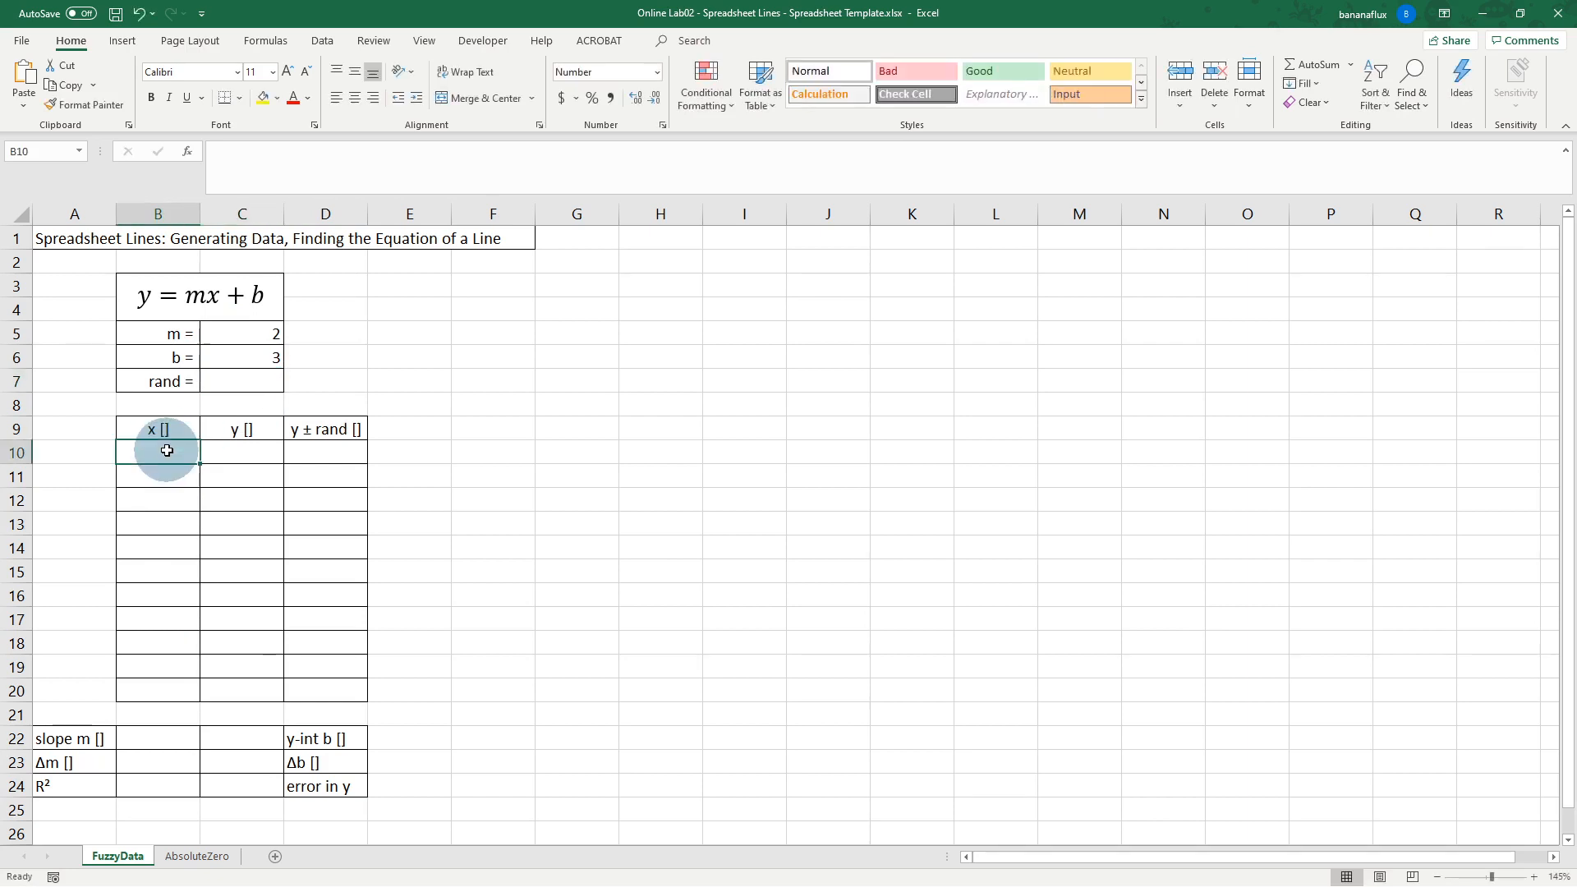
text(0)
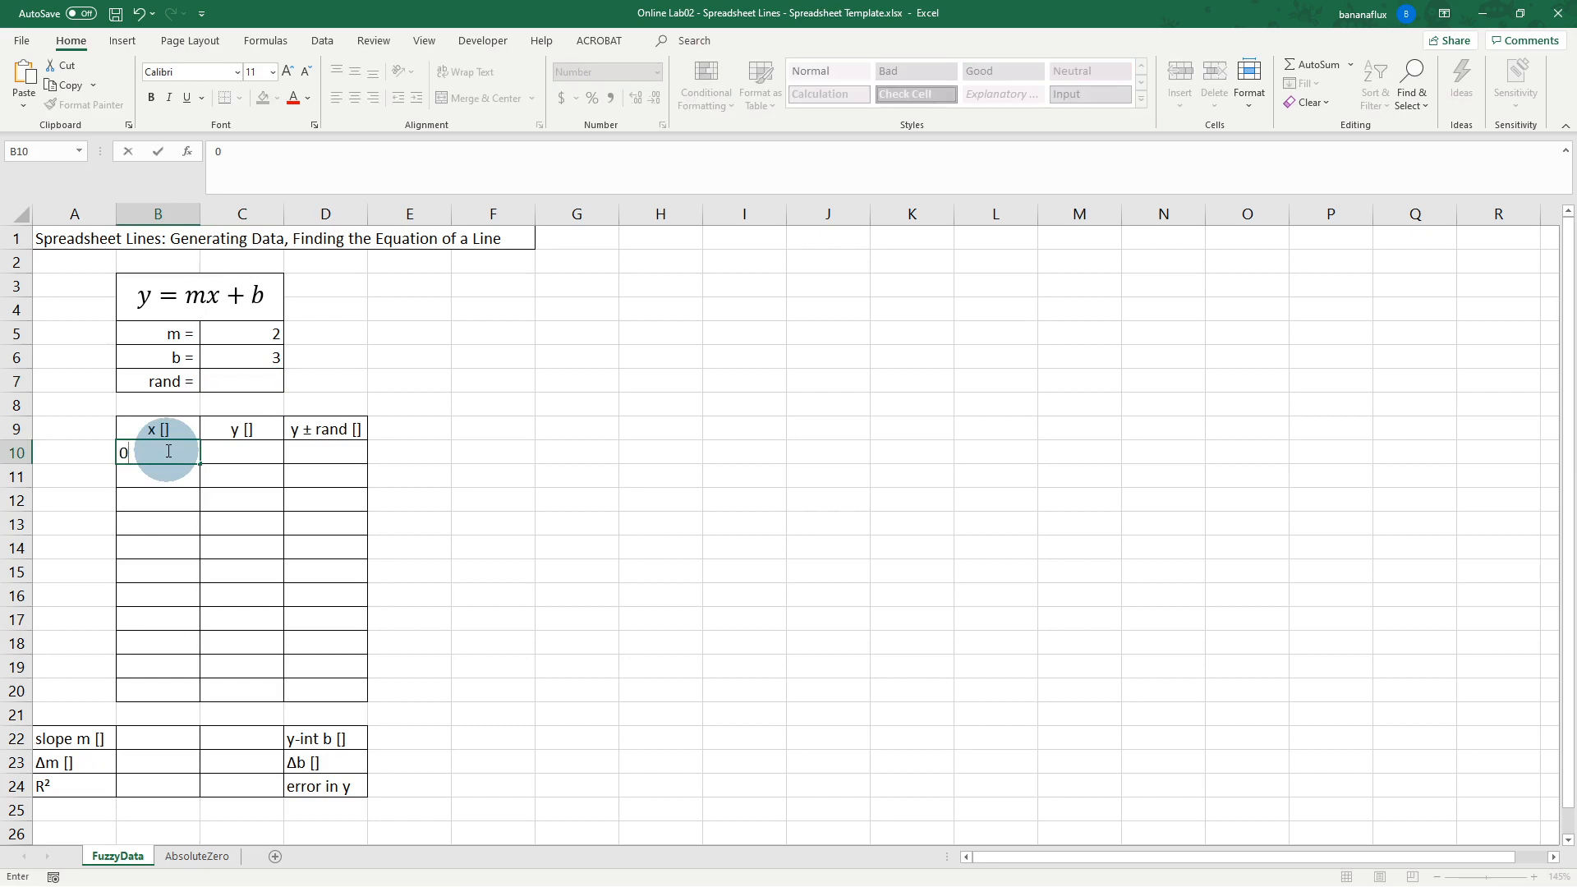
key(Return)
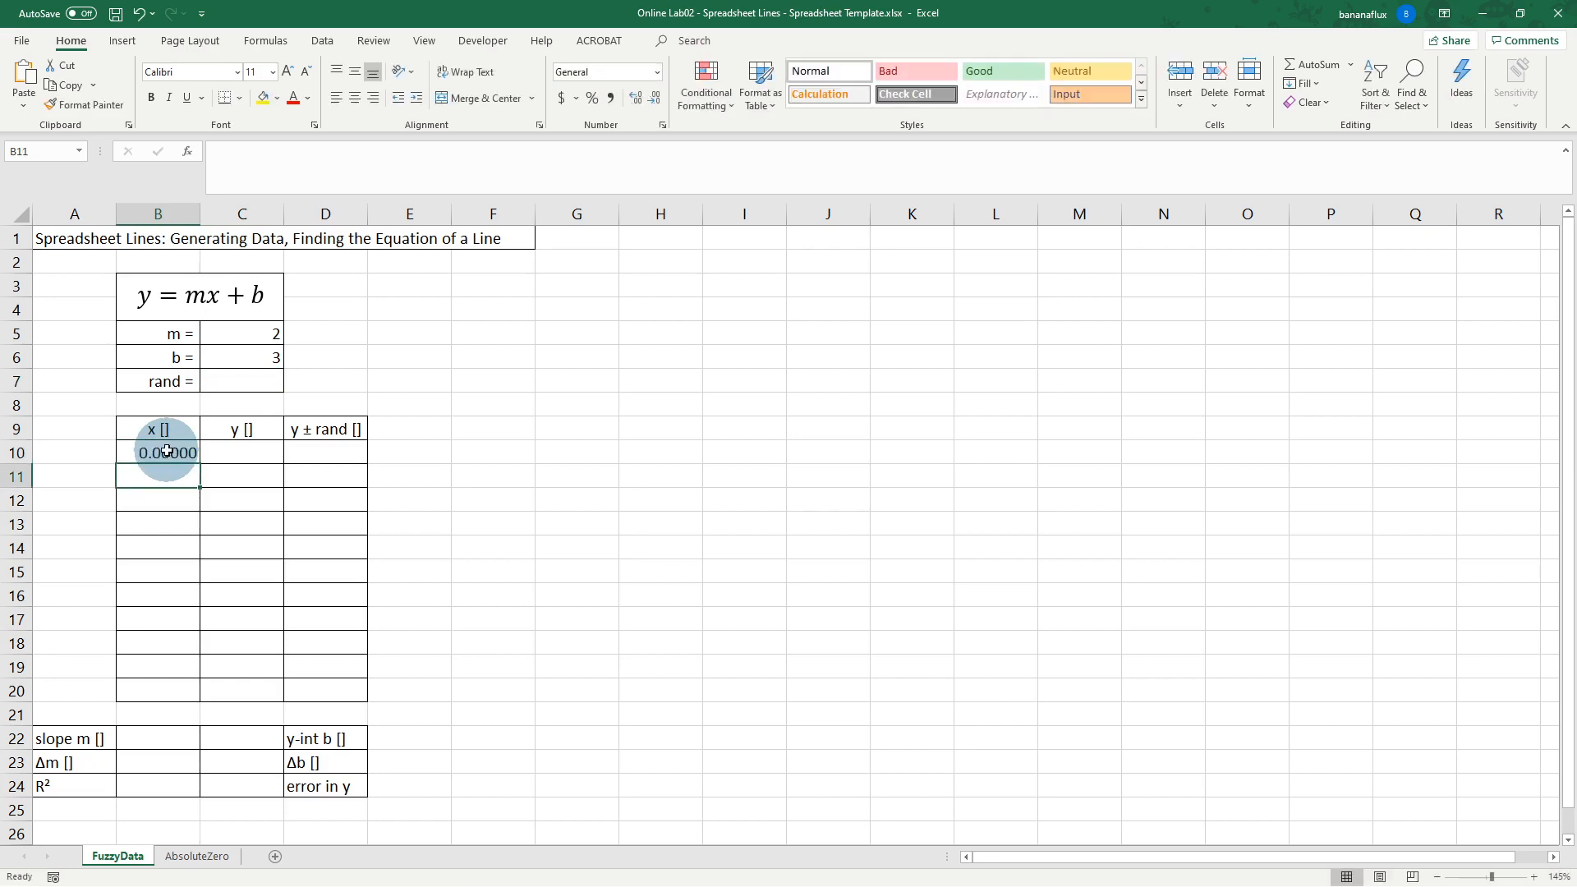
right_click(167, 451)
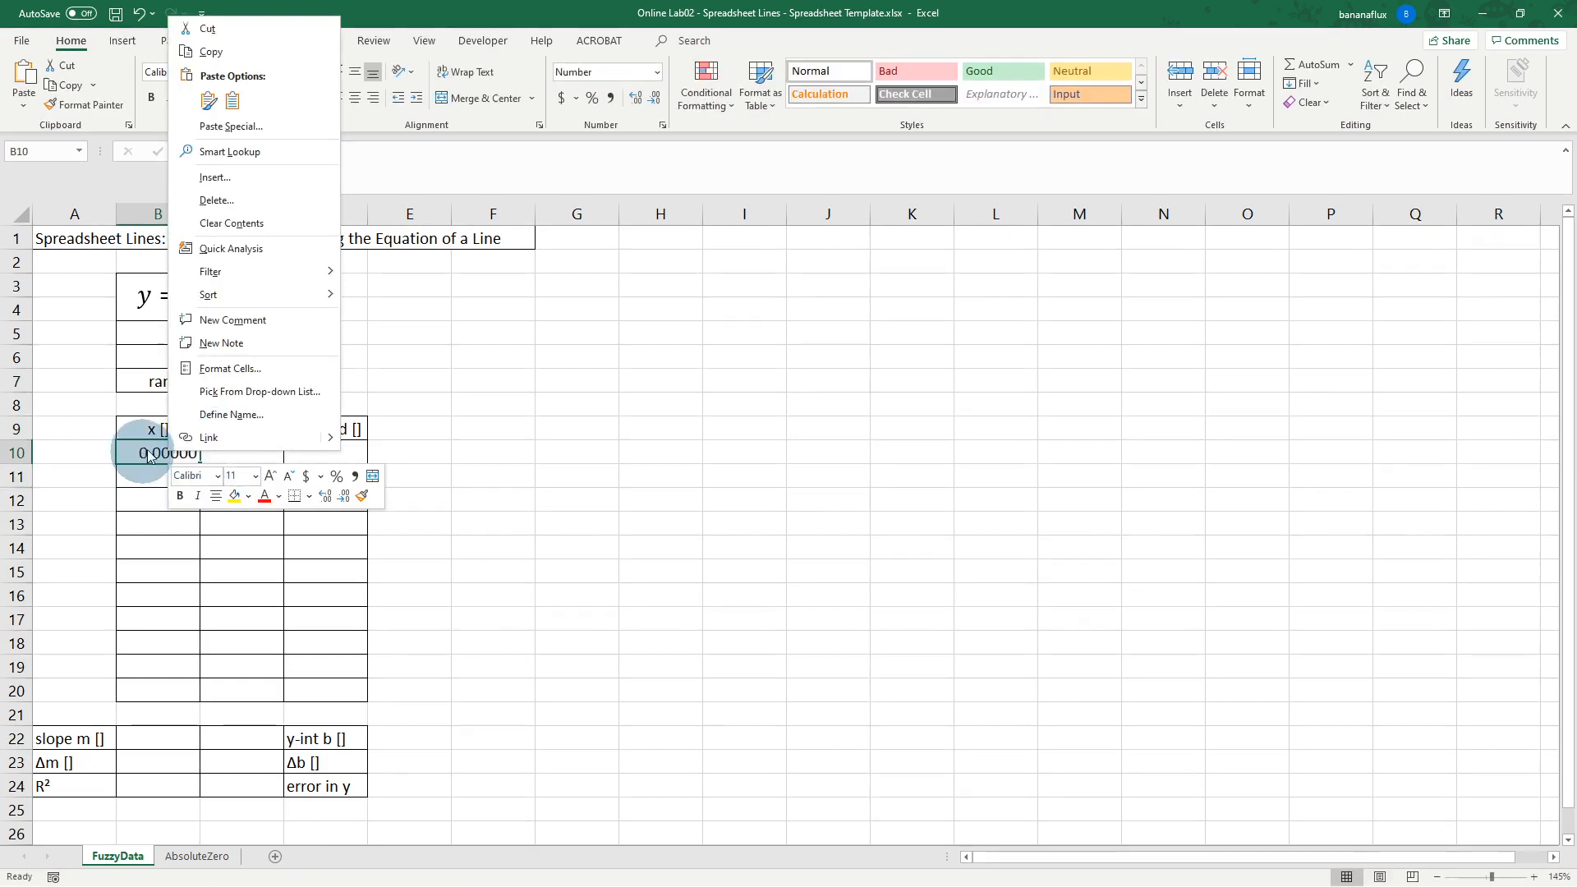
click(249, 370)
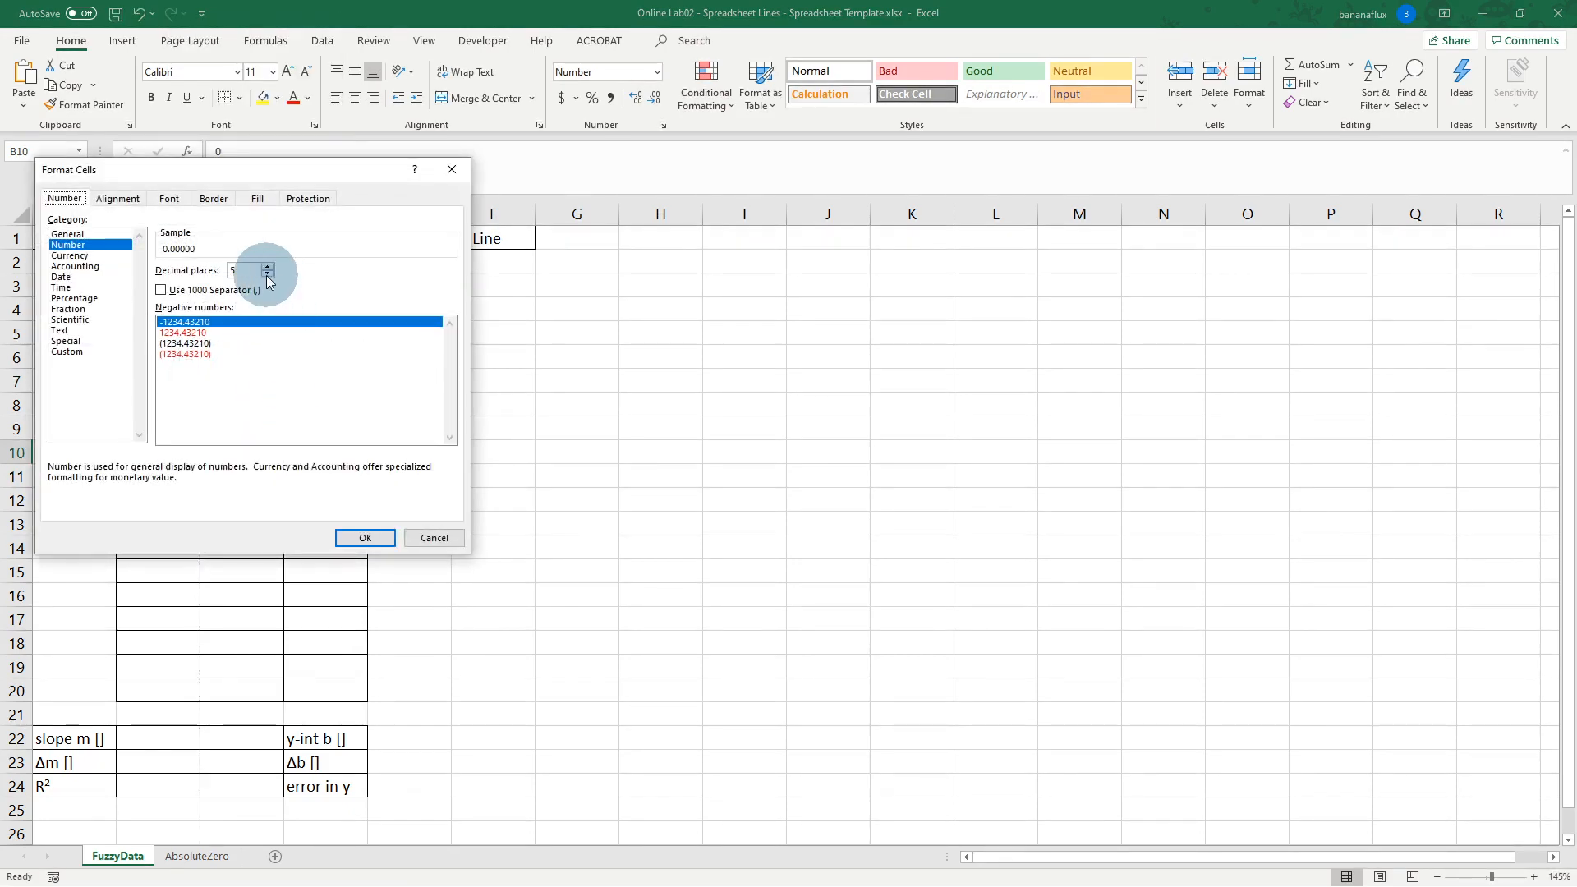
click(69, 235)
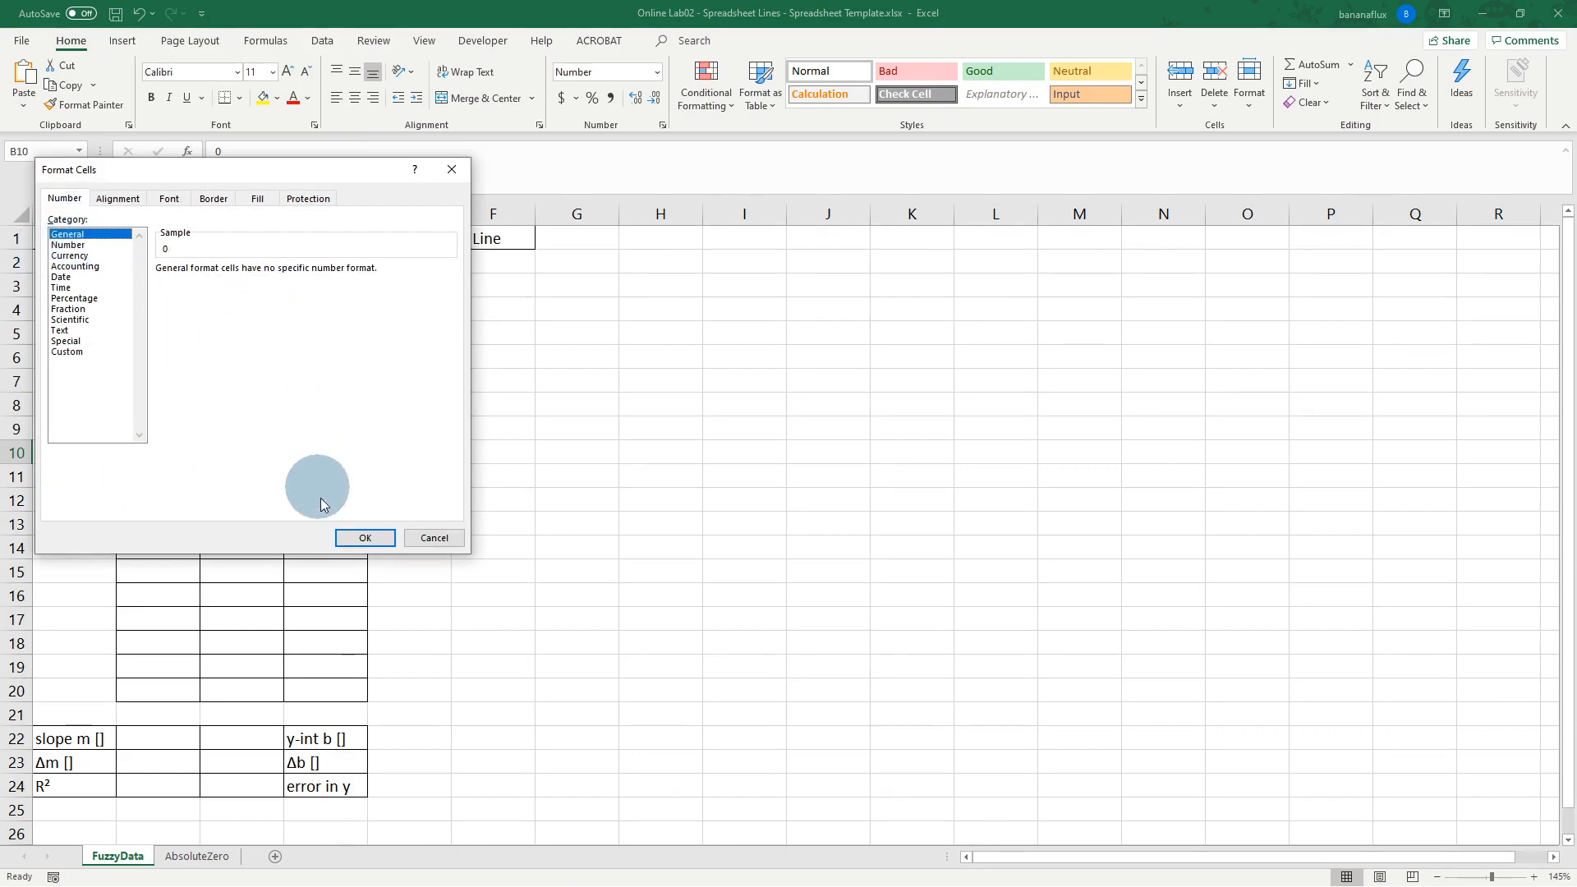
click(365, 538)
Step: Enter 1 as the second x value in B11
click(185, 476)
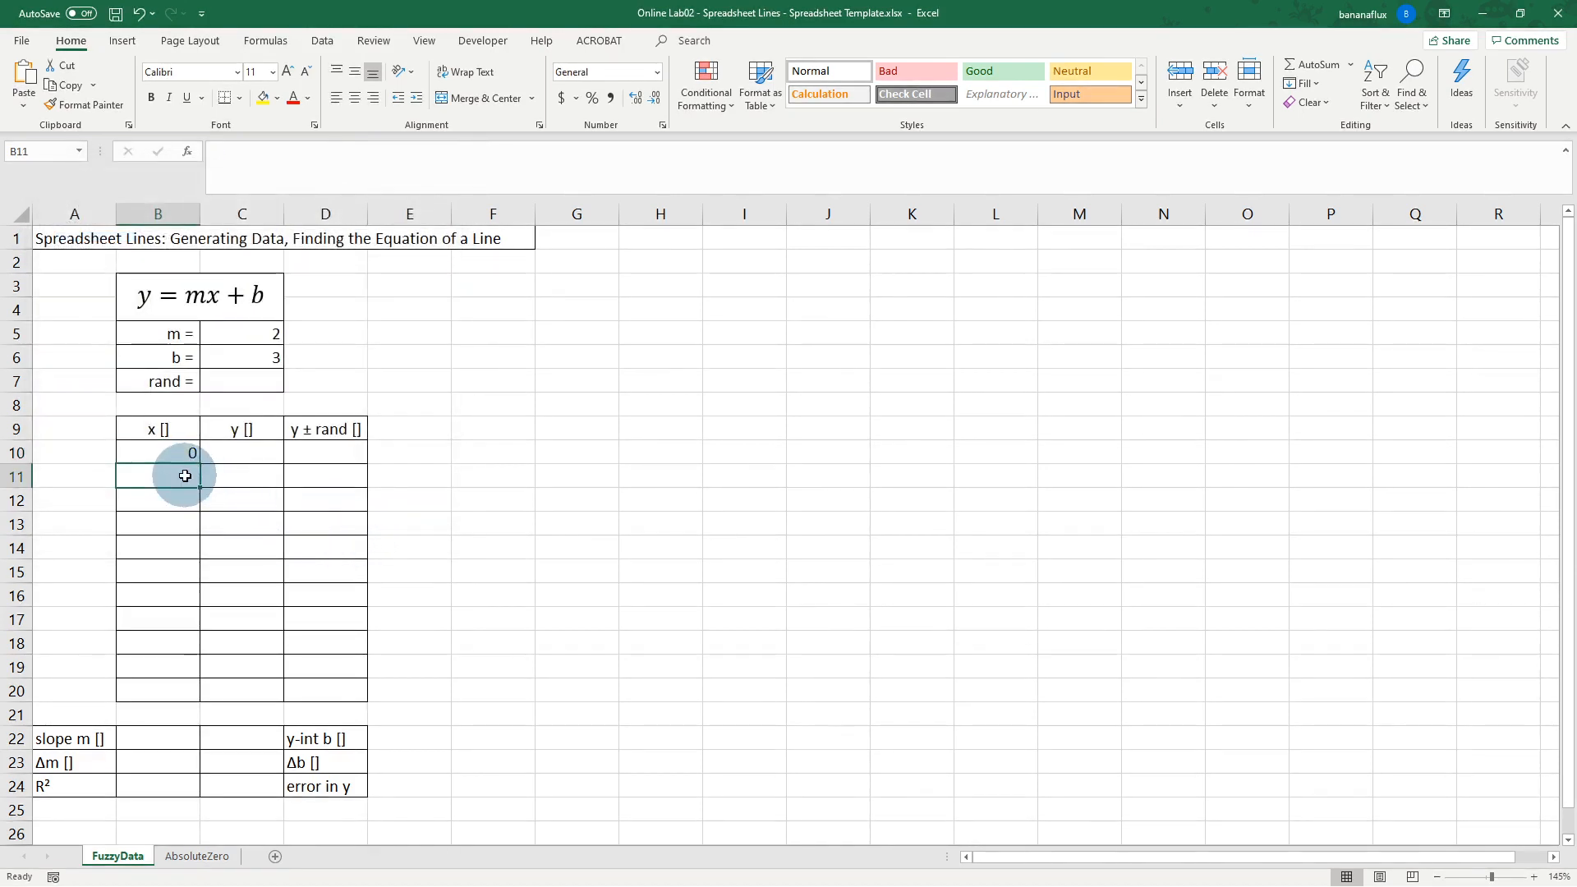
text(1)
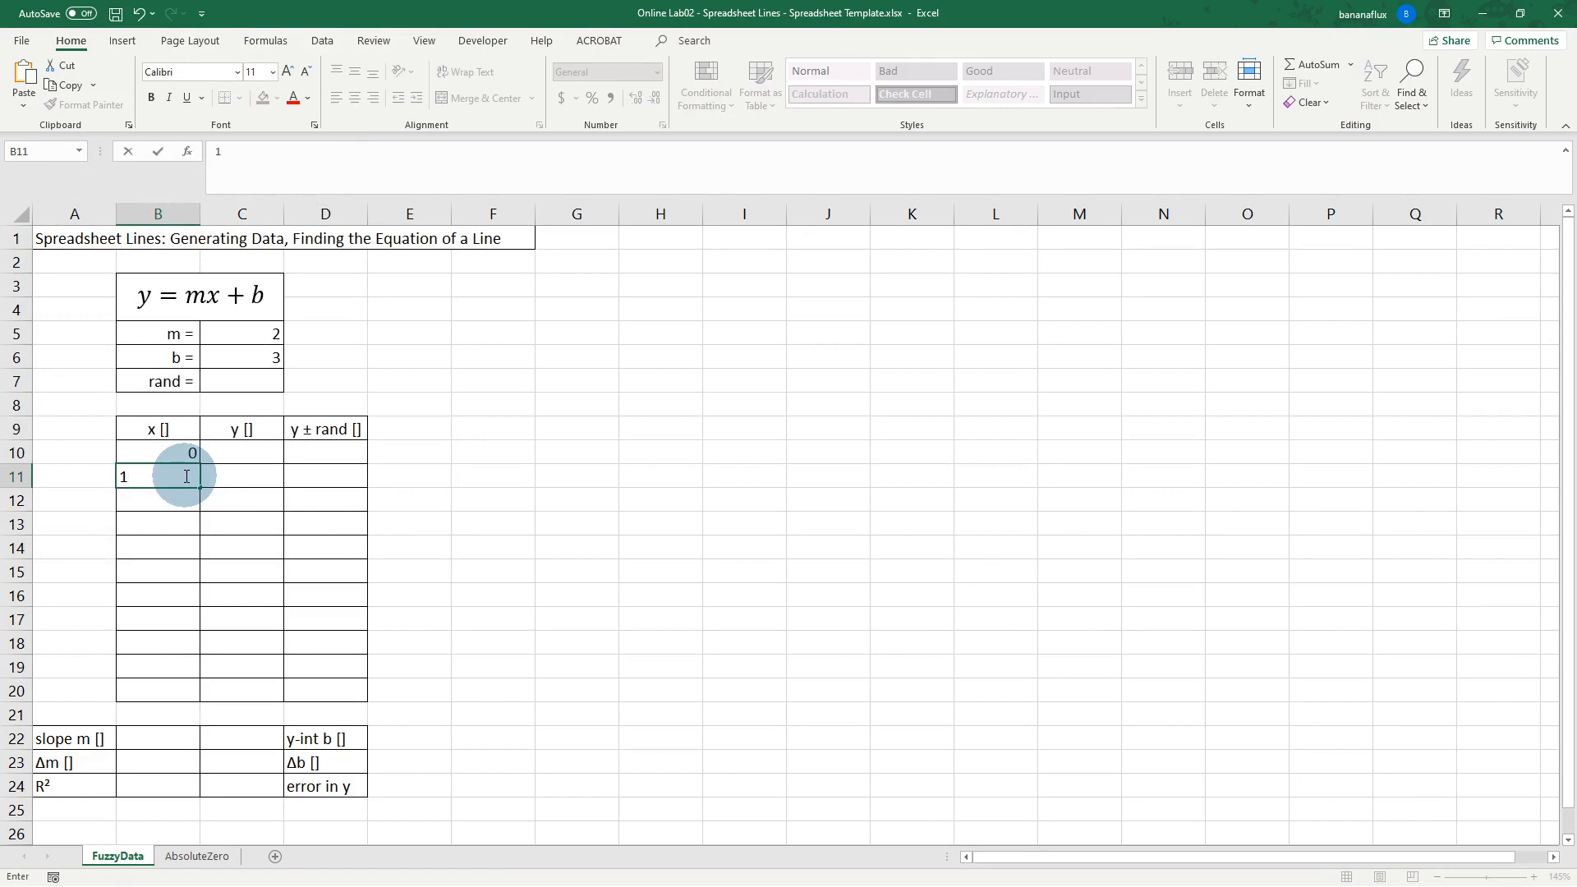
key(Return)
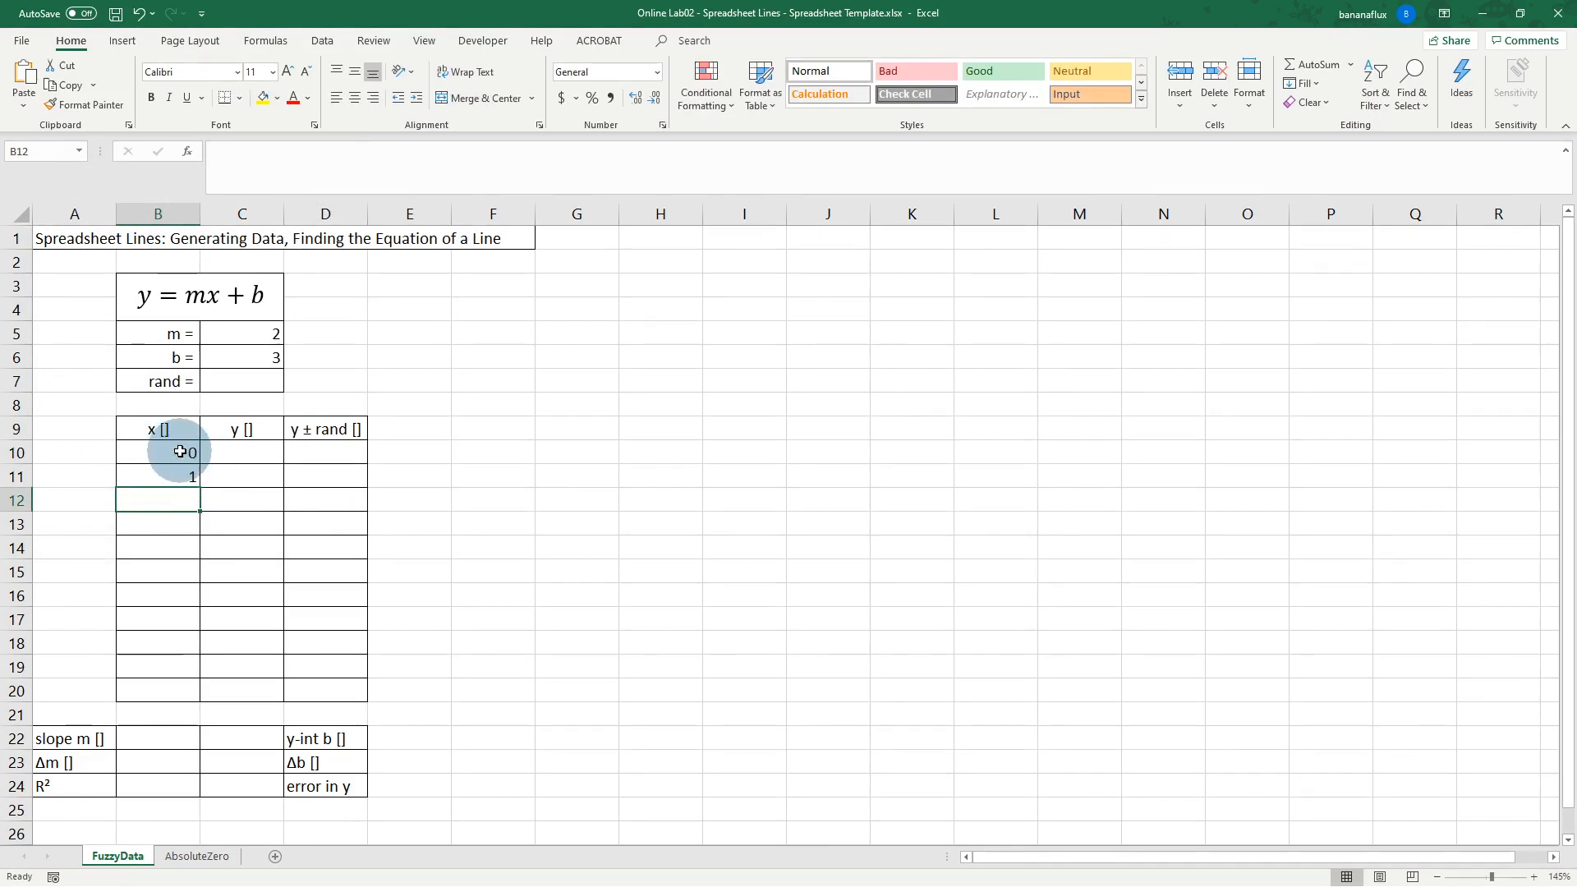
Step: Fill the x series in B10:B20 from 0 through 10 with the fill handle
drag(180, 452, 187, 477)
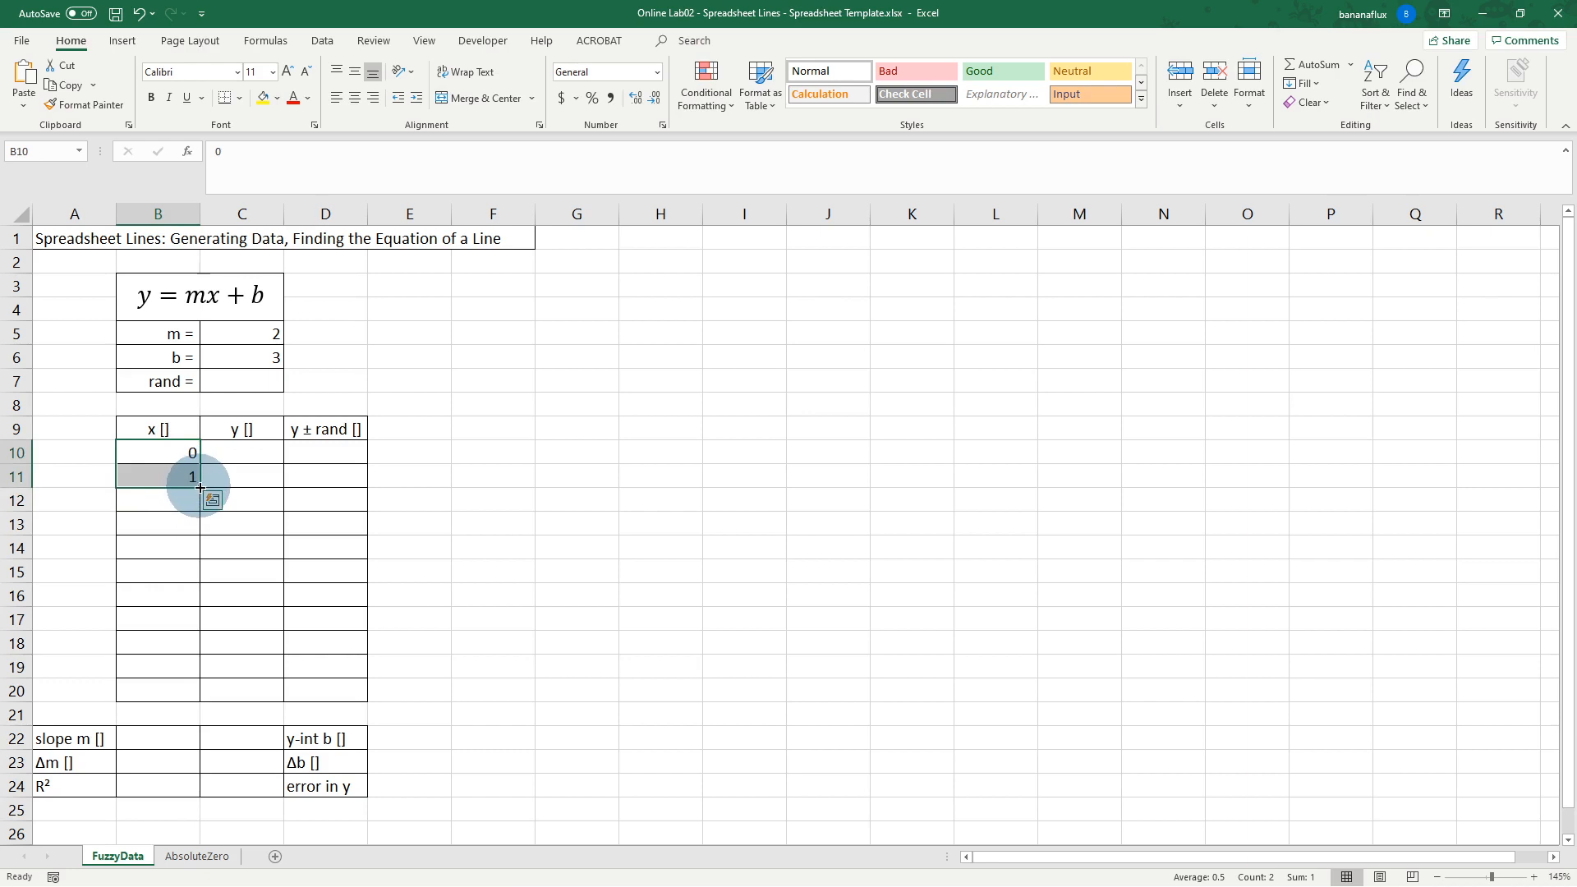
drag(200, 488, 202, 703)
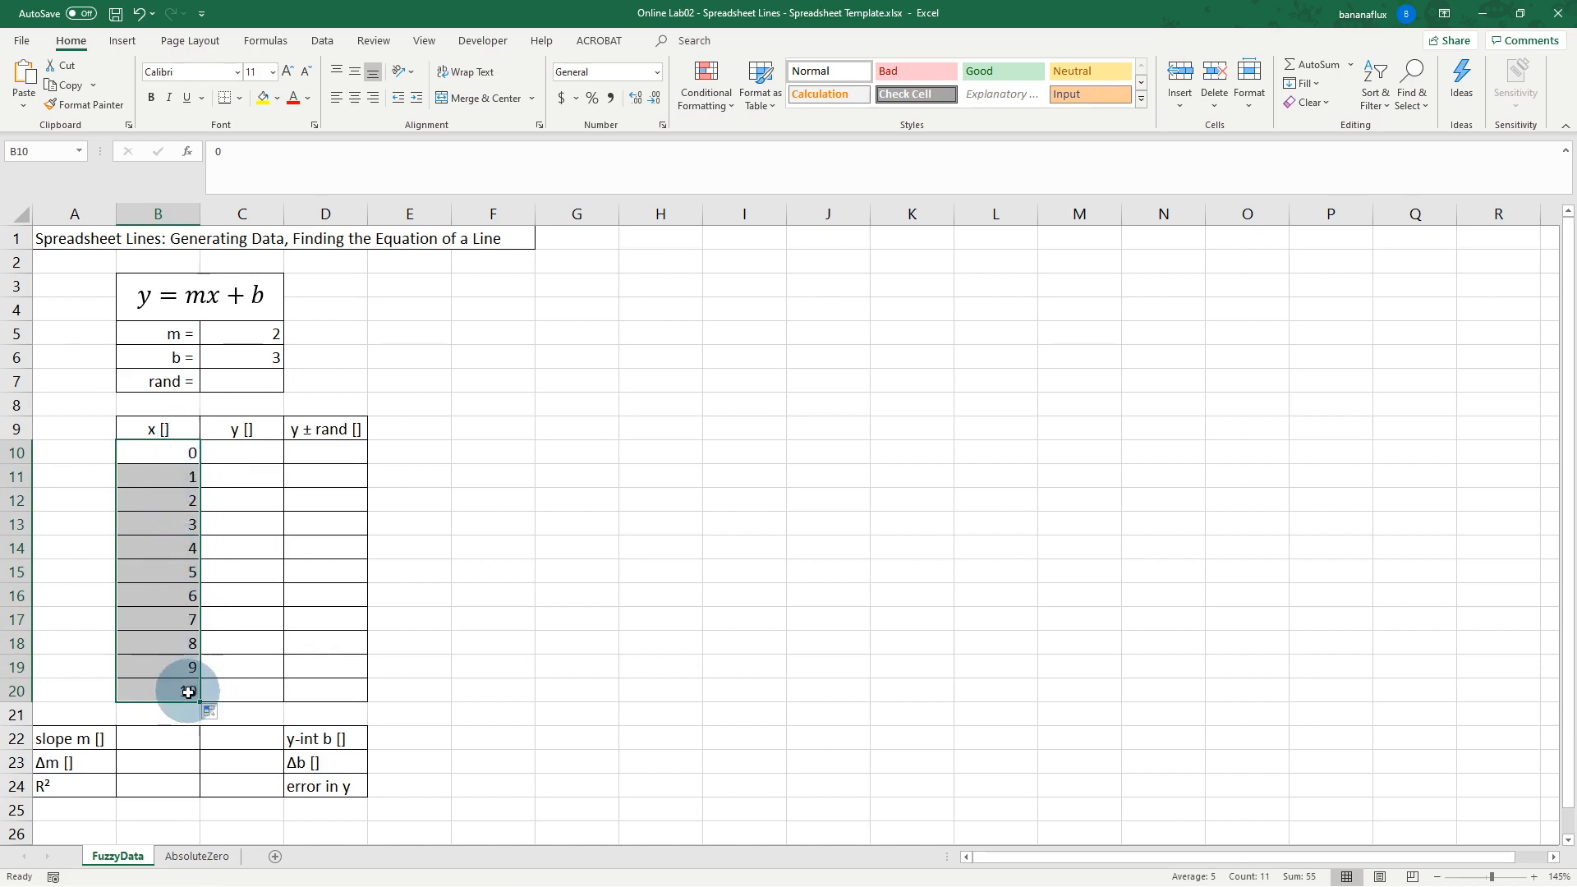
click(250, 452)
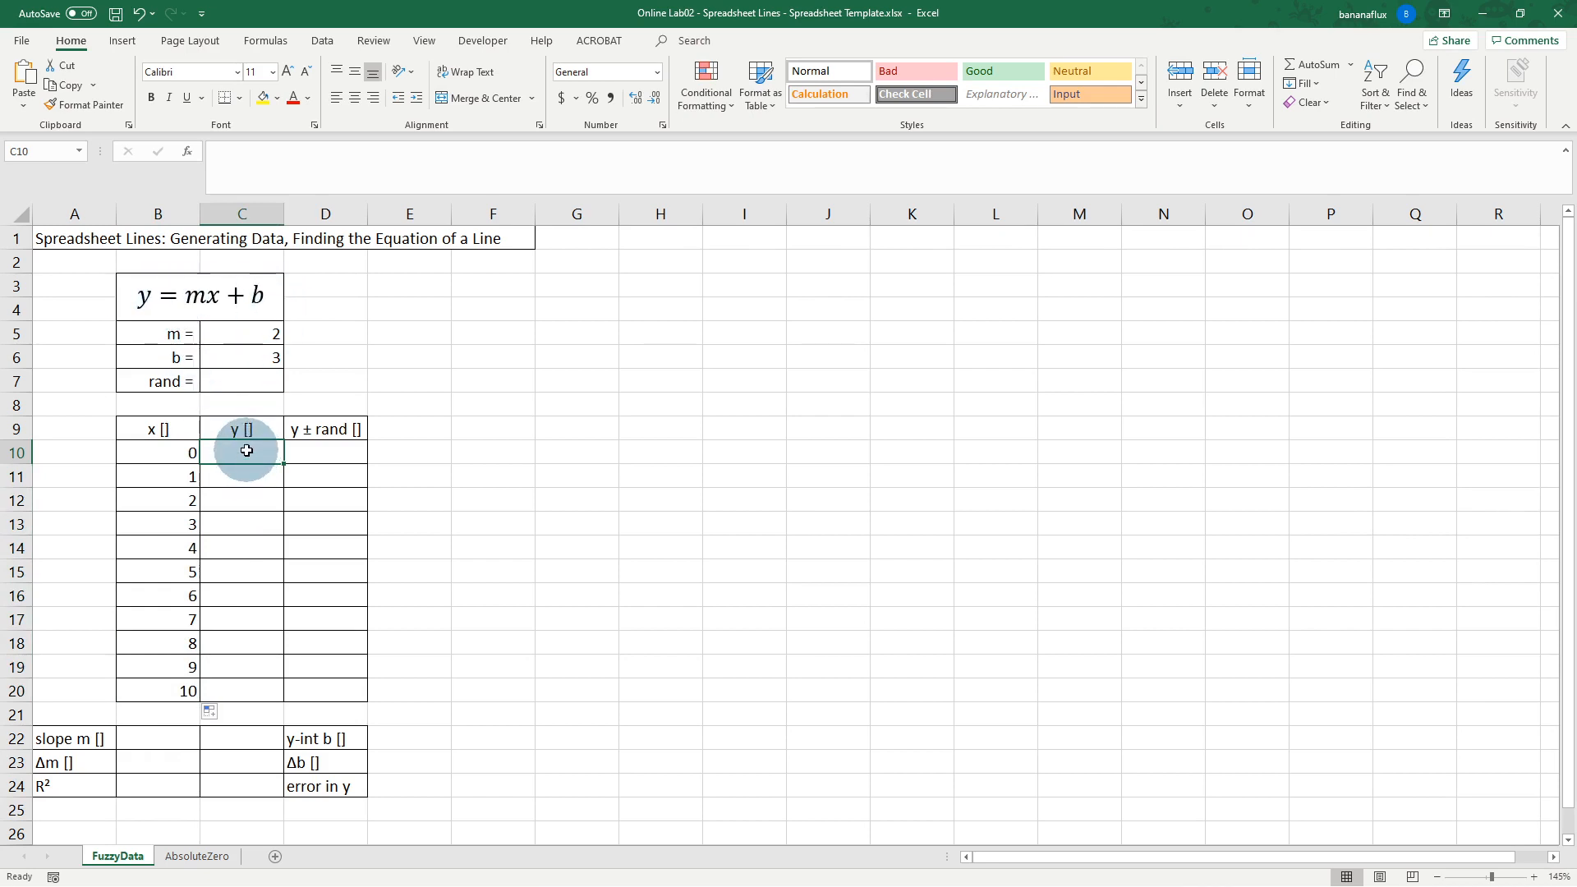
Step: Enter =C5*B10+C6 in C10 and fill it down to C20
double_click(247, 451)
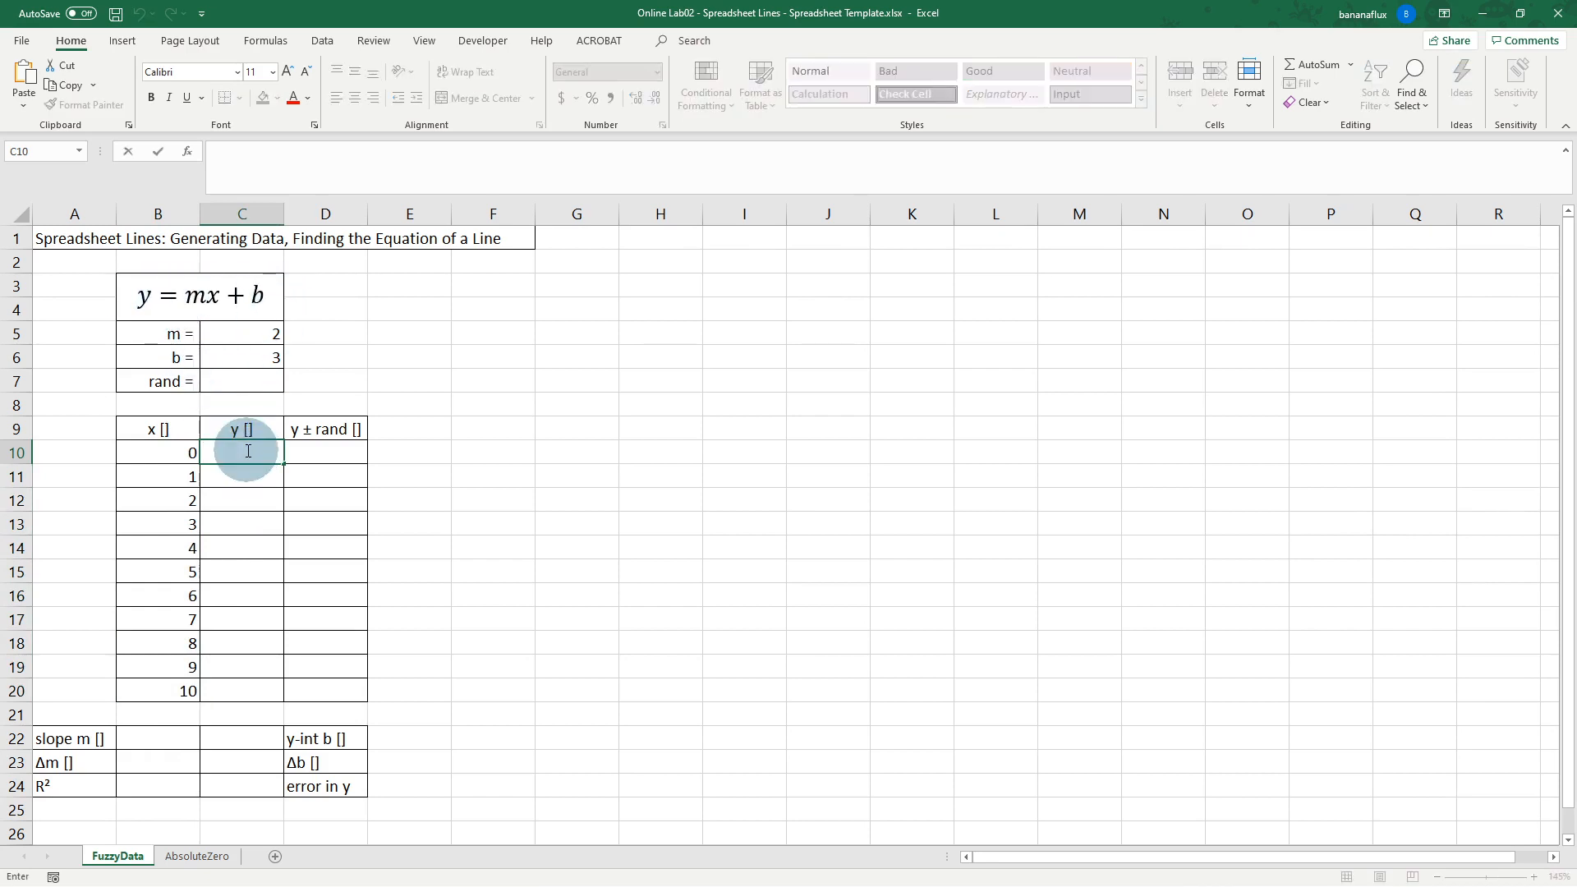
text(=)
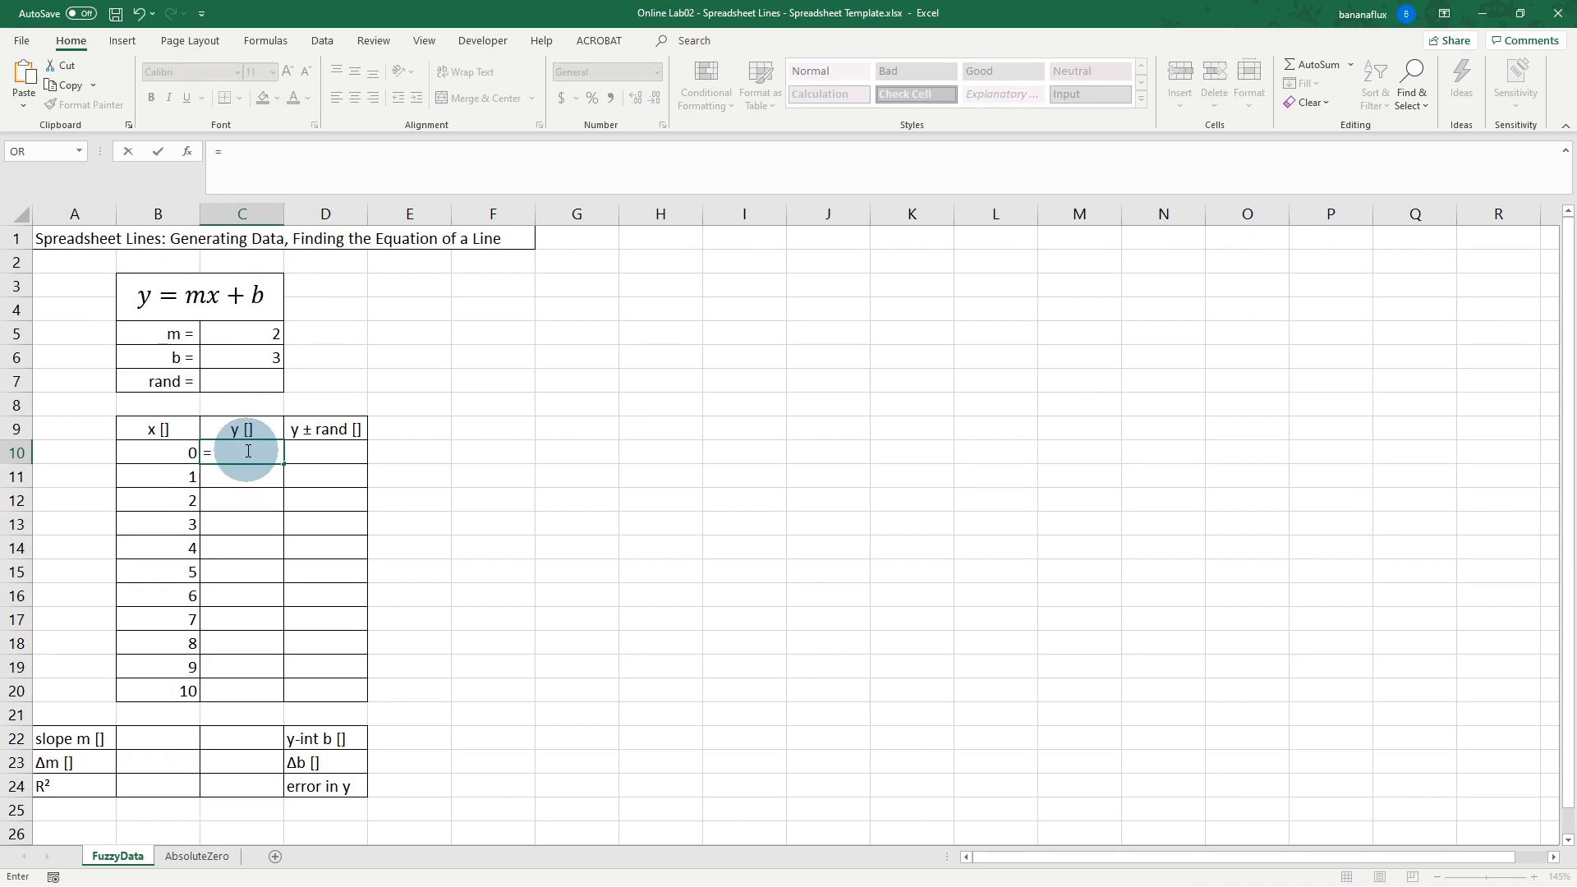
click(253, 333)
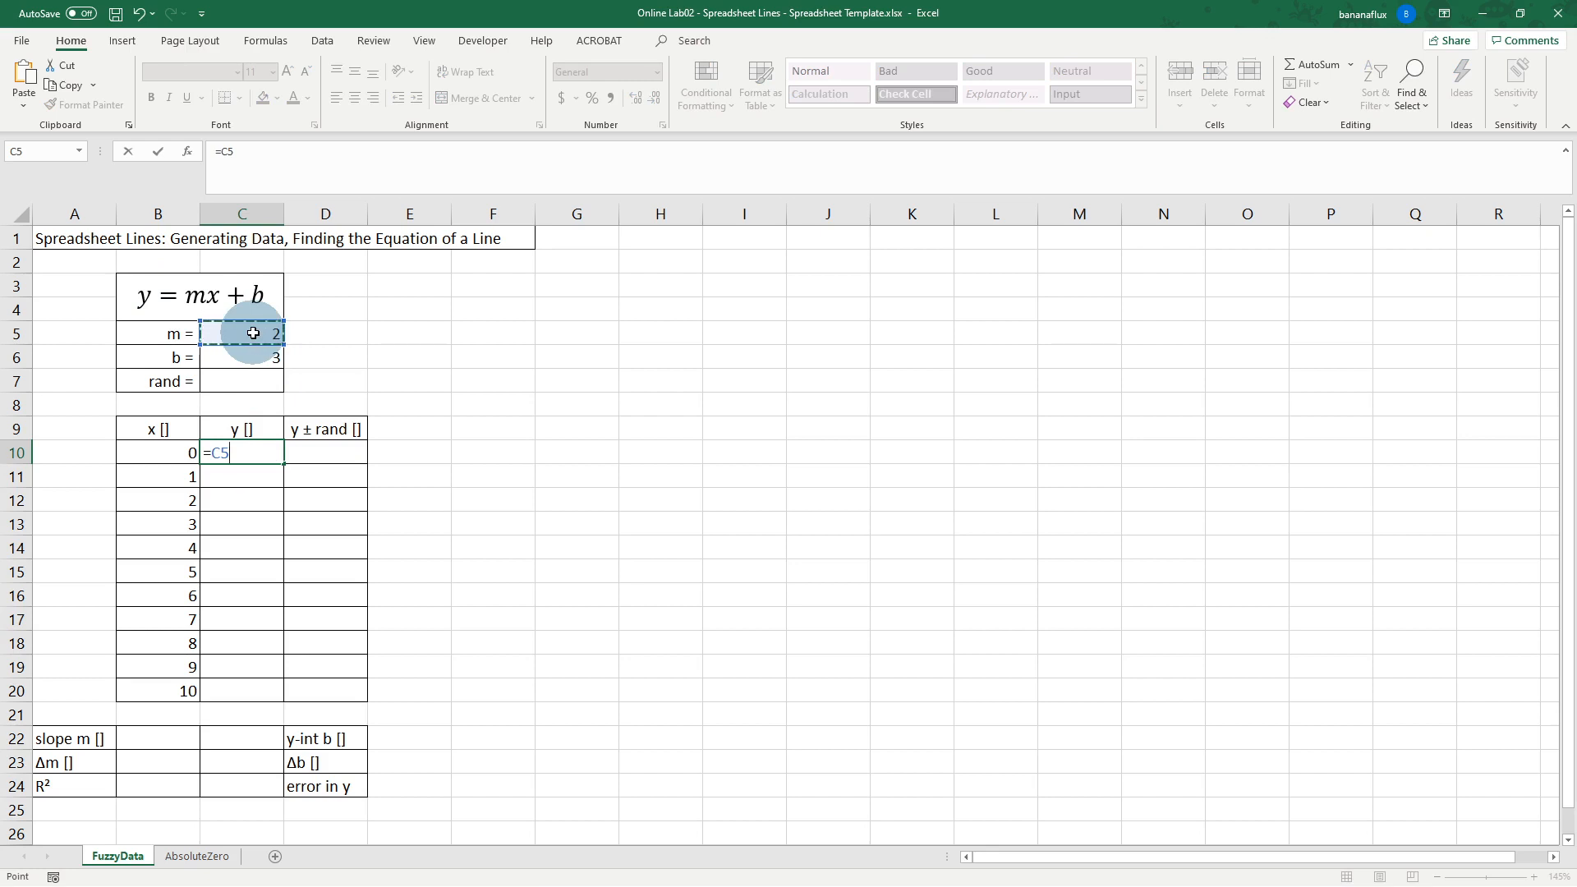
text(*)
click(178, 451)
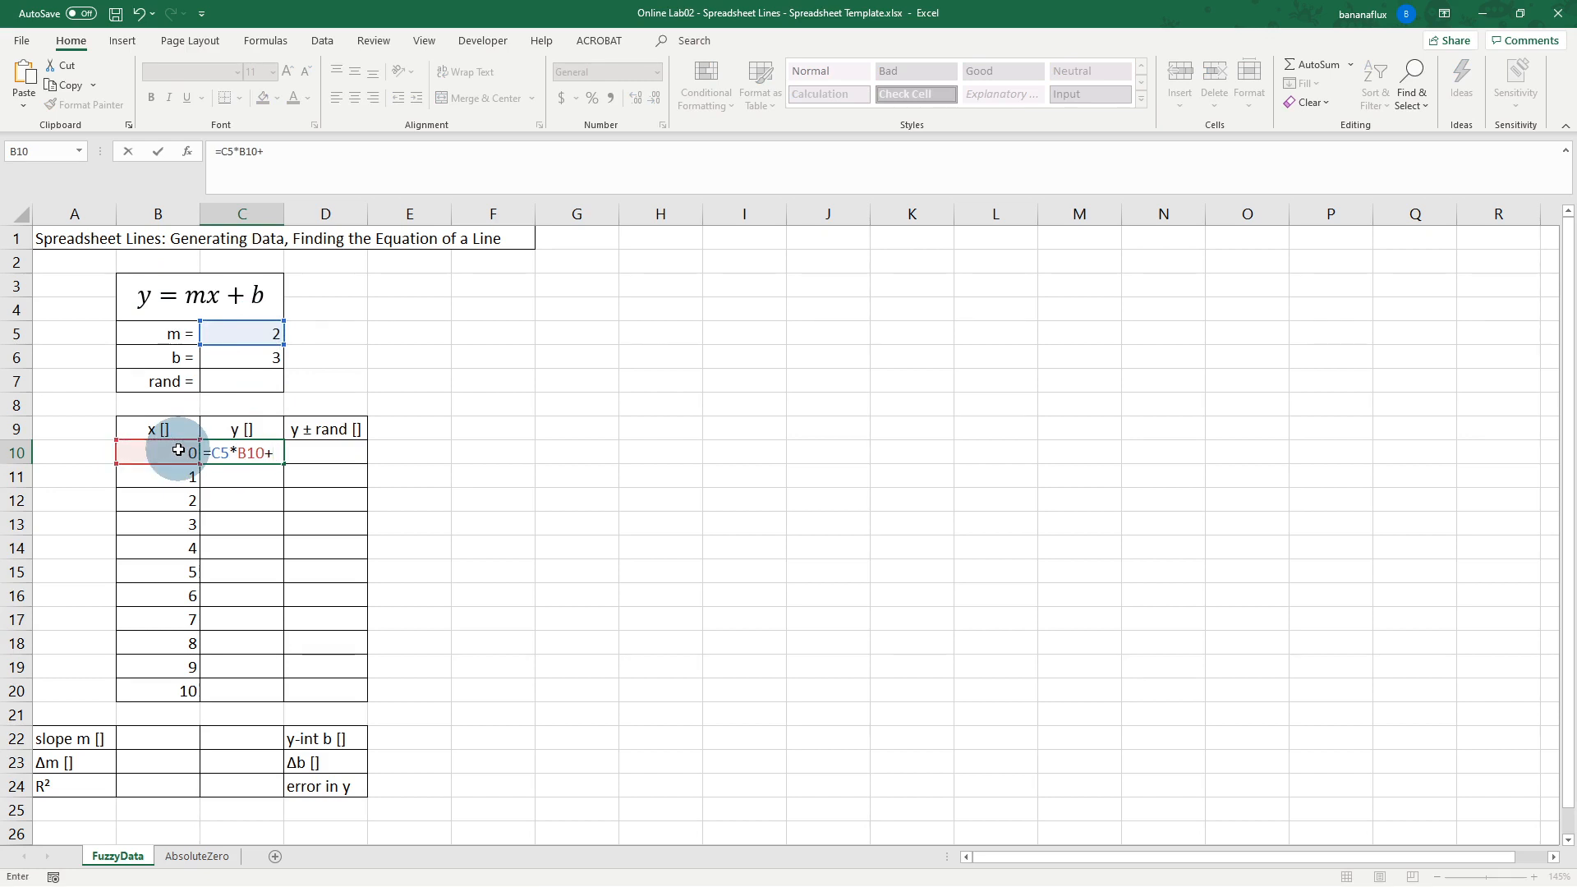
click(258, 355)
key(Return)
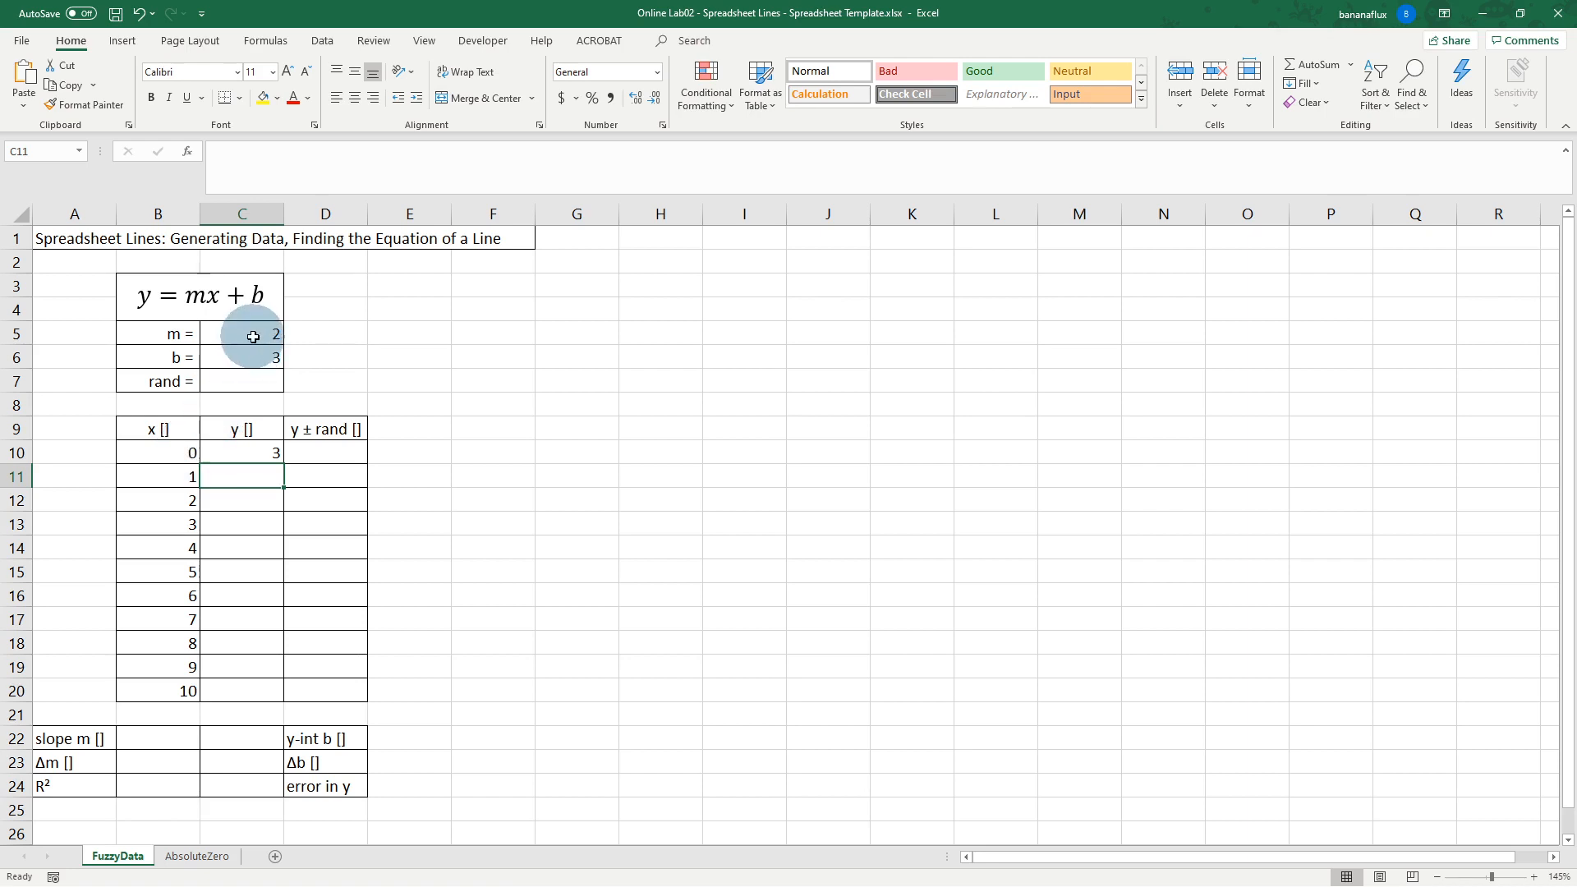
click(269, 457)
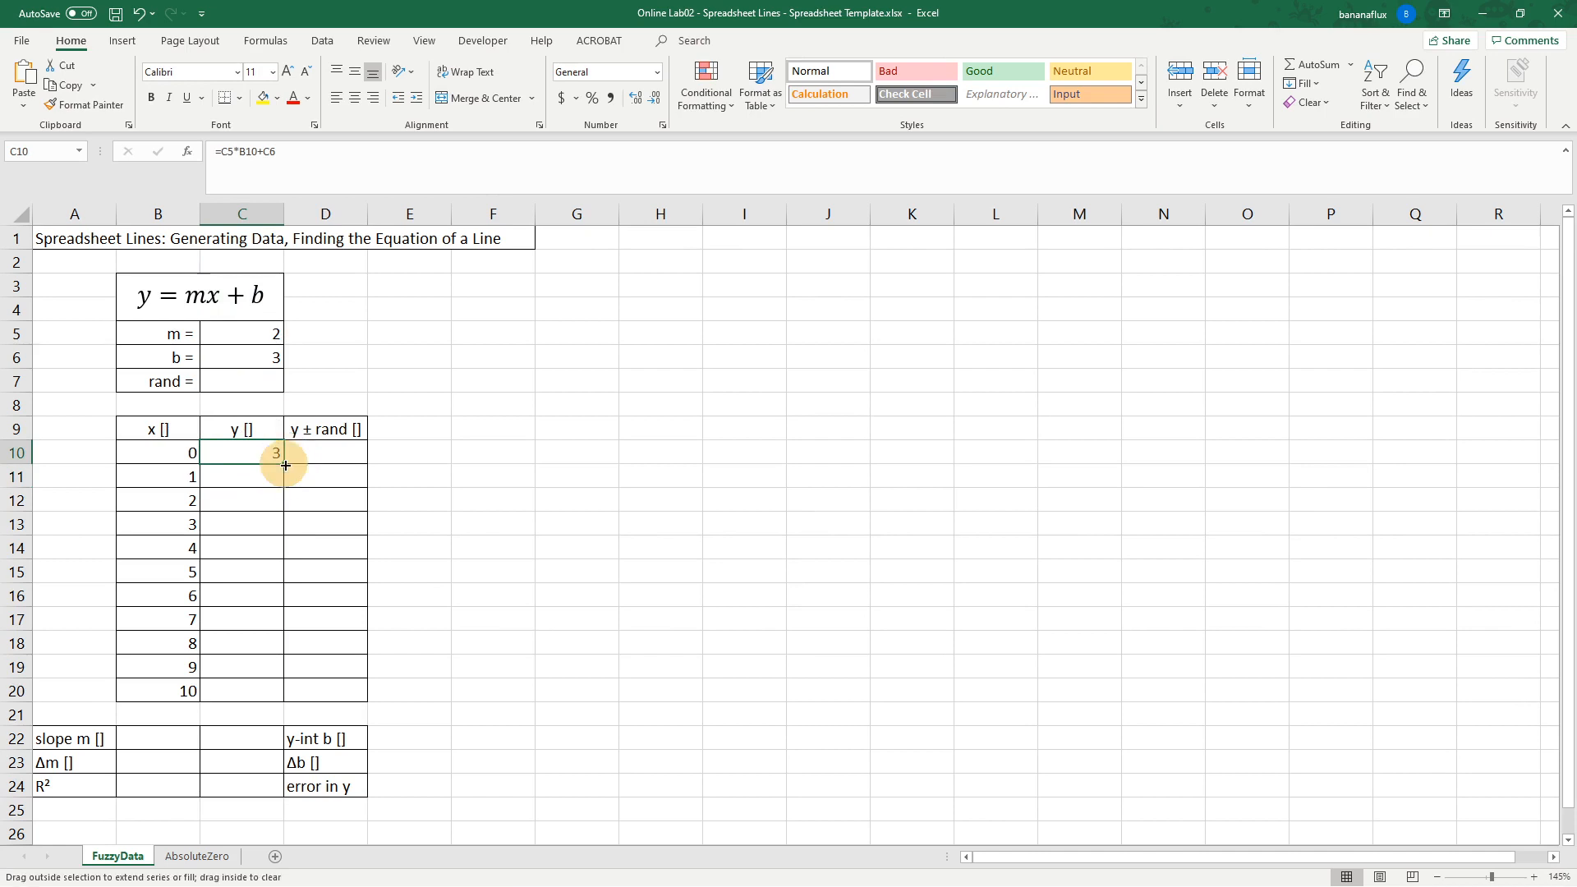
drag(285, 476, 288, 694)
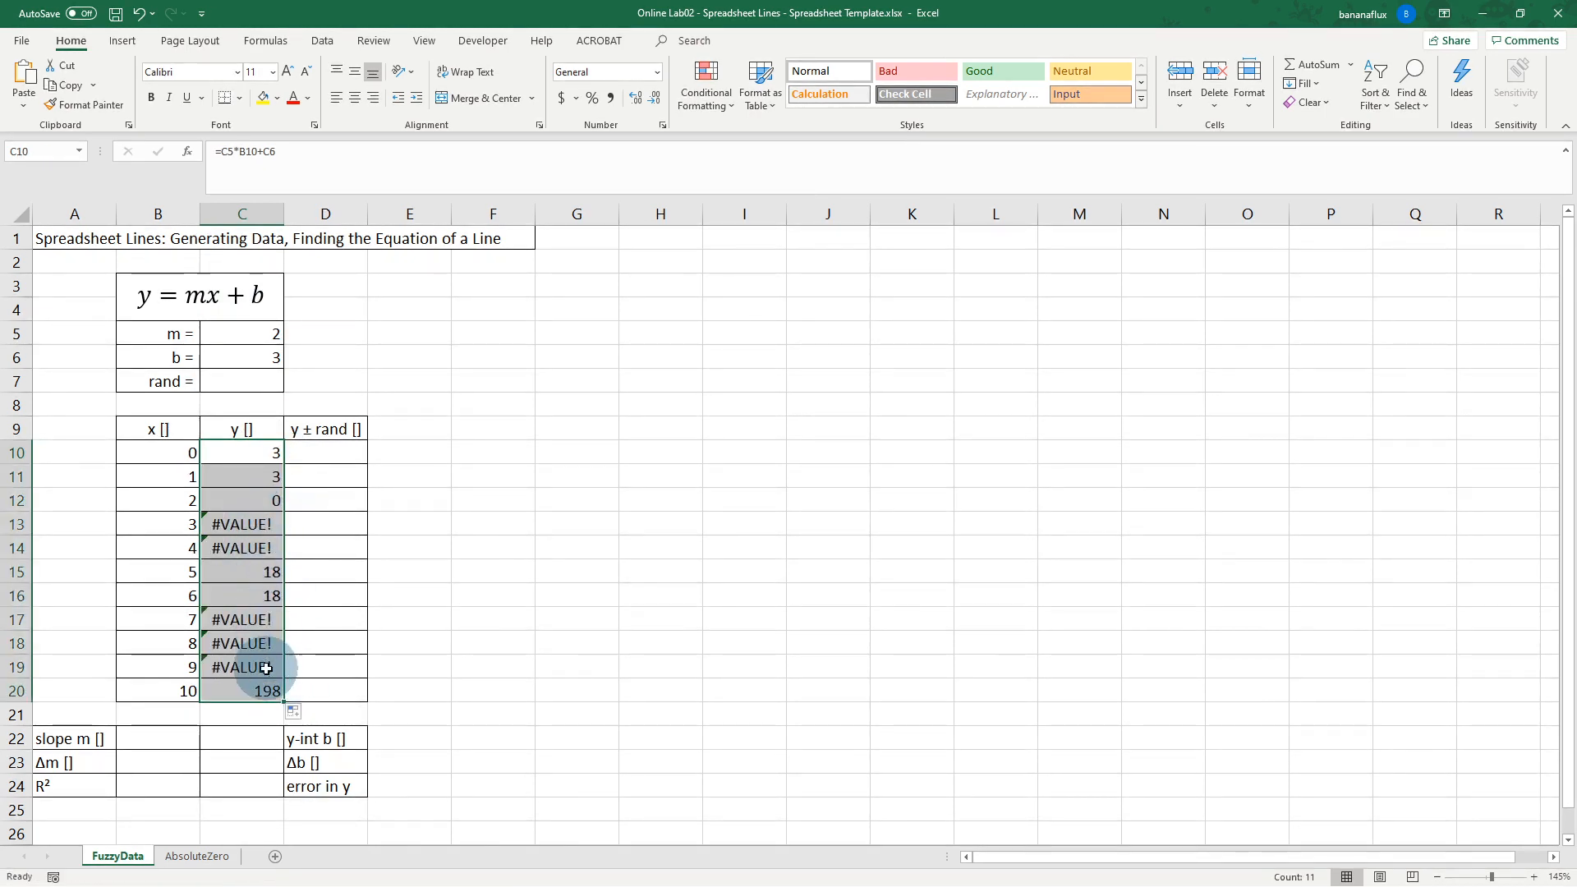
Step: Clear the copied y formulas in C11:C20, then undo to restore them
click(258, 487)
drag(257, 488, 250, 691)
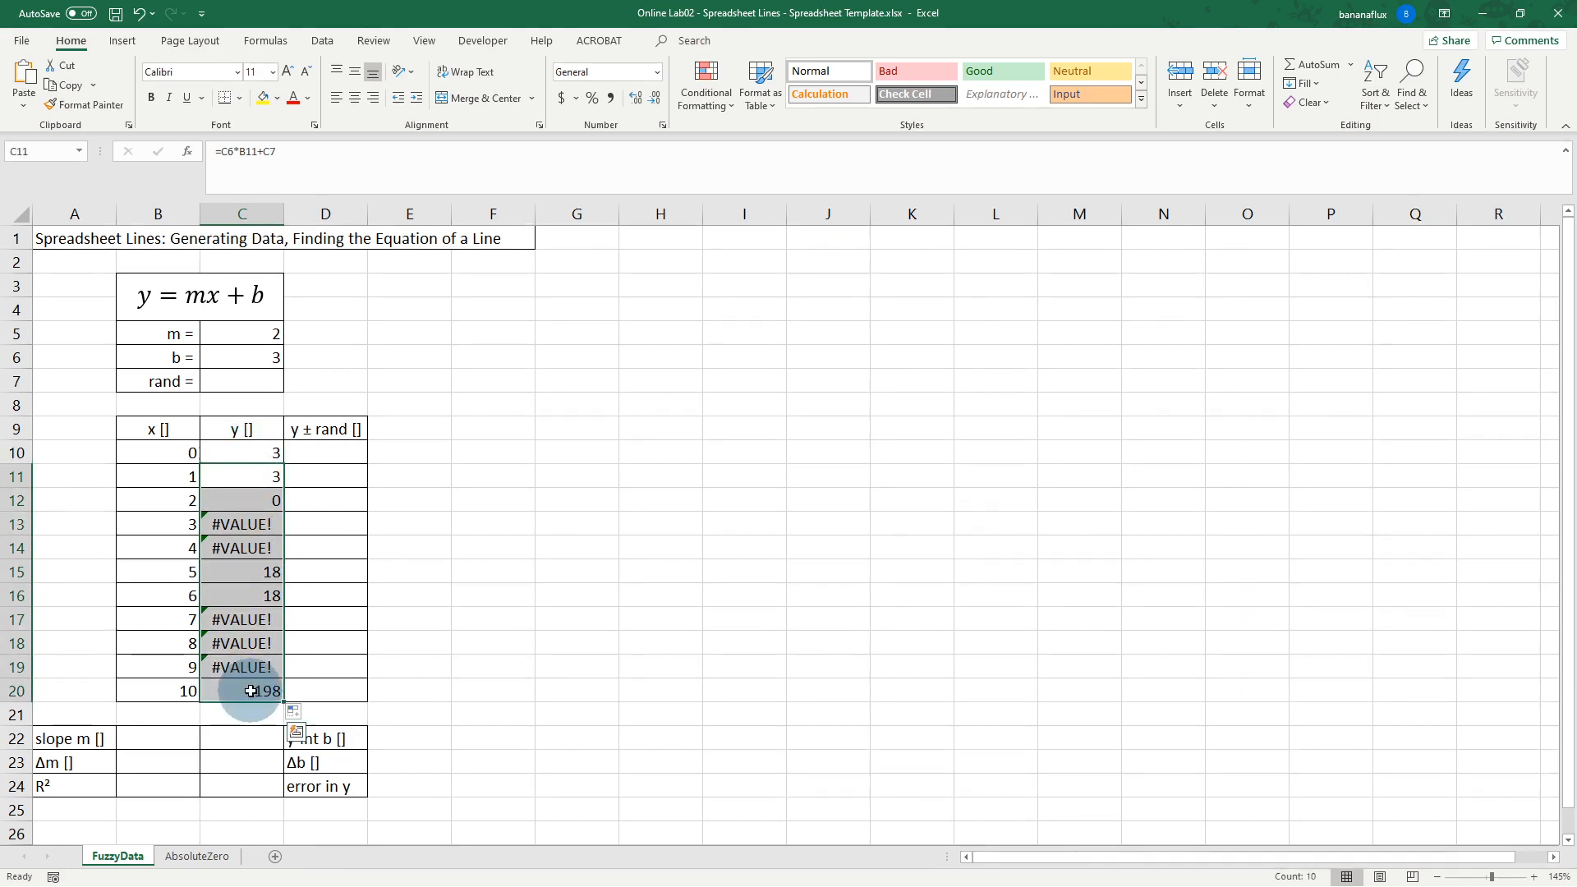
key(Delete)
click(262, 451)
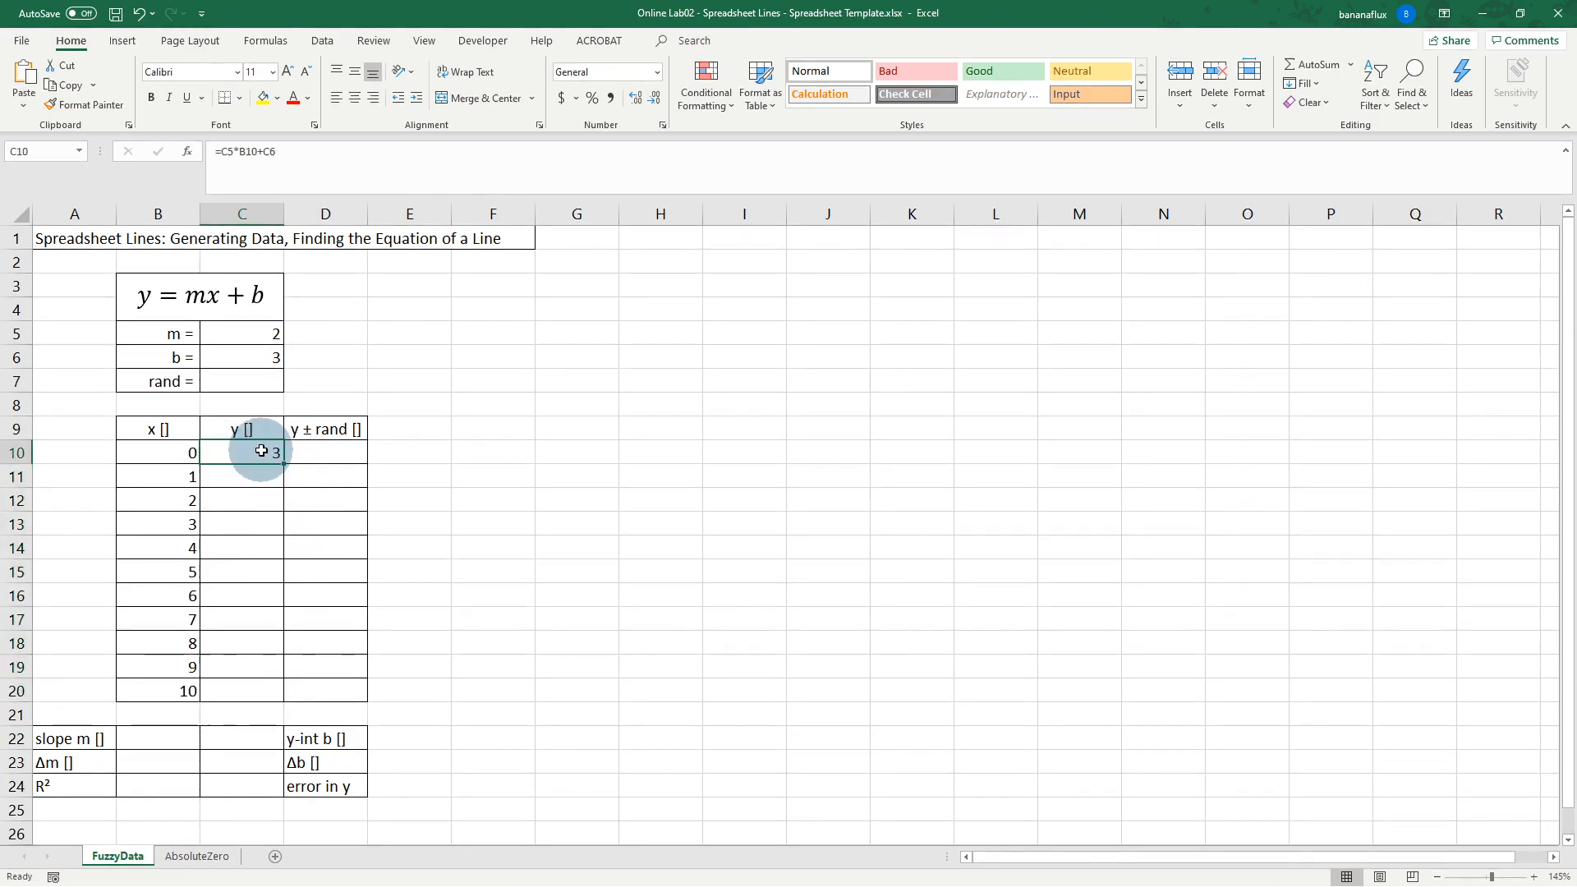
key(ctrl+z)
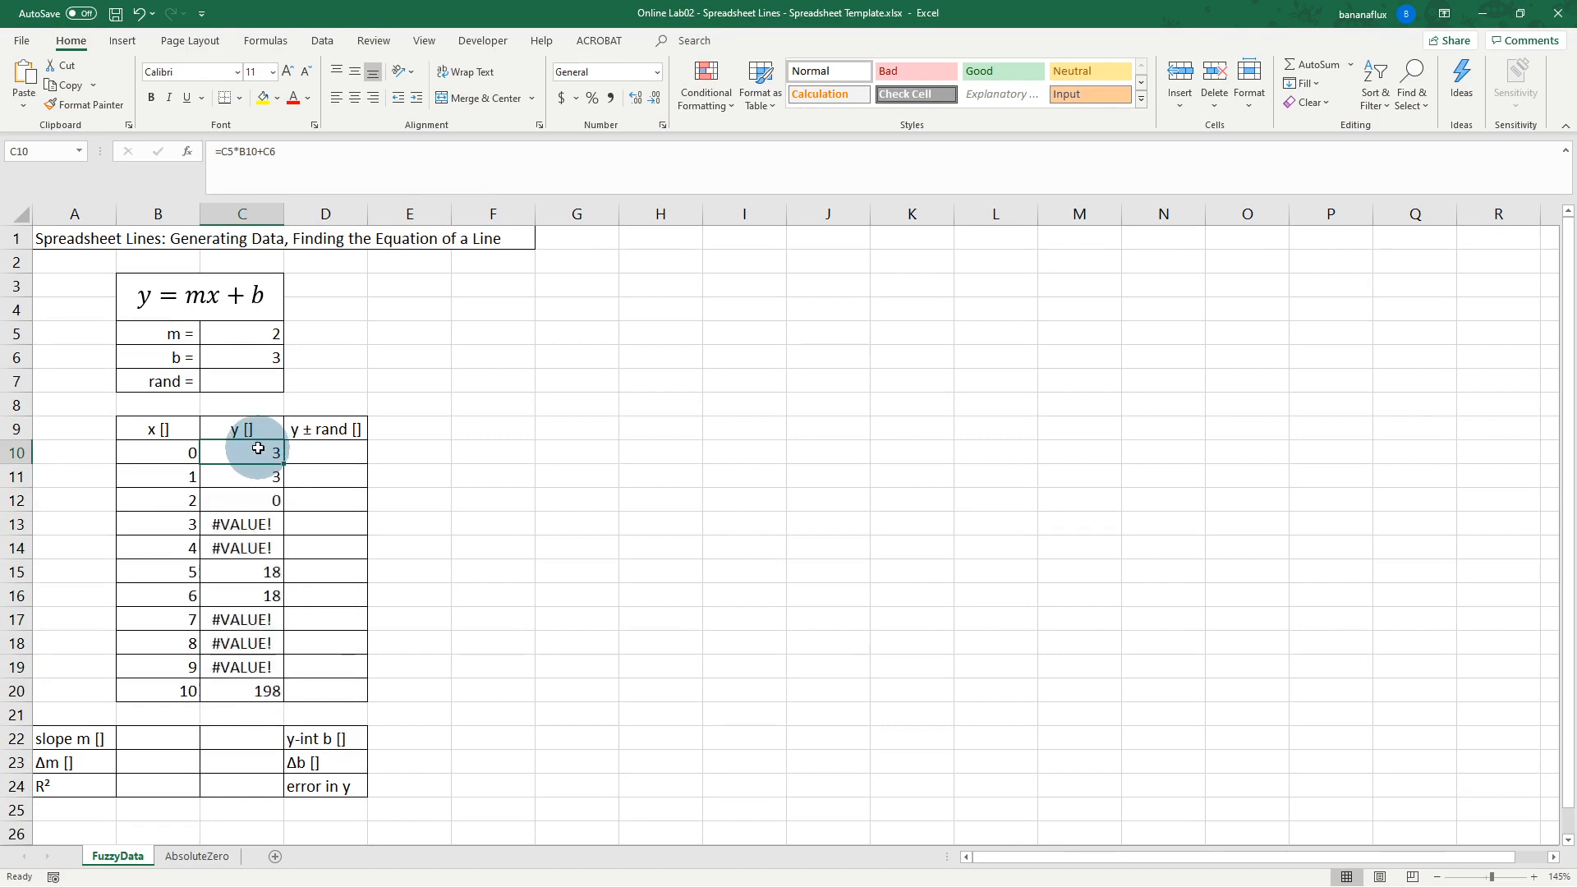
Step: Compare C10 and C11 to spot the shifted references, then clear C11:C20
click(263, 475)
click(261, 451)
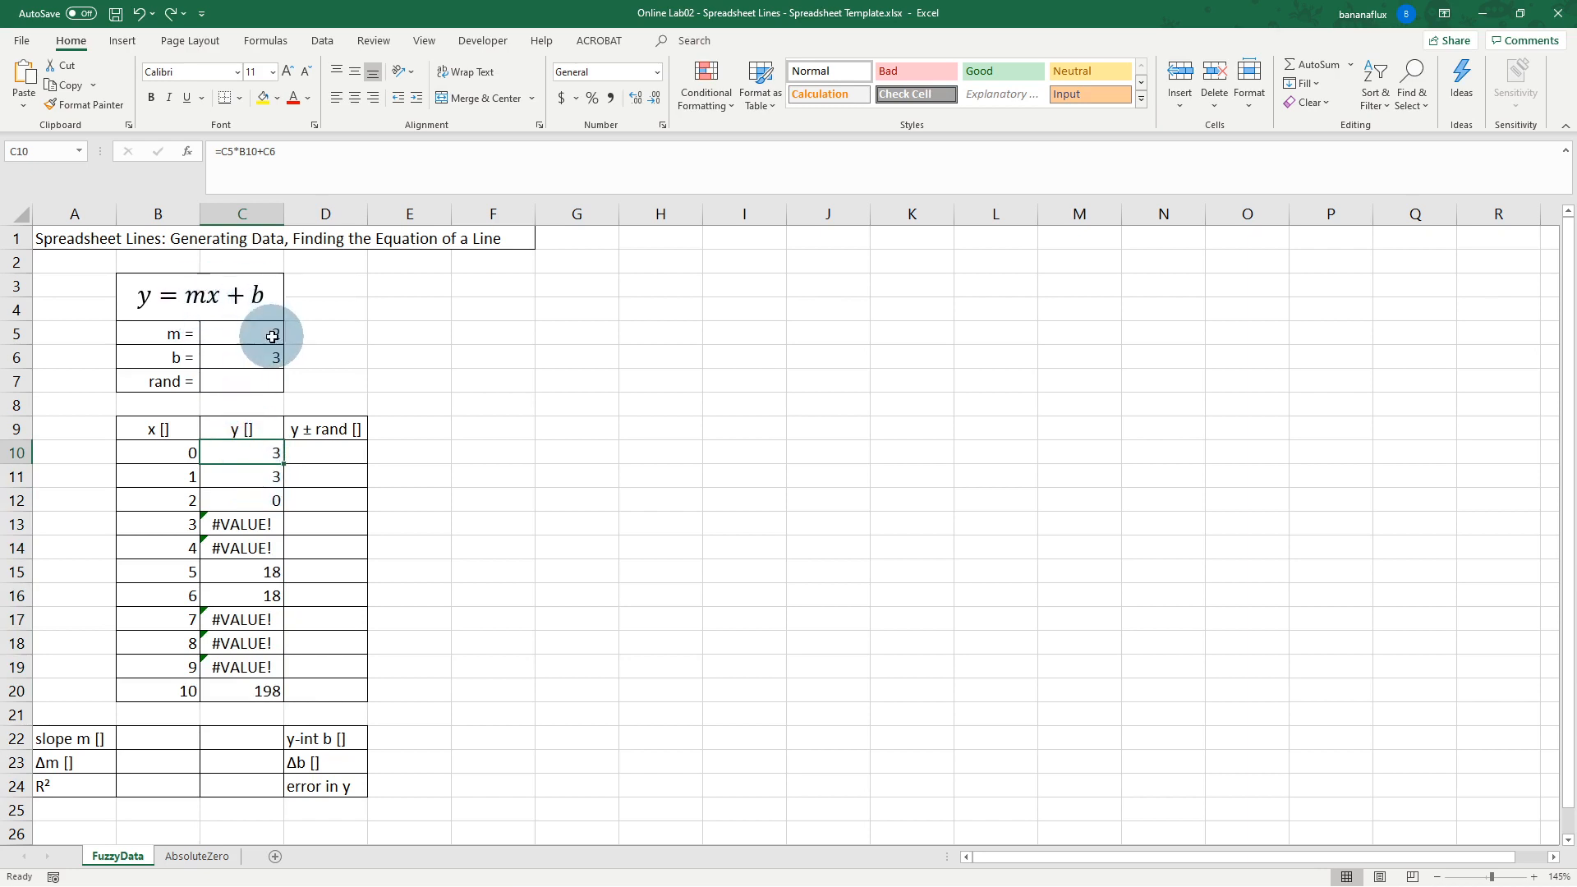
click(261, 476)
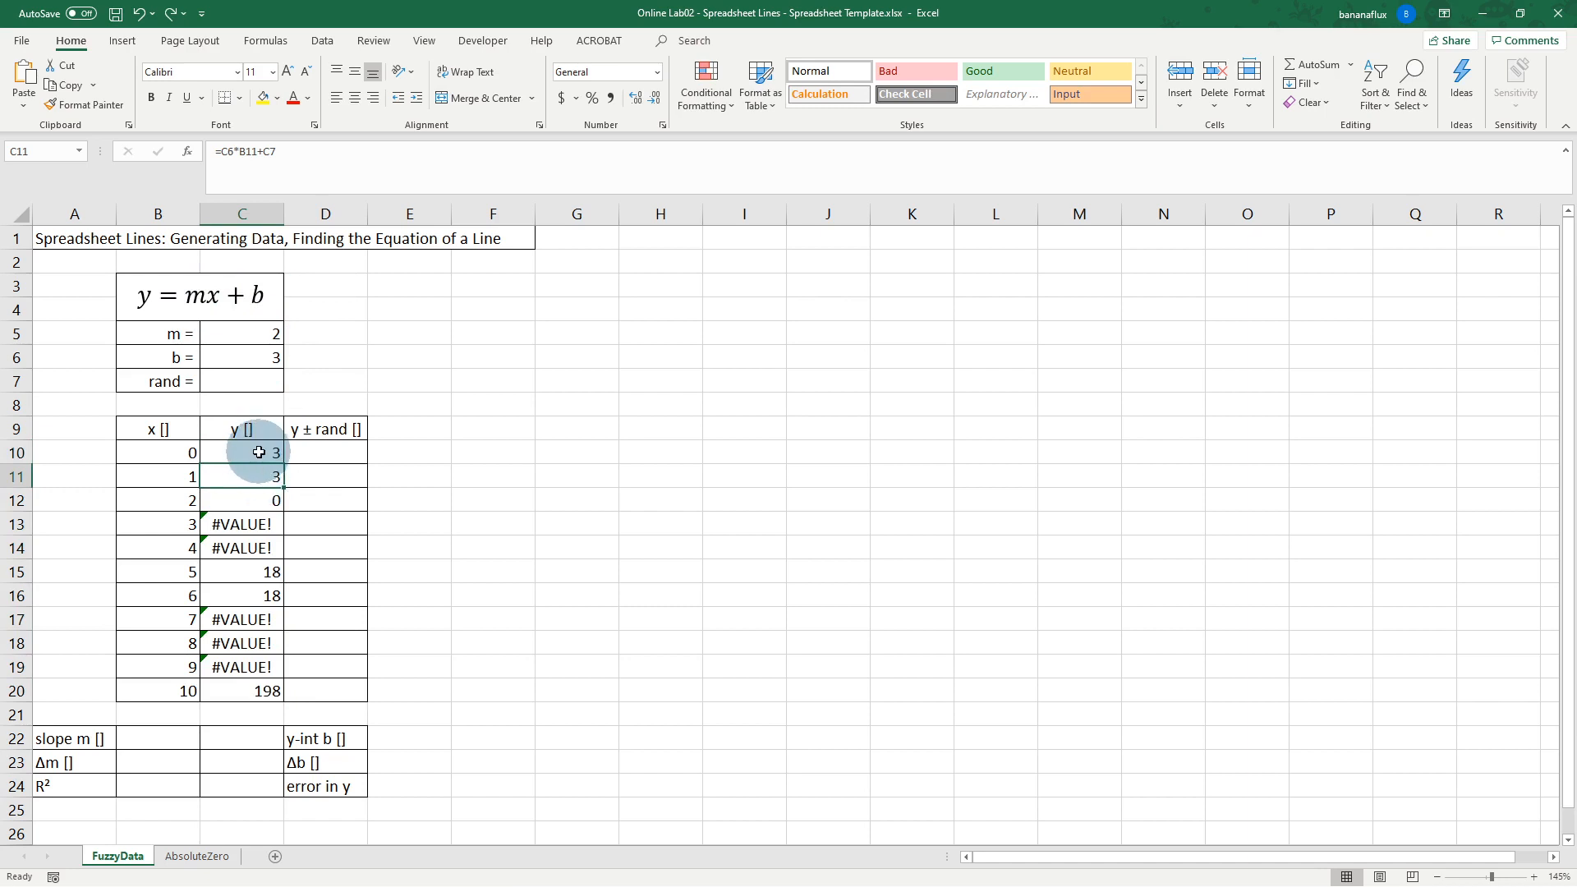
click(264, 453)
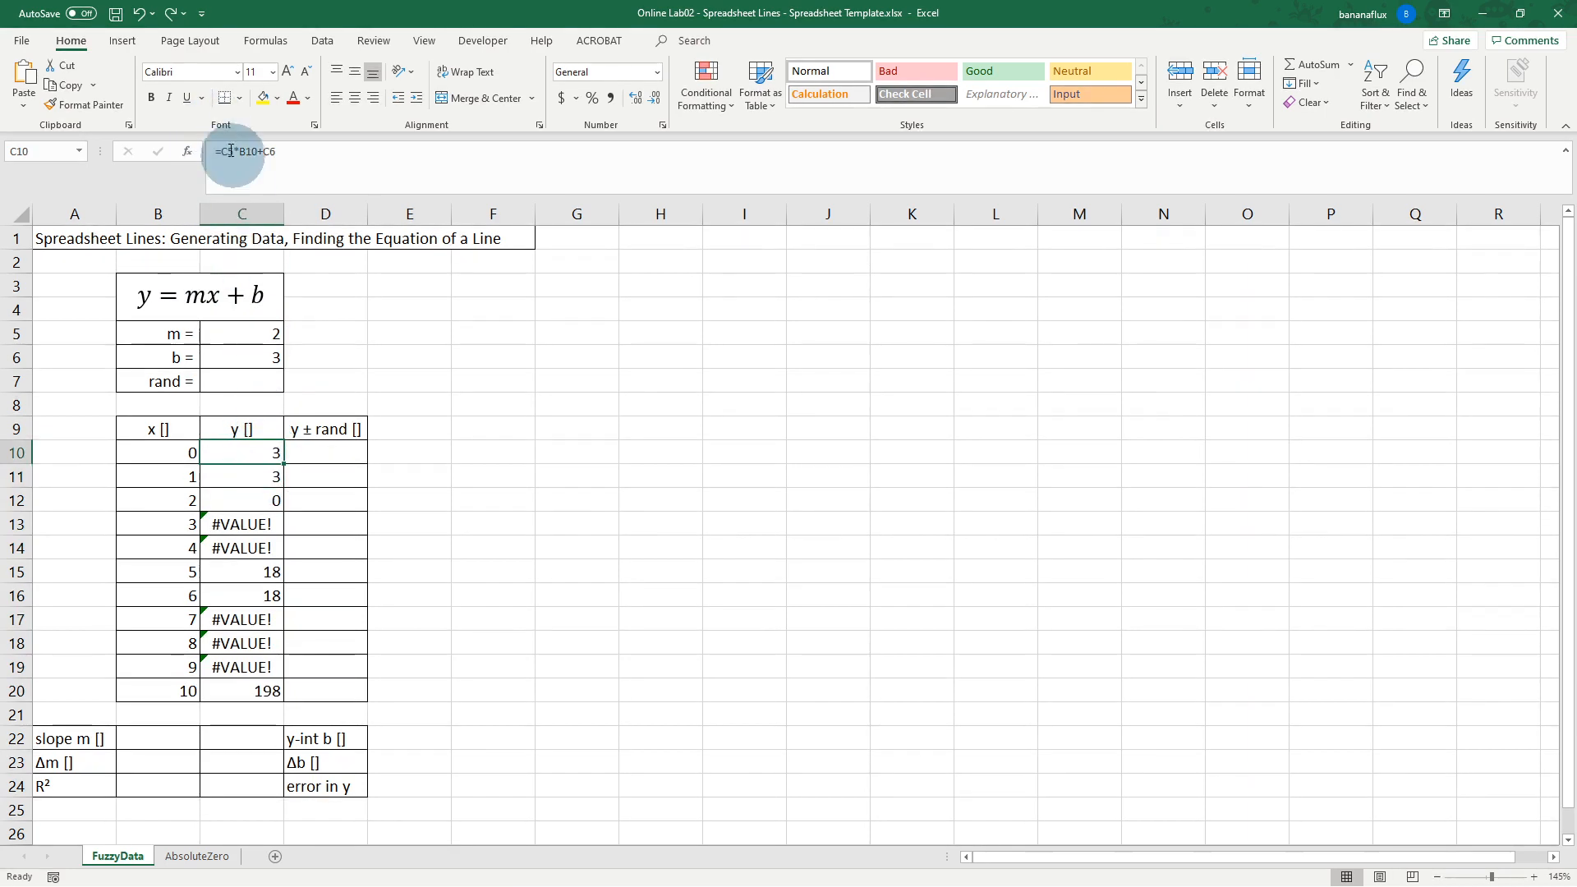
click(258, 476)
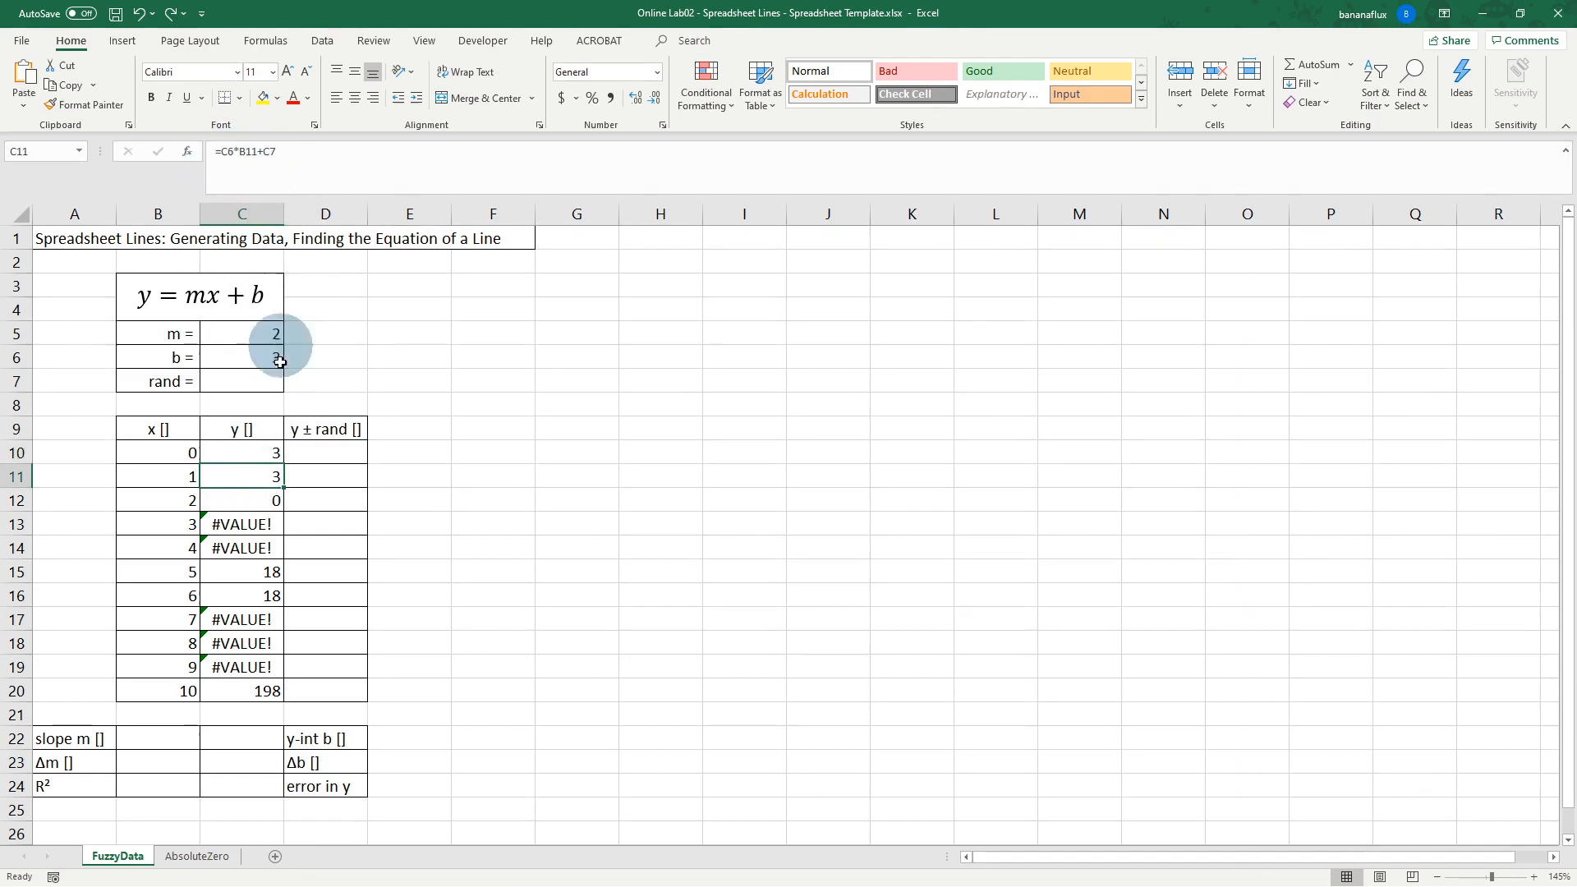
drag(257, 482, 256, 685)
key(Delete)
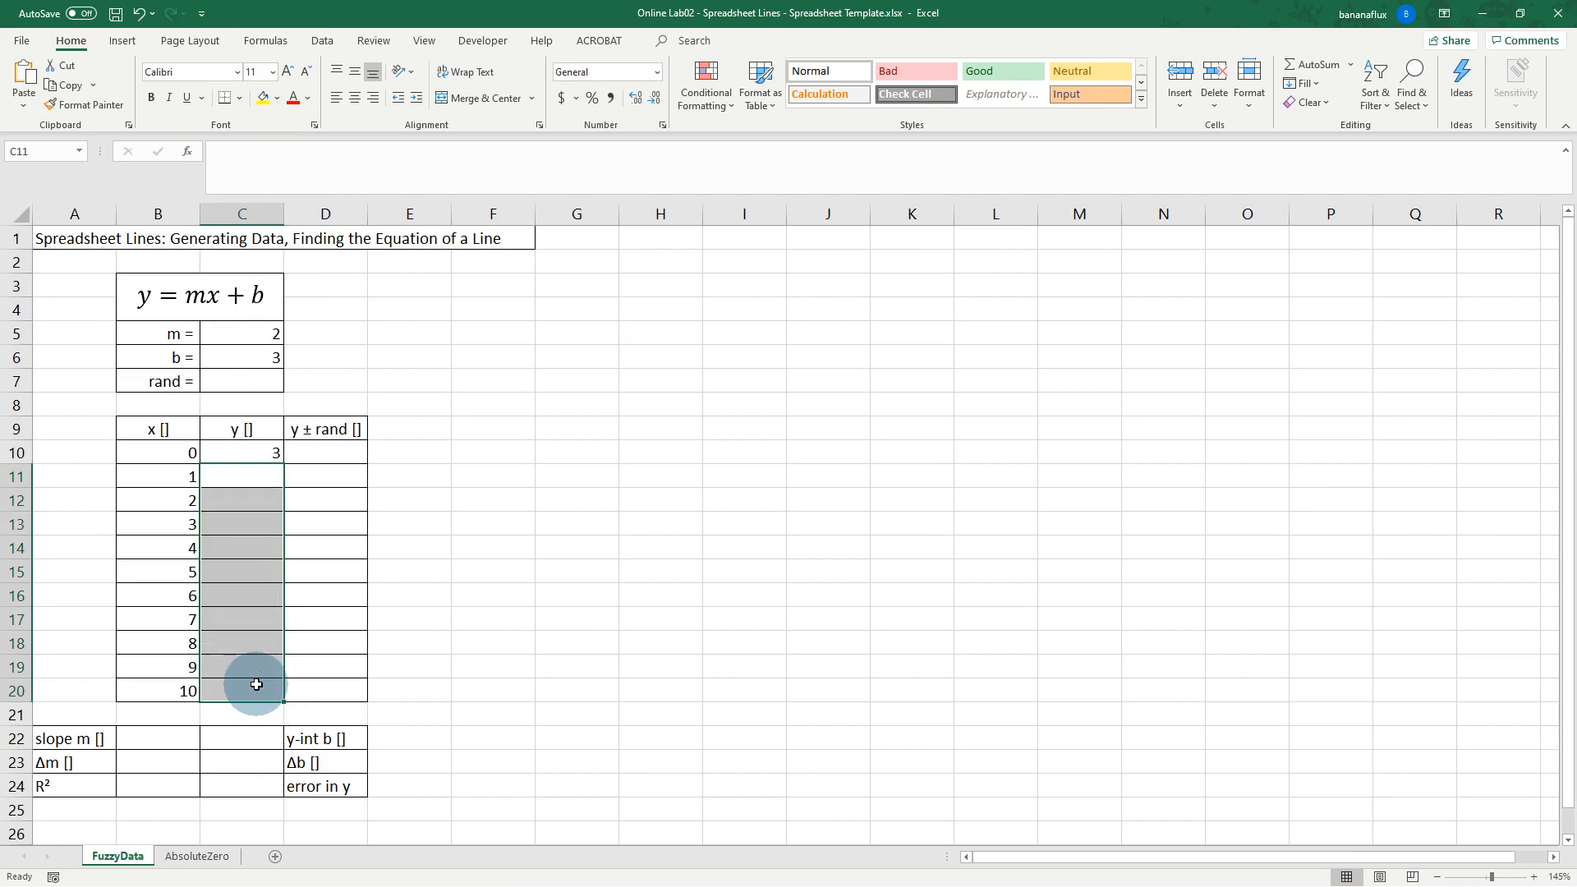
click(246, 473)
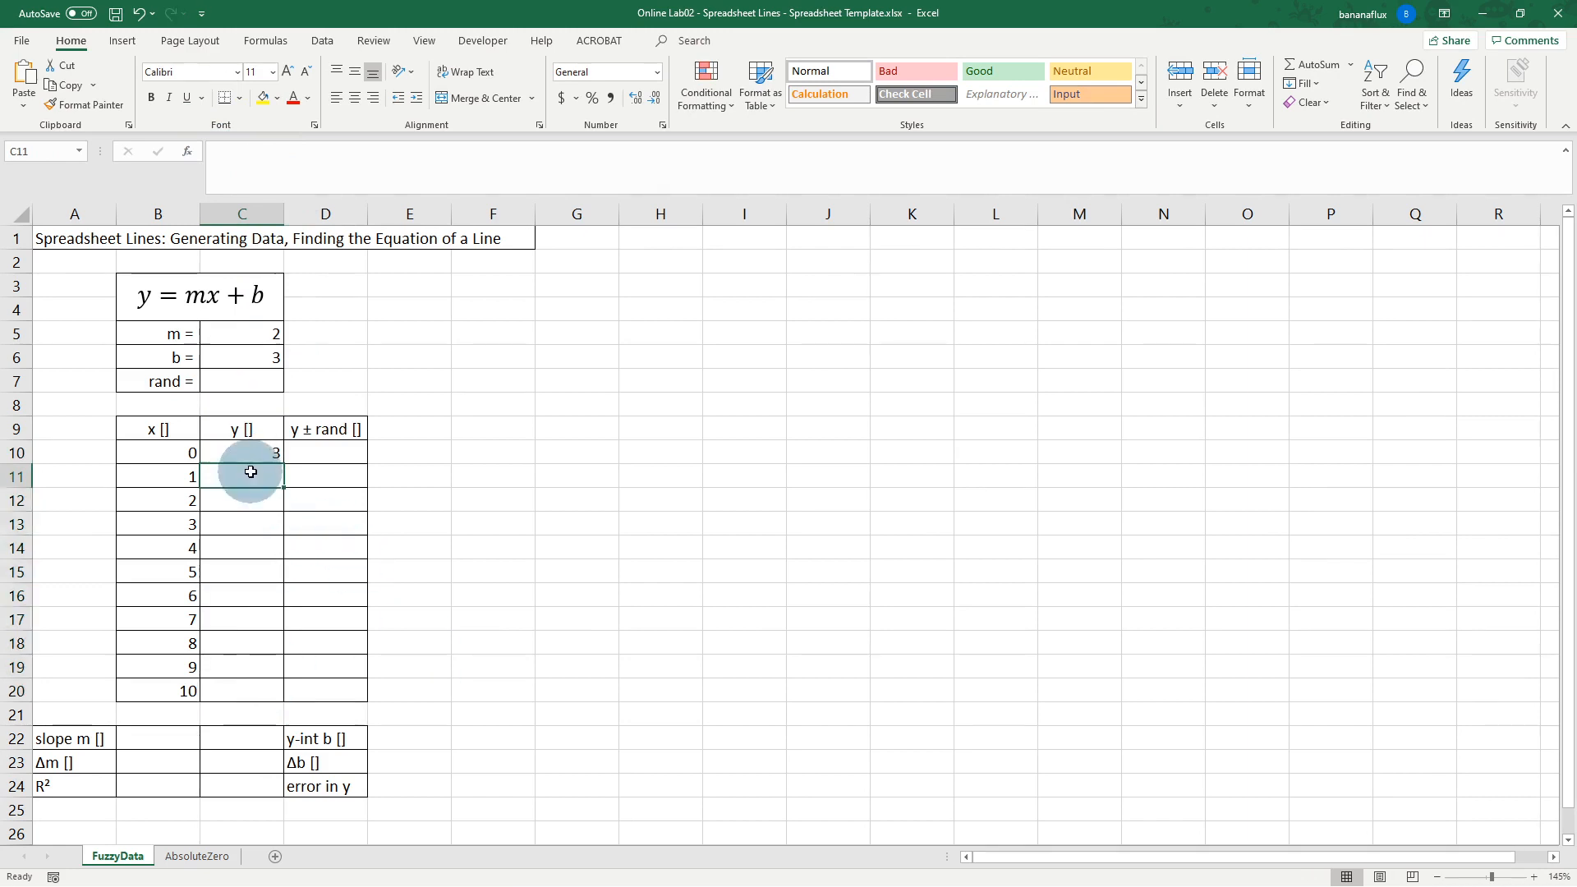
click(252, 452)
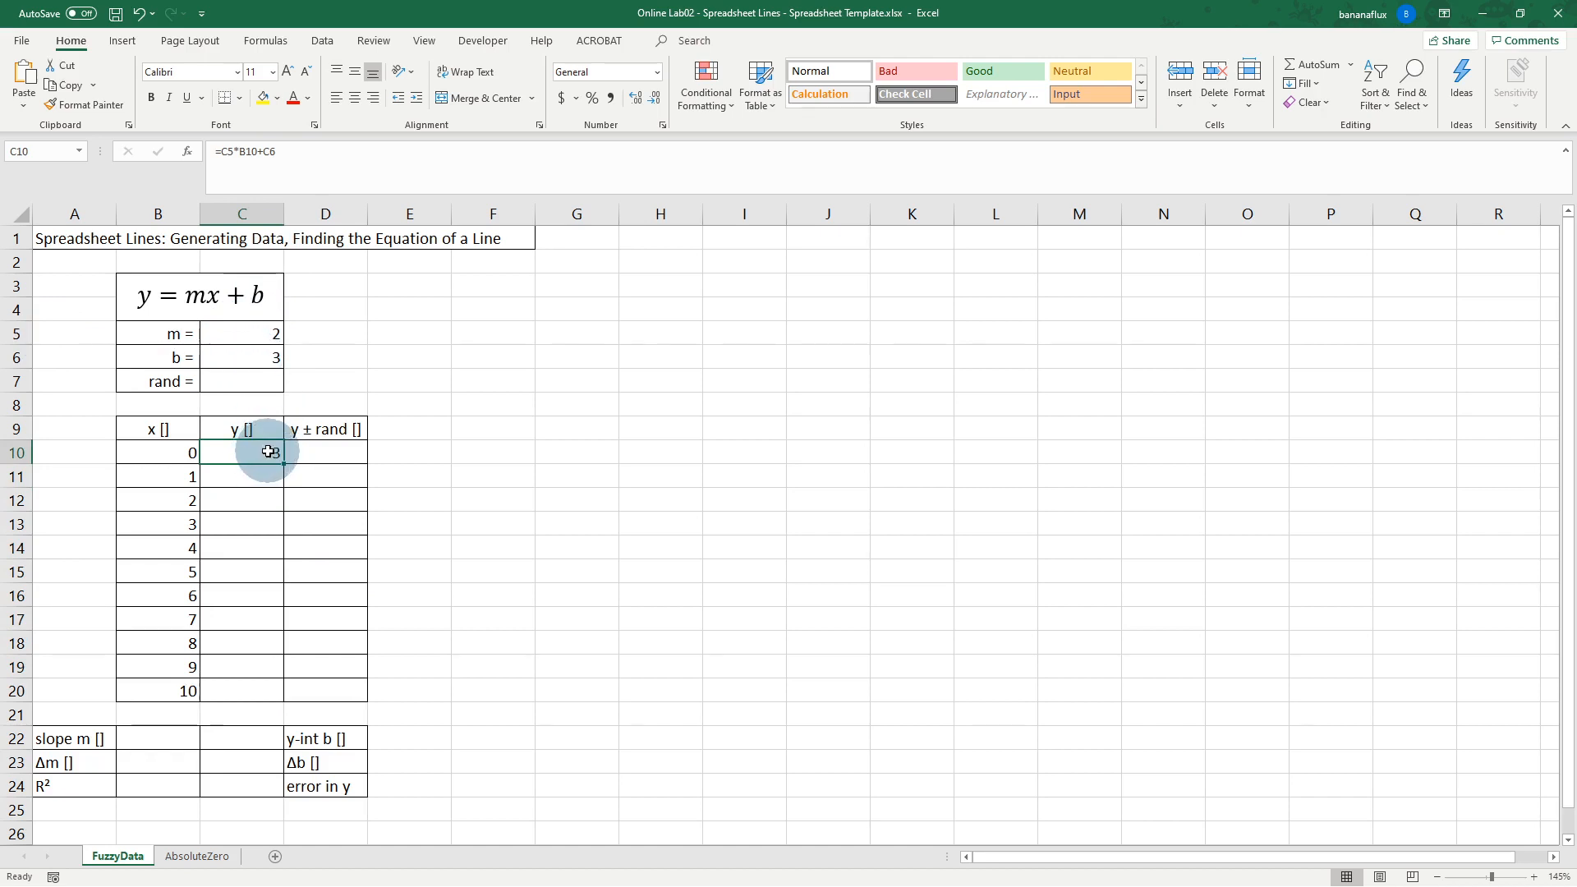
Step: Enter =$C$5*B10+$C$6 in C10 and fill it to C20, giving y from 3 to 23
text(=)
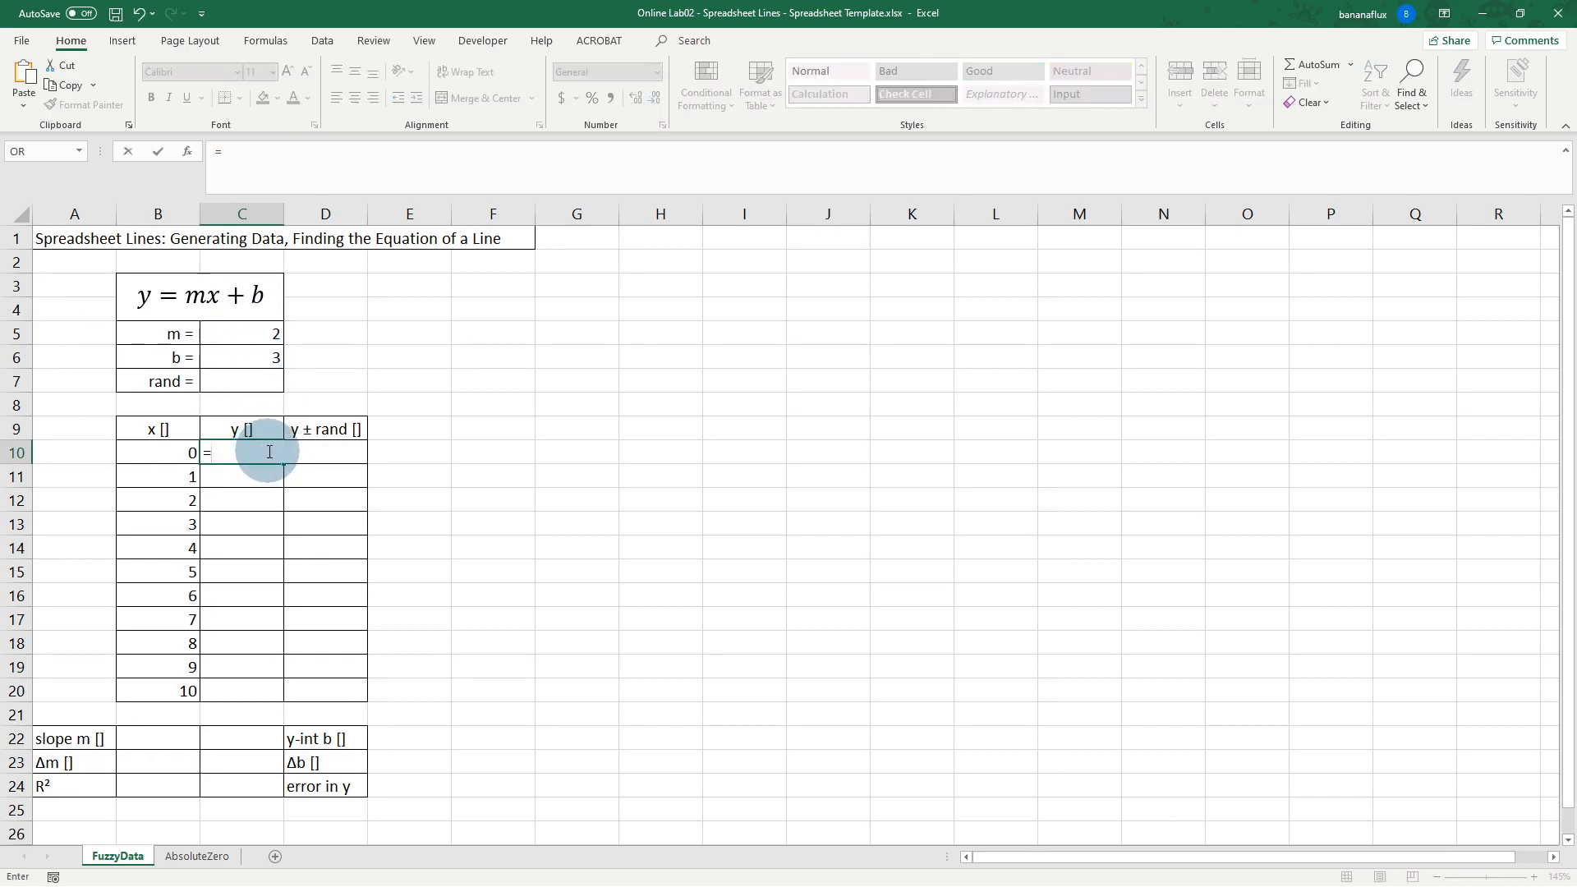
click(247, 334)
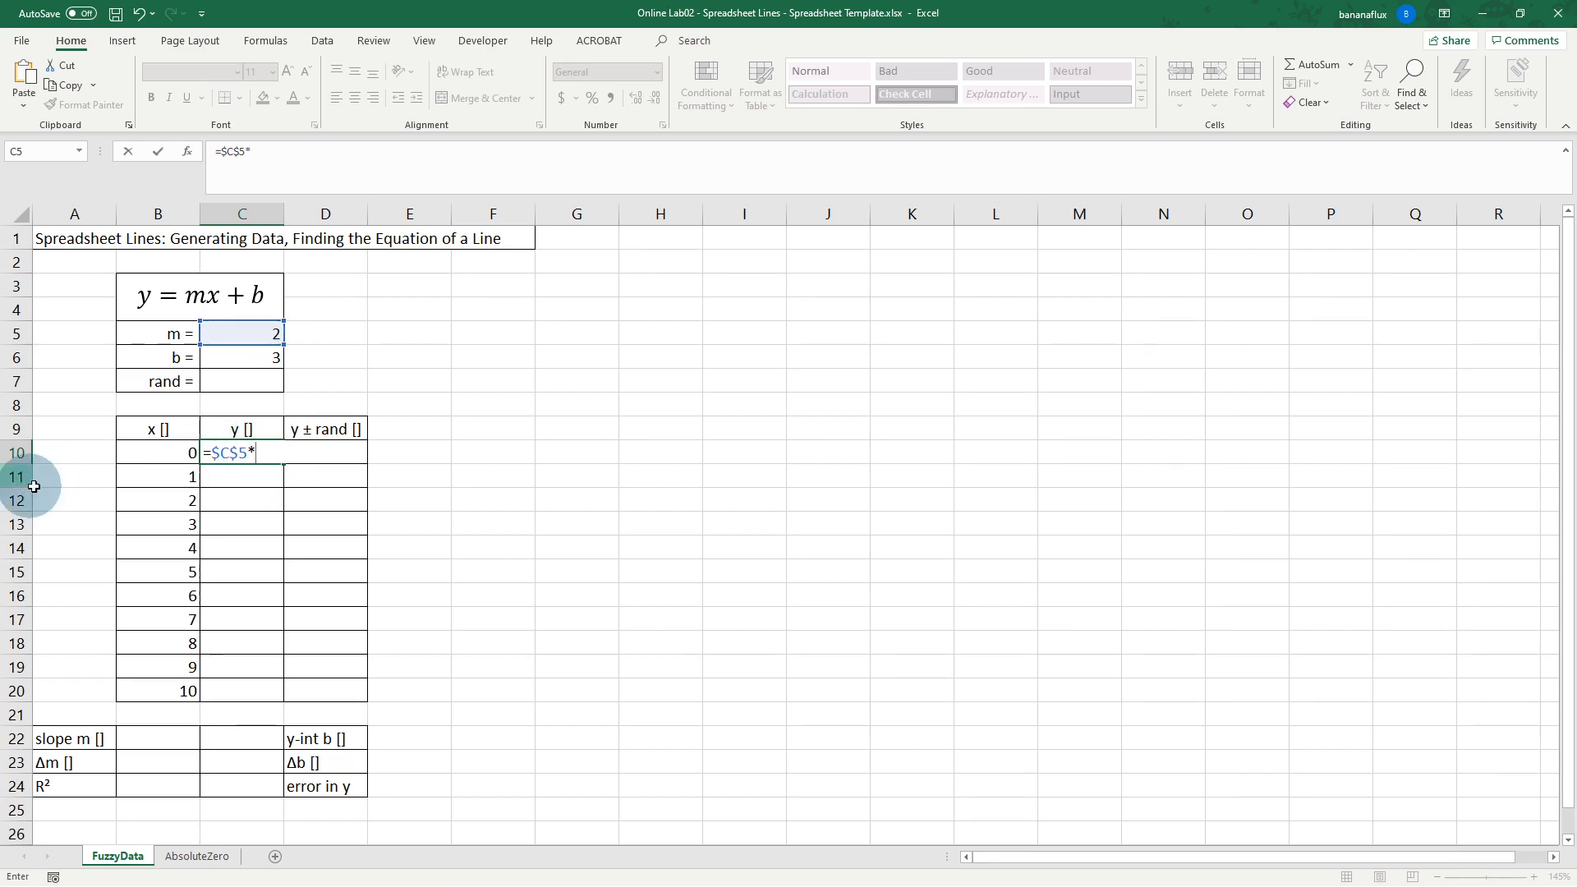
click(167, 453)
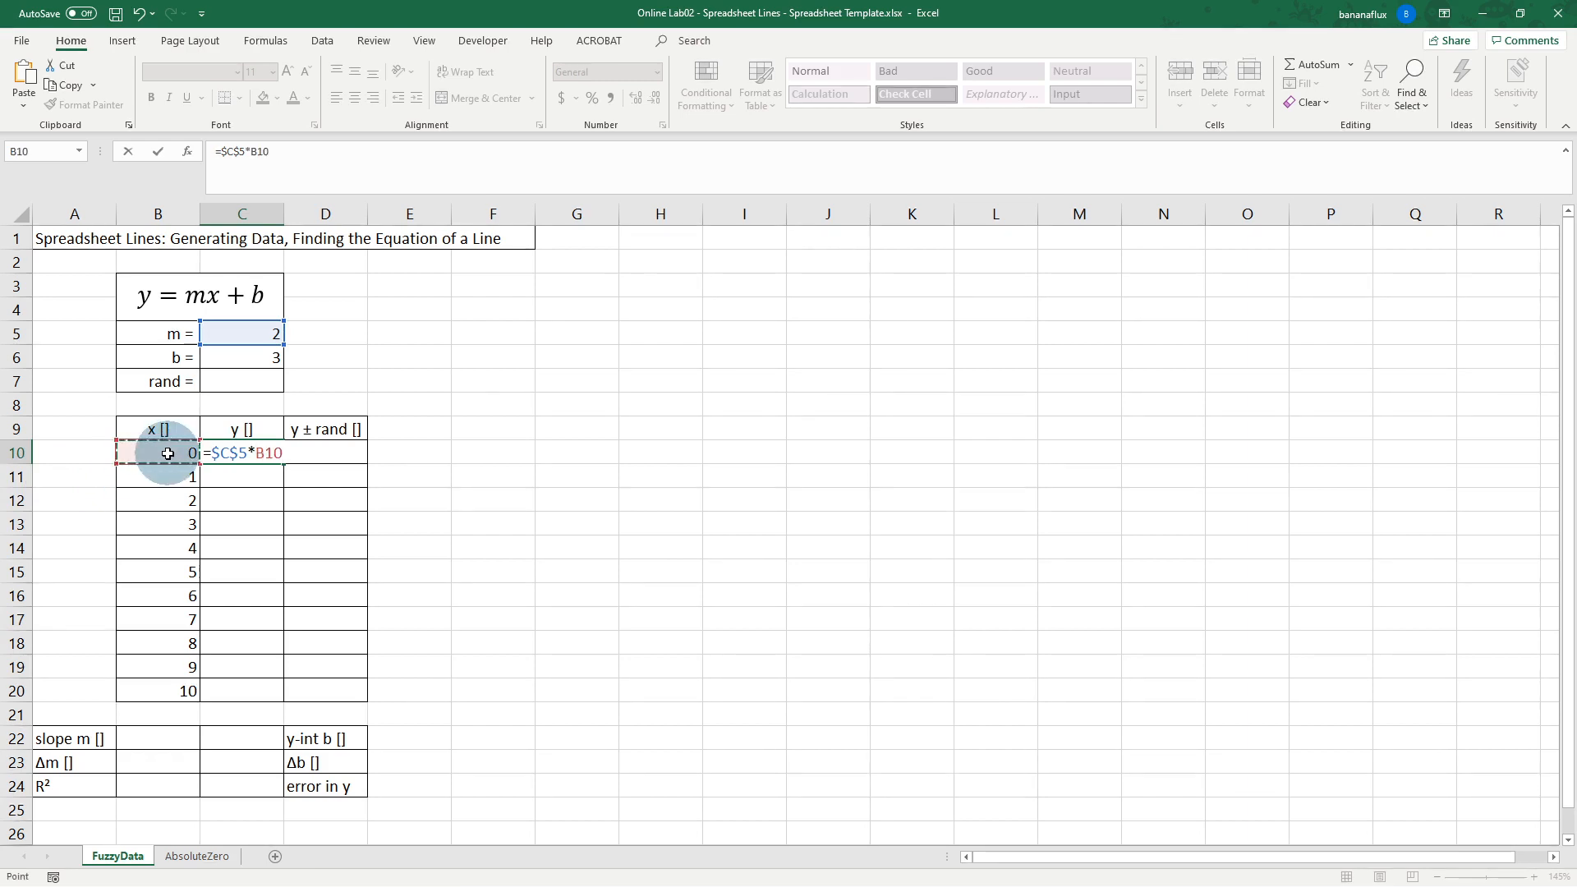
click(248, 357)
key(F4)
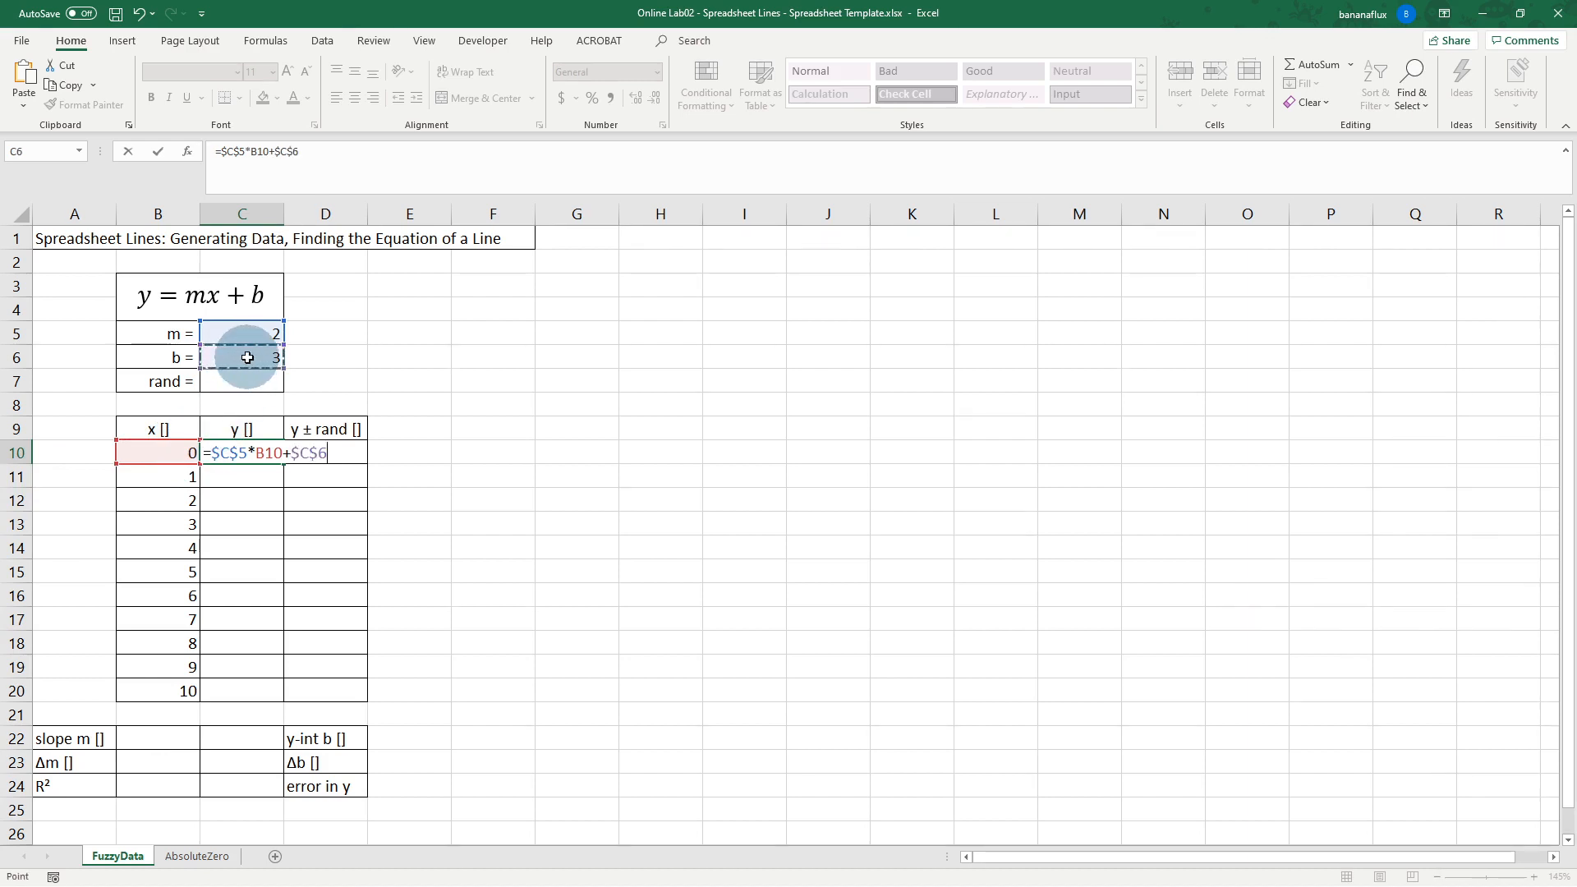
key(Return)
click(246, 452)
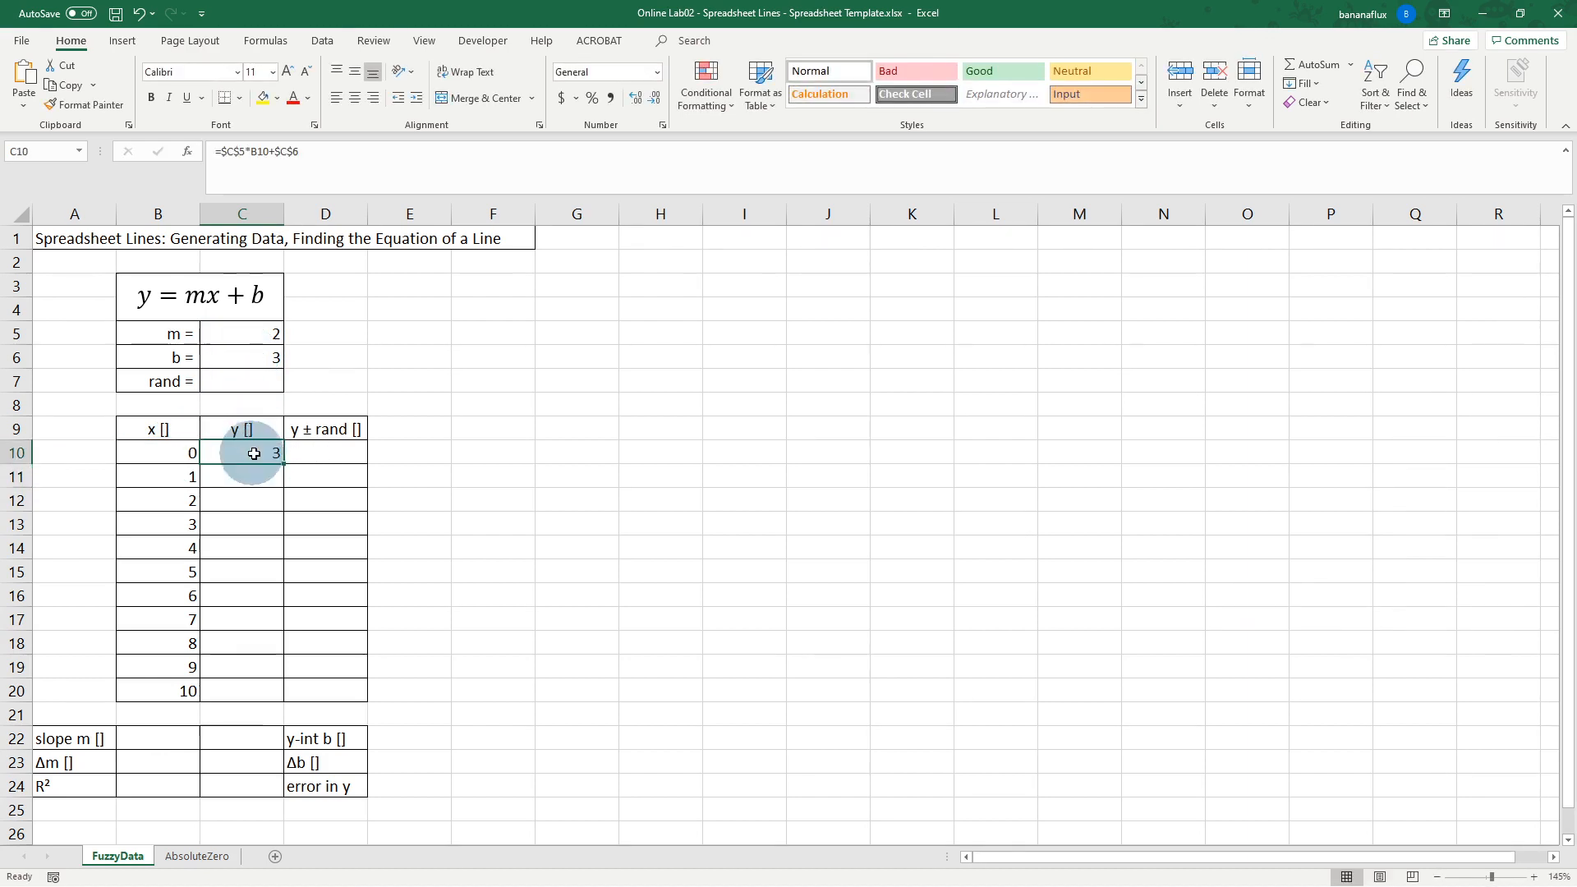
drag(285, 460, 283, 694)
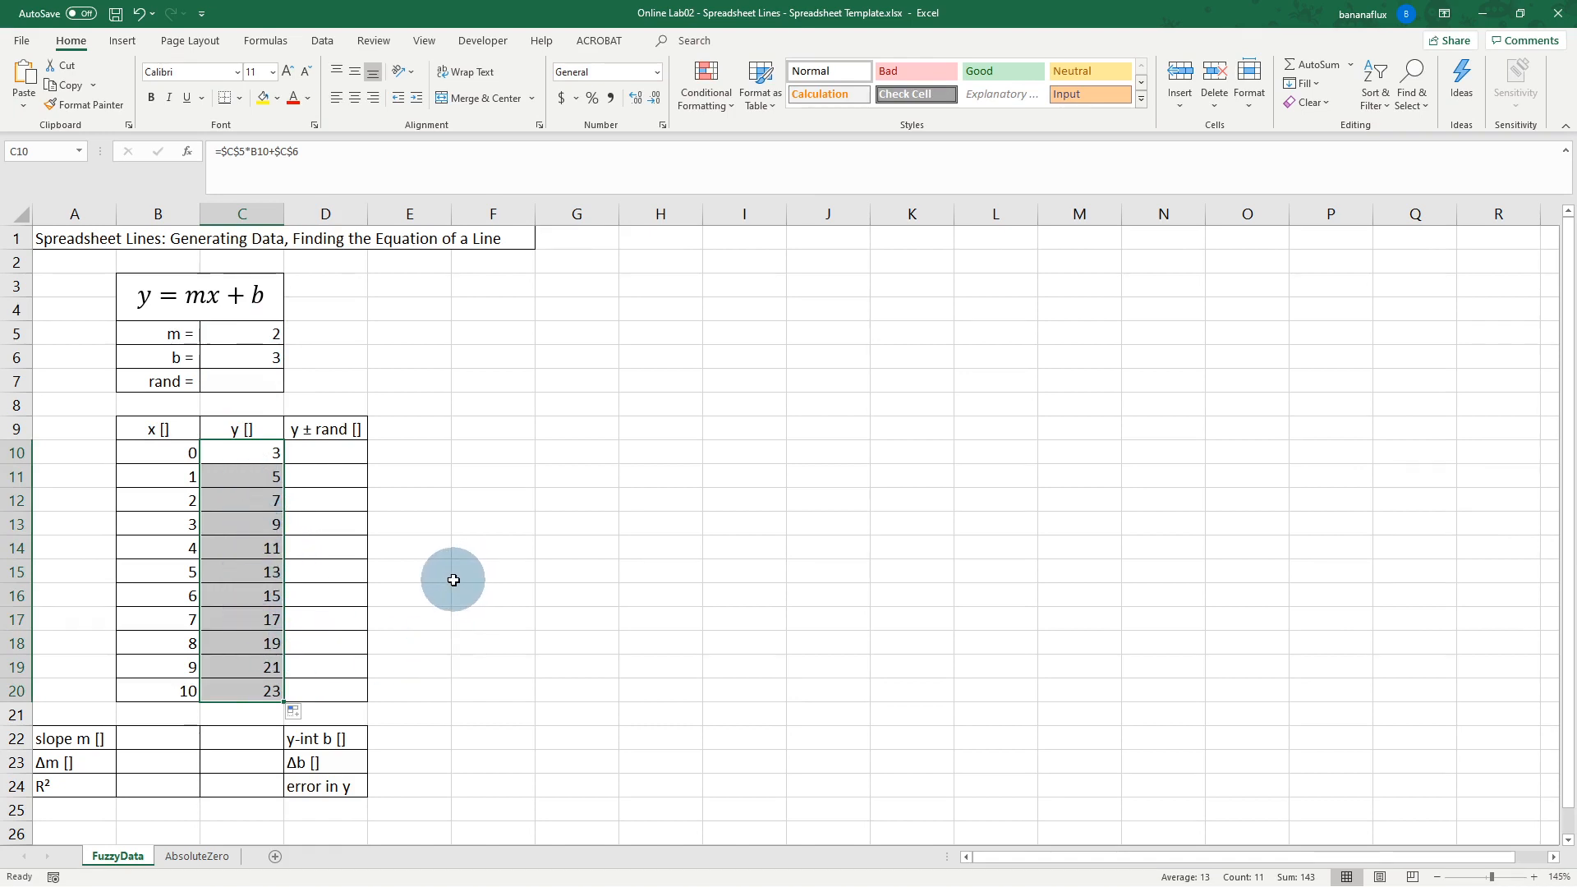
click(506, 450)
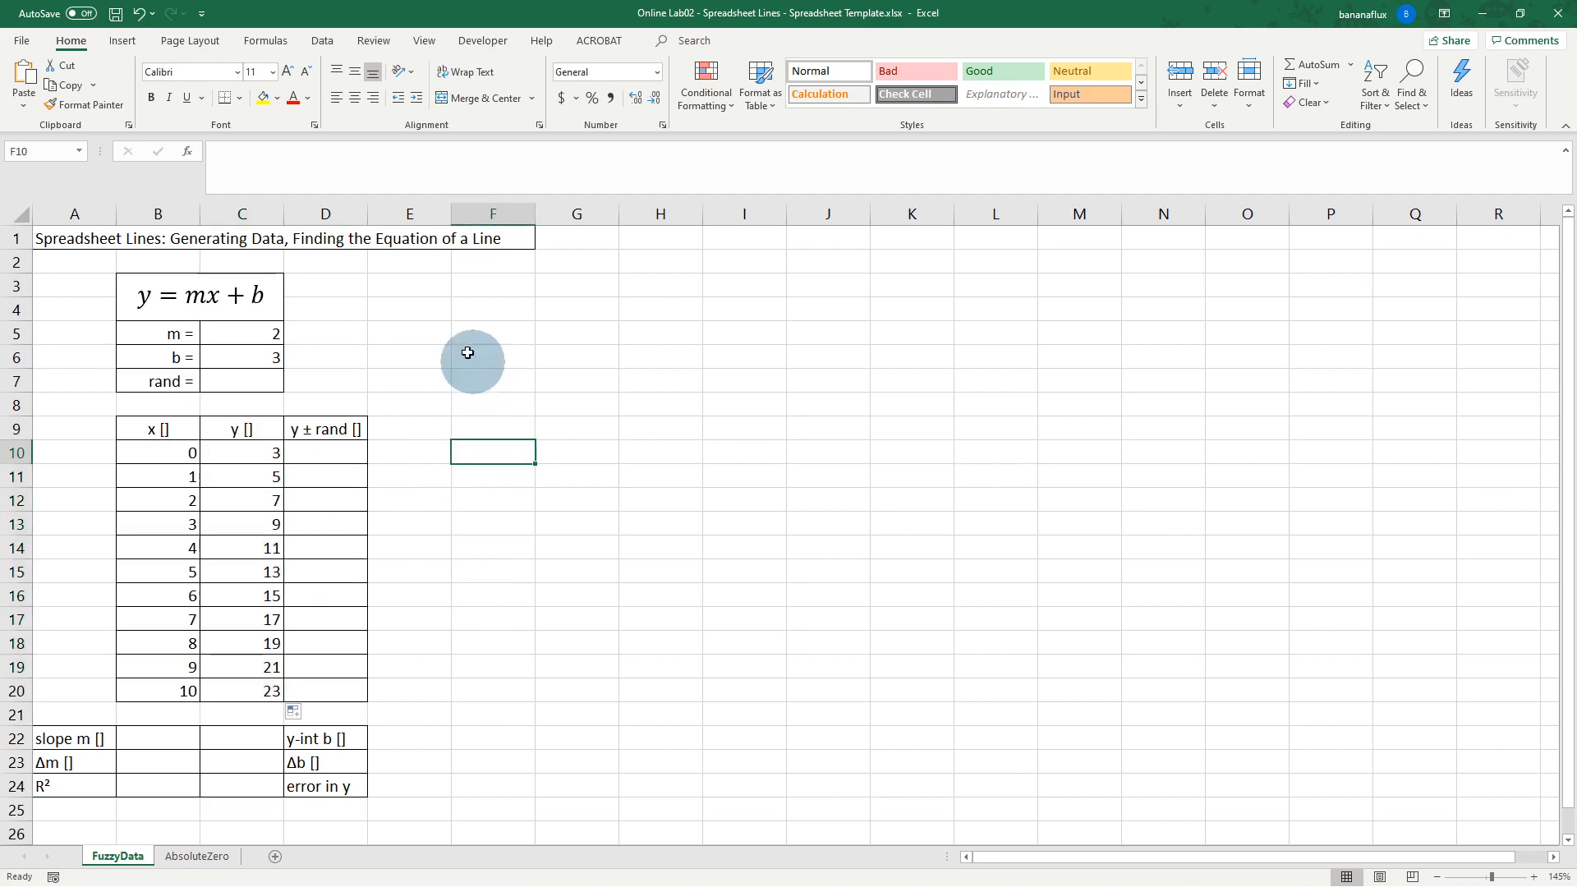
Step: Insert an empty scatter chart and place it beside the data table
click(130, 39)
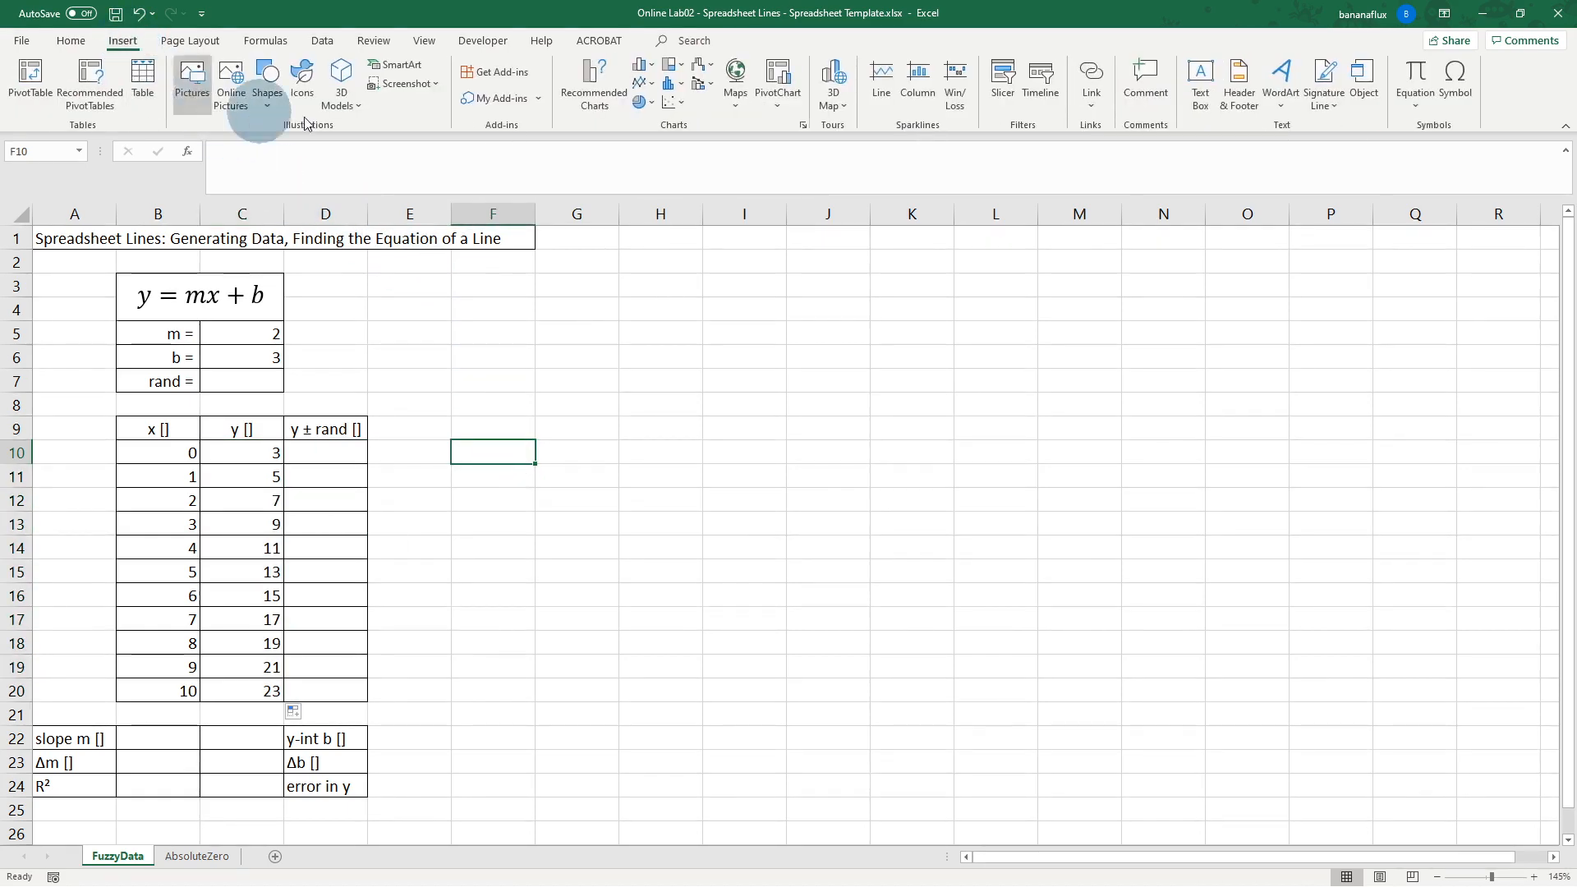
click(673, 102)
click(680, 163)
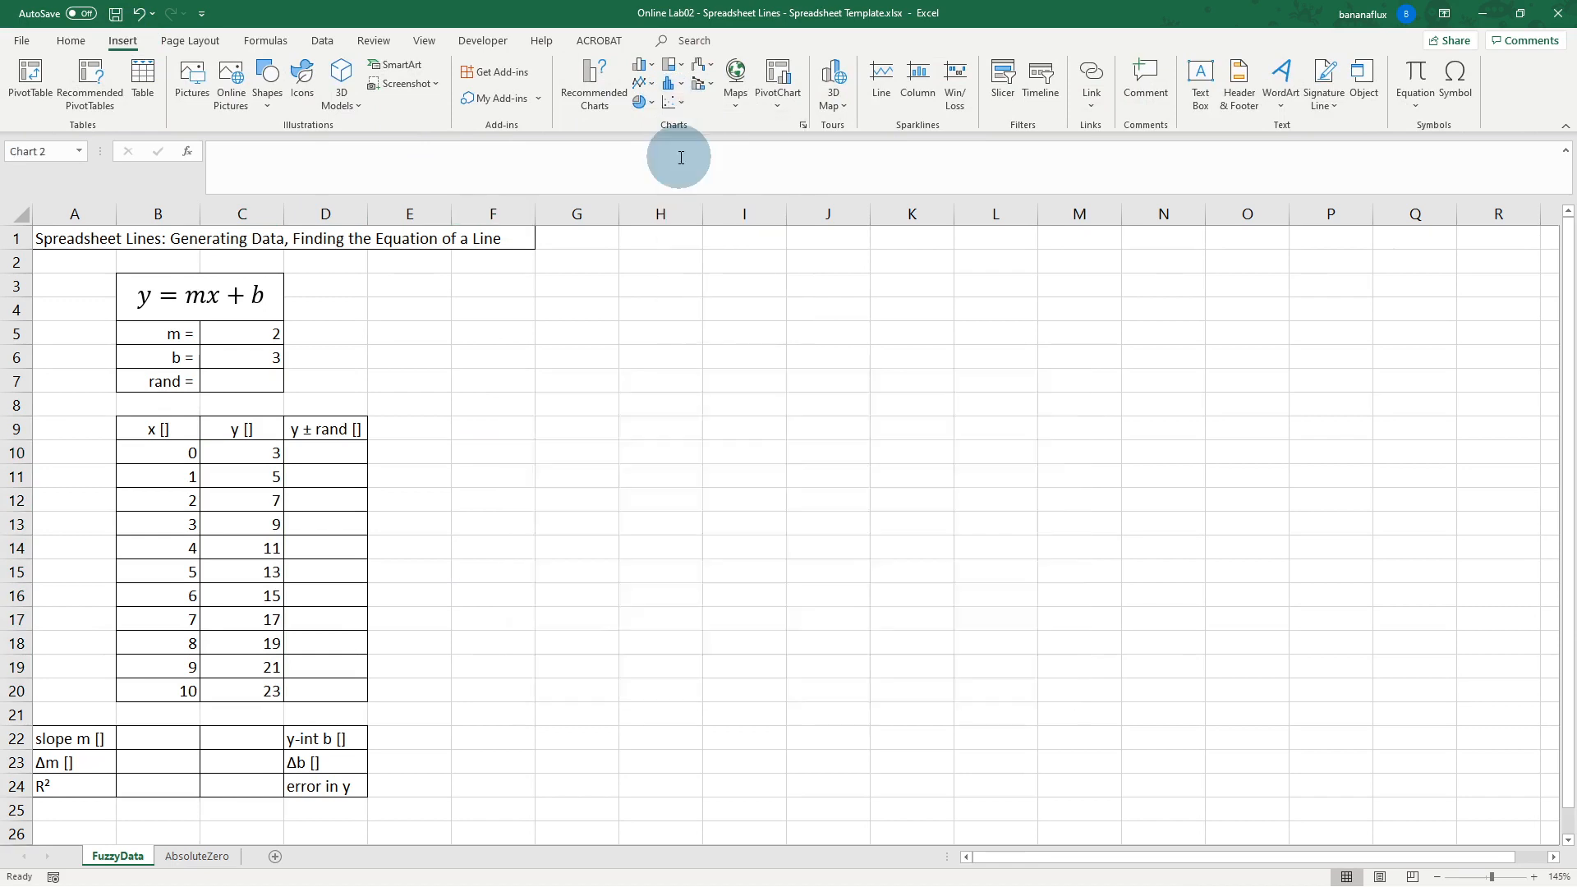
drag(704, 395, 647, 405)
click(659, 394)
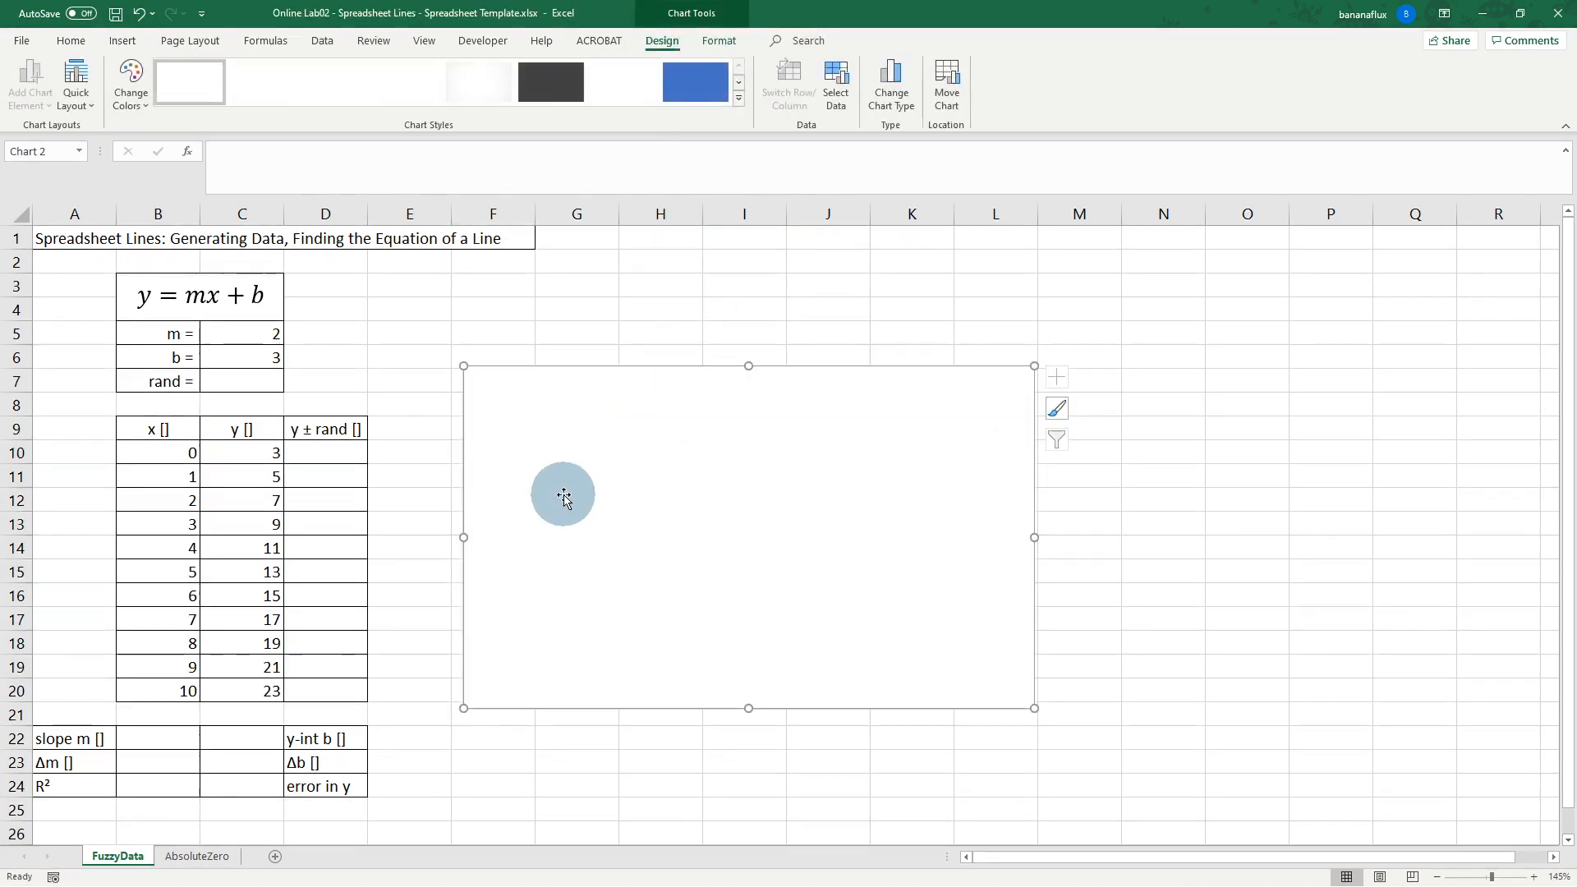
Step: Add a chart series with X values B10:B20 and Y values C10:C20
right_click(564, 483)
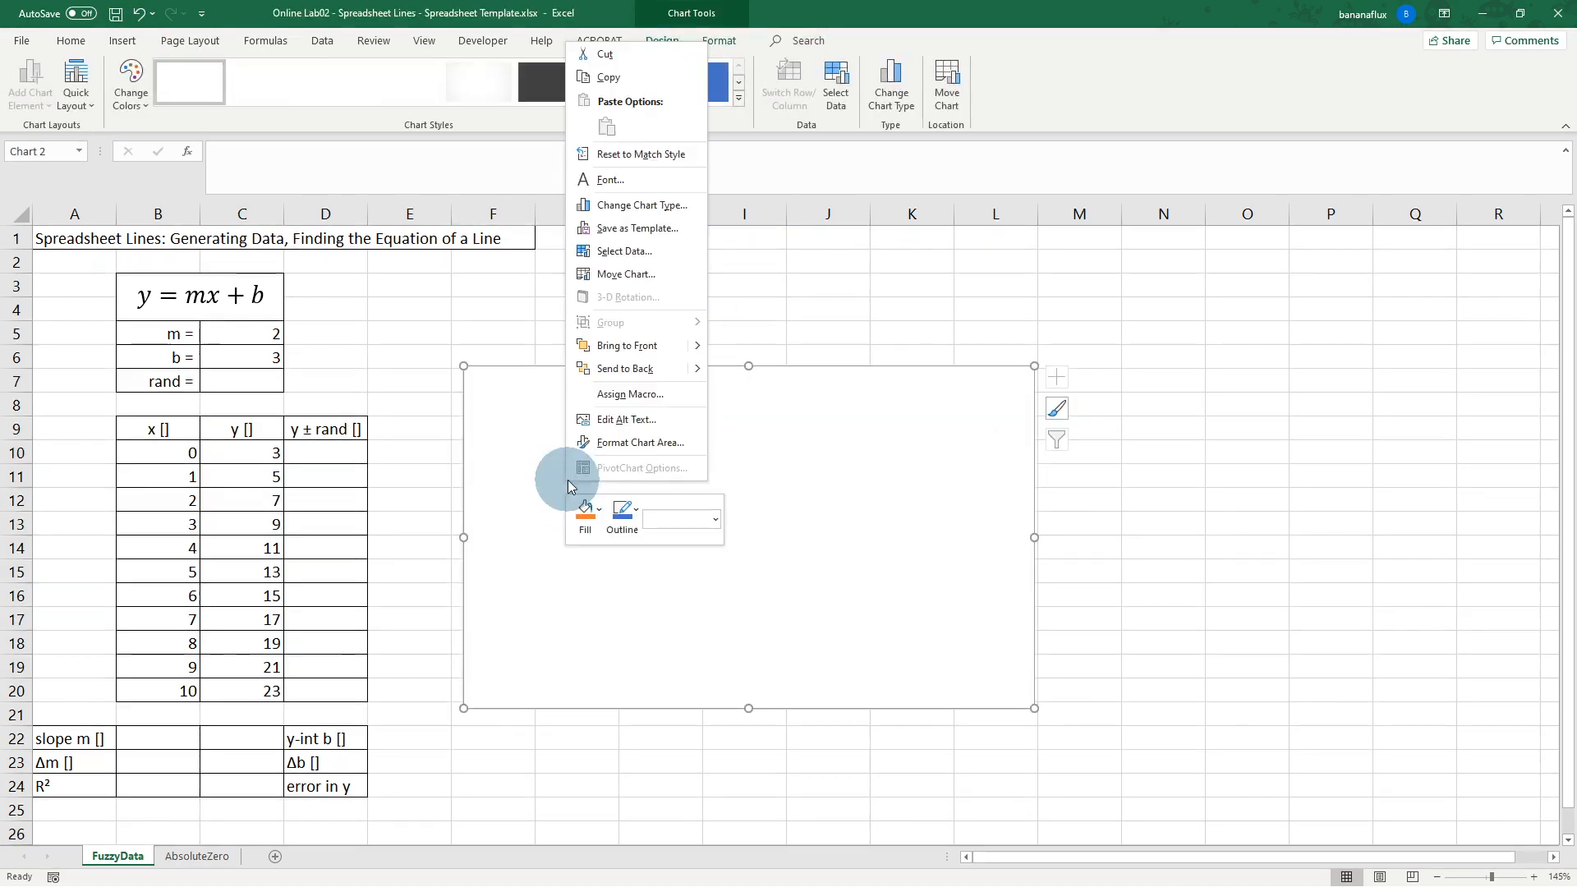
click(630, 250)
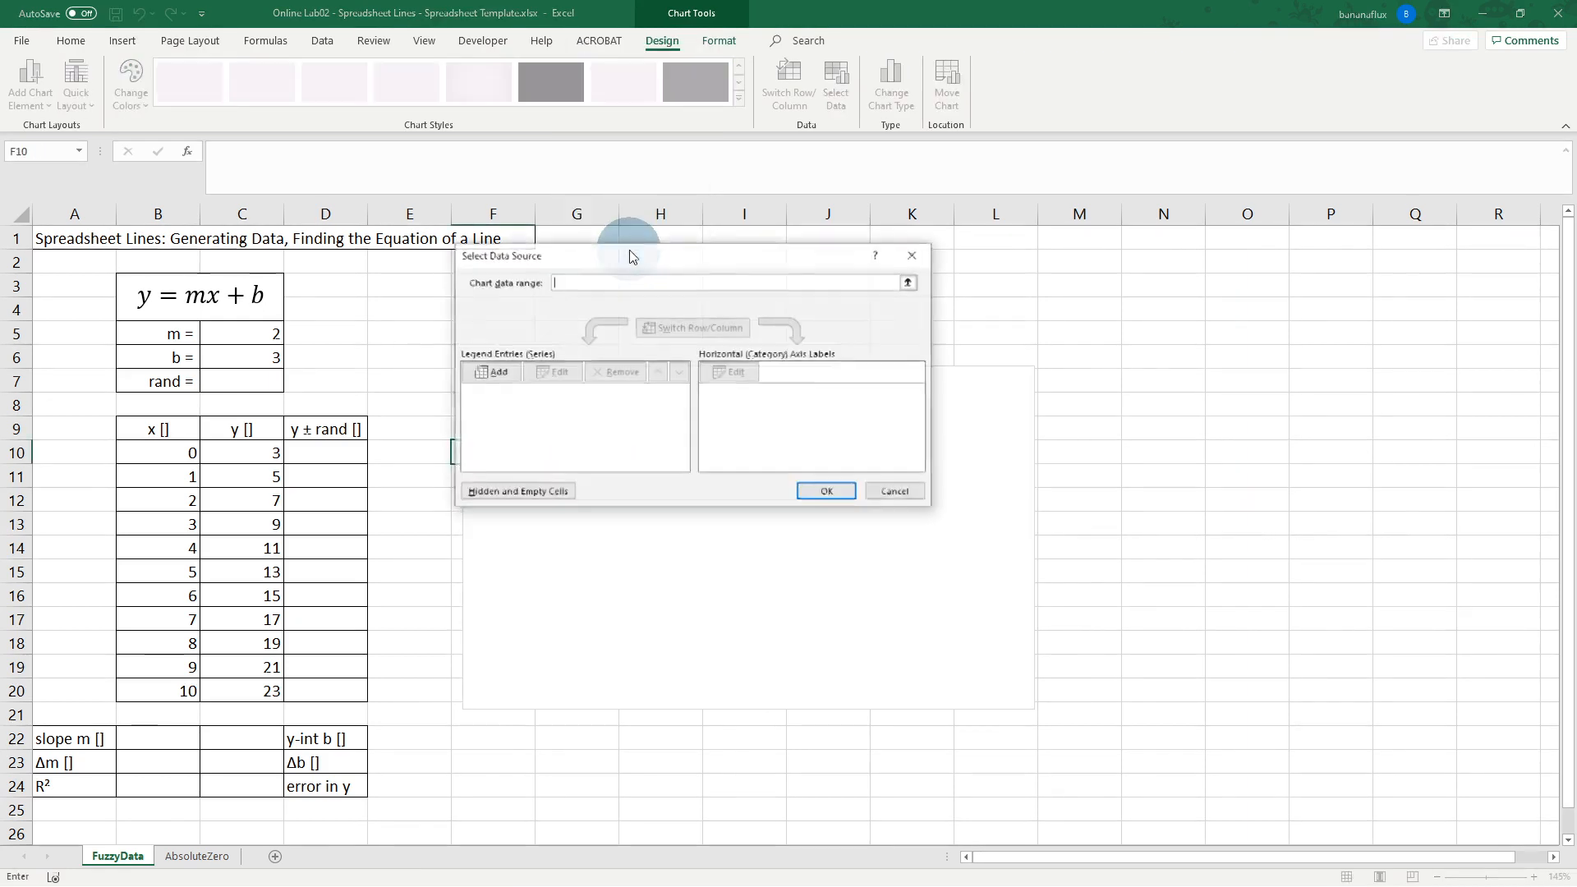
click(497, 373)
click(728, 381)
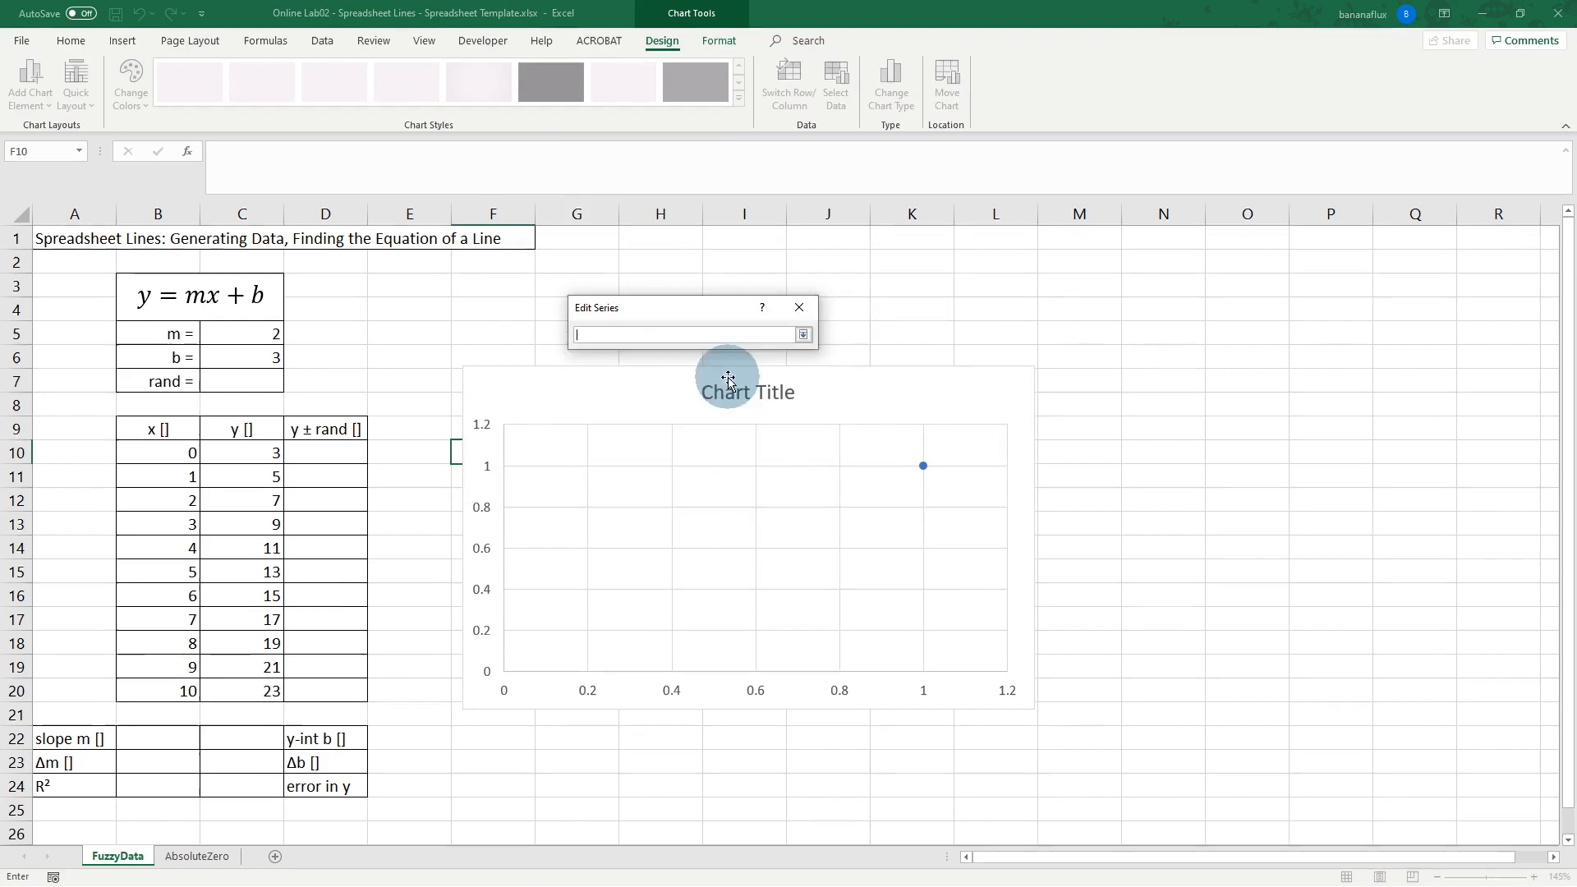
drag(186, 447, 175, 691)
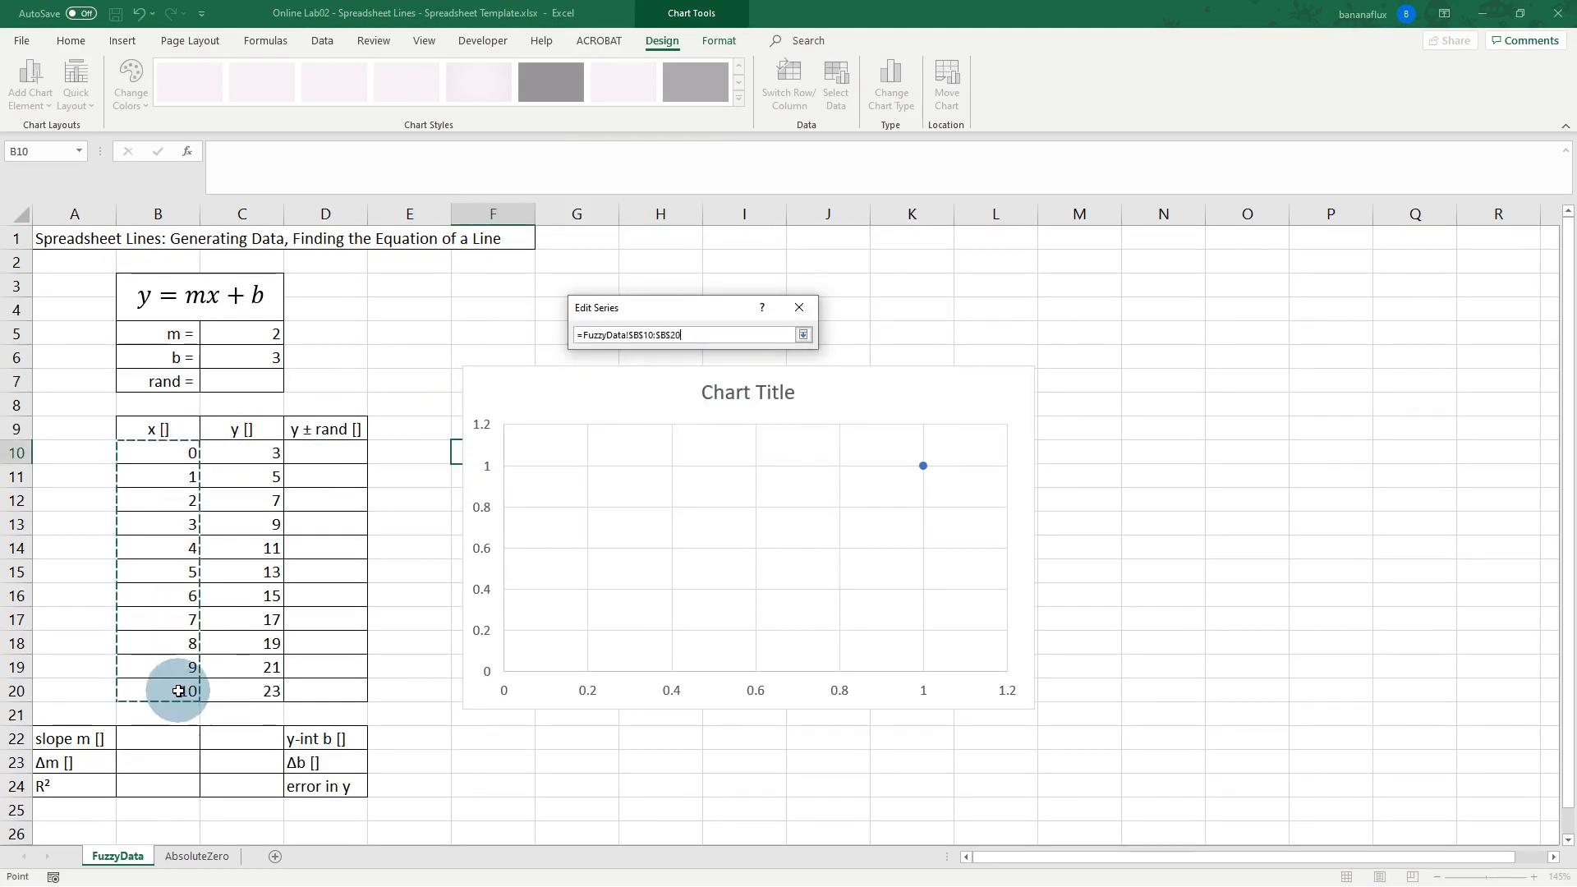
key(Return)
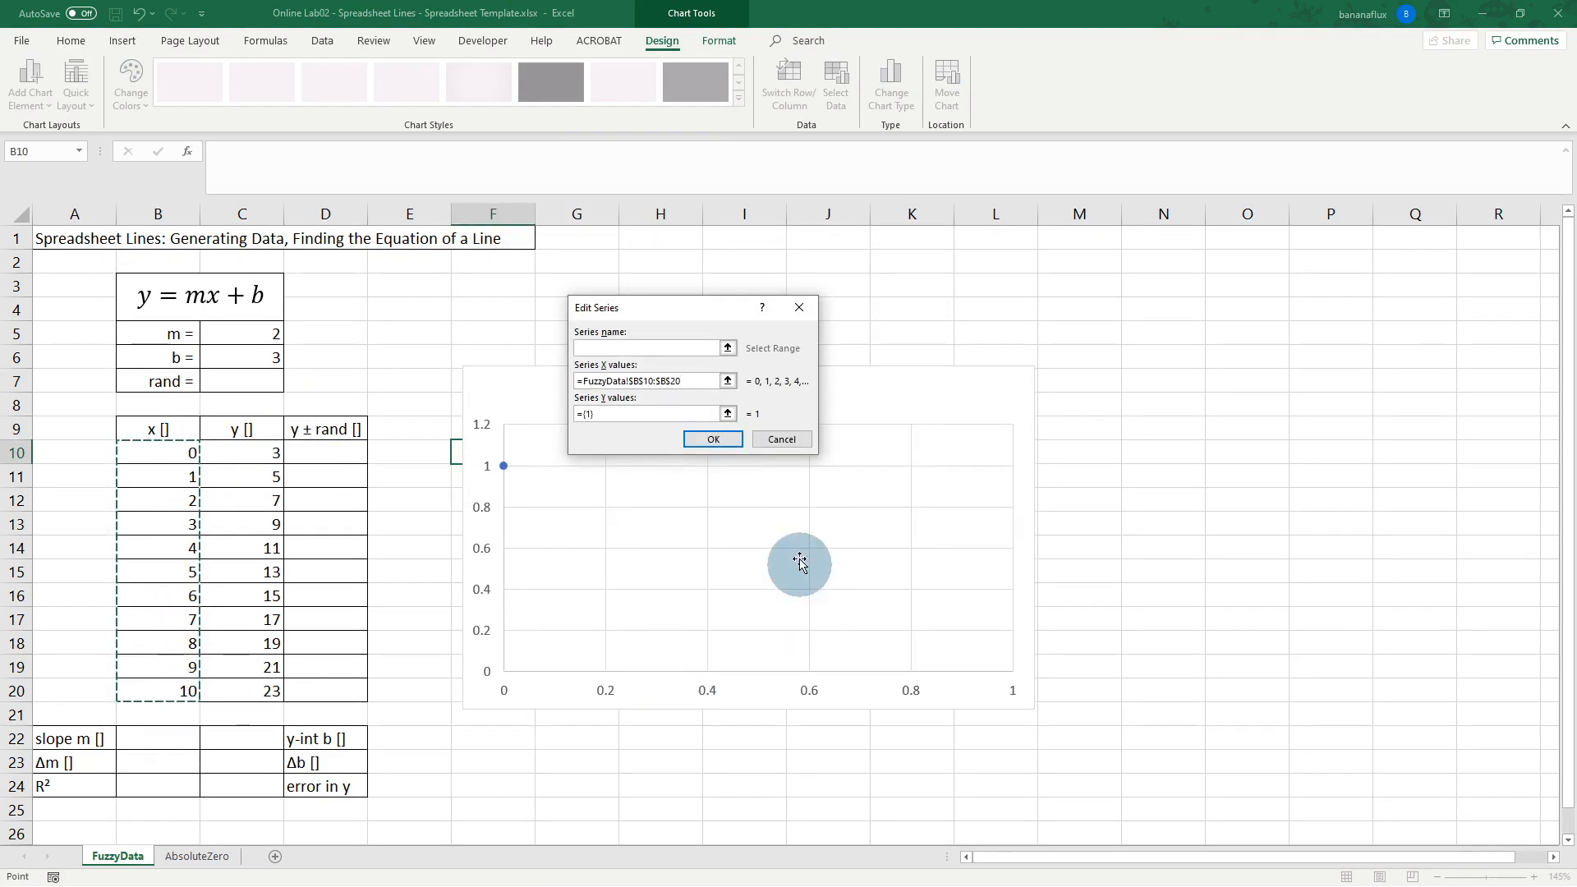
click(727, 414)
drag(249, 453, 241, 685)
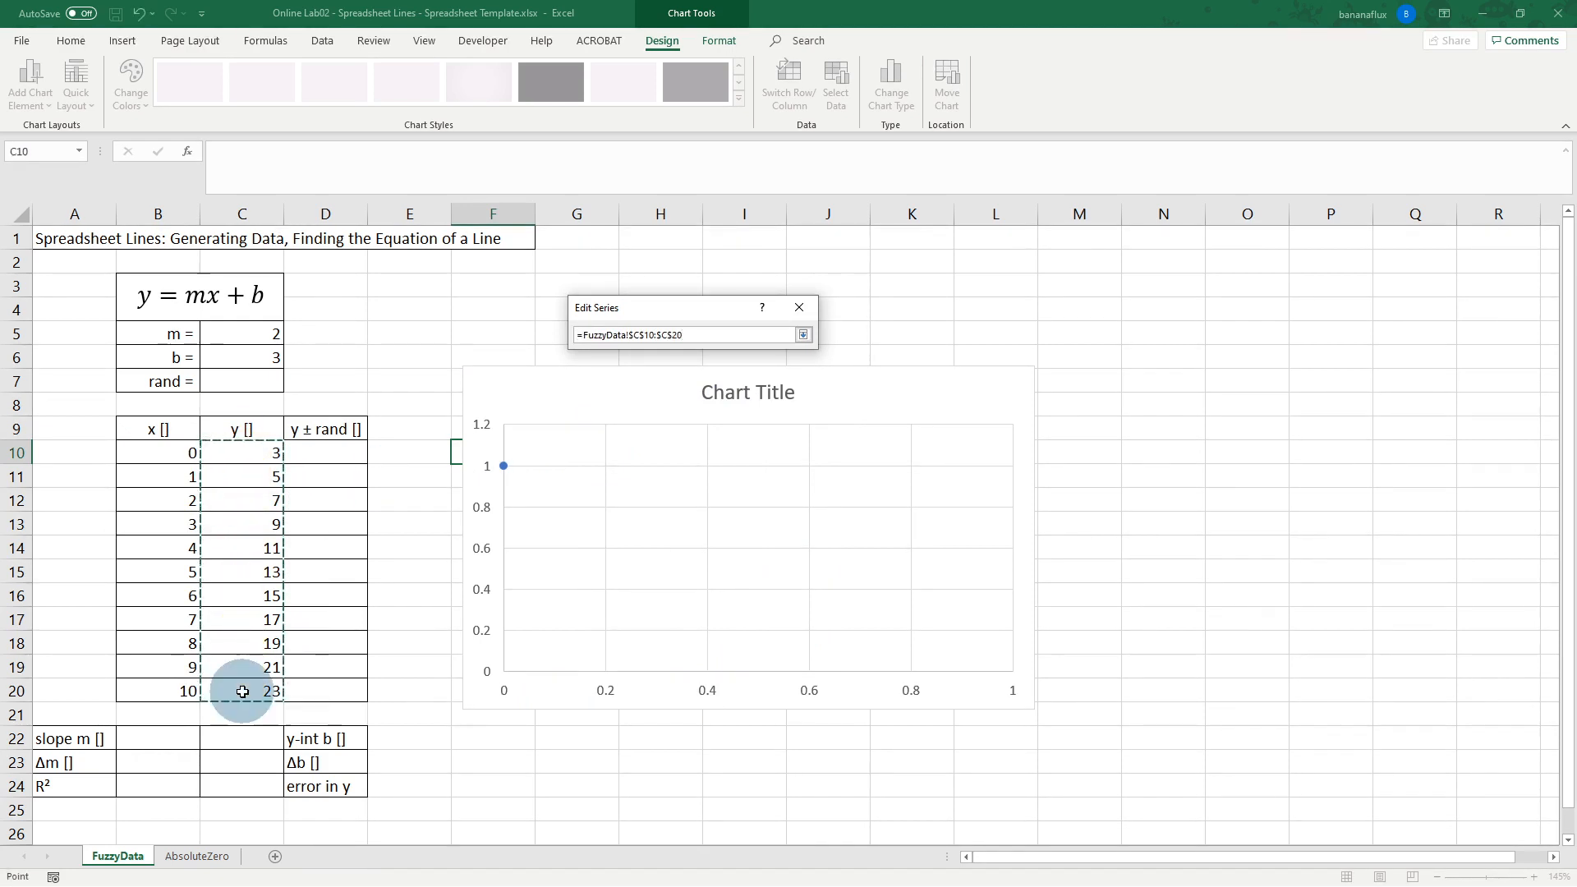
key(Return)
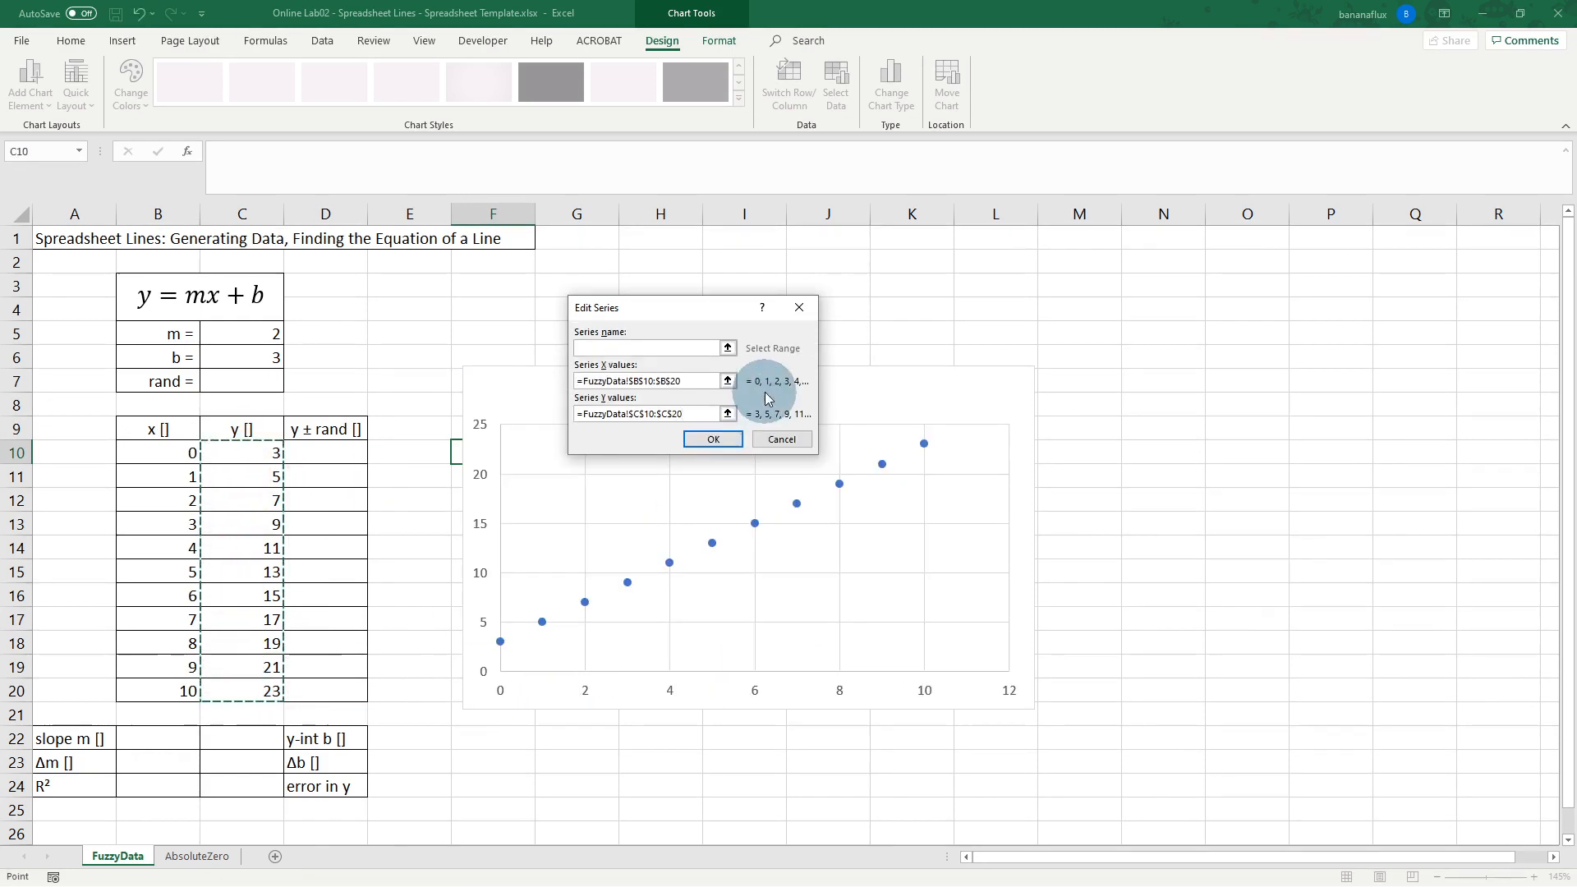
click(714, 439)
click(819, 490)
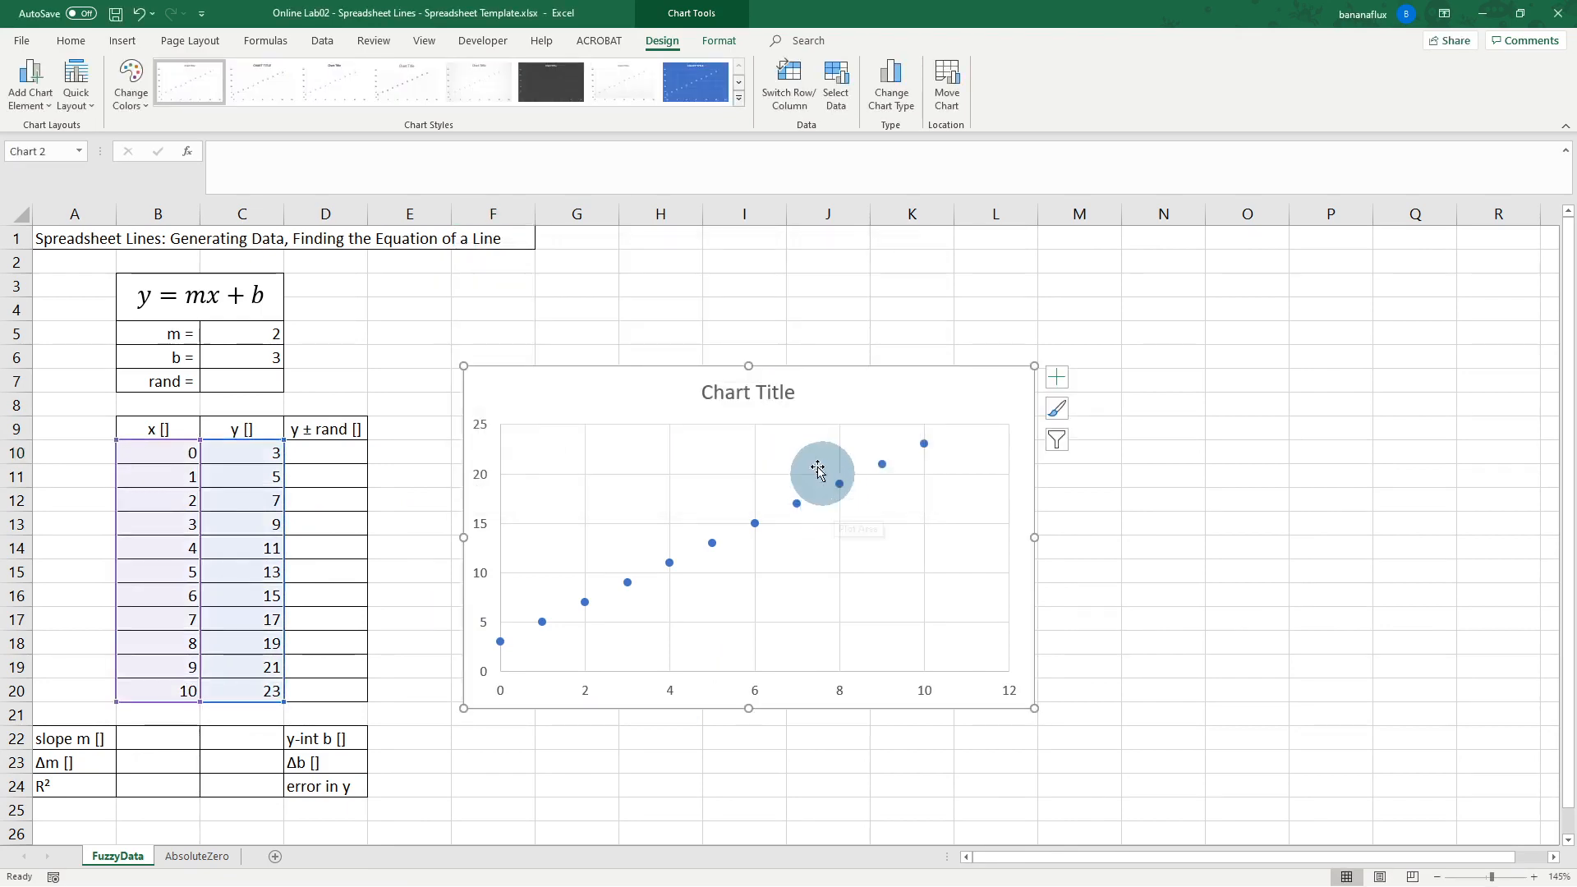
Step: Try a slope m of 3 in C5, then change it to 7
drag(658, 391, 619, 397)
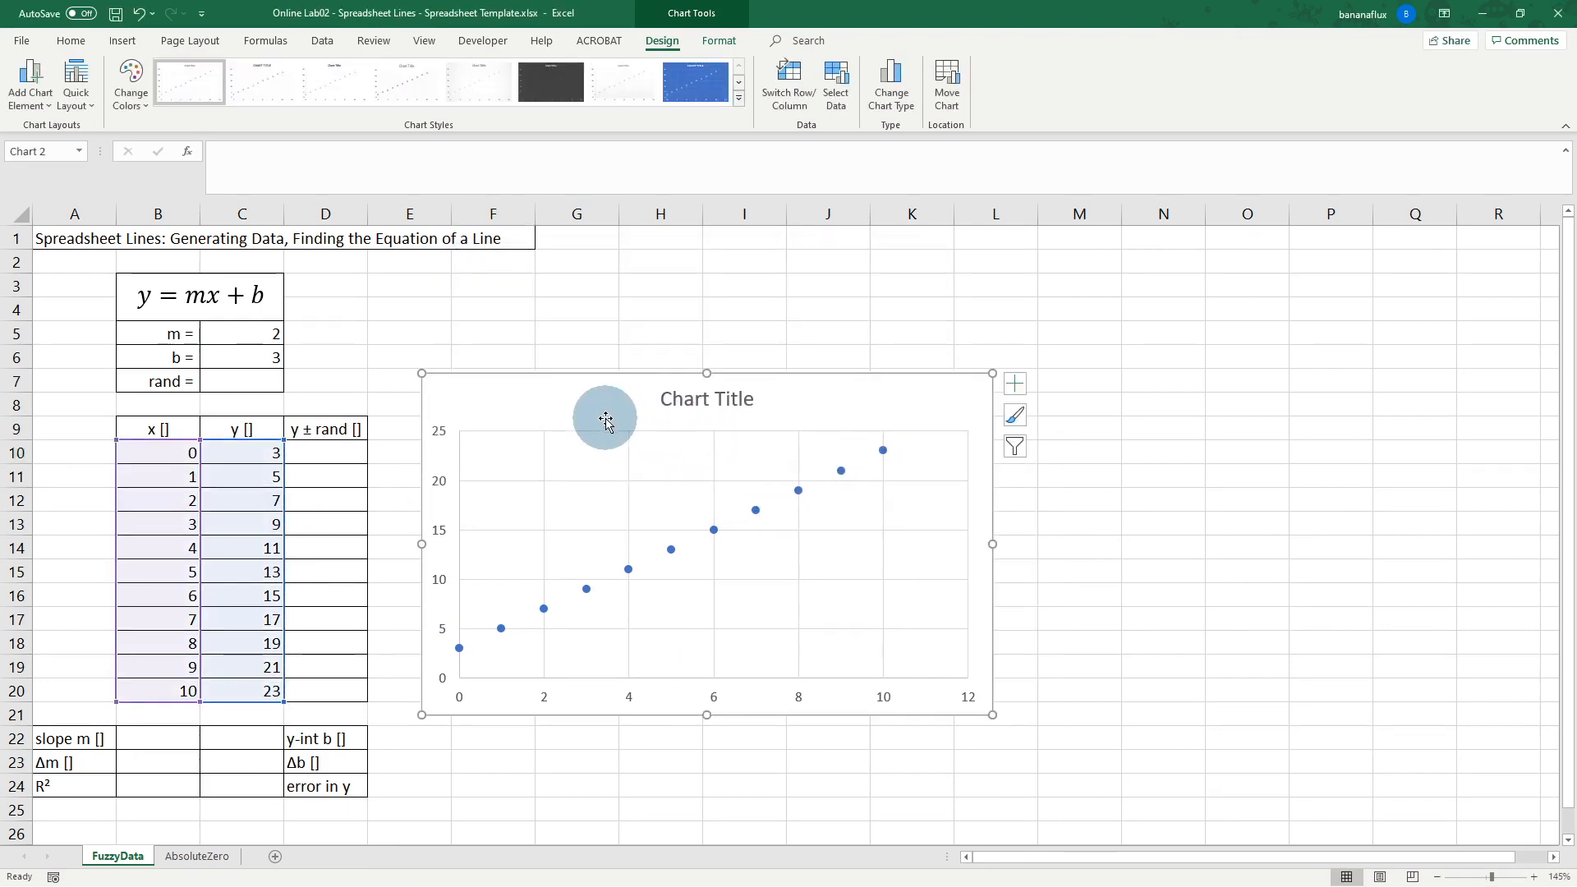
click(276, 335)
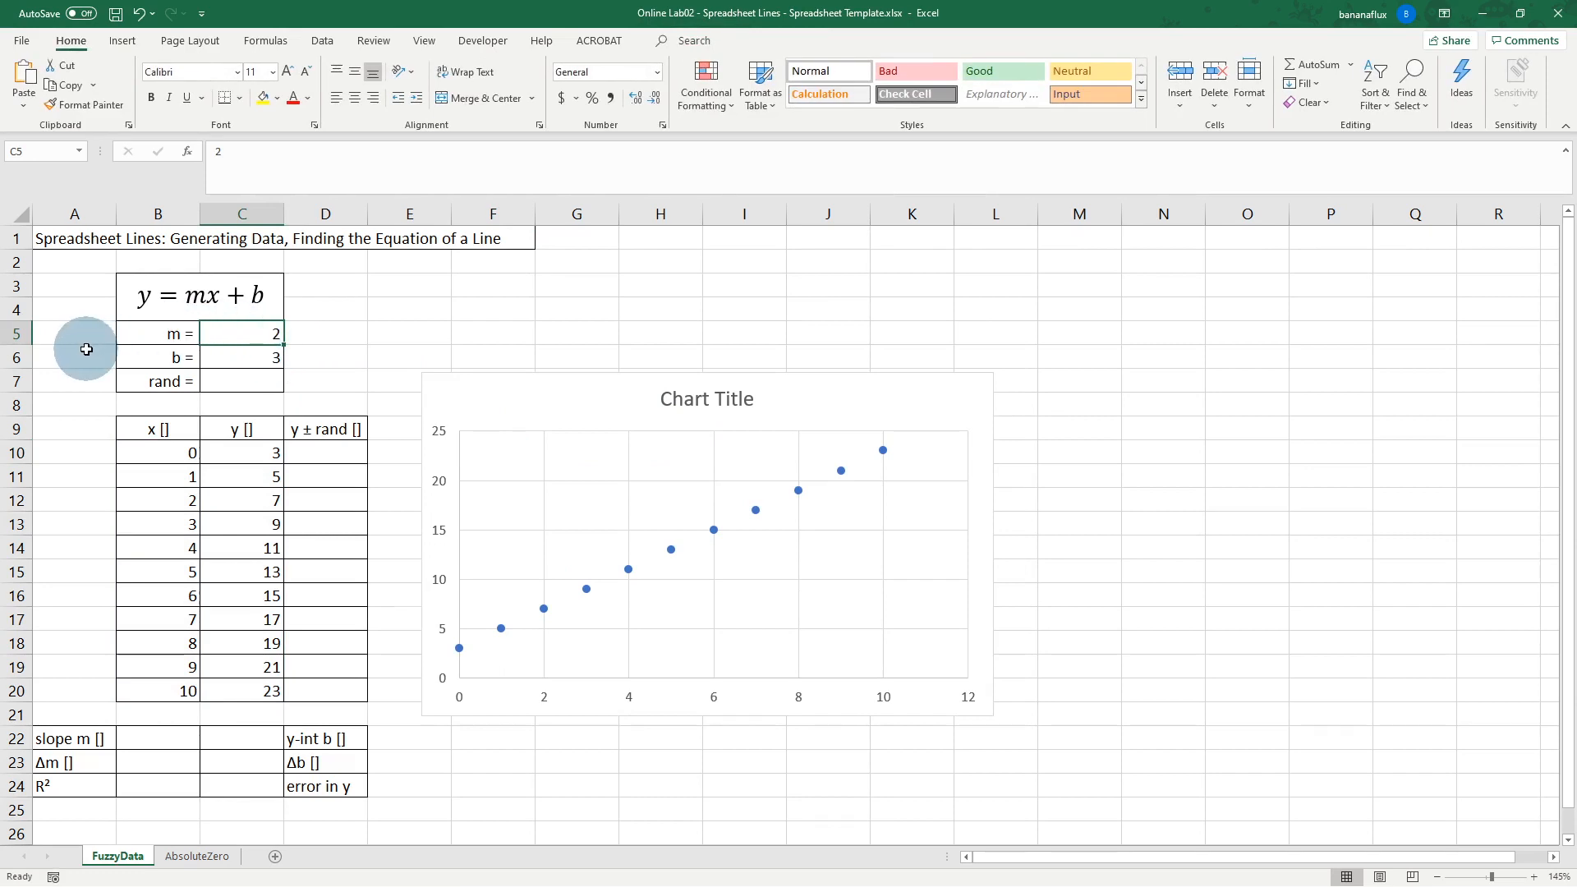
text(3)
key(Return)
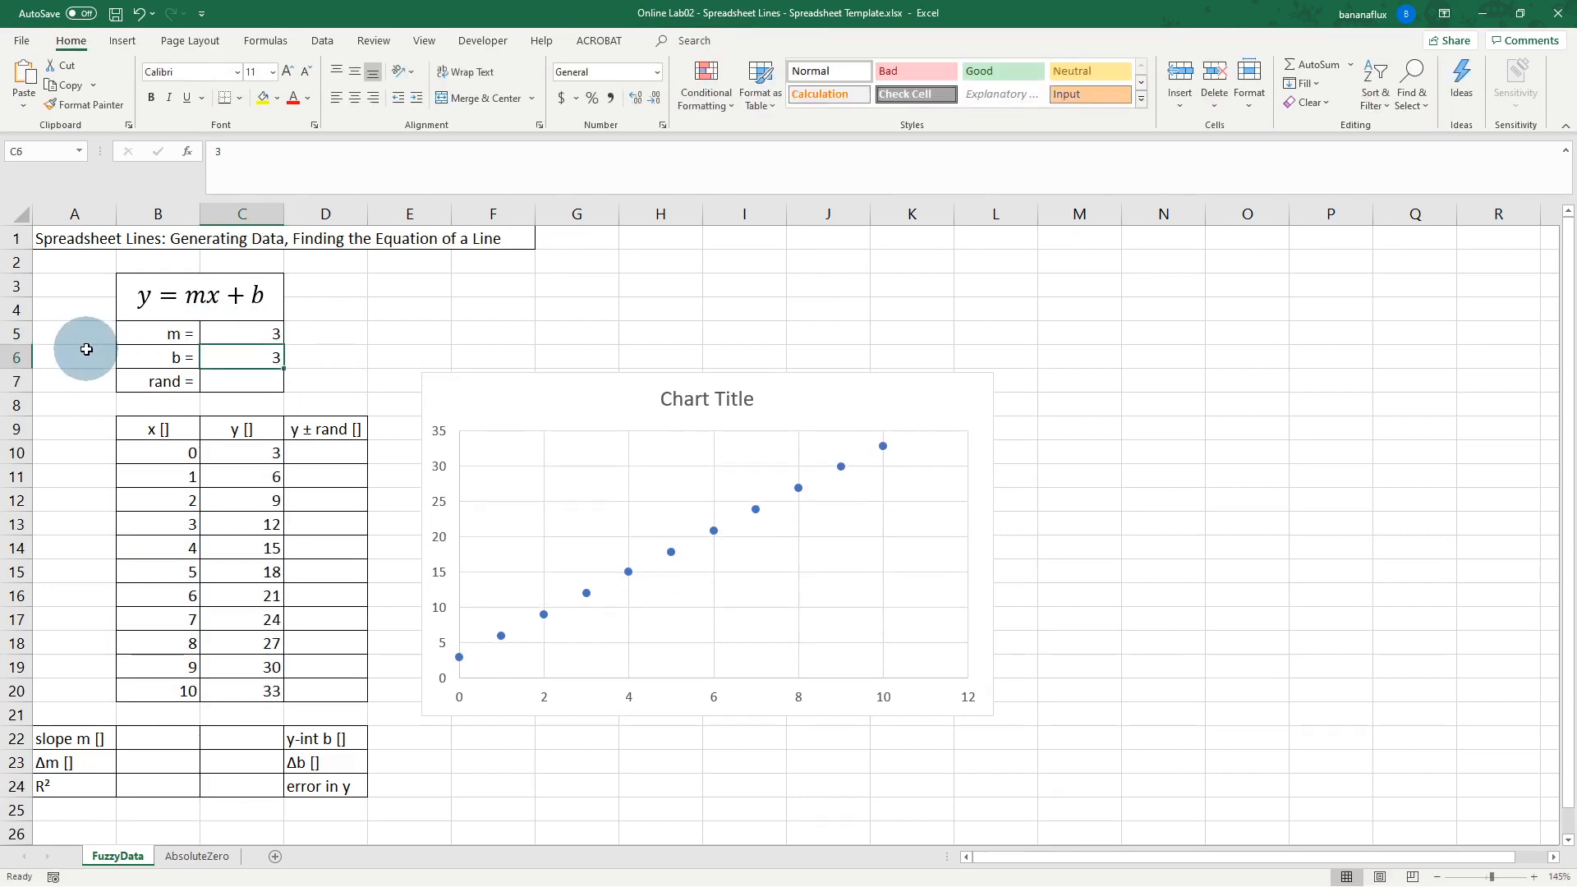
click(267, 329)
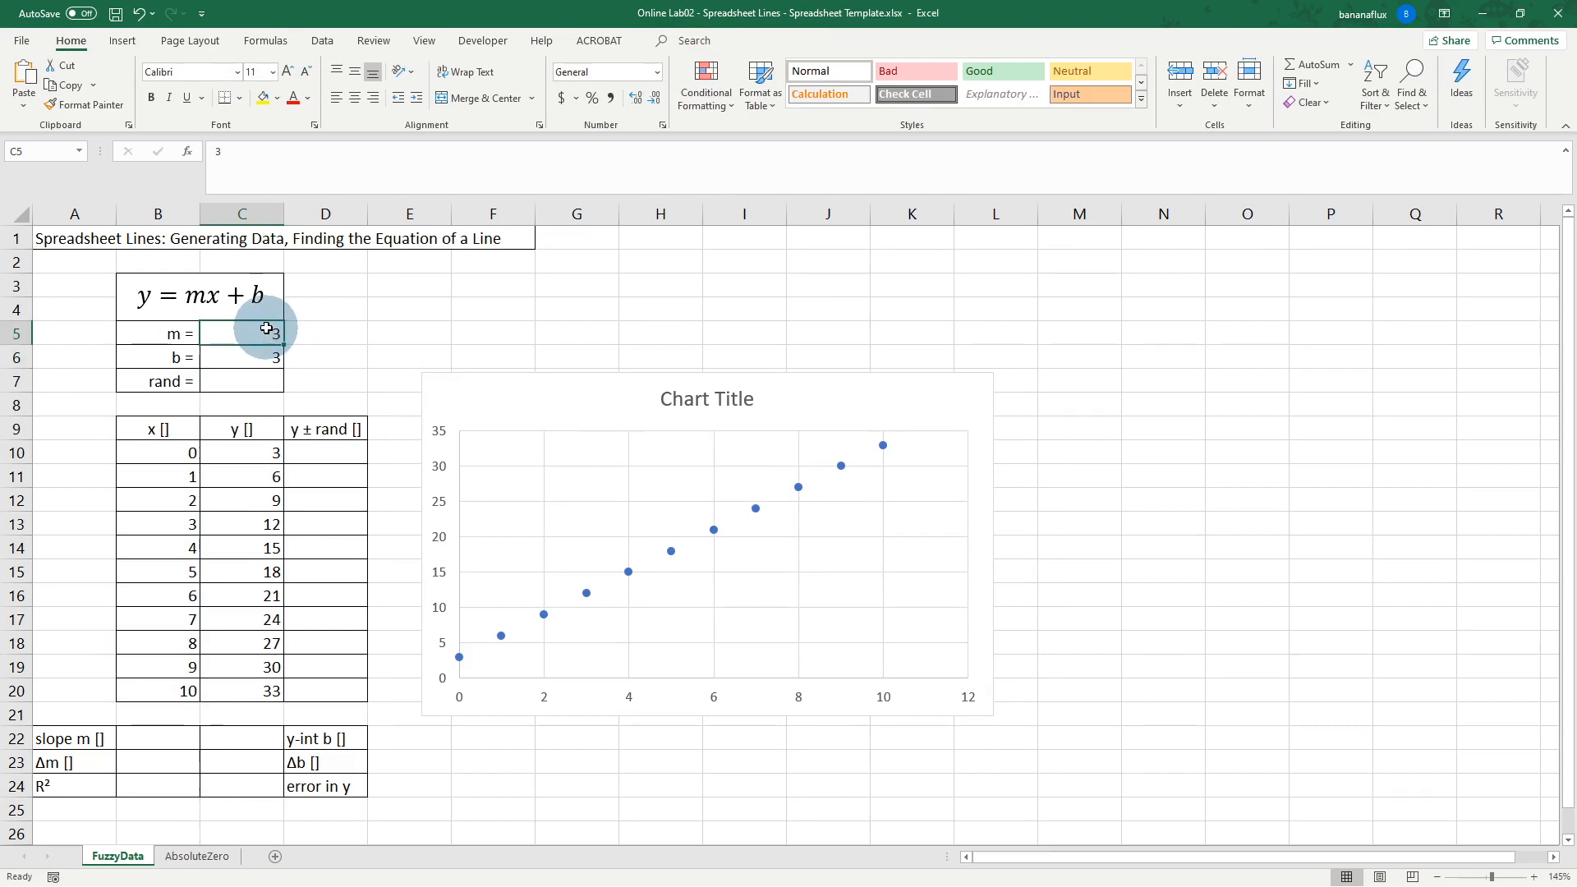
text(7)
key(Return)
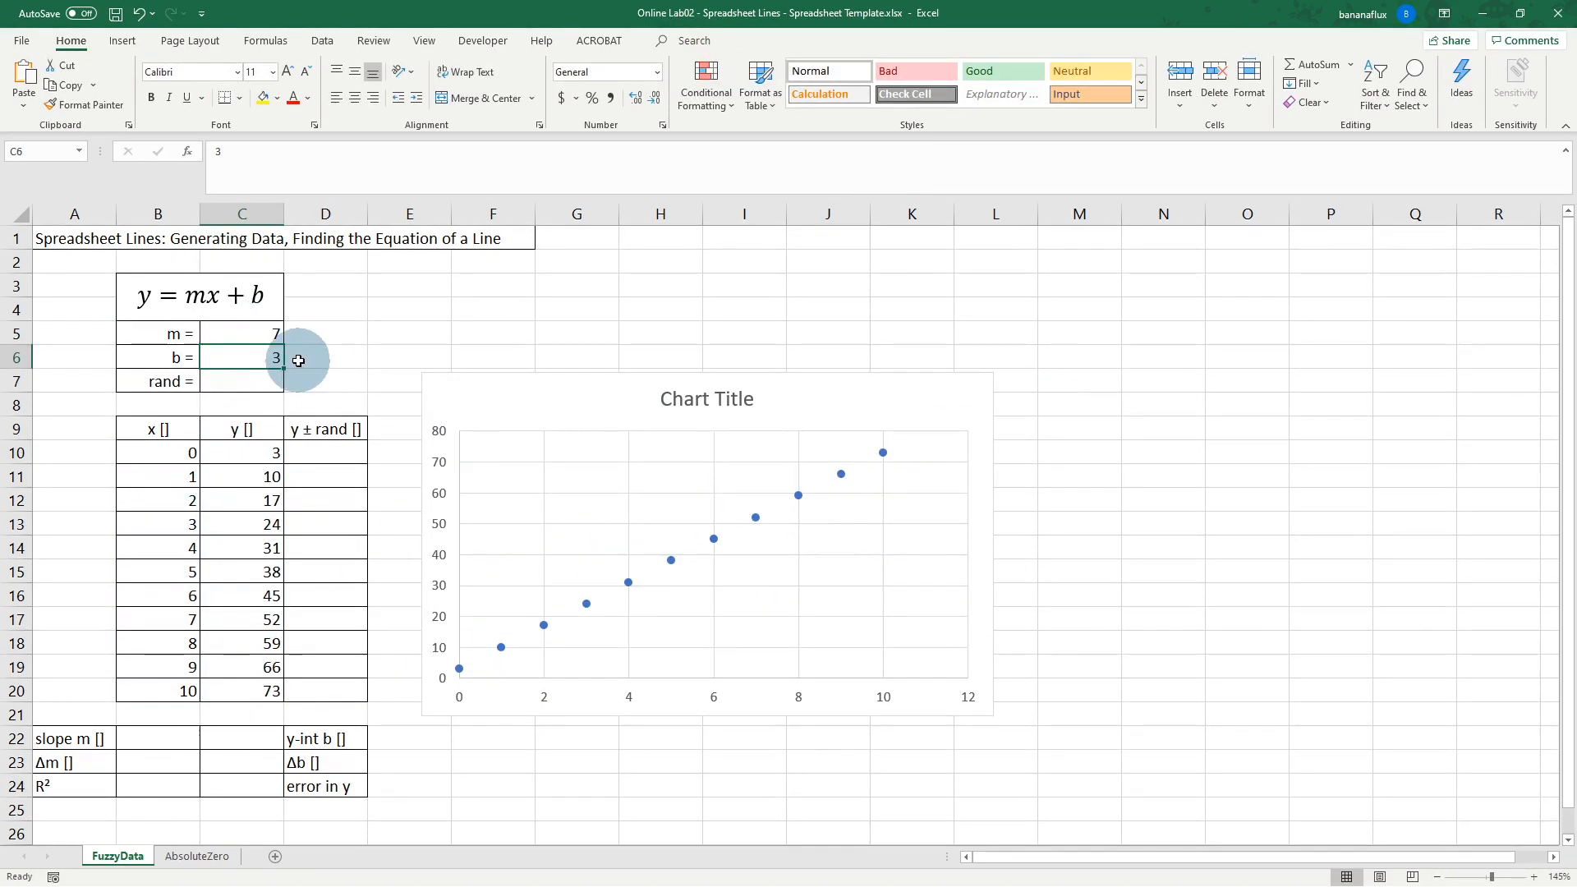
Step: Set intercept b to 0 and move the chart right, clear of columns E–G
text(0)
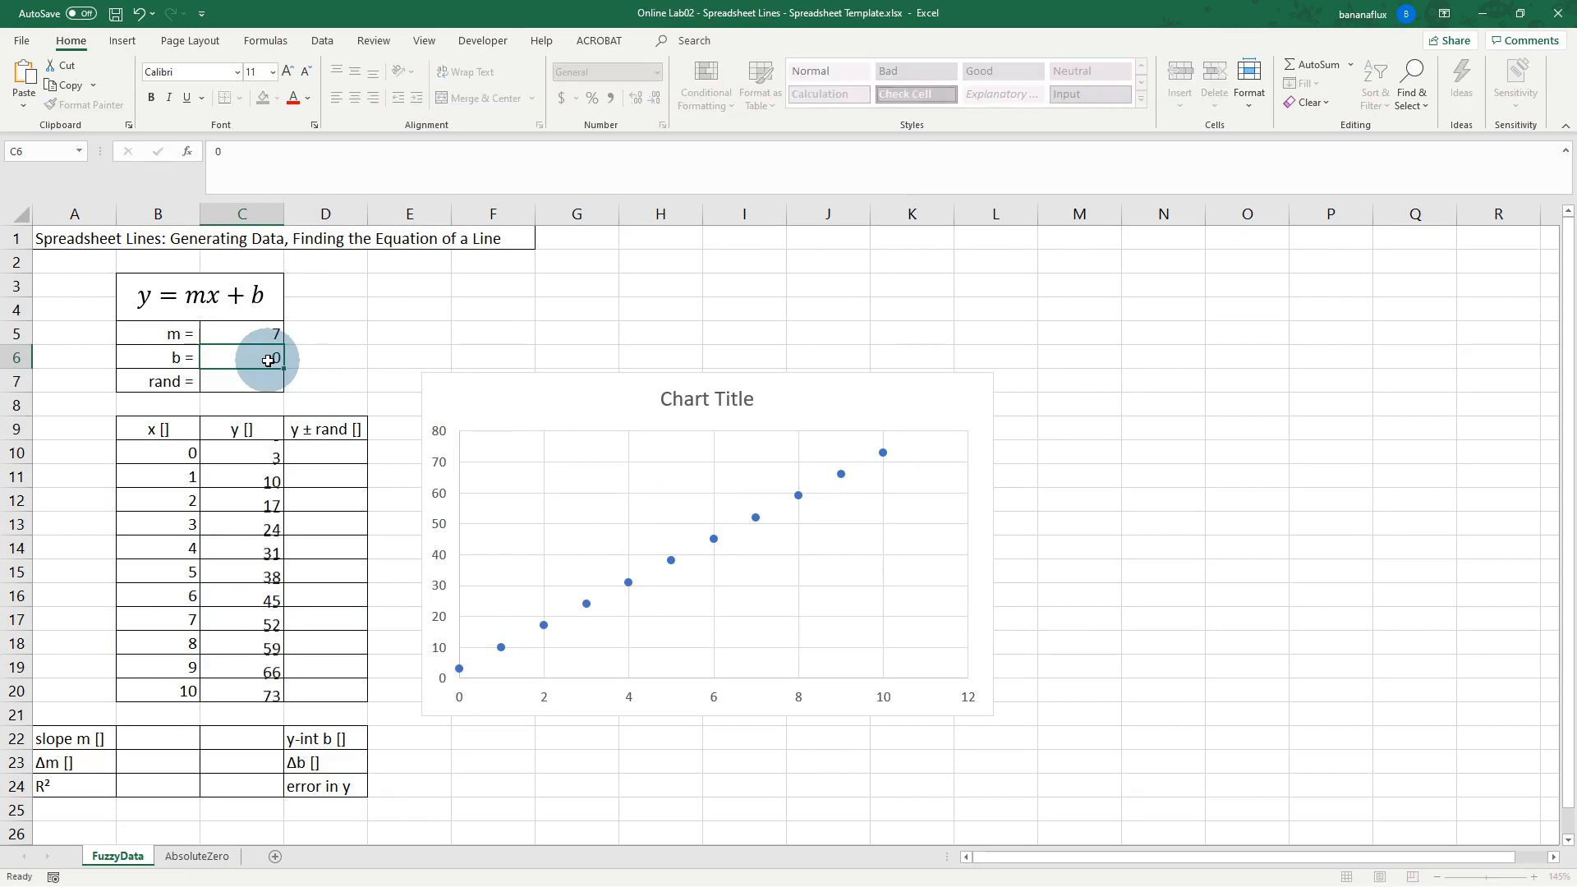
key(Return)
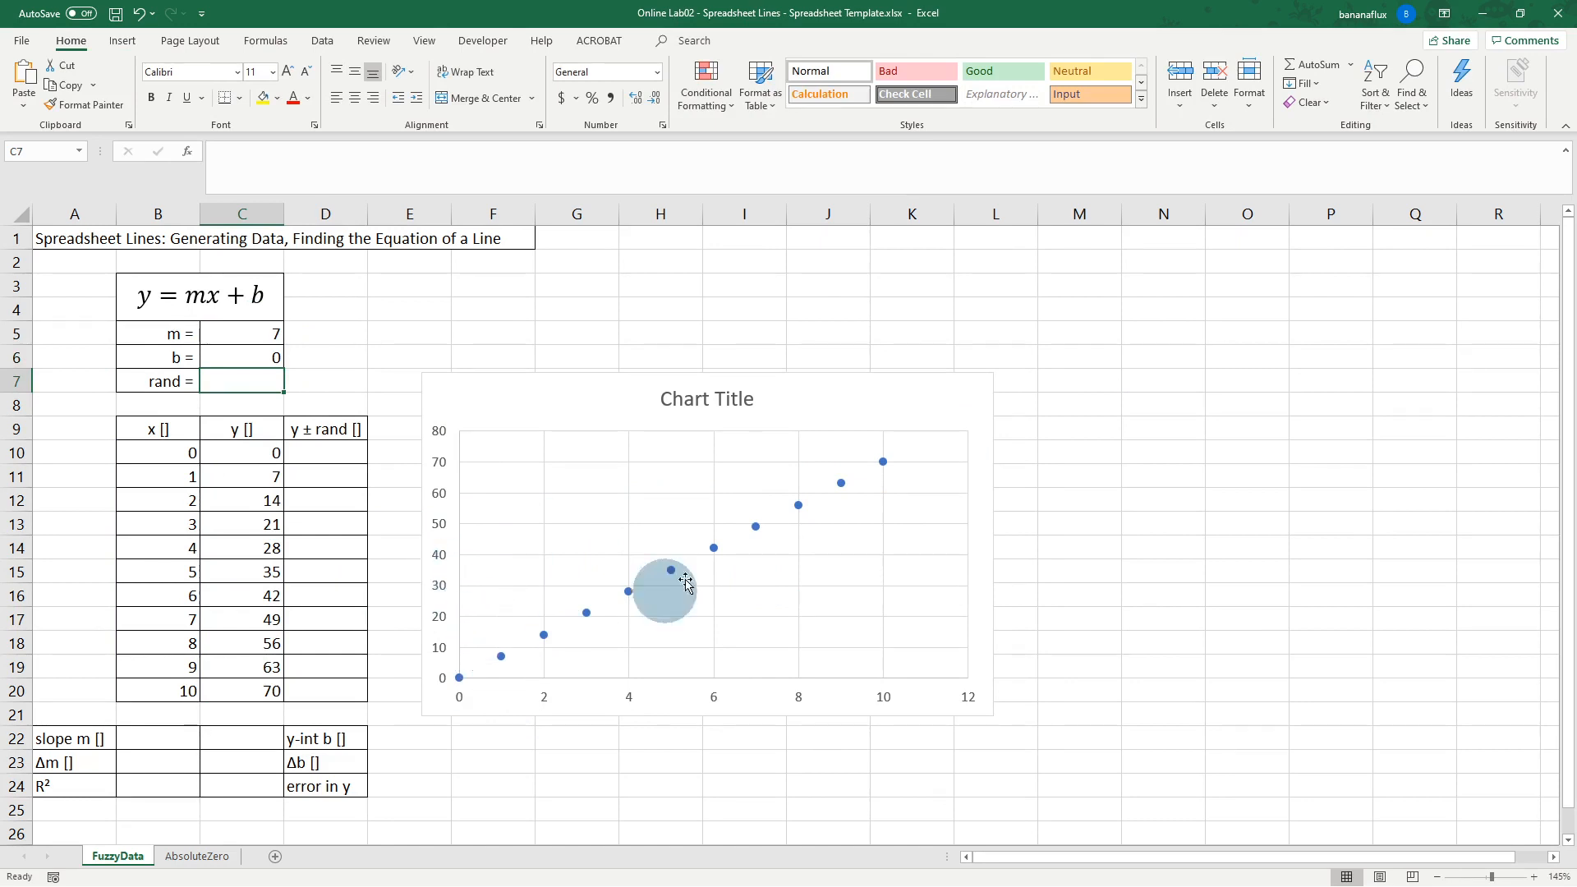
drag(510, 390, 699, 390)
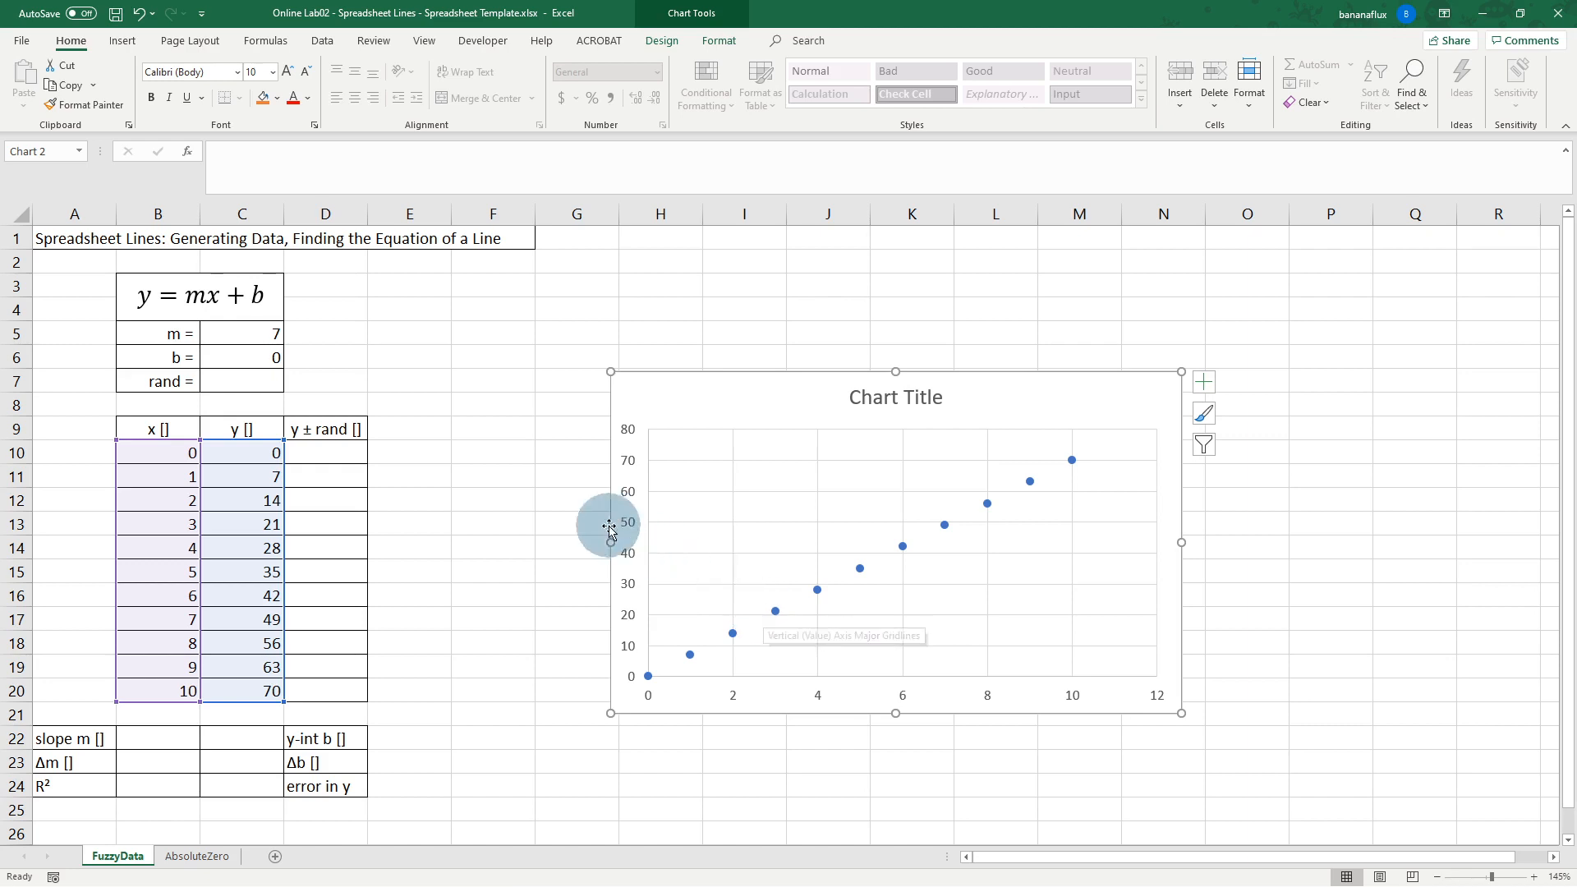
click(498, 453)
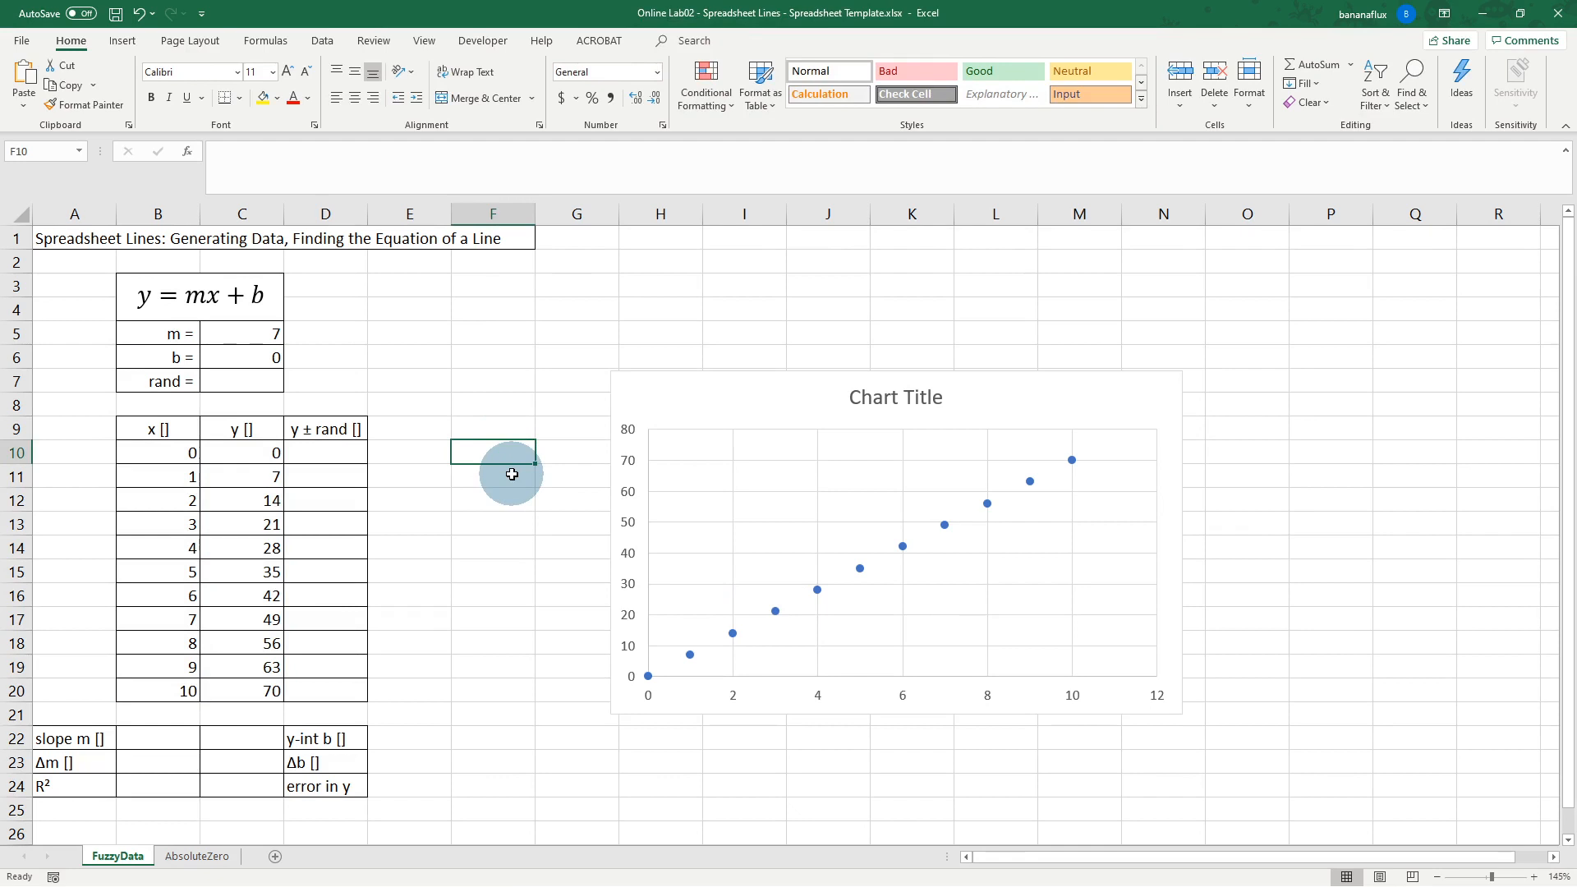
Step: Enter =RANDBETWEEN(-5,5) in F10 and fill it down to F20
text(=)
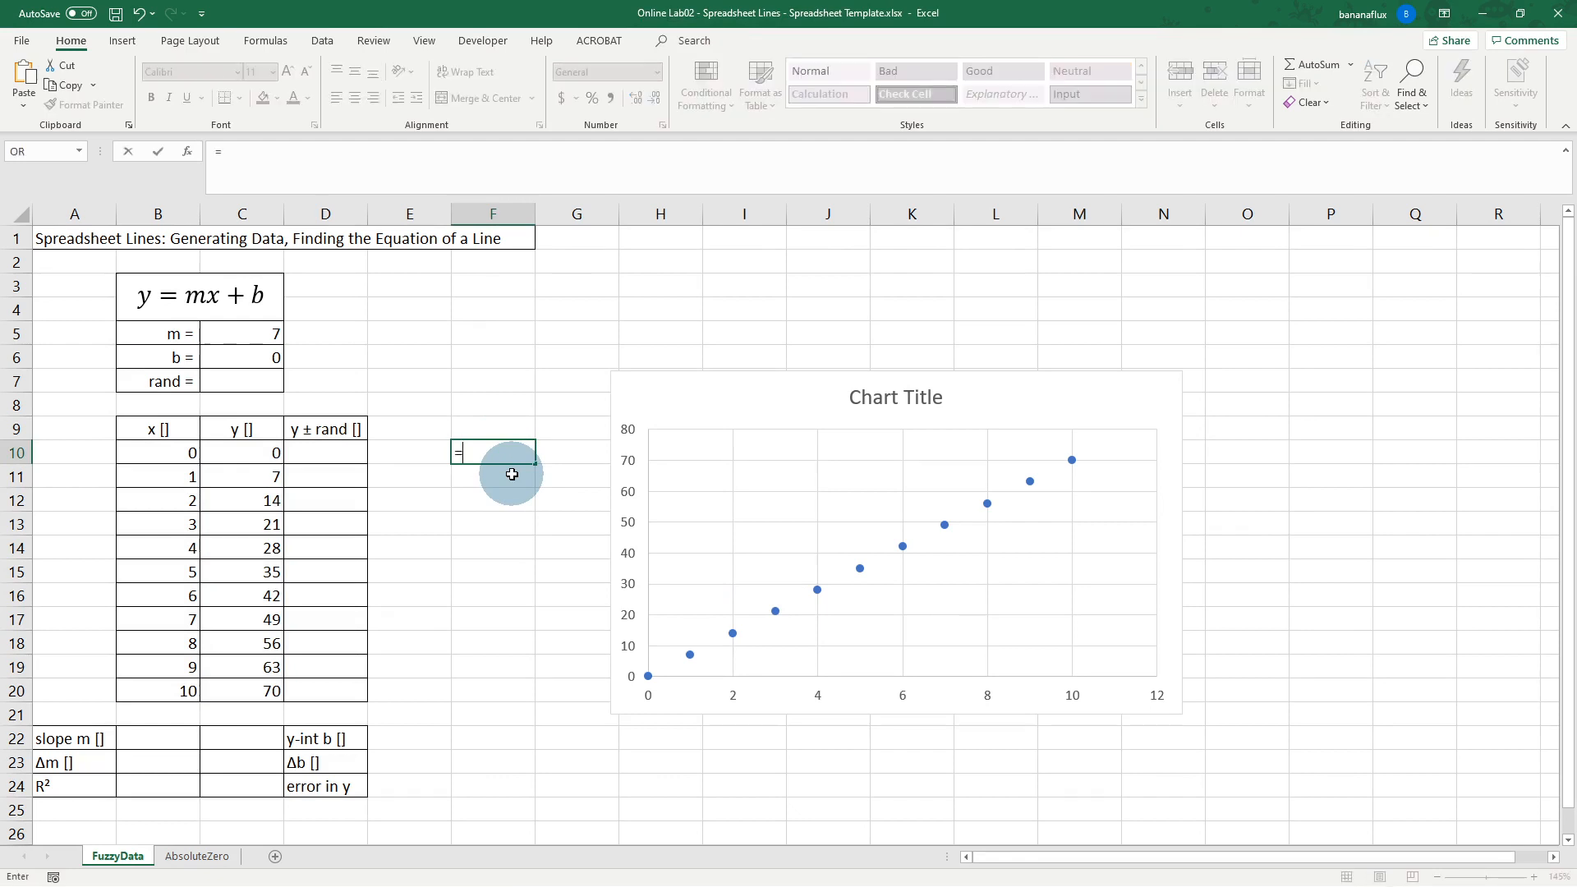
text(randb)
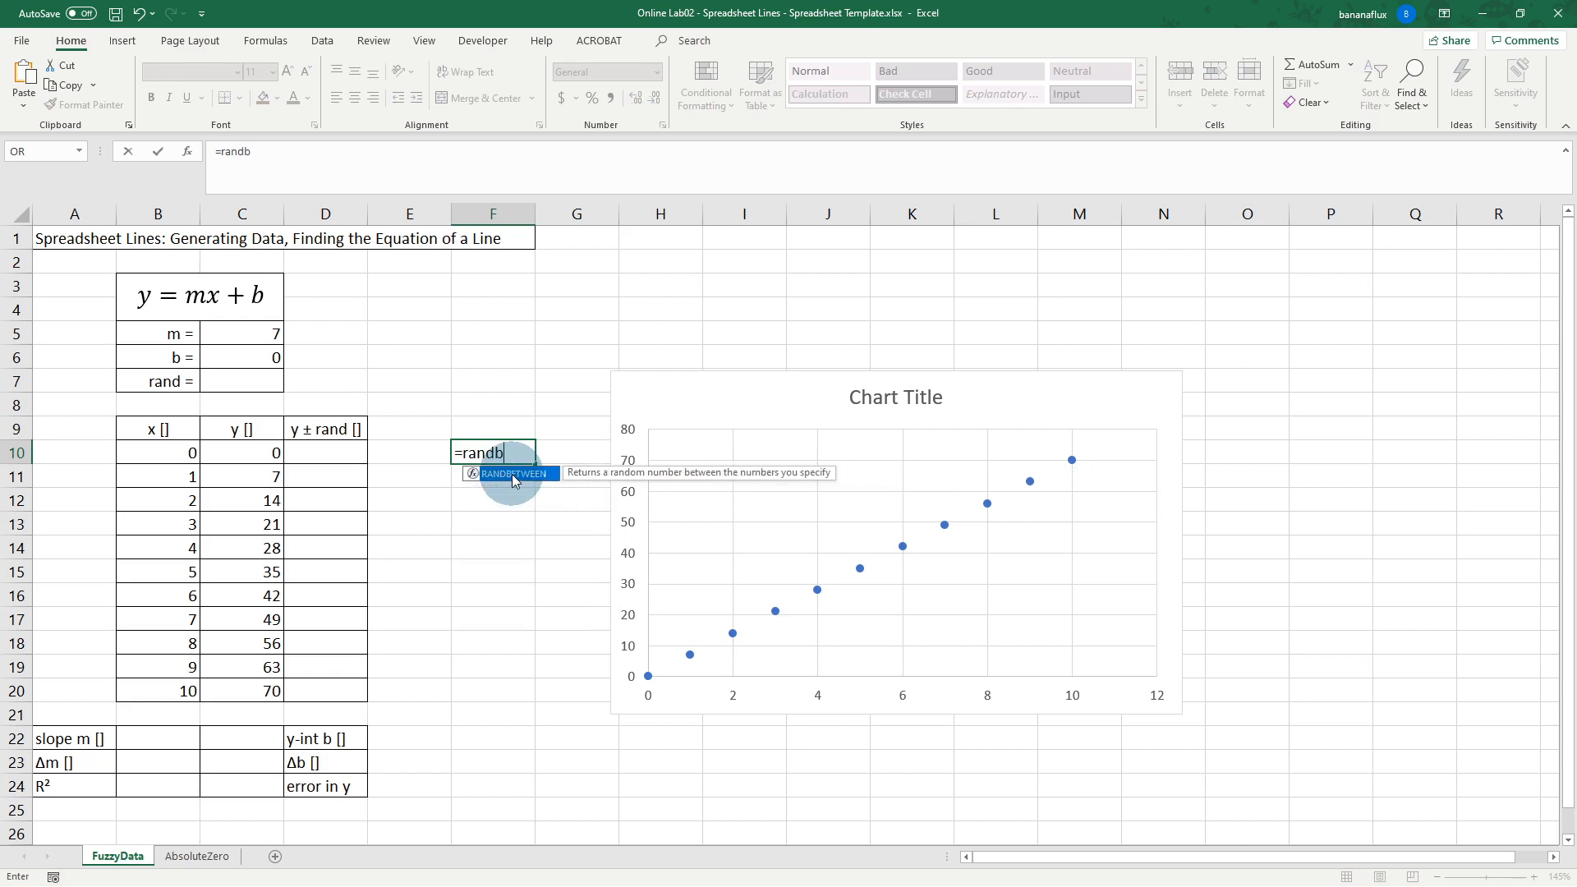
text(etween()
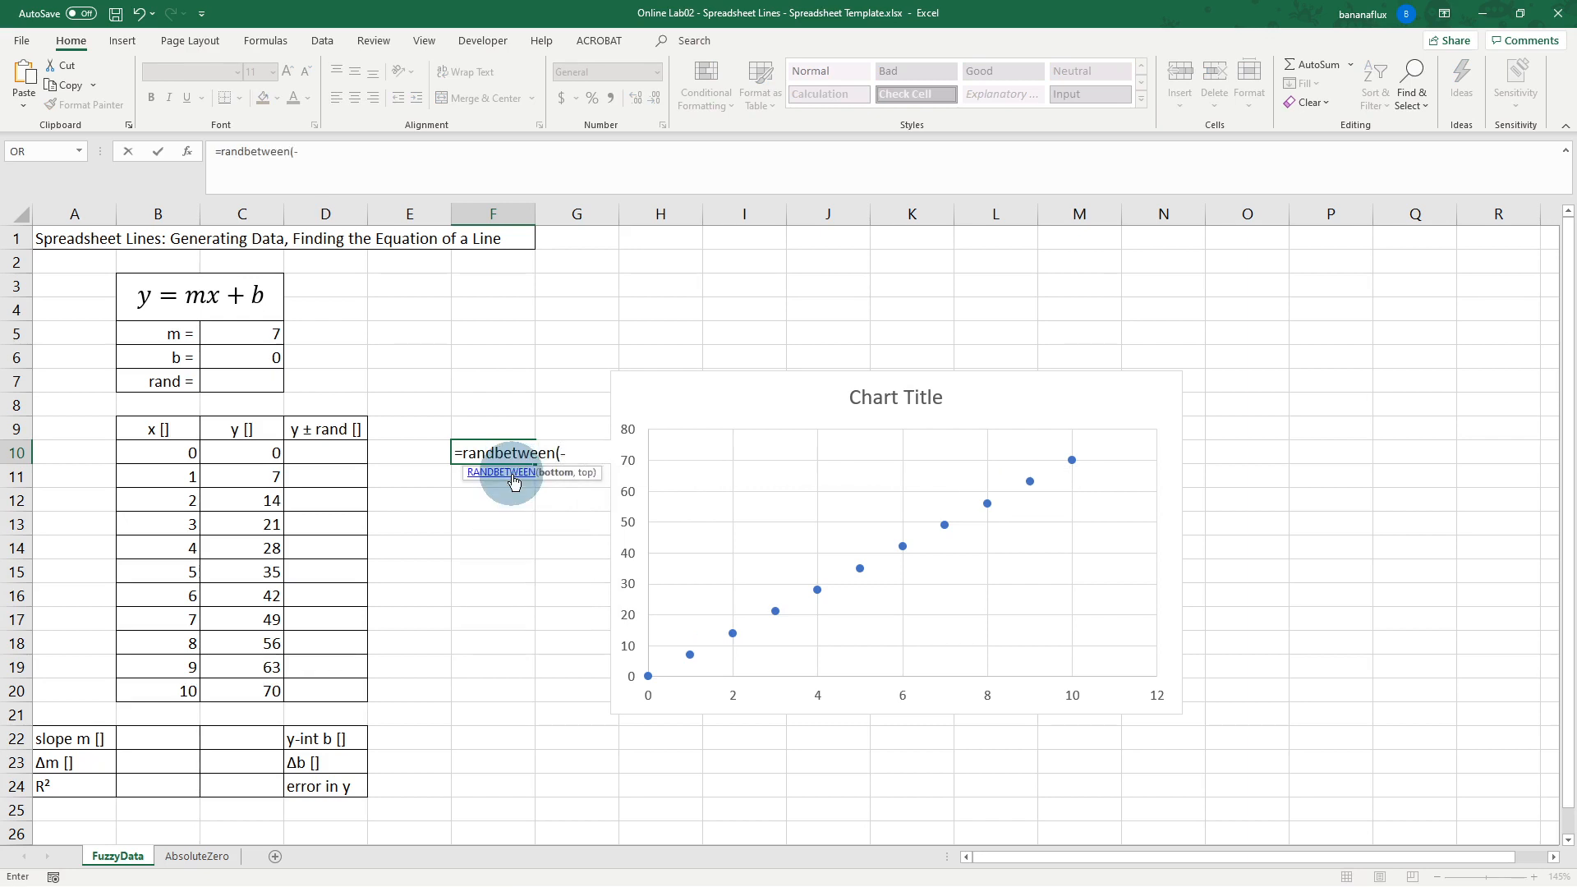
text(-5,5))
key(Return)
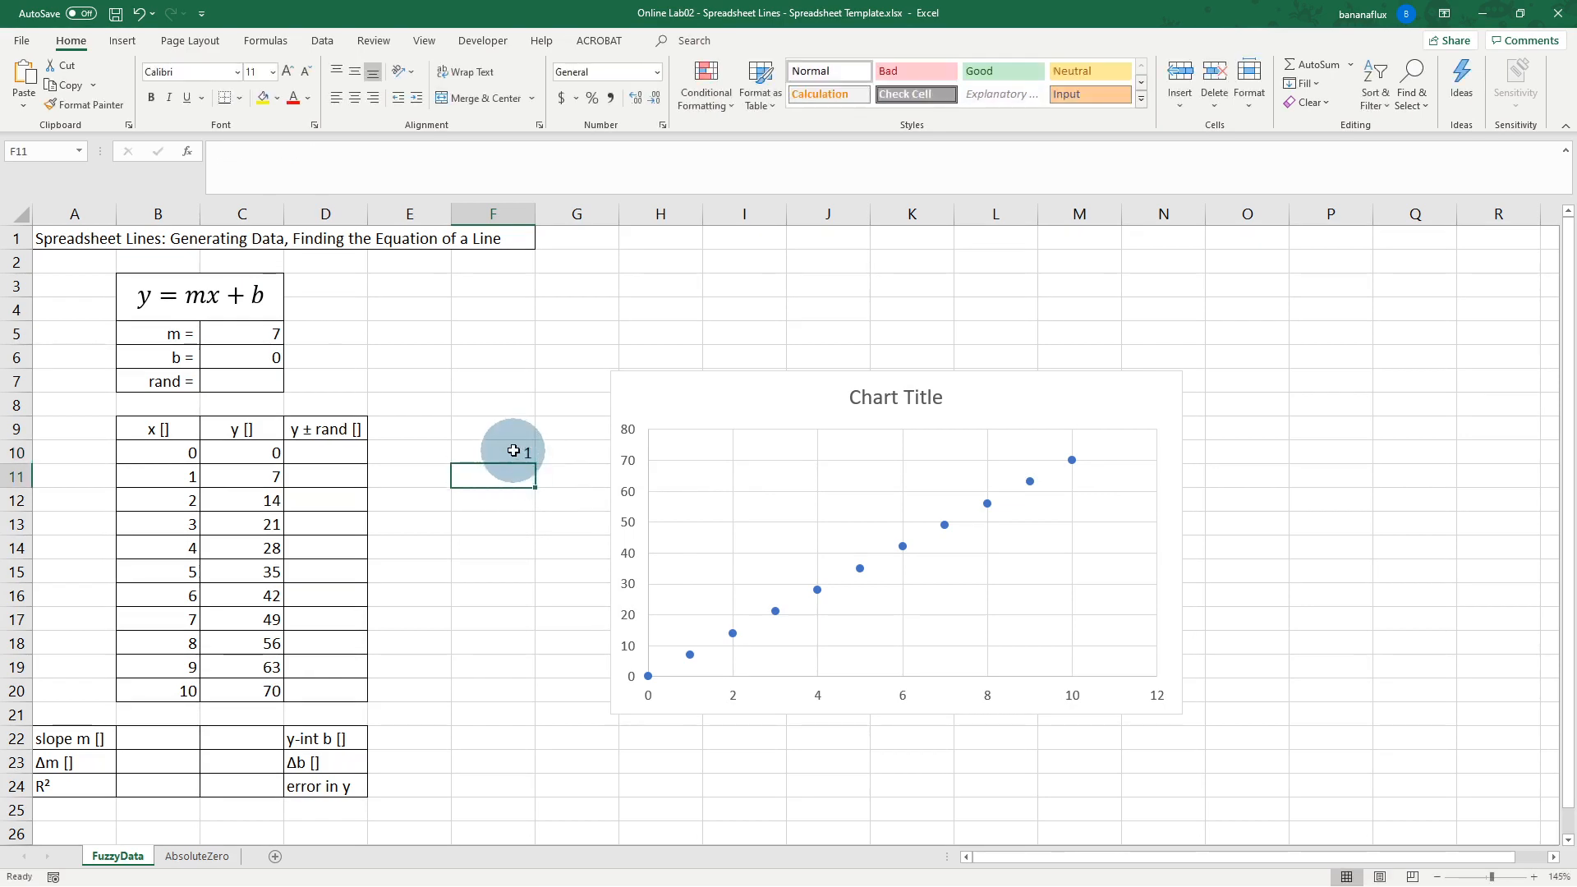
click(511, 451)
drag(535, 464, 517, 704)
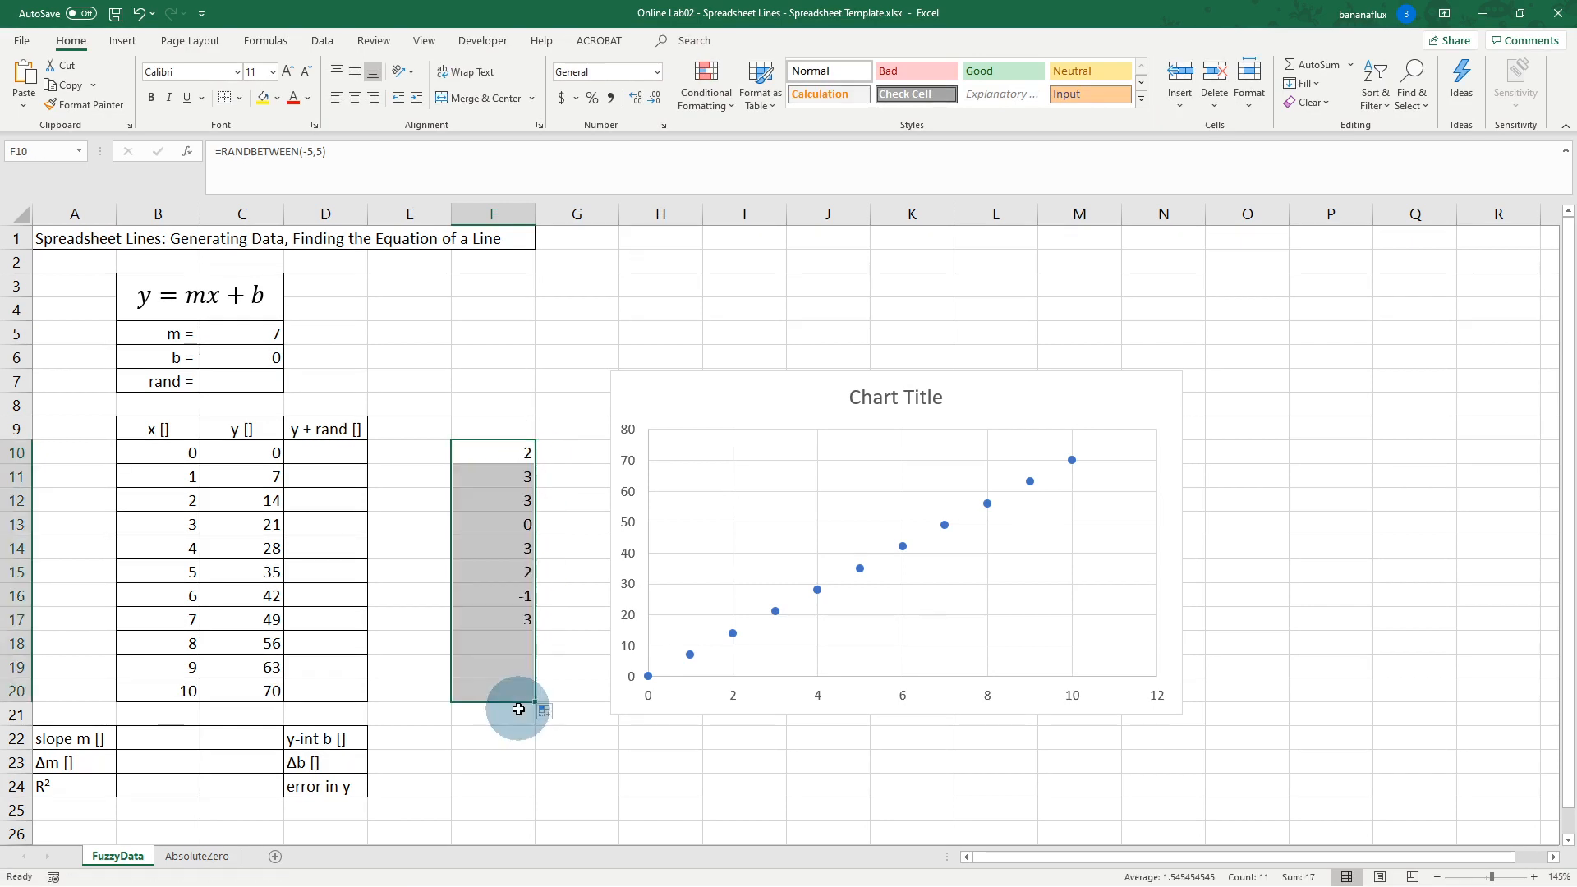
Step: Nudge the chart further right and refill F10:F20 with fresh random integers
drag(649, 433, 718, 437)
click(510, 451)
click(509, 475)
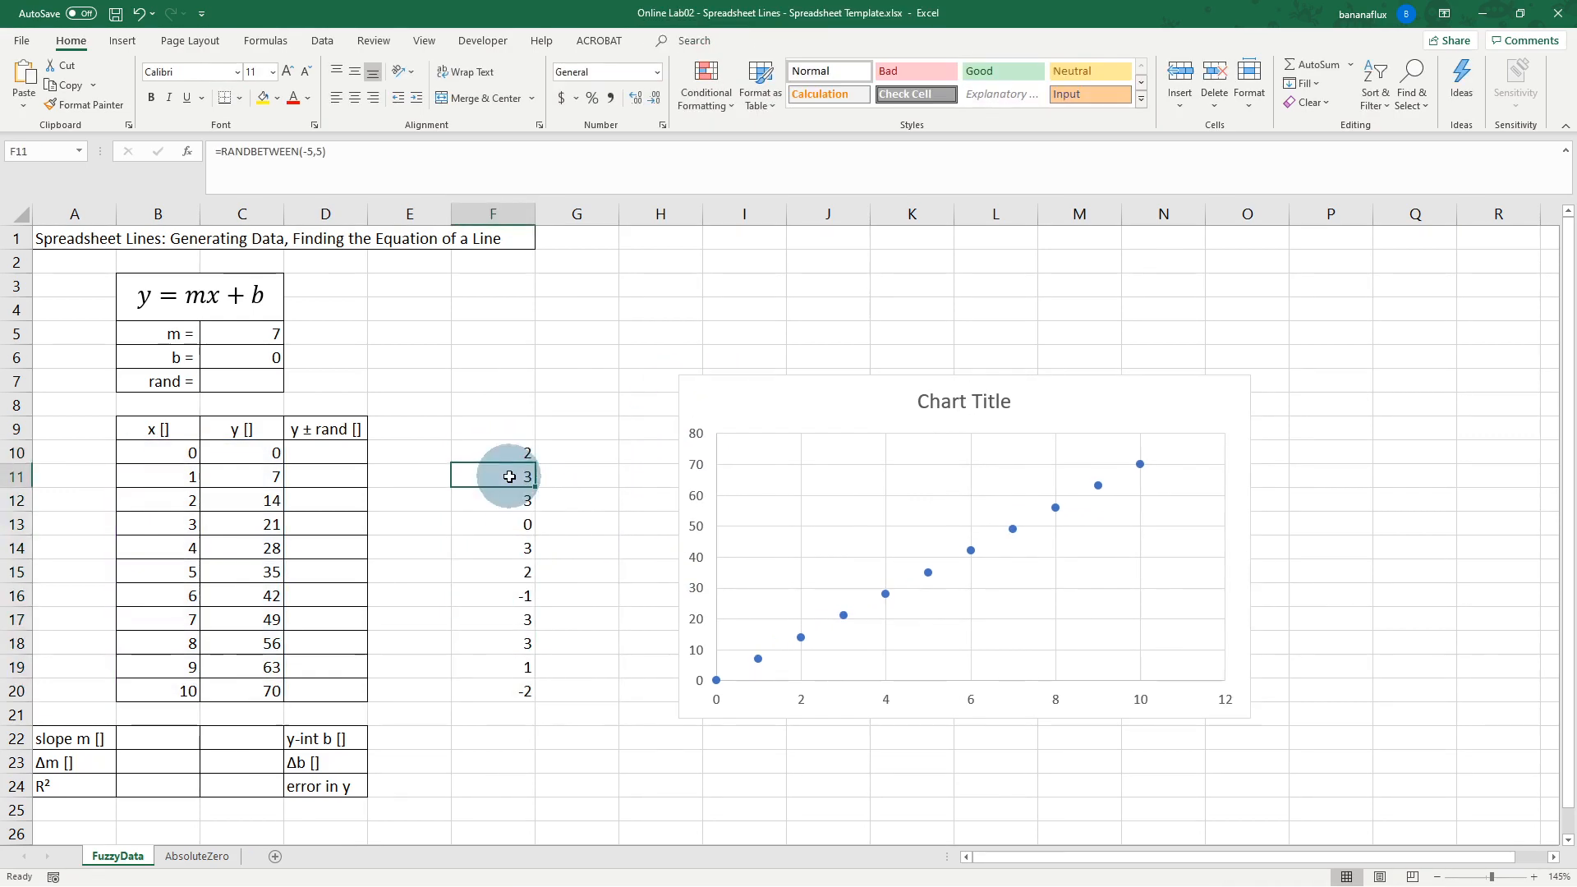
click(514, 501)
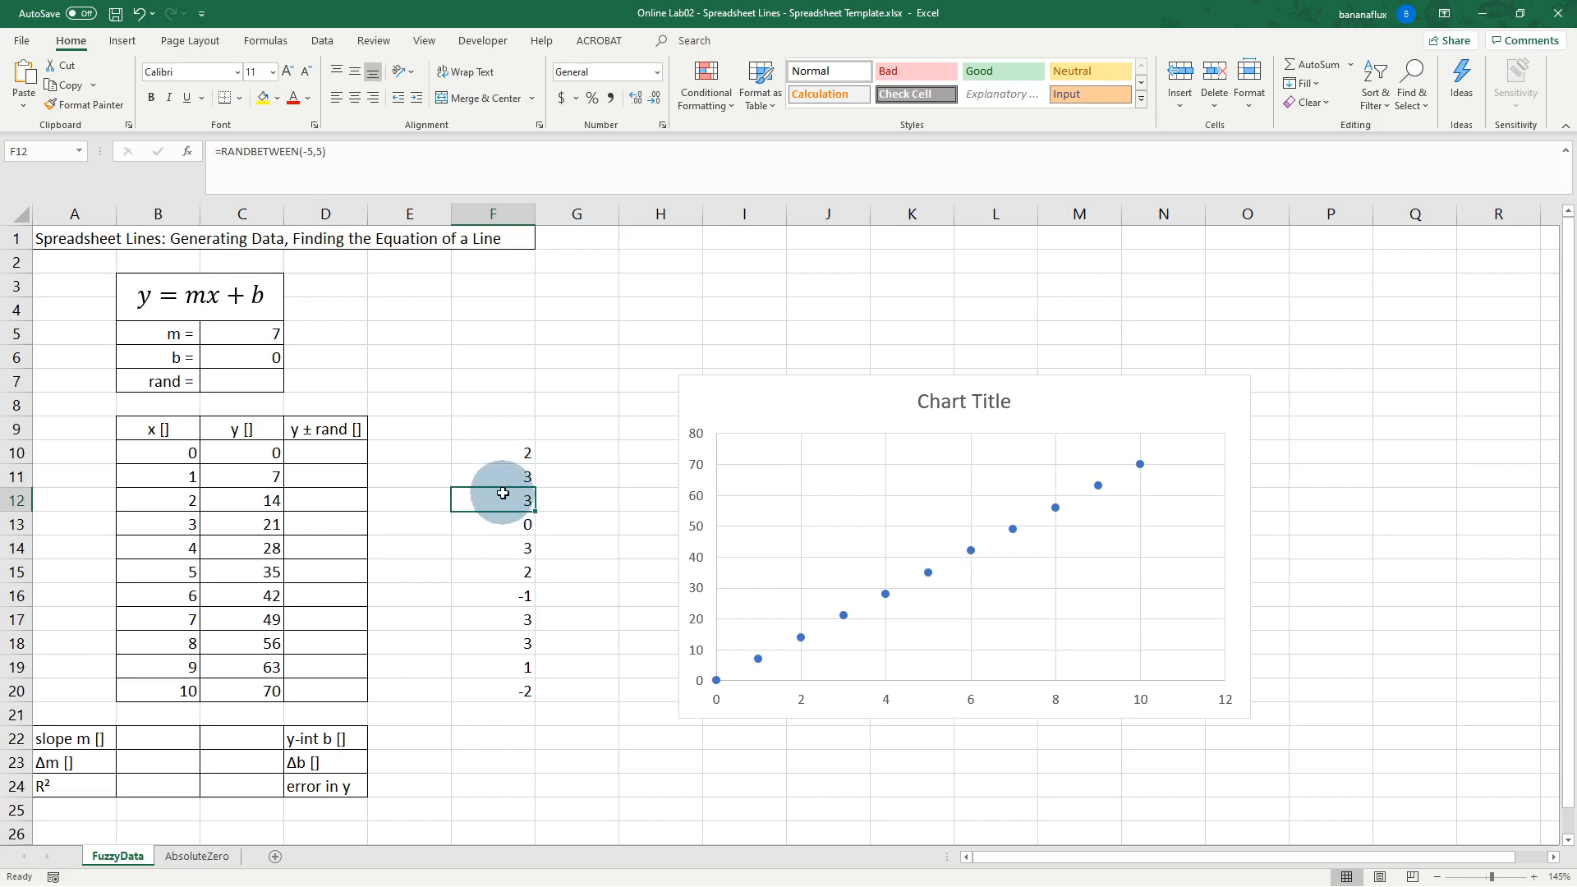
click(571, 502)
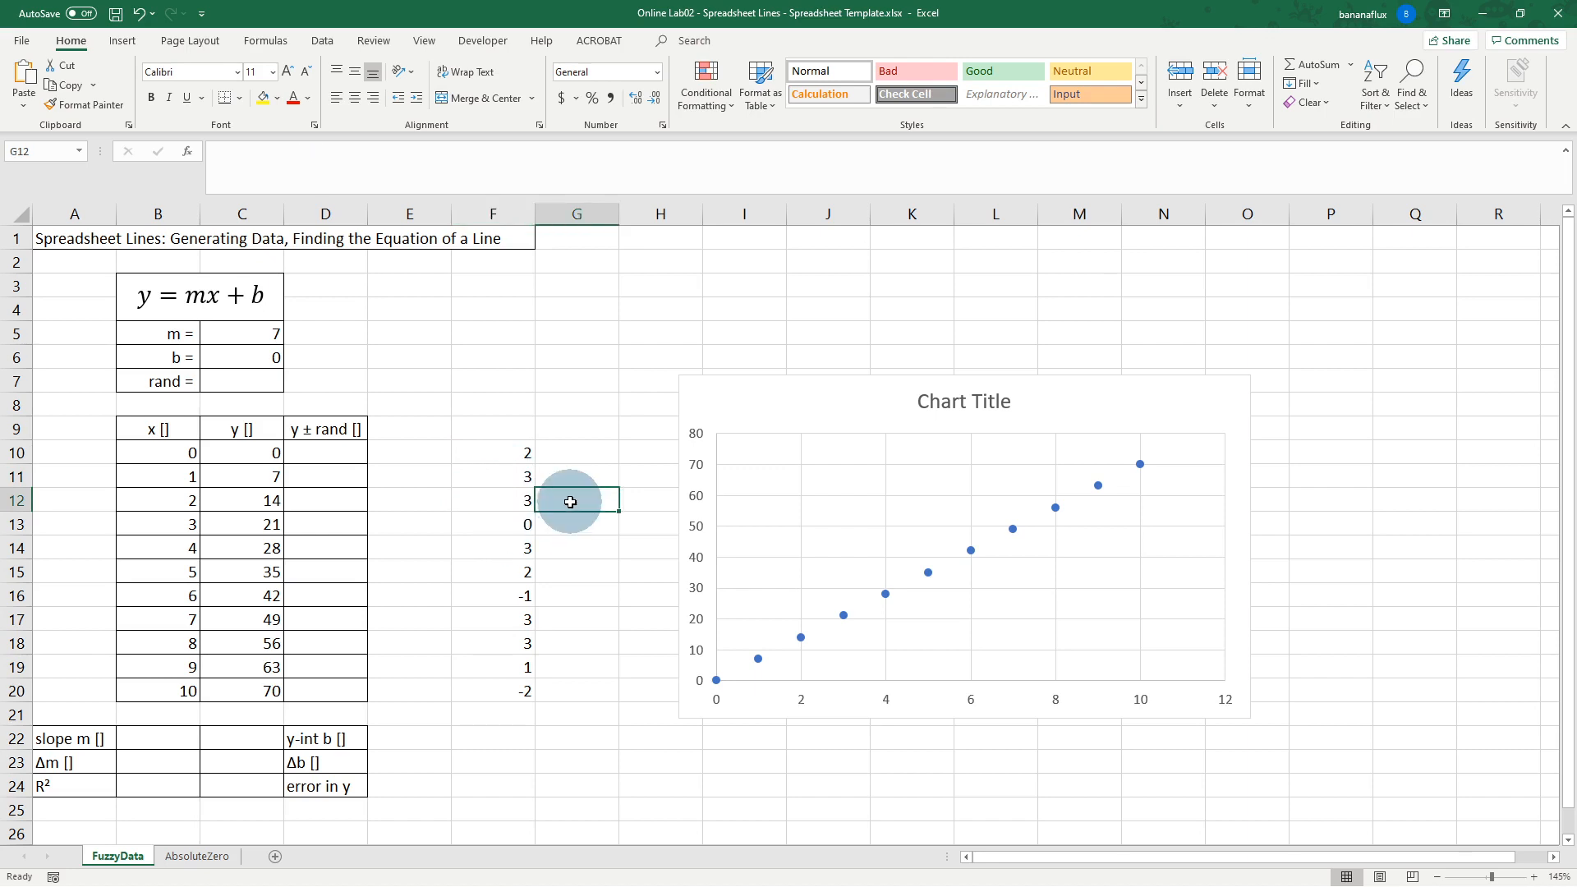
click(565, 471)
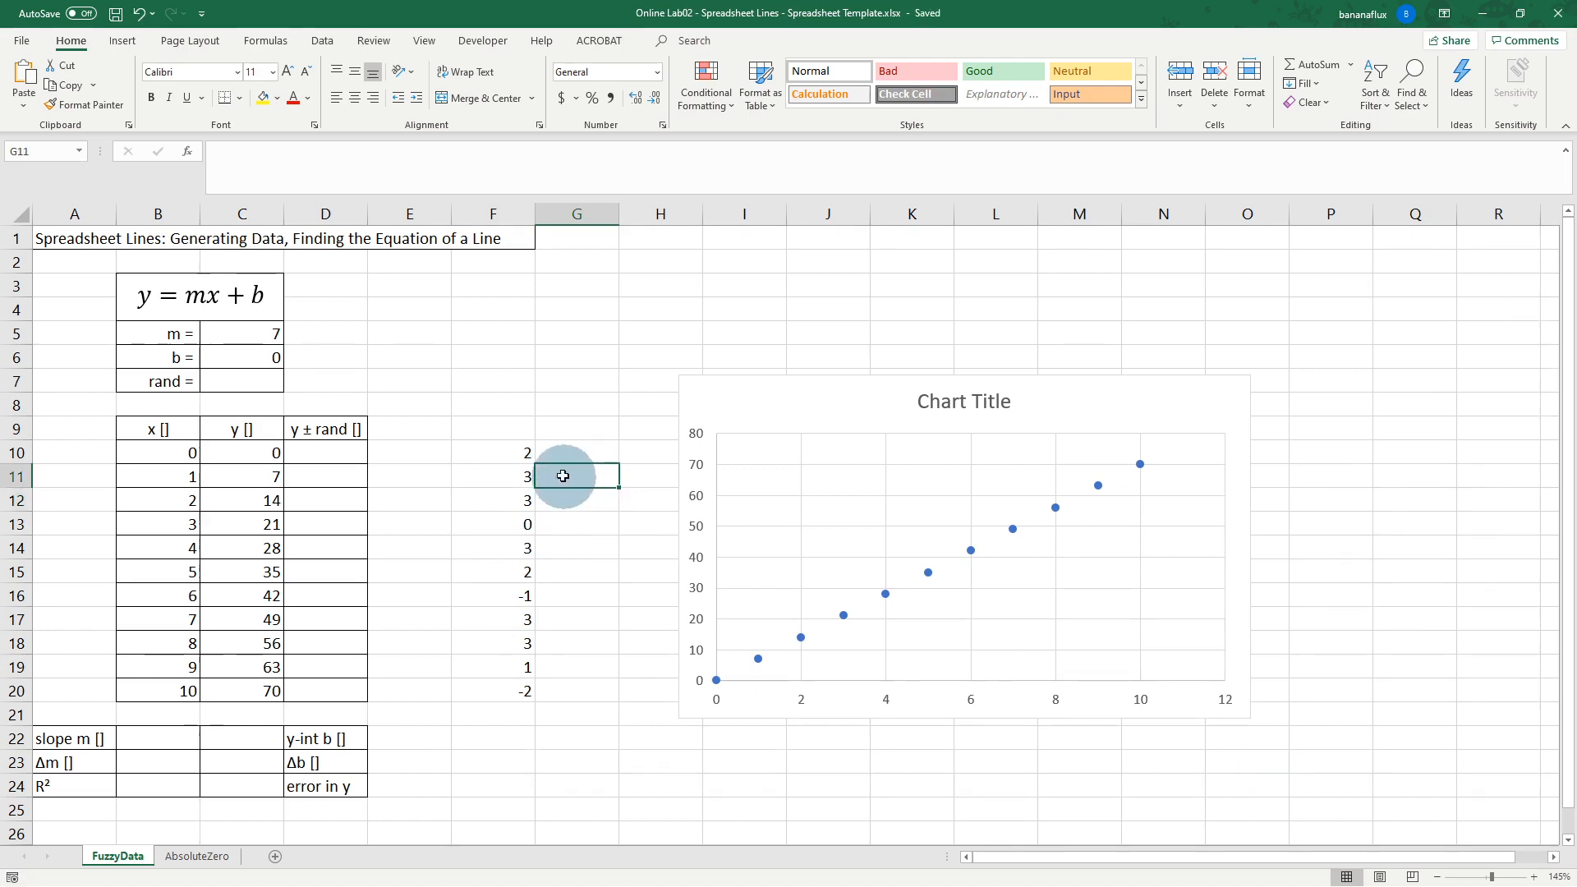
drag(526, 455, 526, 686)
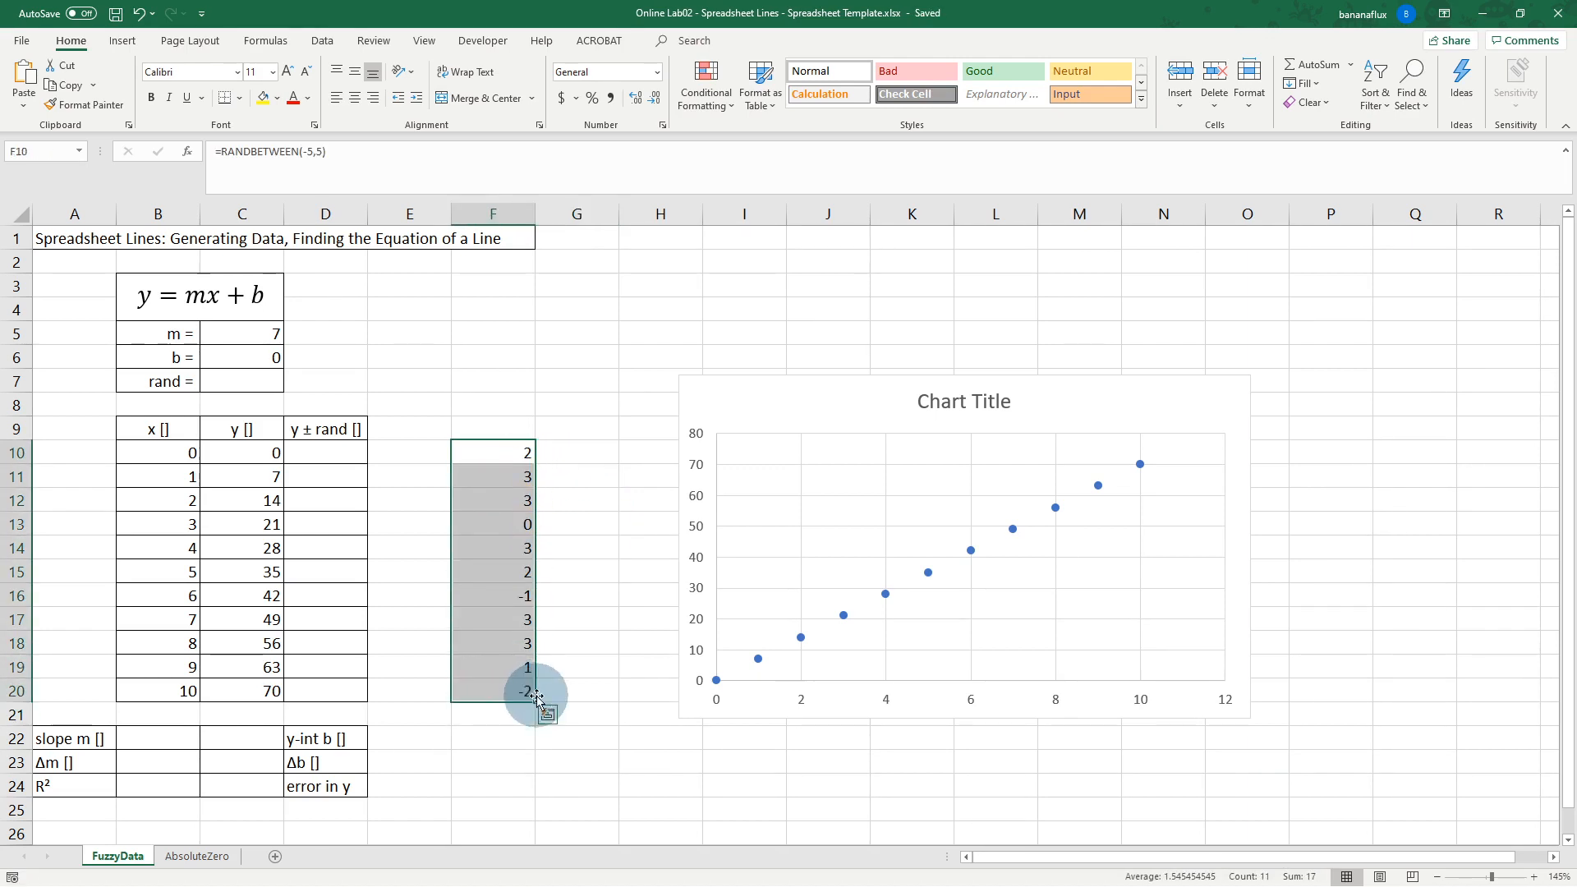
click(611, 583)
drag(518, 451, 521, 692)
click(526, 456)
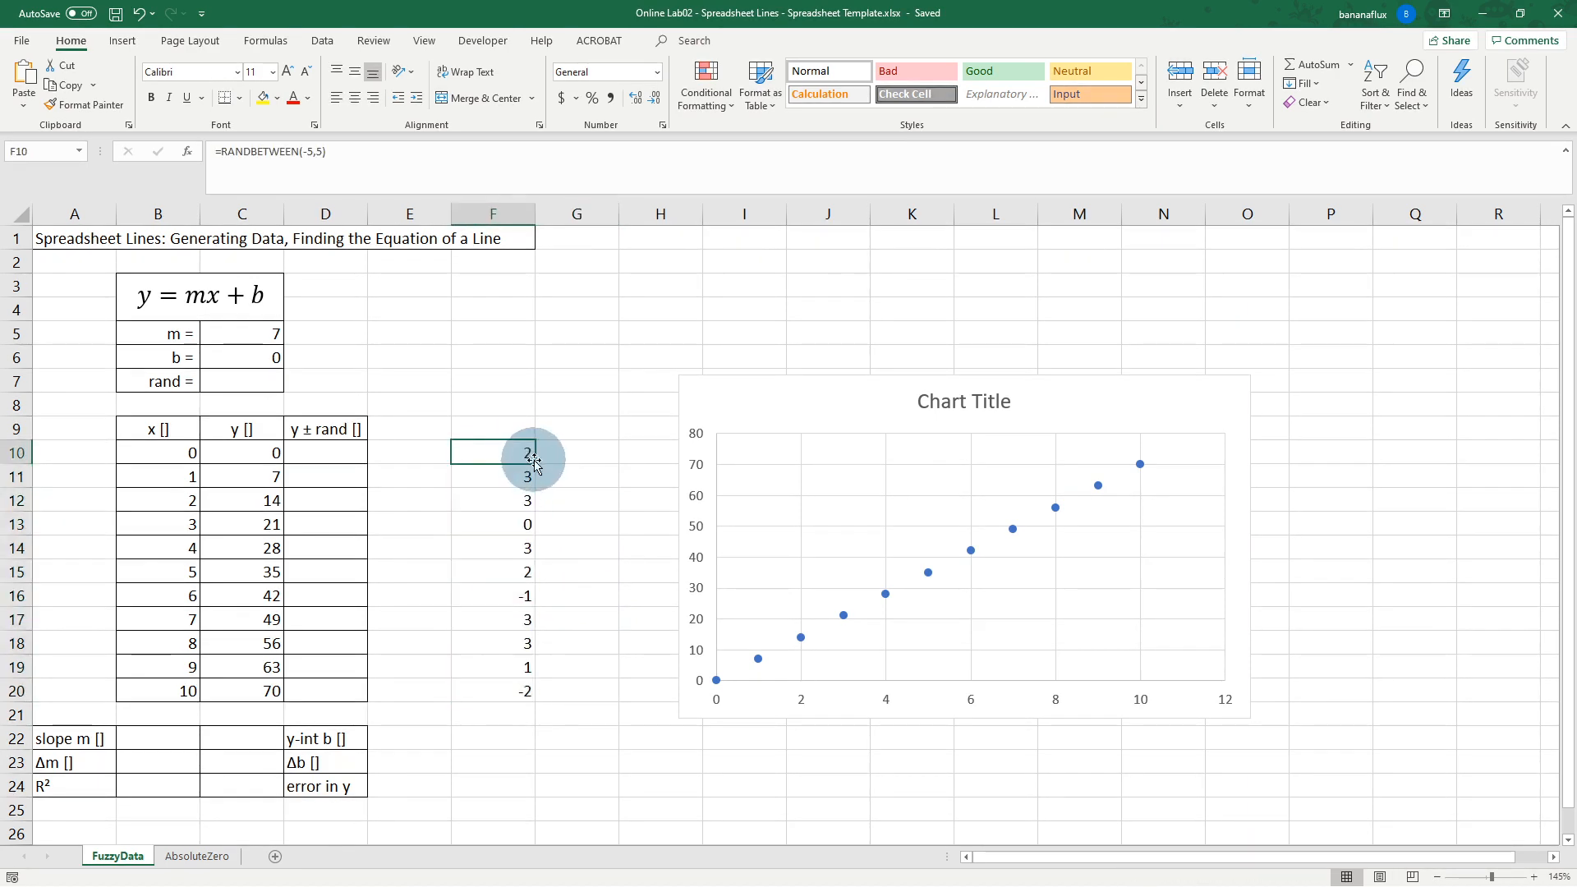
drag(536, 466, 529, 690)
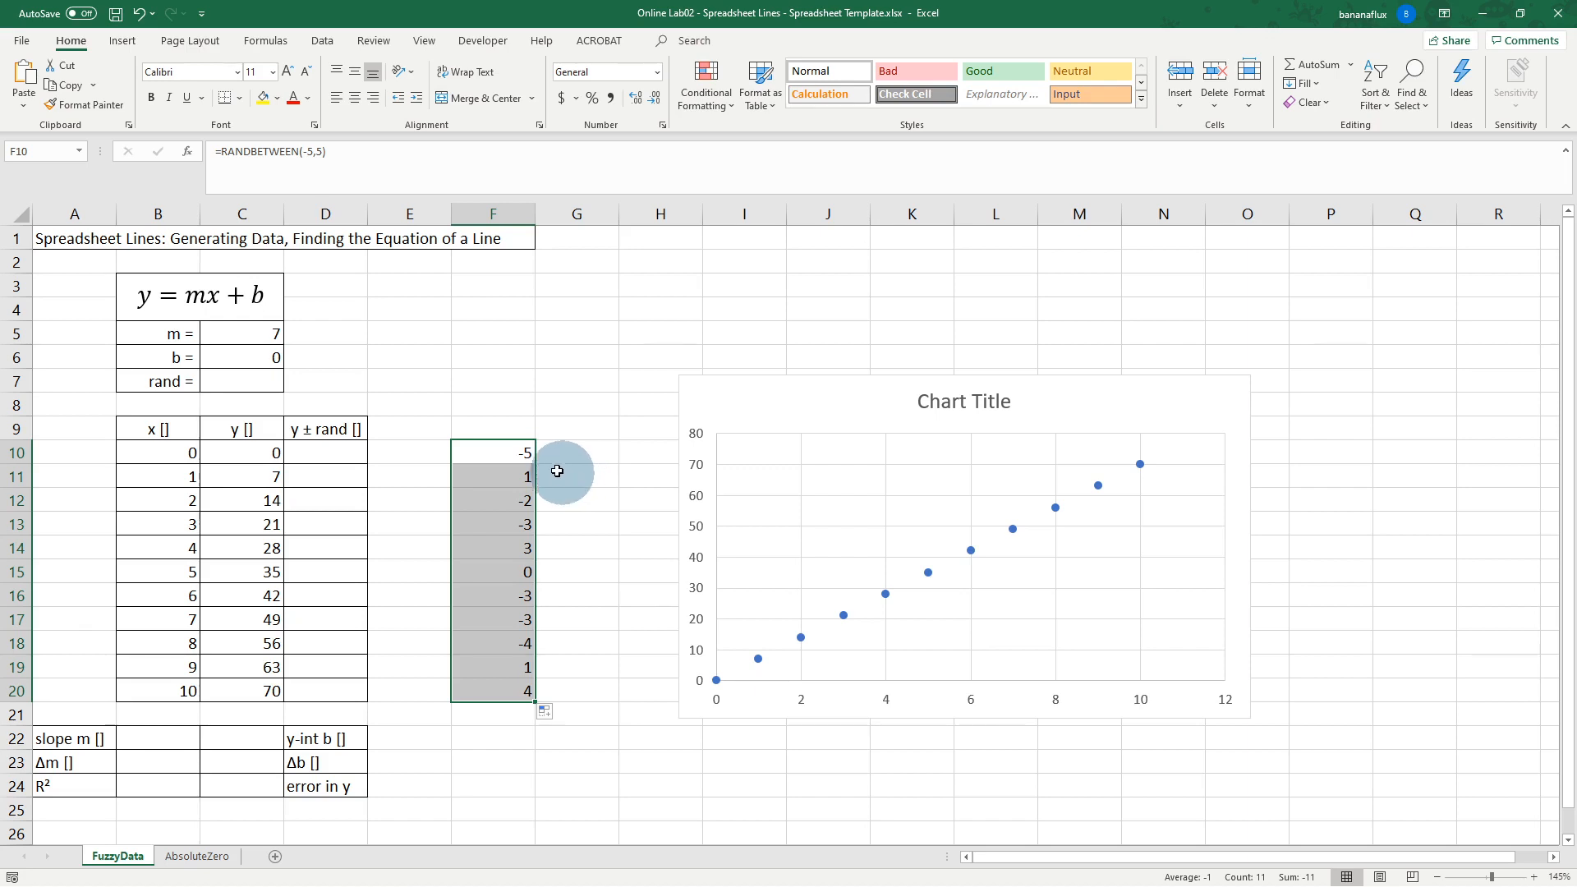
click(498, 450)
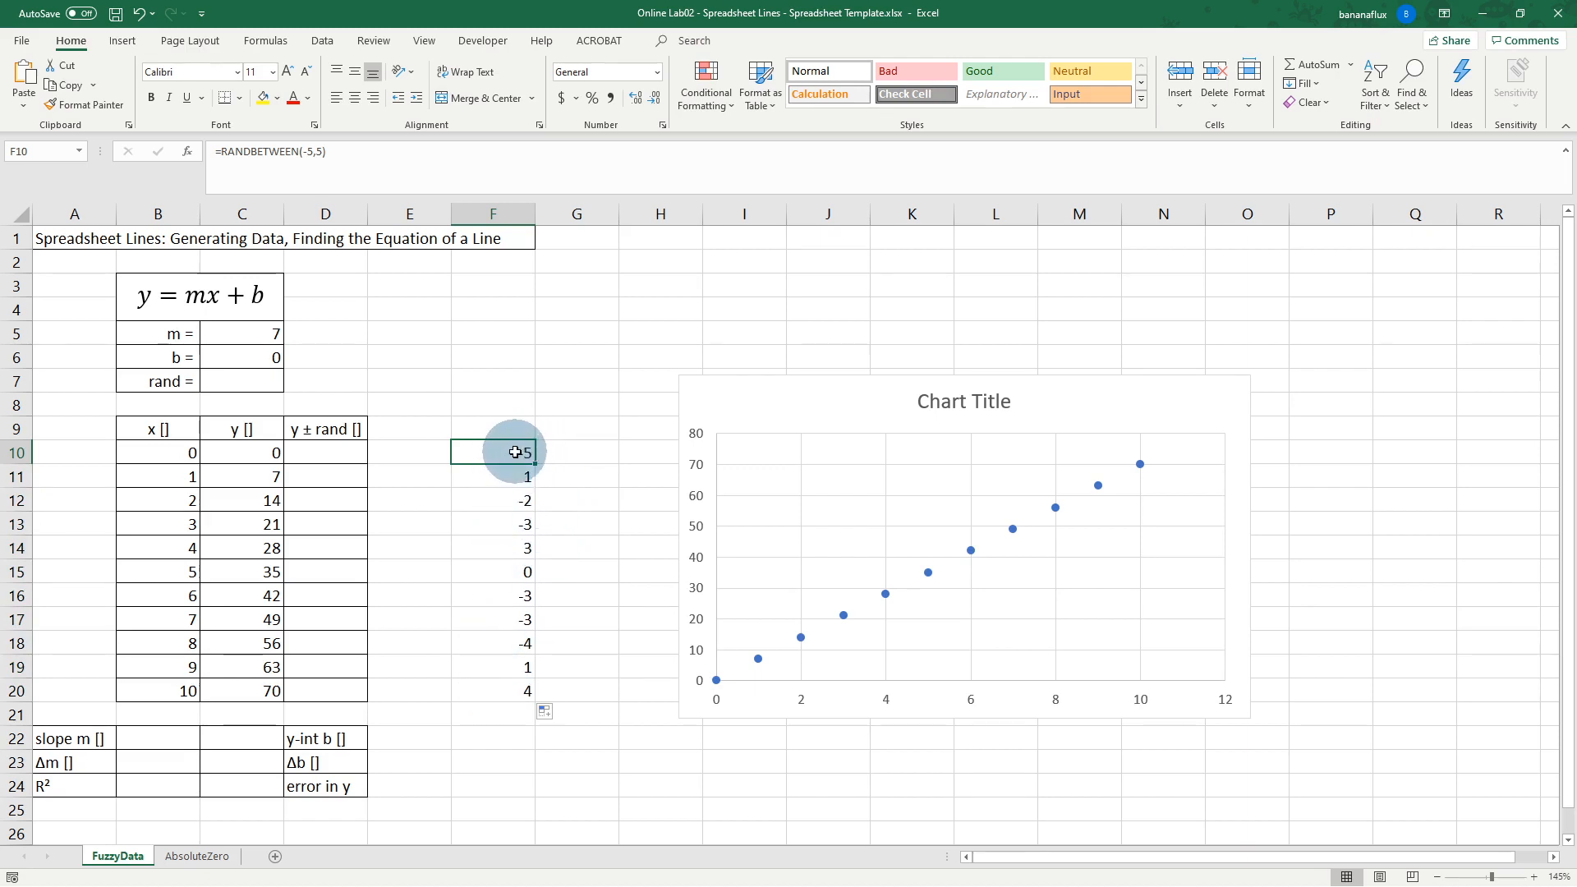
Step: Divide F10's random formula by 10, fill it to F20, then clear F10:F20
click(343, 151)
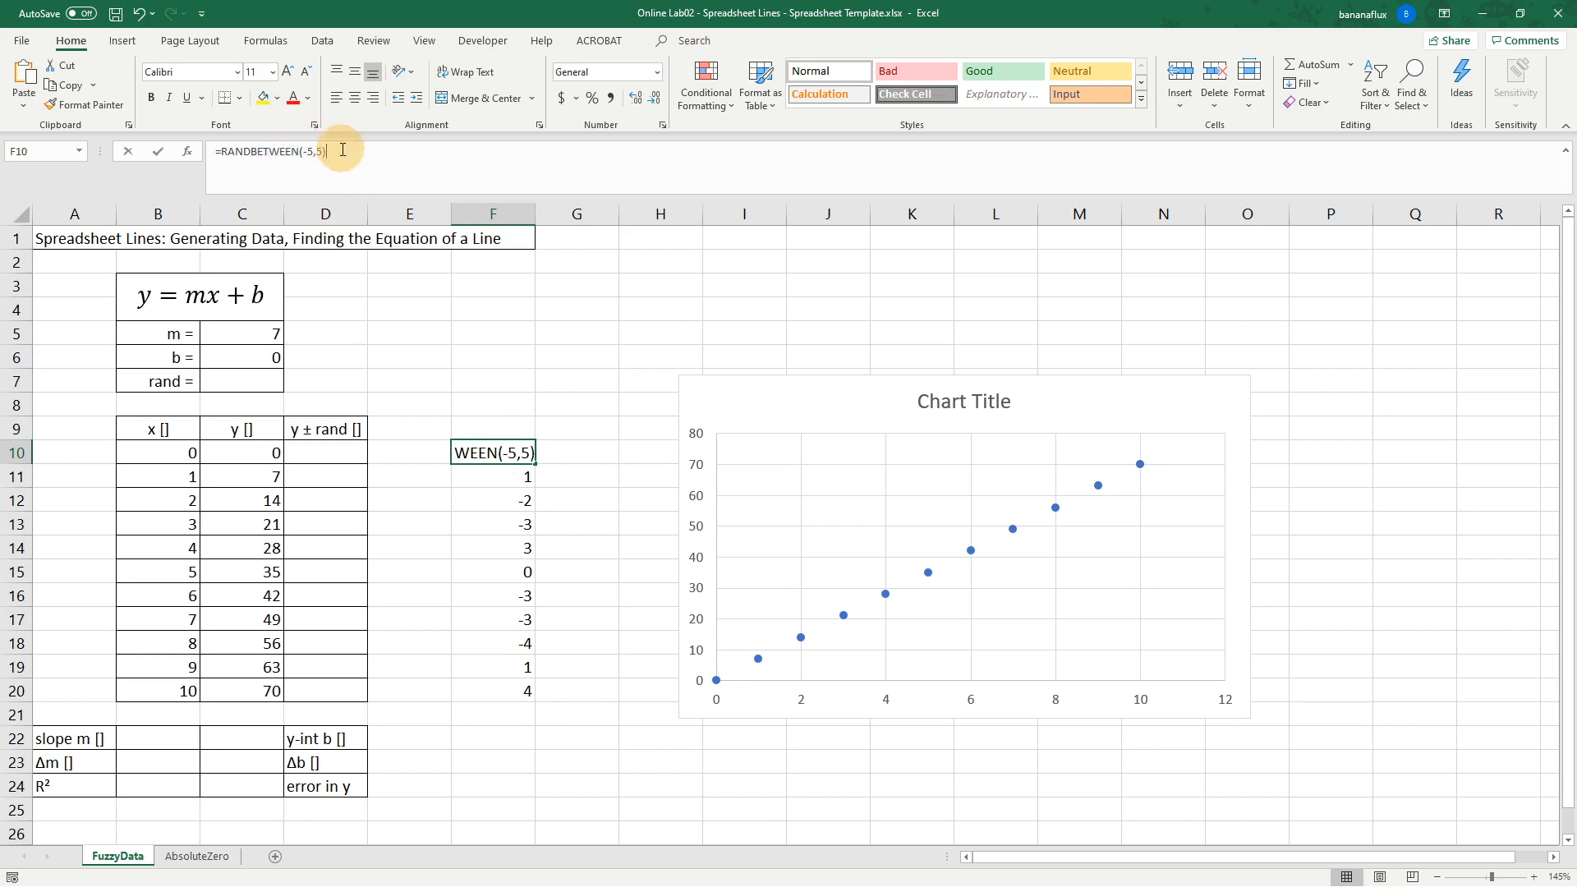
text(/10)
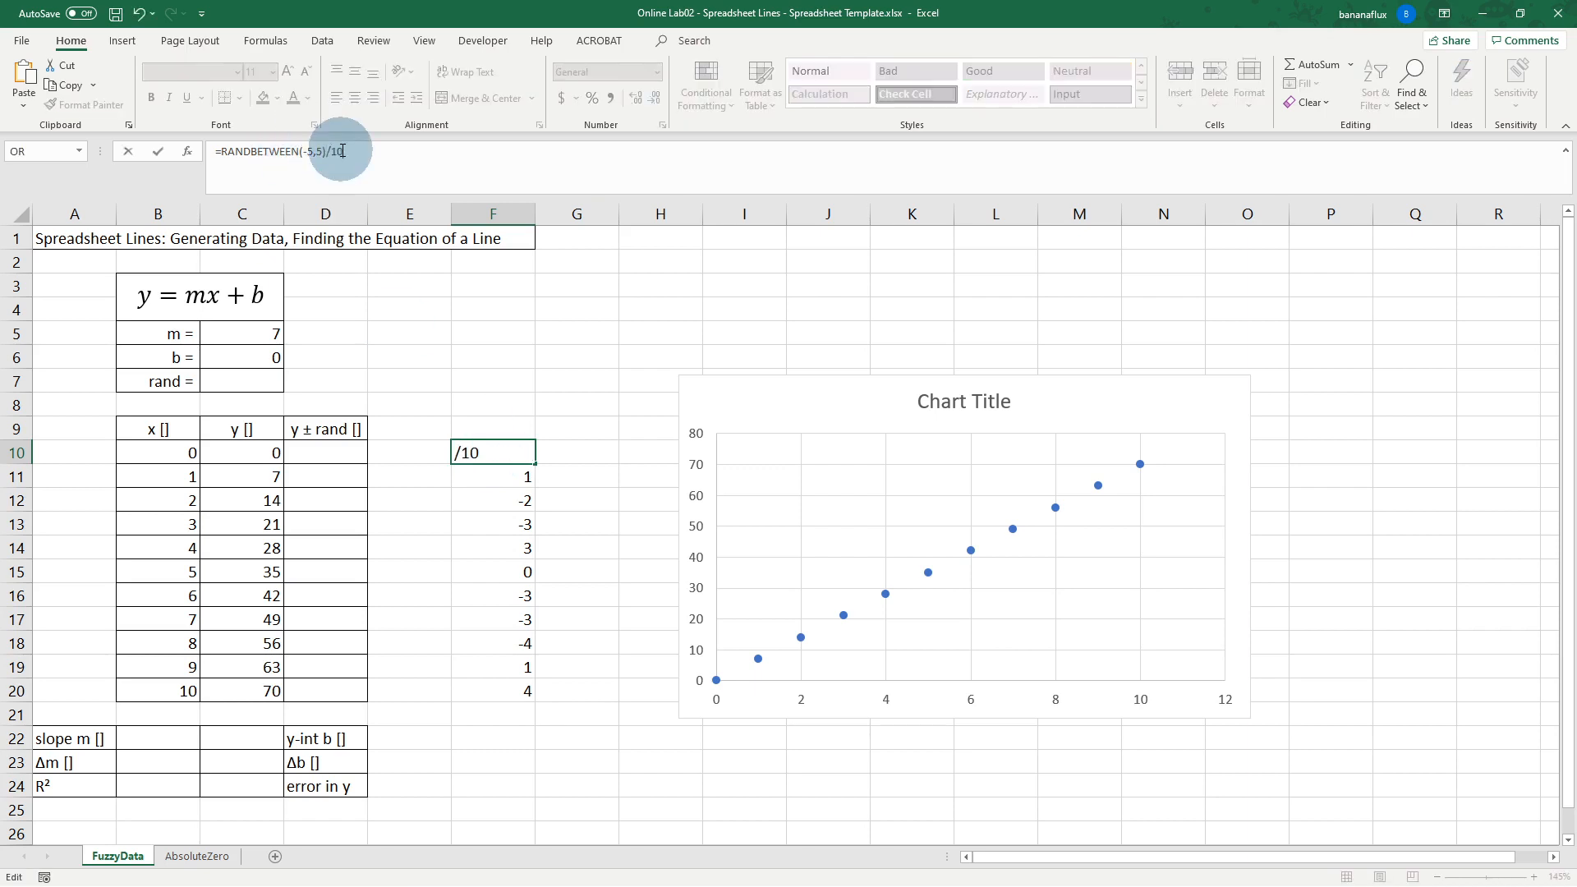
key(Return)
click(501, 453)
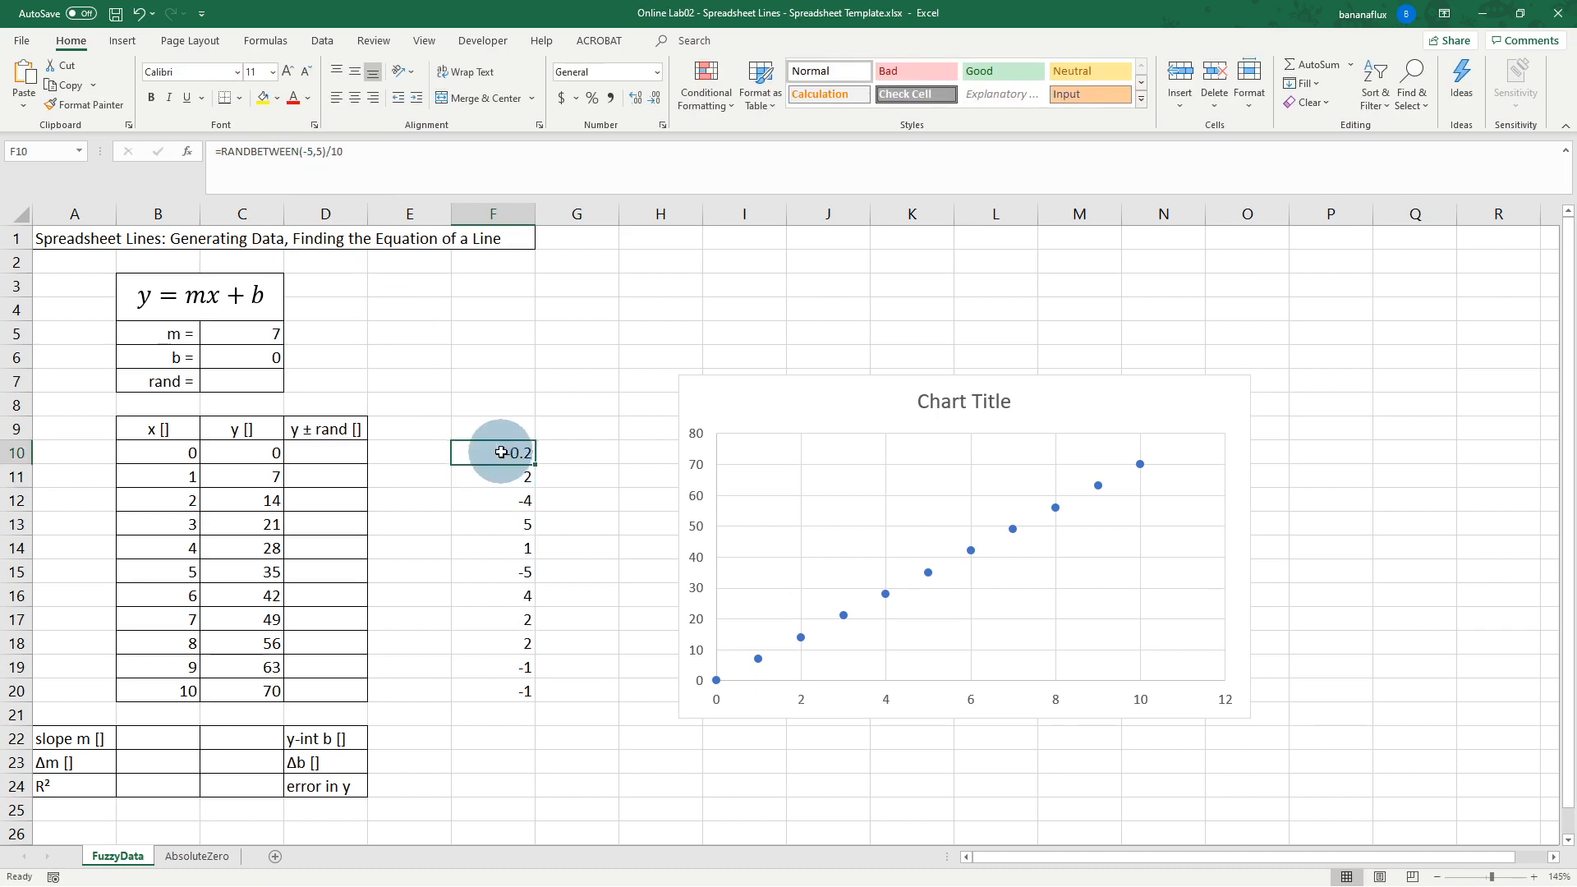
drag(535, 464, 536, 702)
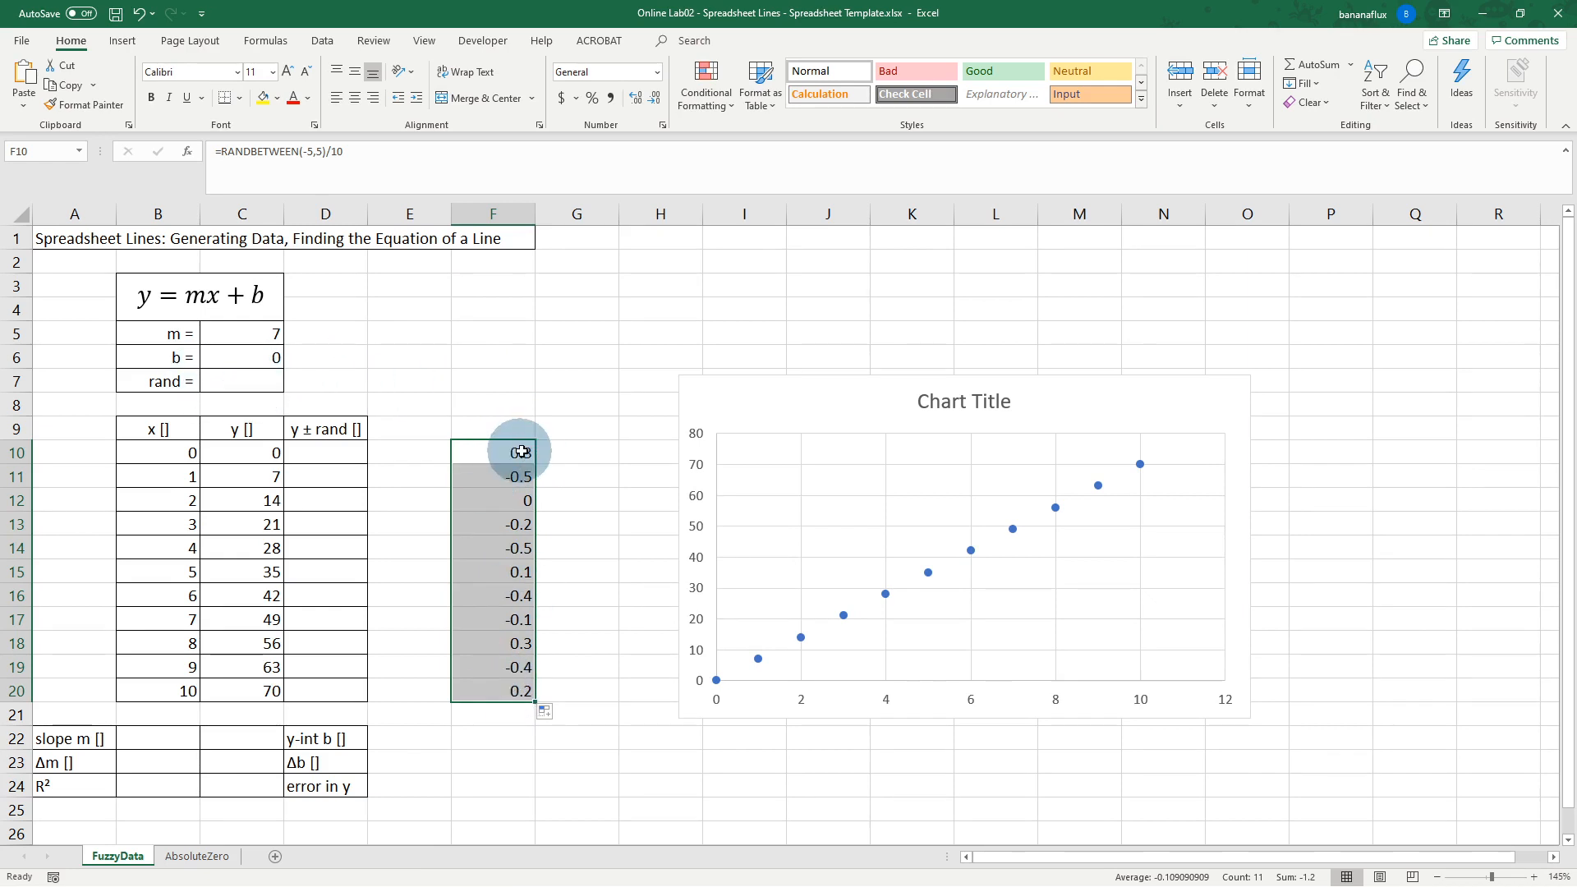
key(Delete)
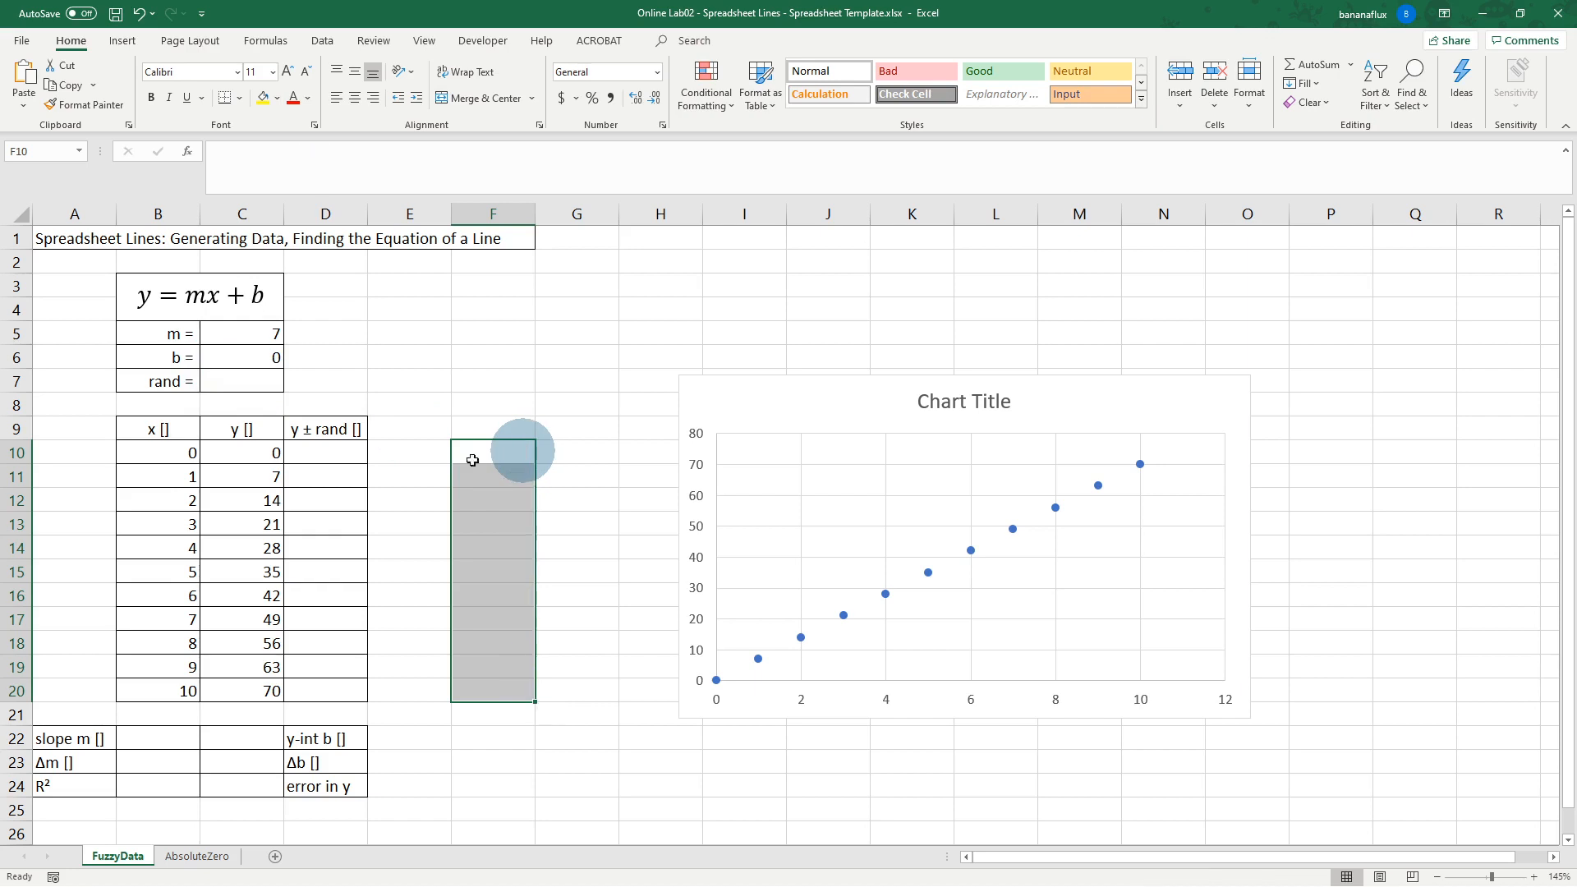
Step: Enter 100 as the rand value in C7, then change it to 50
click(332, 453)
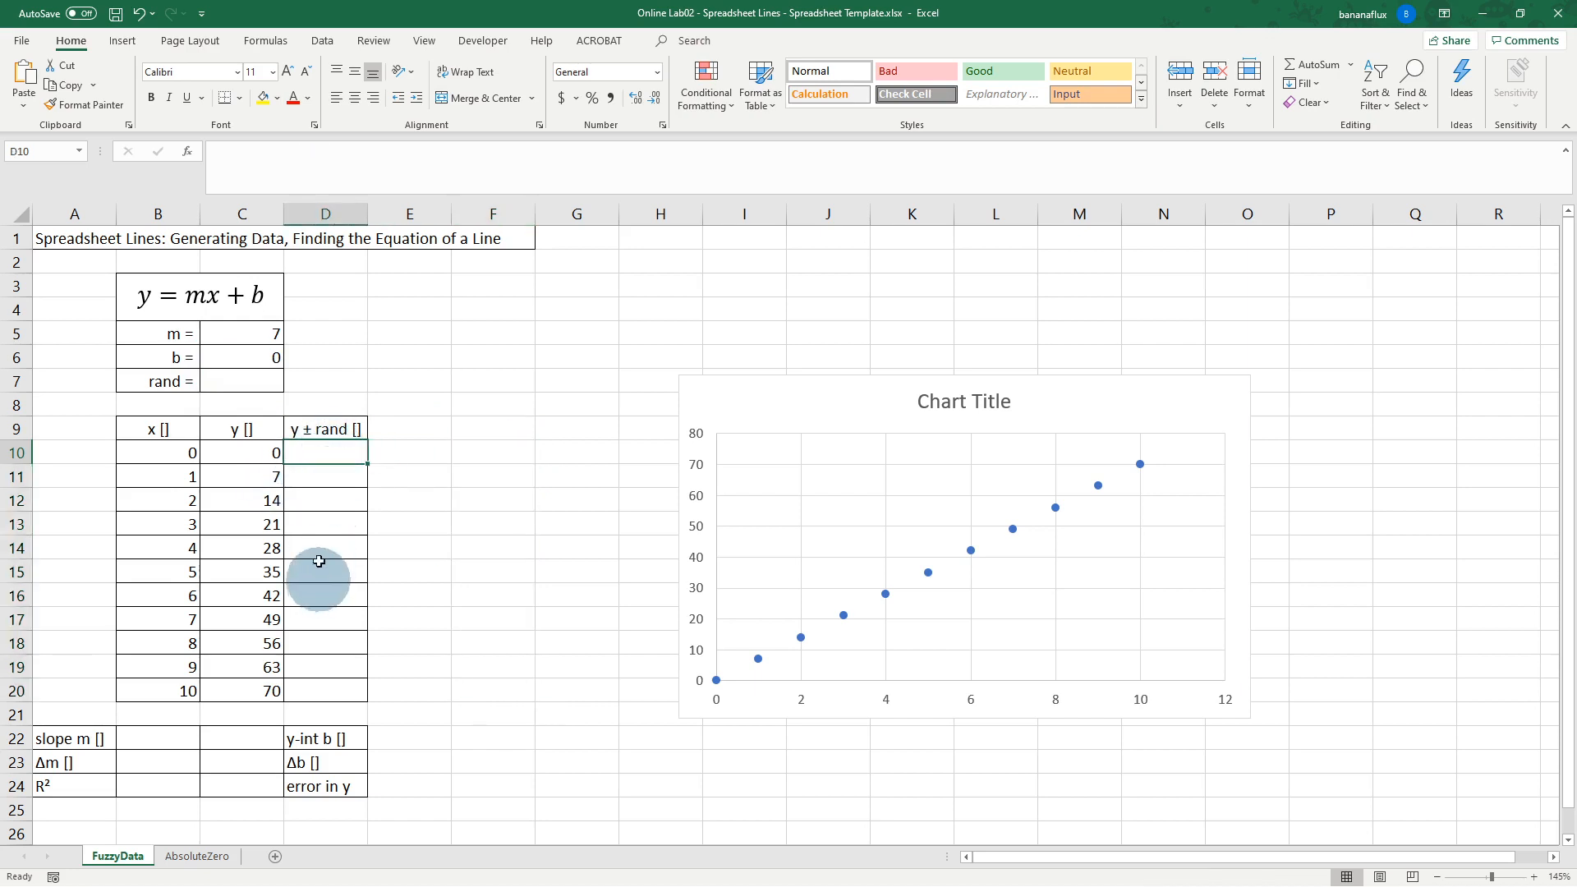
click(254, 381)
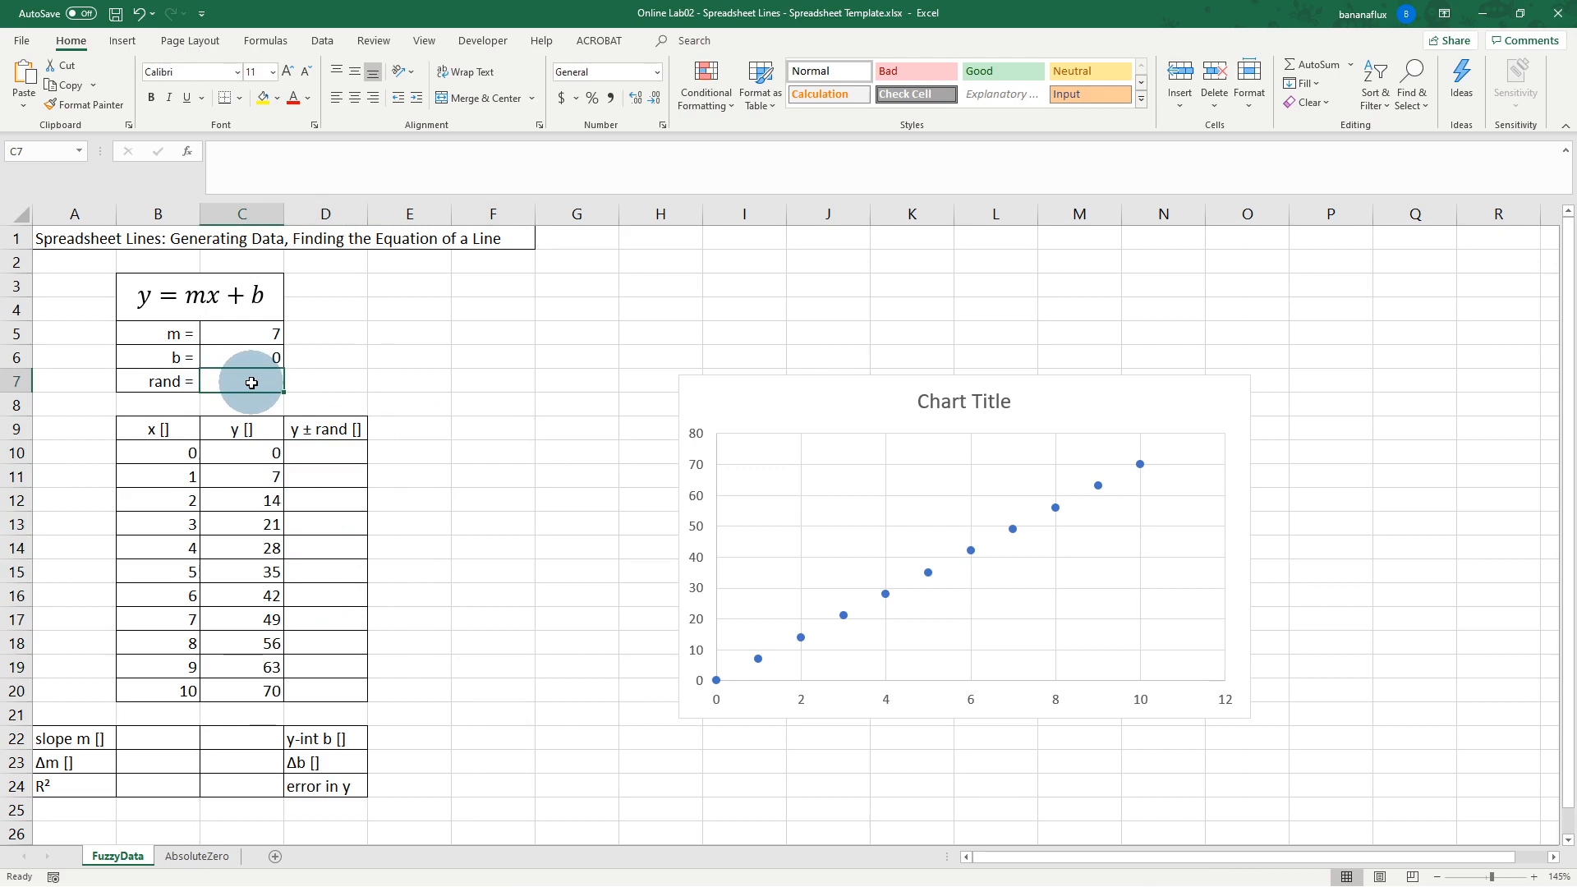
text(100)
key(Return)
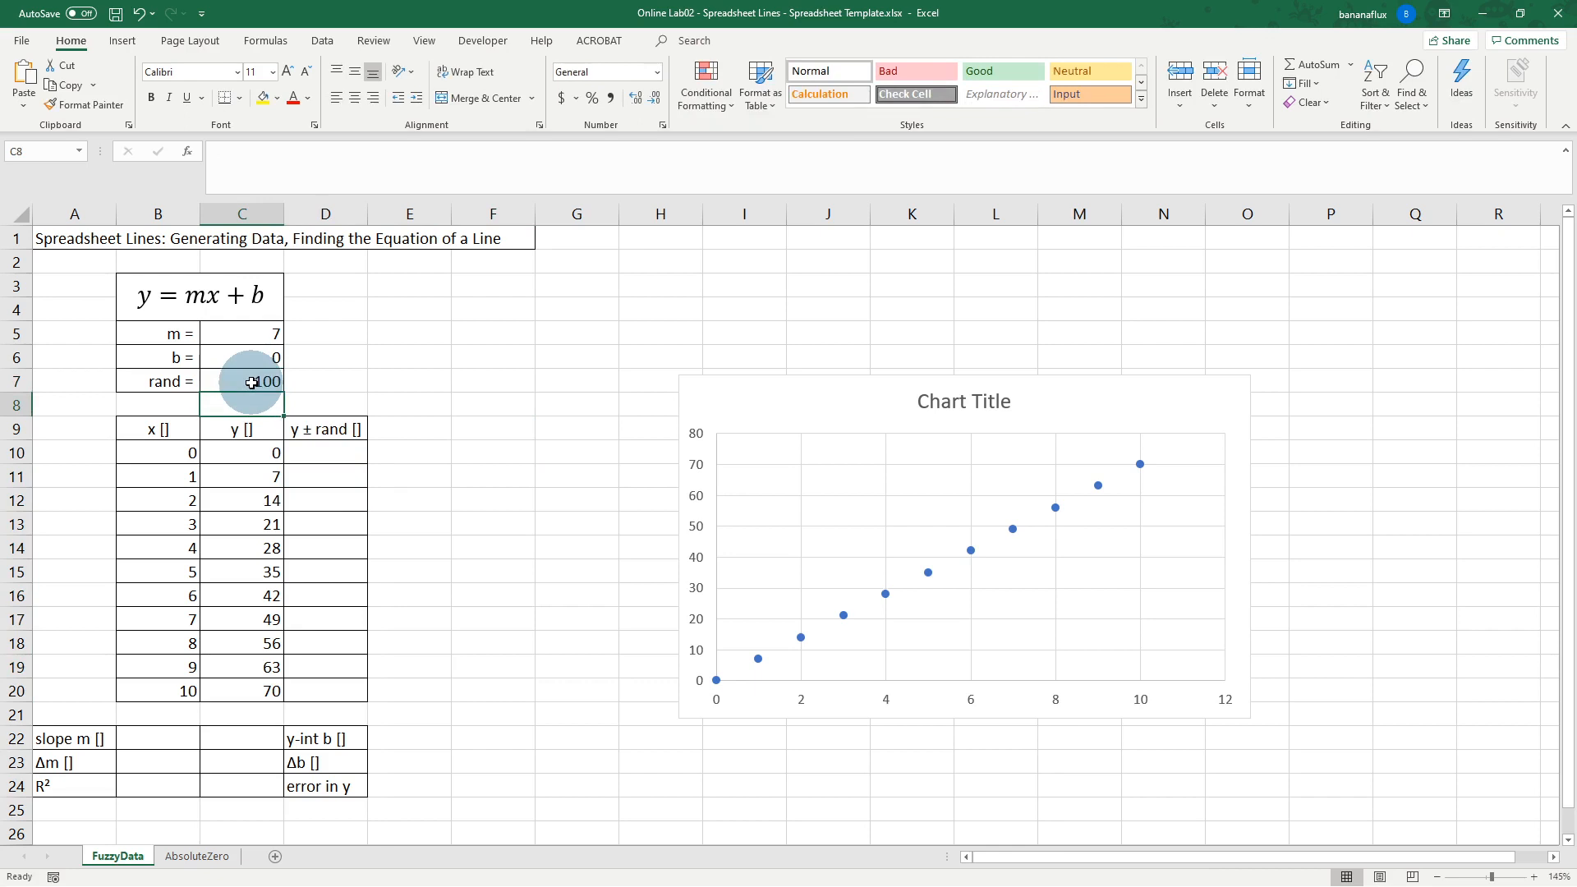
text(50)
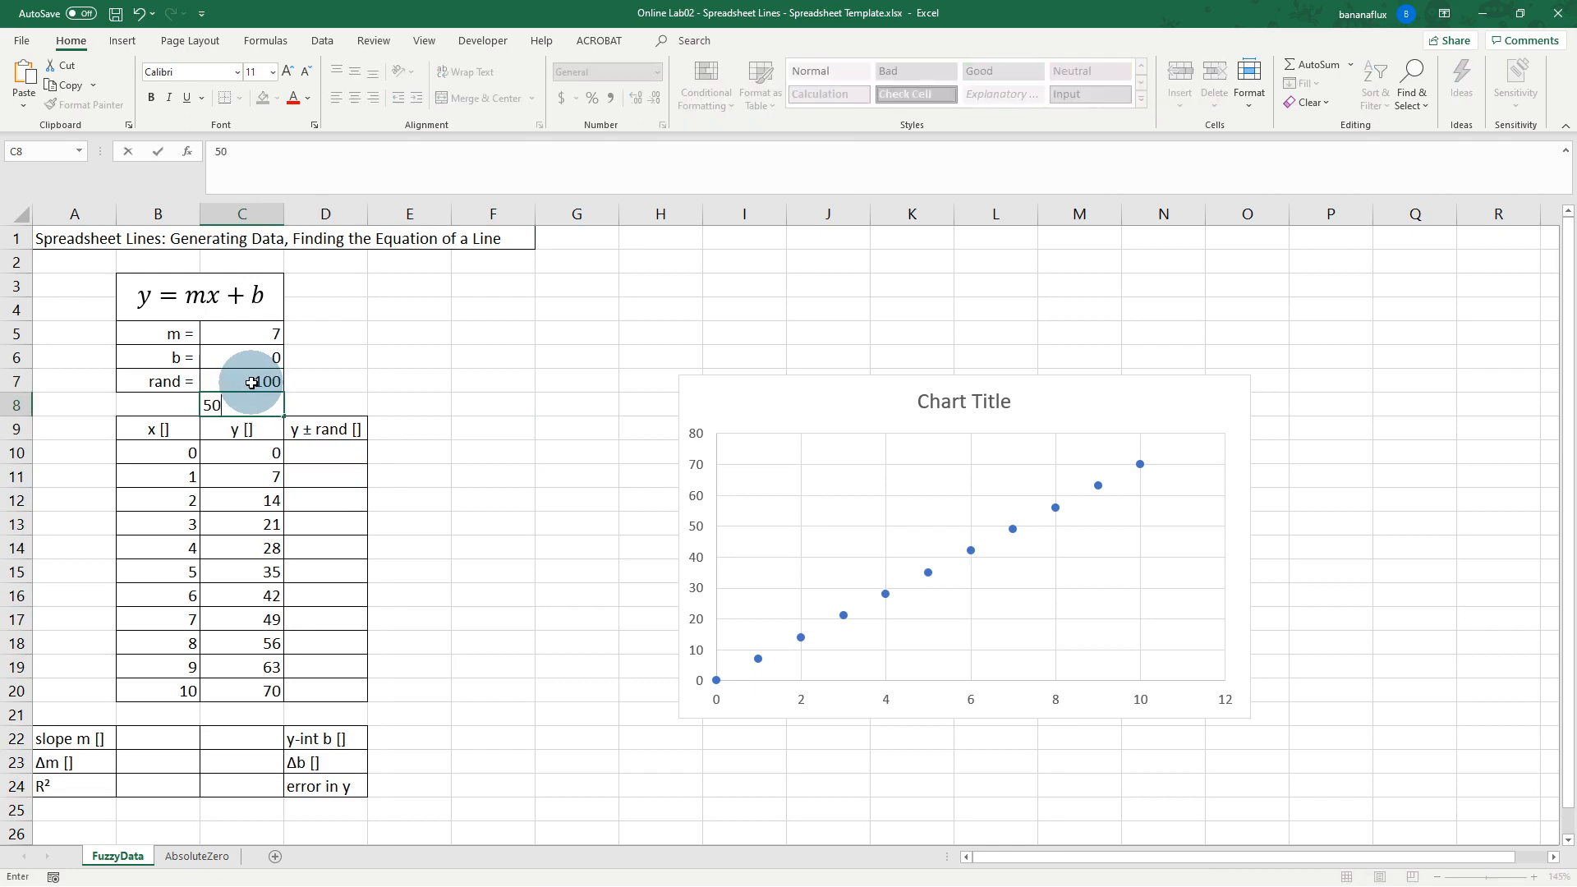
click(251, 383)
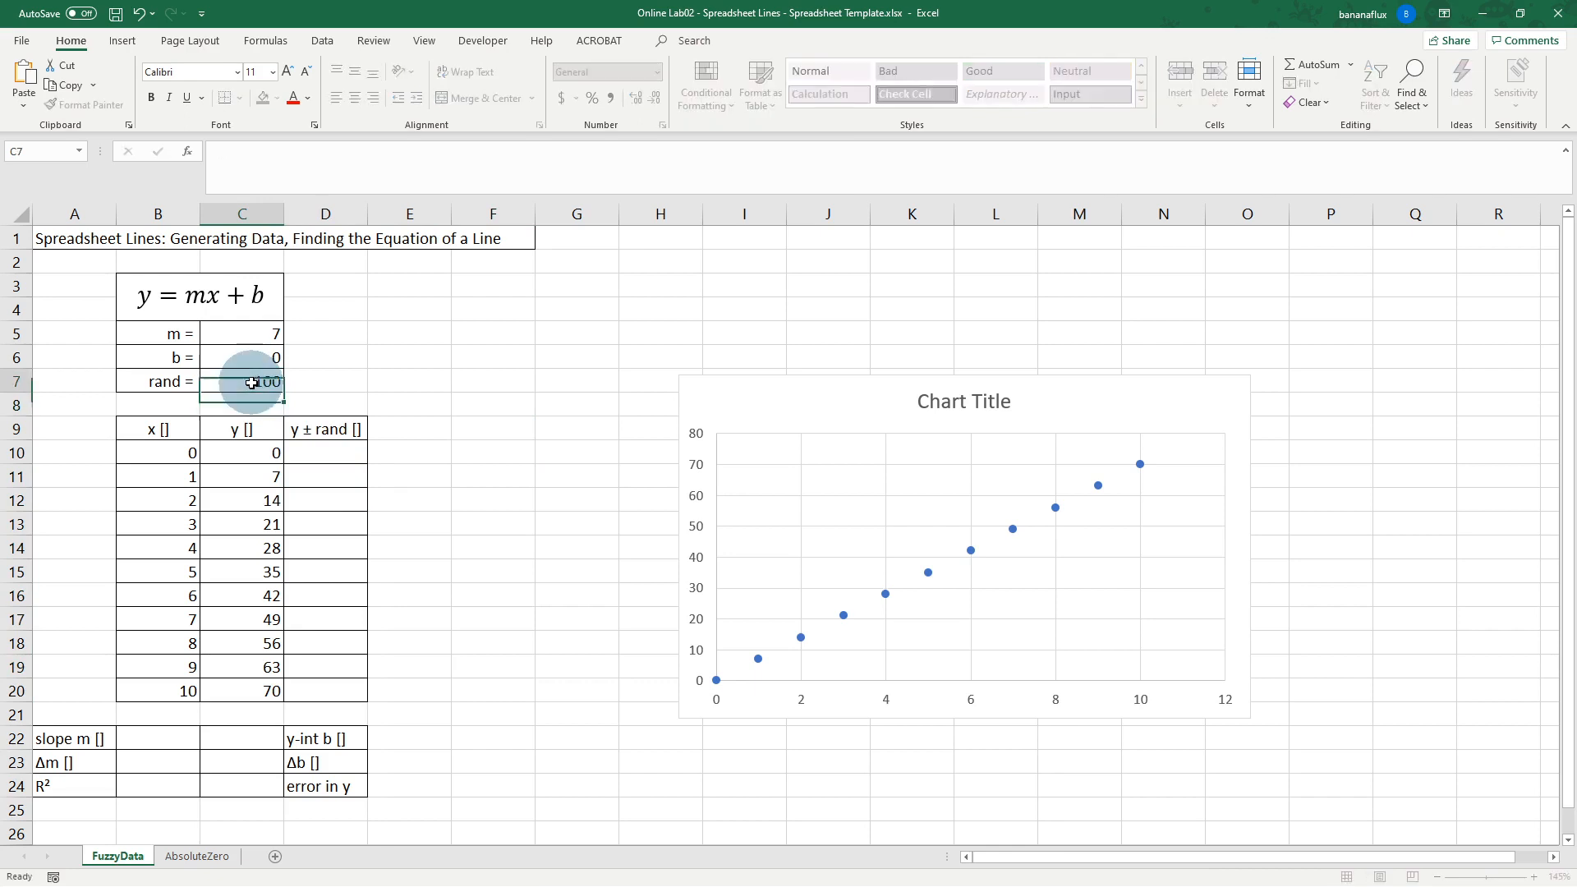
text(50)
key(Return)
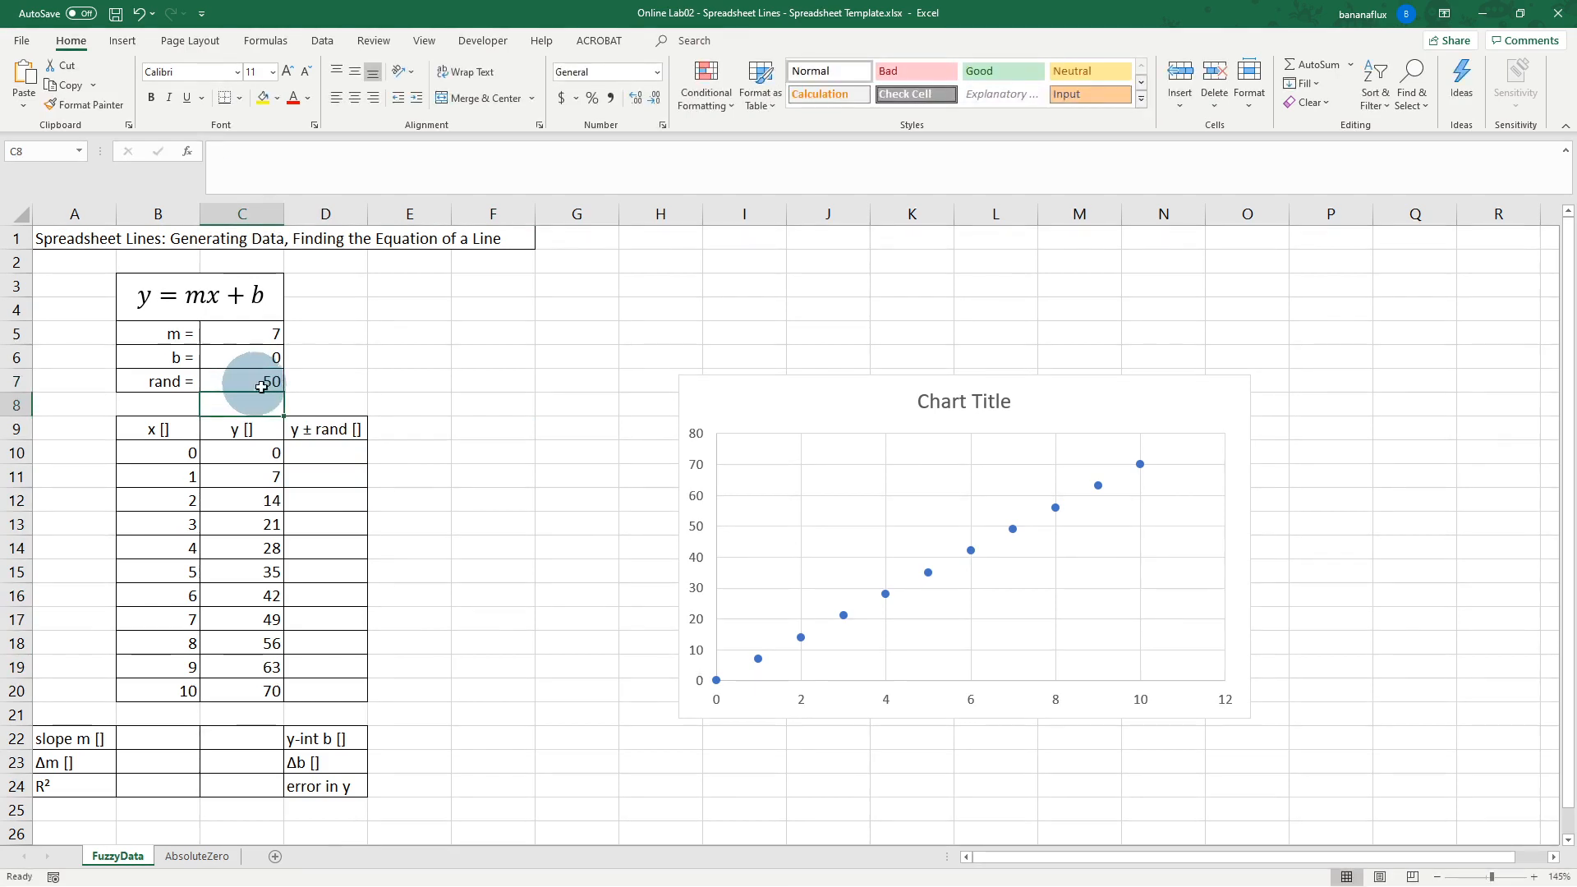
click(326, 451)
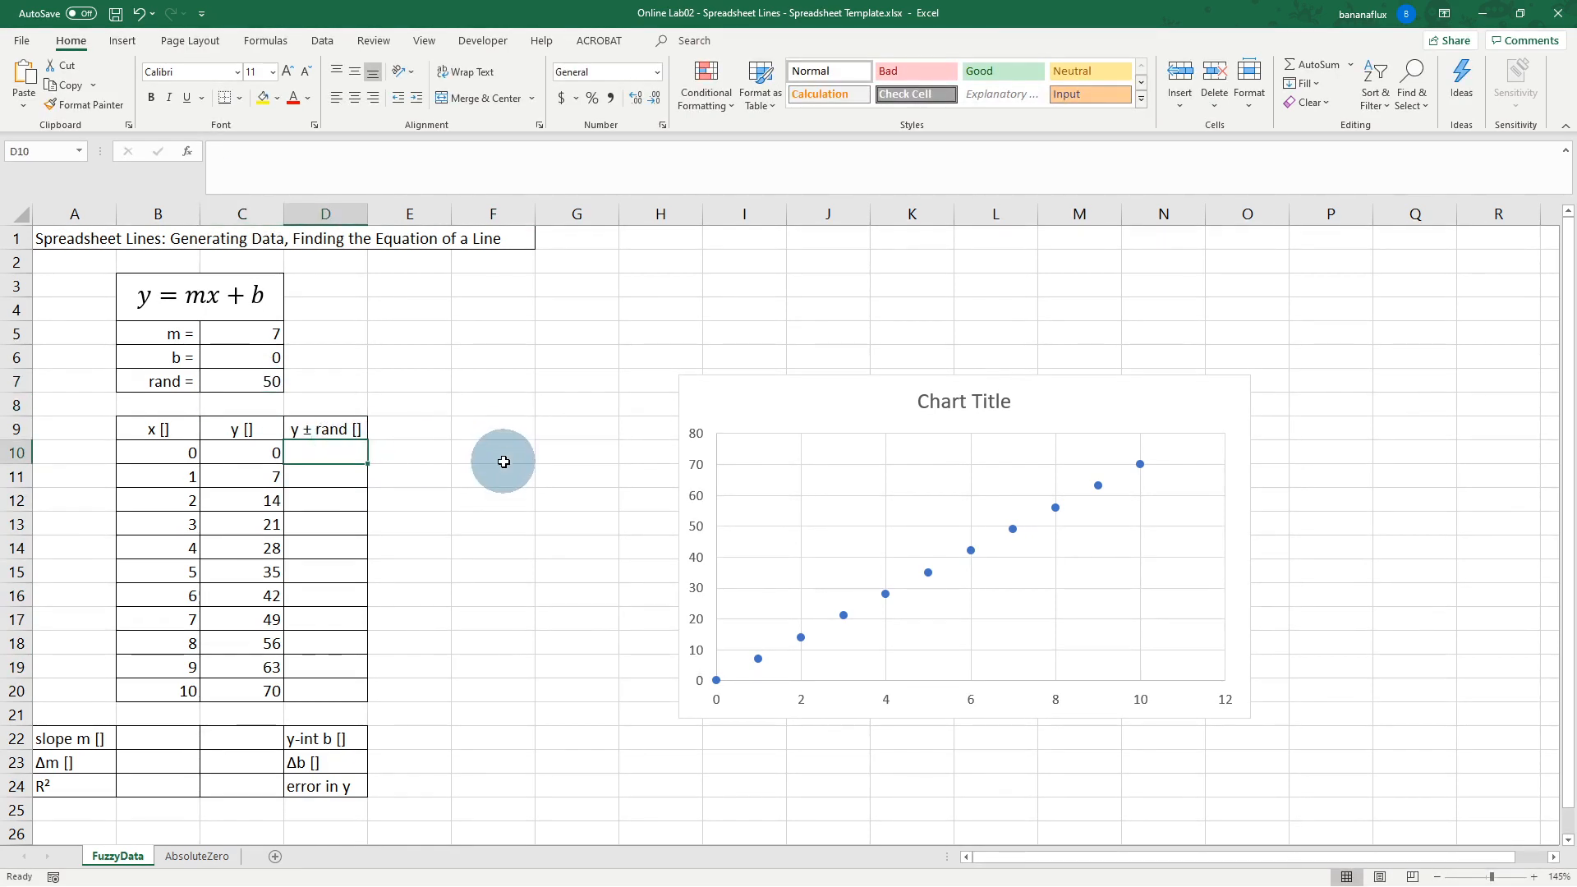
Step: Enter =C10+RANDBETWEEN(-$C$7,$C$7)/10 in D10, with both C7 references absolute
text(=)
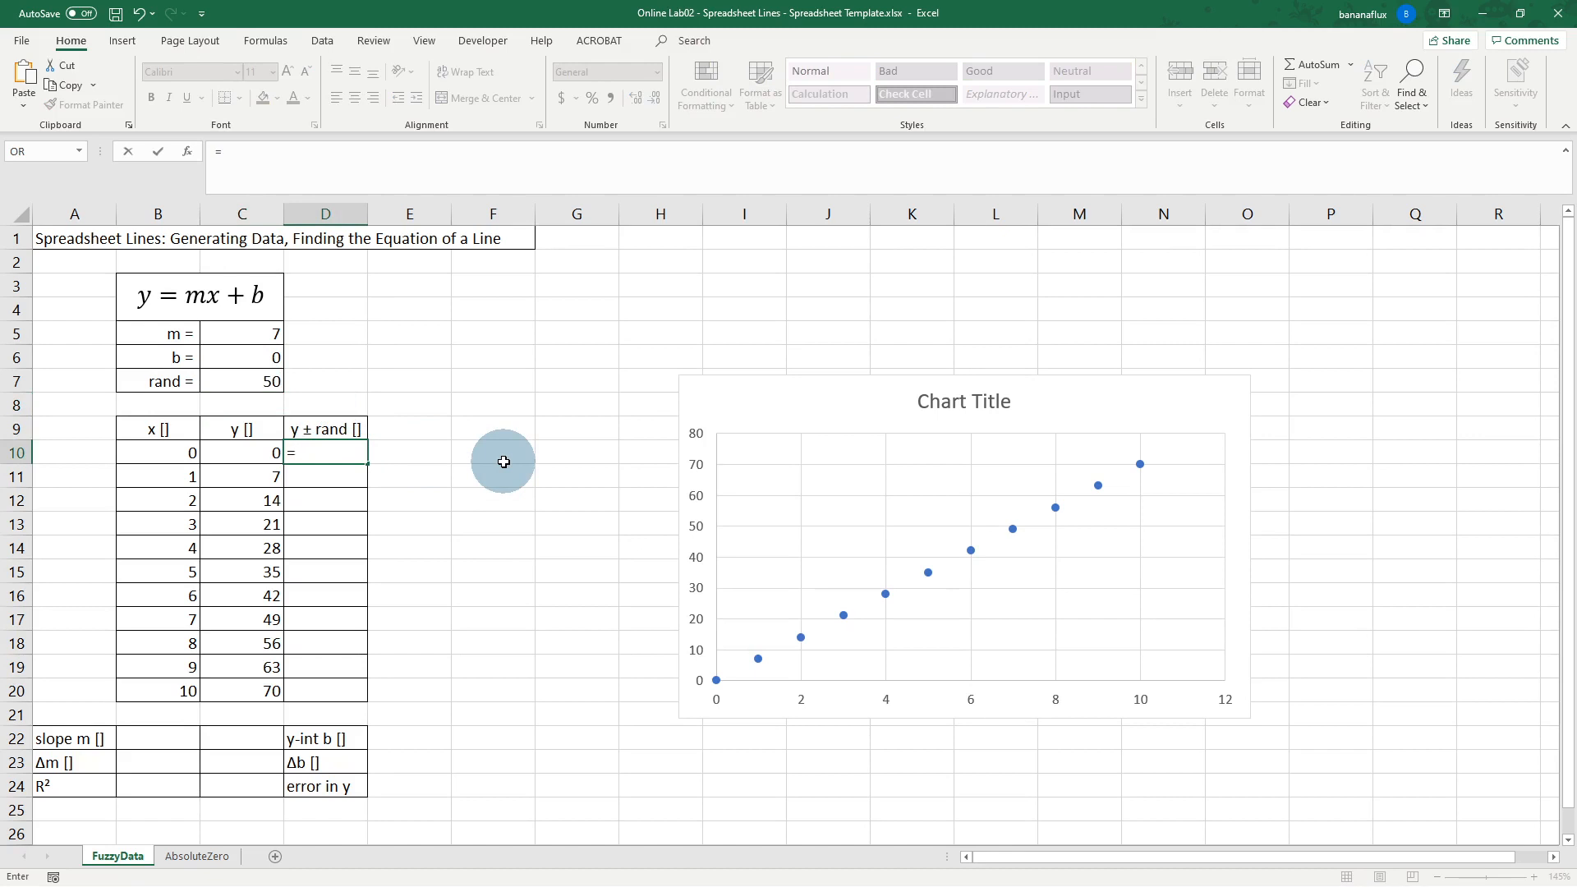
text(r)
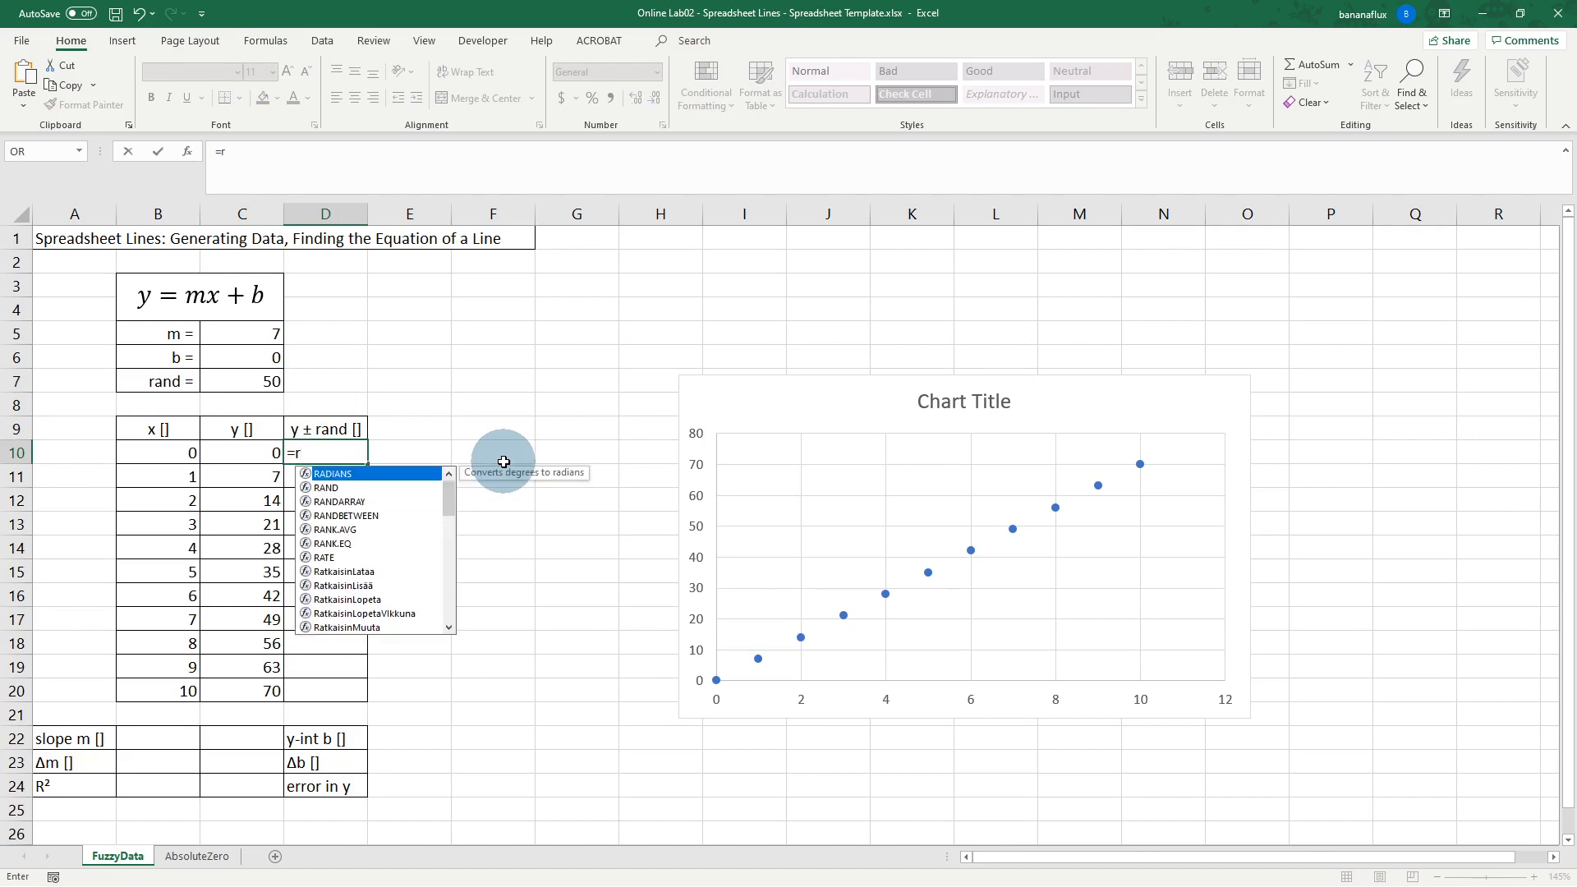
key(BackSpace)
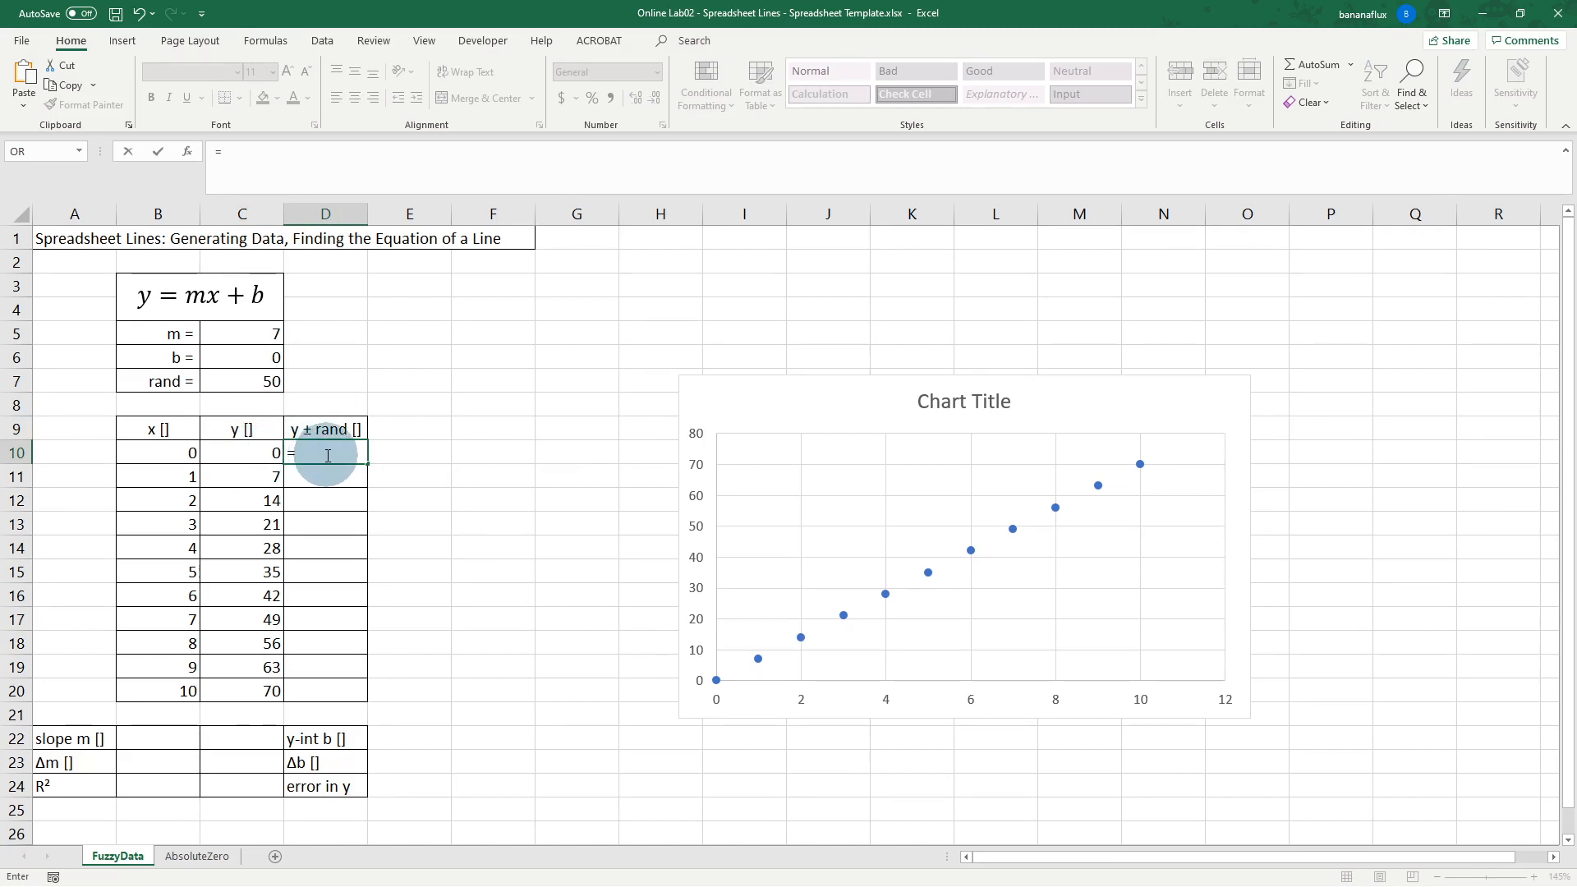
click(251, 453)
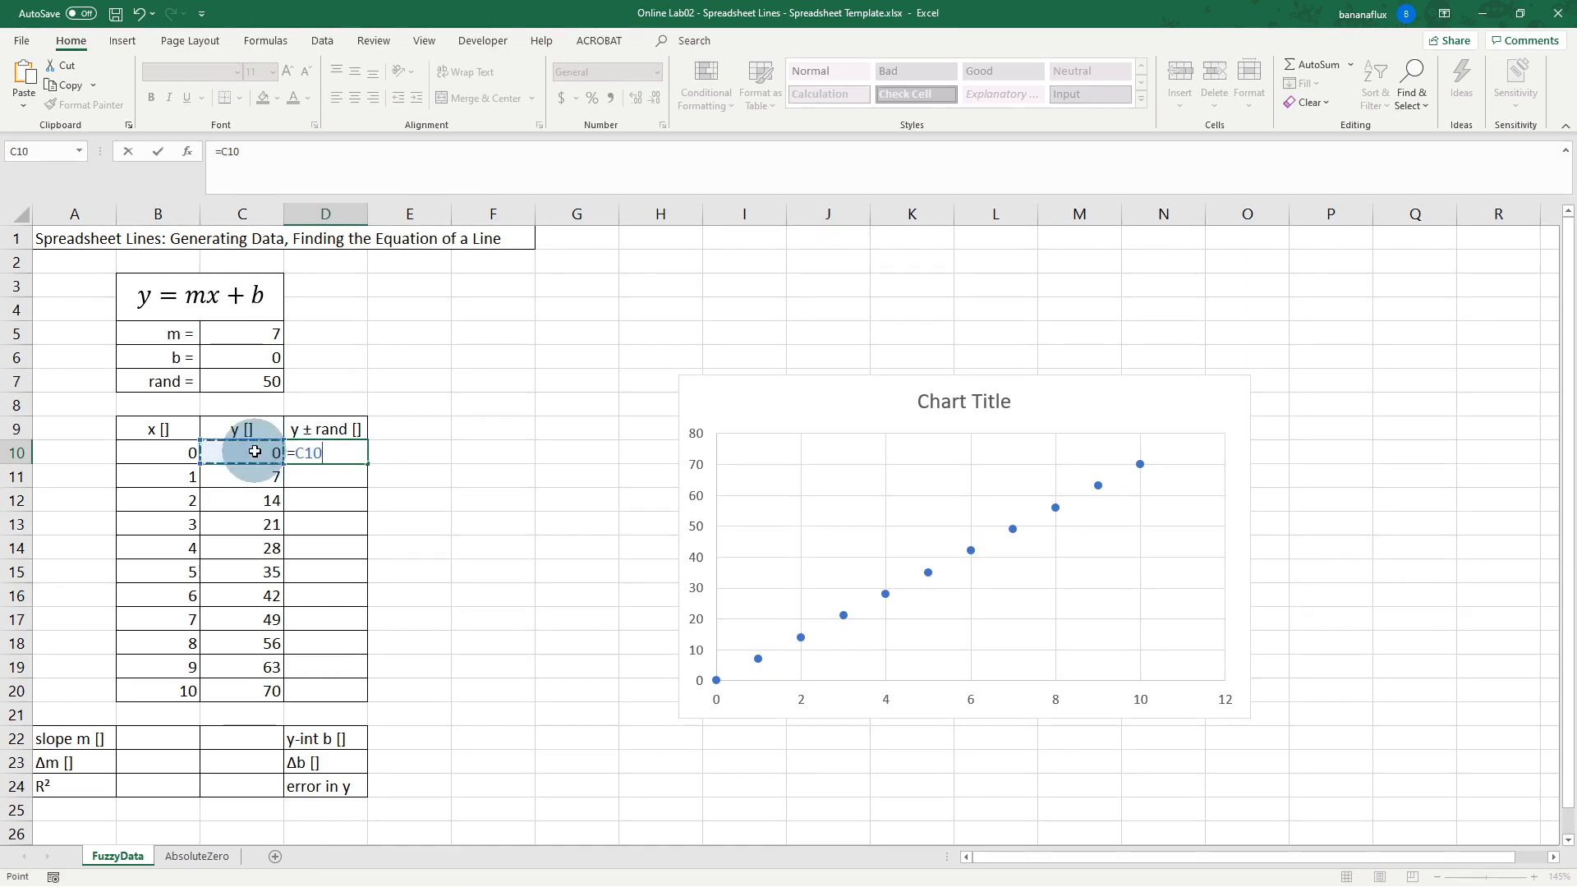
text(+randb)
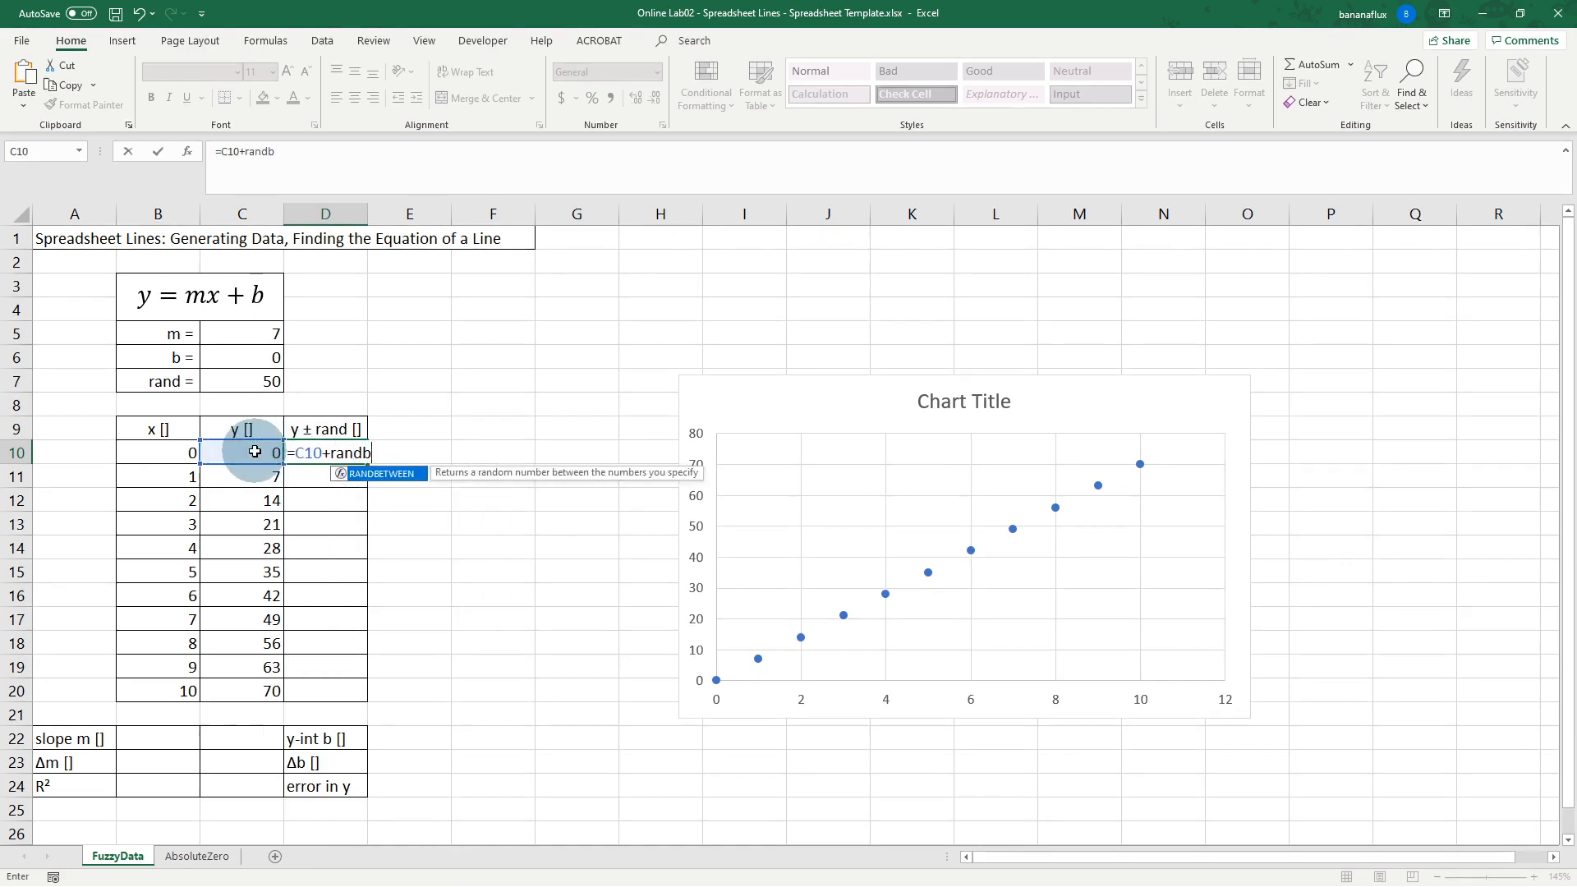
text(etween(-)
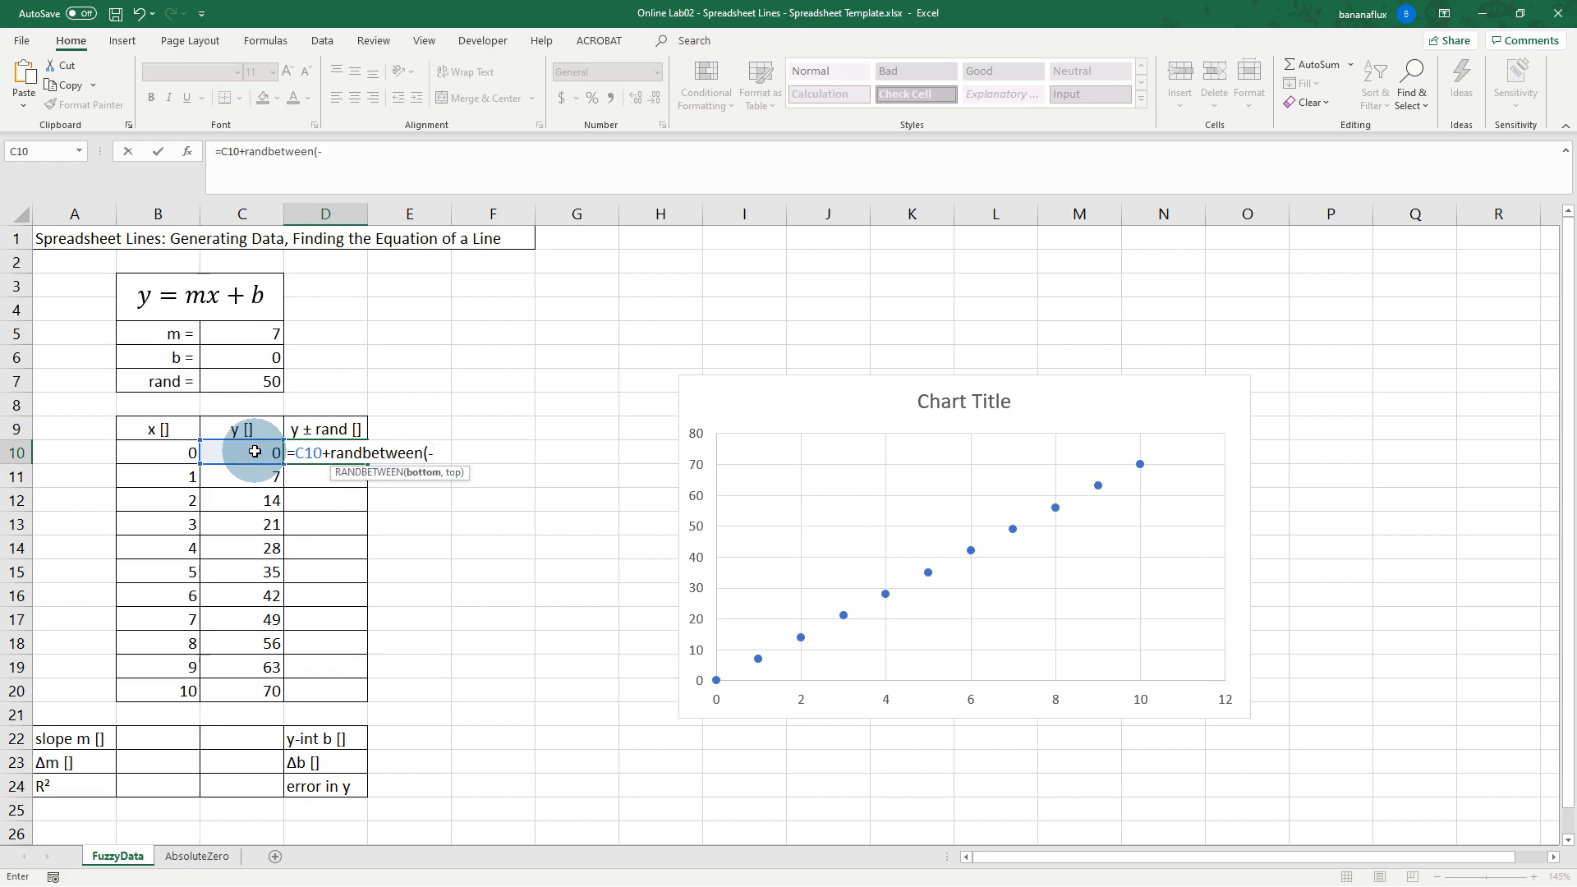
click(269, 379)
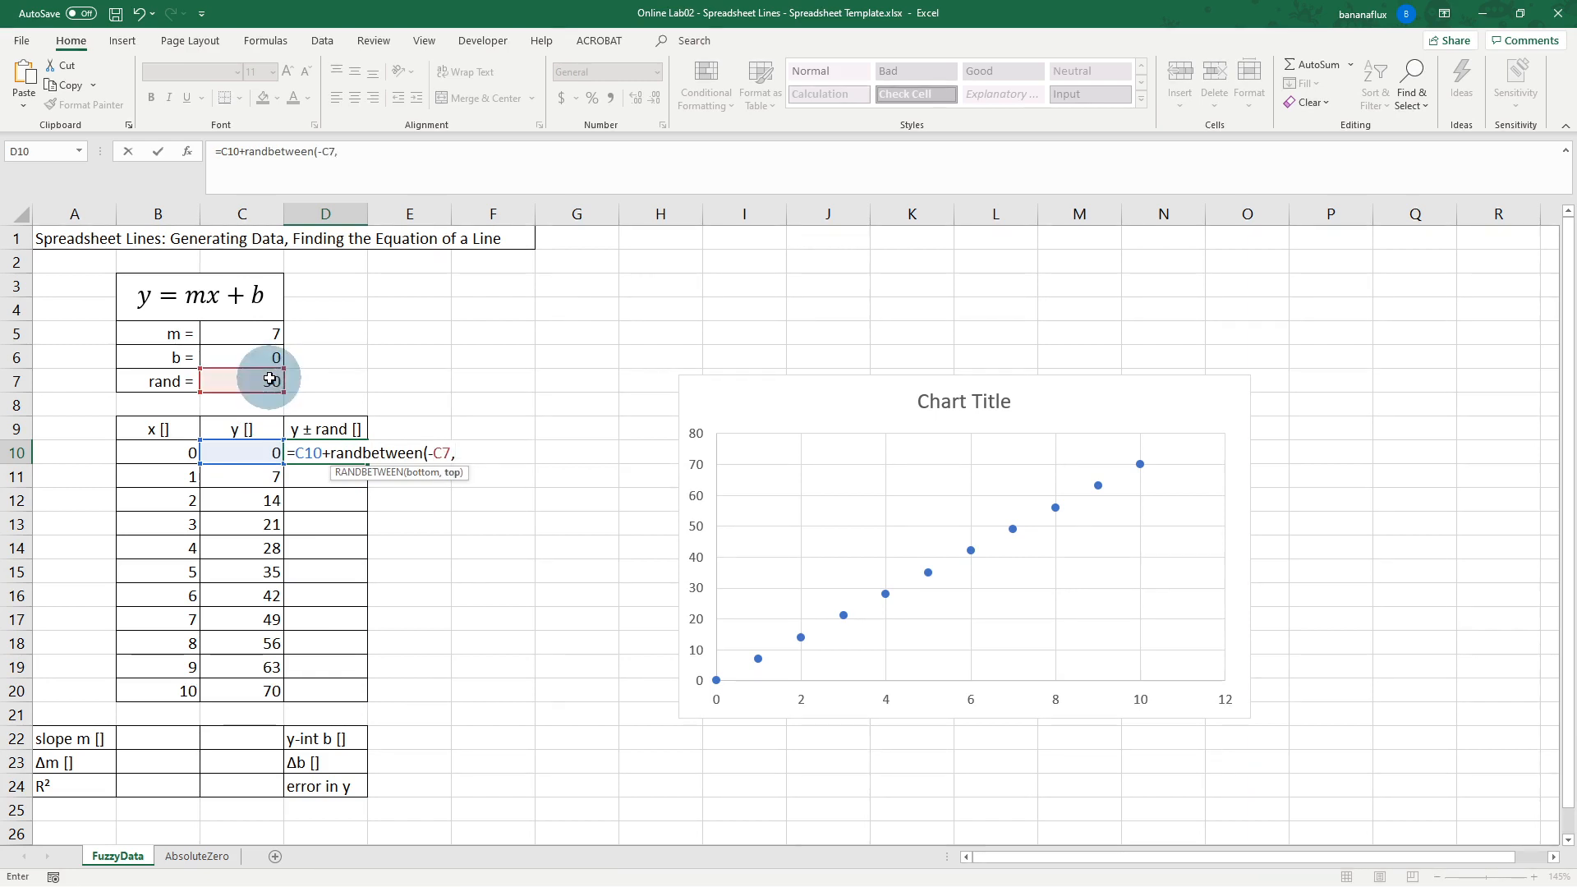
click(269, 379)
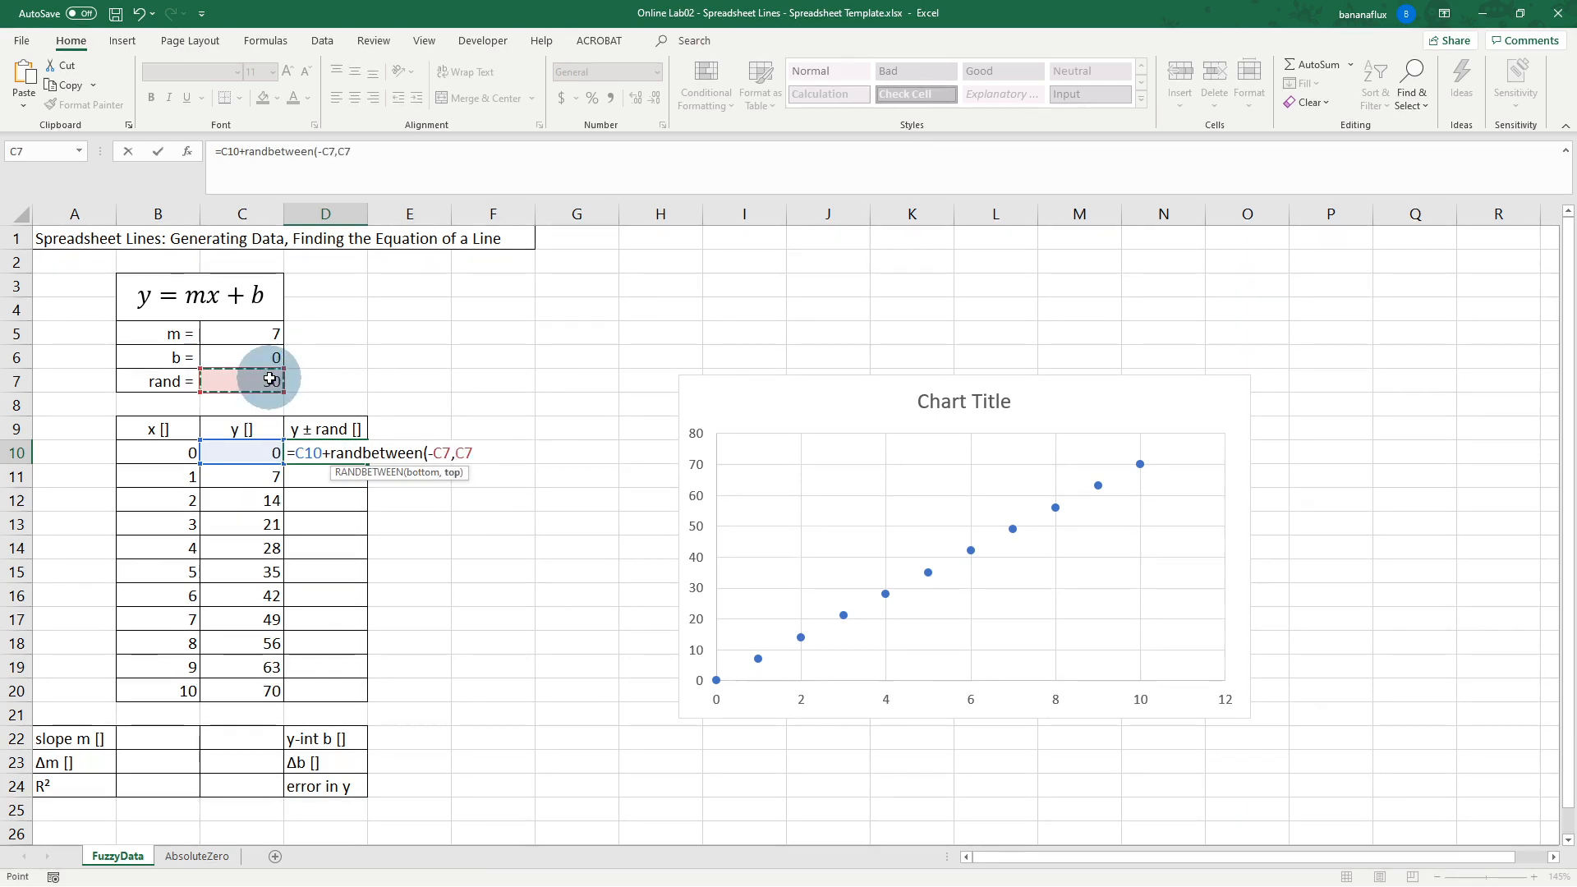
click(452, 452)
key(F4)
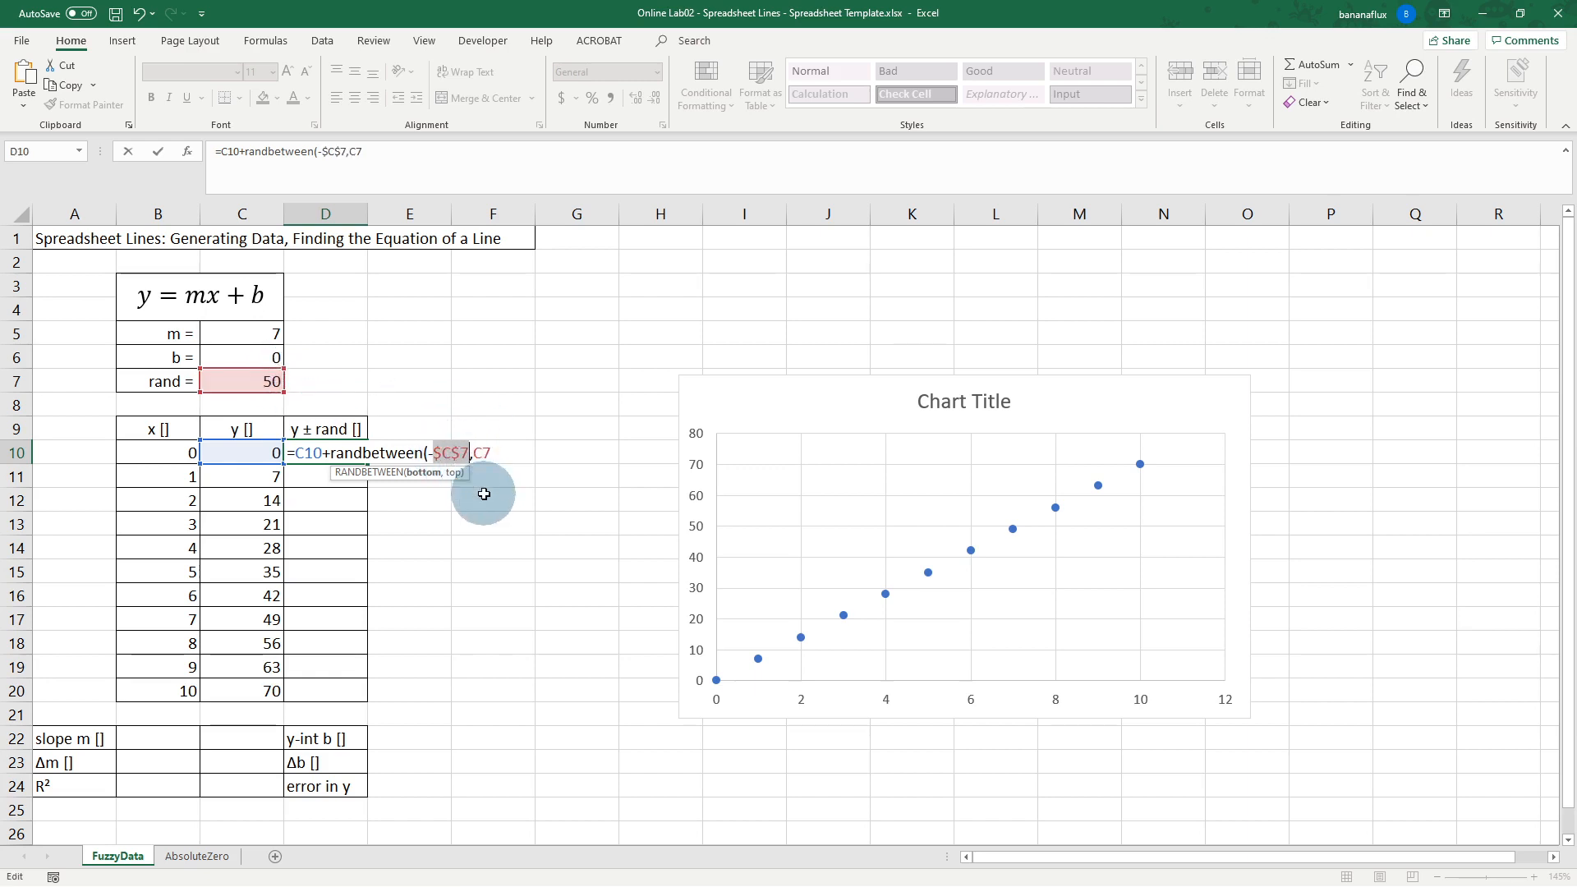
click(482, 449)
key(F4)
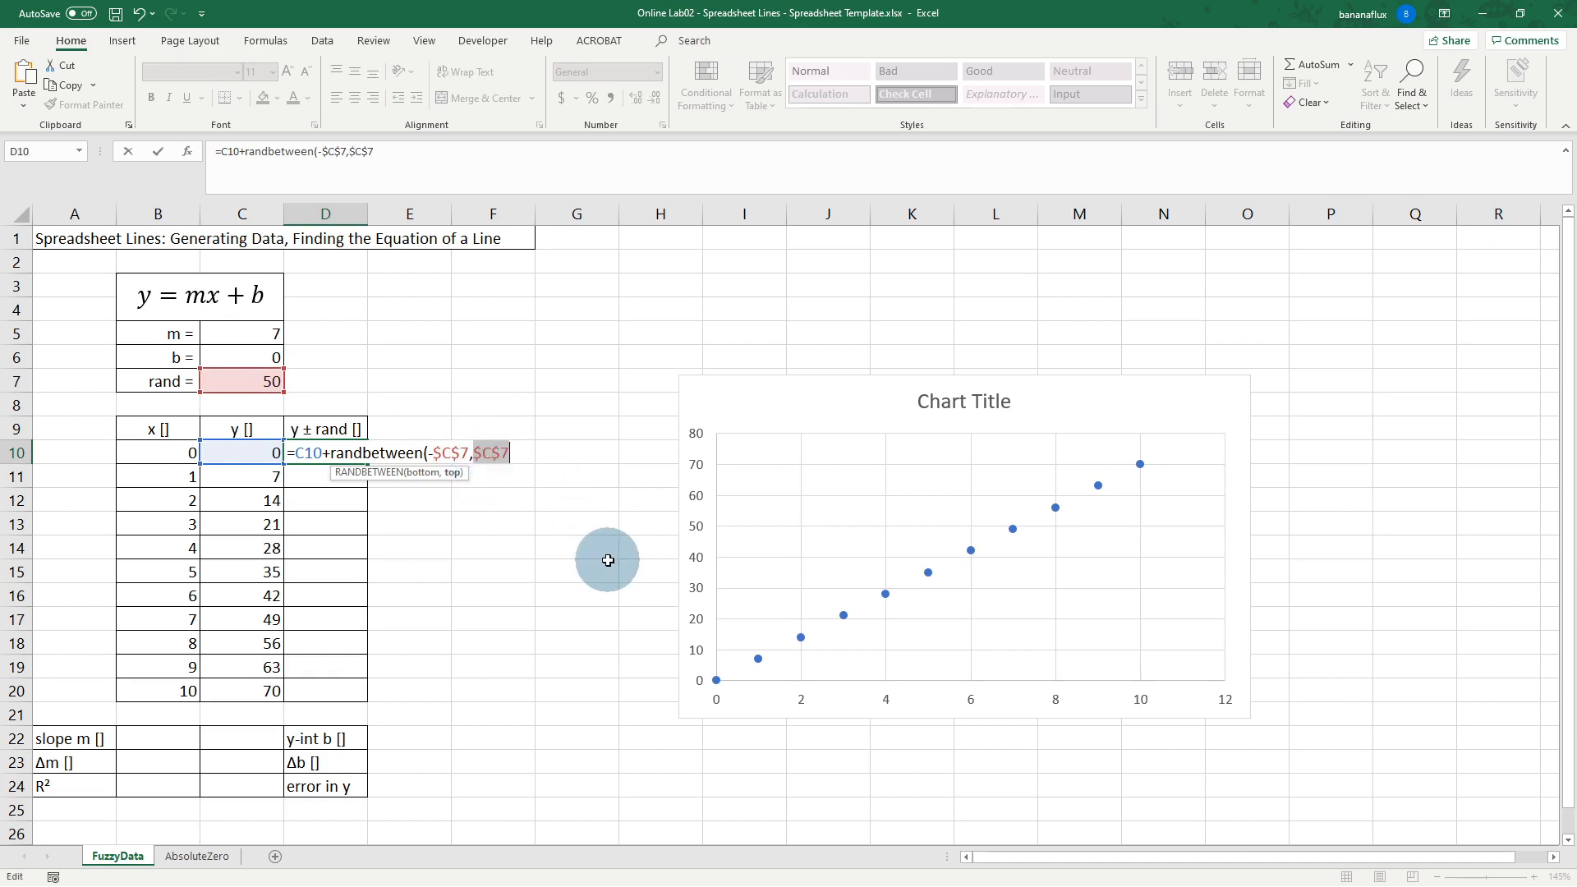
text()/10)
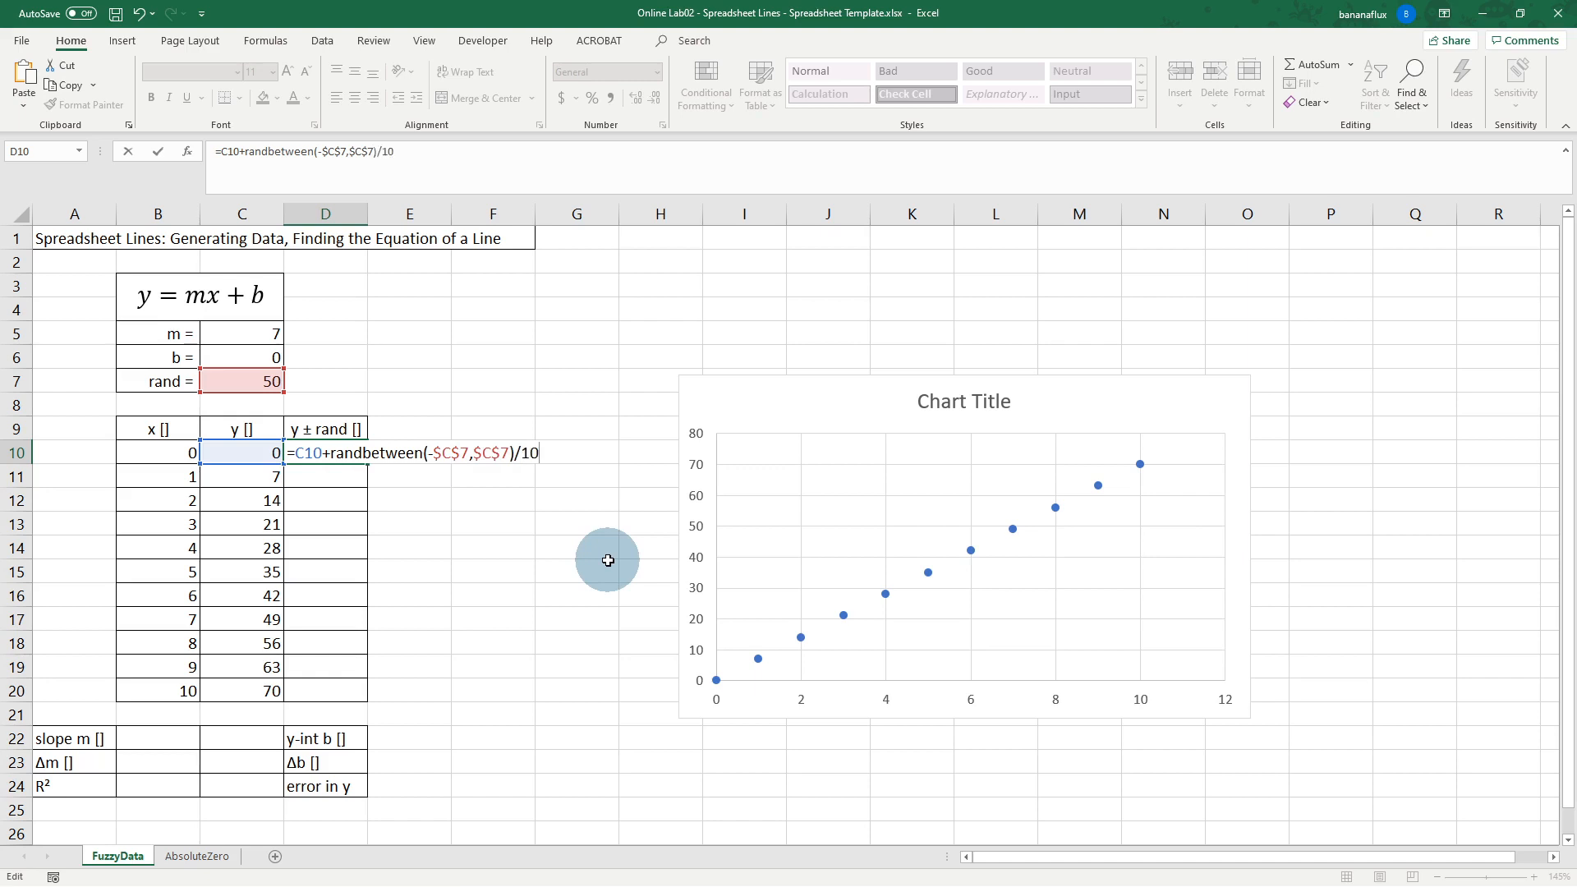
key(Return)
Step: Fill the D10 formula down through D20
click(337, 451)
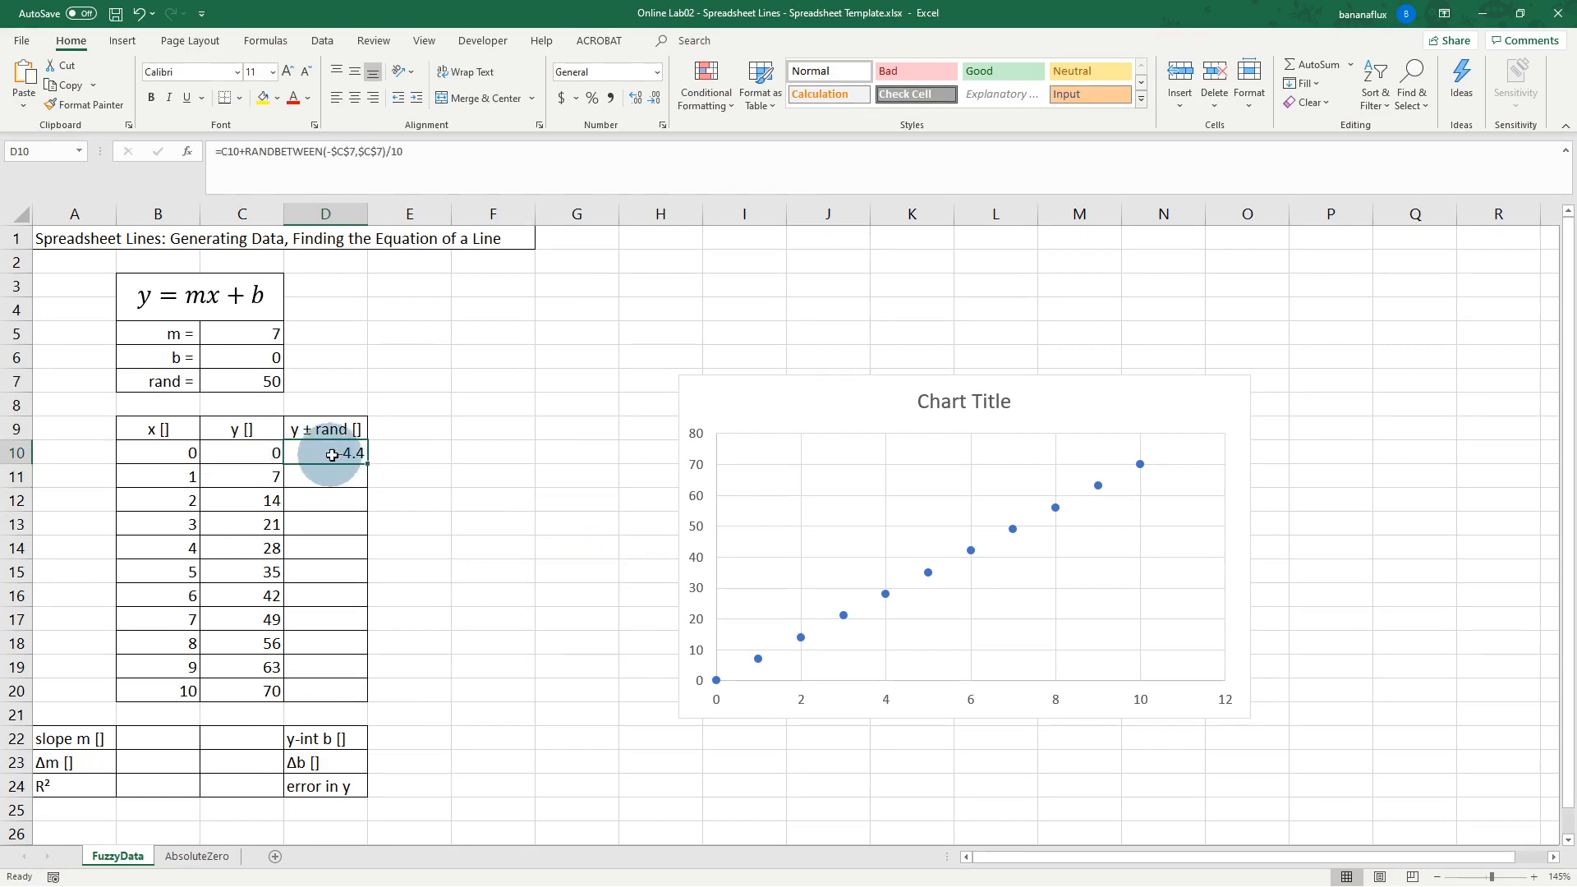
drag(368, 465, 370, 704)
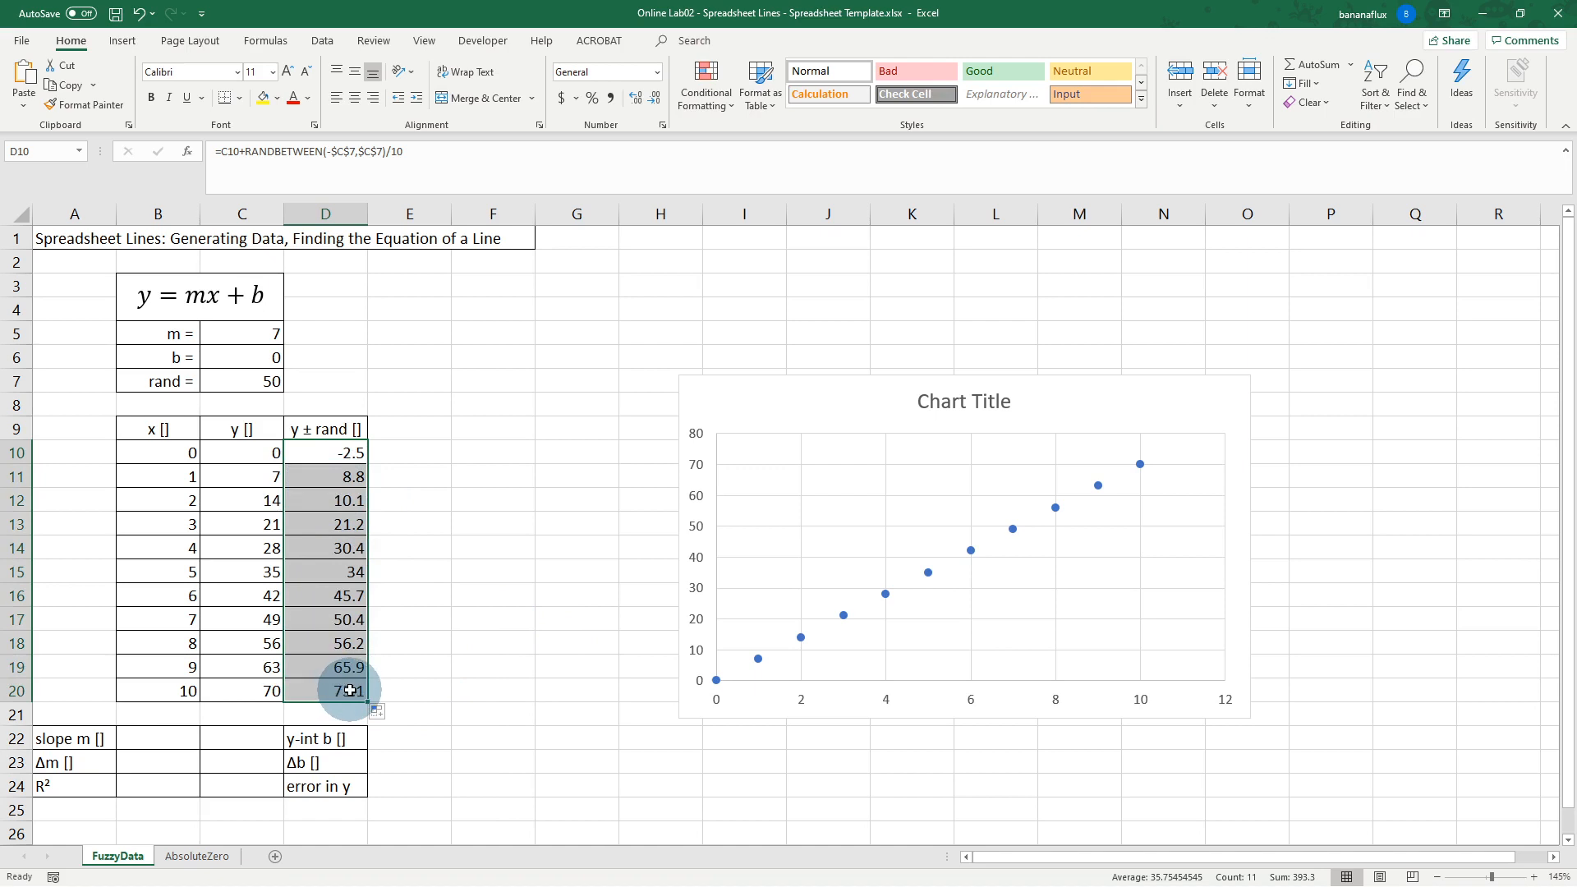
mouse_move(762, 657)
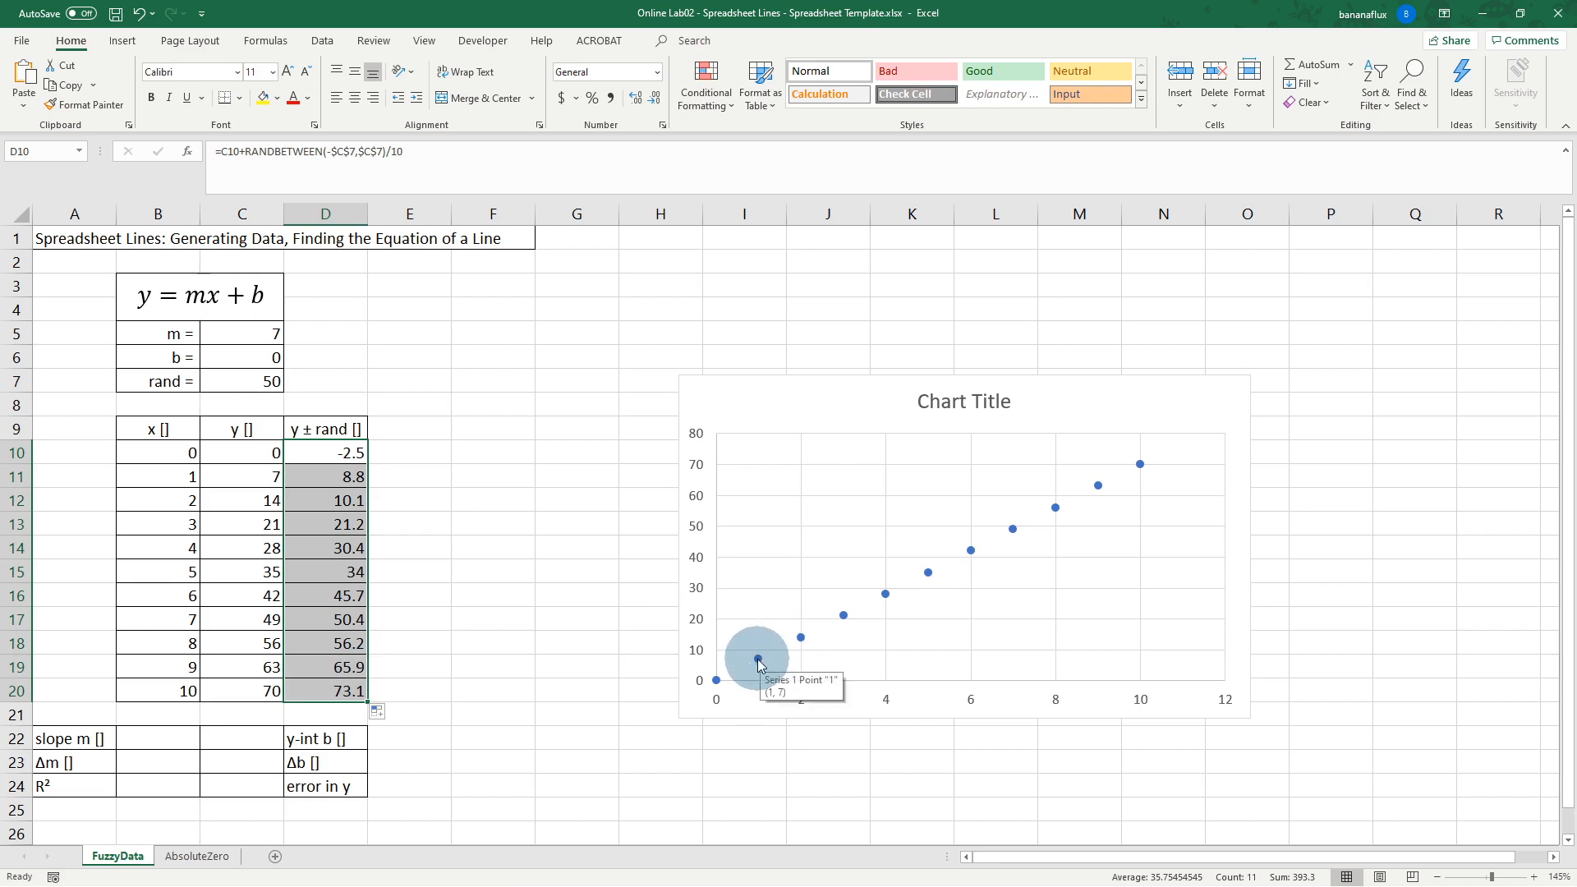
Step: Change the chart series' Y values to the y ± rand range D10:D20
click(759, 660)
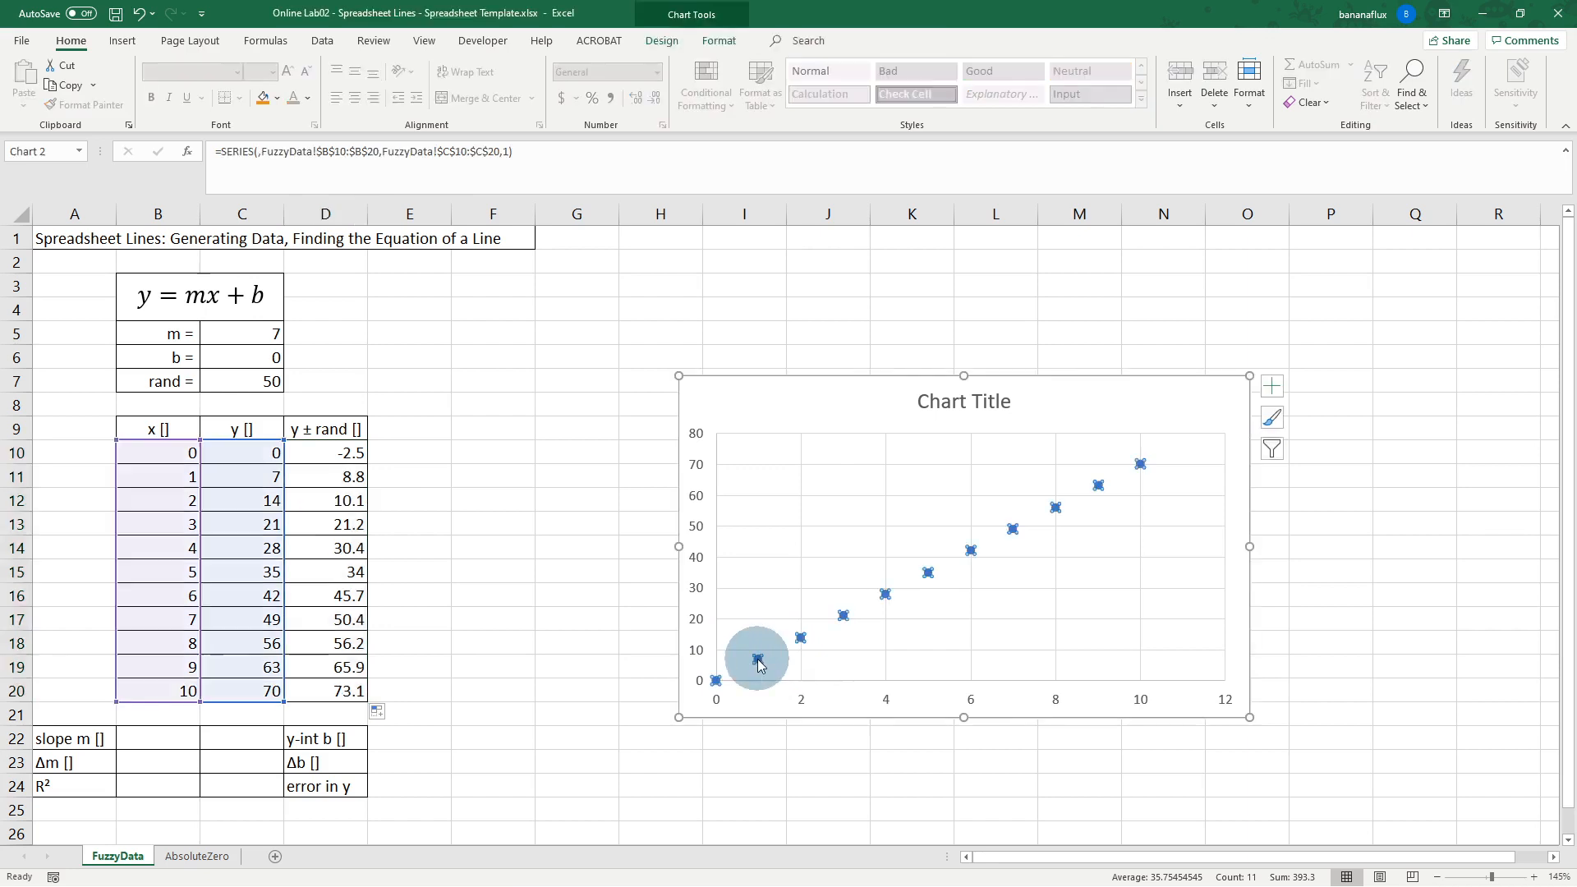
right_click(931, 579)
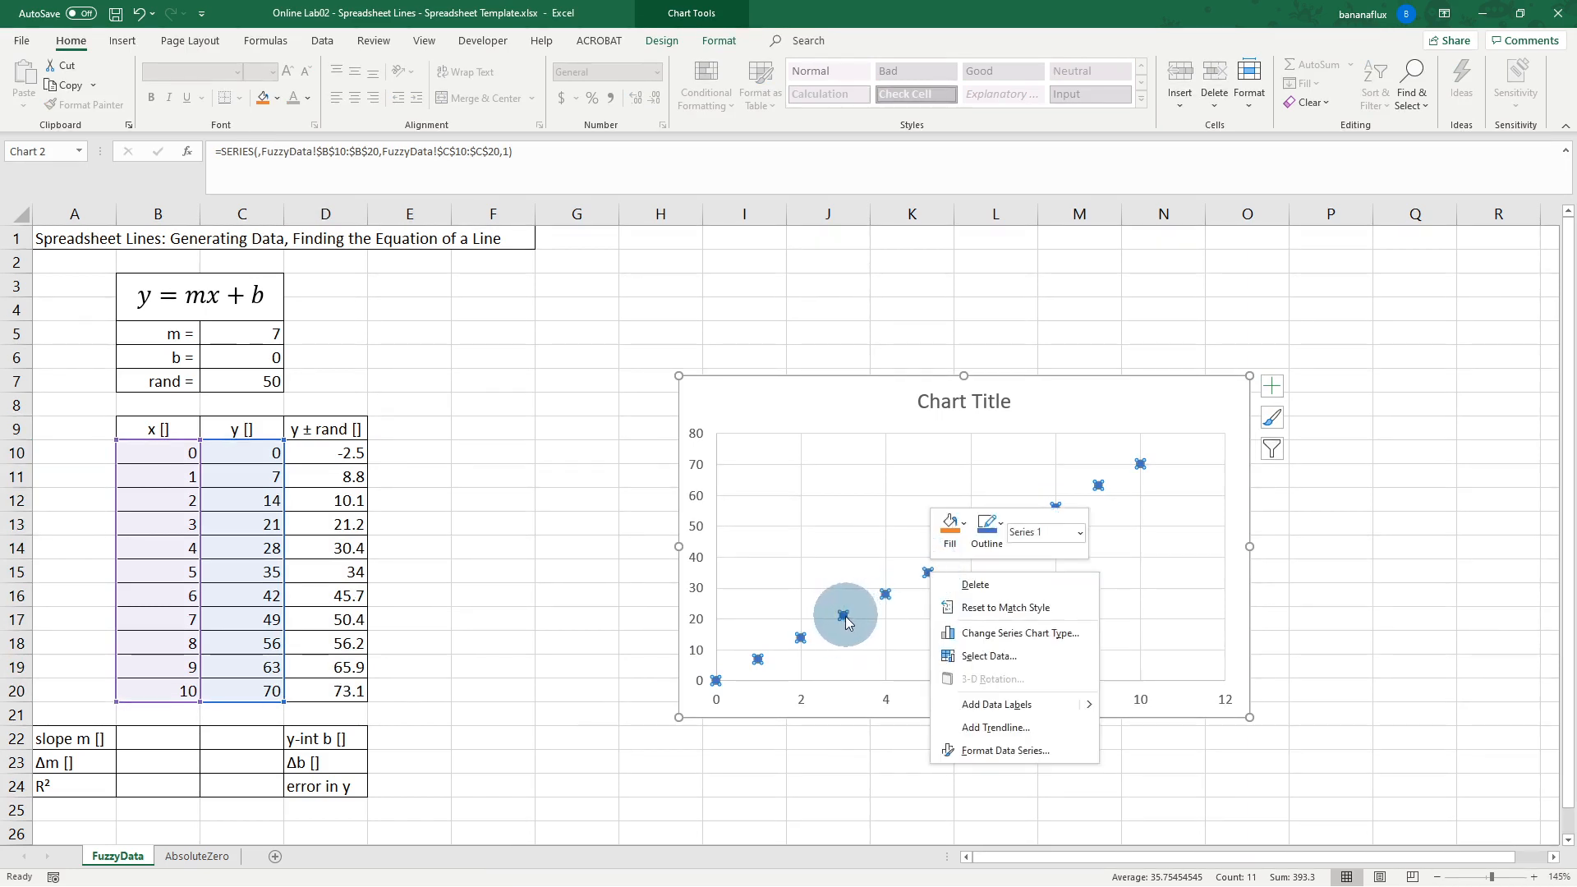
right_click(886, 594)
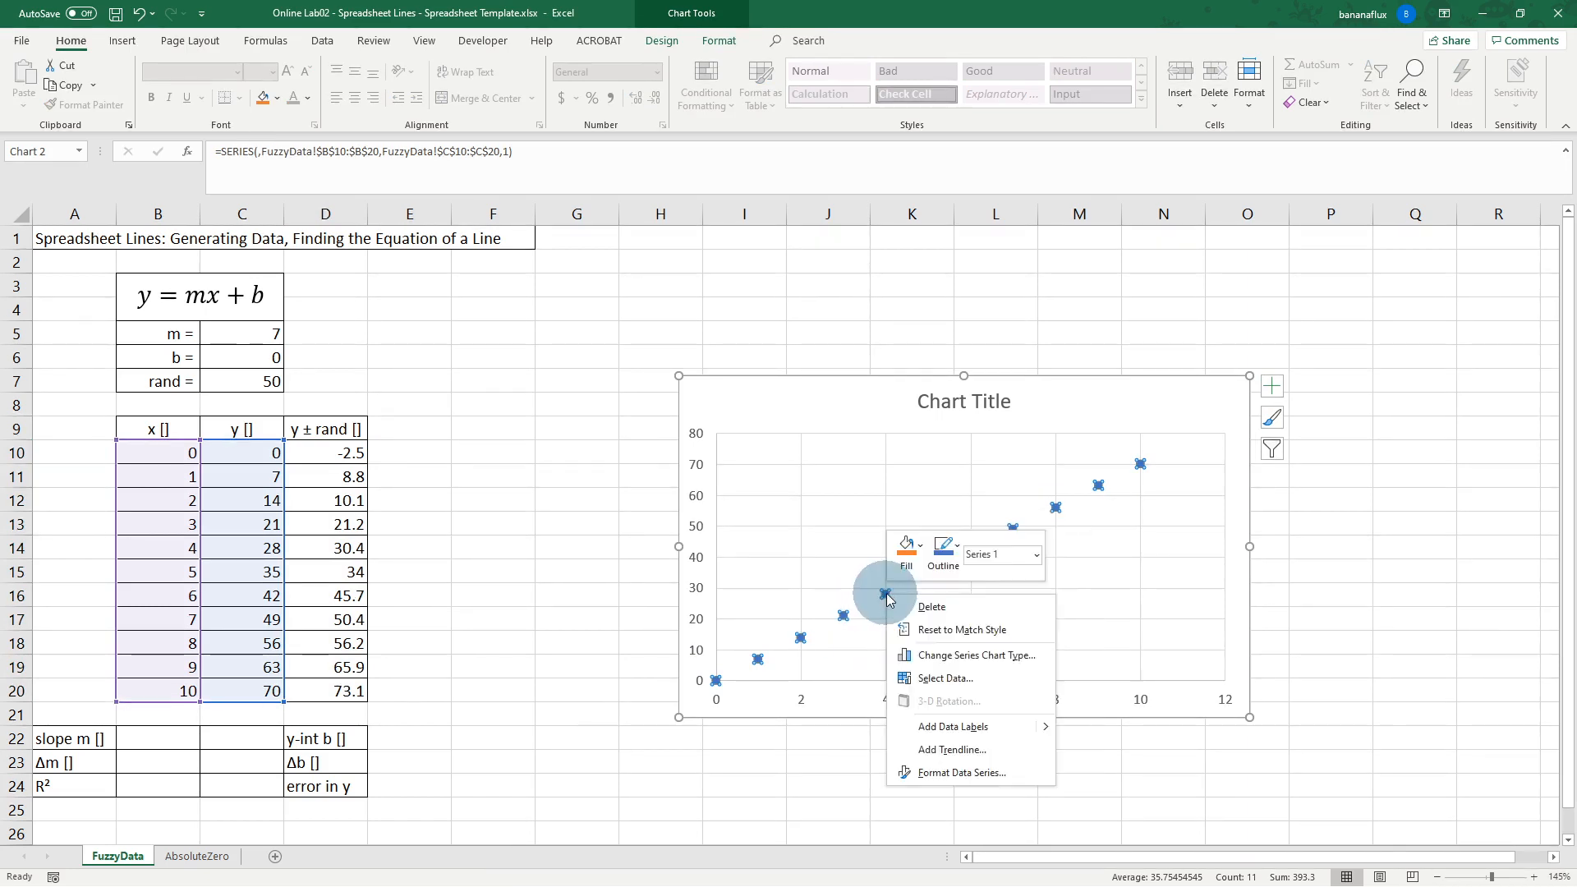
click(940, 678)
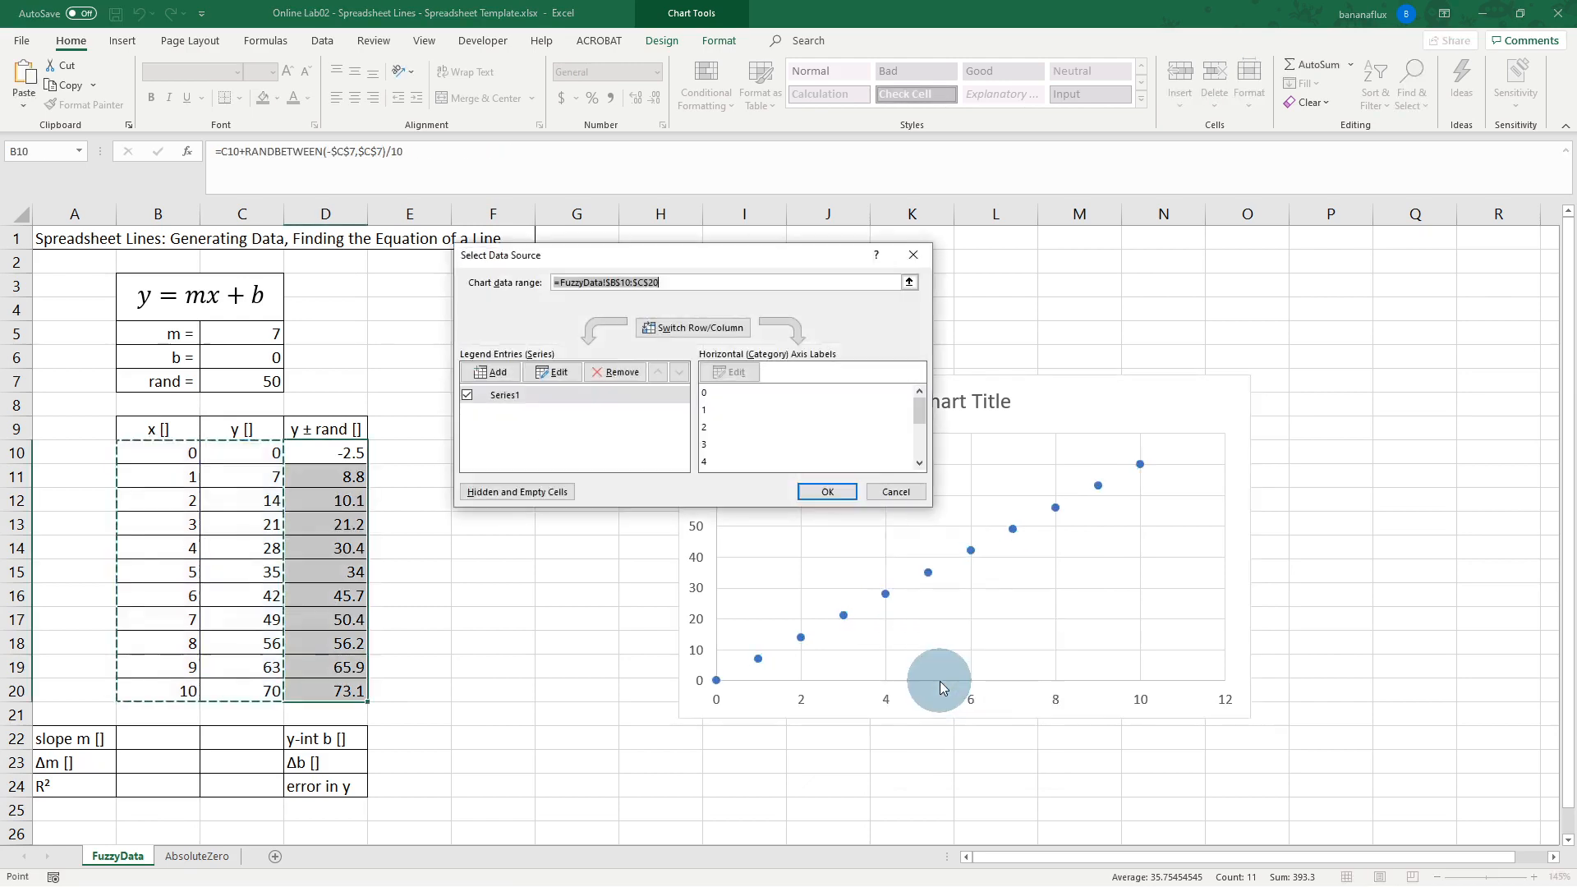
click(546, 386)
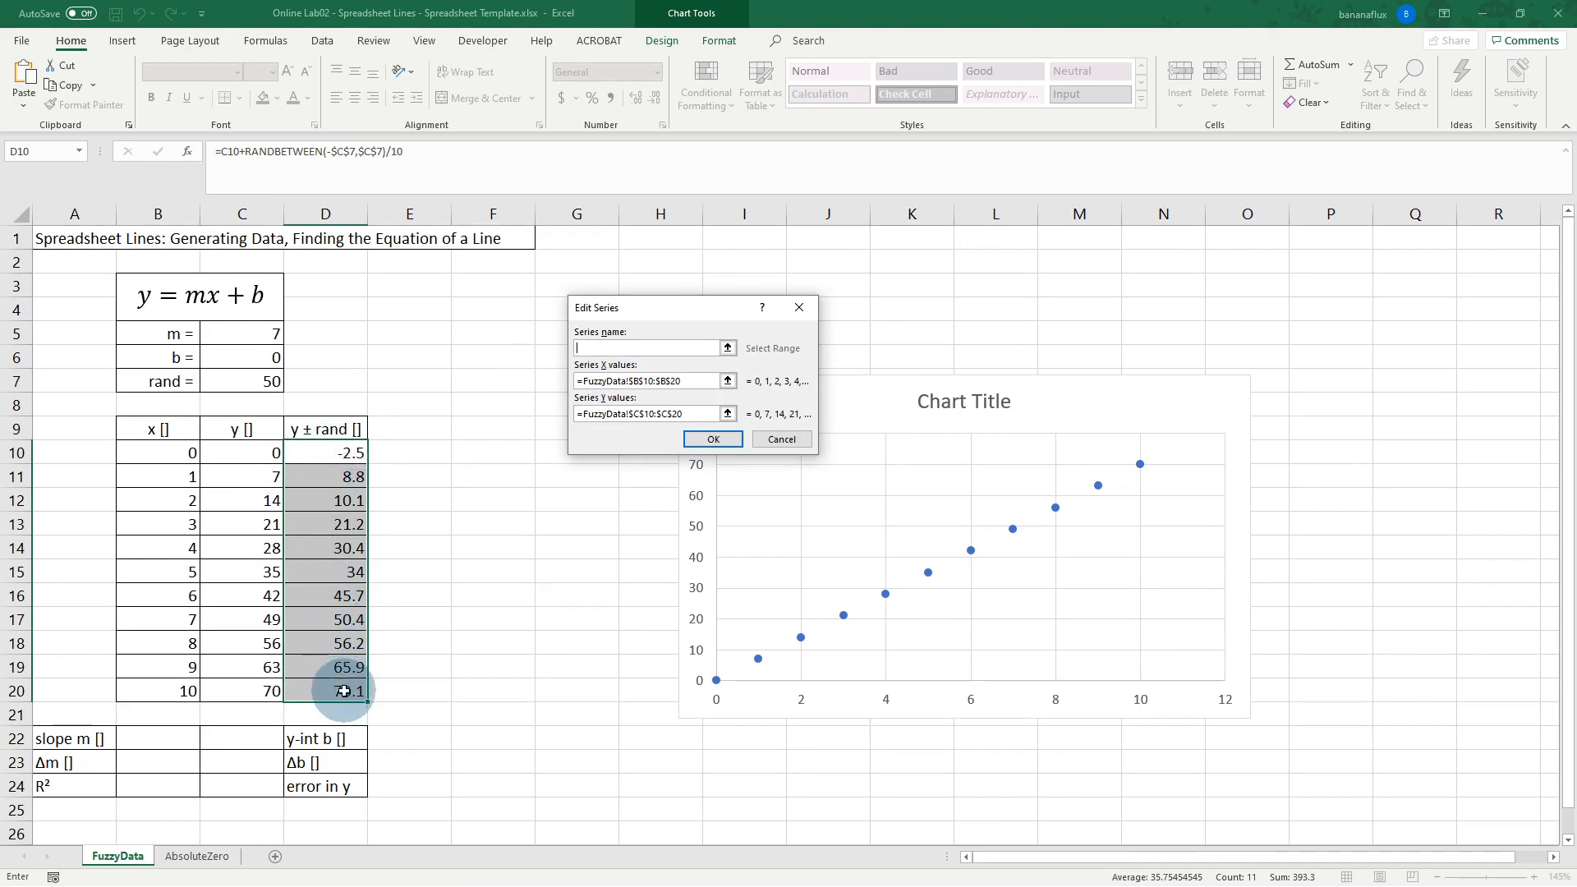
click(728, 414)
drag(336, 449, 328, 689)
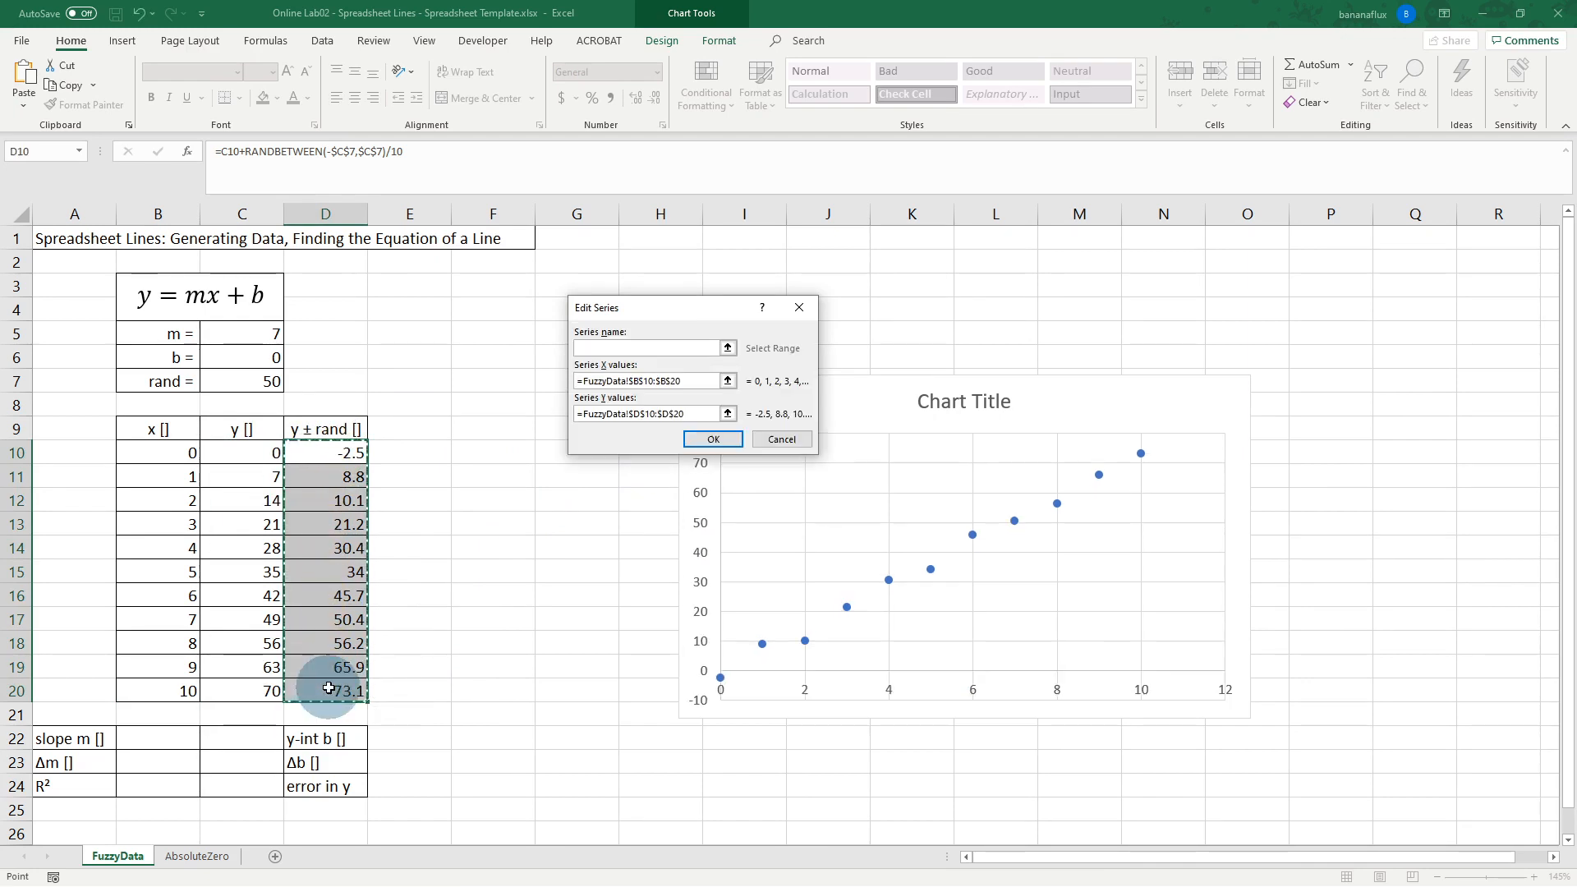
click(712, 439)
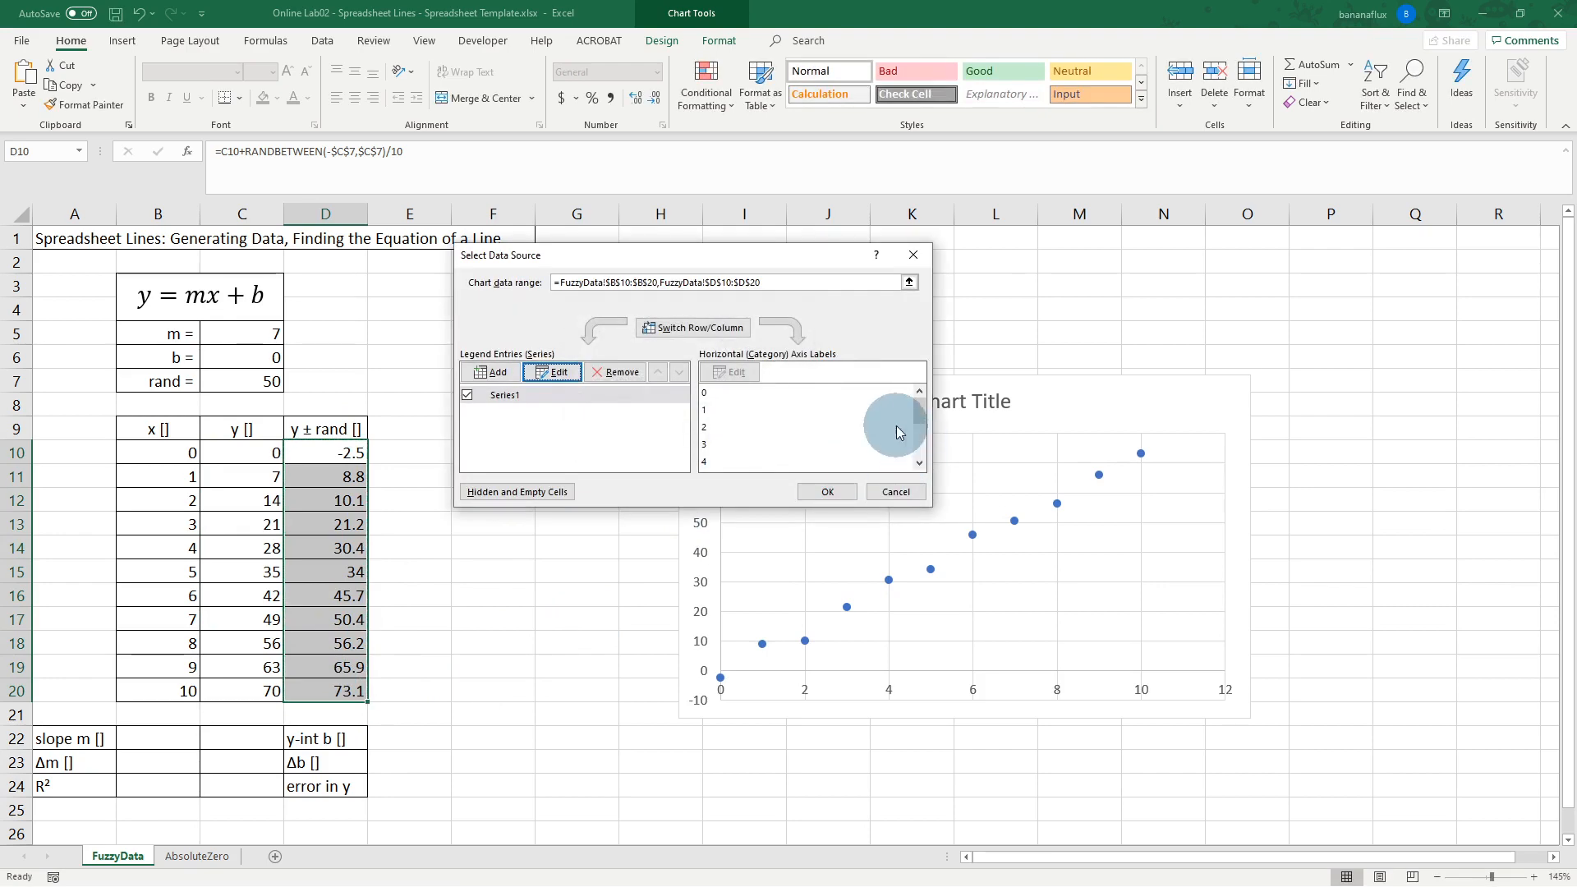
click(830, 493)
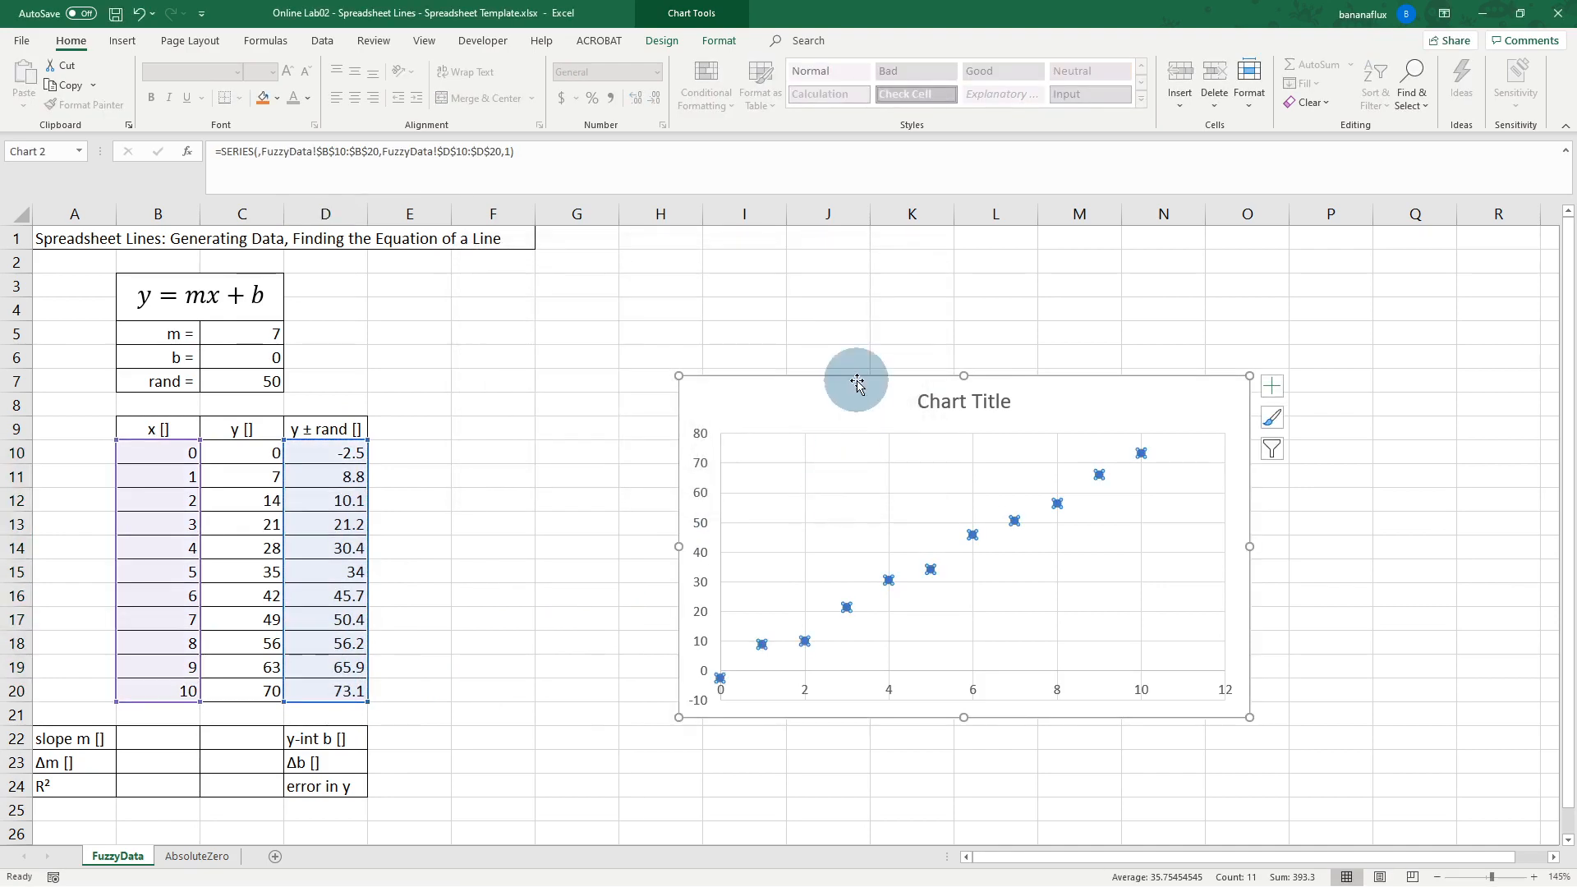
Step: Move the chart next to the table and retitle it 'Fuzzy Data!'
drag(855, 379, 580, 370)
click(715, 599)
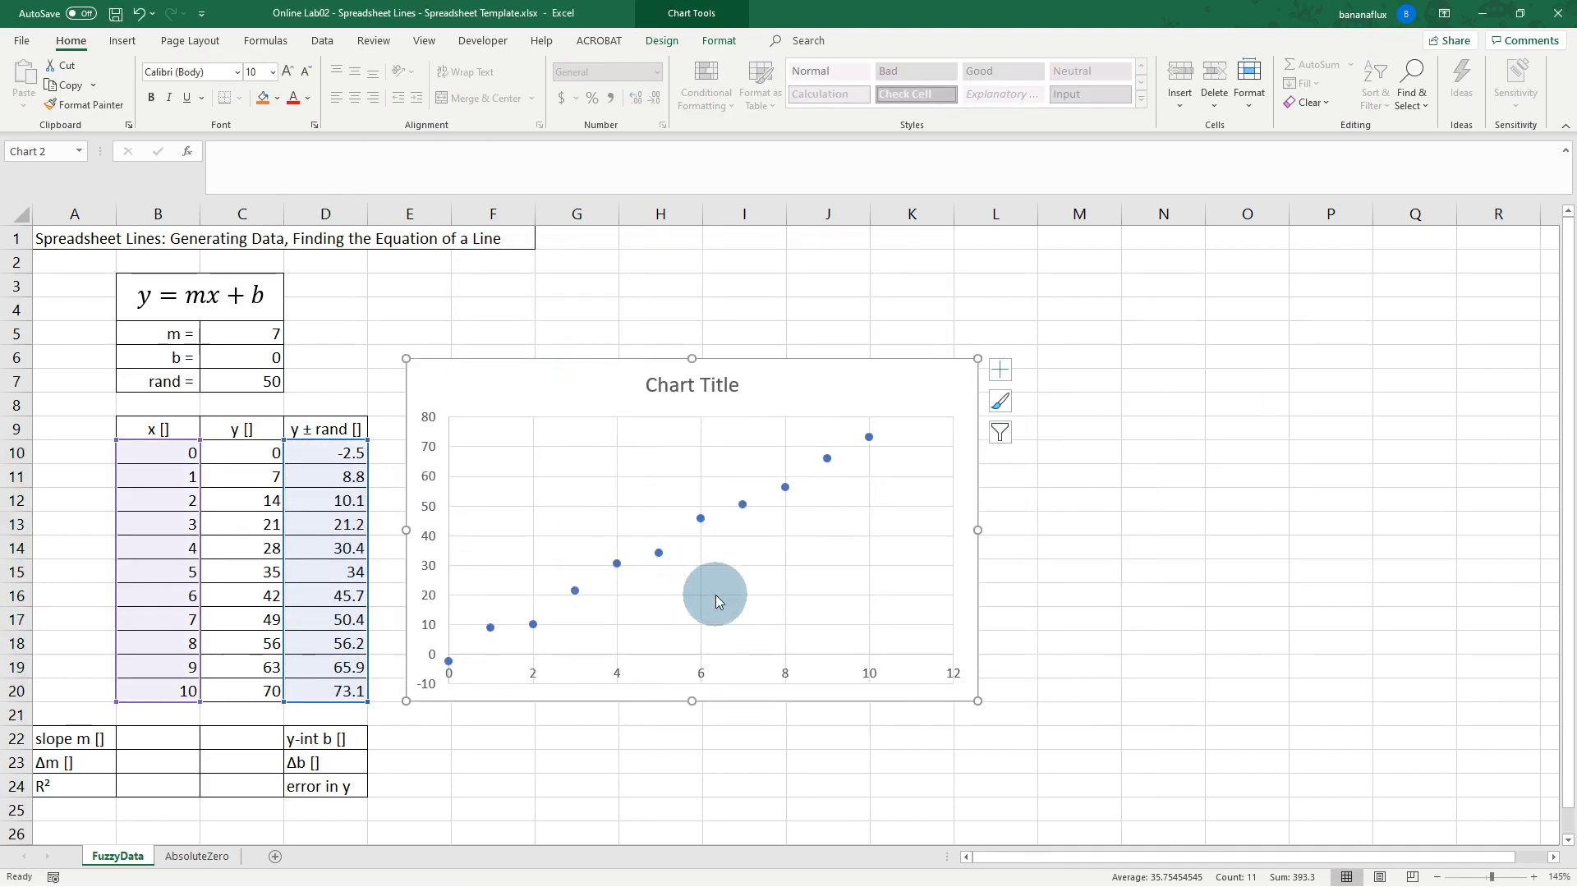
click(687, 387)
click(685, 382)
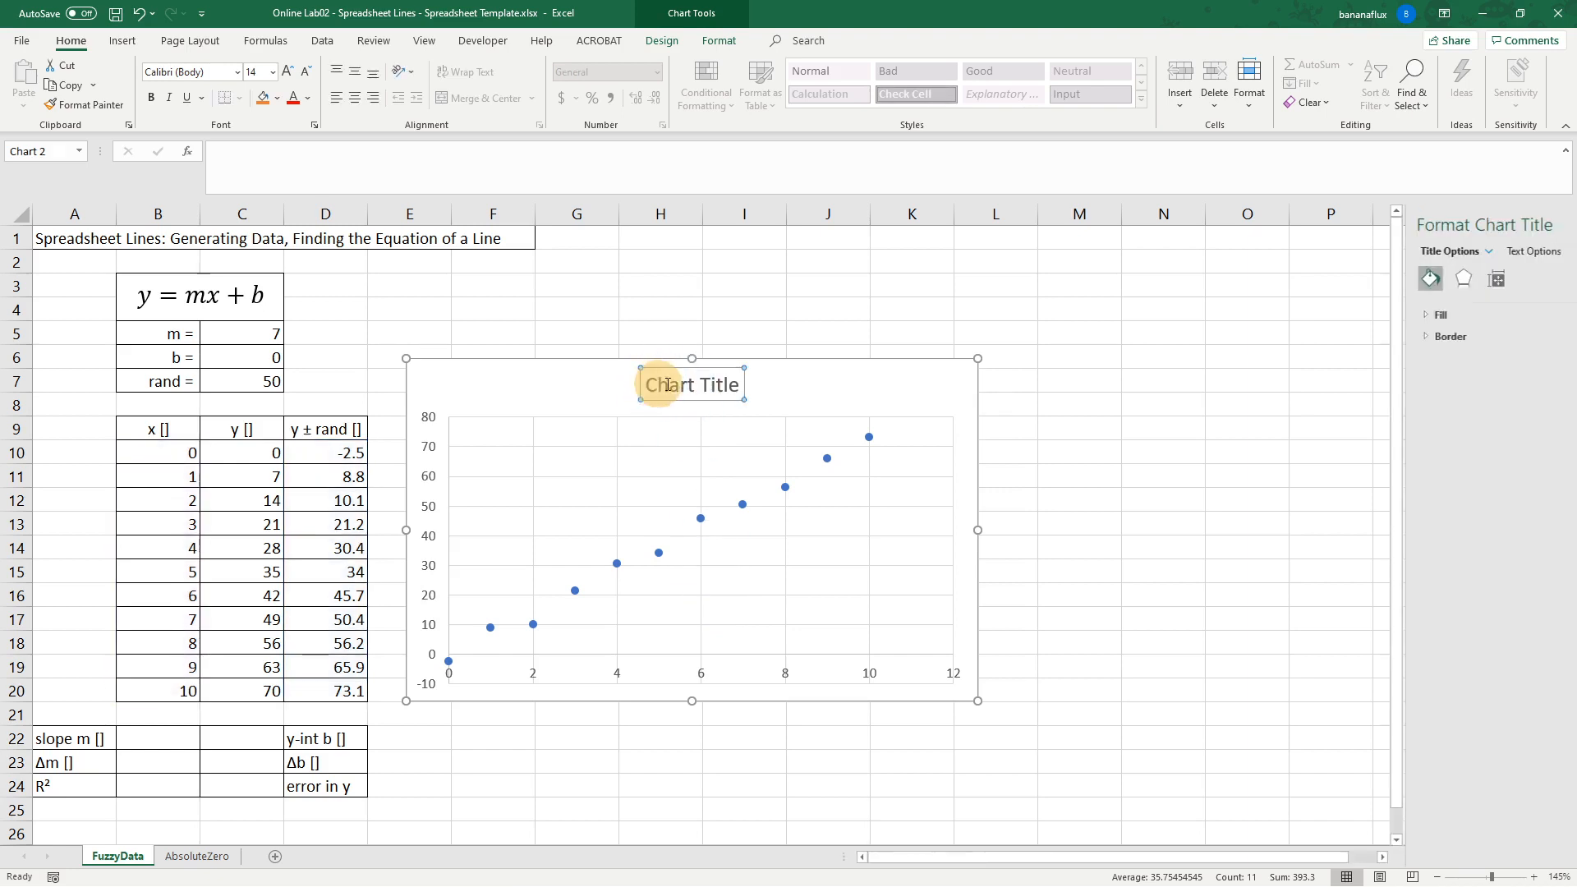
triple_click(739, 384)
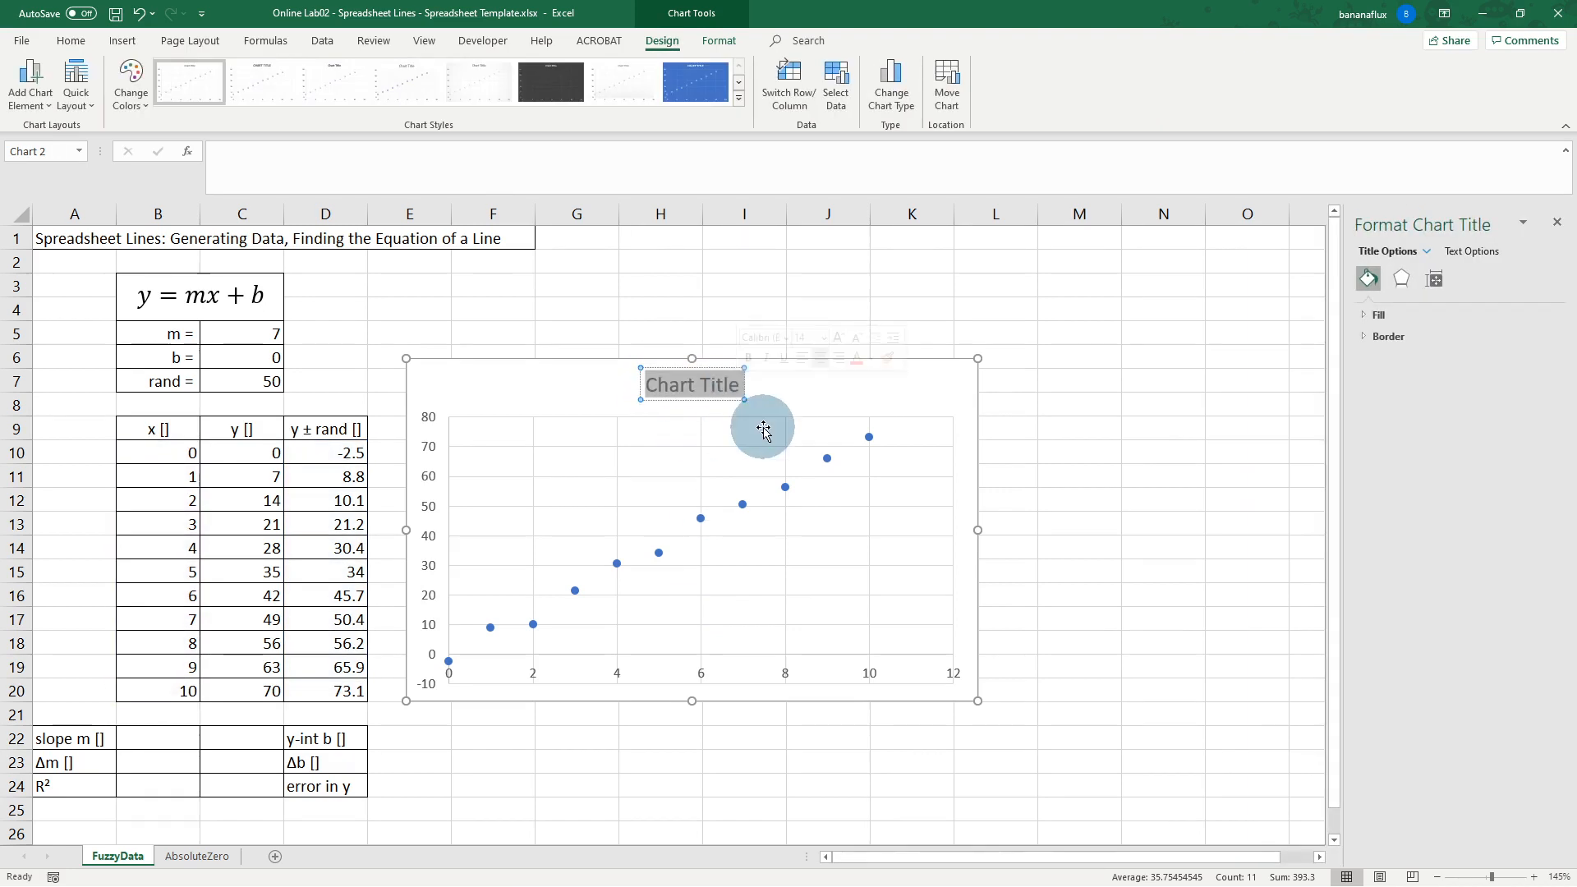
text(Fuzzy Data!)
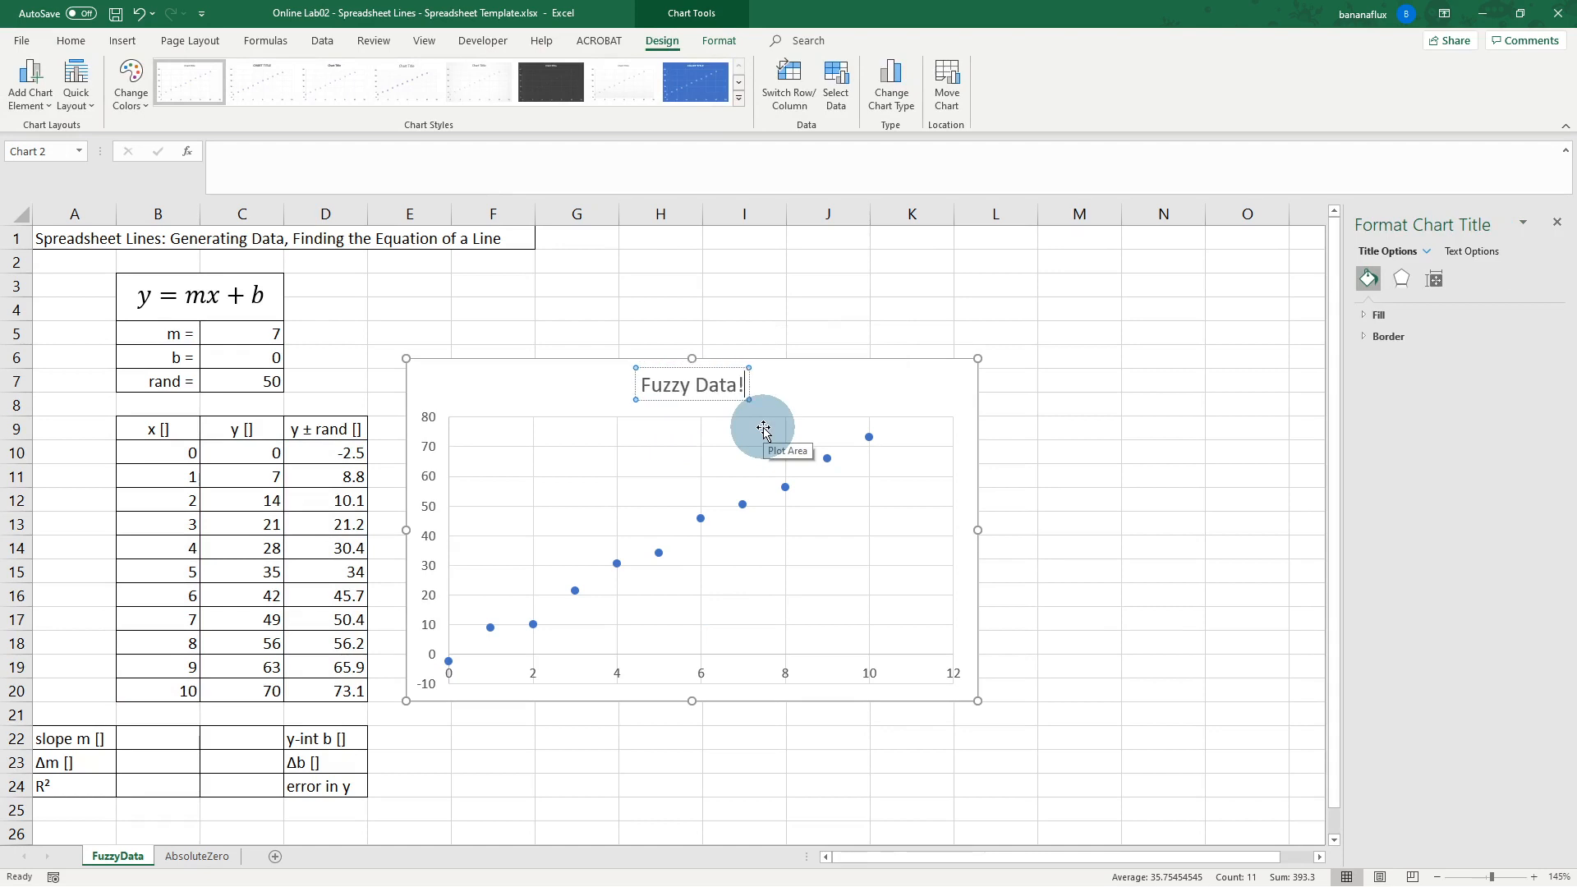
click(562, 384)
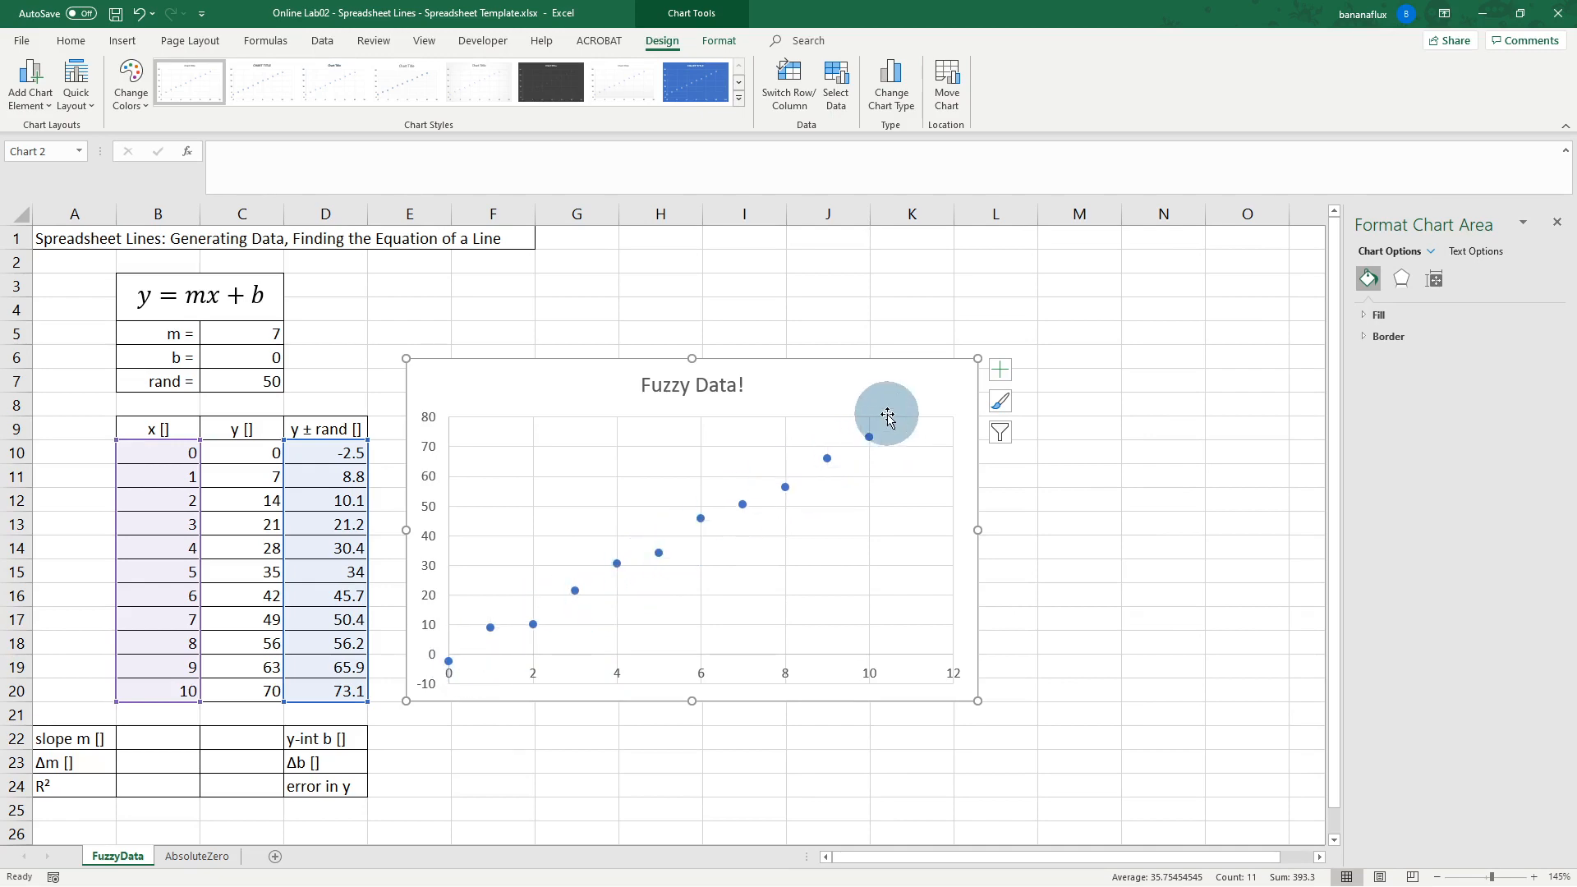
drag(559, 390, 578, 395)
click(263, 381)
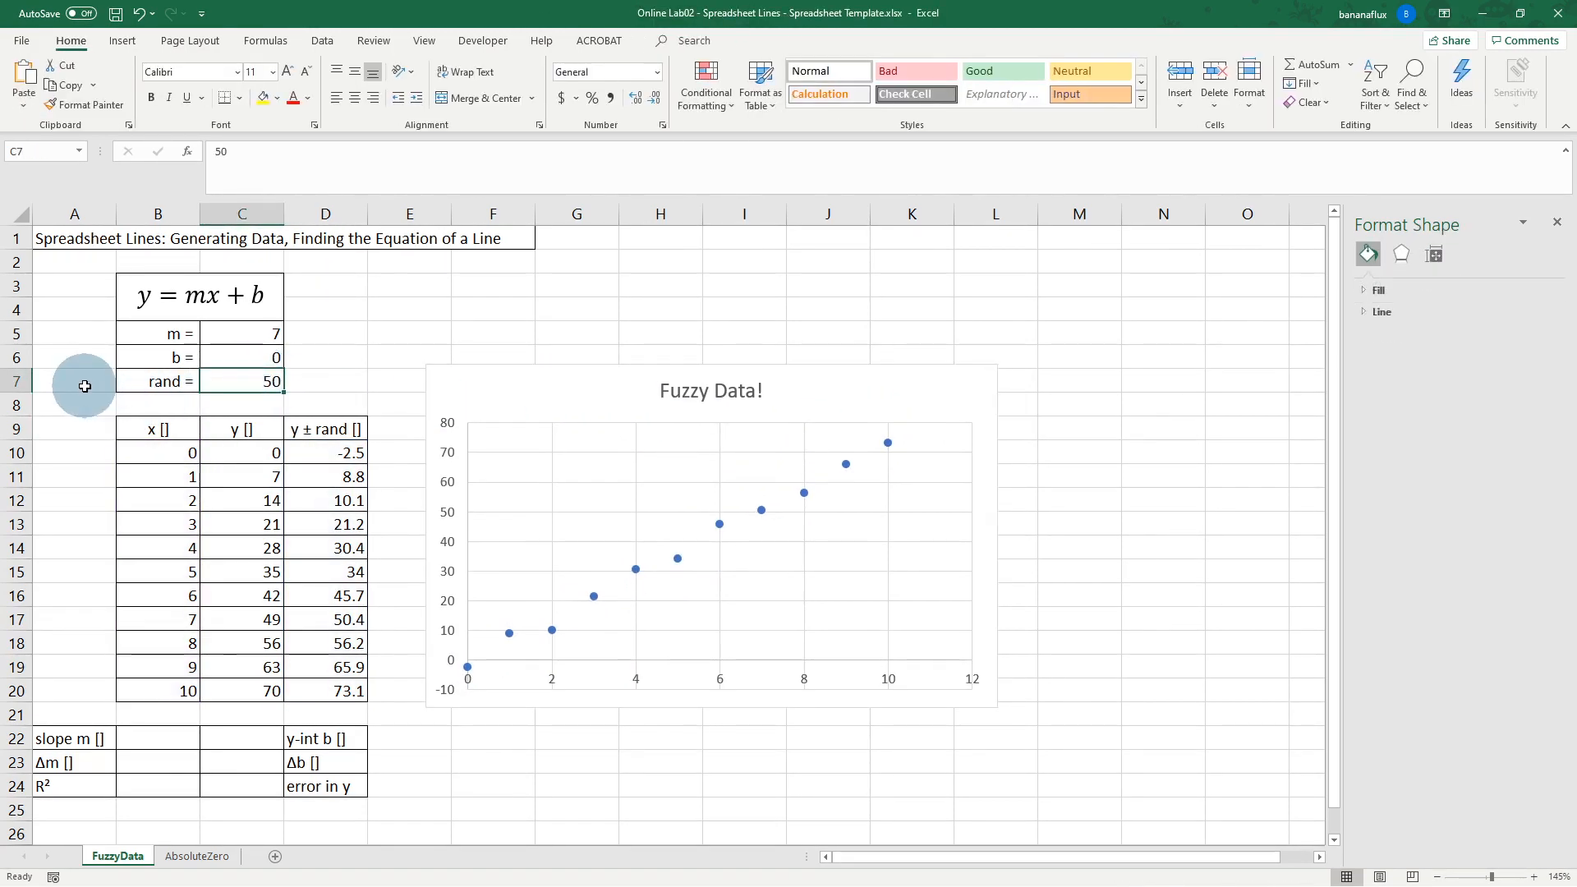
Step: Try rand values 100 and 200 in C7, restore 50, and move the chart right
text(100)
key(Return)
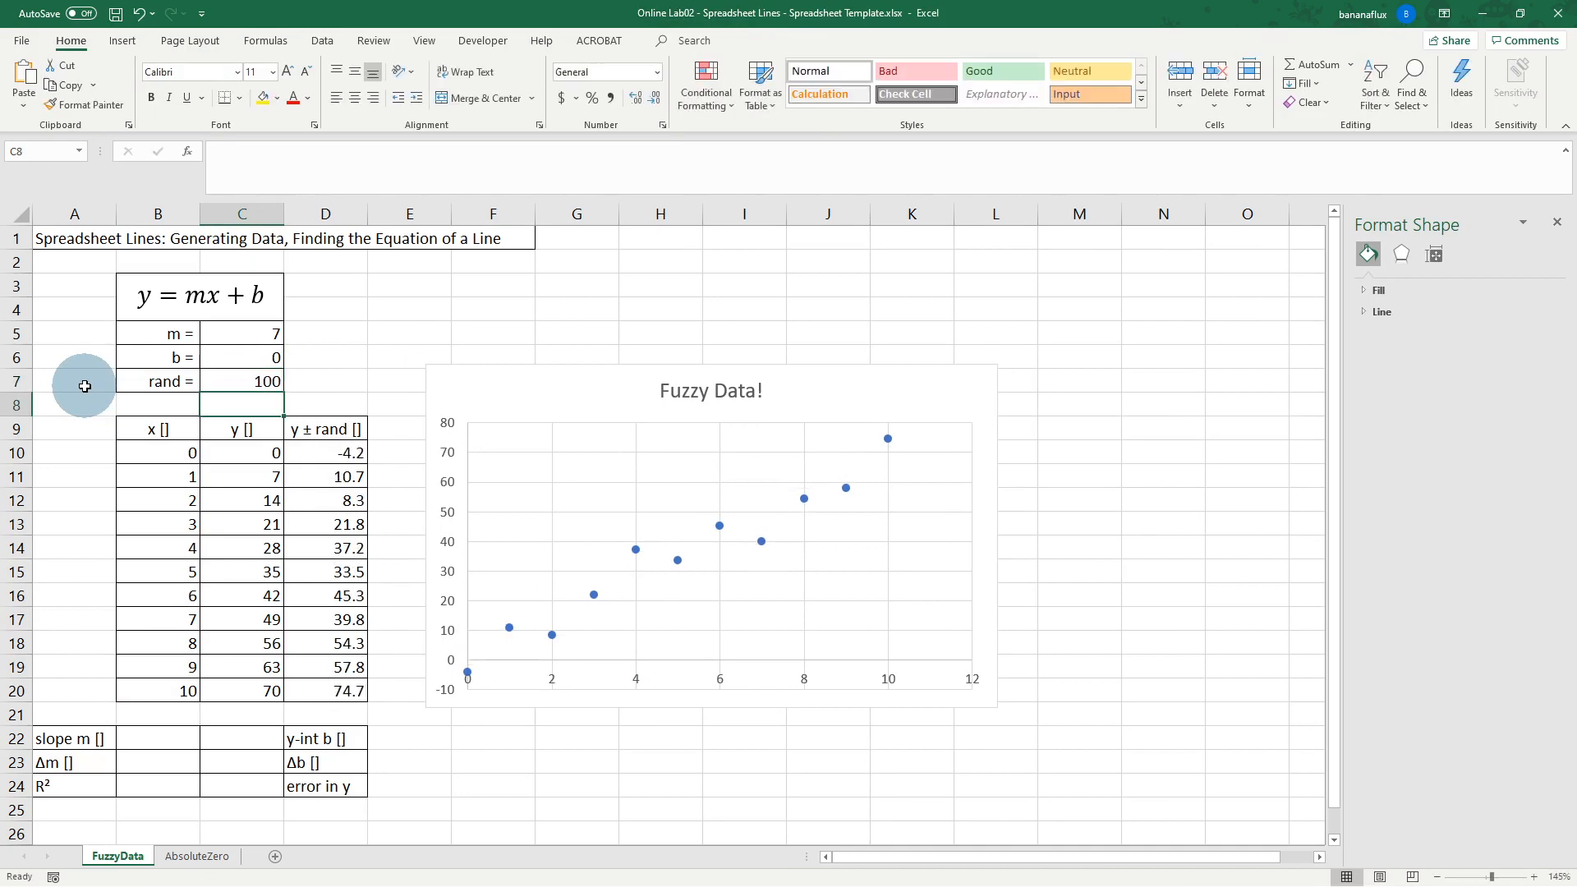
click(257, 379)
text(20)
key(Return)
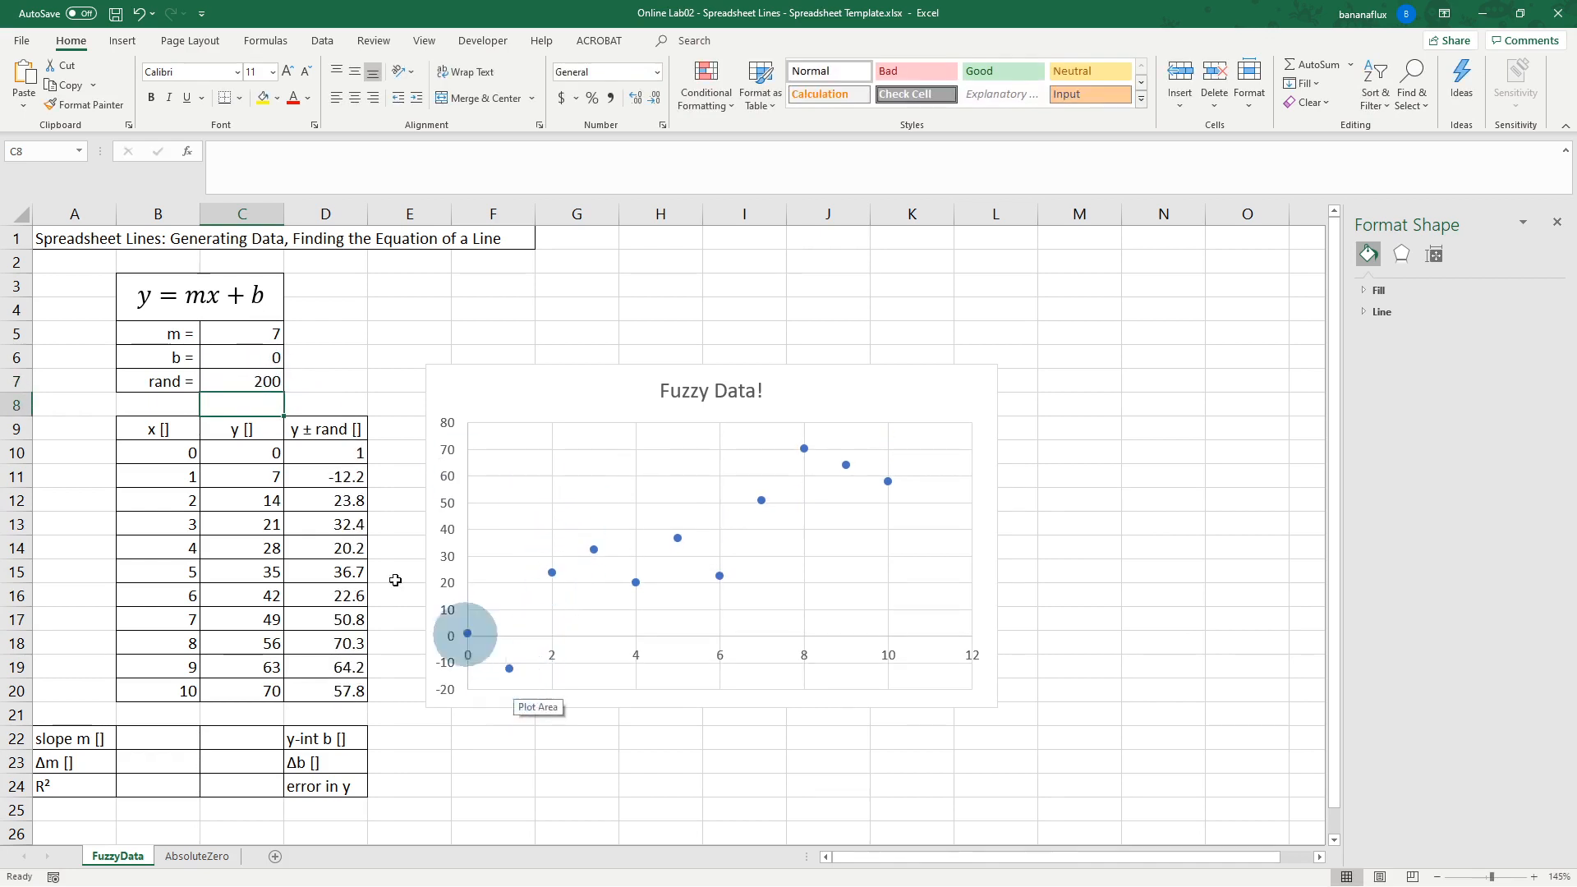
click(263, 382)
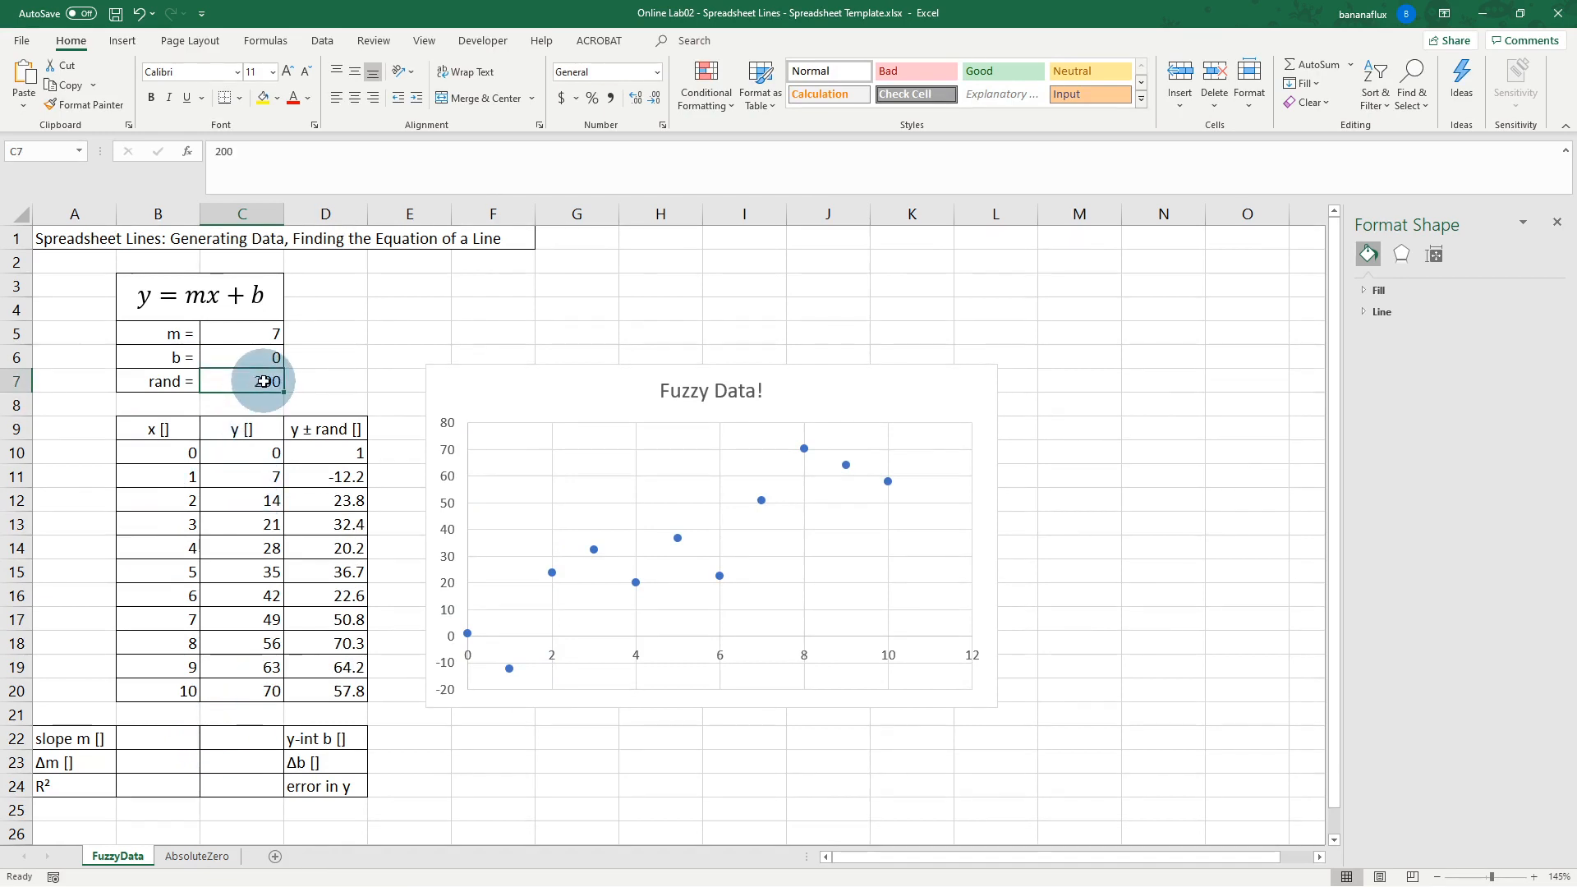
text(50)
key(Return)
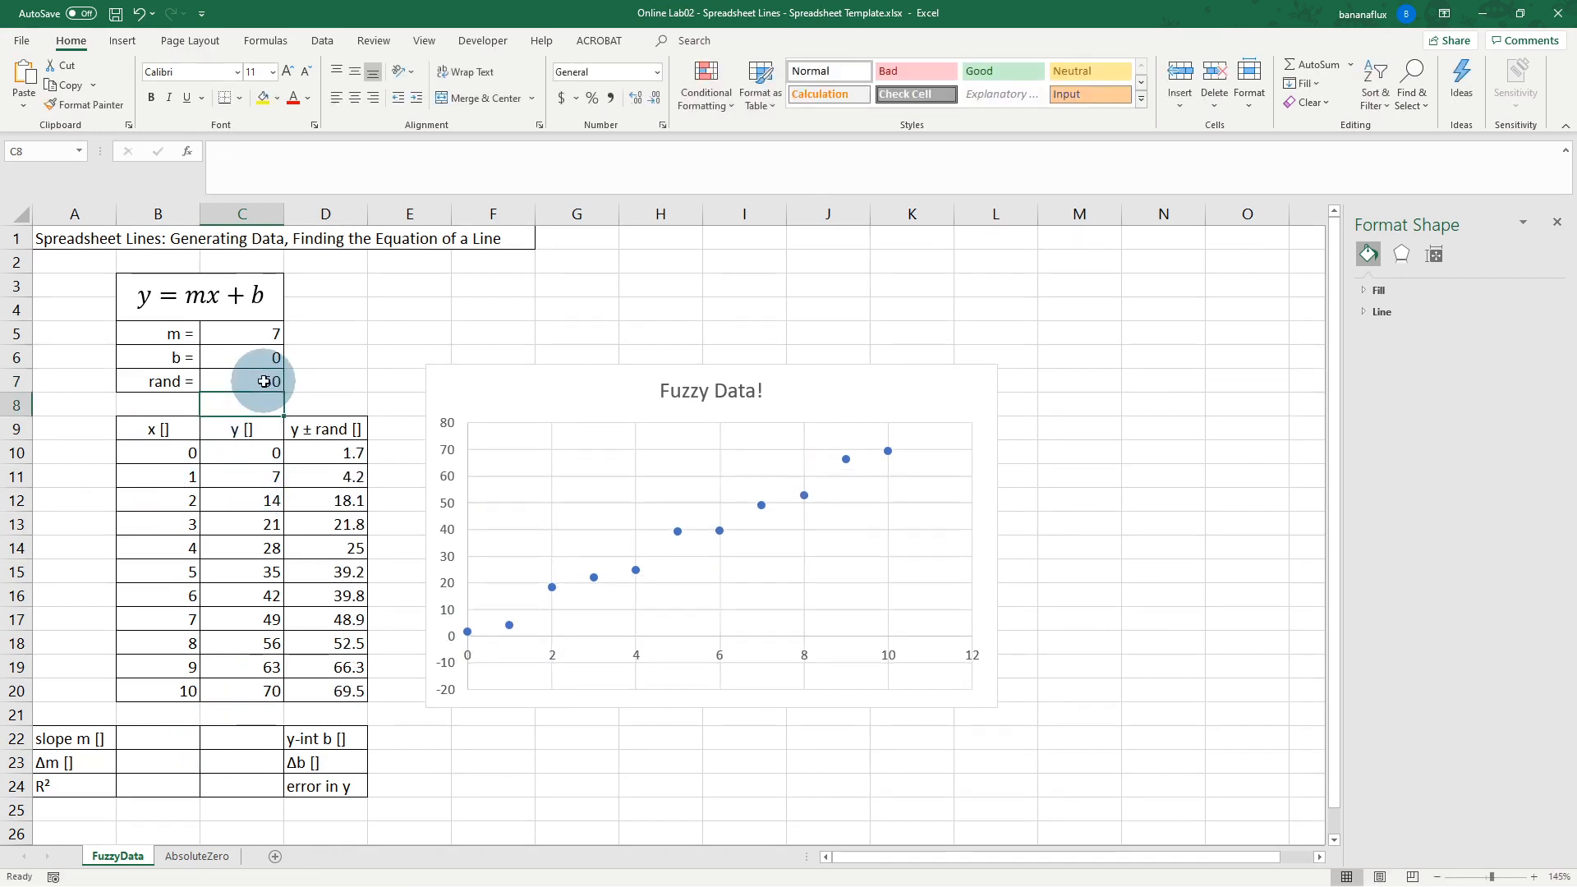
drag(513, 383, 649, 371)
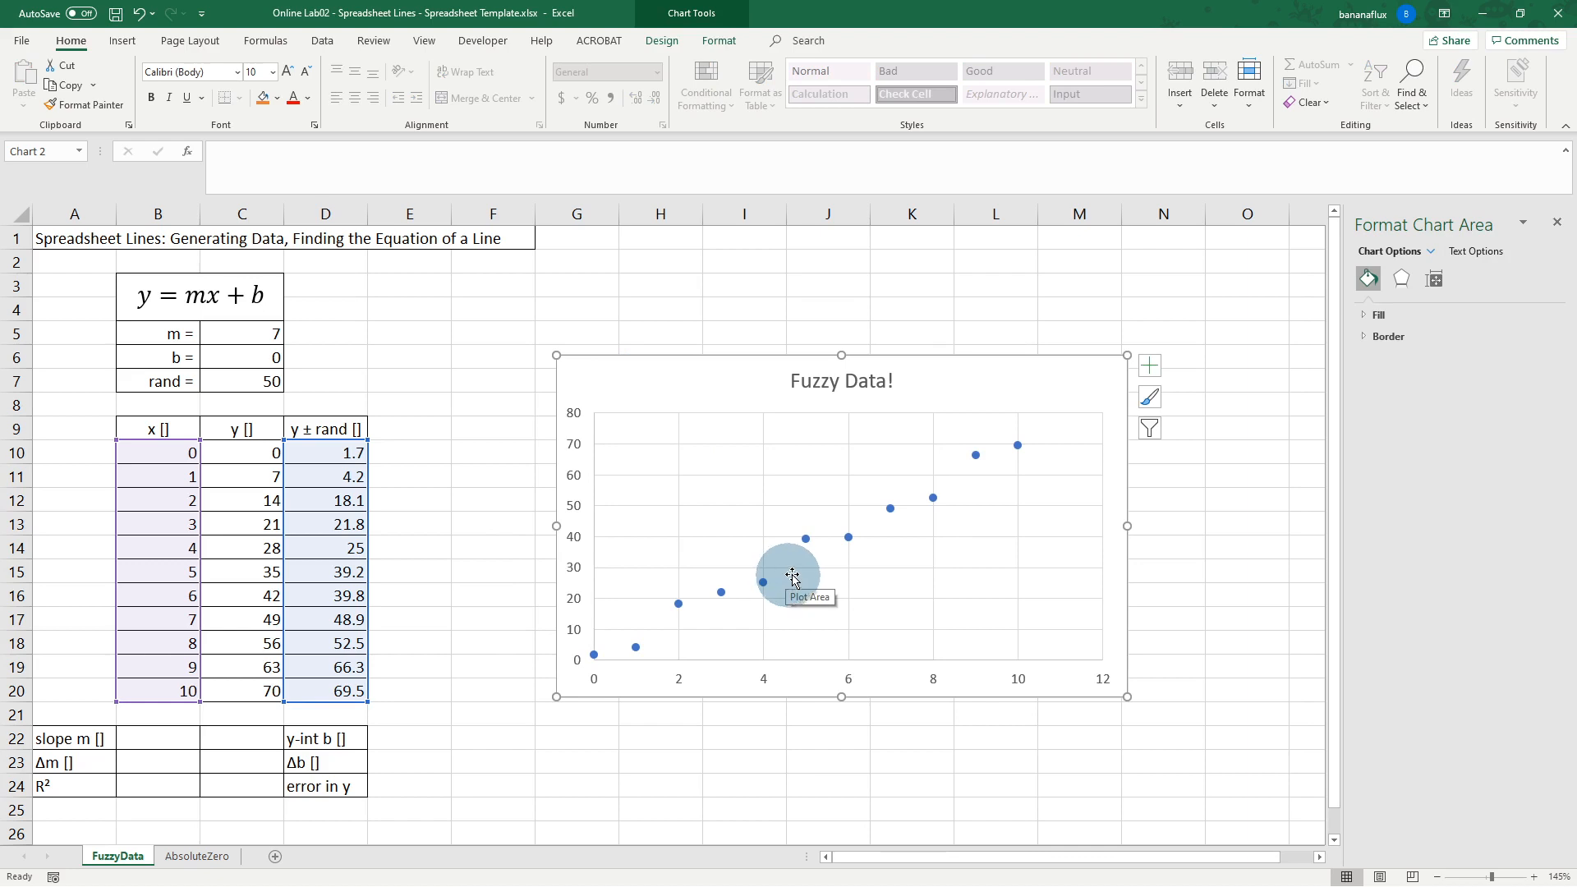
Step: Add a linear trendline to the scatter series and shift the chart left
mouse_move(807, 548)
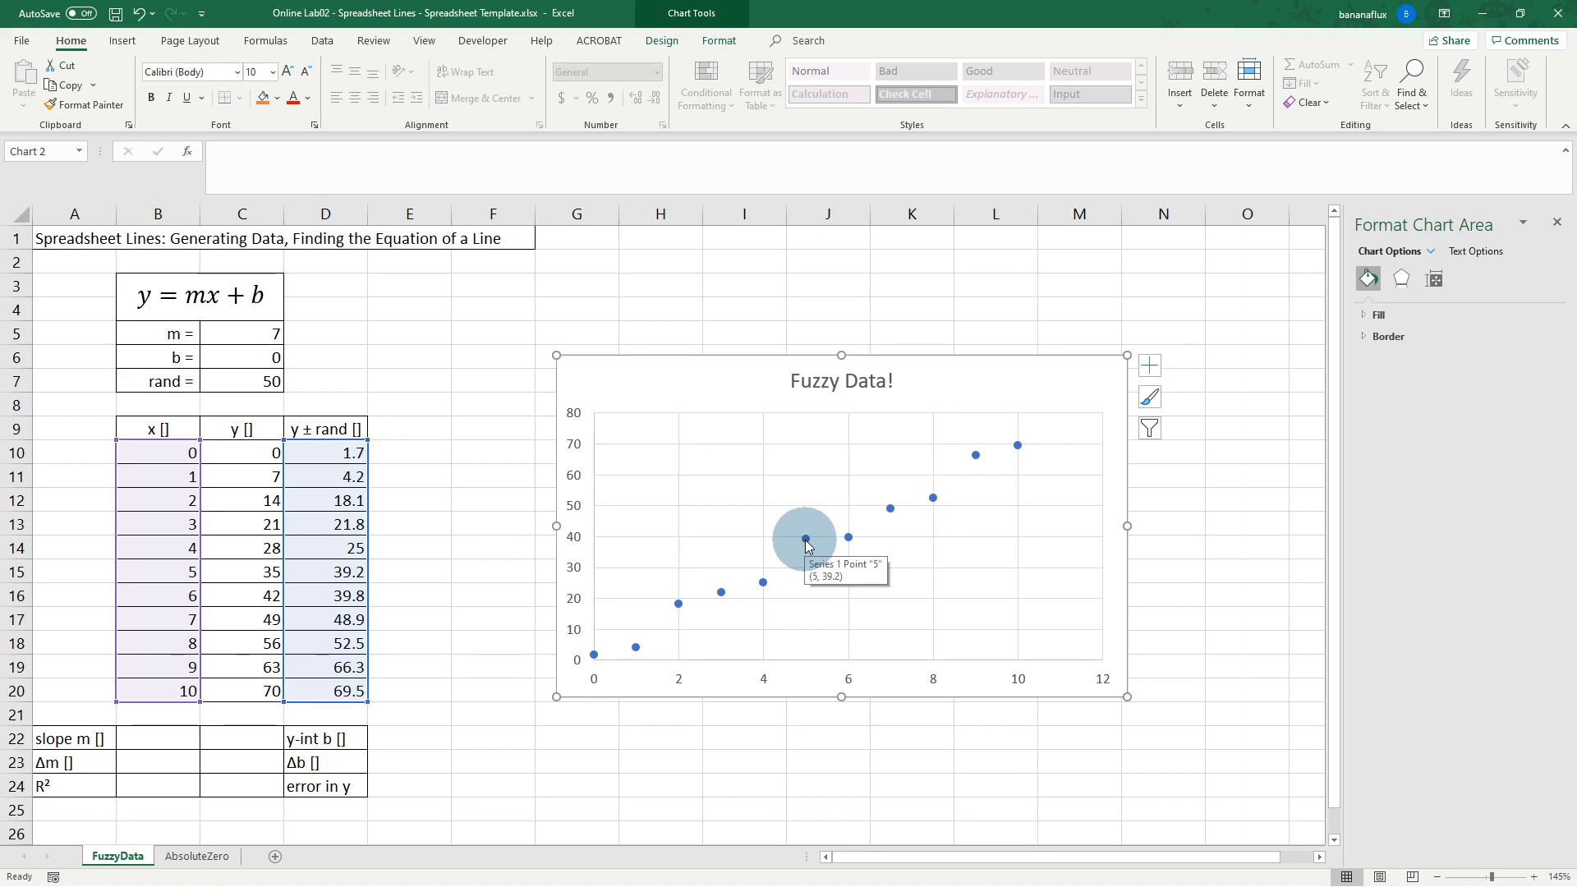
click(807, 542)
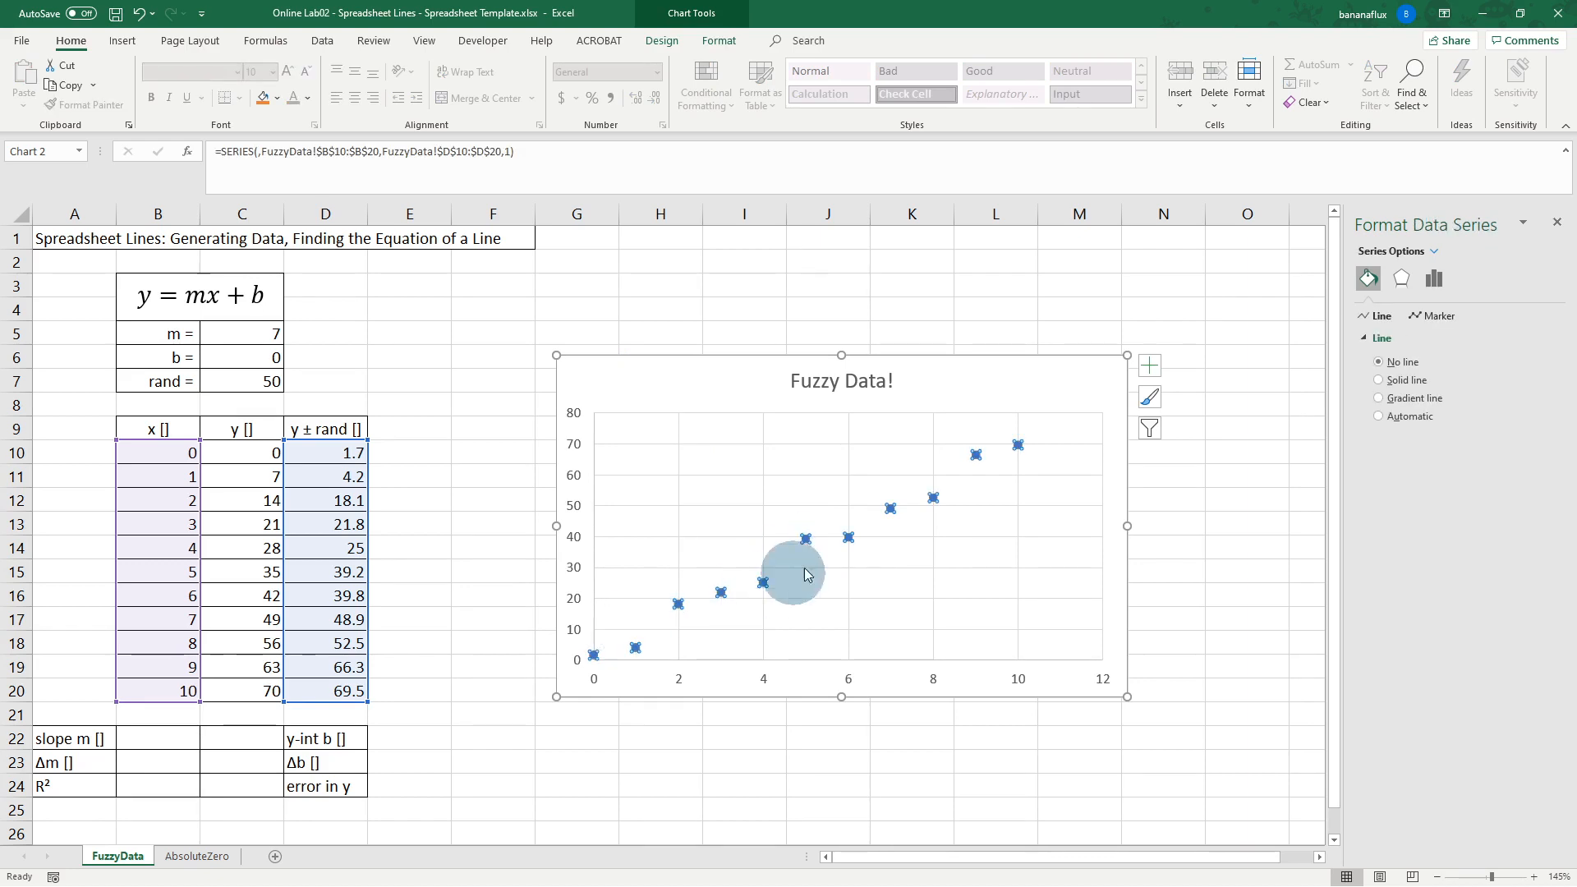
right_click(806, 541)
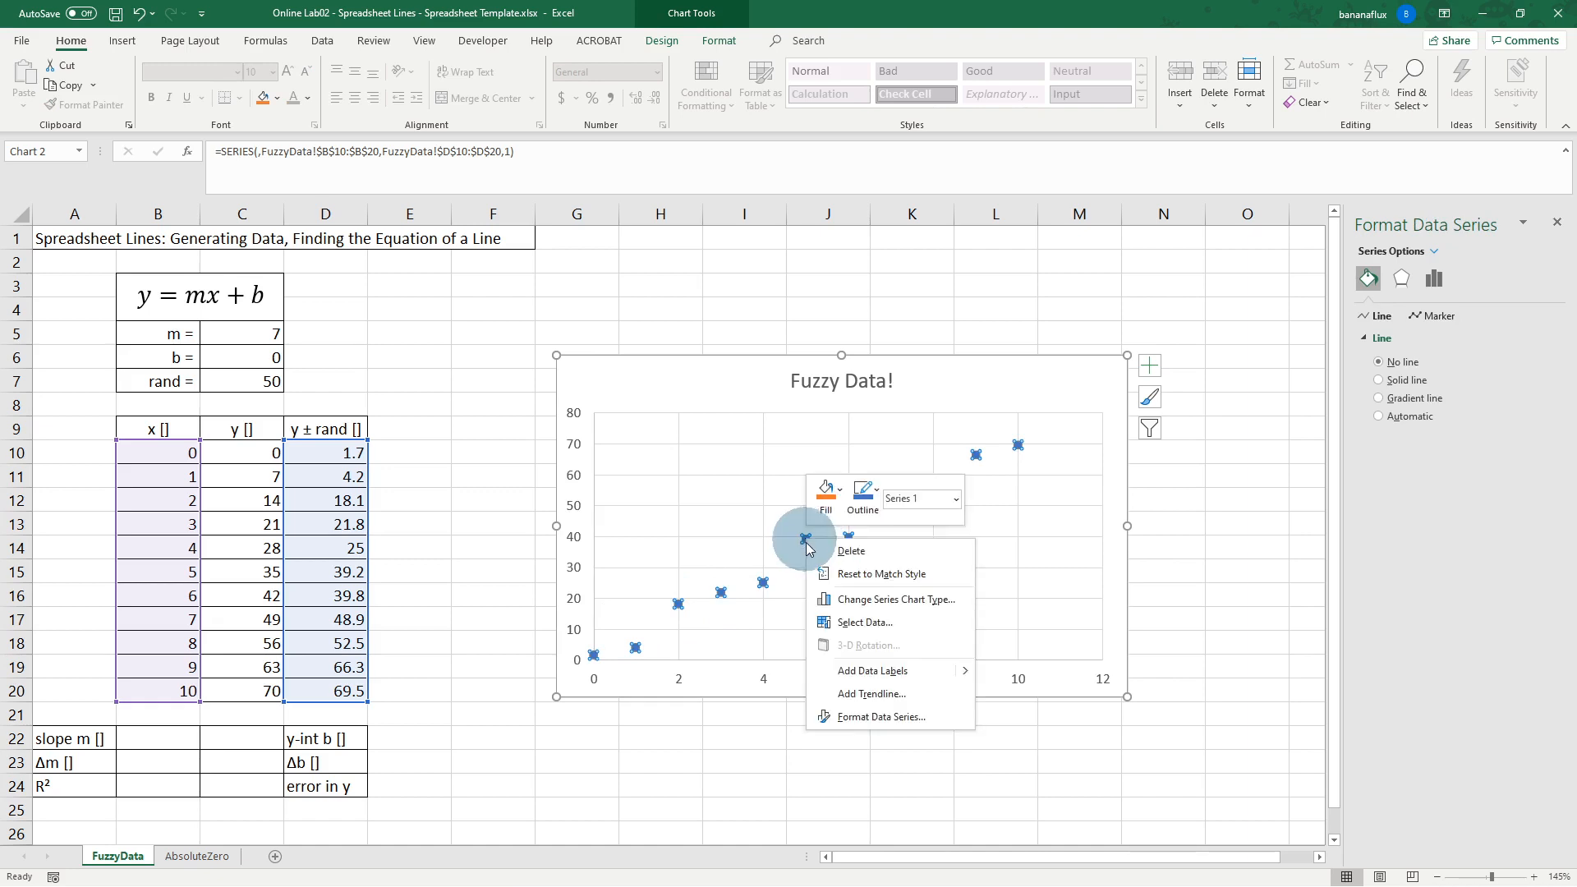
click(874, 695)
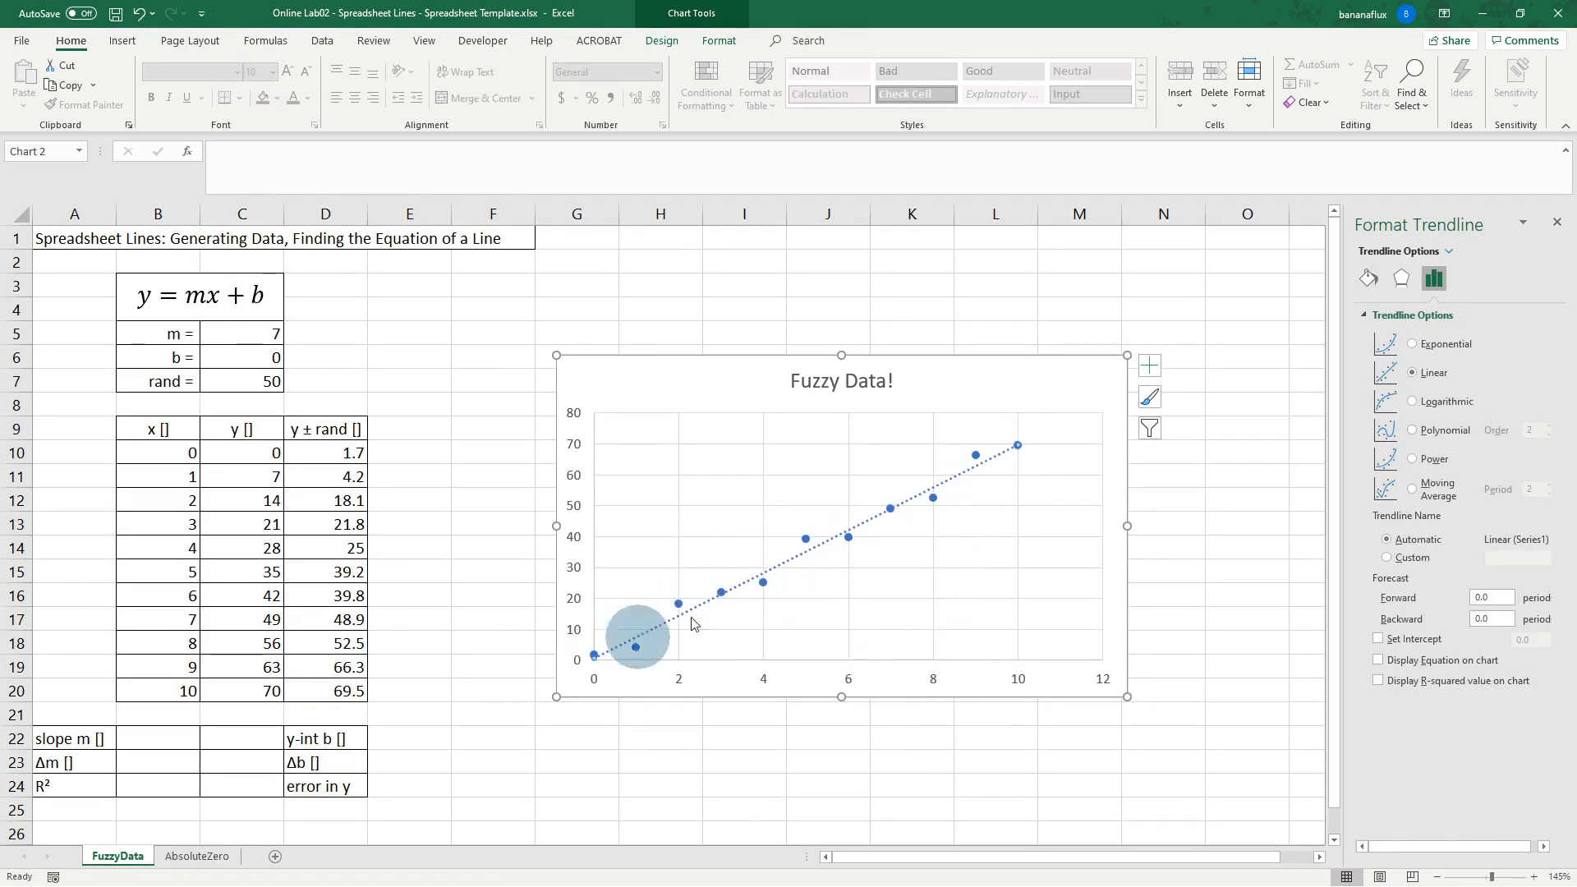
drag(984, 380, 847, 389)
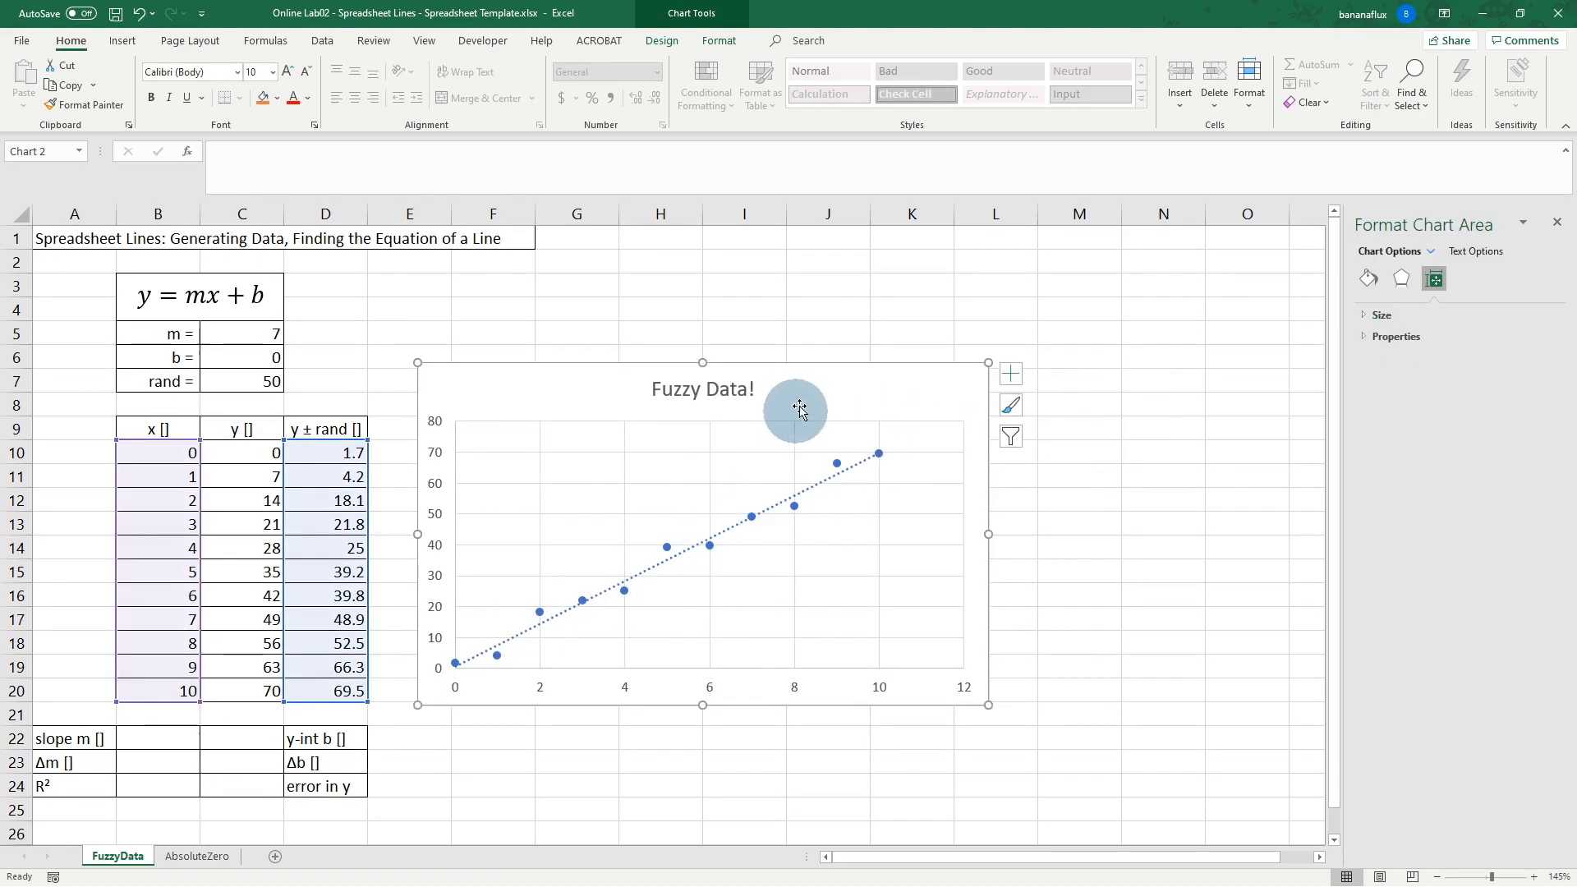
Step: Display the trendline equation and R² on the chart, placing the label beside the title
click(815, 486)
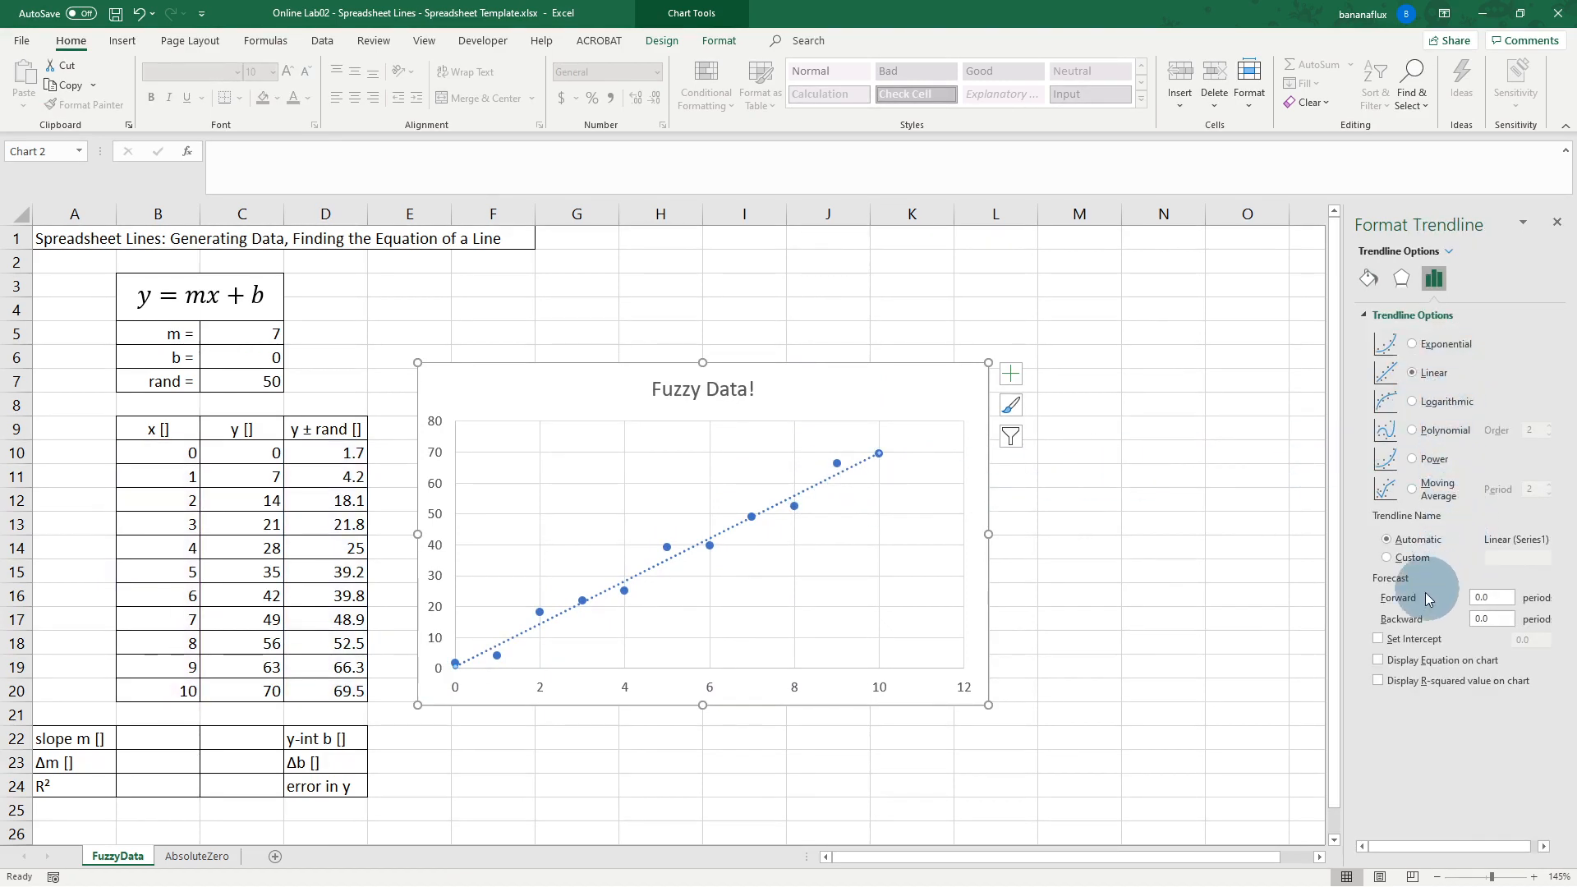
click(1380, 664)
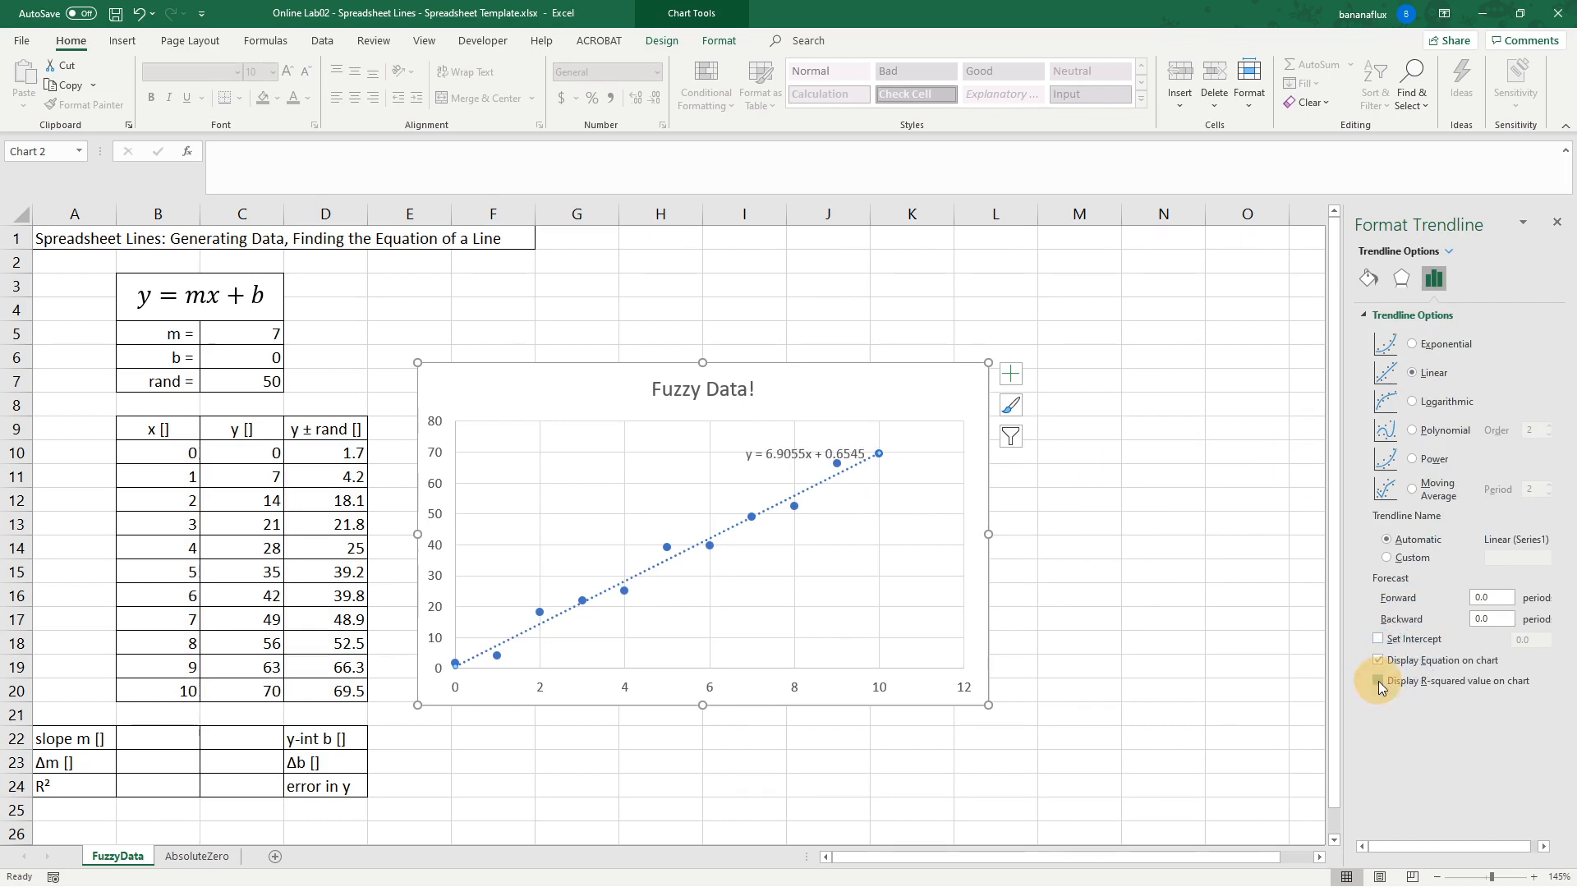
click(1379, 682)
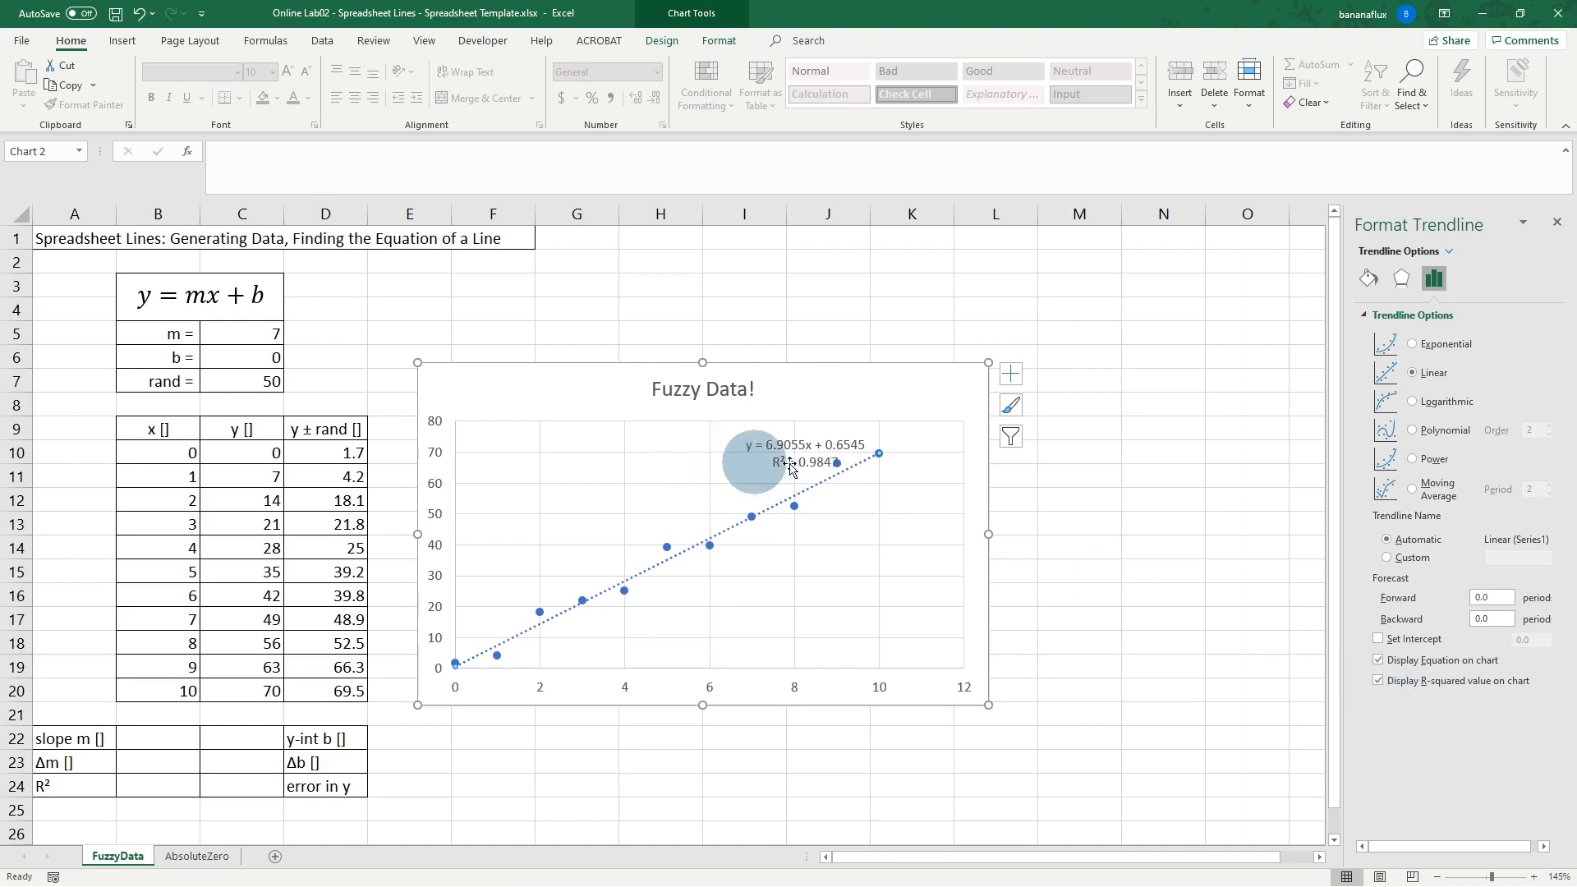
drag(806, 454, 896, 386)
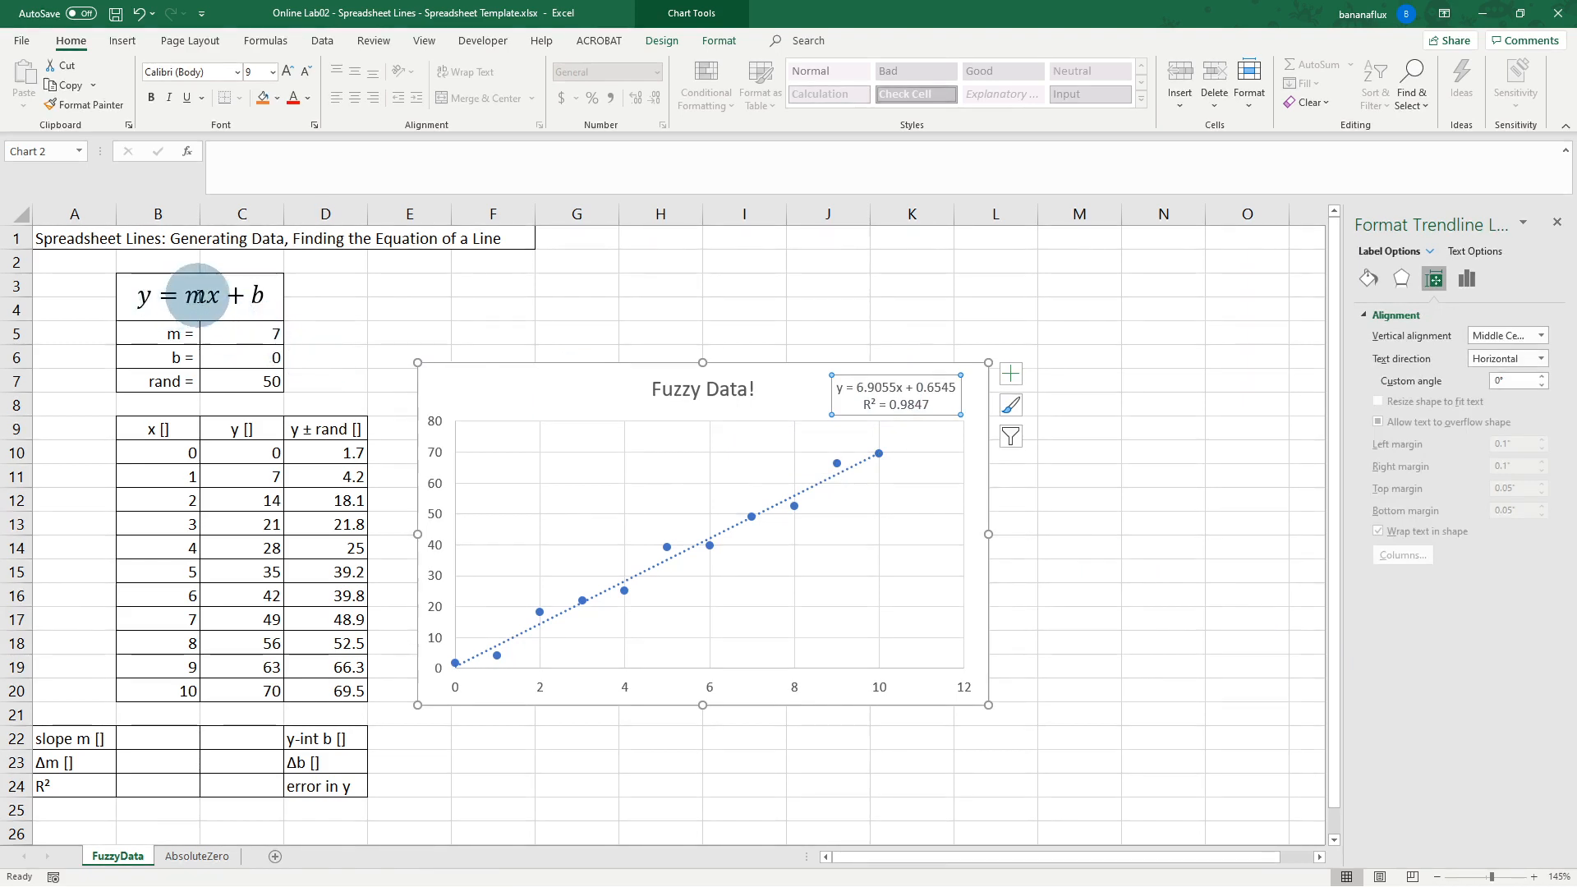
Step: Set the slope m in C5 to 2 and the intercept b in C6 to 3
click(271, 333)
click(322, 384)
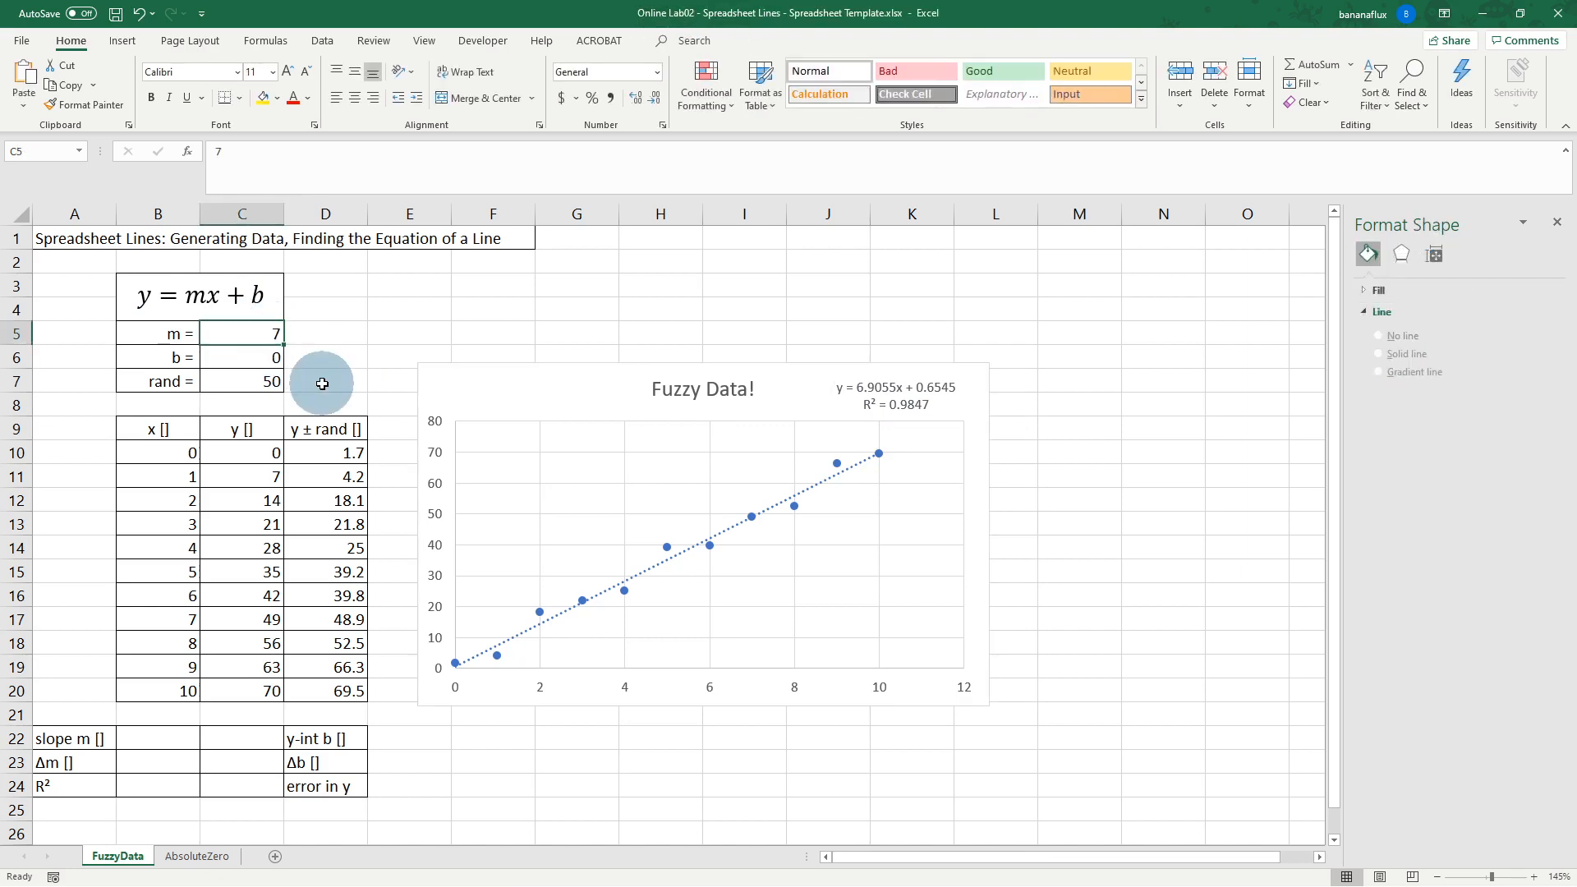
text(5)
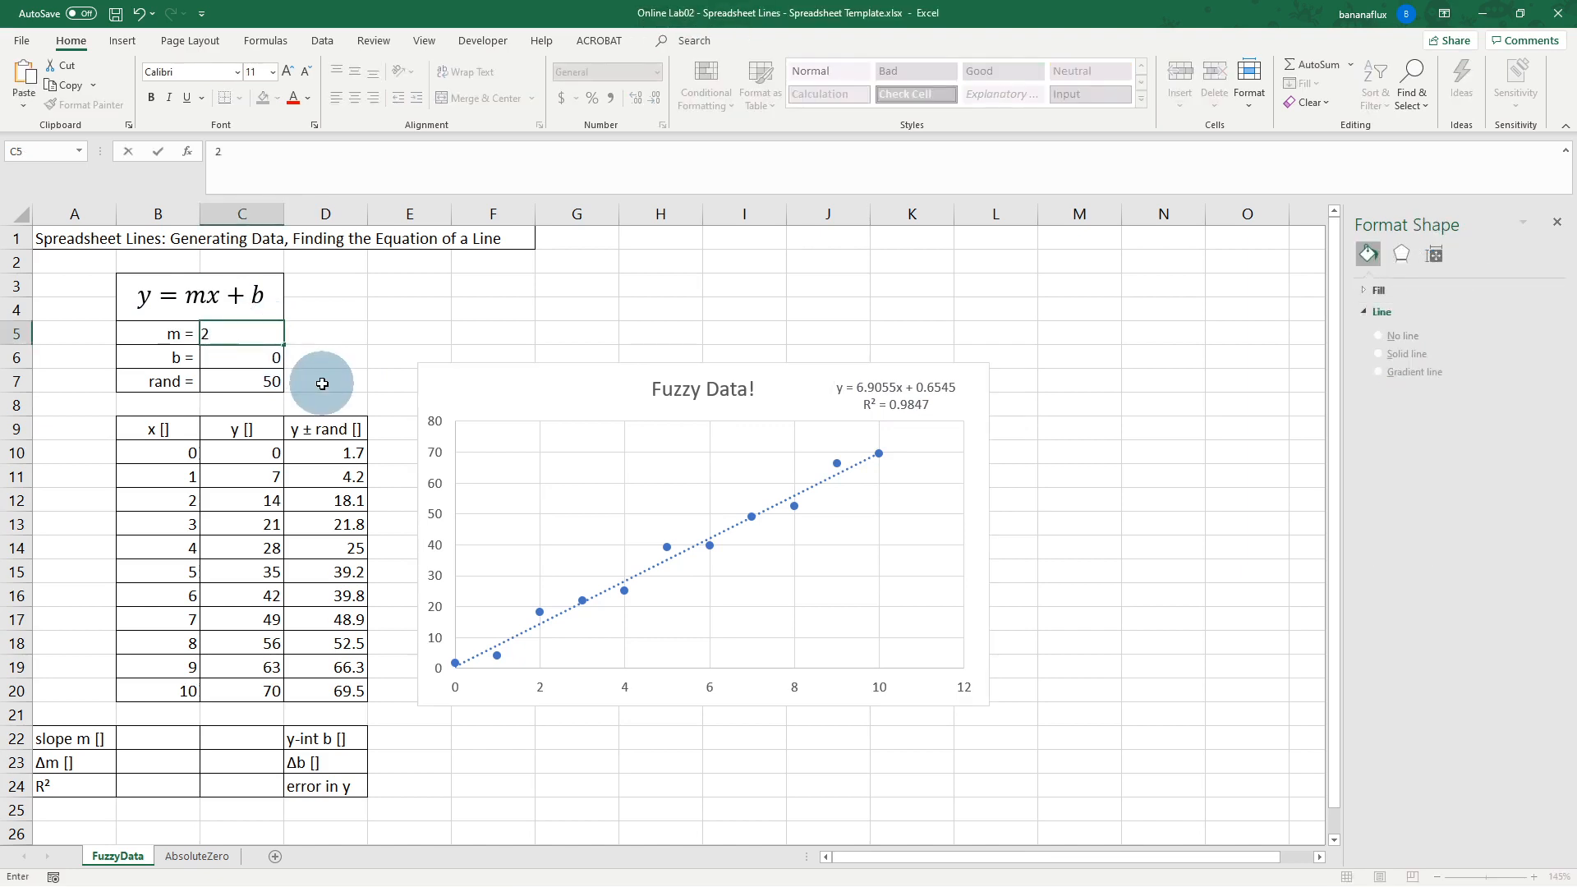
key(Return)
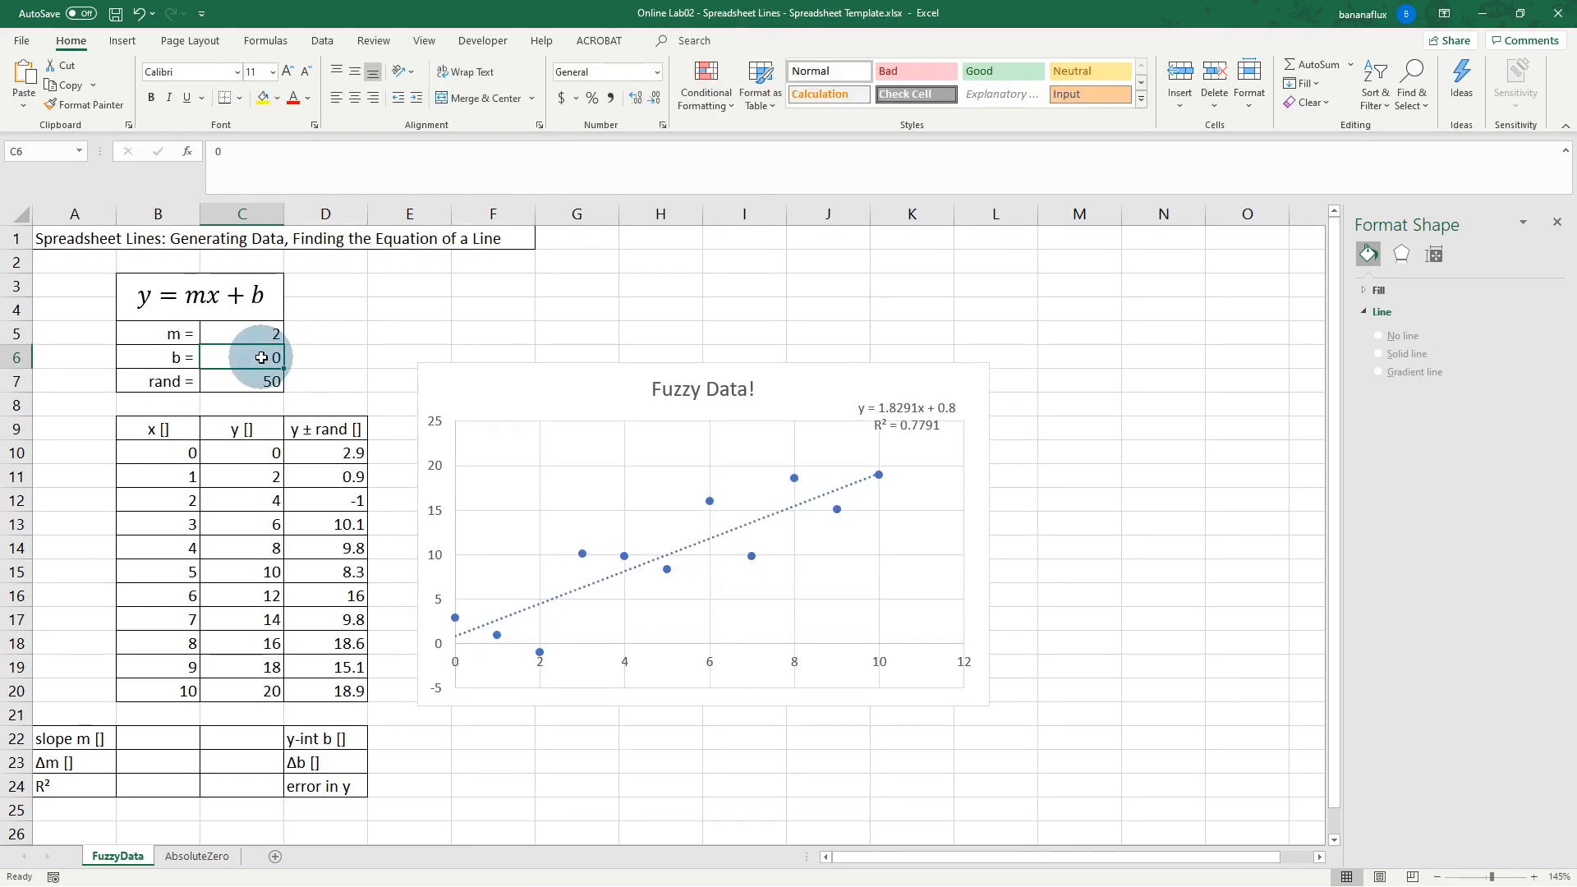
text(3)
key(Return)
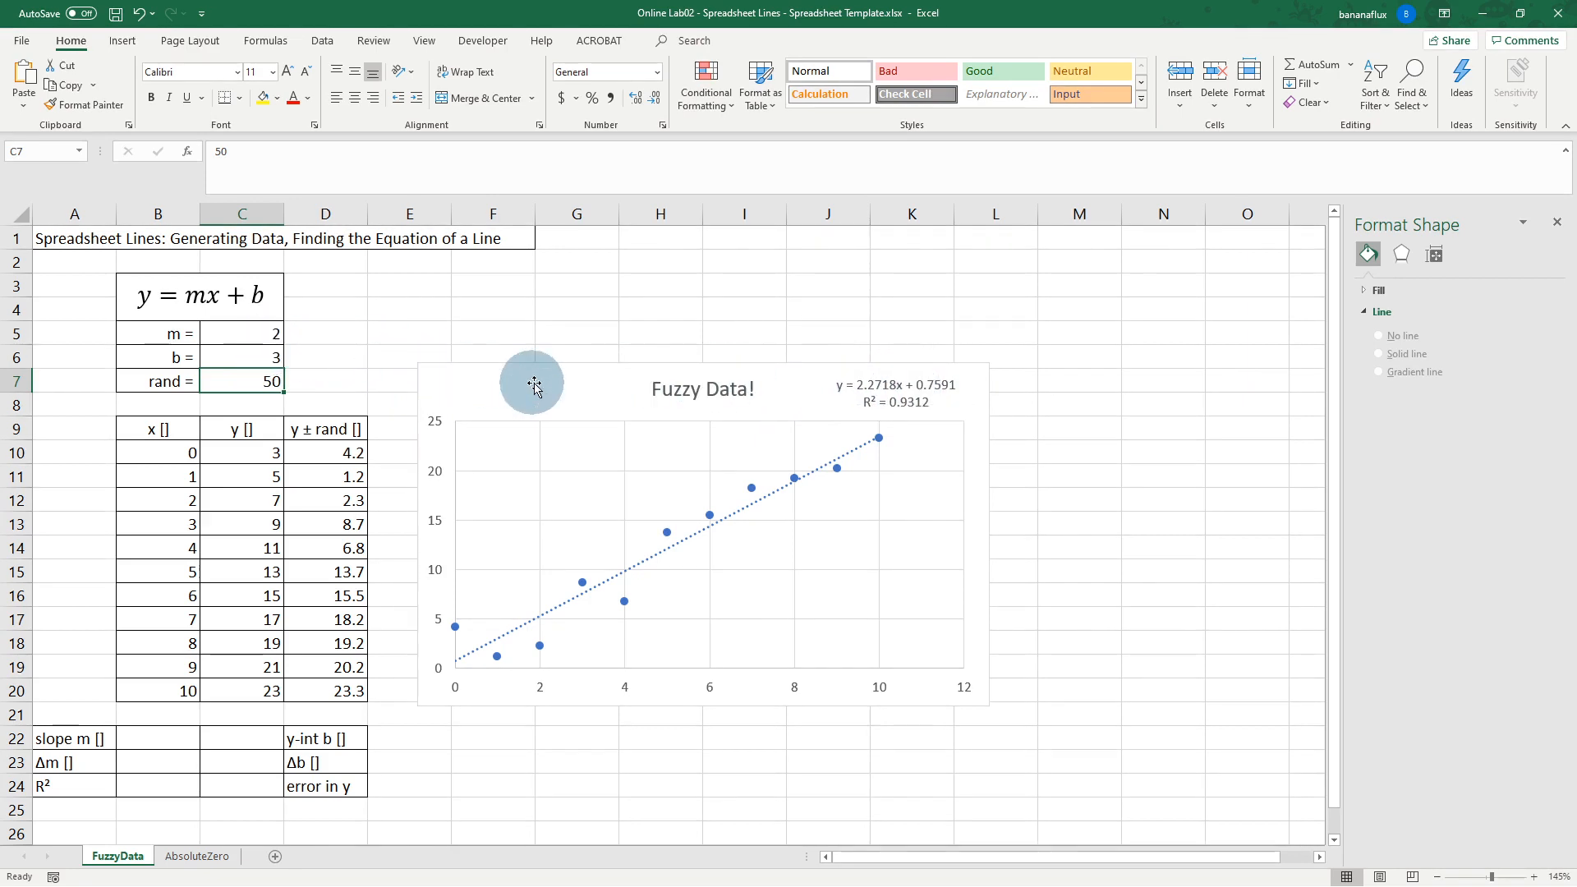
Step: Set rand in C7 to 20 and re-enter it to regenerate the noisy data
click(250, 378)
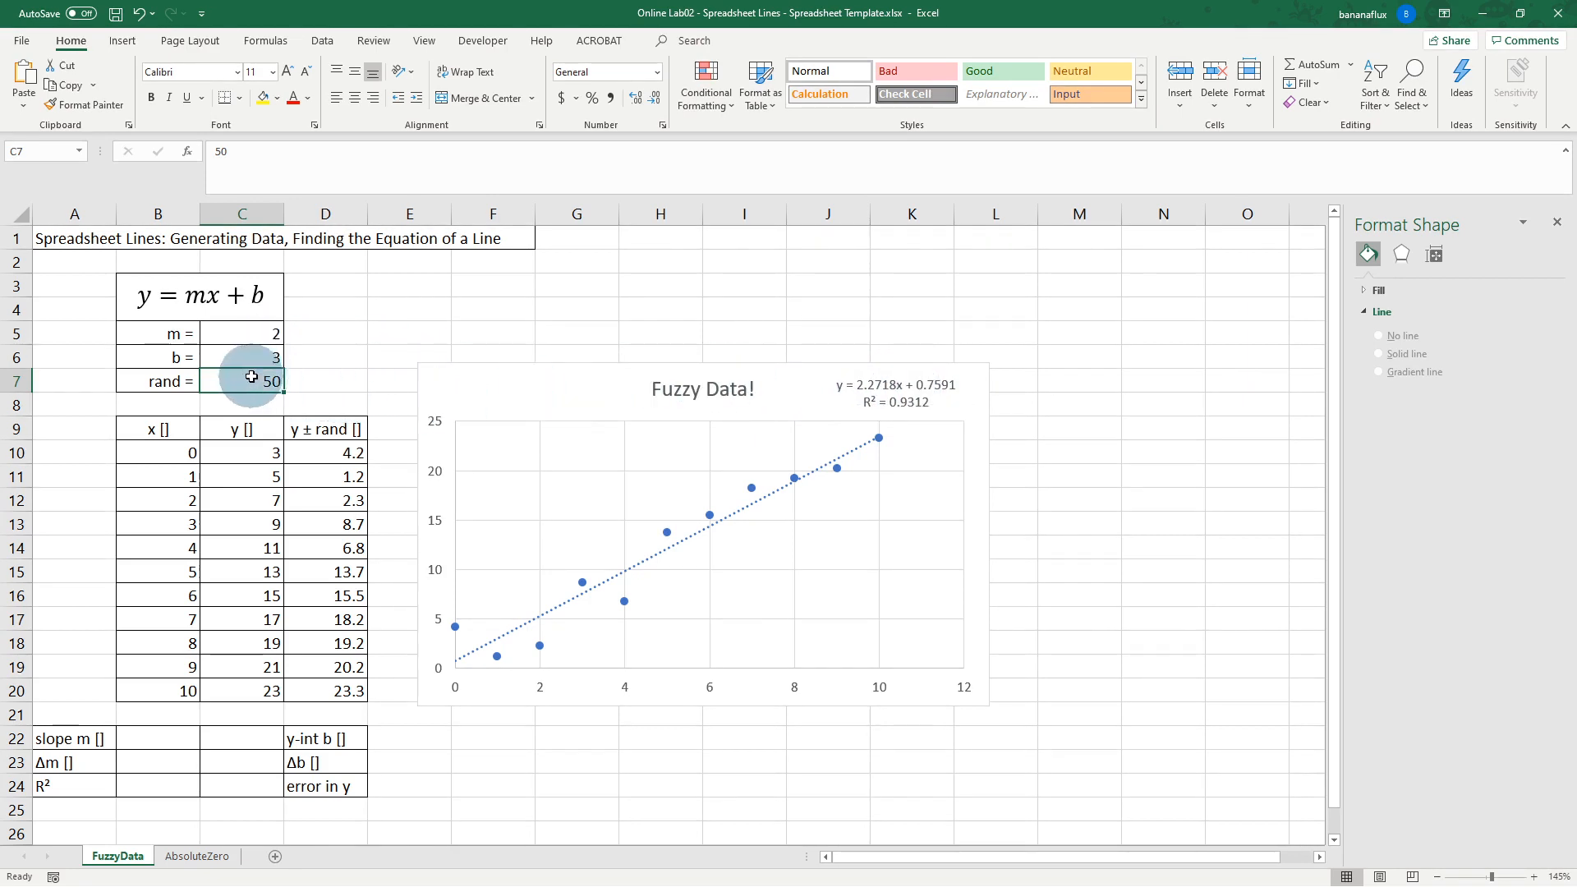
text(20)
key(Return)
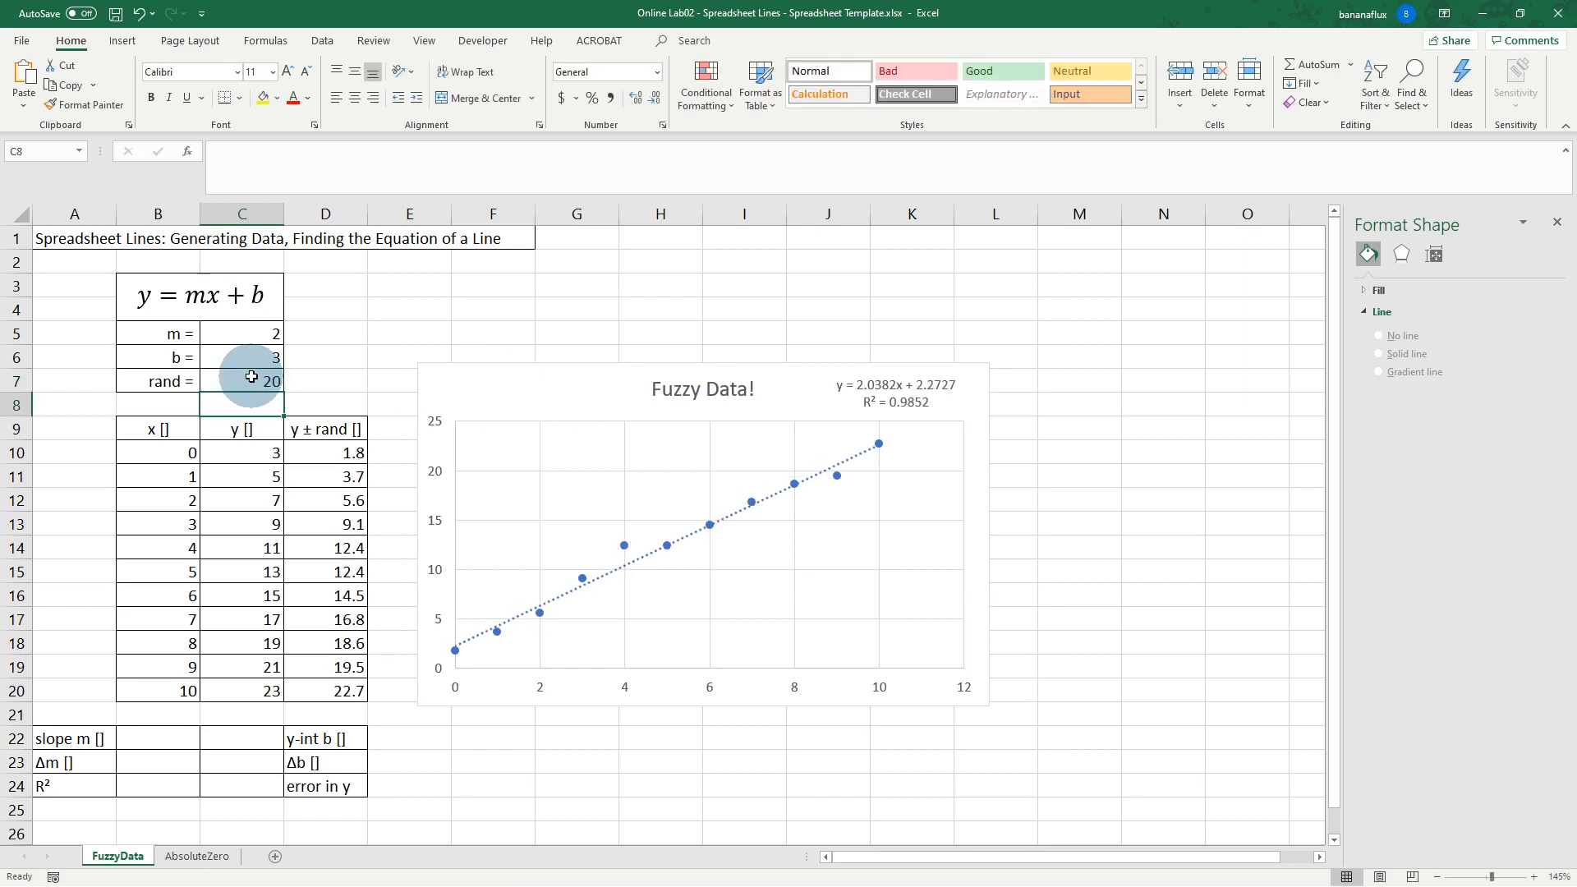
click(261, 378)
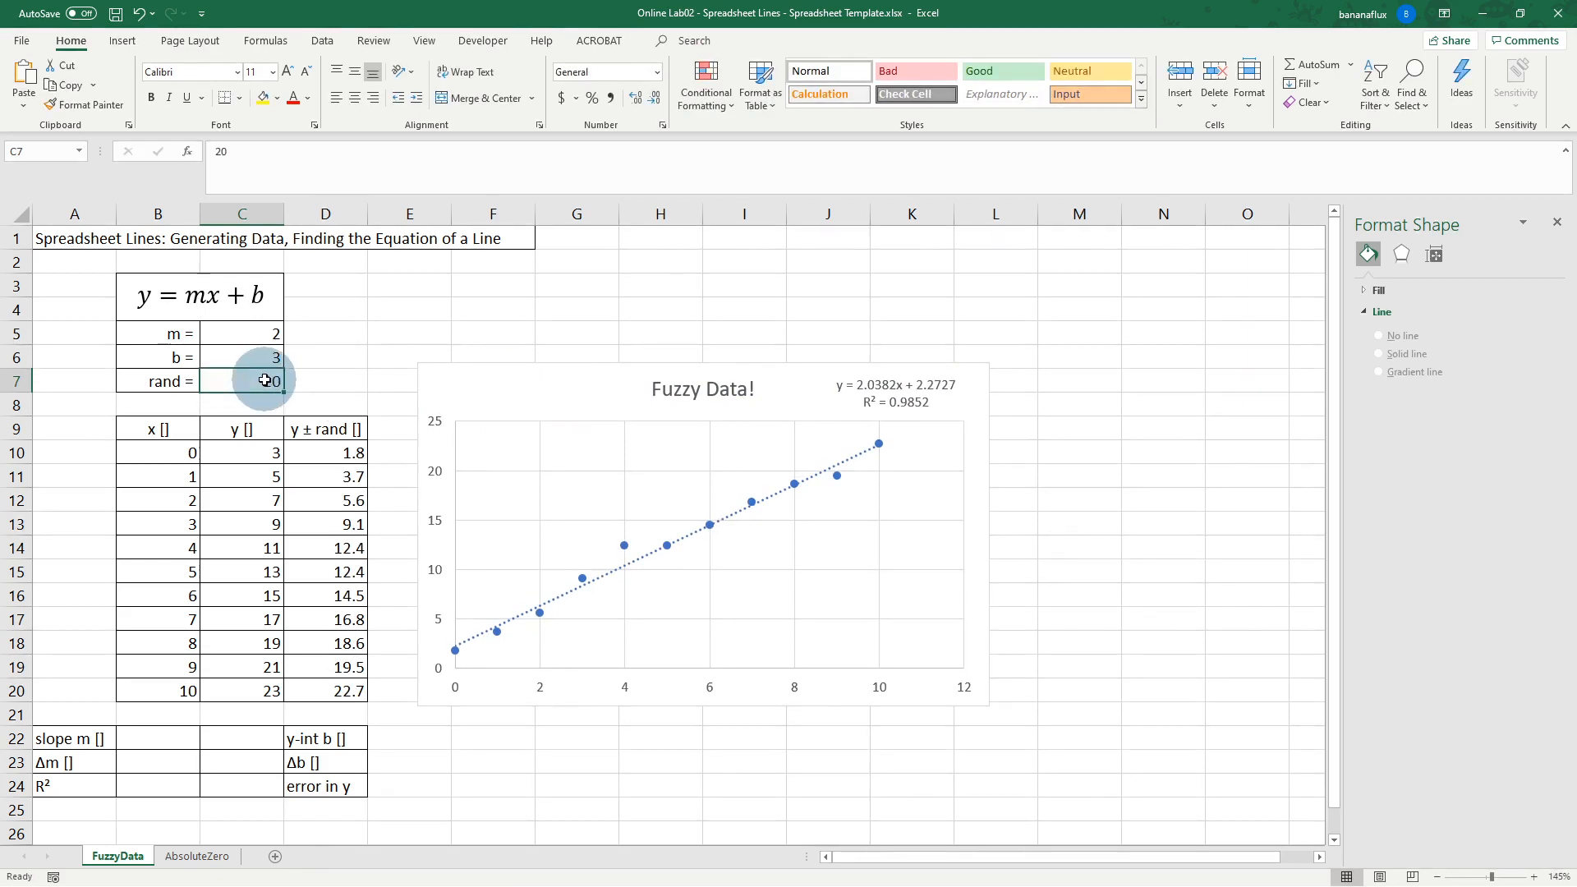
text(20)
key(Return)
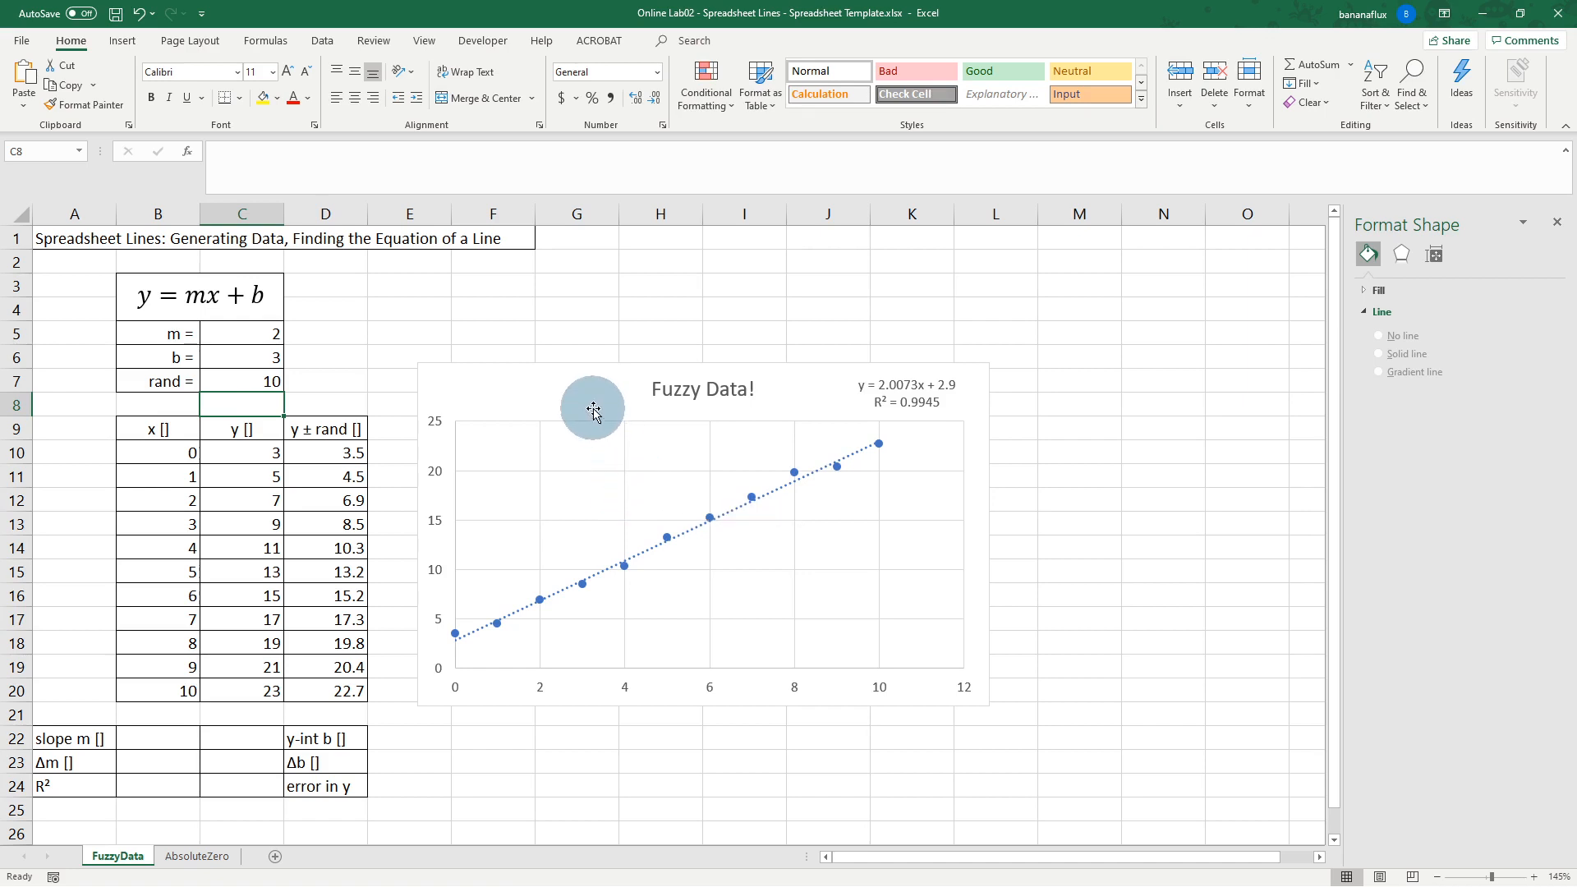
Step: Try rand values 0 and 50 in C7, then settle on 20
click(261, 384)
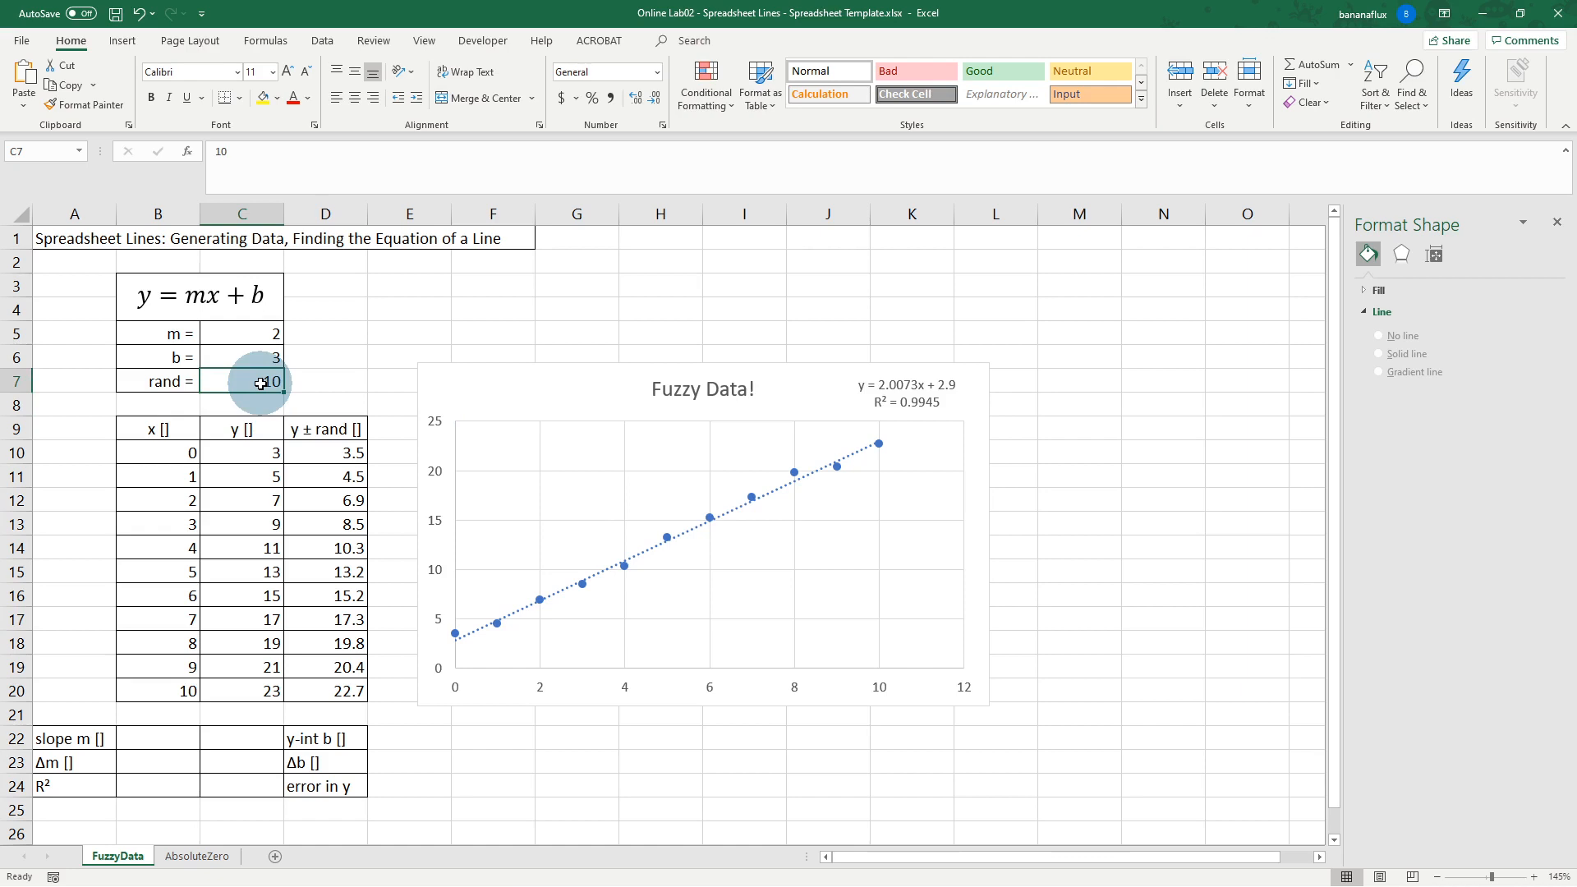
text(0)
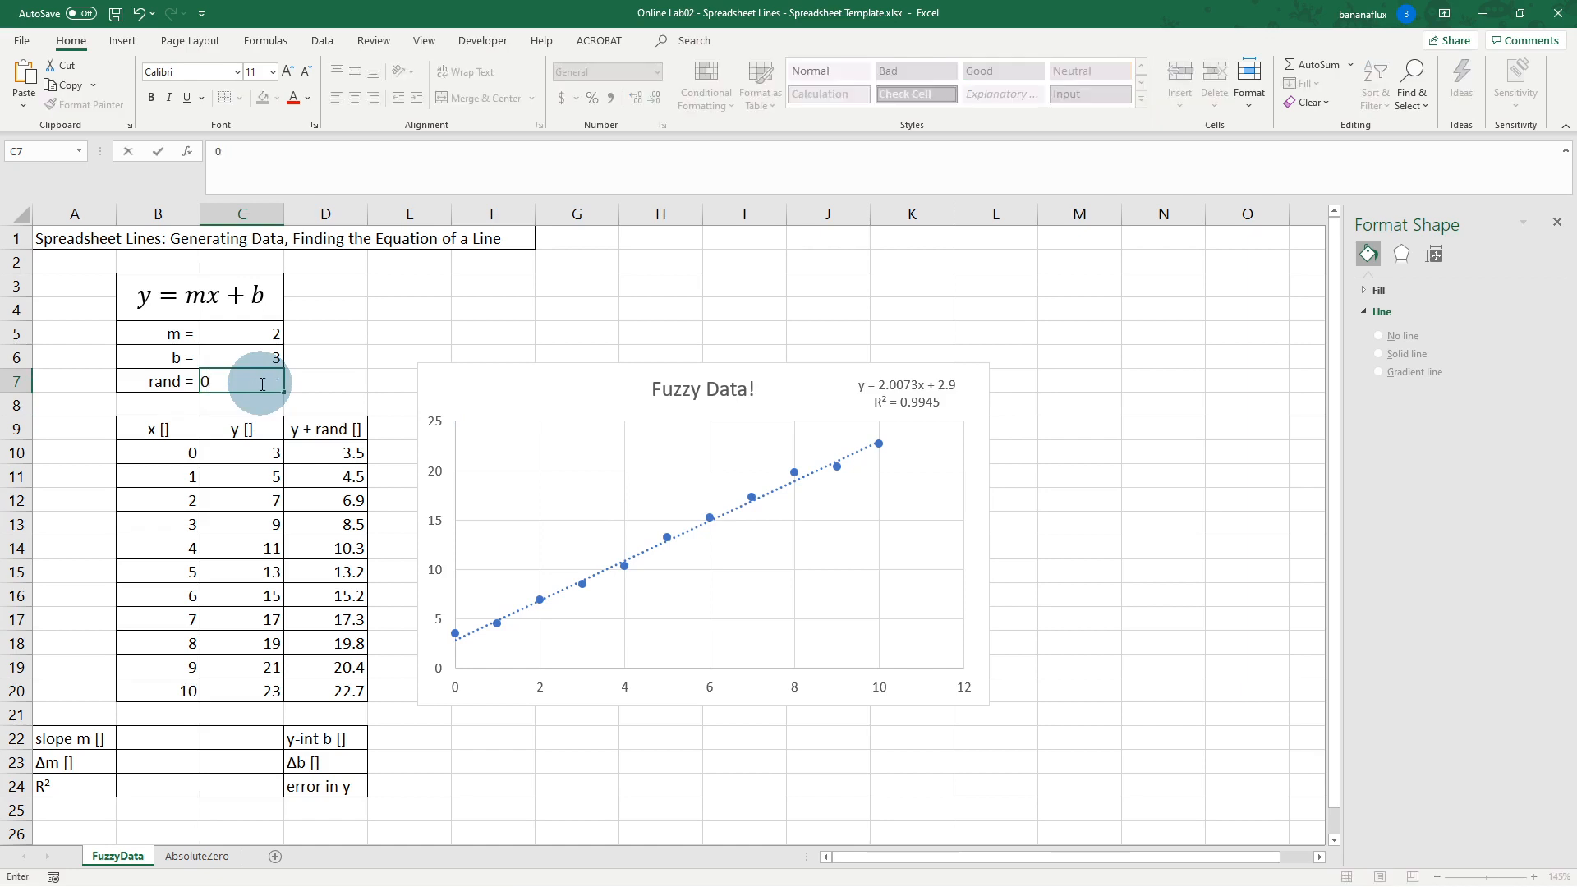
key(Return)
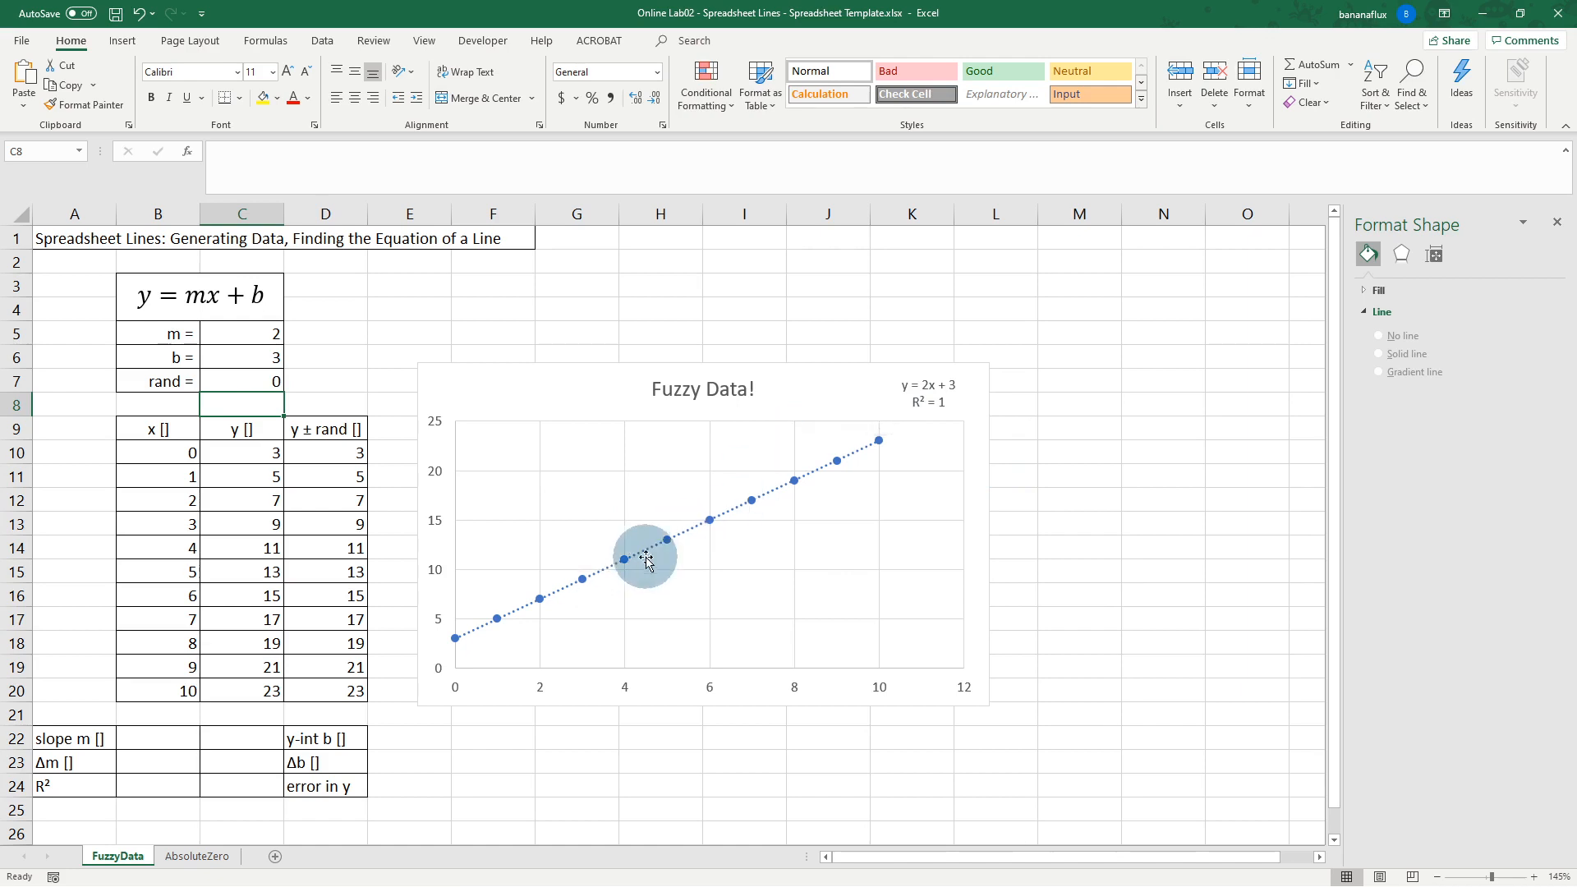
click(255, 379)
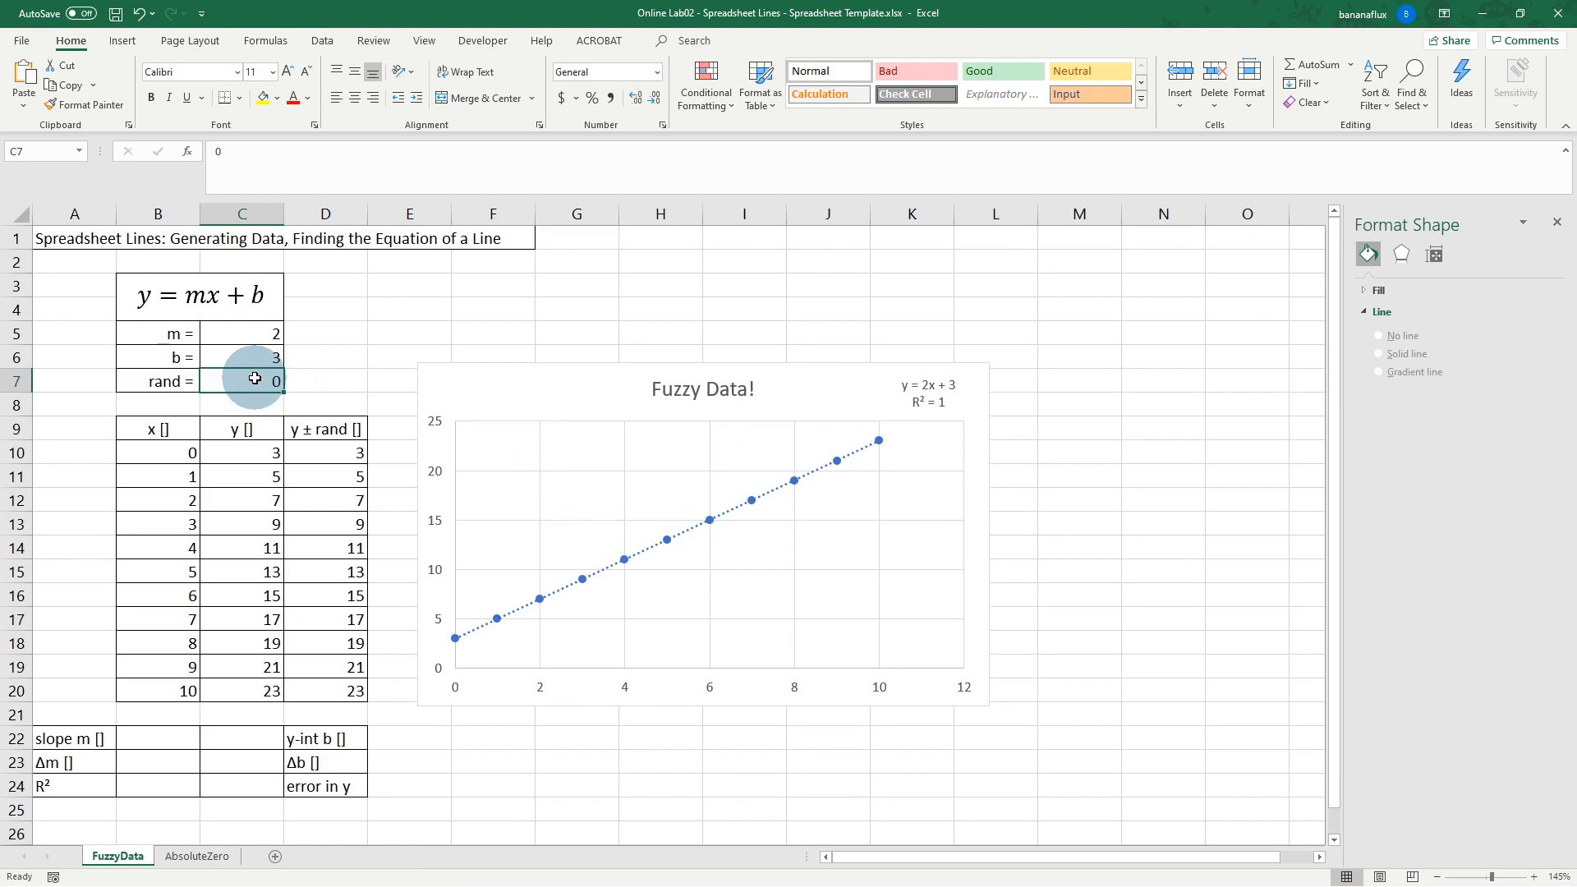
text(50)
key(Return)
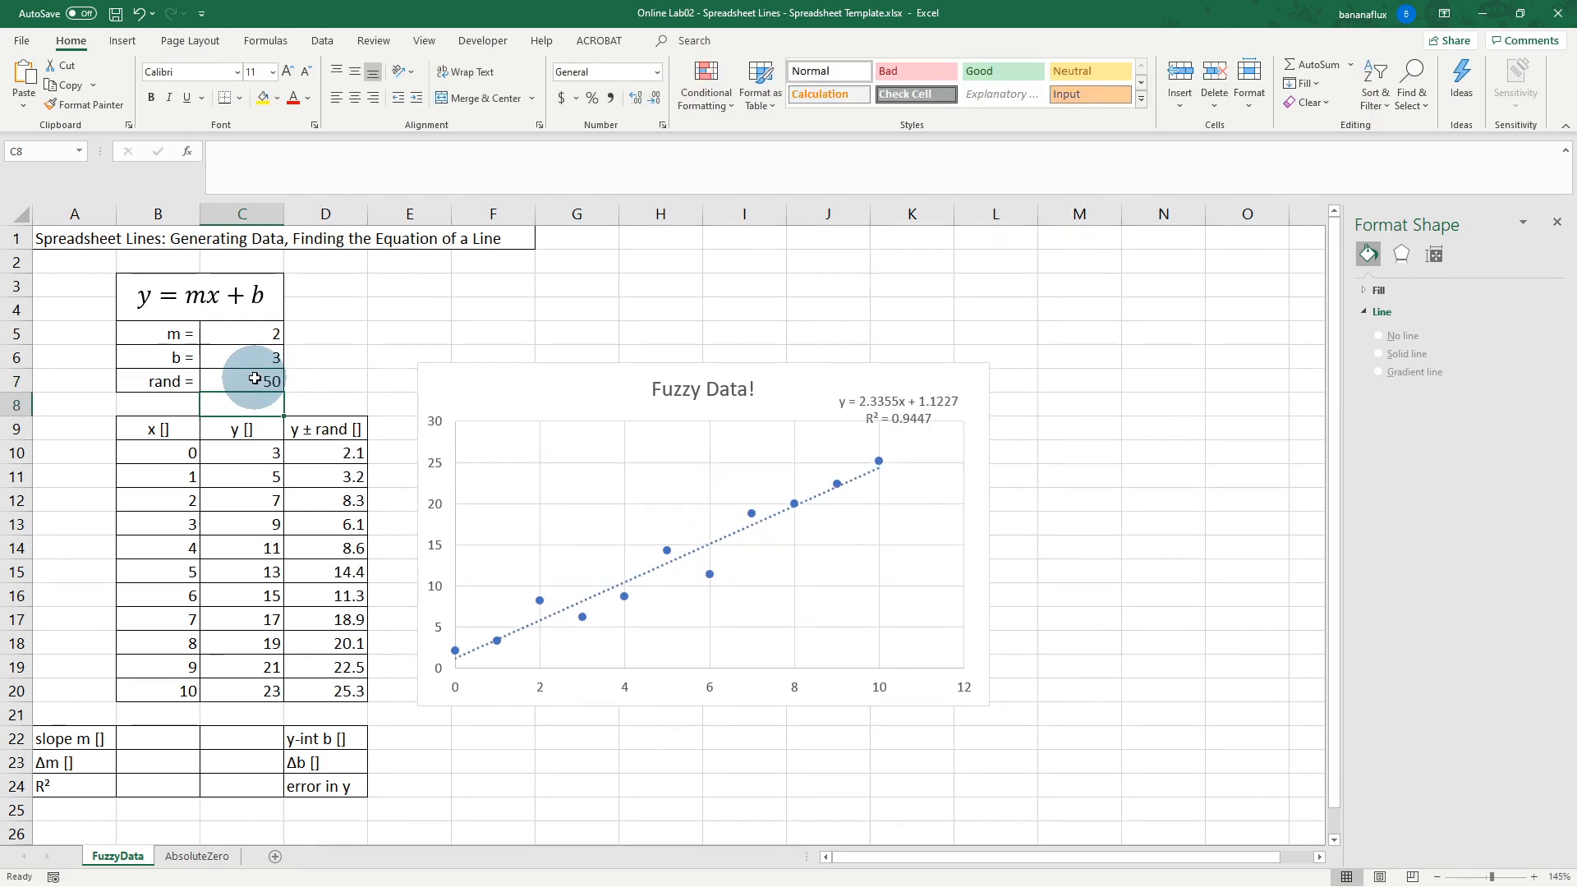
click(260, 382)
text(20)
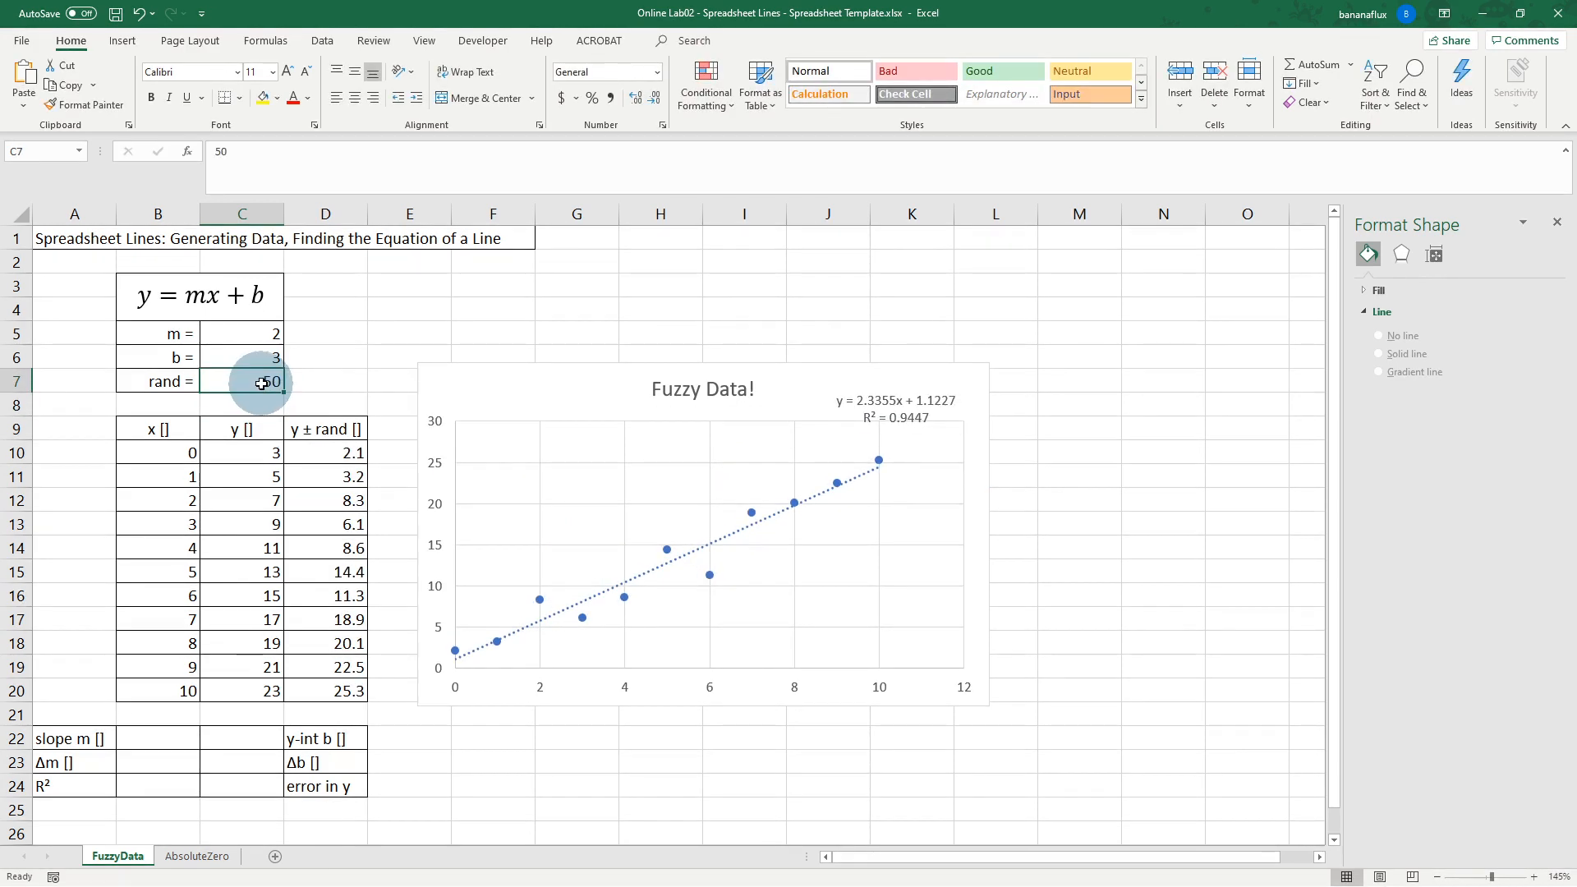
key(Return)
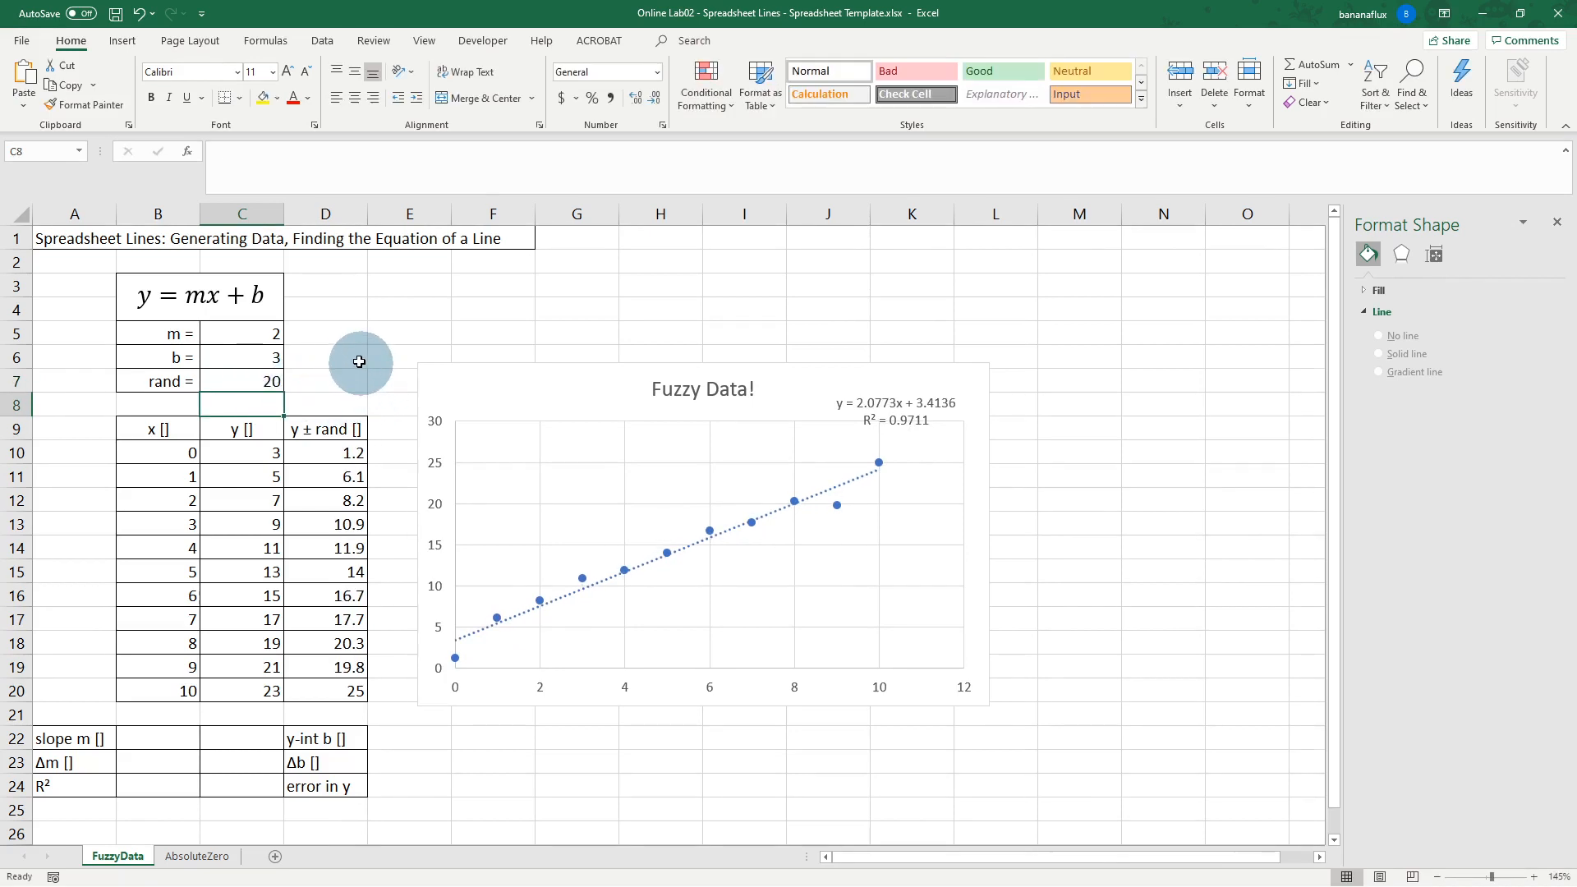
Step: Nudge the chart and the trendline equation label slightly upward, leaving the label selected
drag(535, 380, 537, 368)
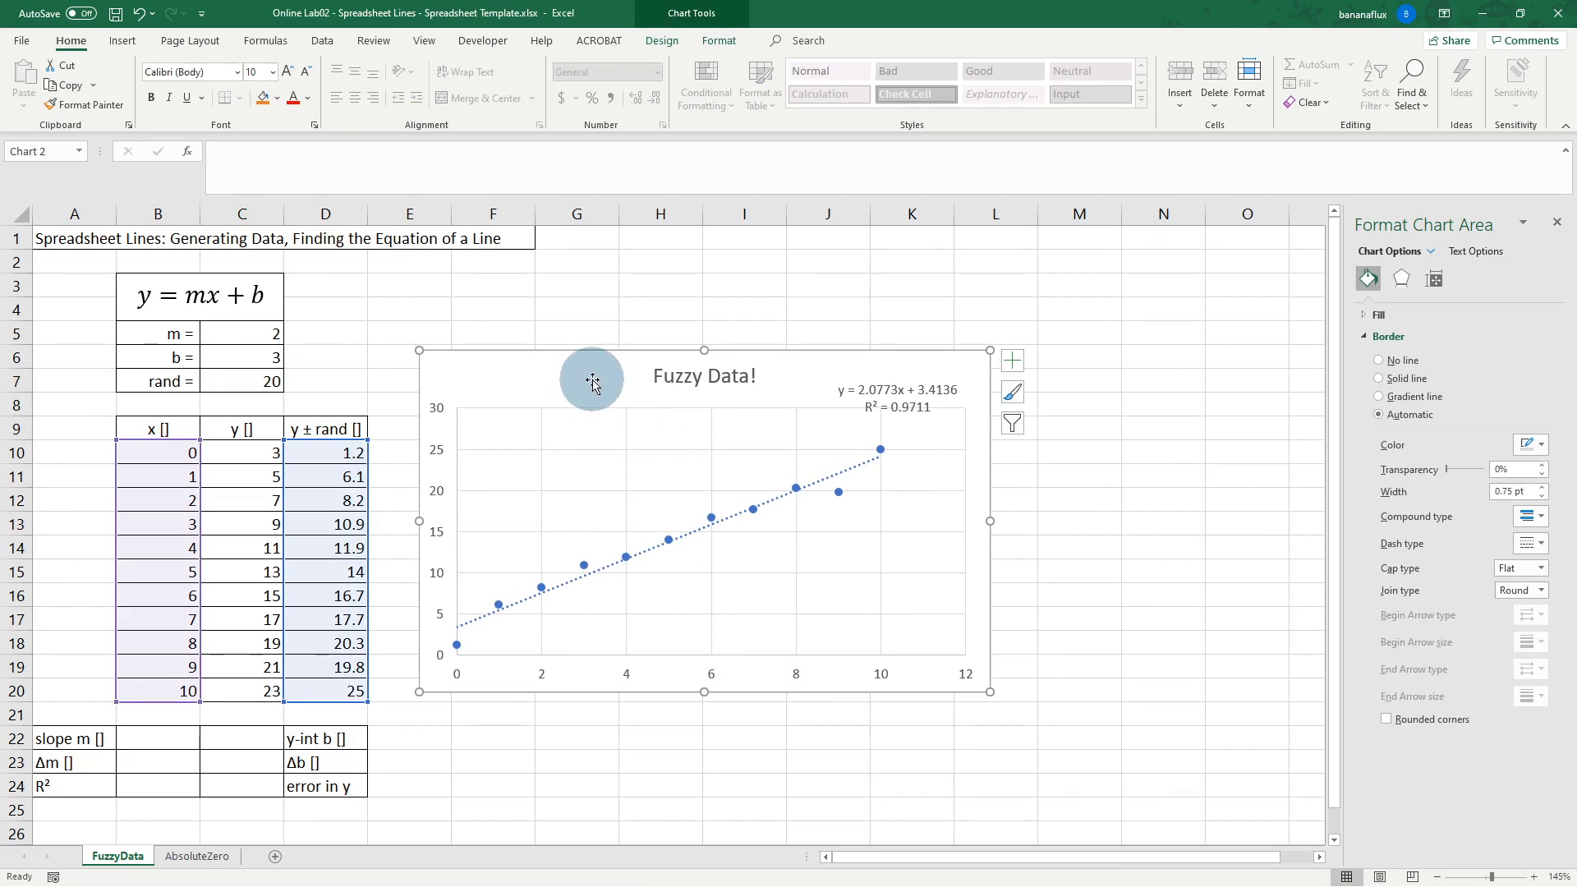
drag(900, 391, 895, 373)
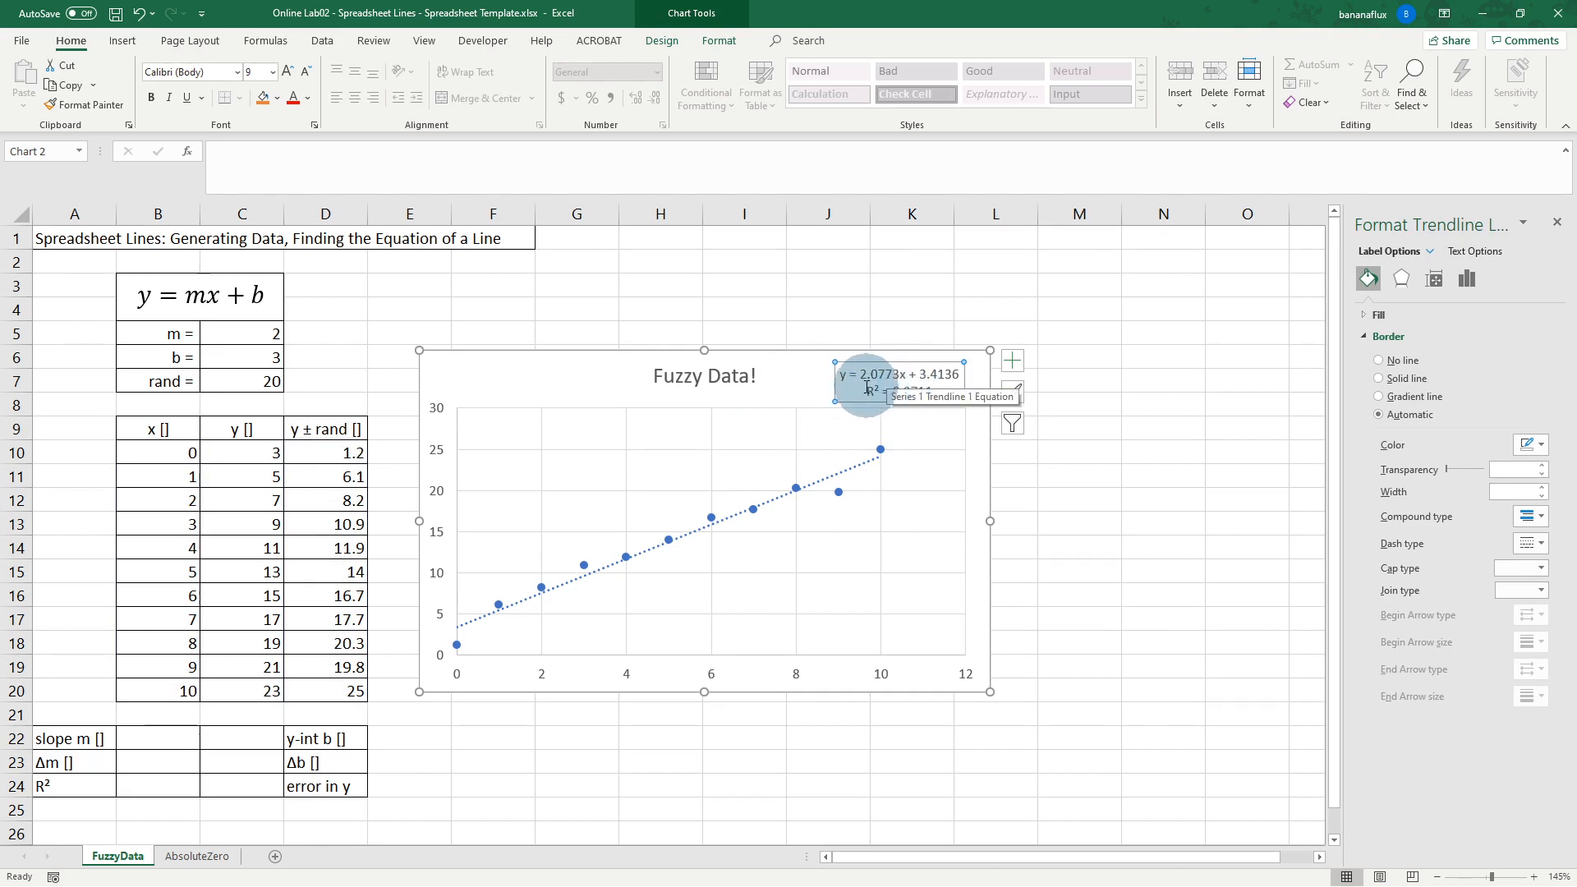
drag(860, 375, 902, 374)
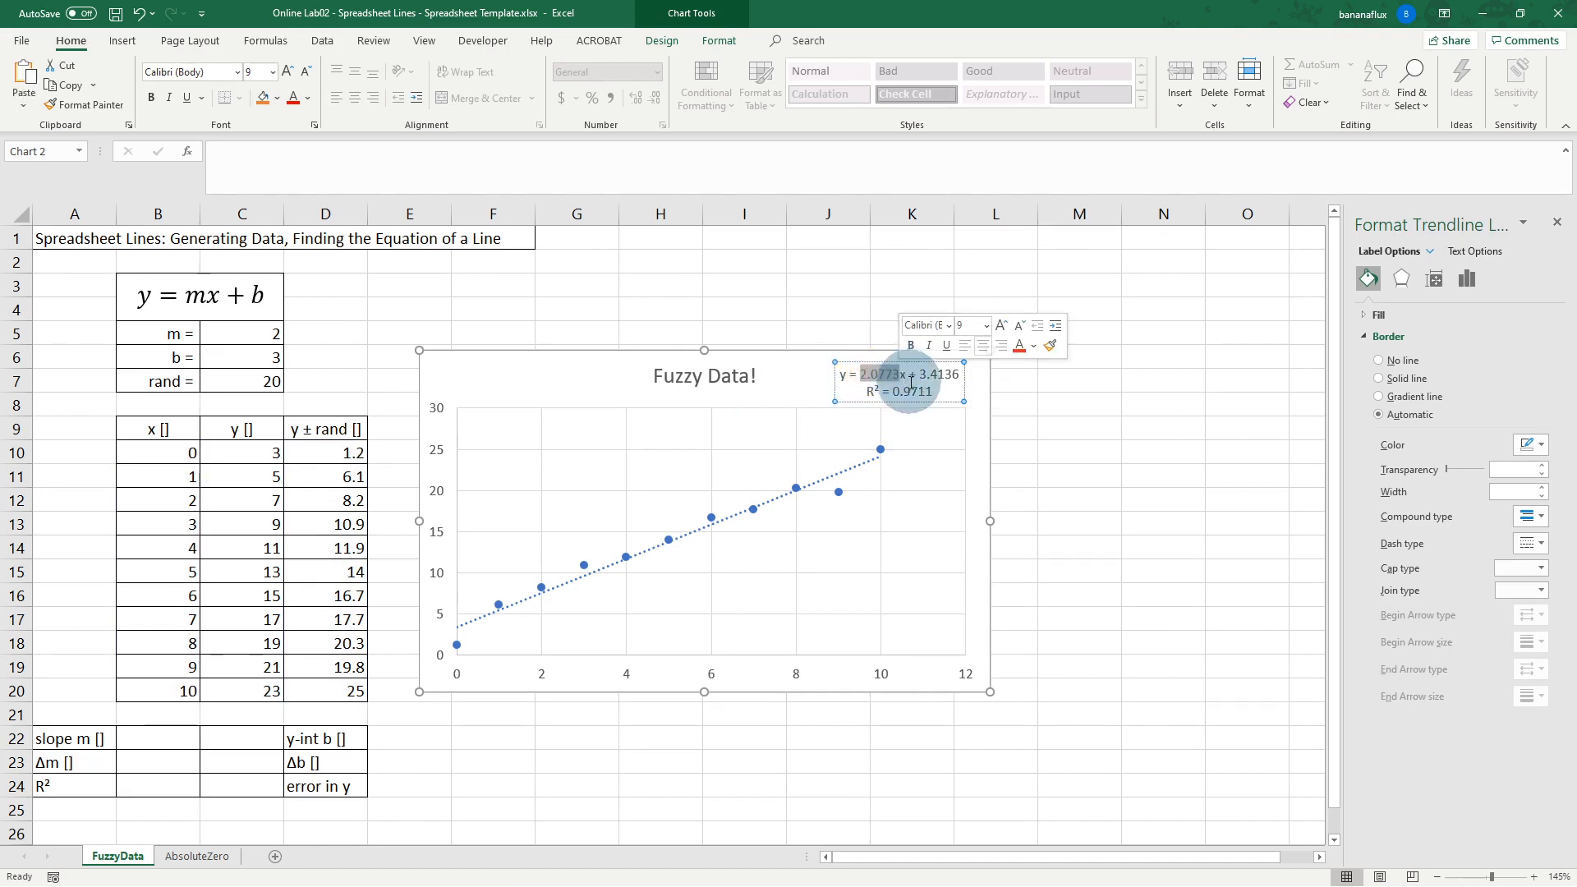
click(796, 386)
click(885, 378)
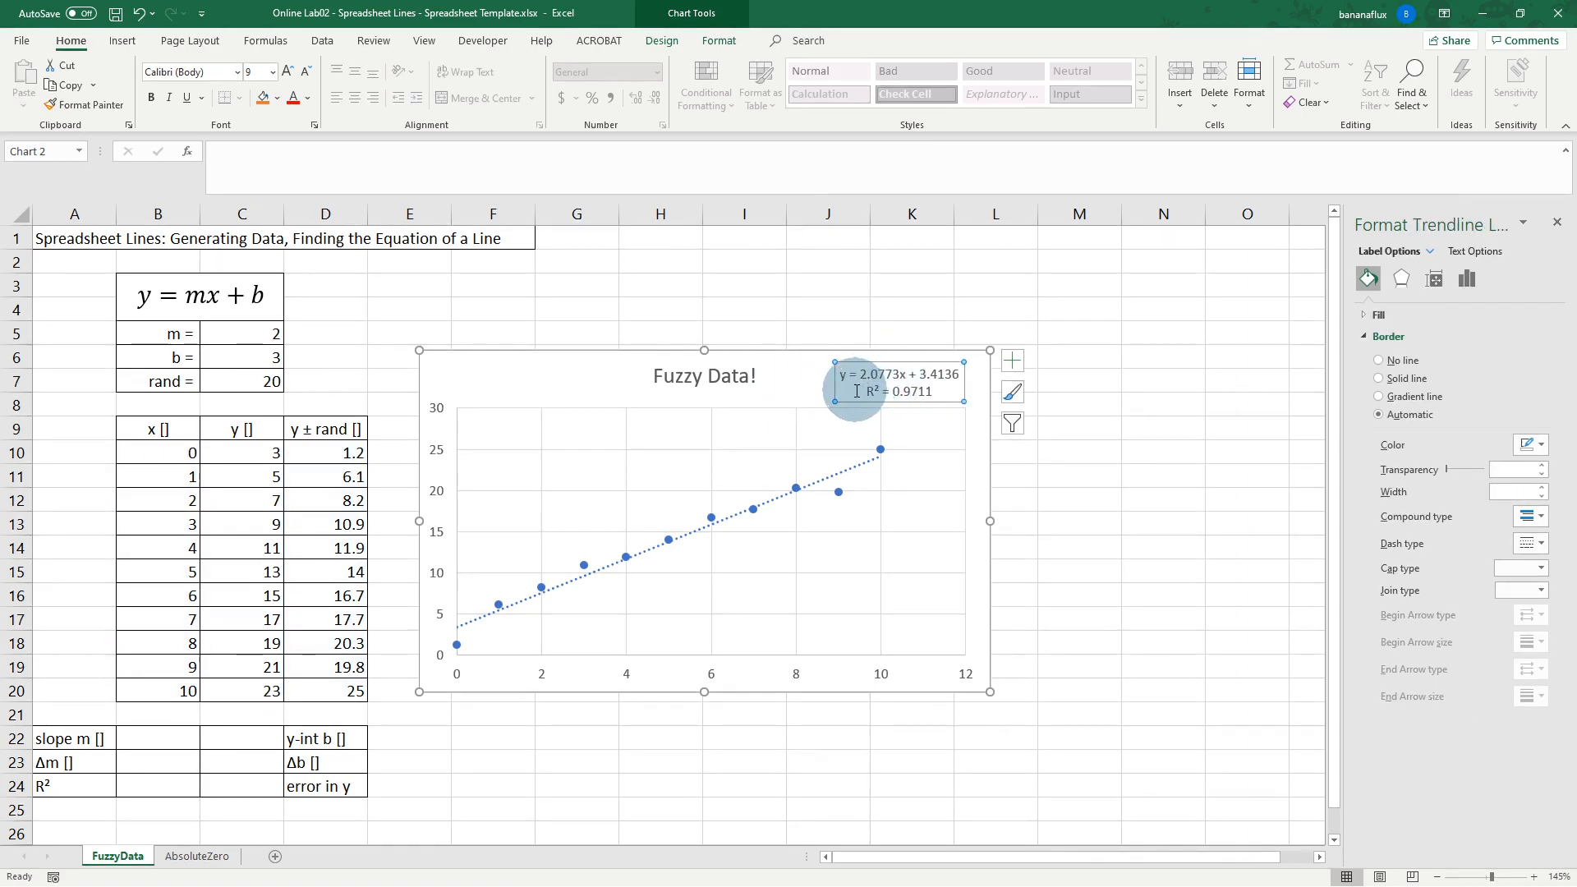
Step: Format the trendline label as Number with 8 decimal places and close the pane
right_click(856, 391)
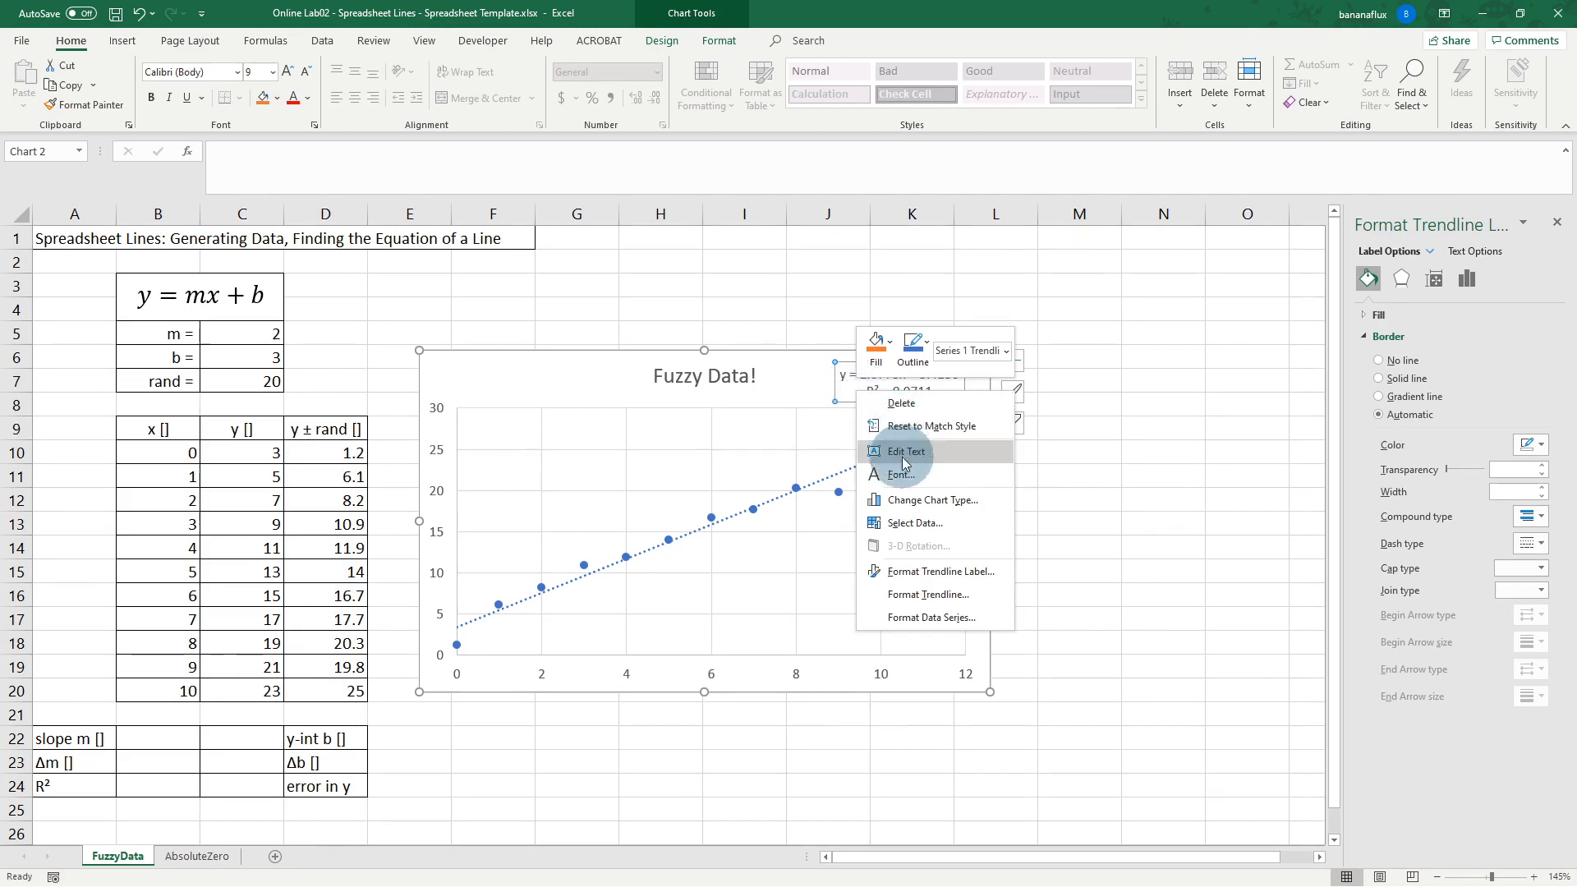
click(942, 572)
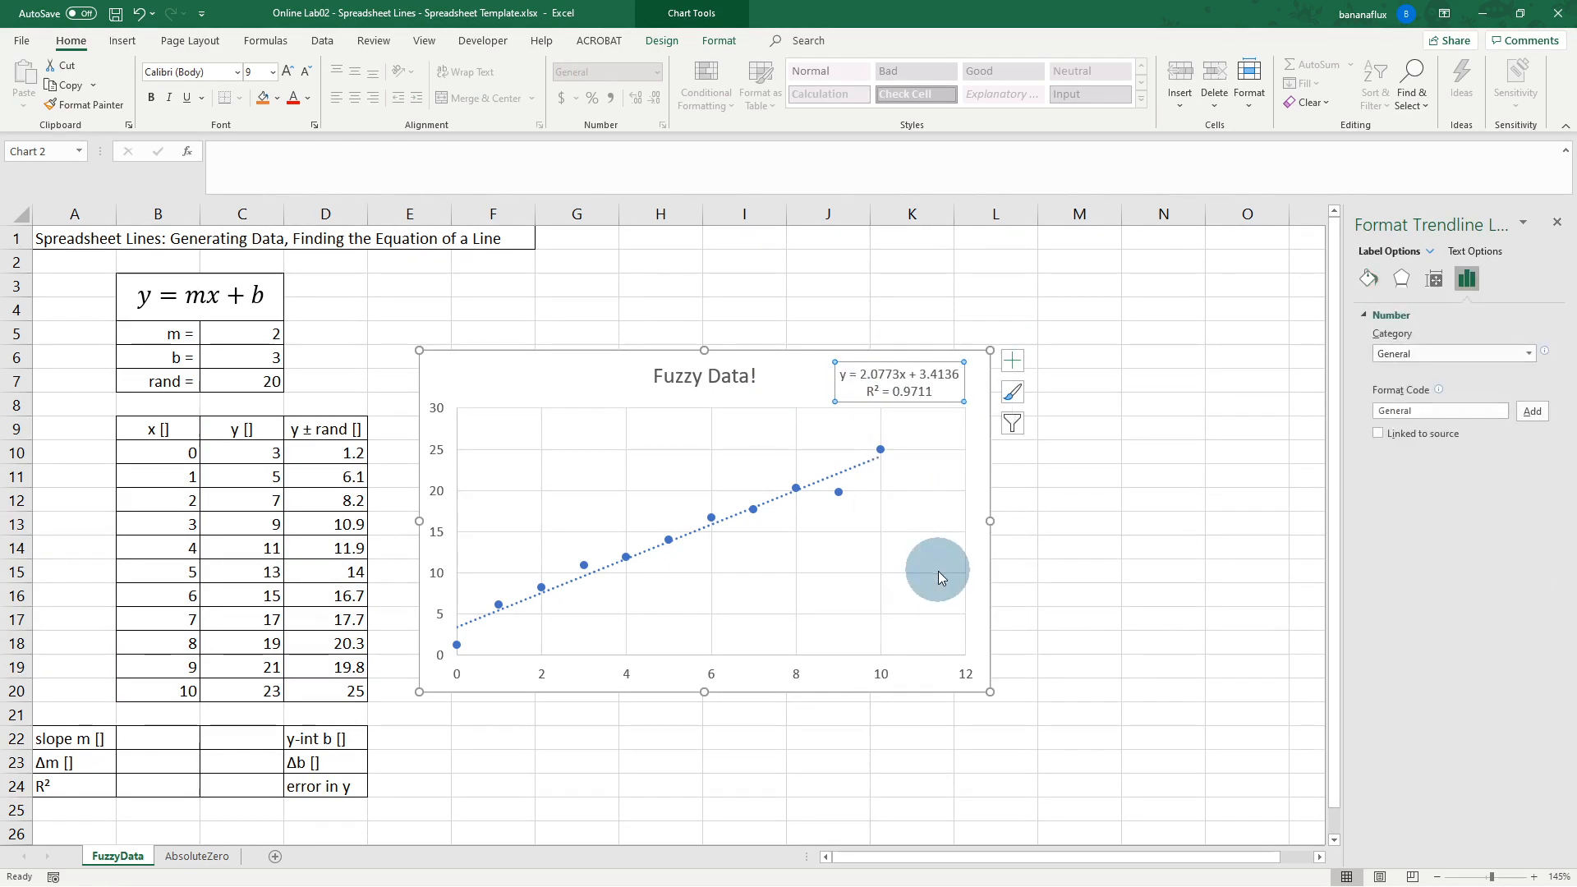
click(1415, 356)
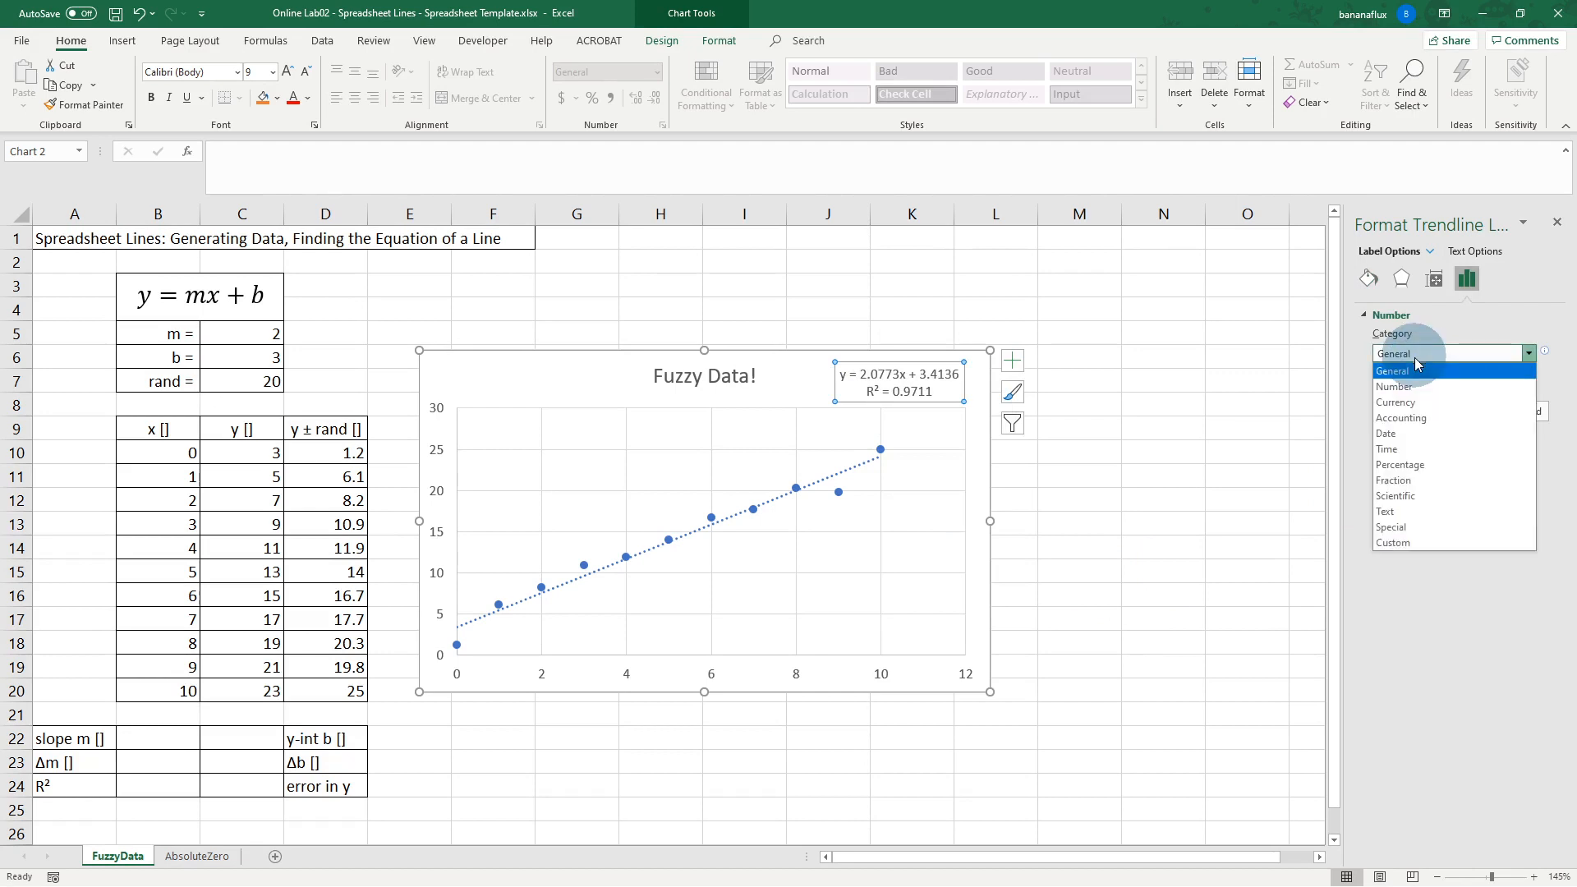
click(1417, 387)
click(1479, 375)
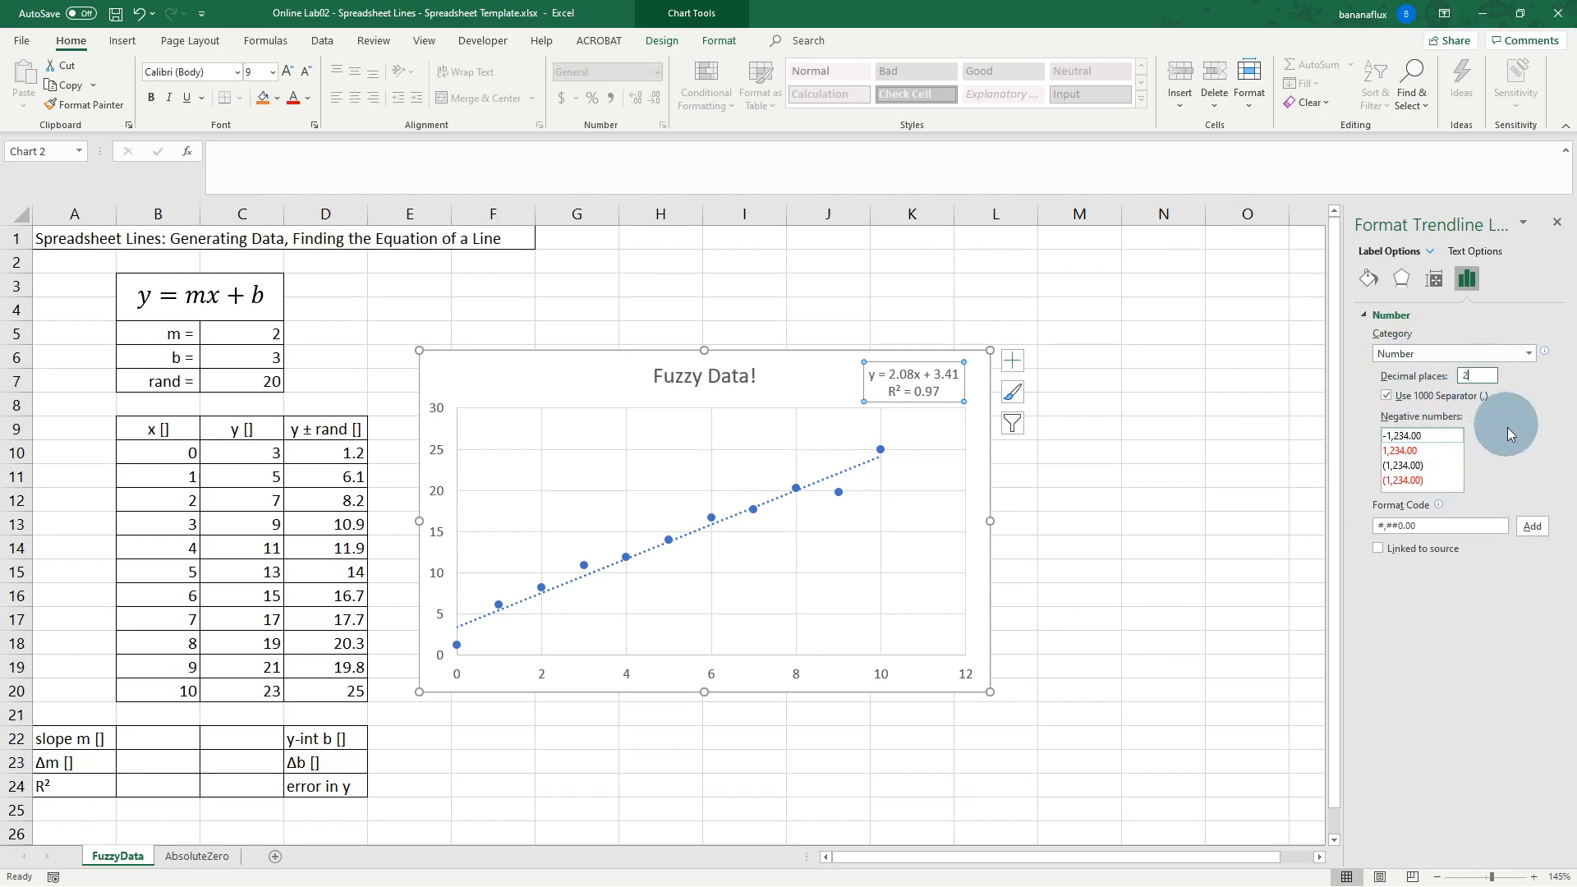
double_click(1461, 376)
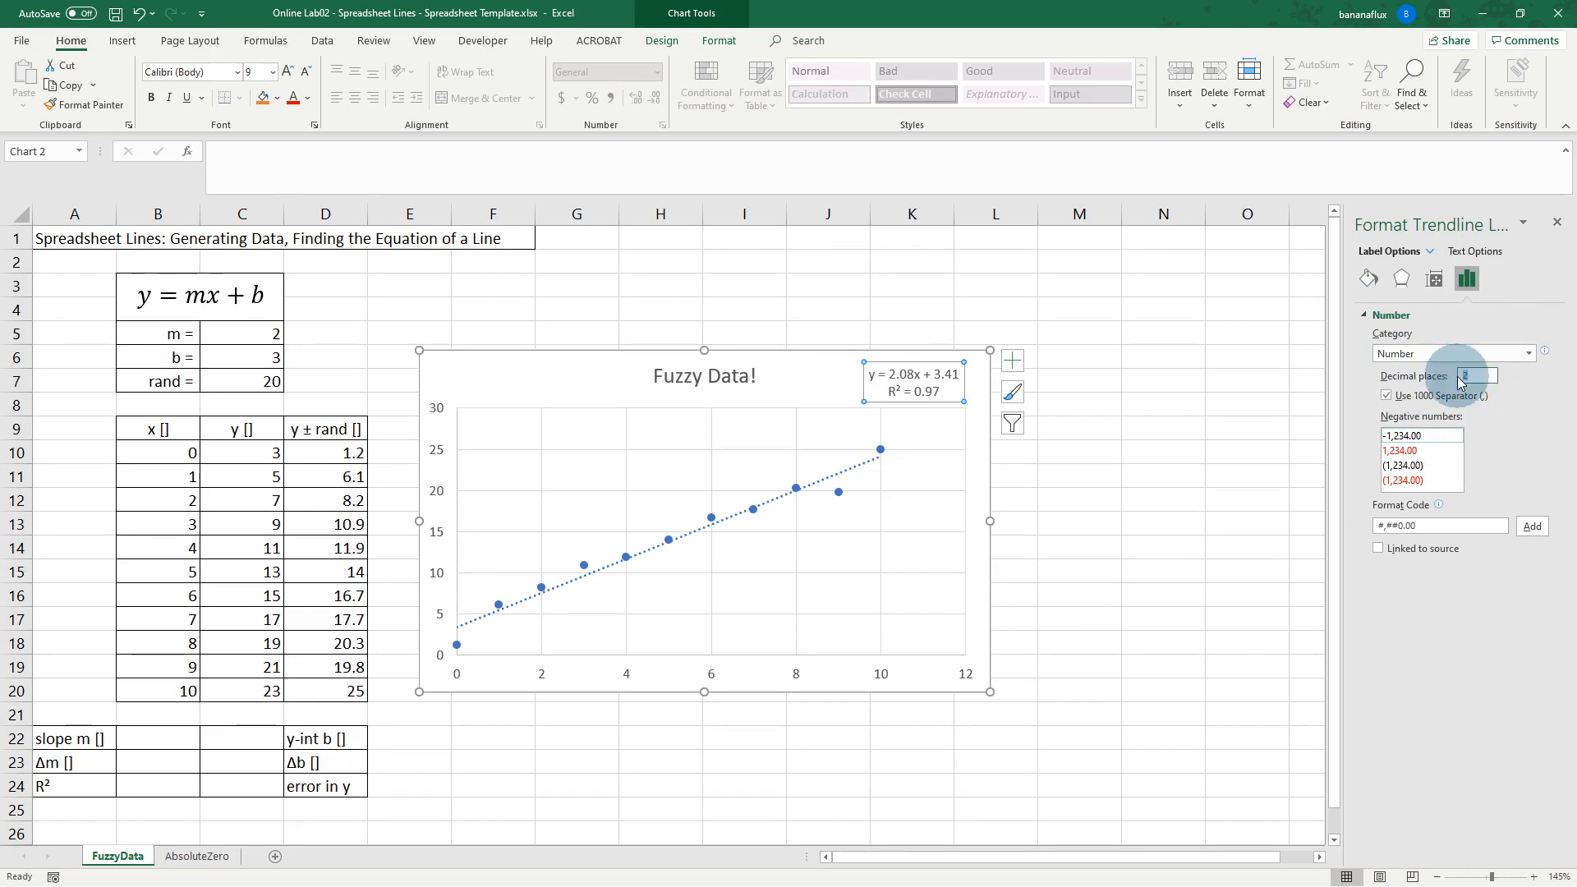
text(8)
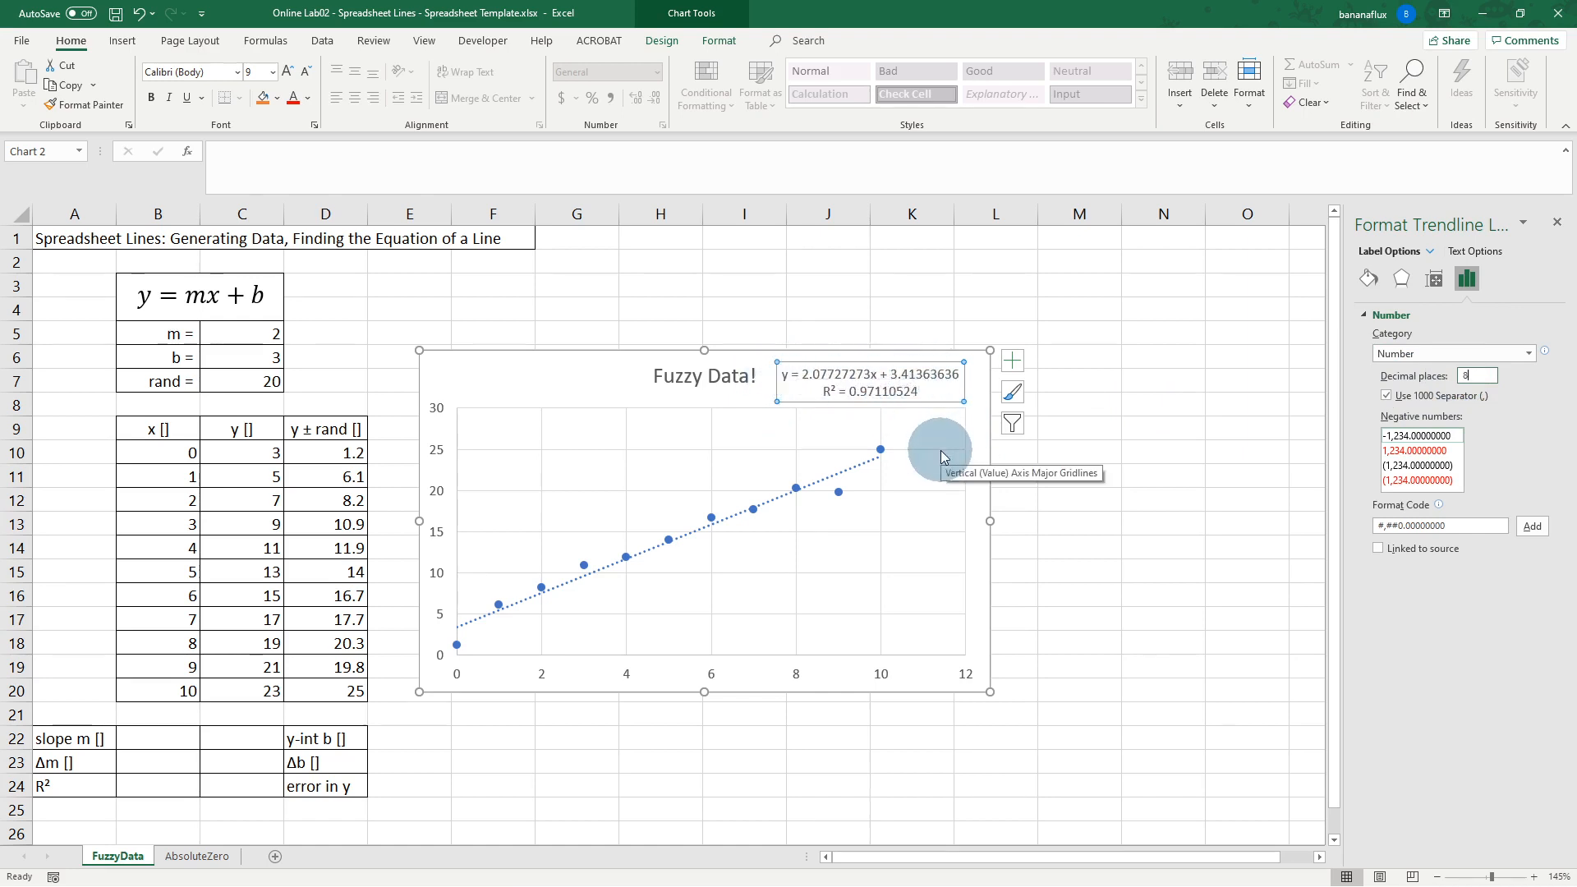
click(1561, 229)
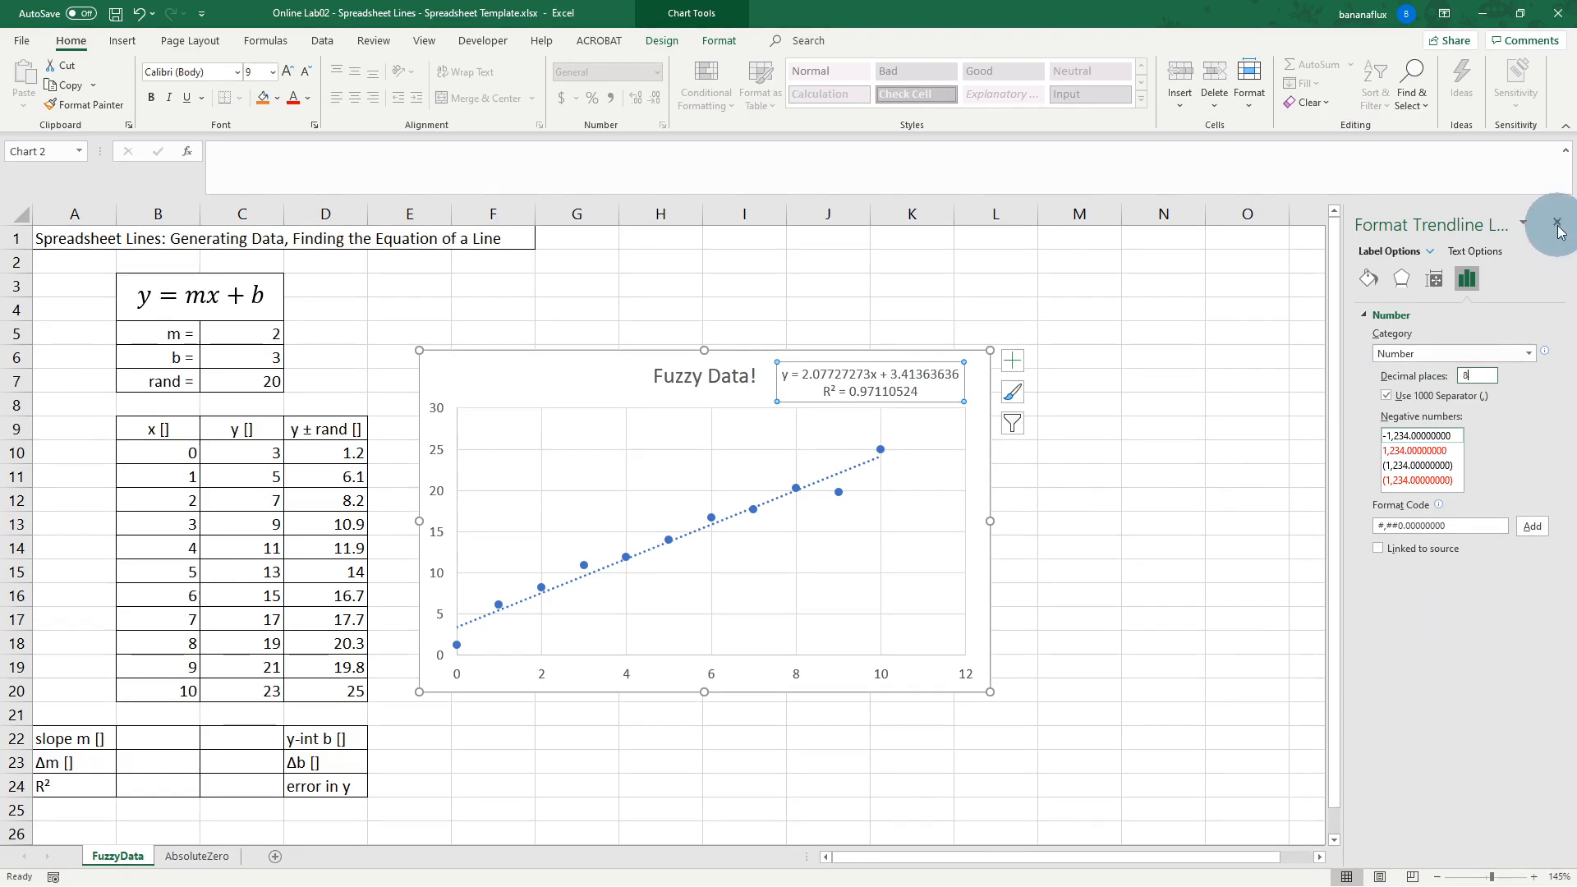
click(564, 373)
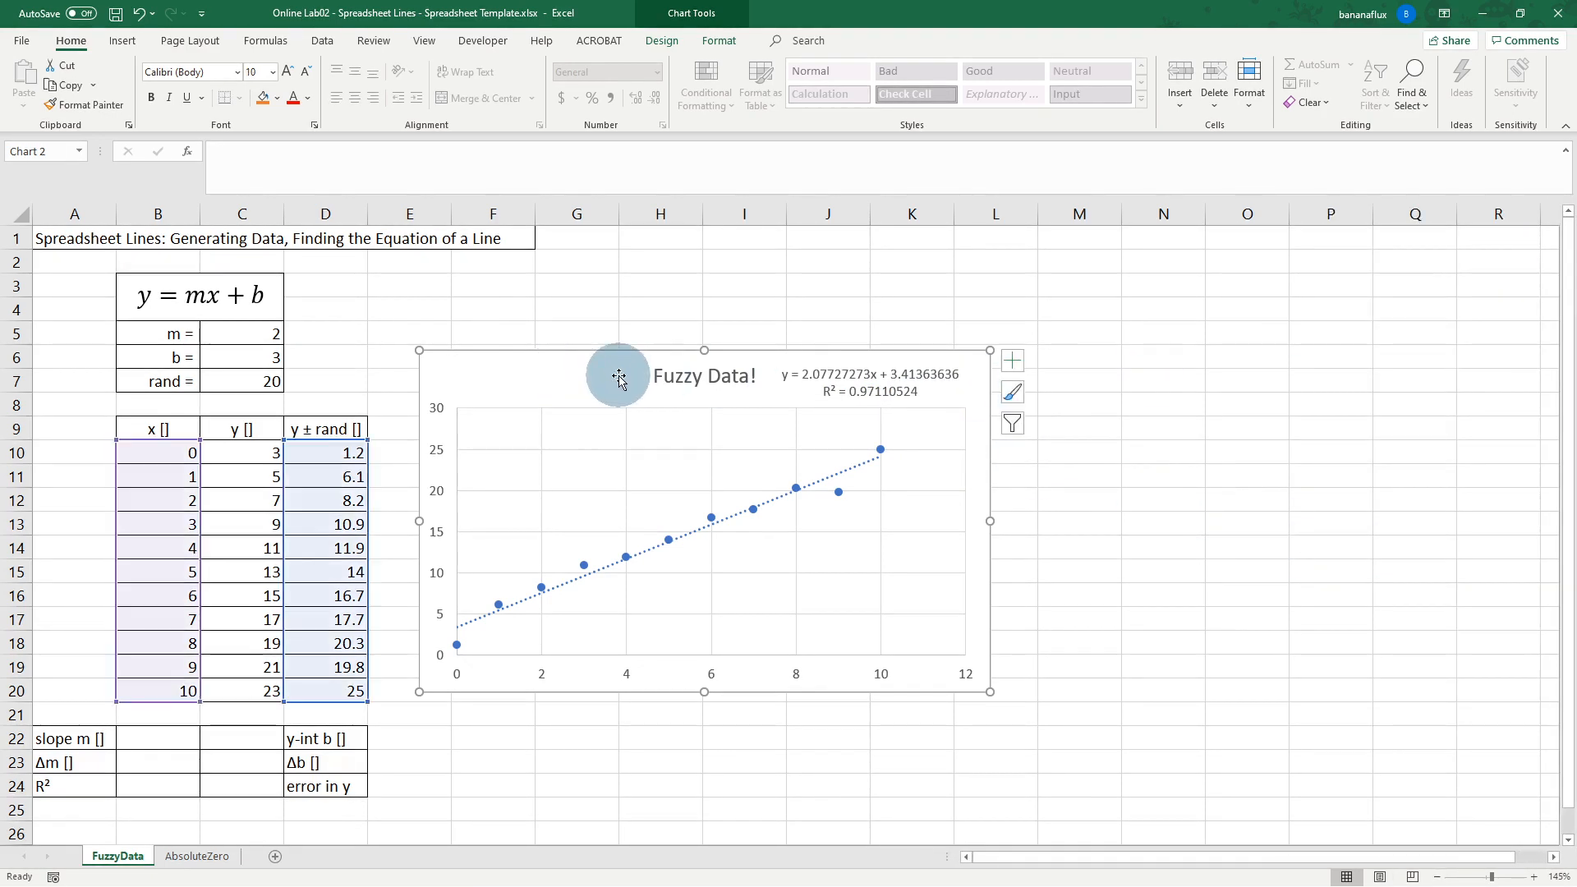
Step: Add a primary horizontal axis title to the Fuzzy Data chart and change its text to 'x-axis []'
click(667, 42)
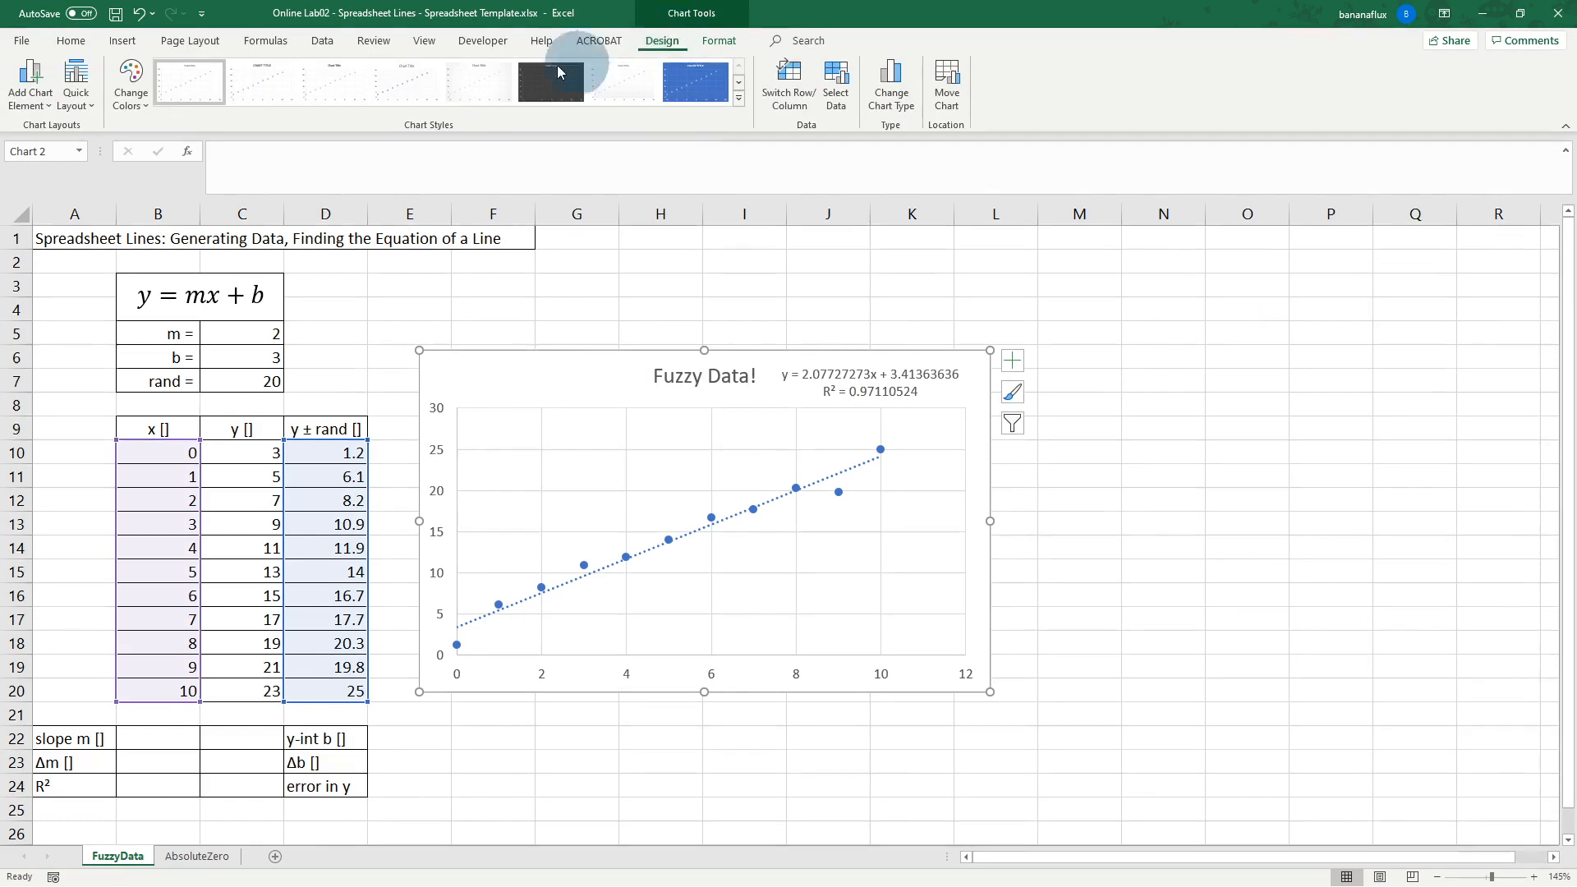
click(33, 99)
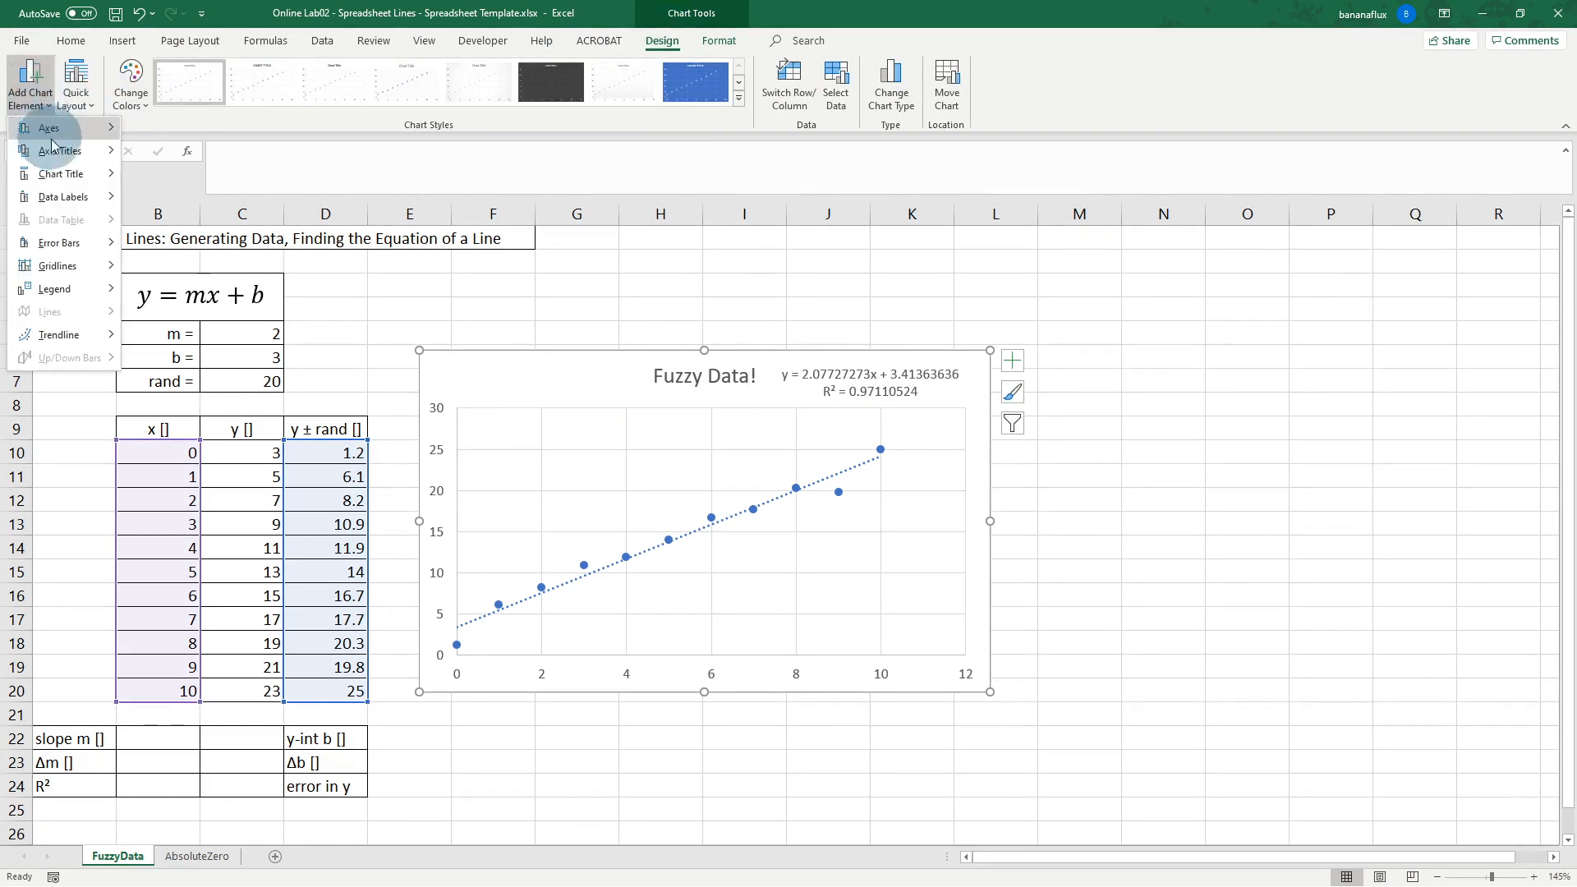
mouse_move(50, 151)
click(191, 160)
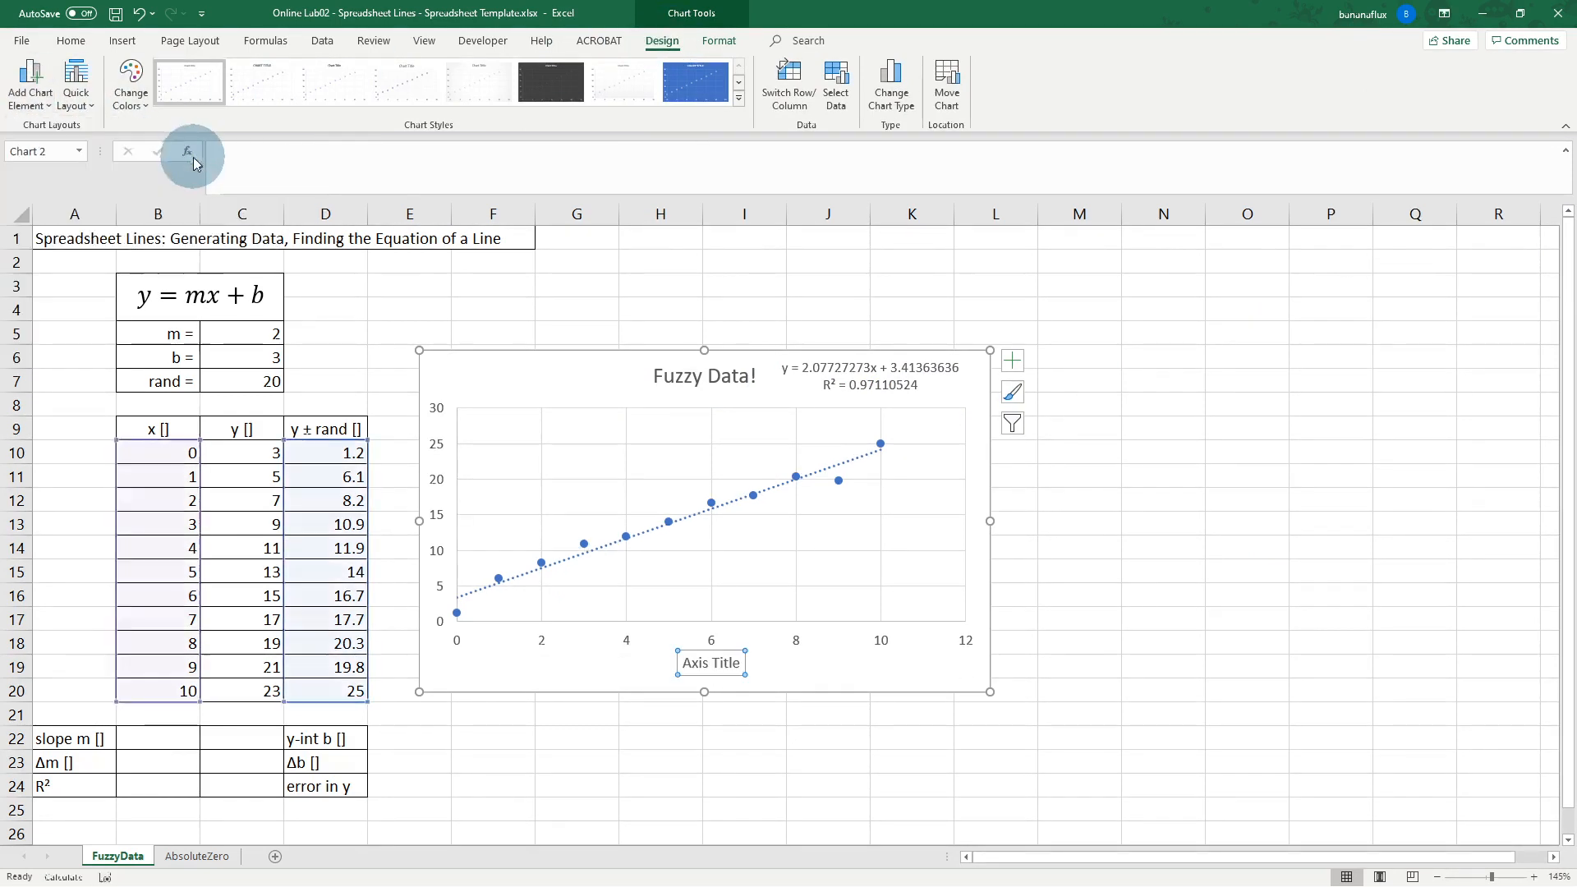
click(705, 664)
drag(687, 662, 744, 668)
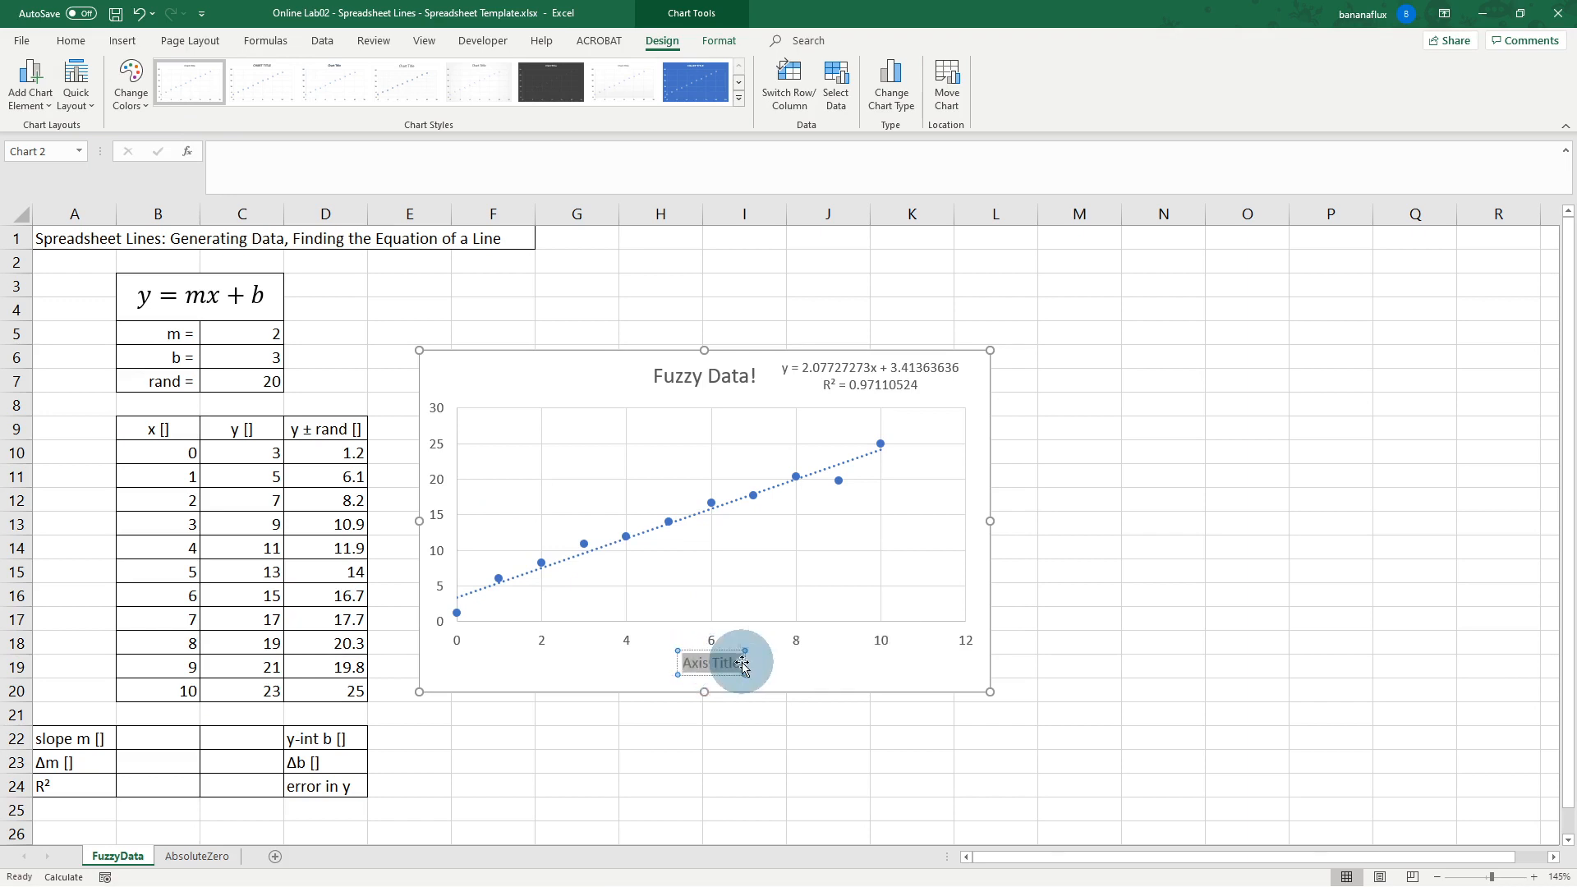
text(x)
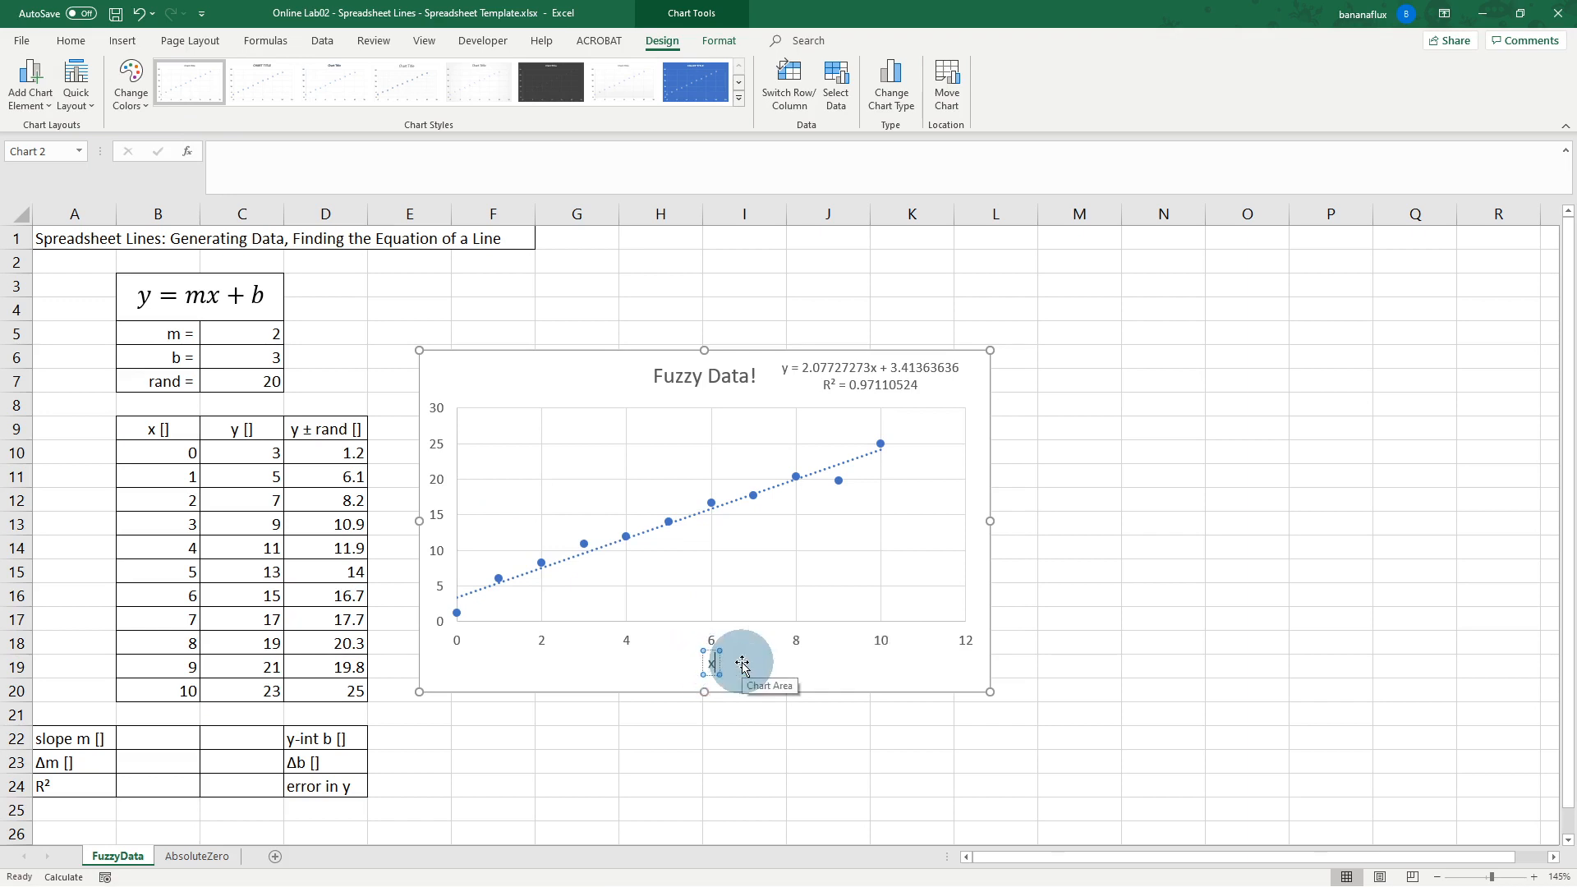
text(-axis [)
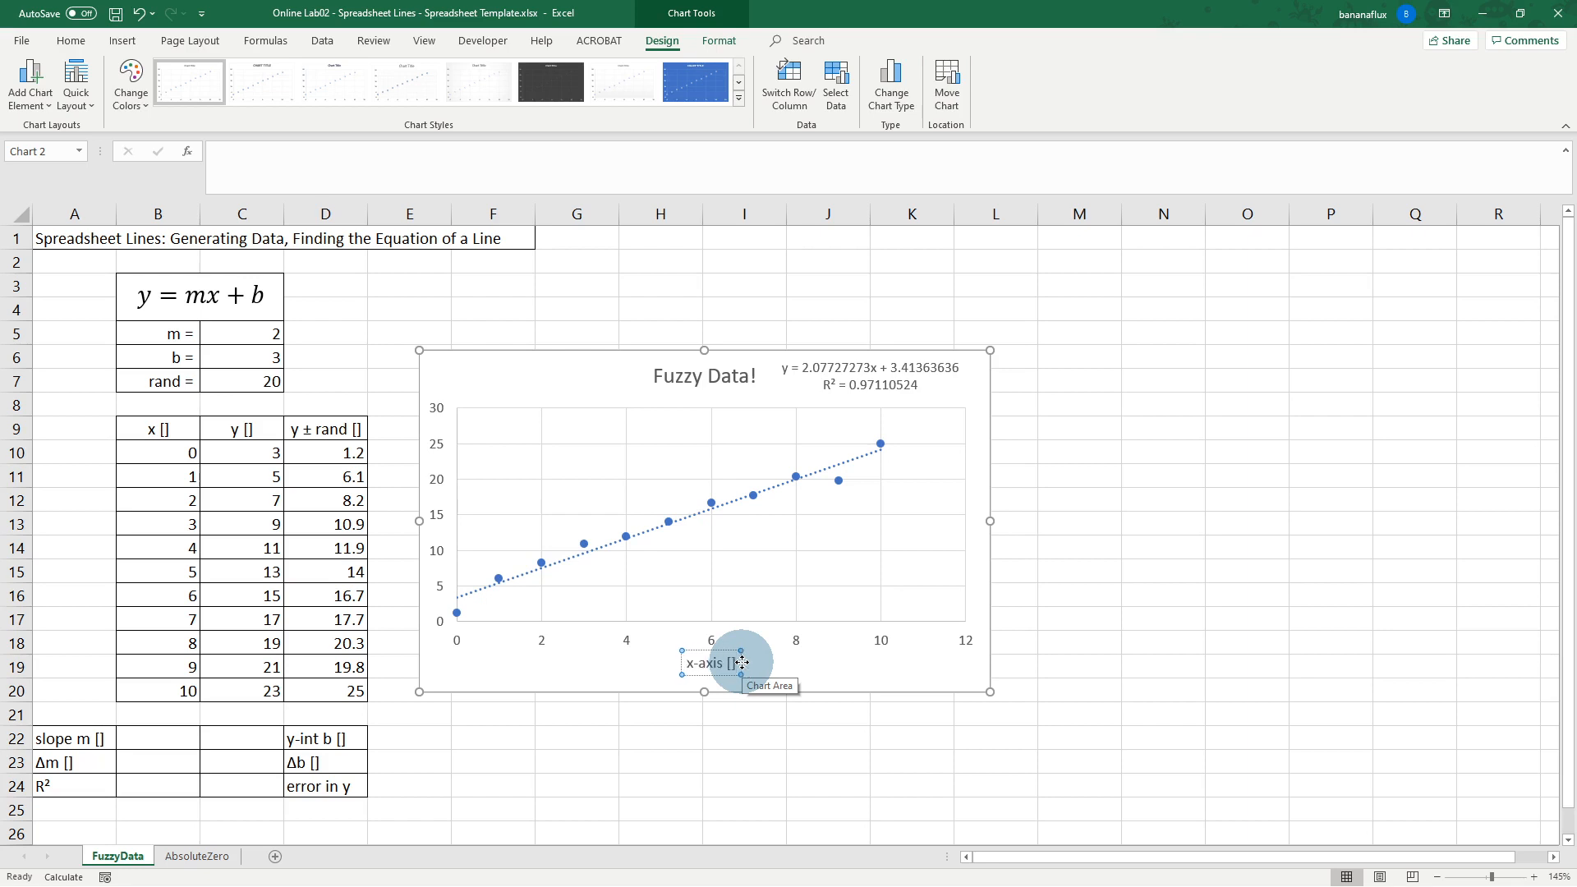
click(791, 671)
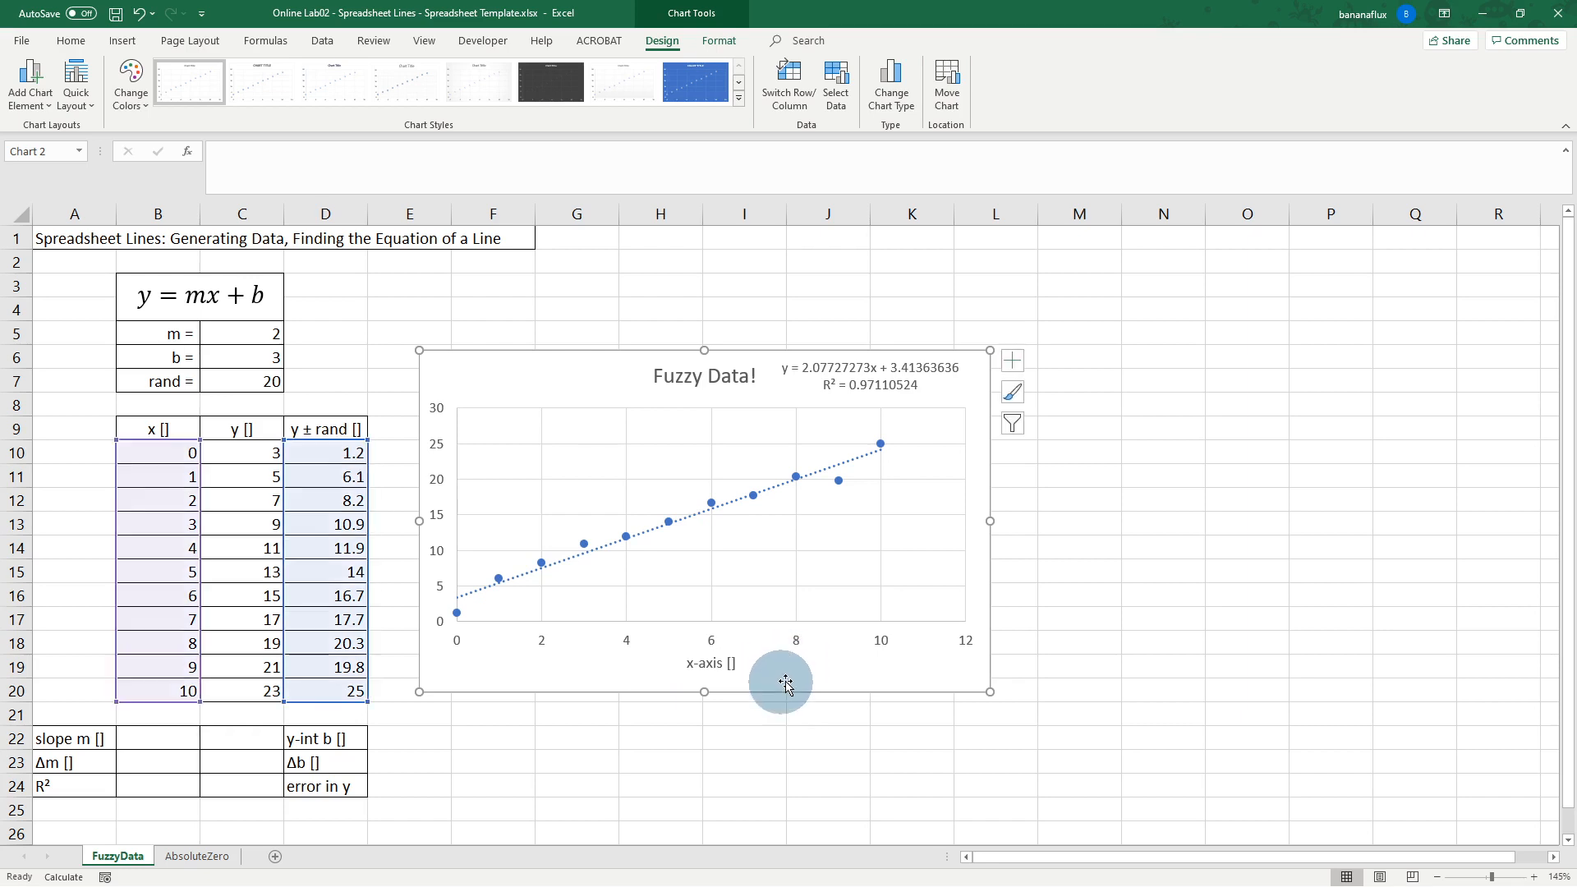
Step: Add a primary vertical axis title to the chart and change its text to 'y-axis []'
click(37, 97)
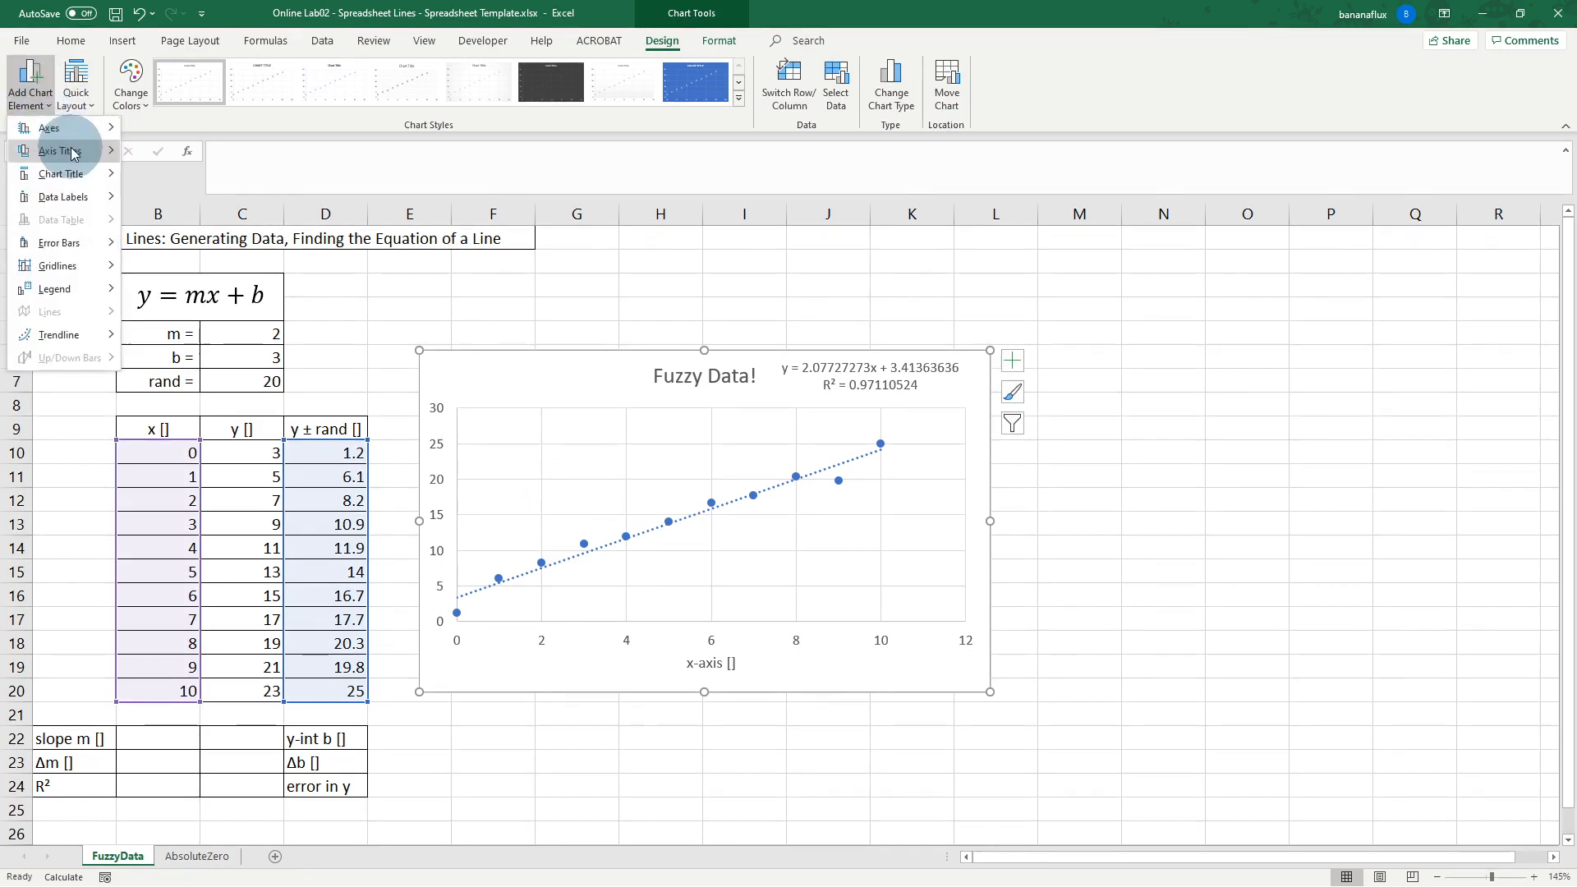
mouse_move(49, 151)
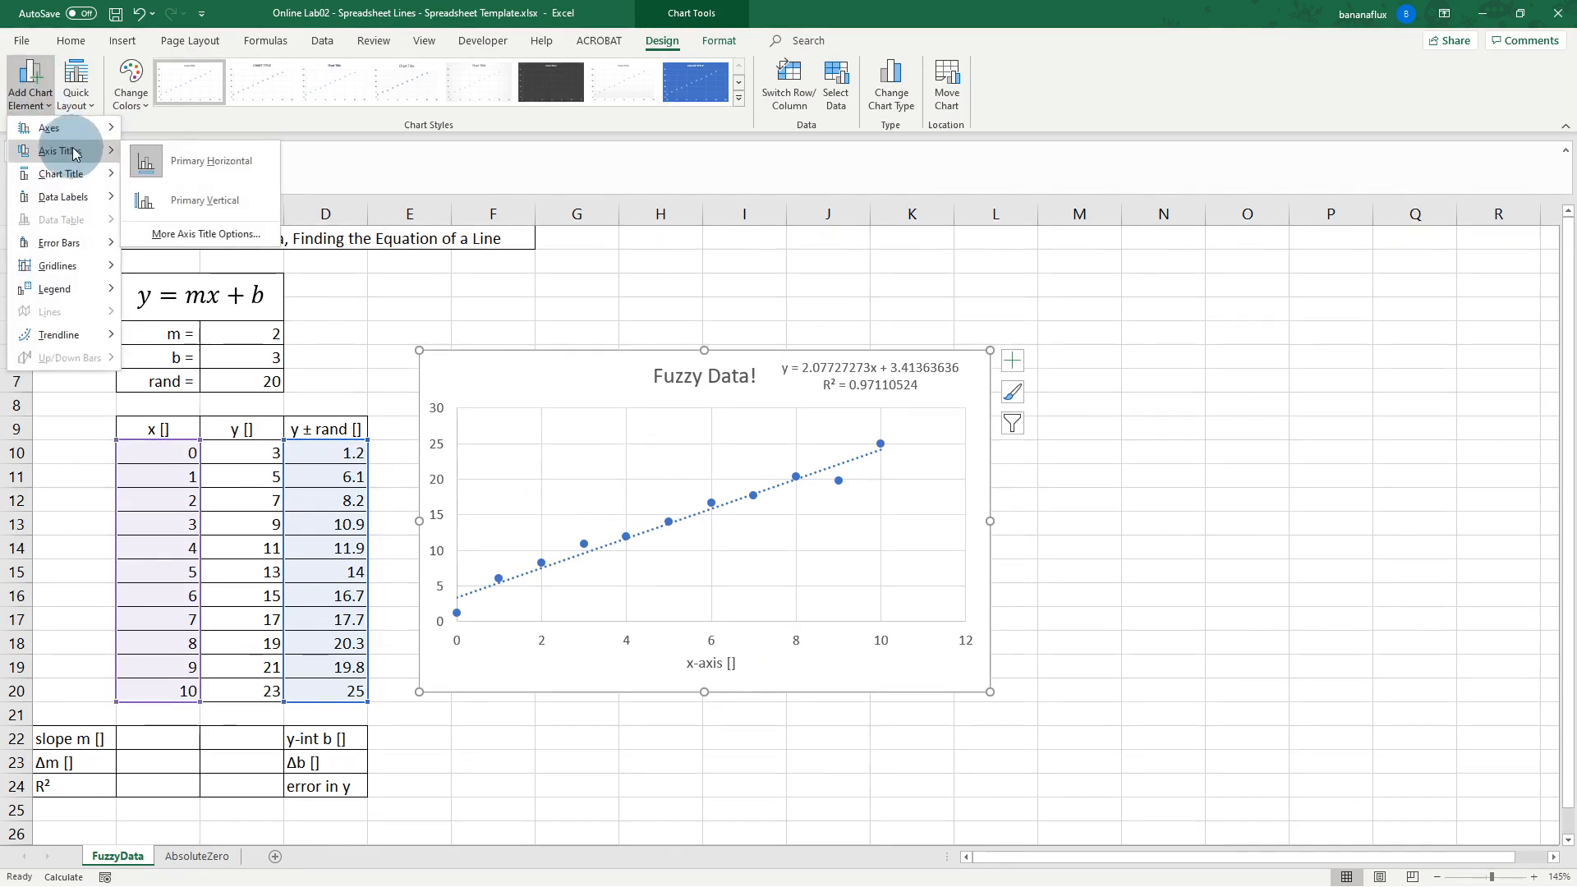
click(205, 200)
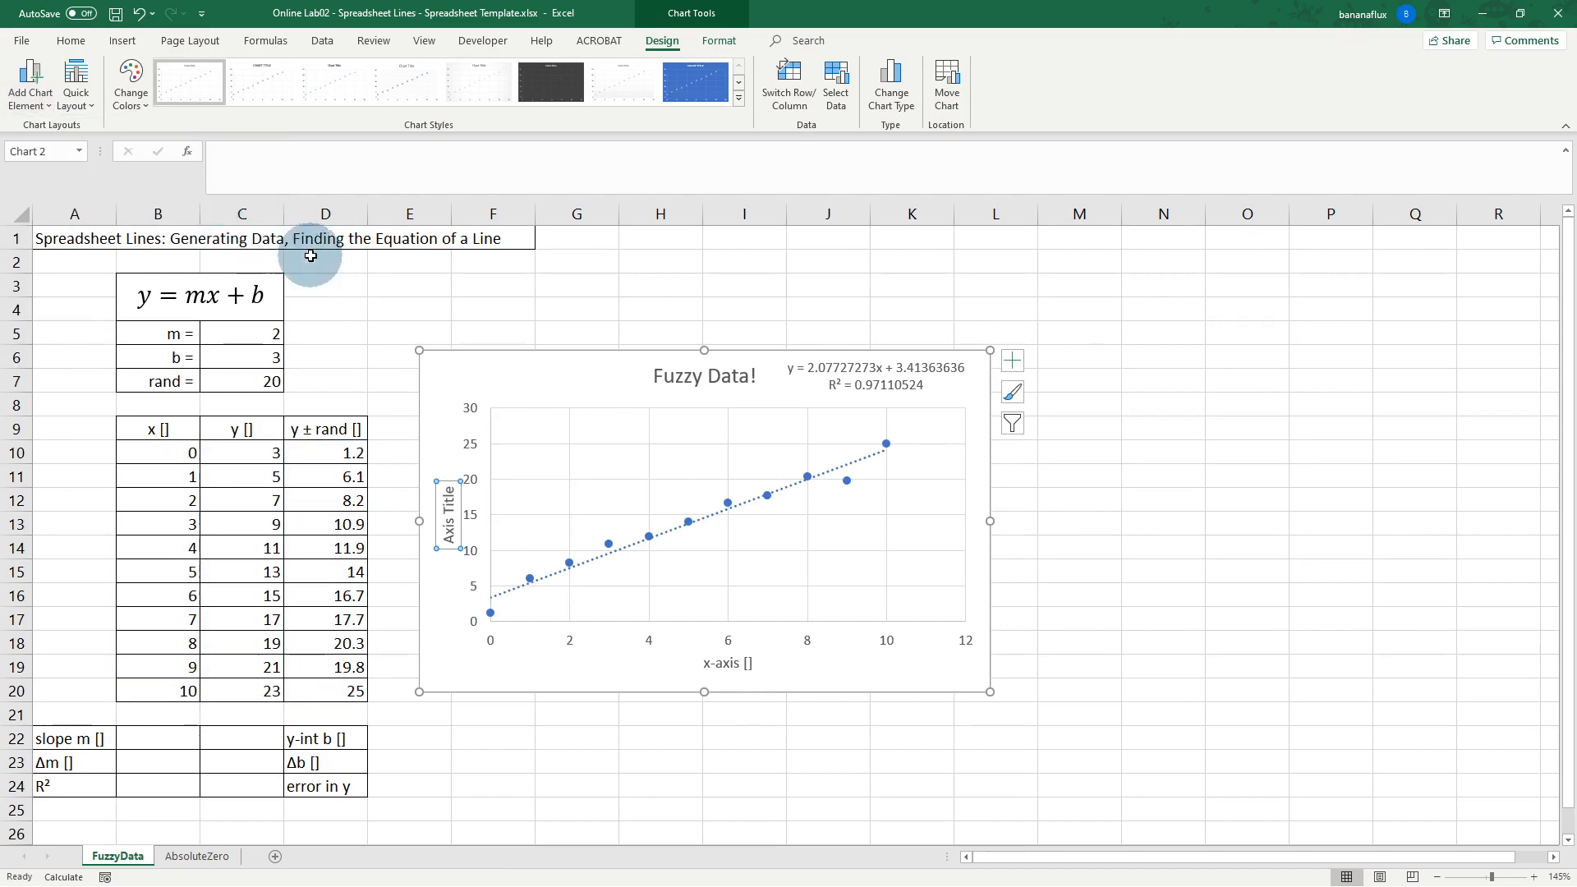
click(451, 516)
triple_click(450, 516)
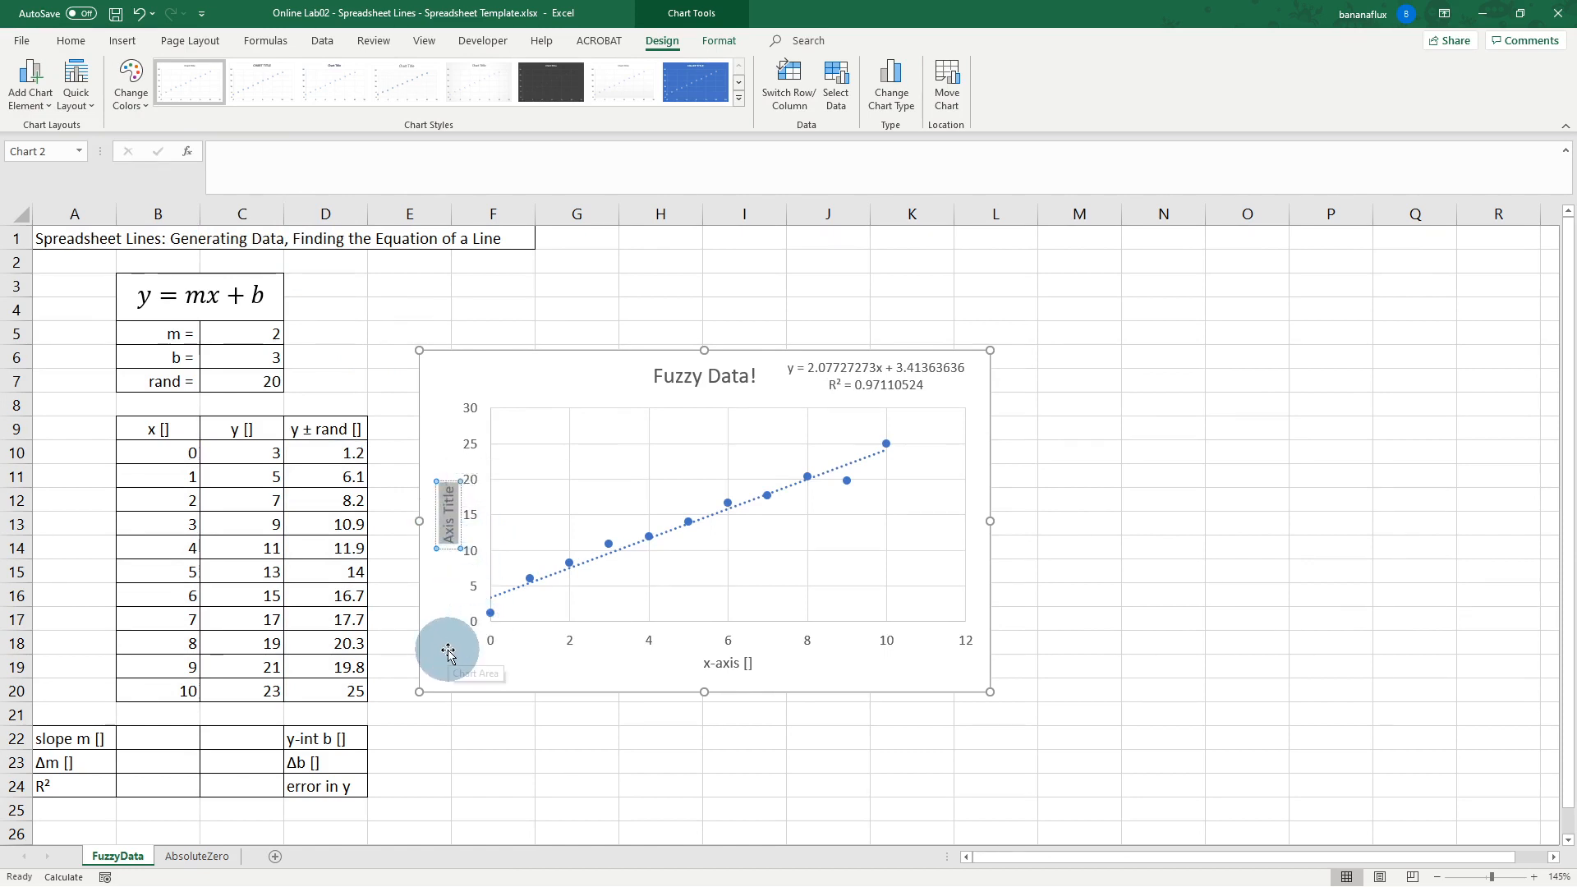
text(y)
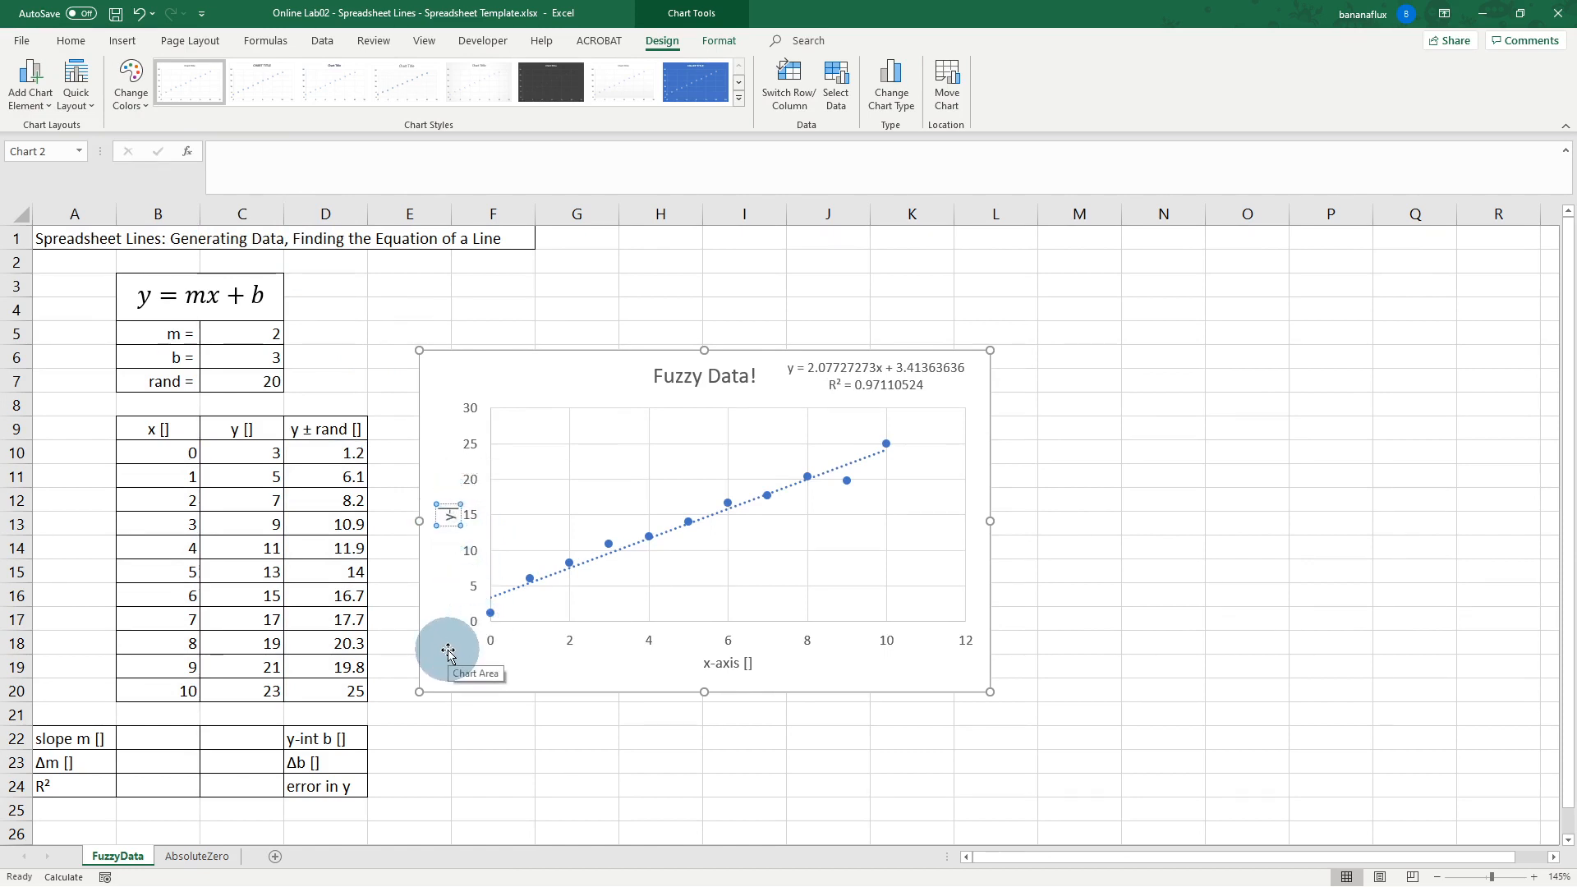
text(-axis [])
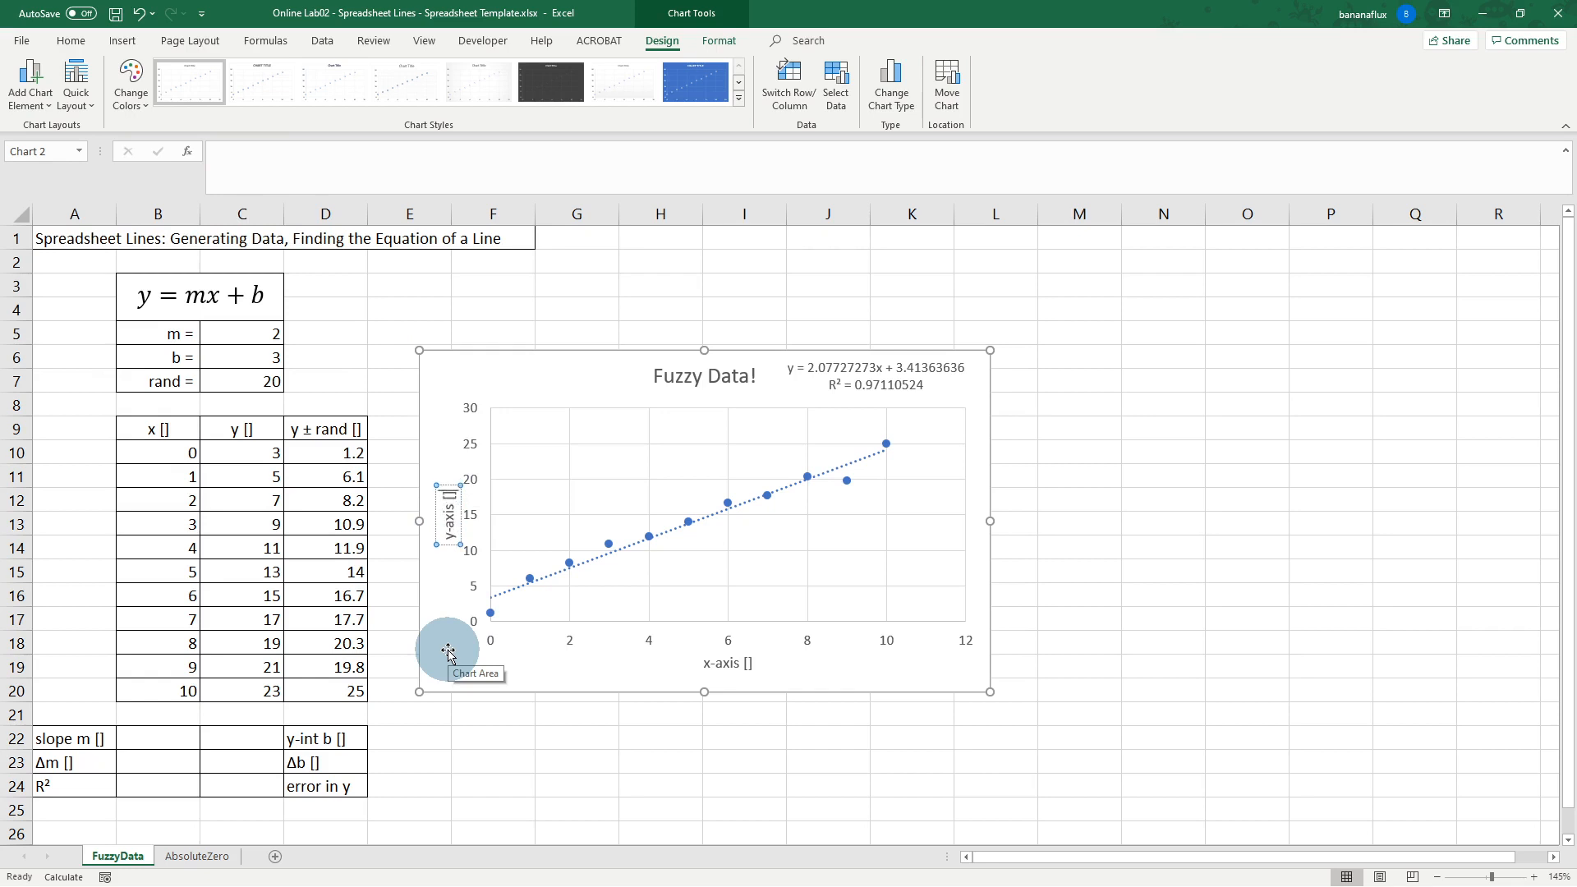
click(449, 654)
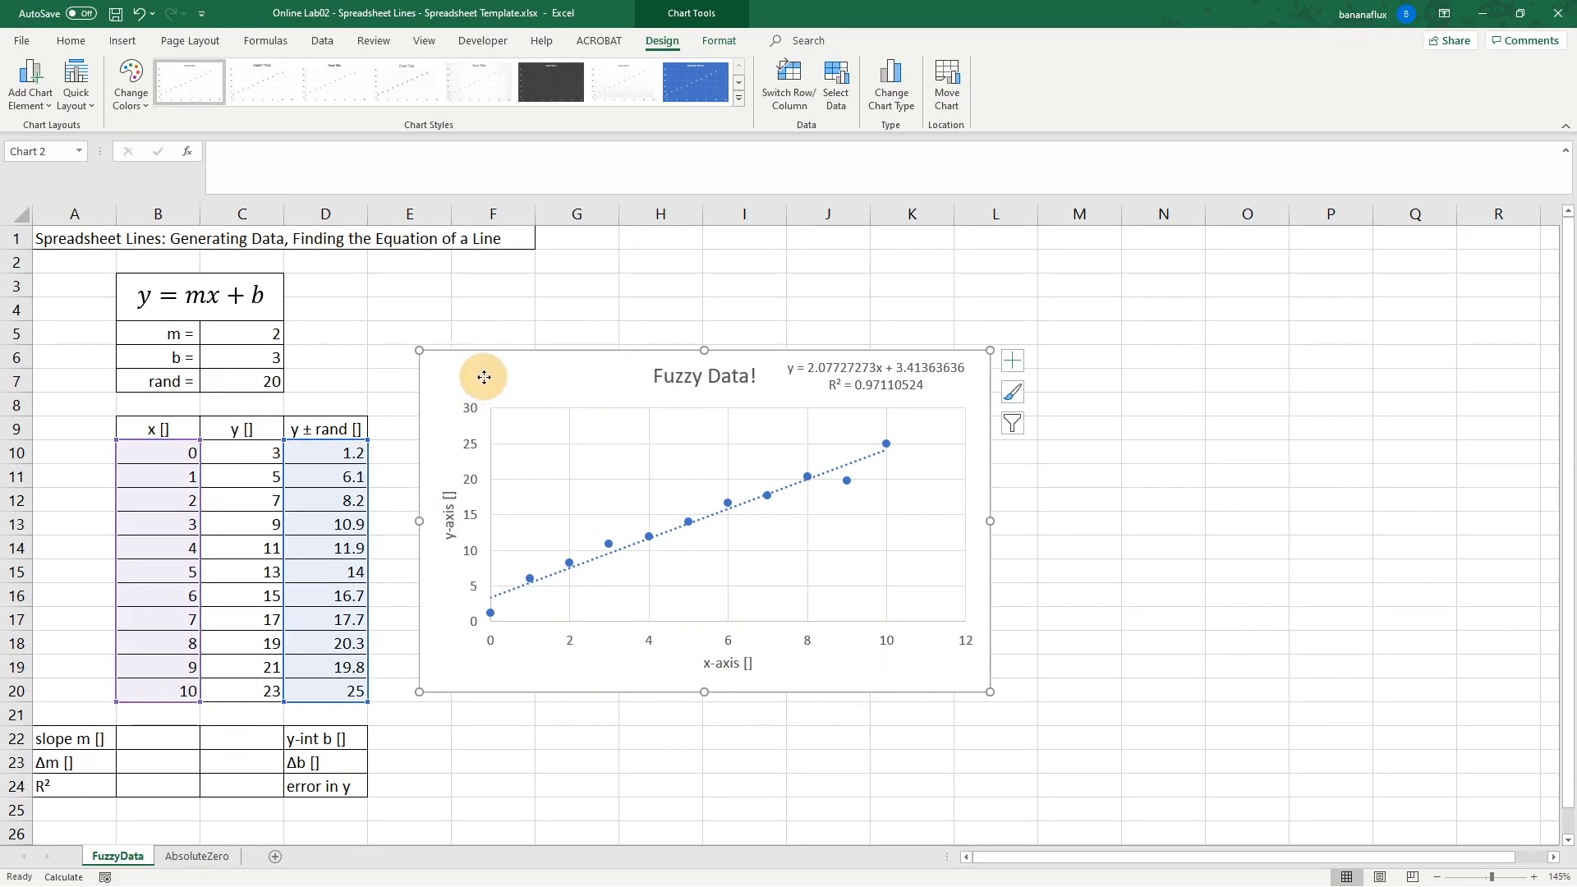
Step: Nudge the chart slightly right, then select the empty block B22:C24
drag(484, 377, 521, 368)
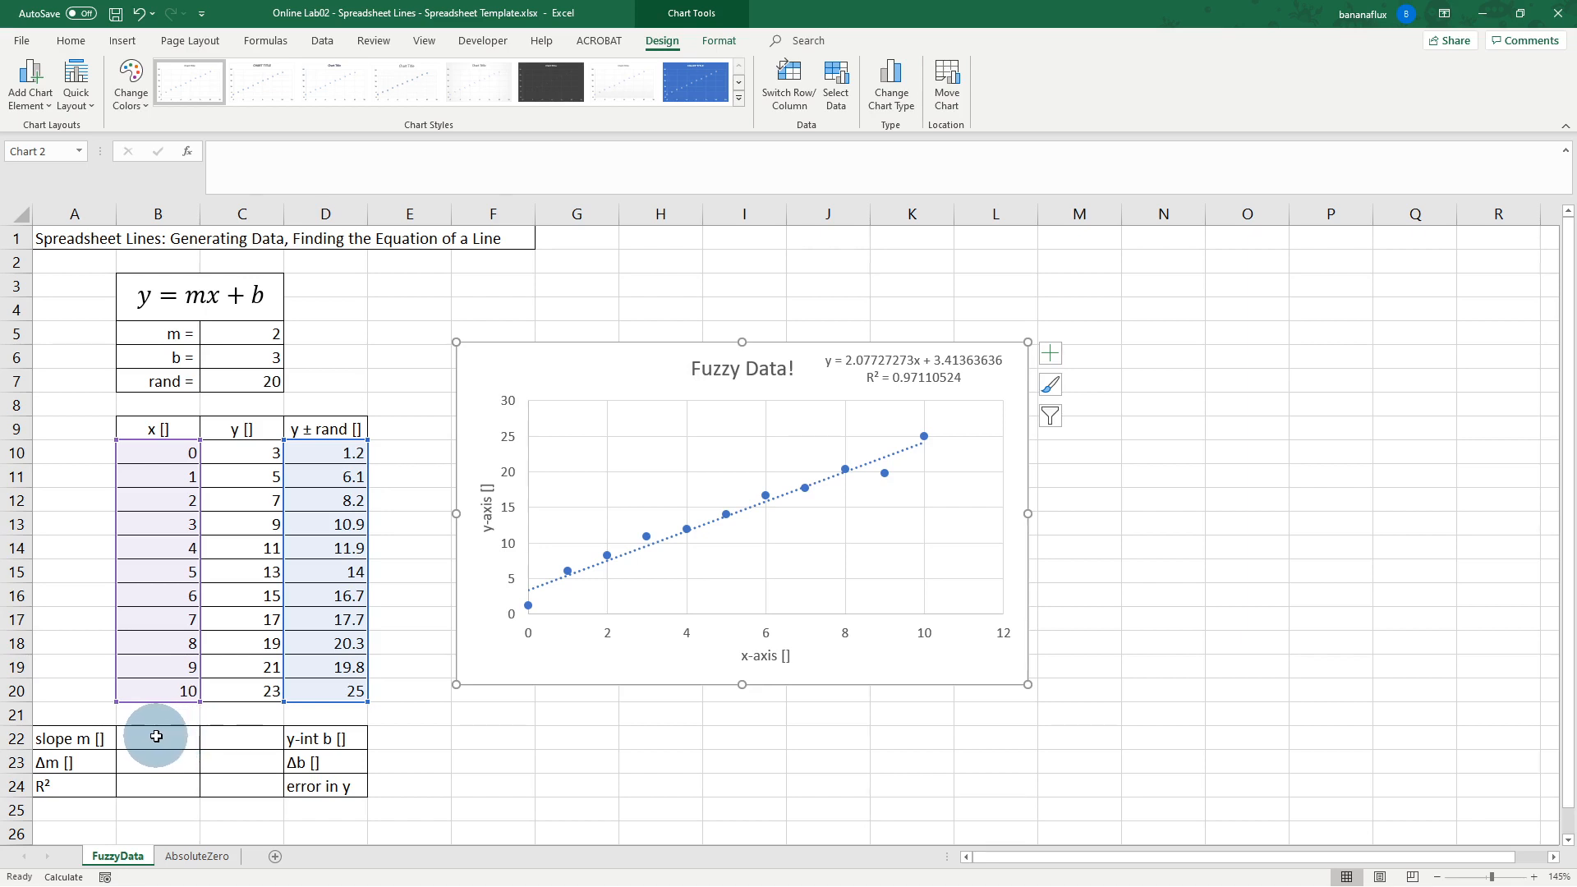
drag(170, 737, 235, 785)
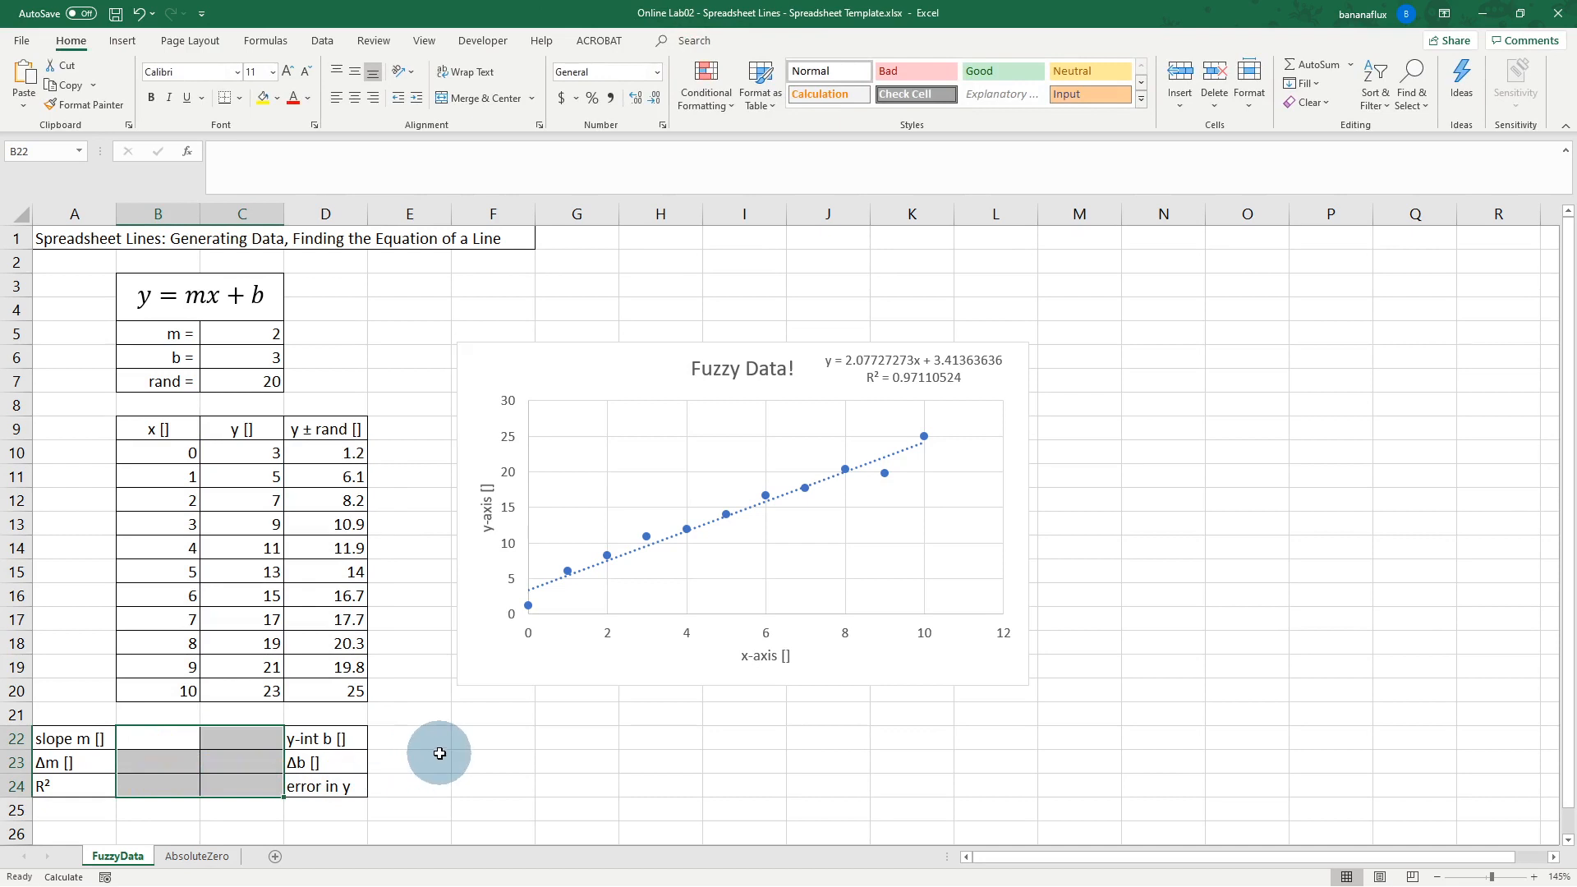
Step: Enter =LINEST(D10:D20,B10:B20,1,1) as an array formula across B22:C24
text(=)
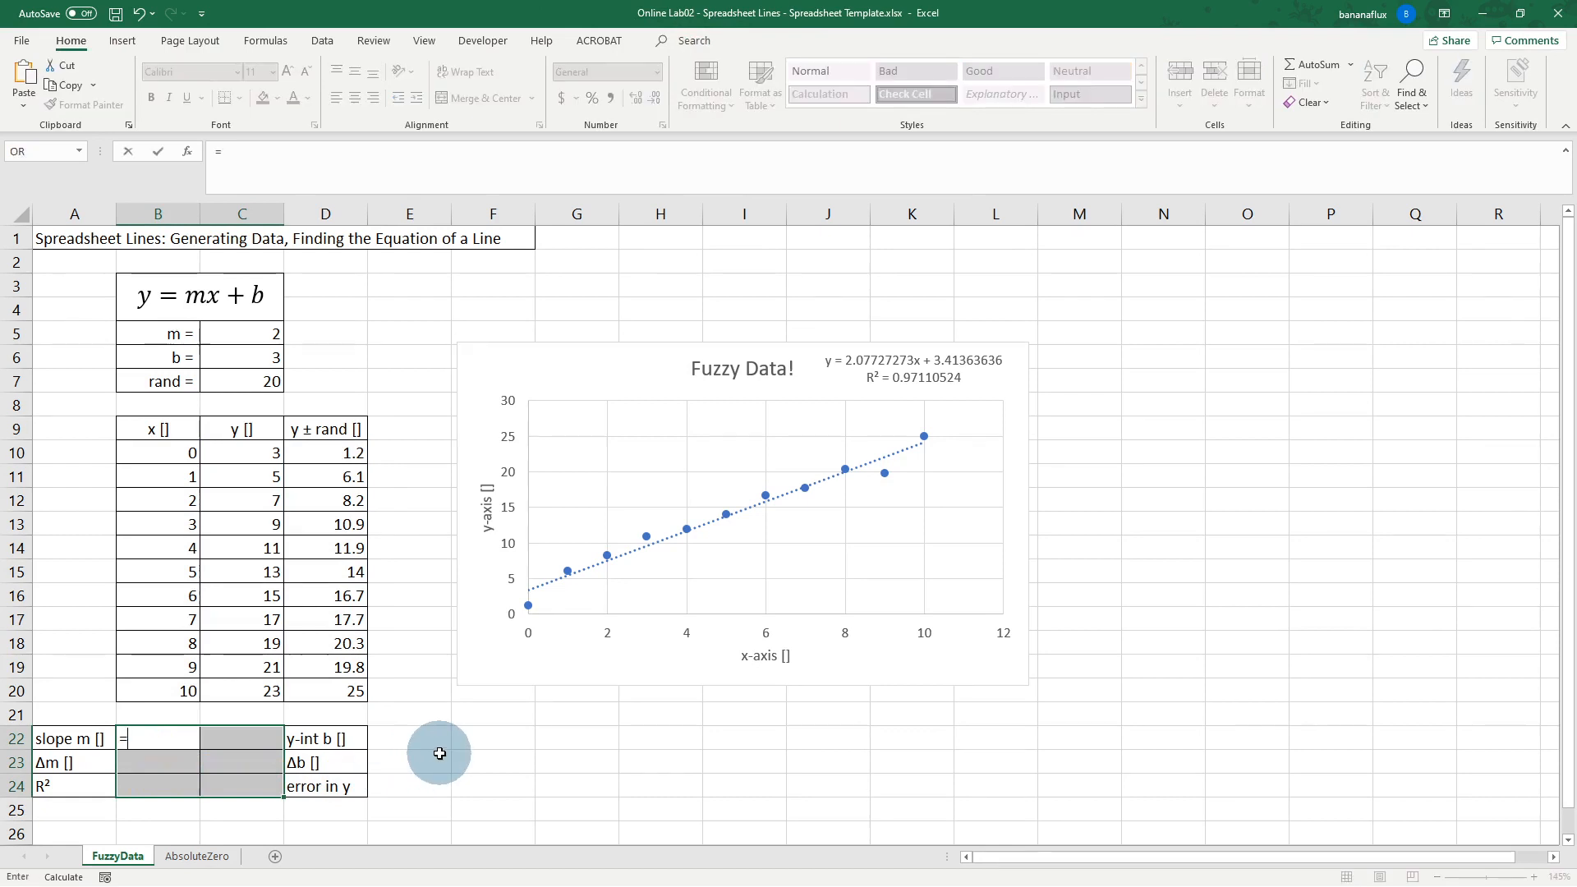
text(linest)
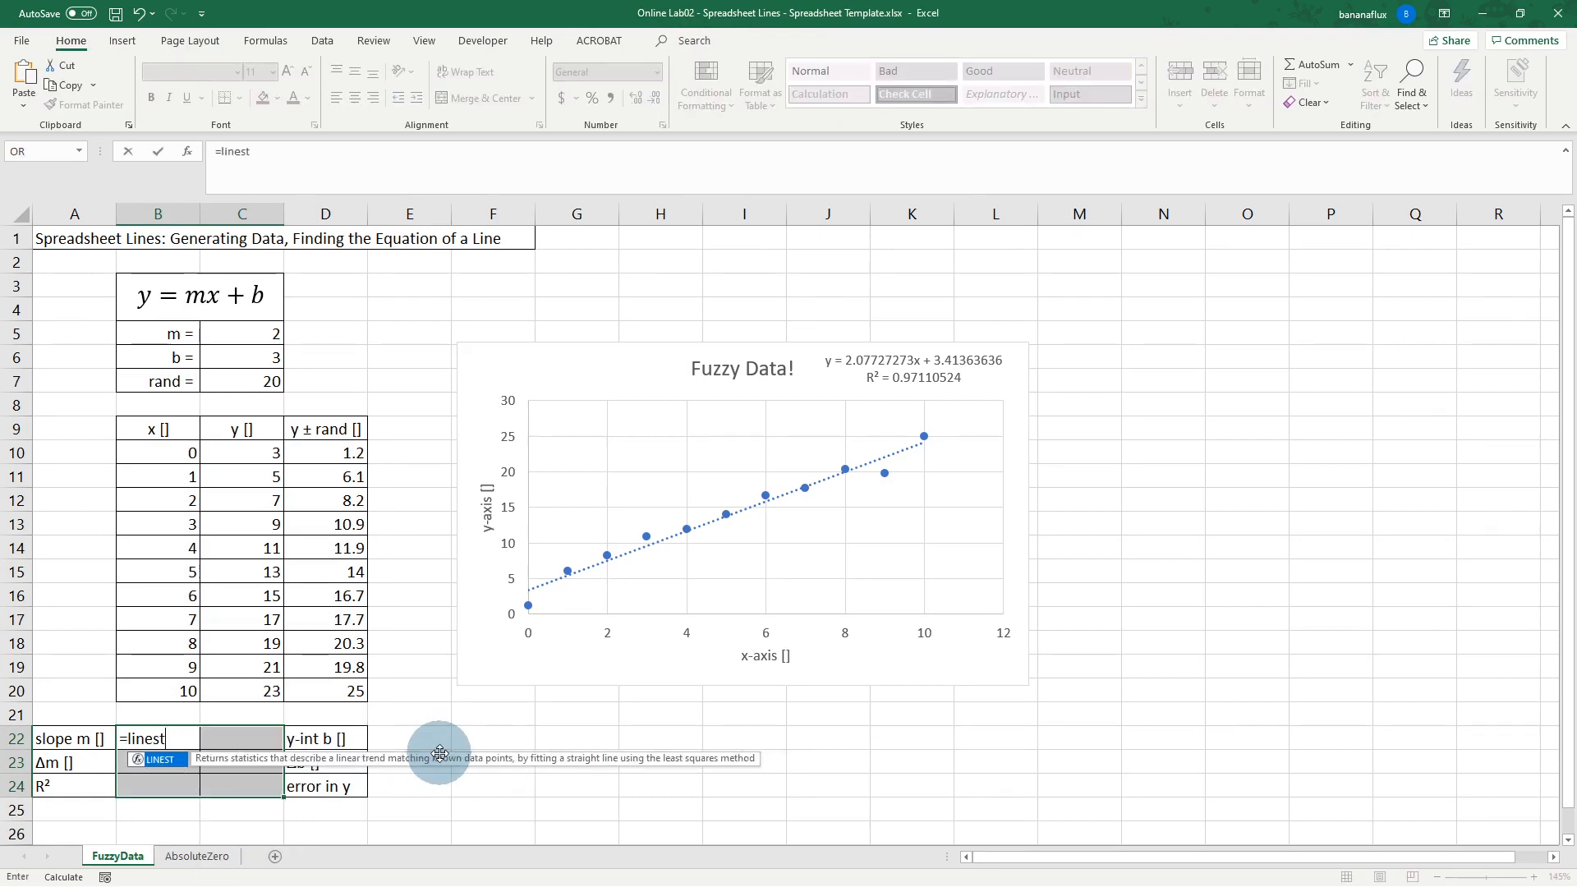
text(()
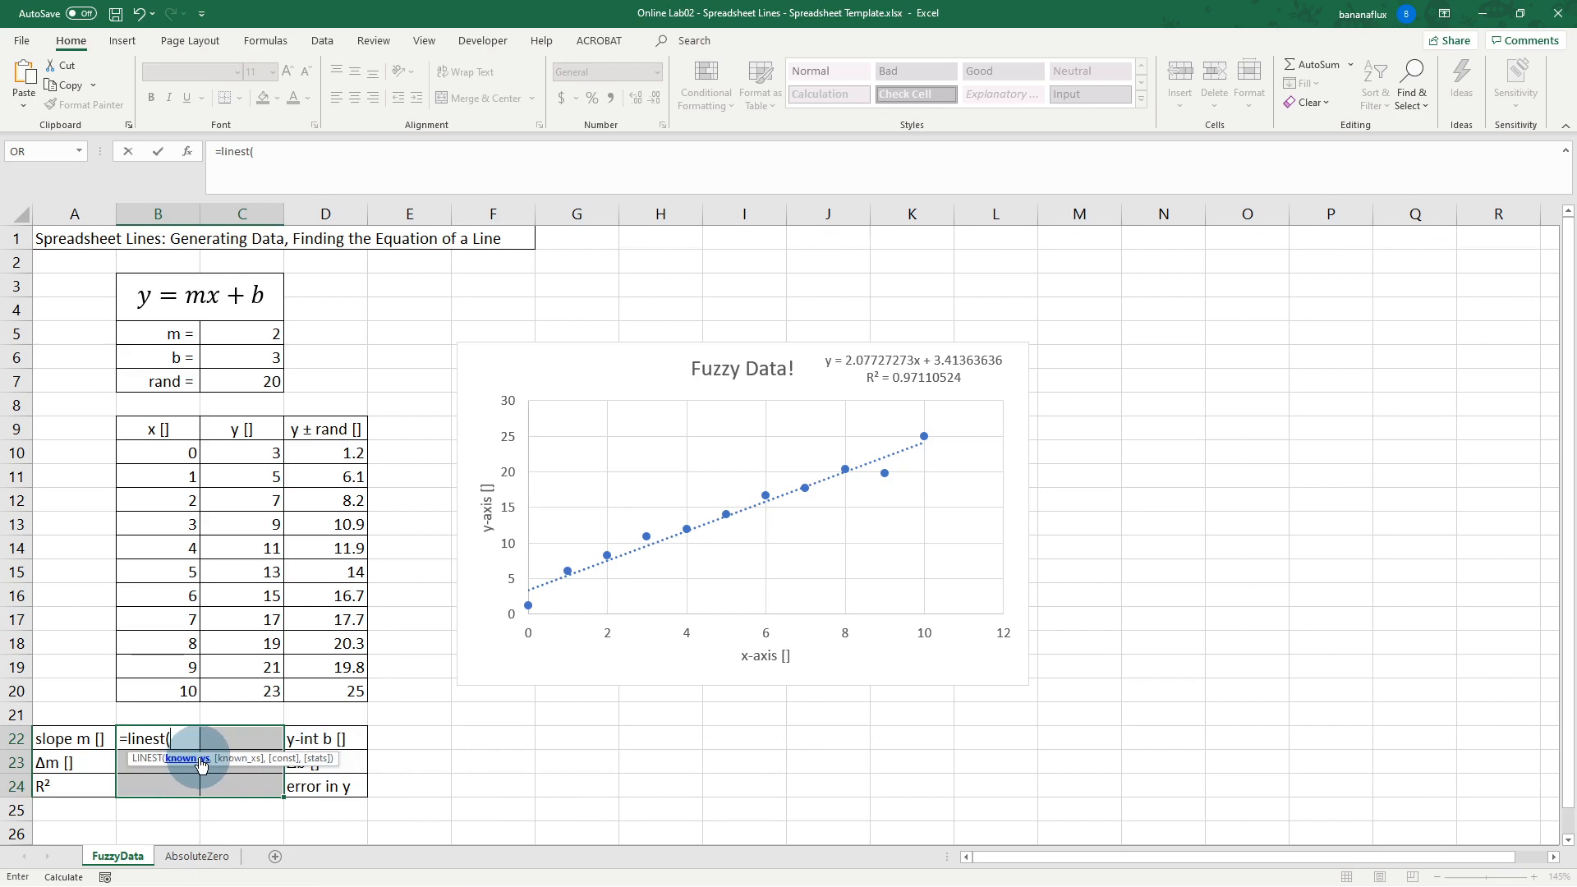
click(332, 452)
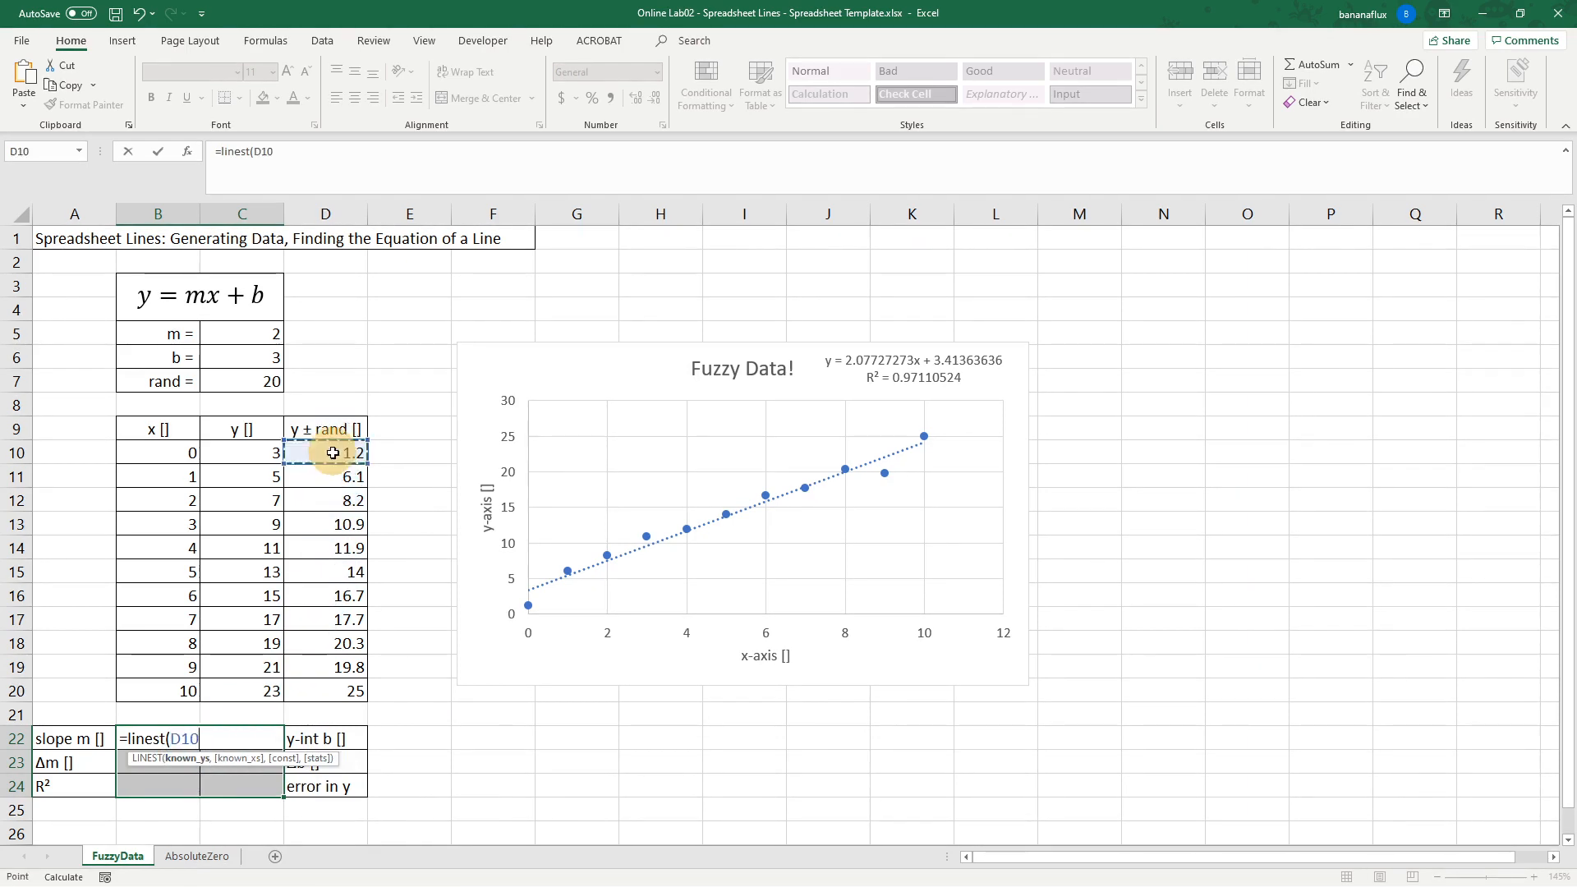
drag(333, 453, 324, 688)
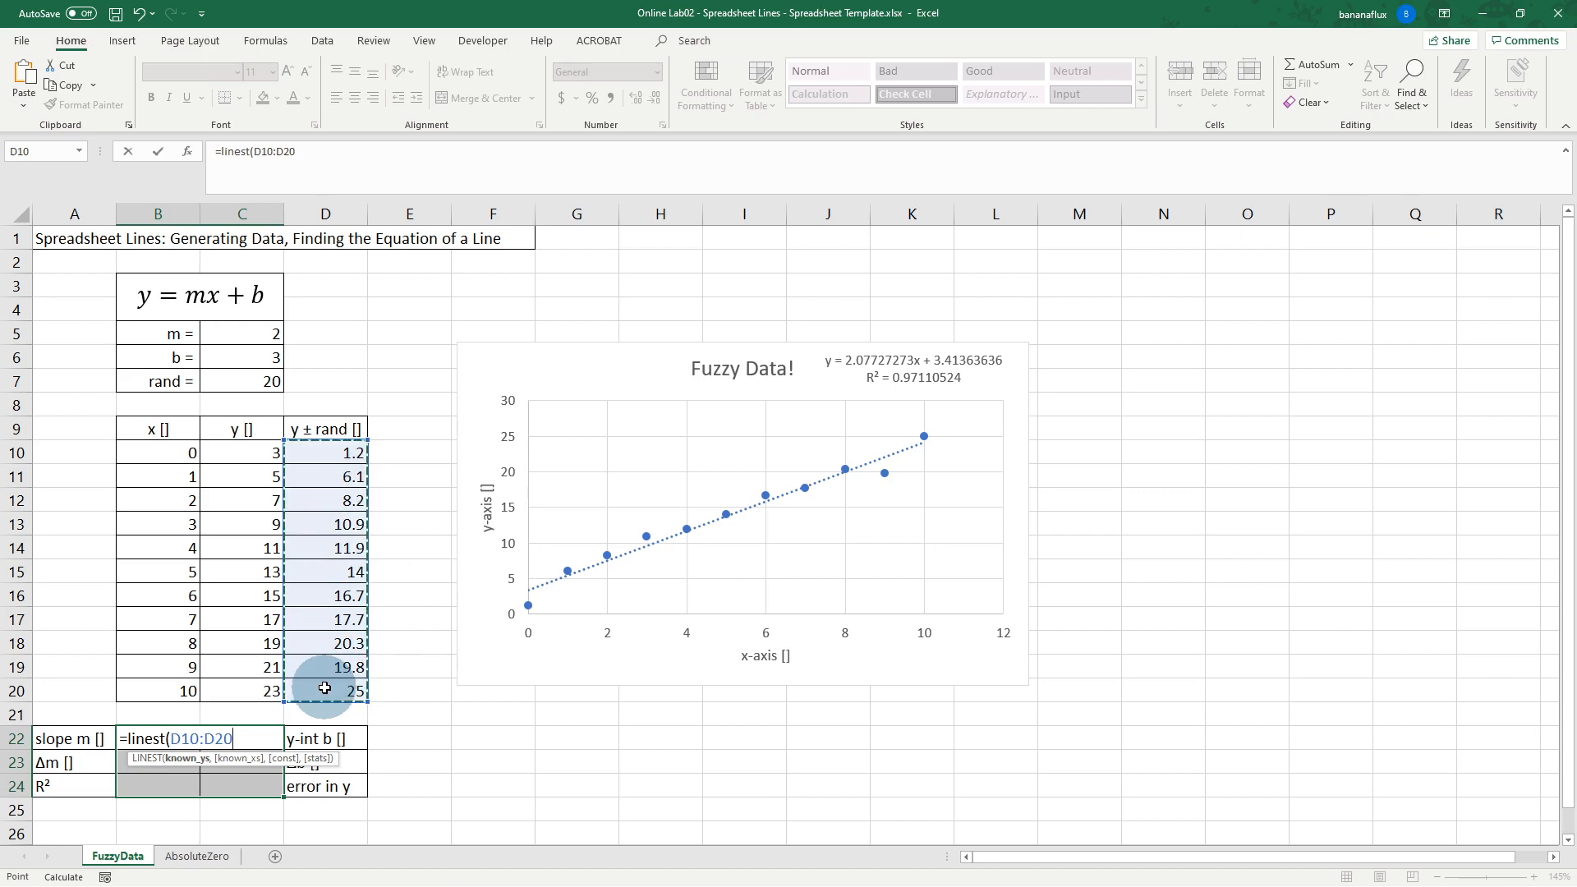
text(,)
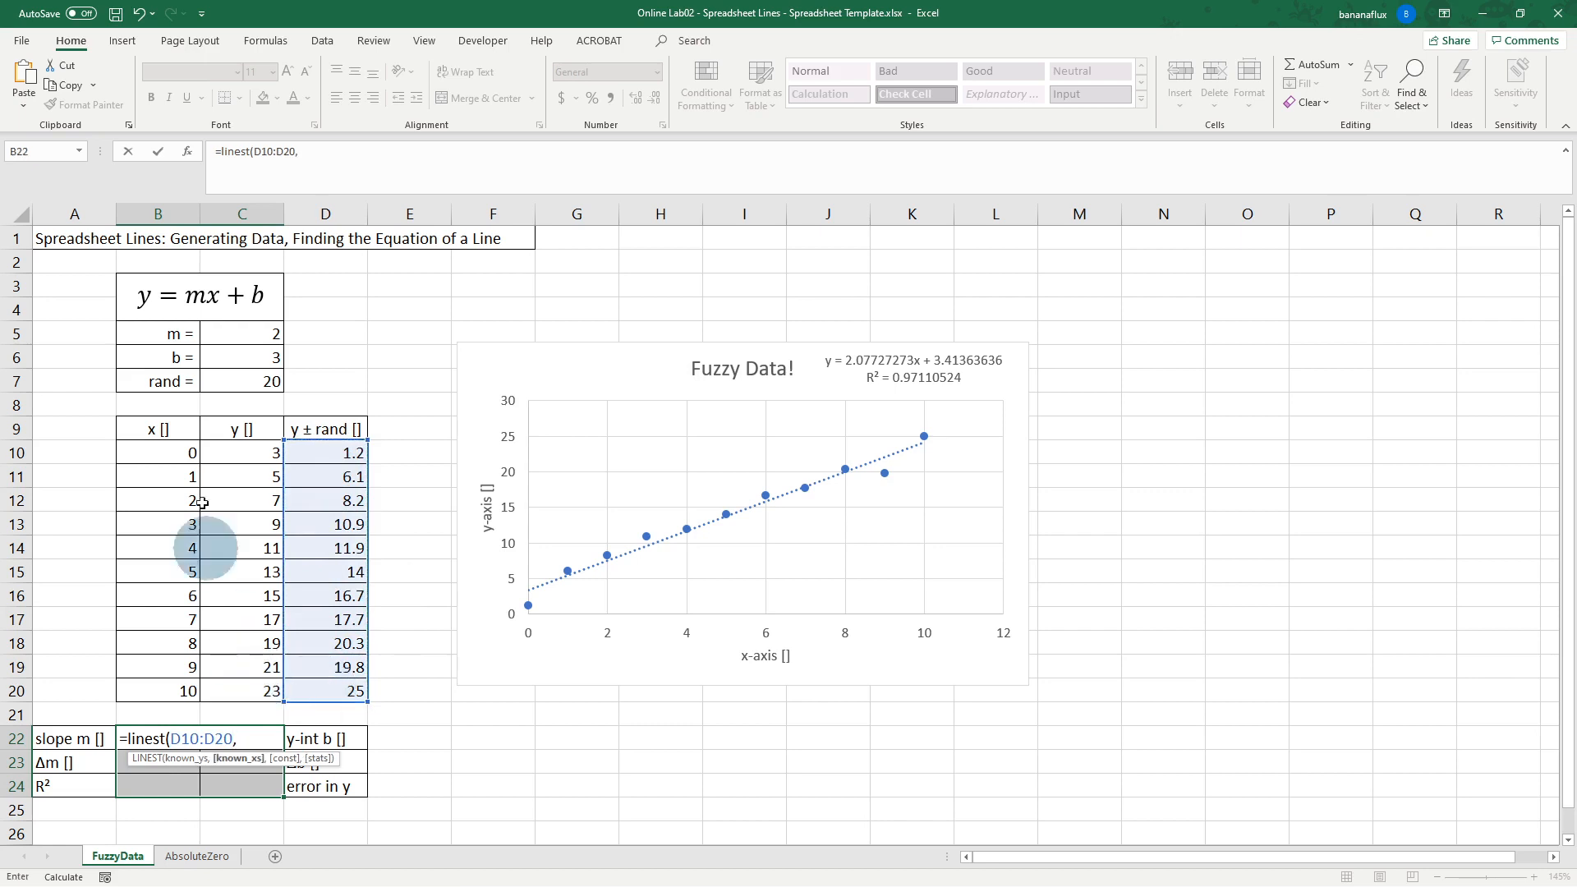
click(168, 457)
drag(167, 456, 179, 687)
text(,)
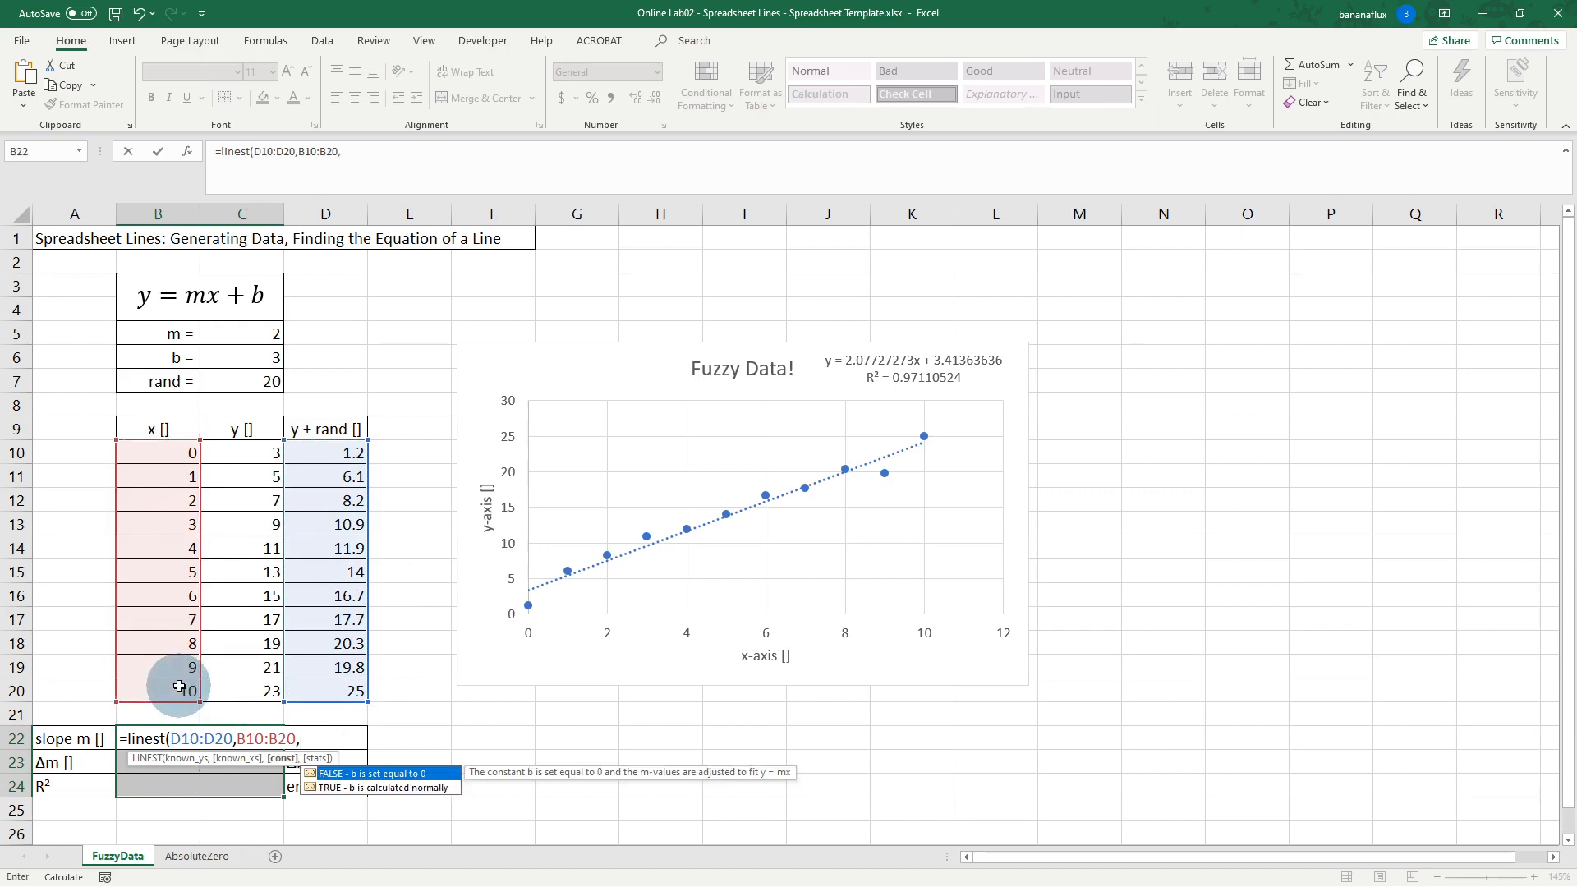
text(1,1)
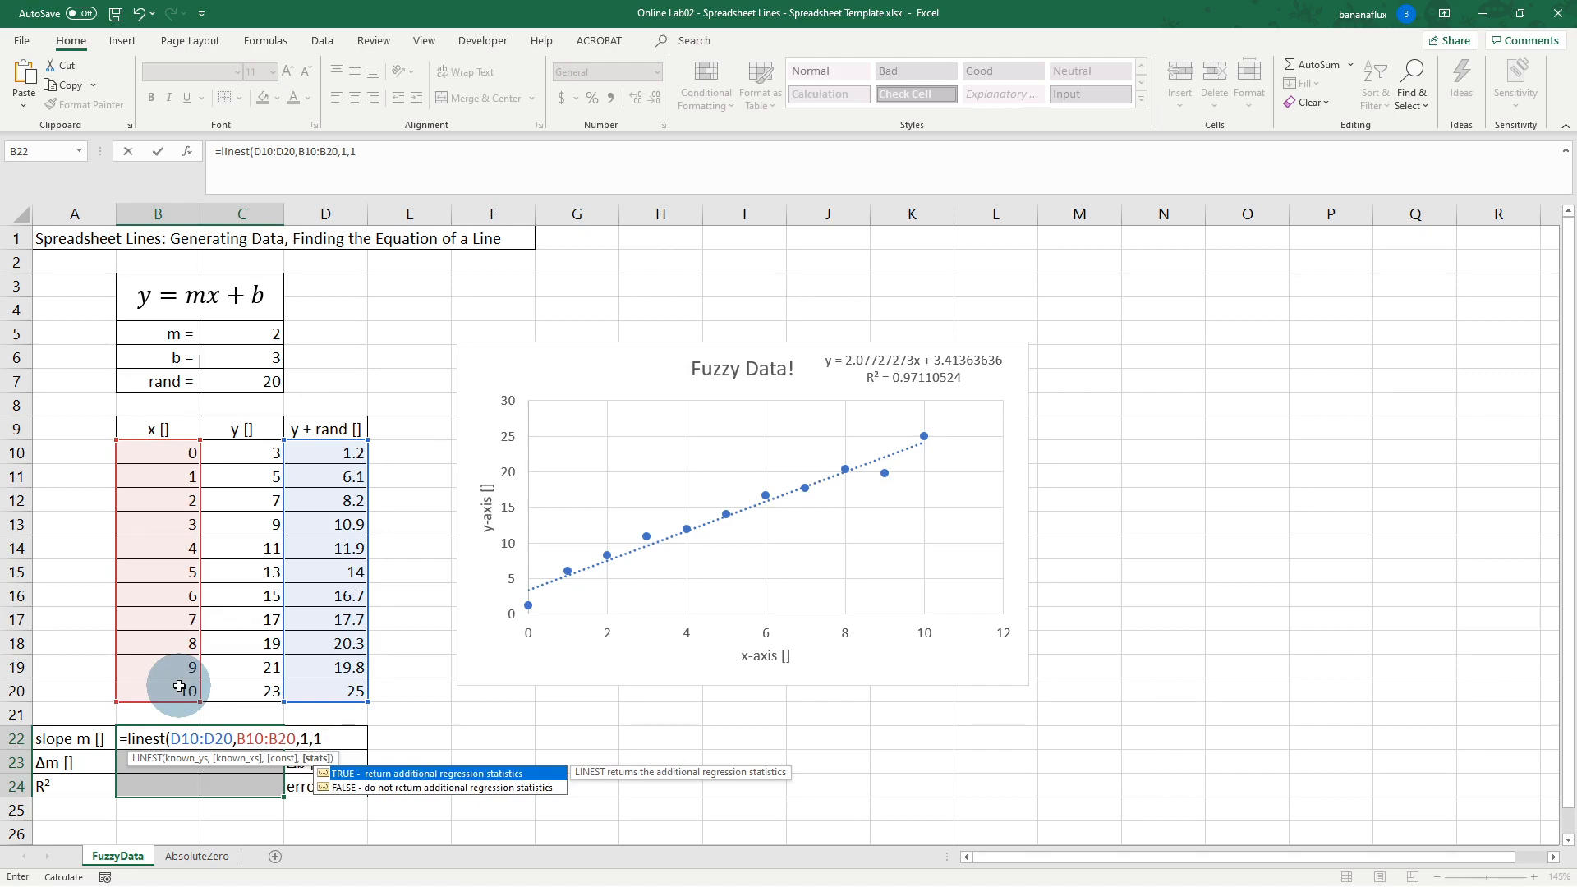
key(ctrl+shift+Return)
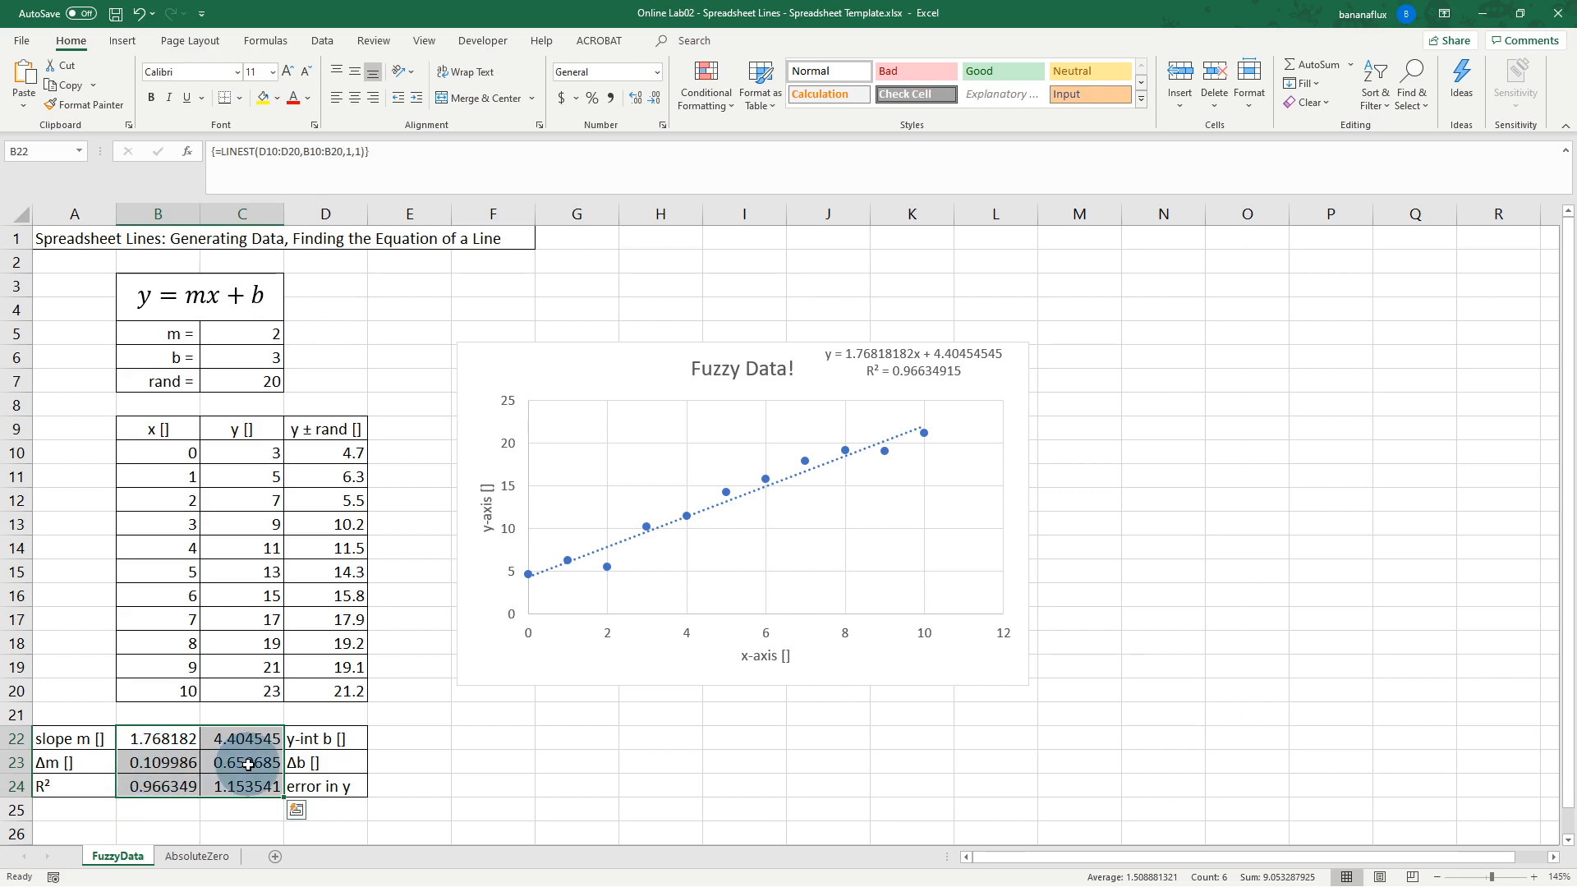
click(162, 764)
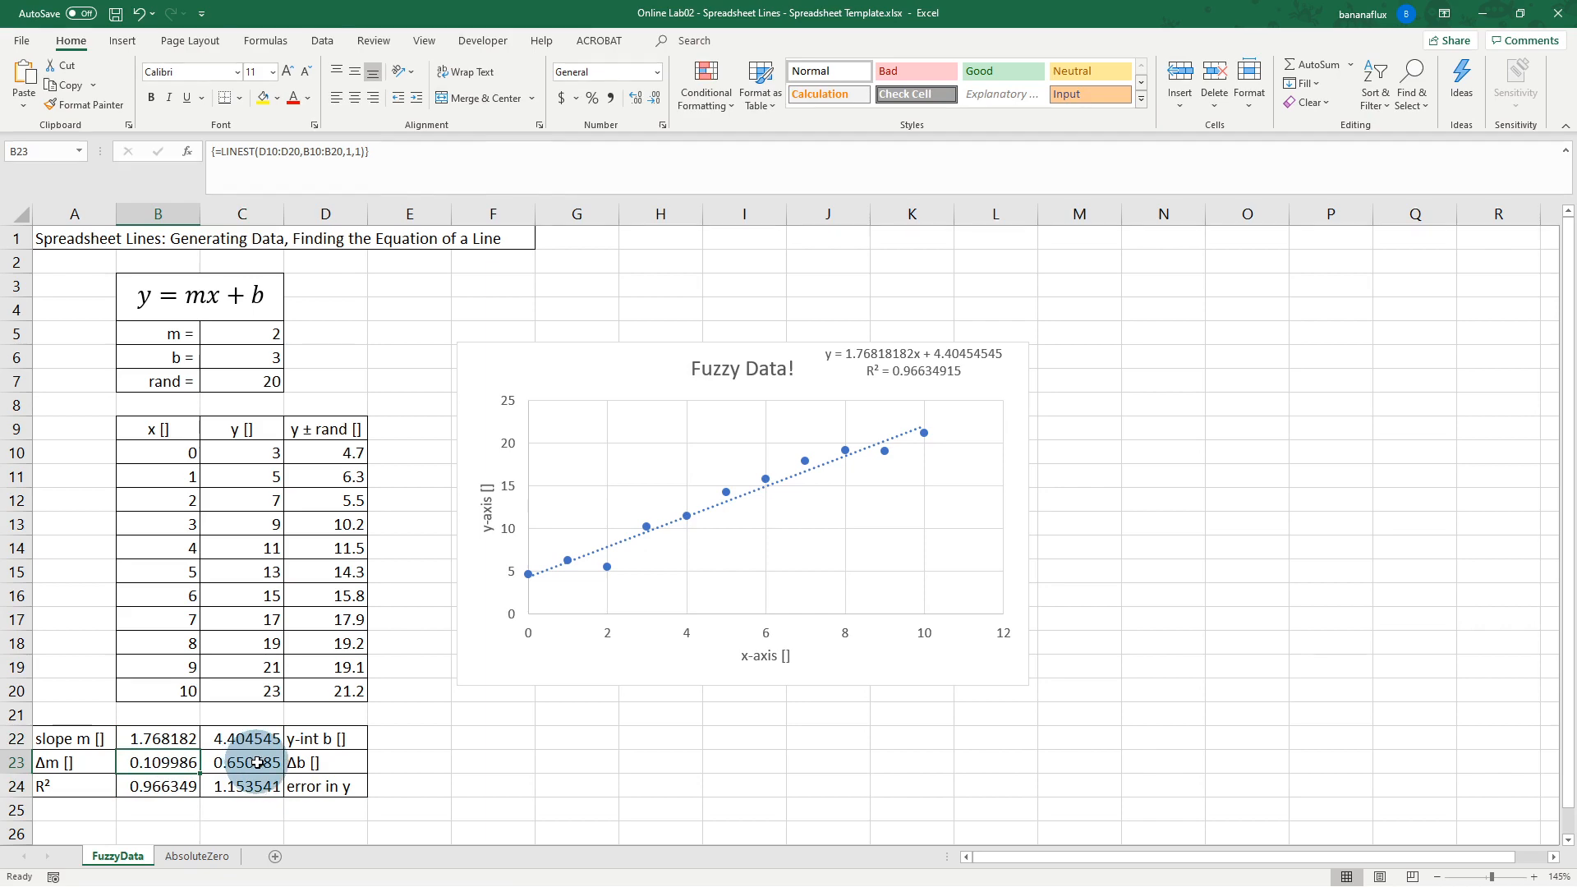
scroll(253, 764, down, 2)
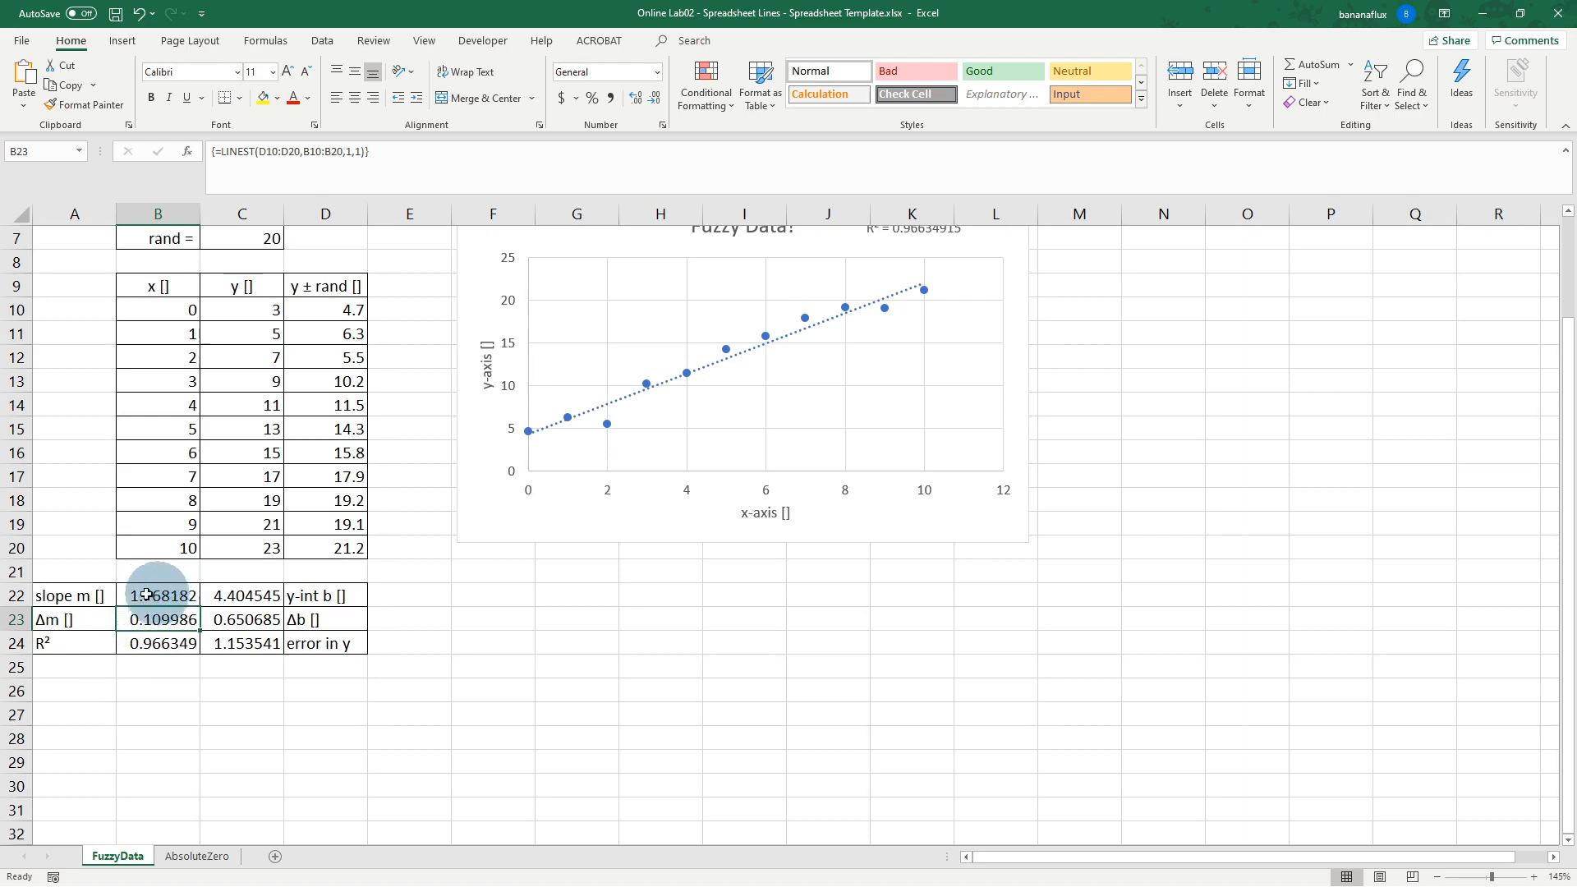
Step: Type the slope with its uncertainty, 1.8±0.1, into cell B26
click(146, 688)
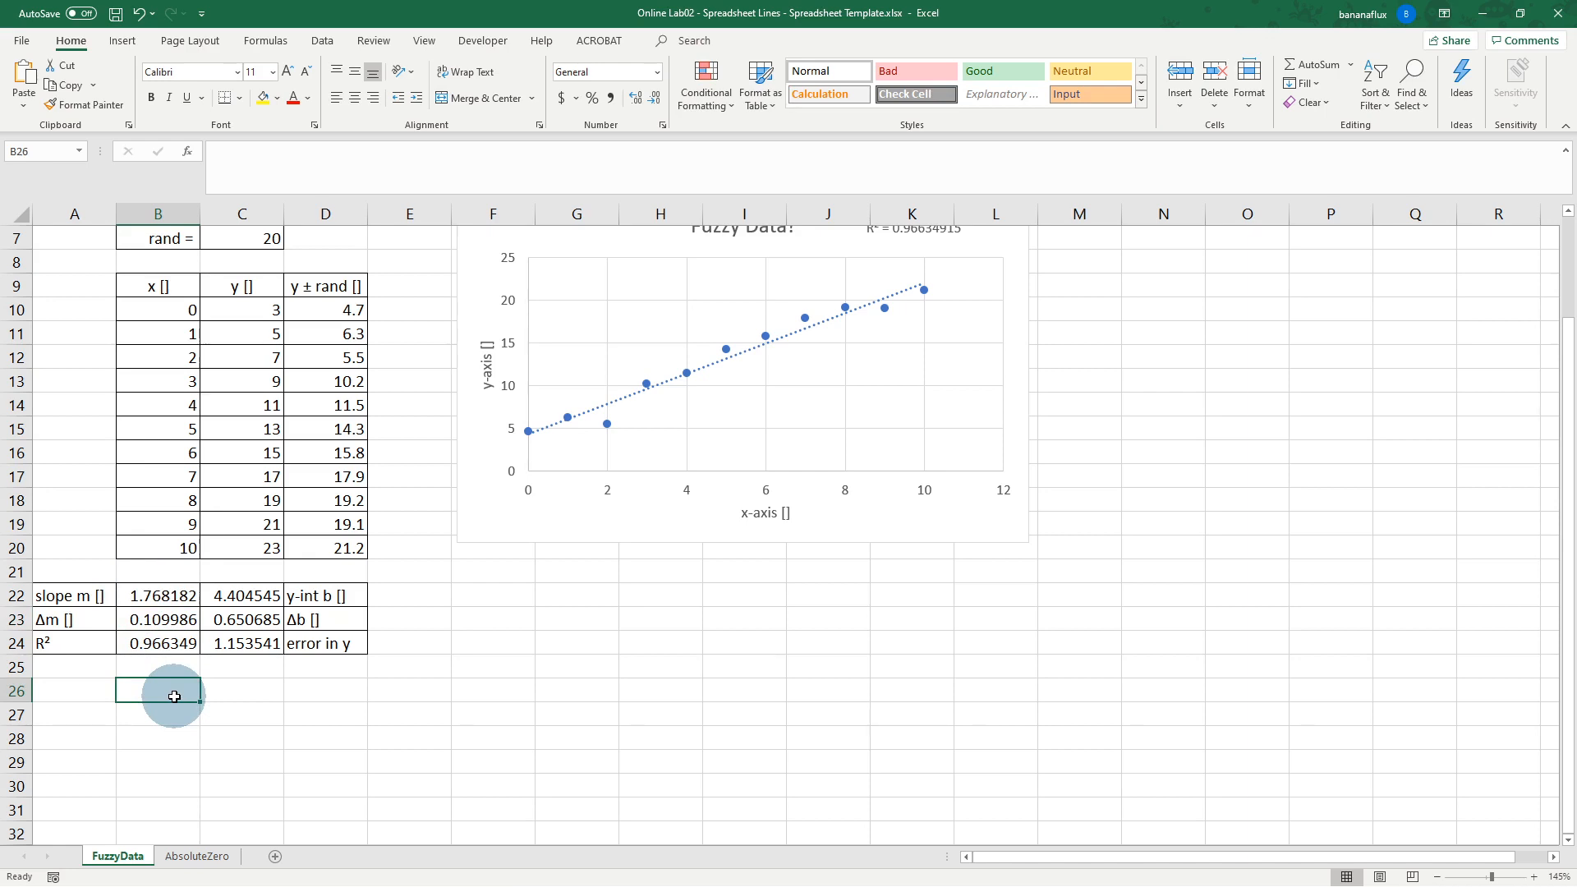
text(1.8)
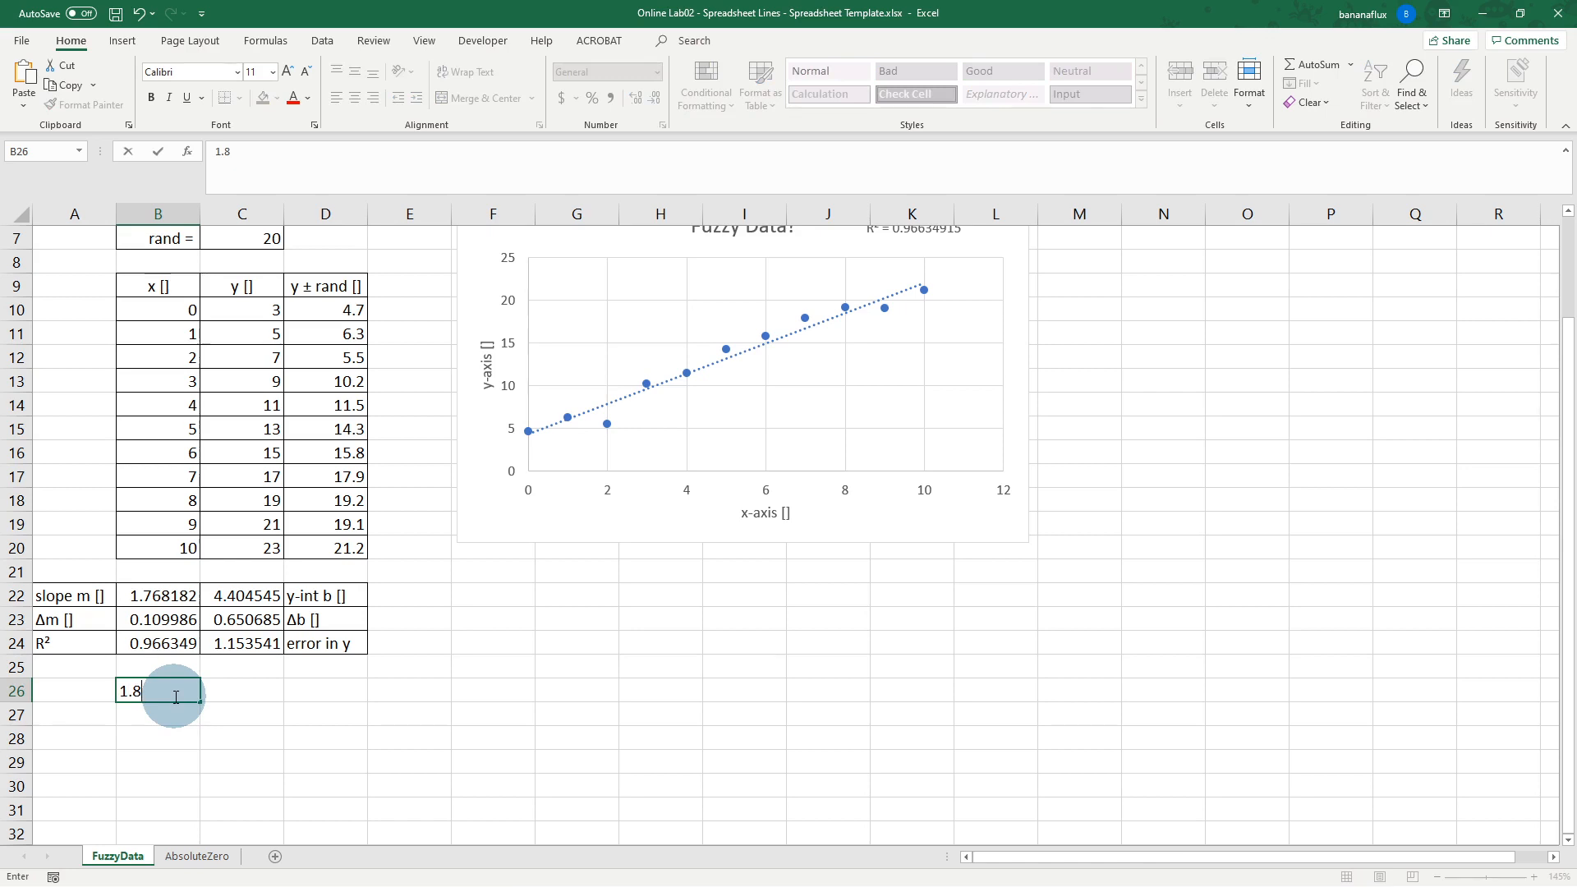
text(±0.1)
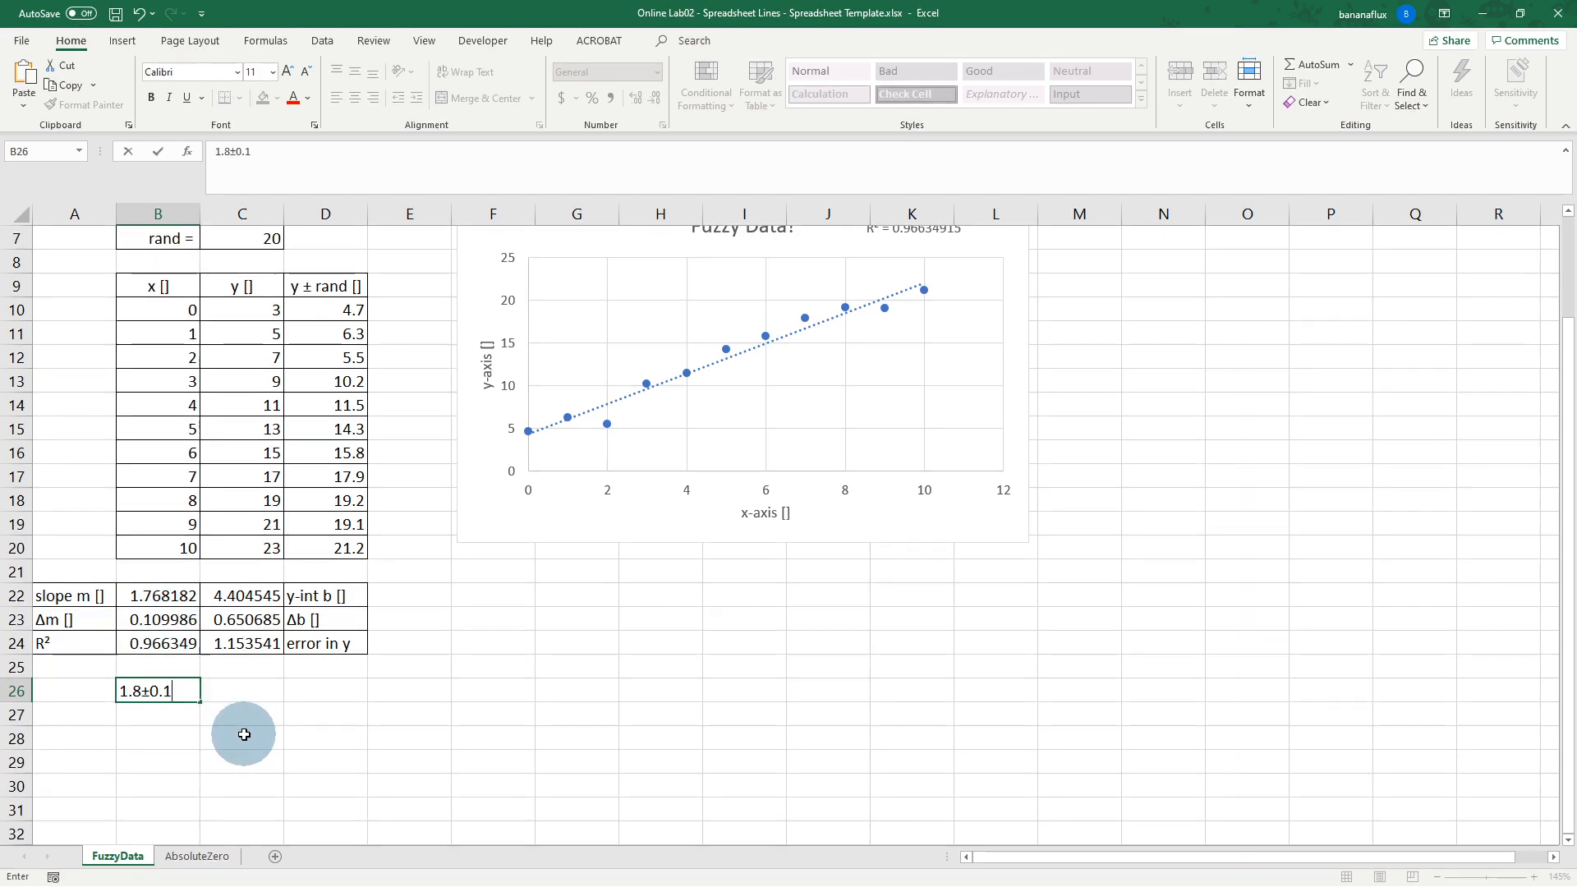
key(Return)
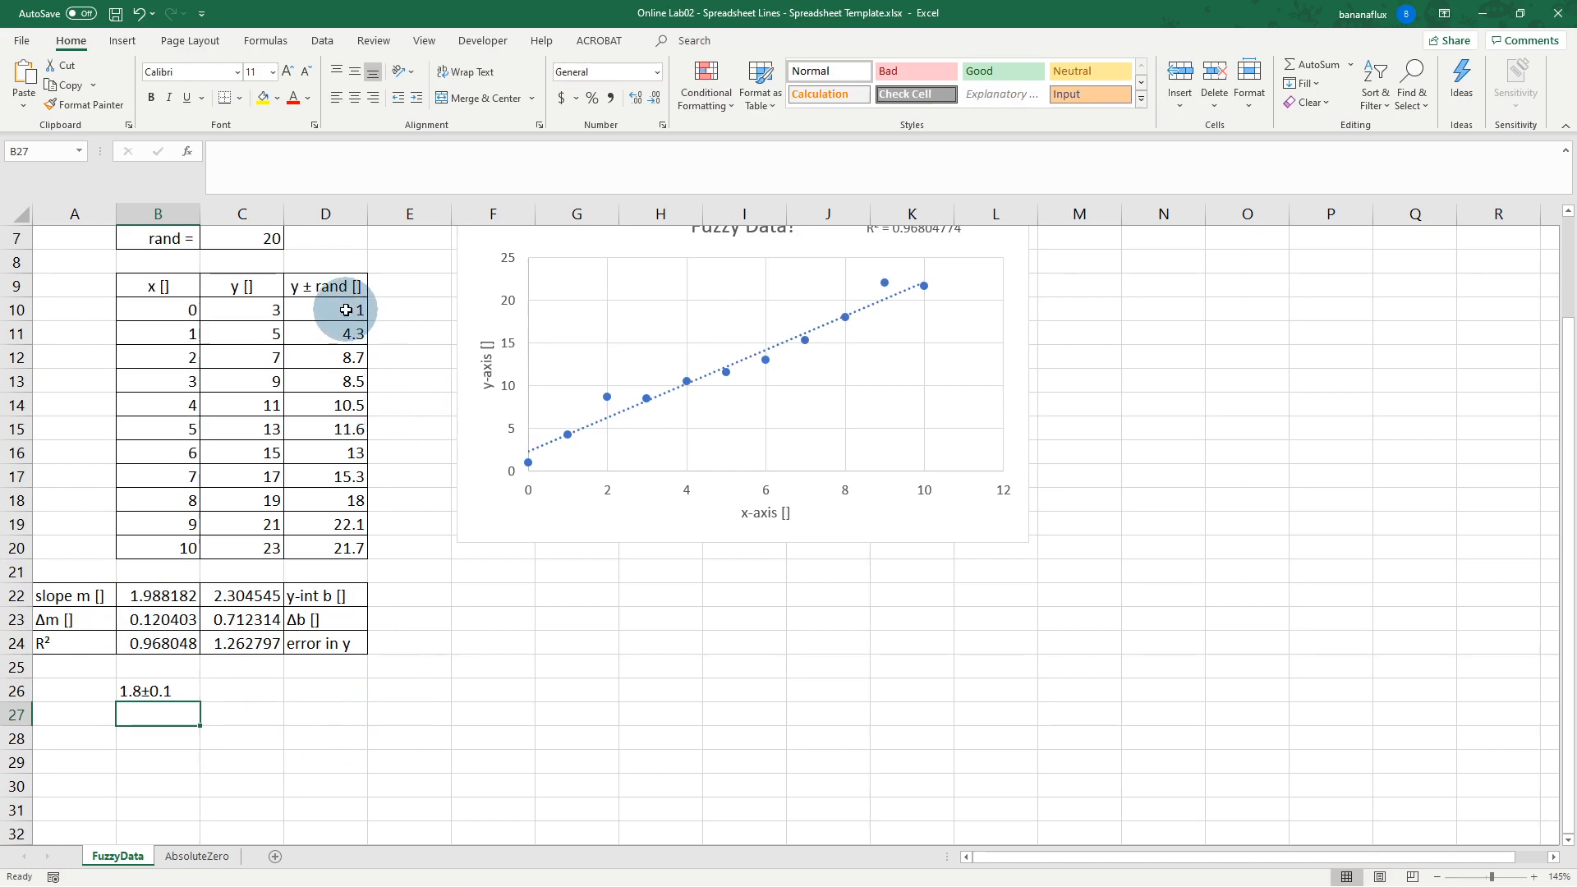
Step: Move the chart into full view, clear B26, and select the y ± rand values in D10:D20
click(346, 310)
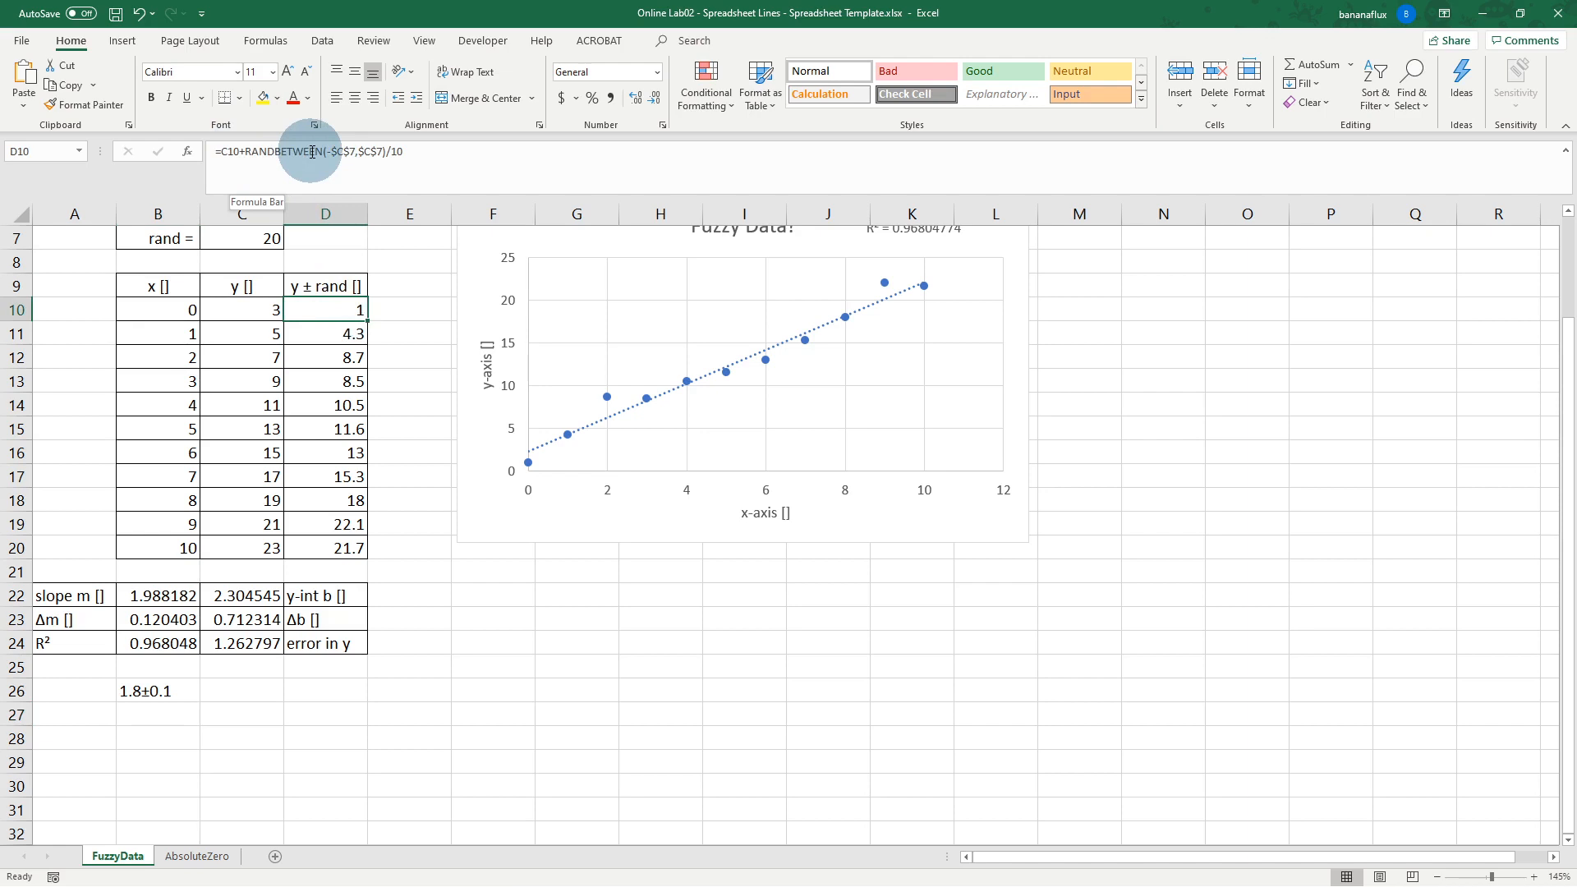
drag(496, 271, 556, 323)
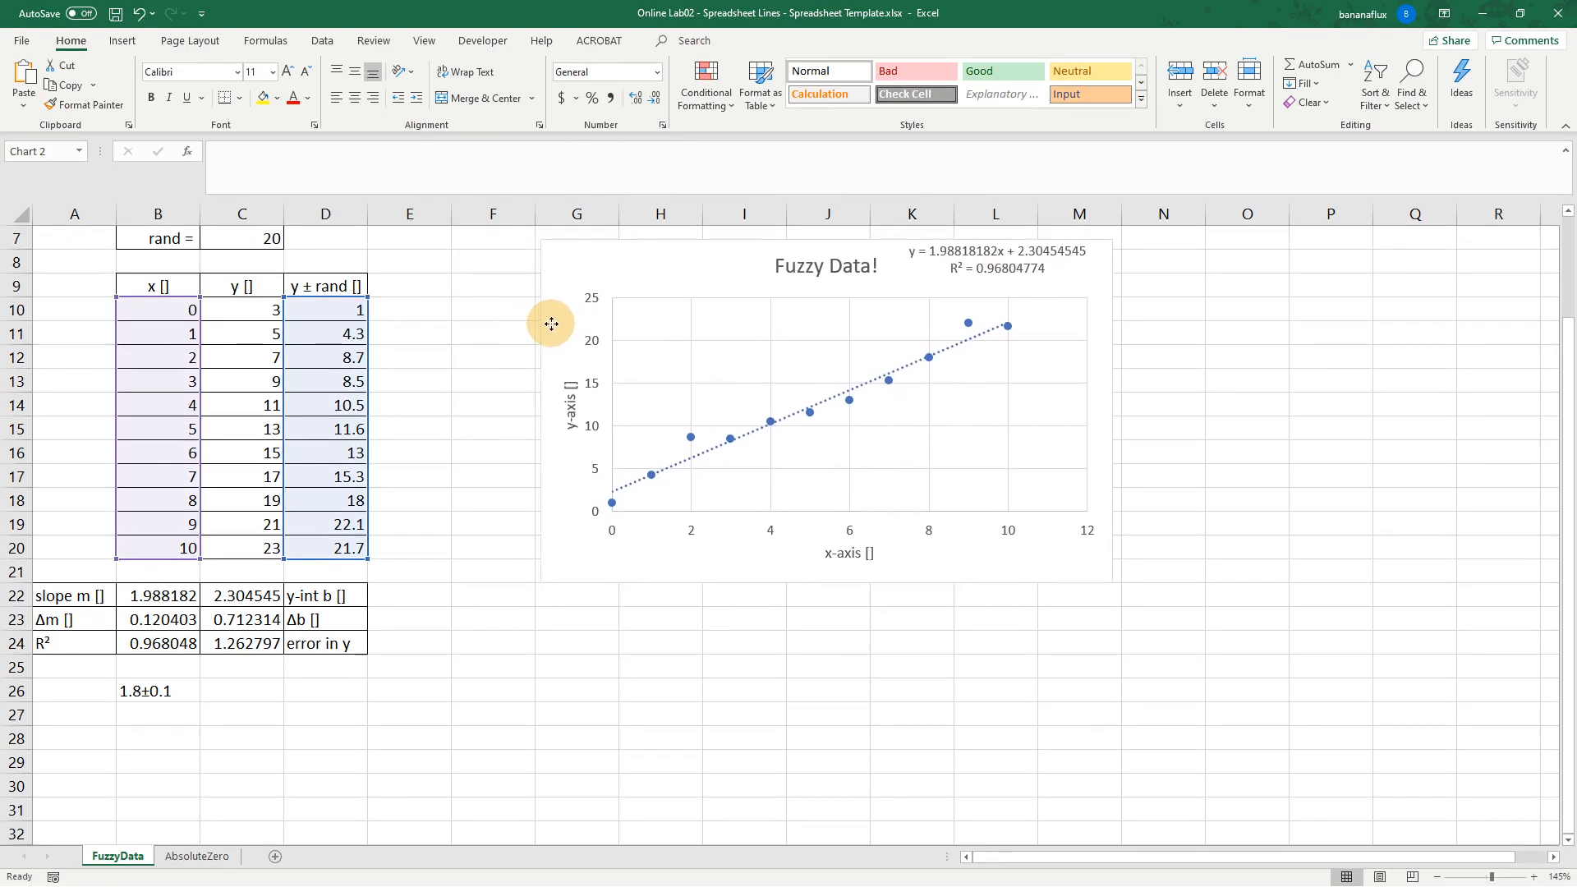
click(157, 691)
key(Delete)
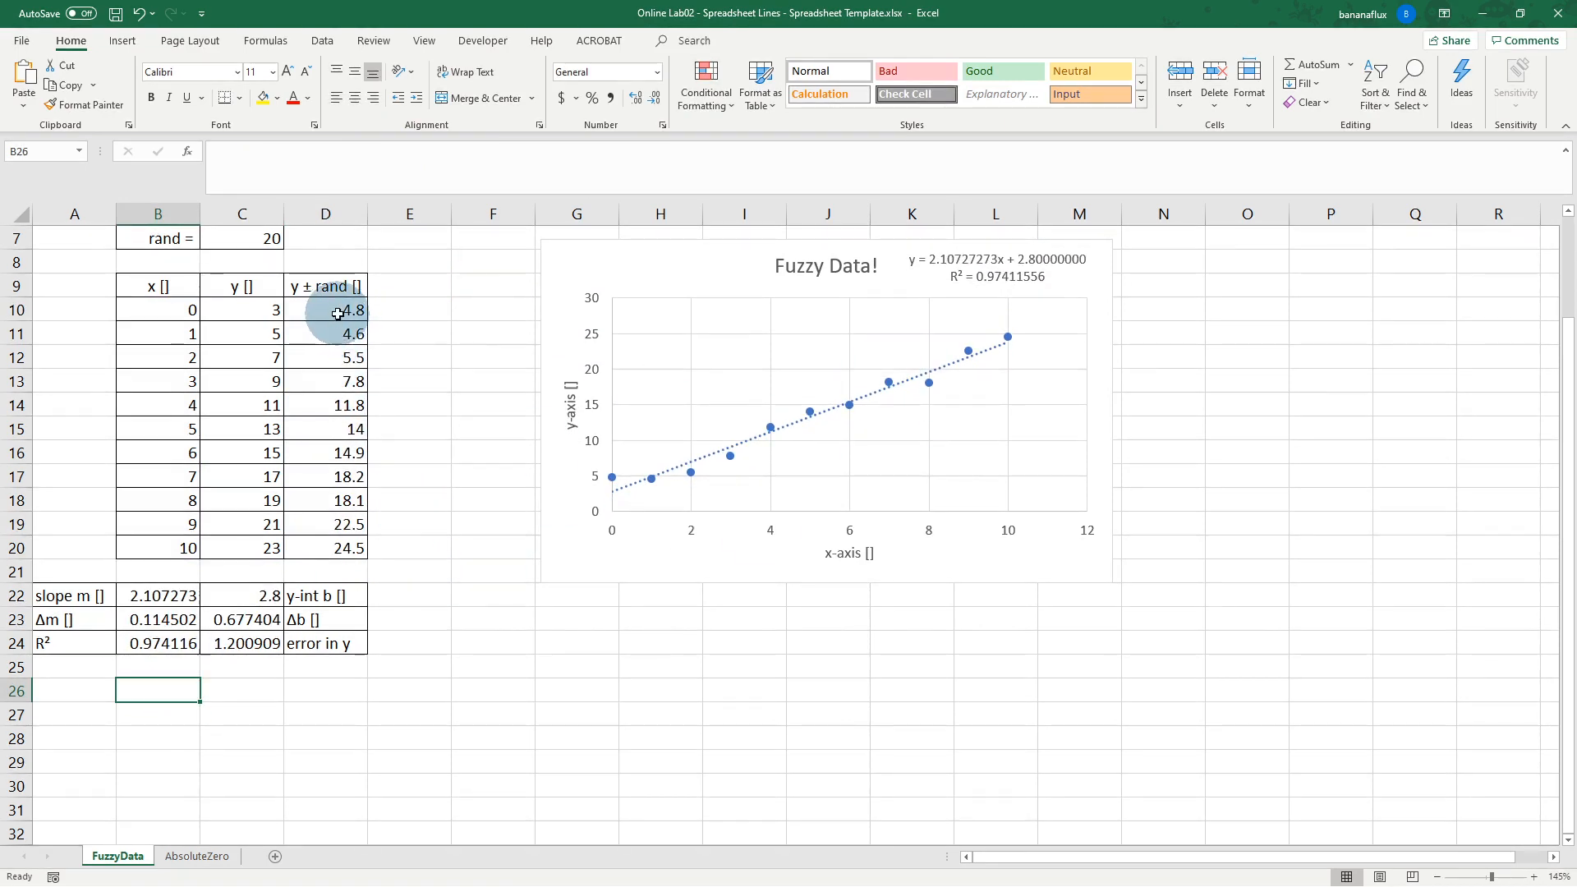
drag(337, 311, 341, 496)
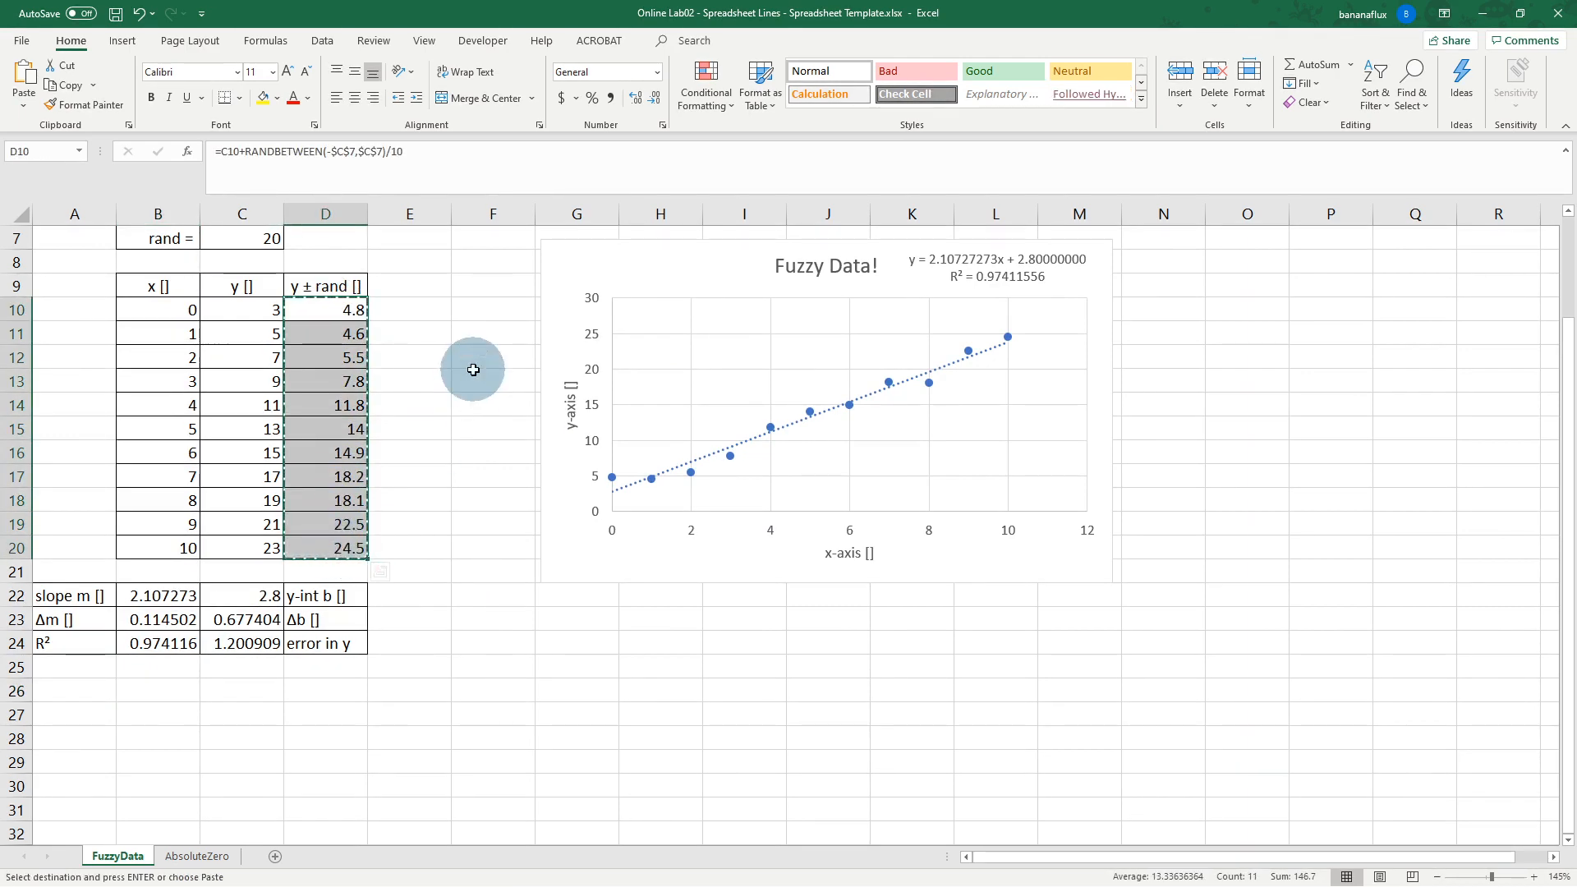
click(422, 309)
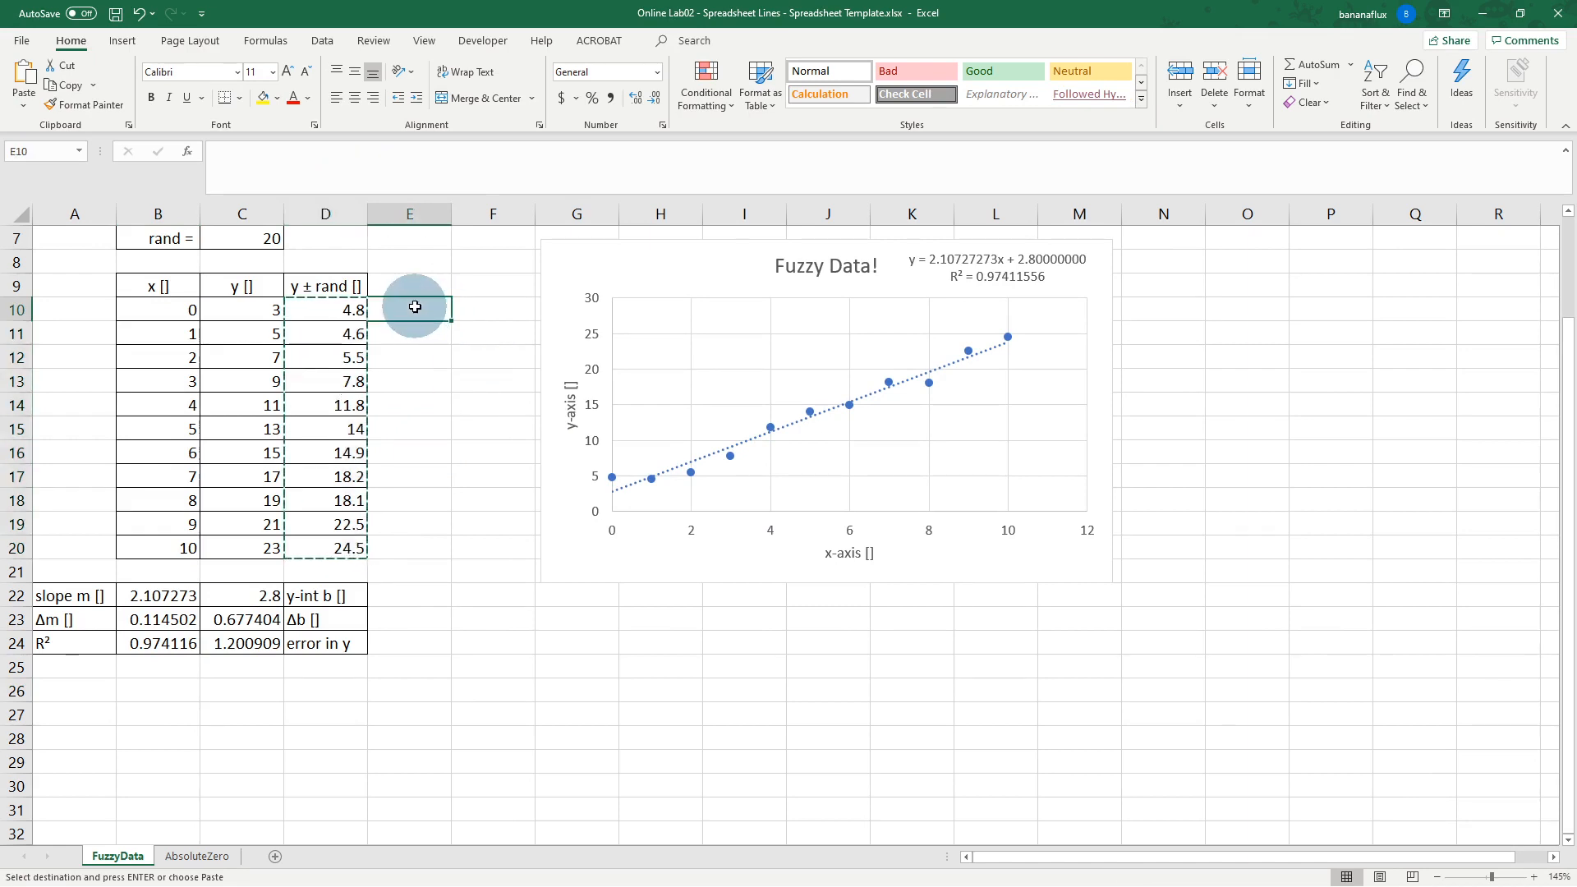
right_click(416, 309)
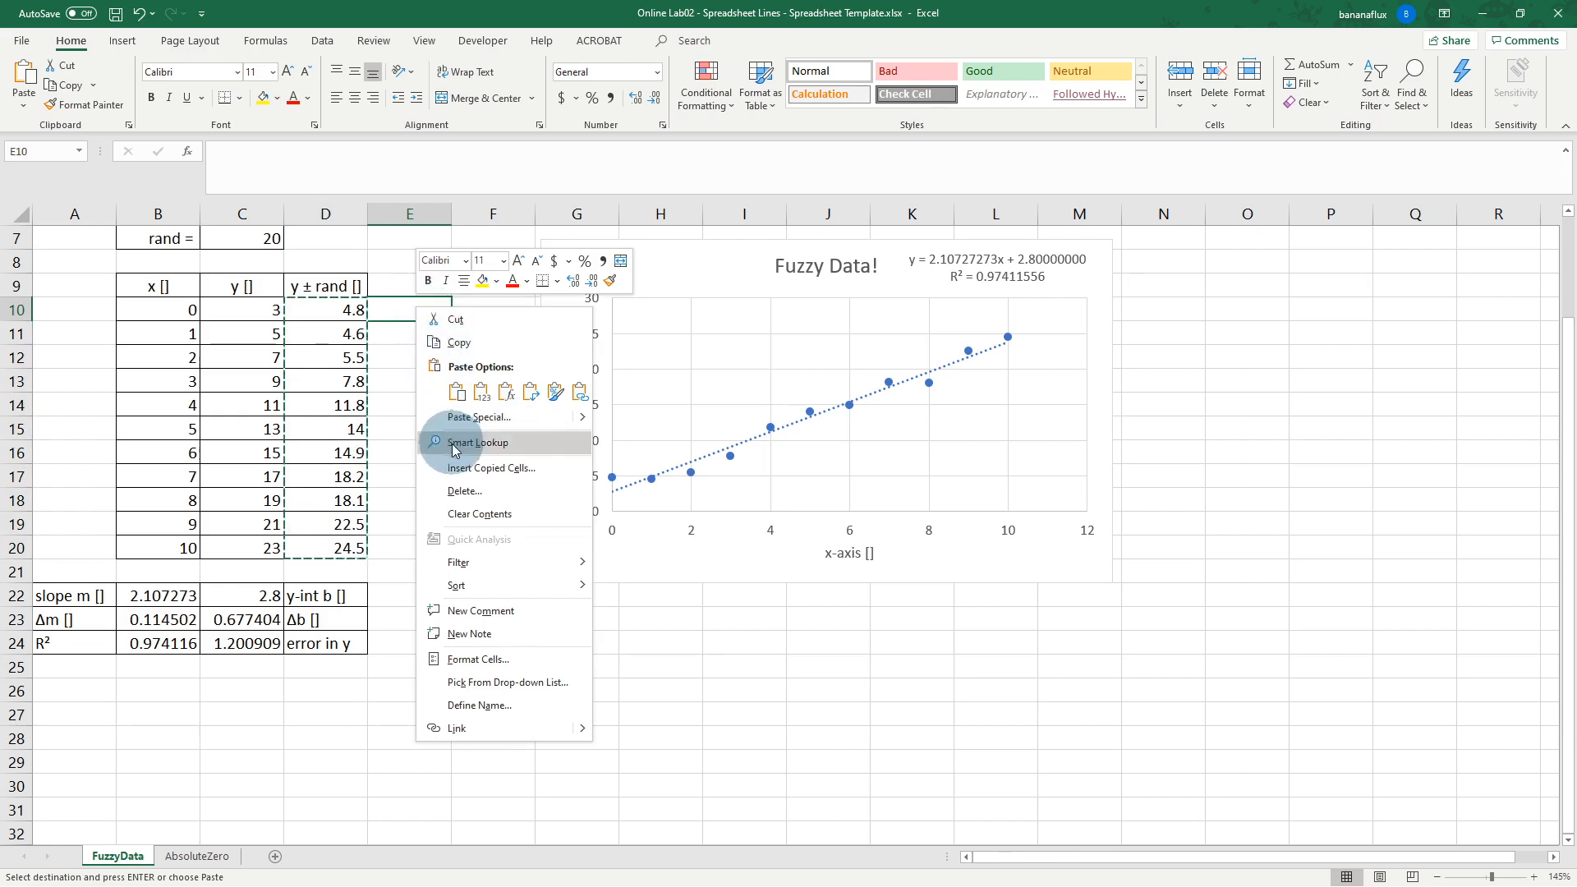
click(483, 395)
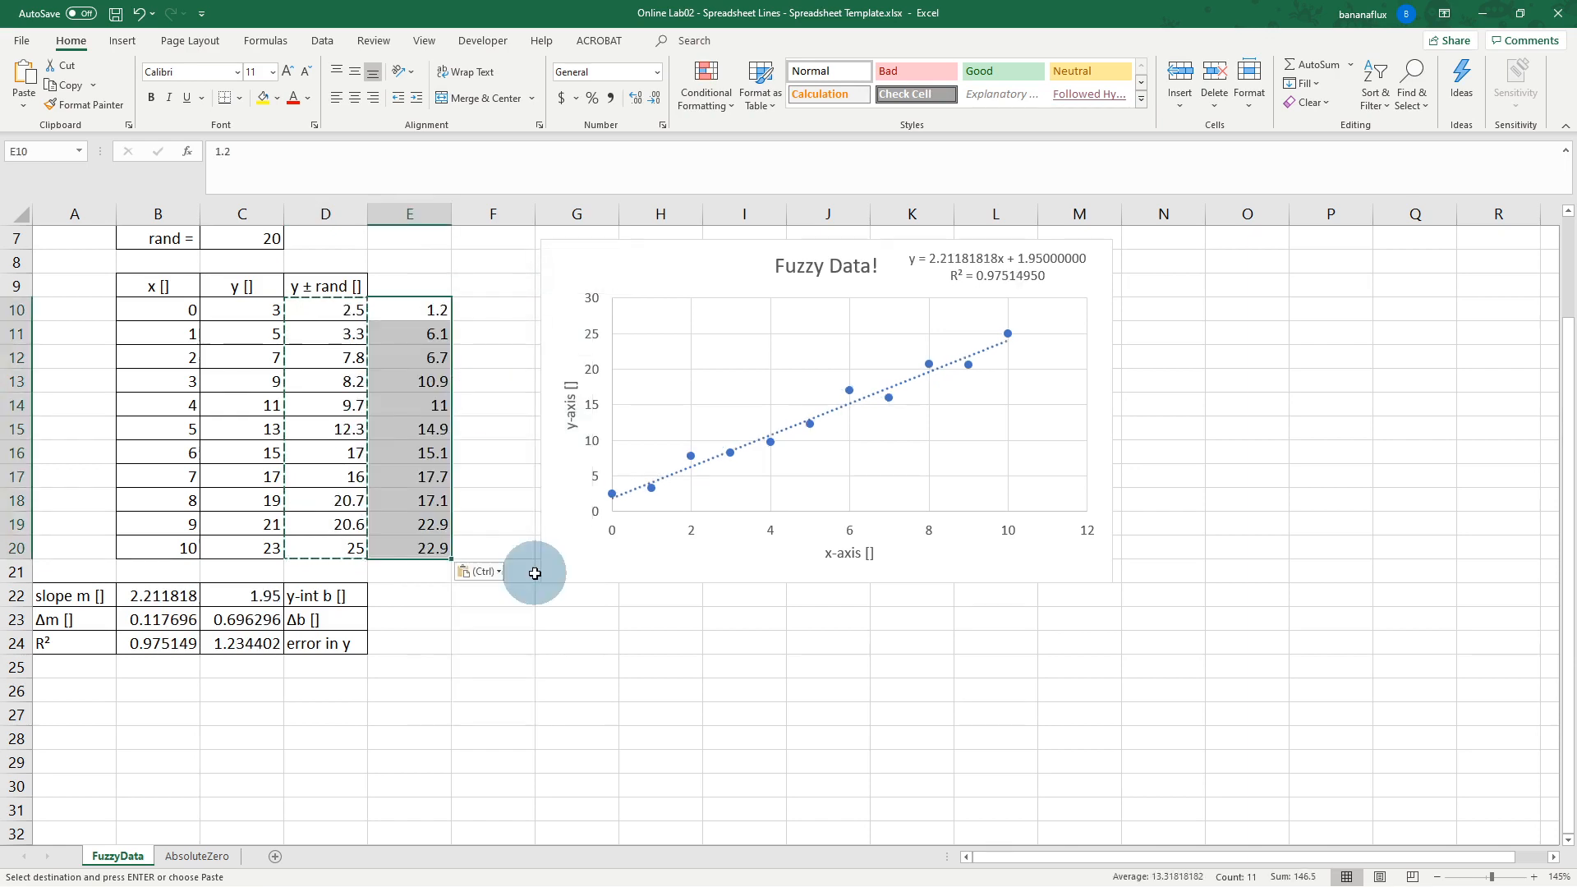
click(425, 311)
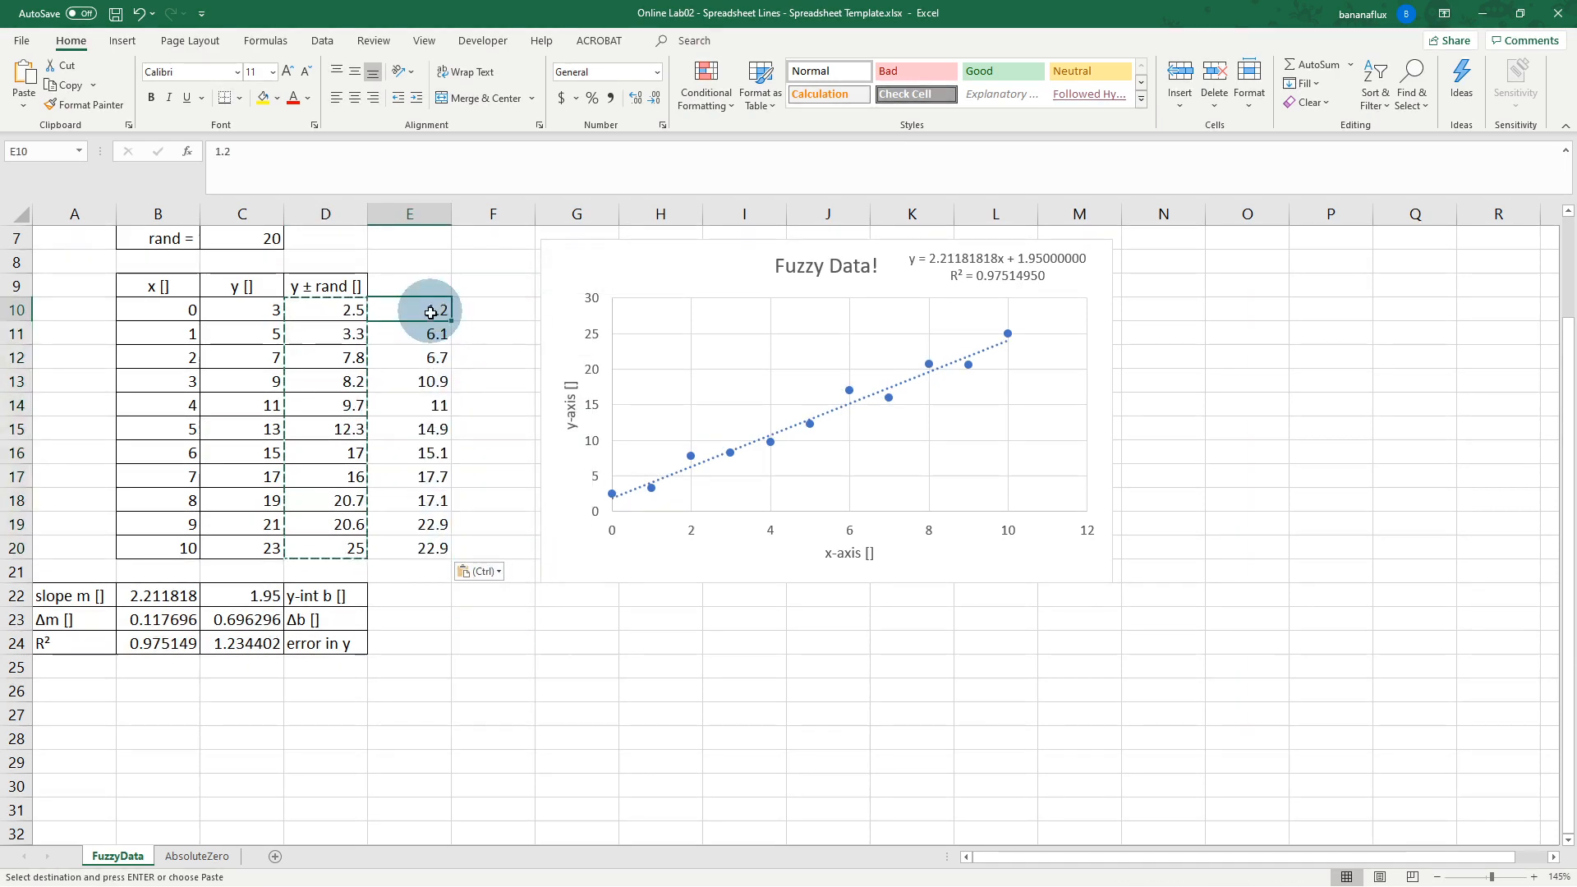
click(385, 326)
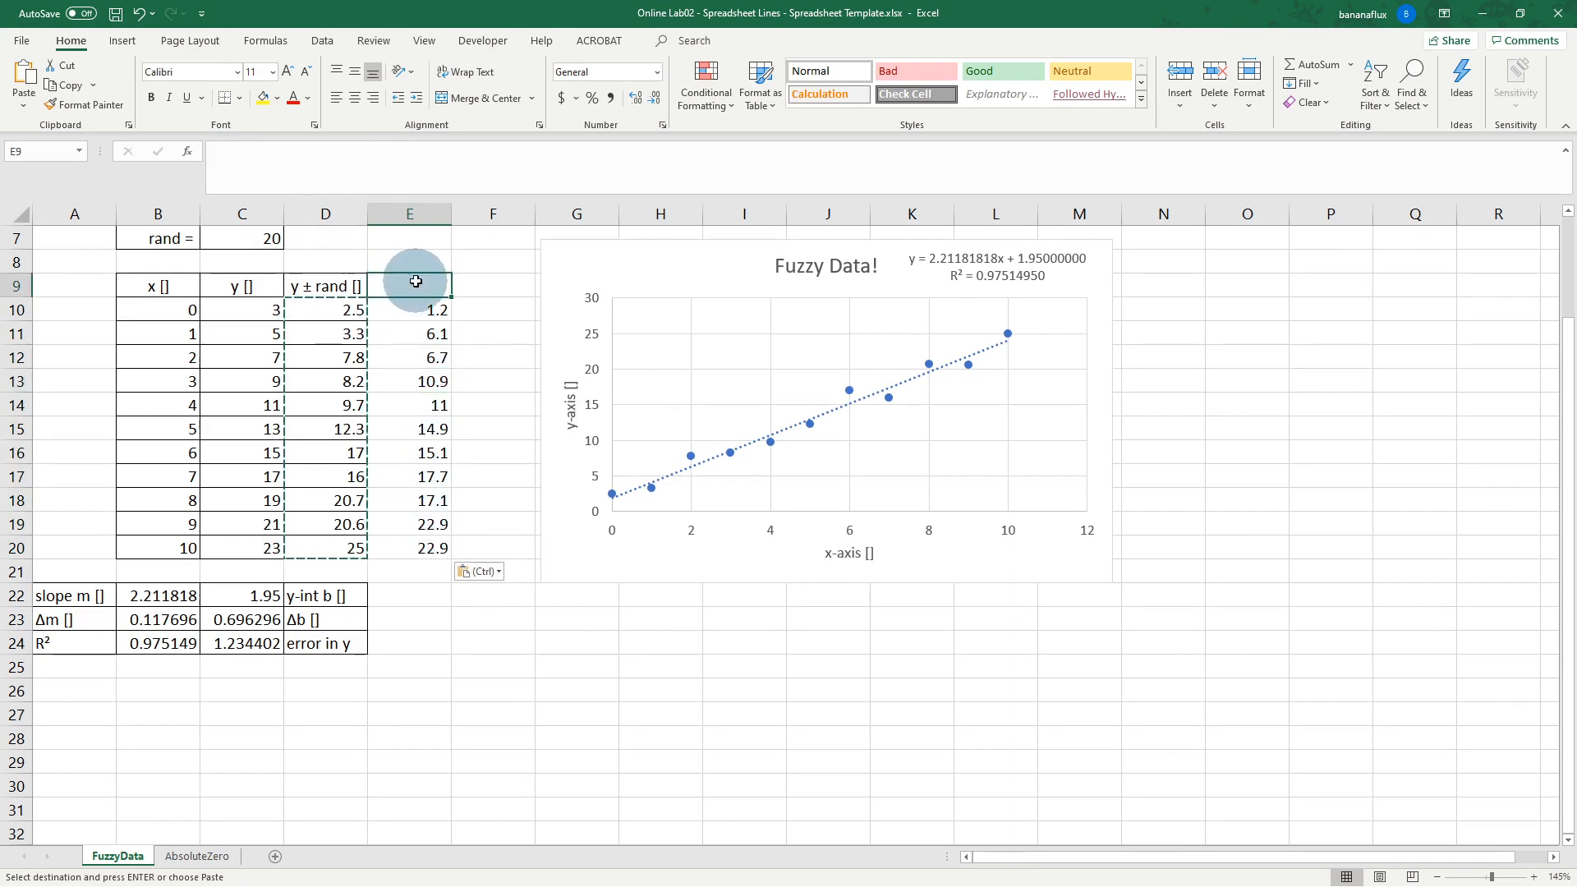
text(Fuzzy y)
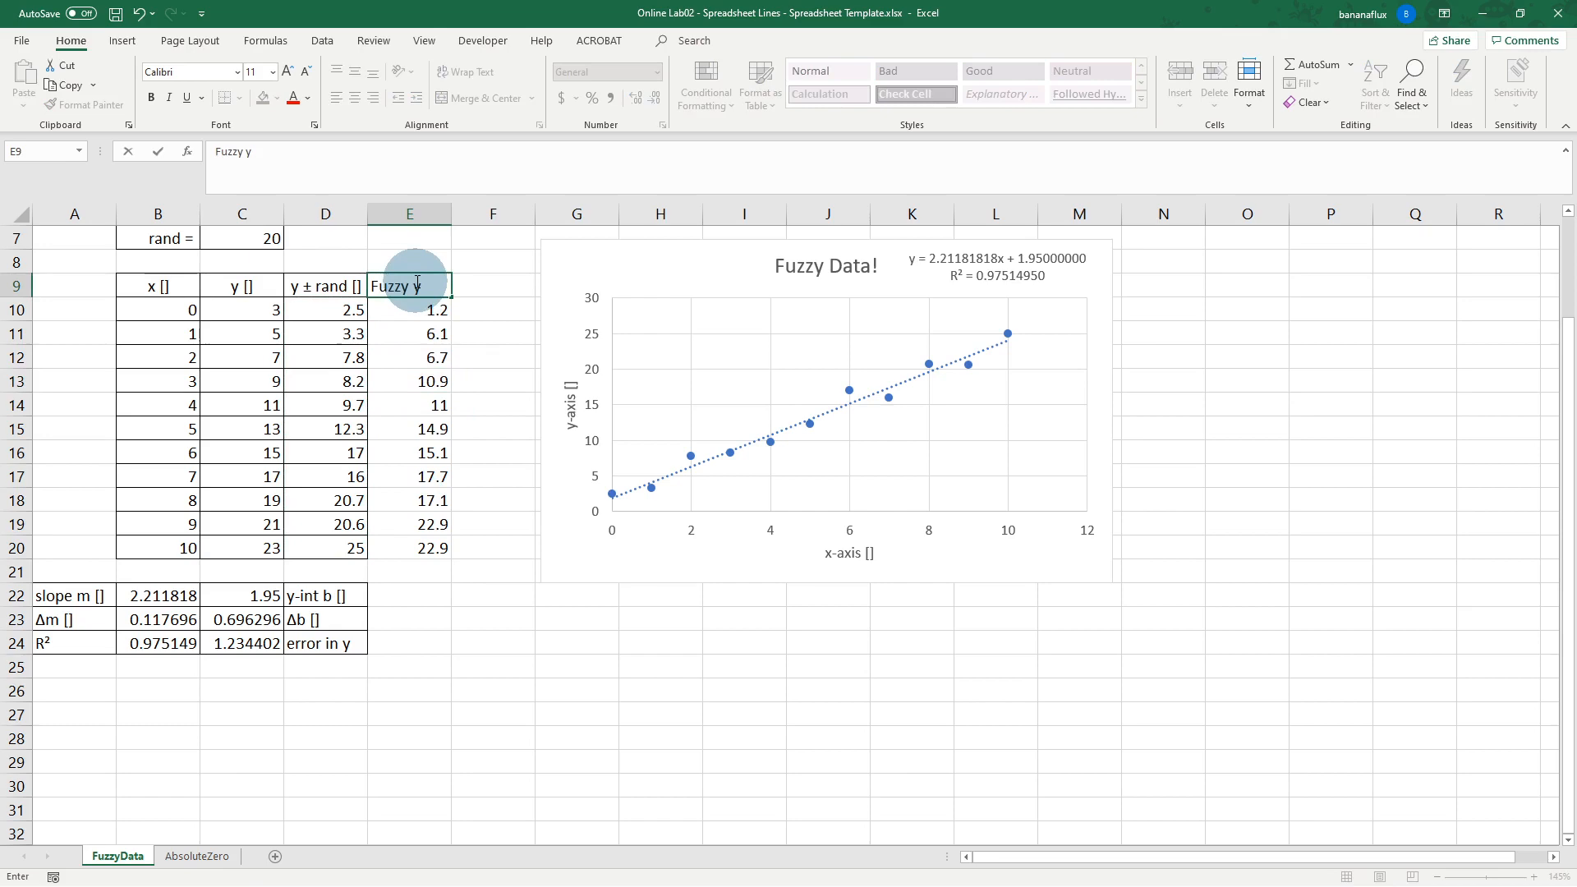
key(Return)
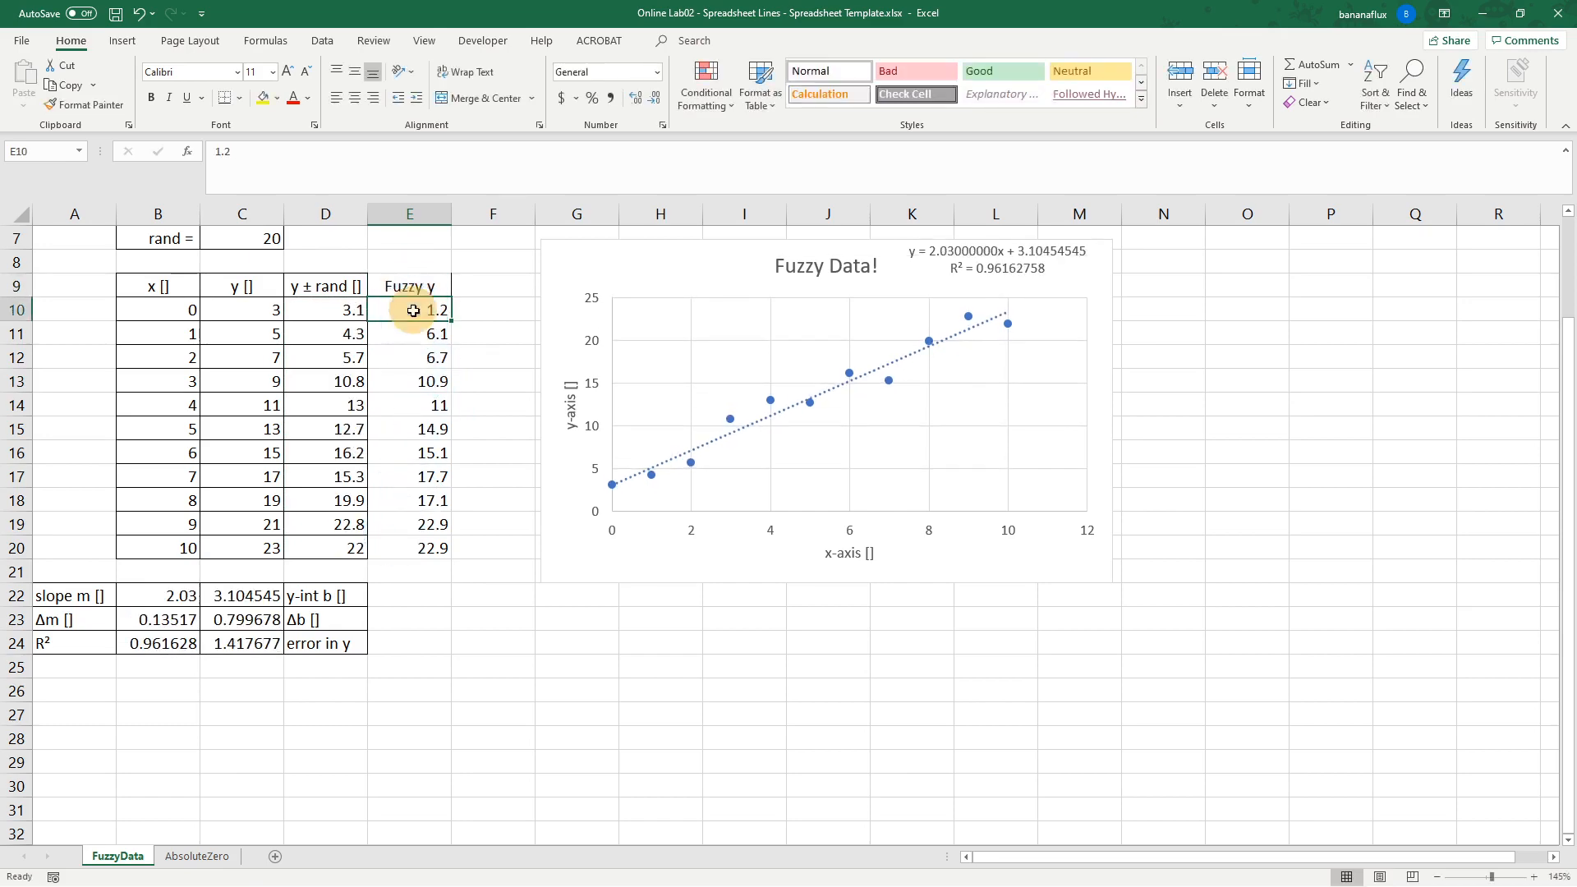
drag(411, 309, 415, 547)
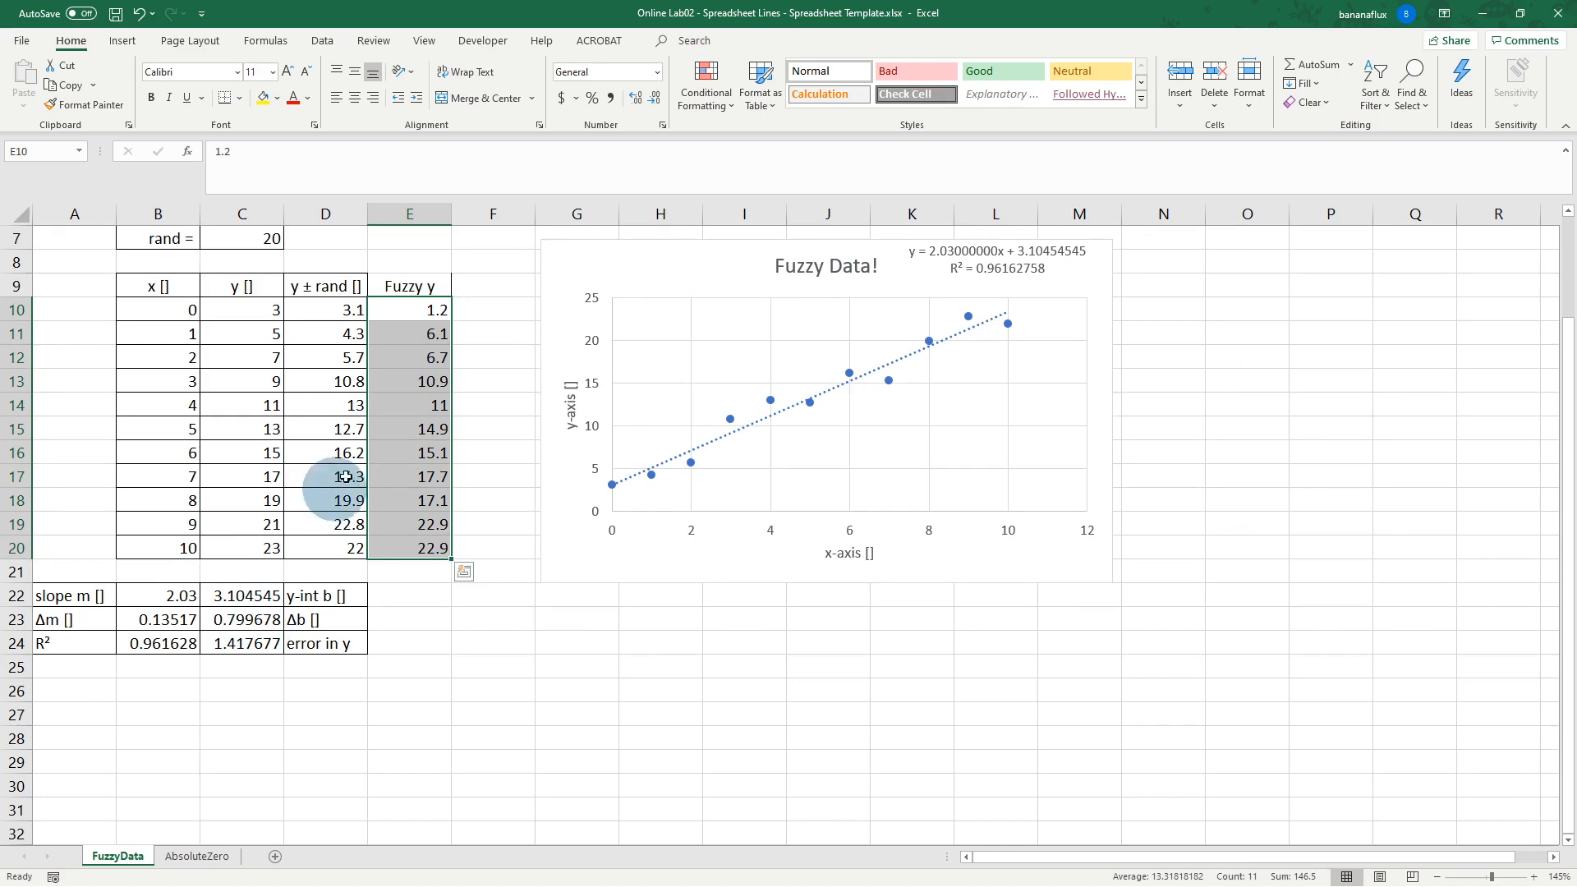
drag(399, 282, 407, 545)
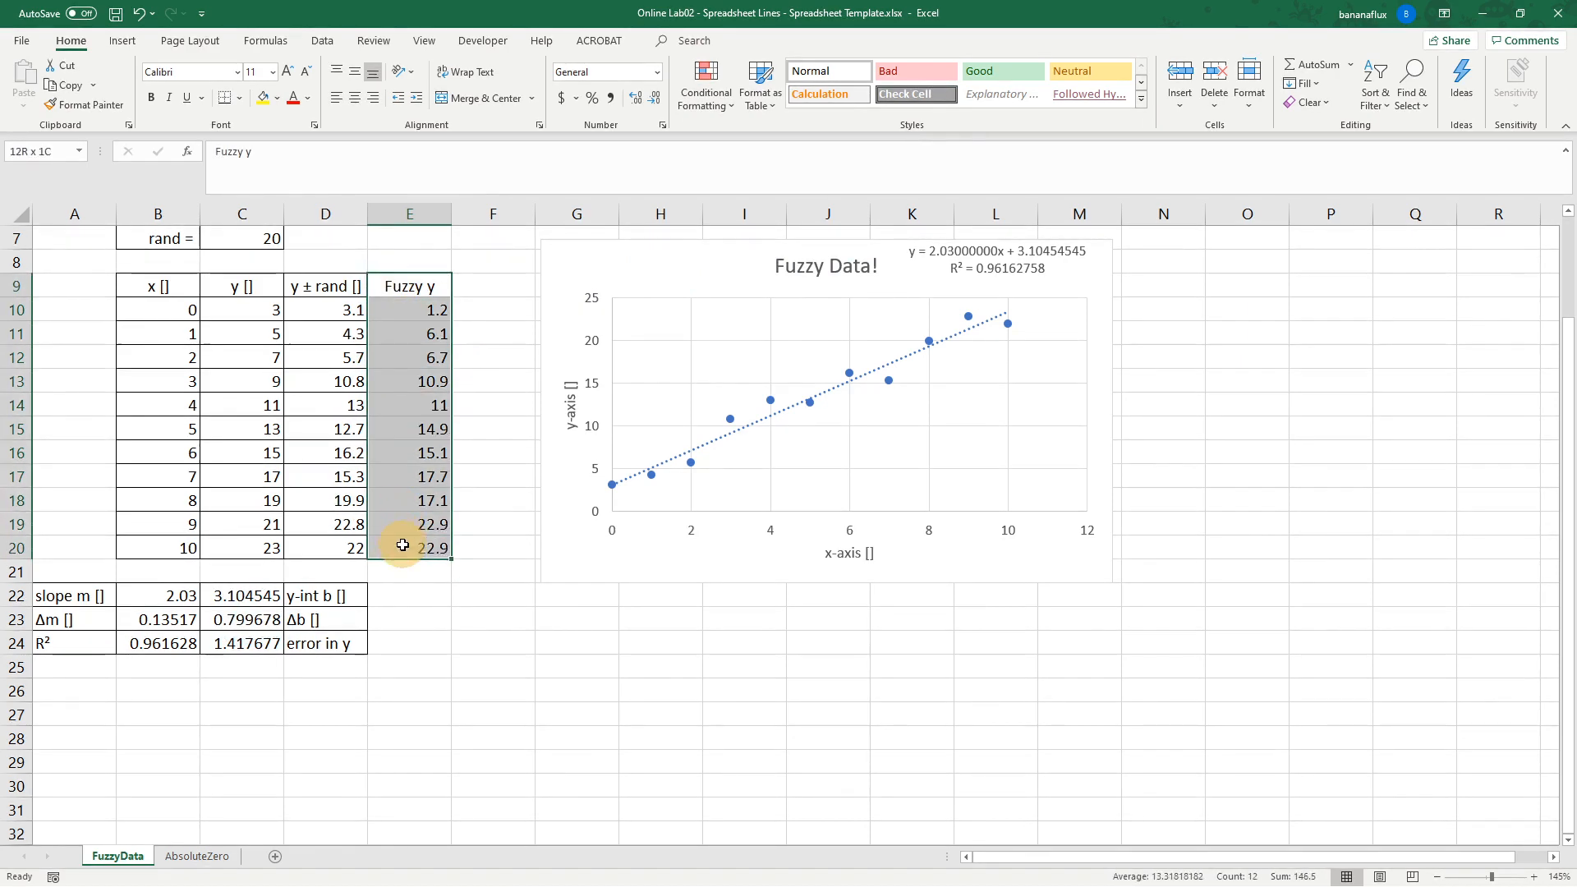
key(Delete)
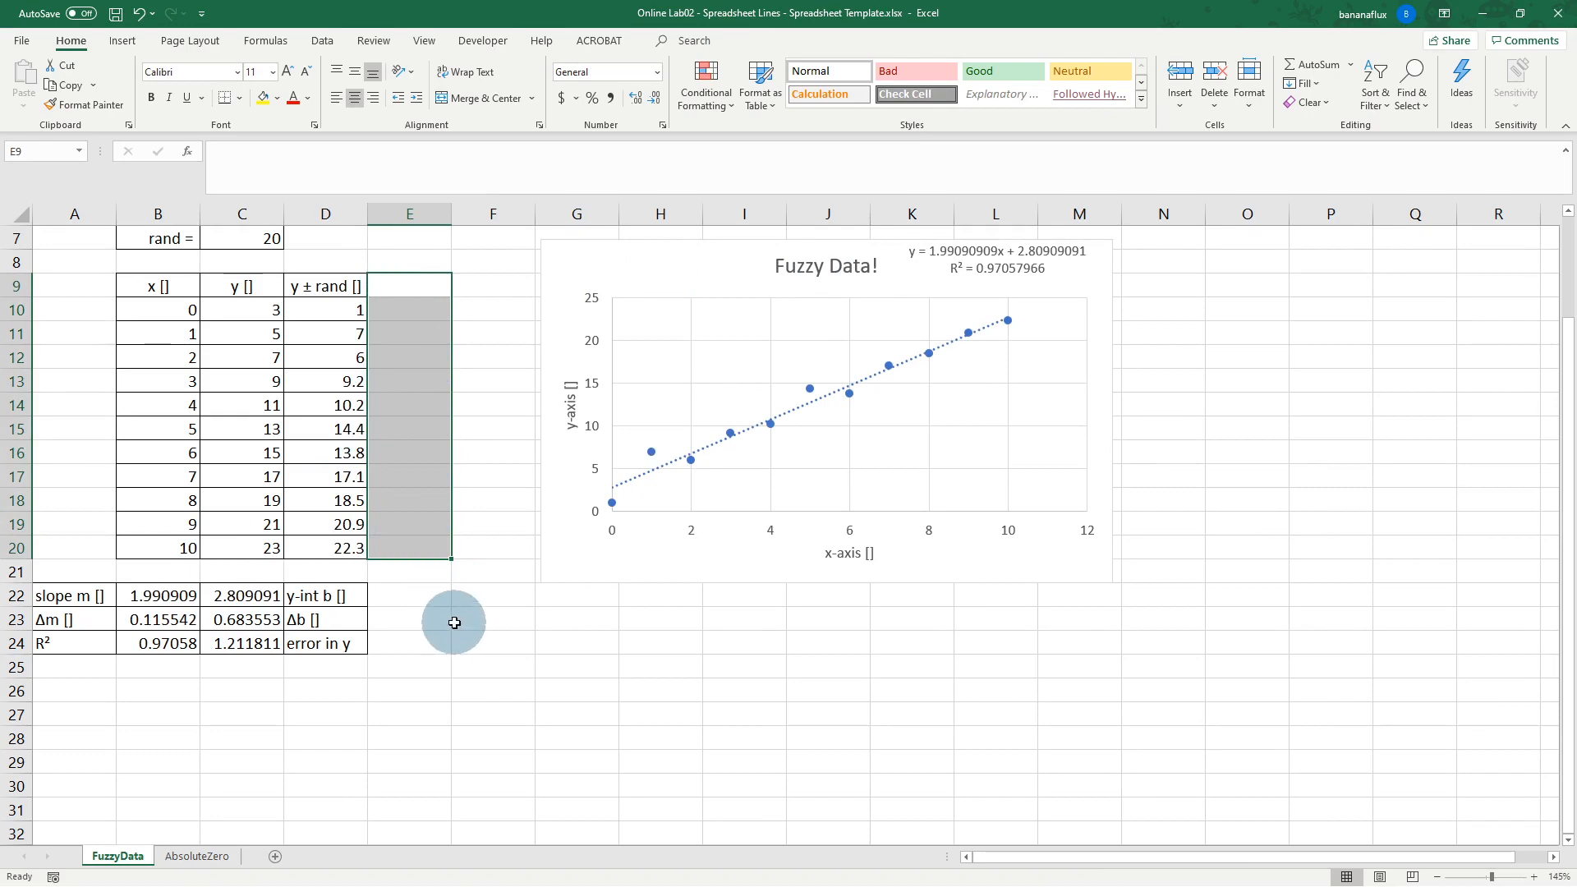
Step: Narrow the Excel window beside the Word report and delete the report's red placeholder line
click(509, 301)
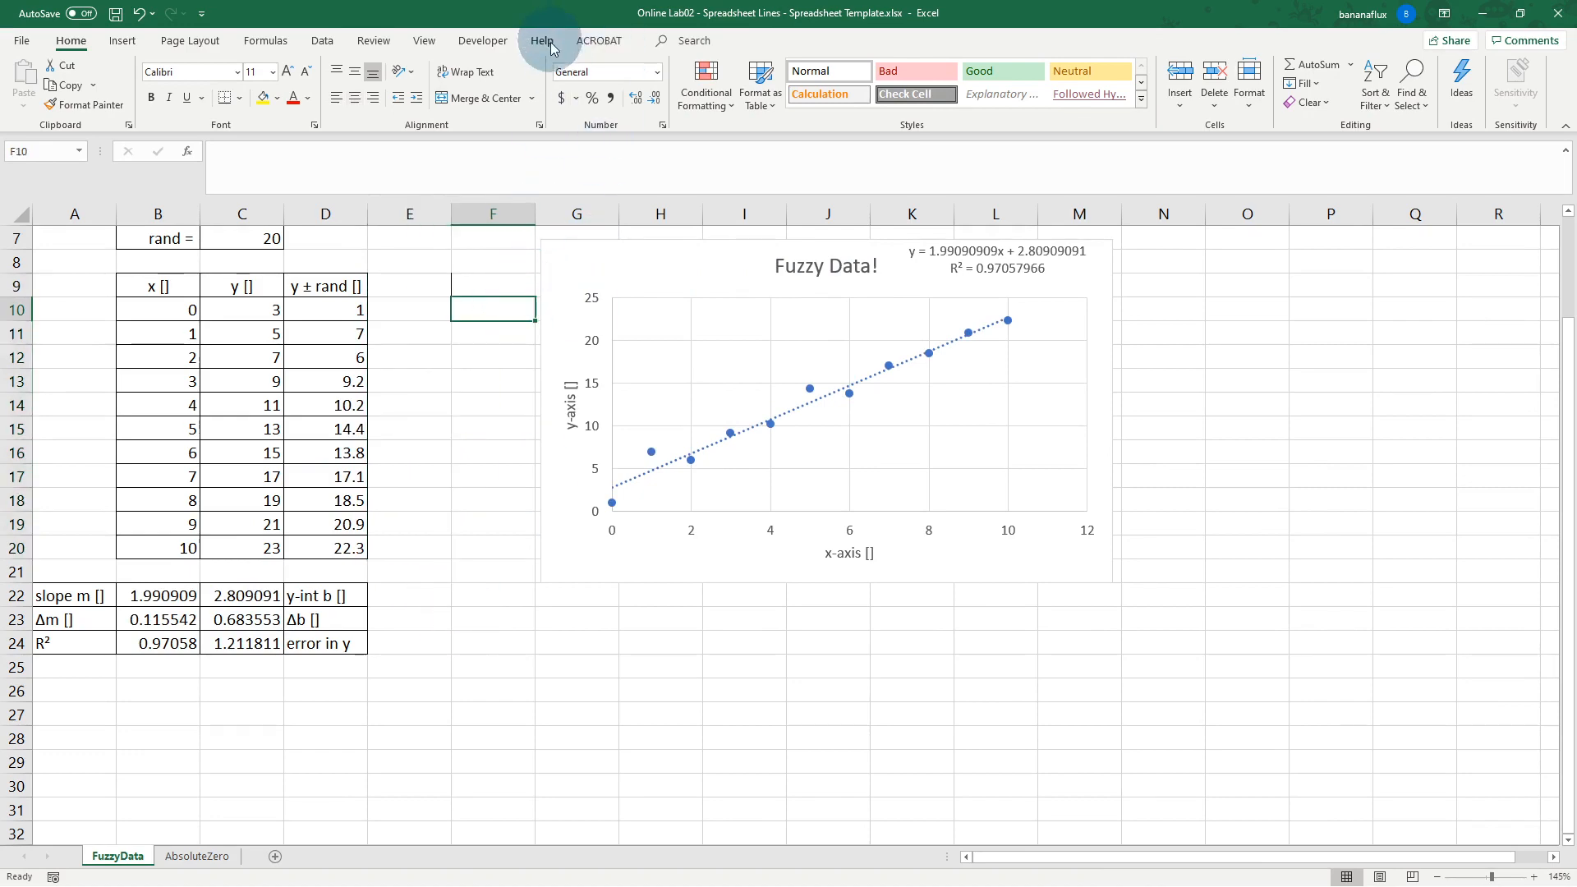
double_click(509, 11)
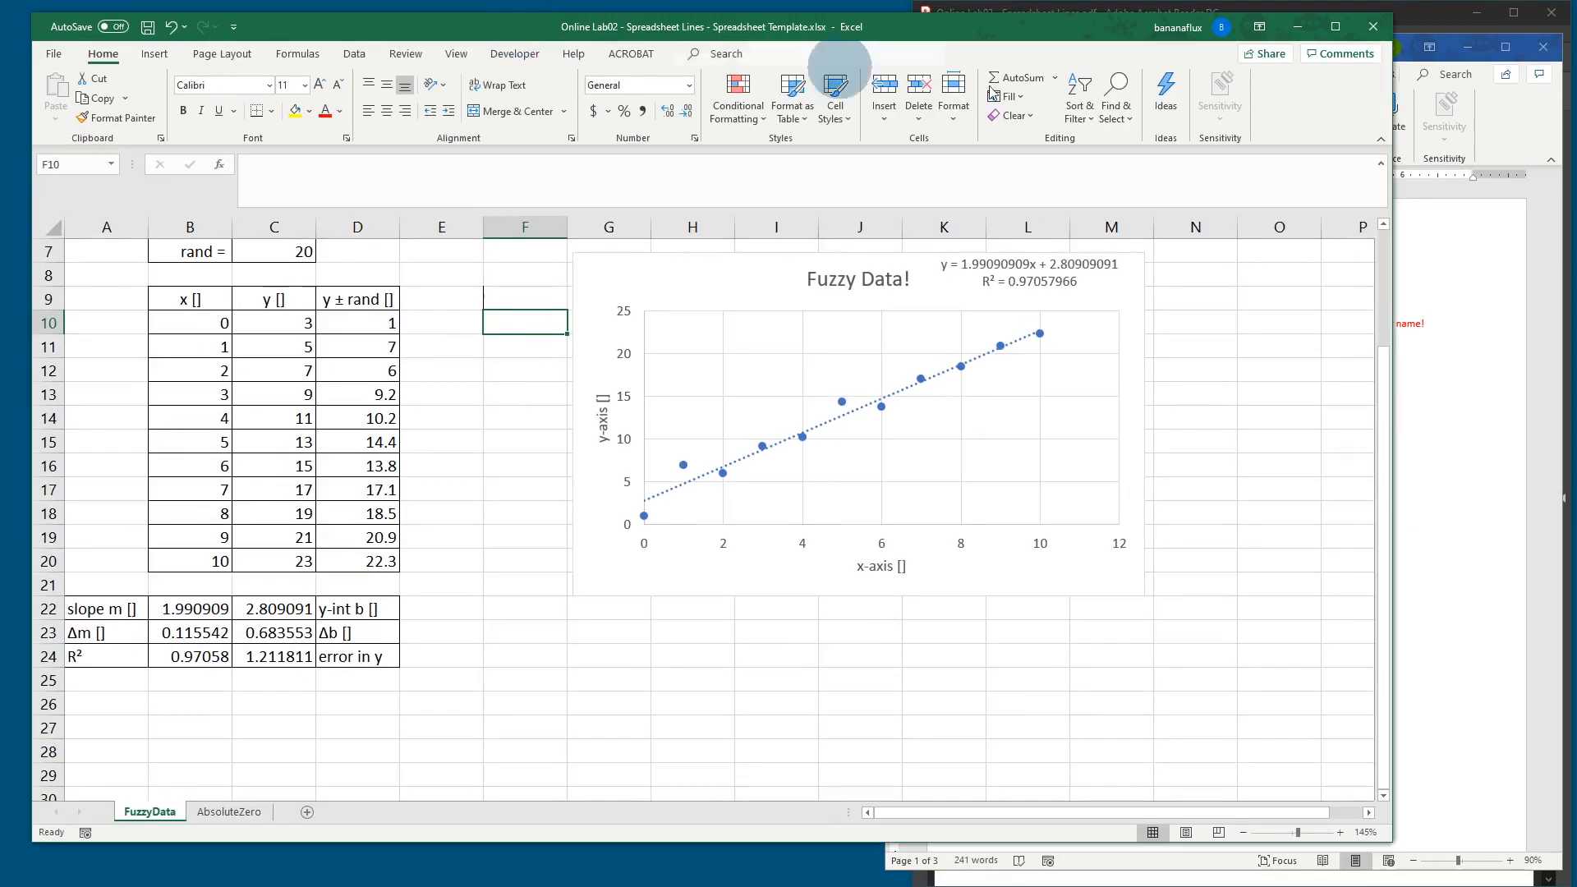
drag(1392, 173, 864, 196)
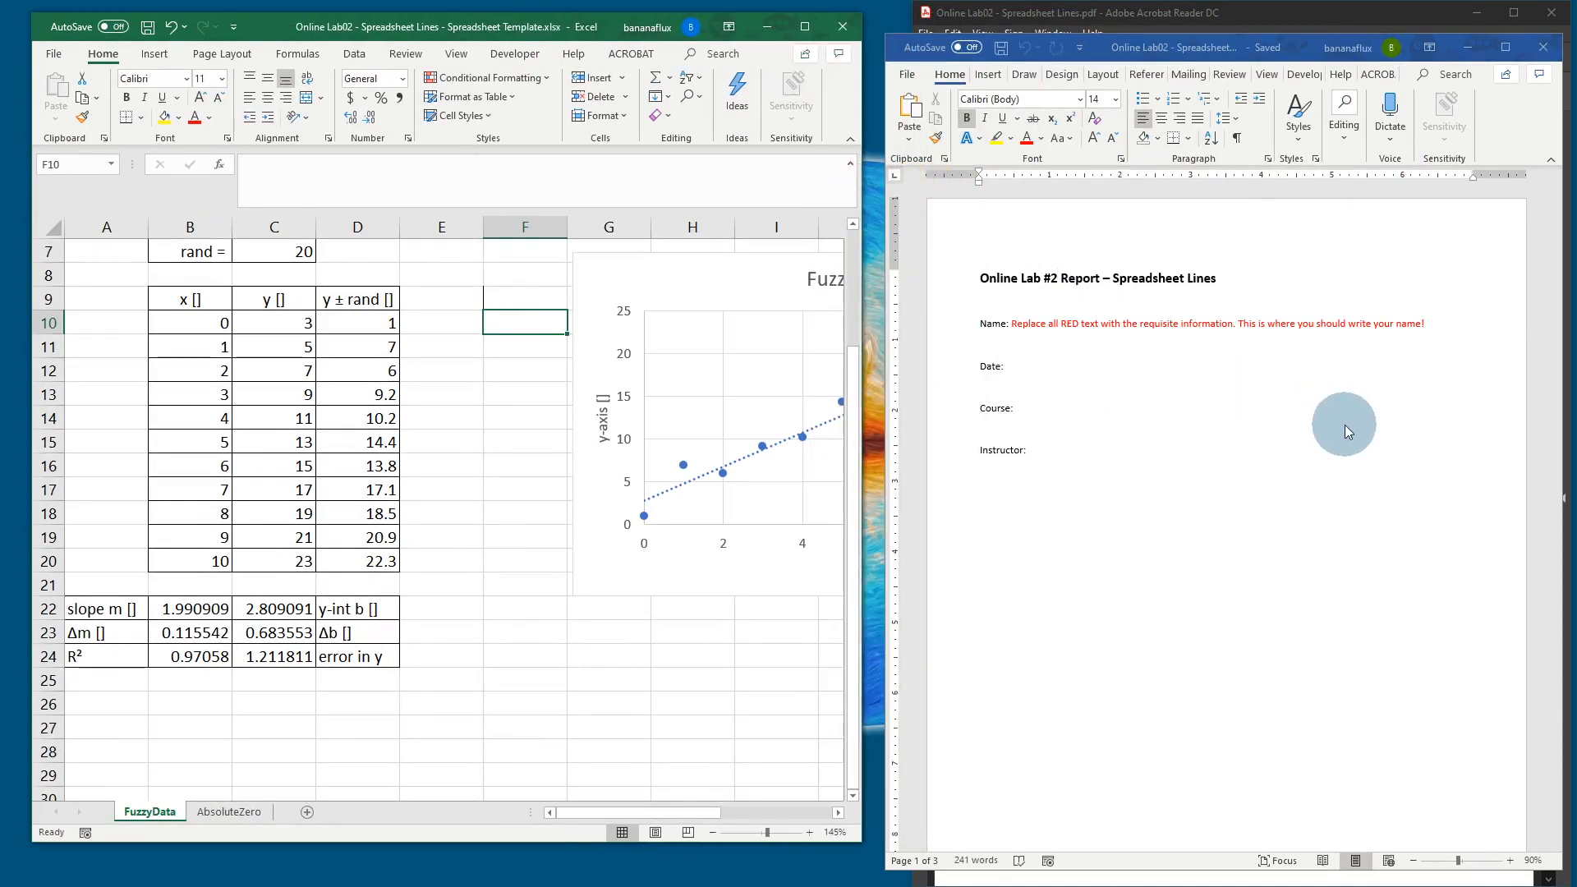
scroll(1332, 468, down, 10)
click(1197, 328)
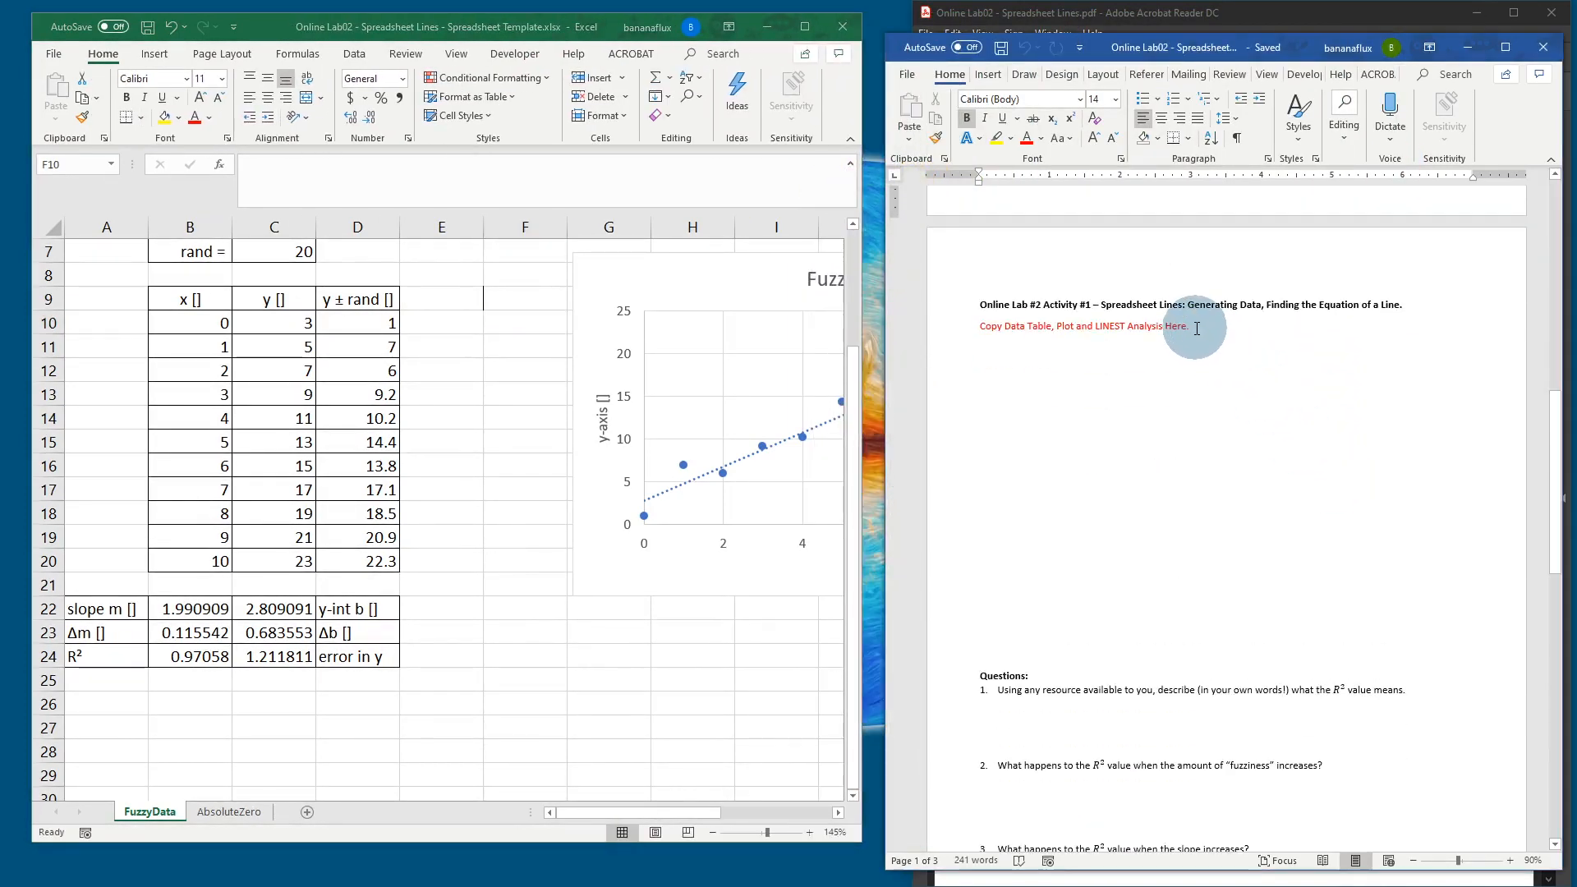
drag(1197, 327, 979, 328)
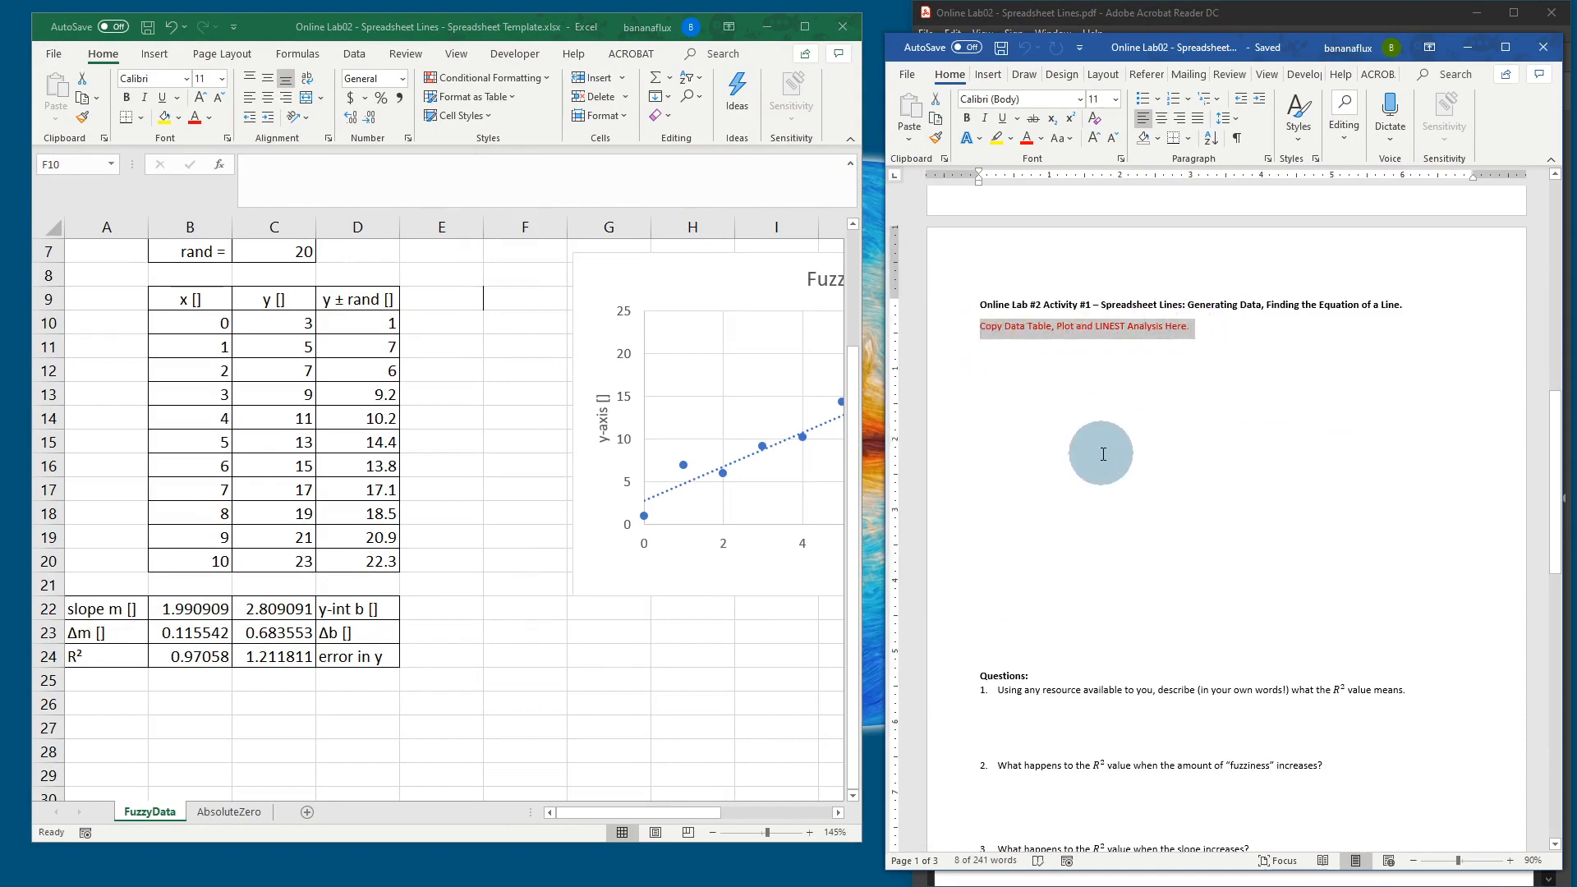
key(Delete)
scroll(522, 535, up, 2)
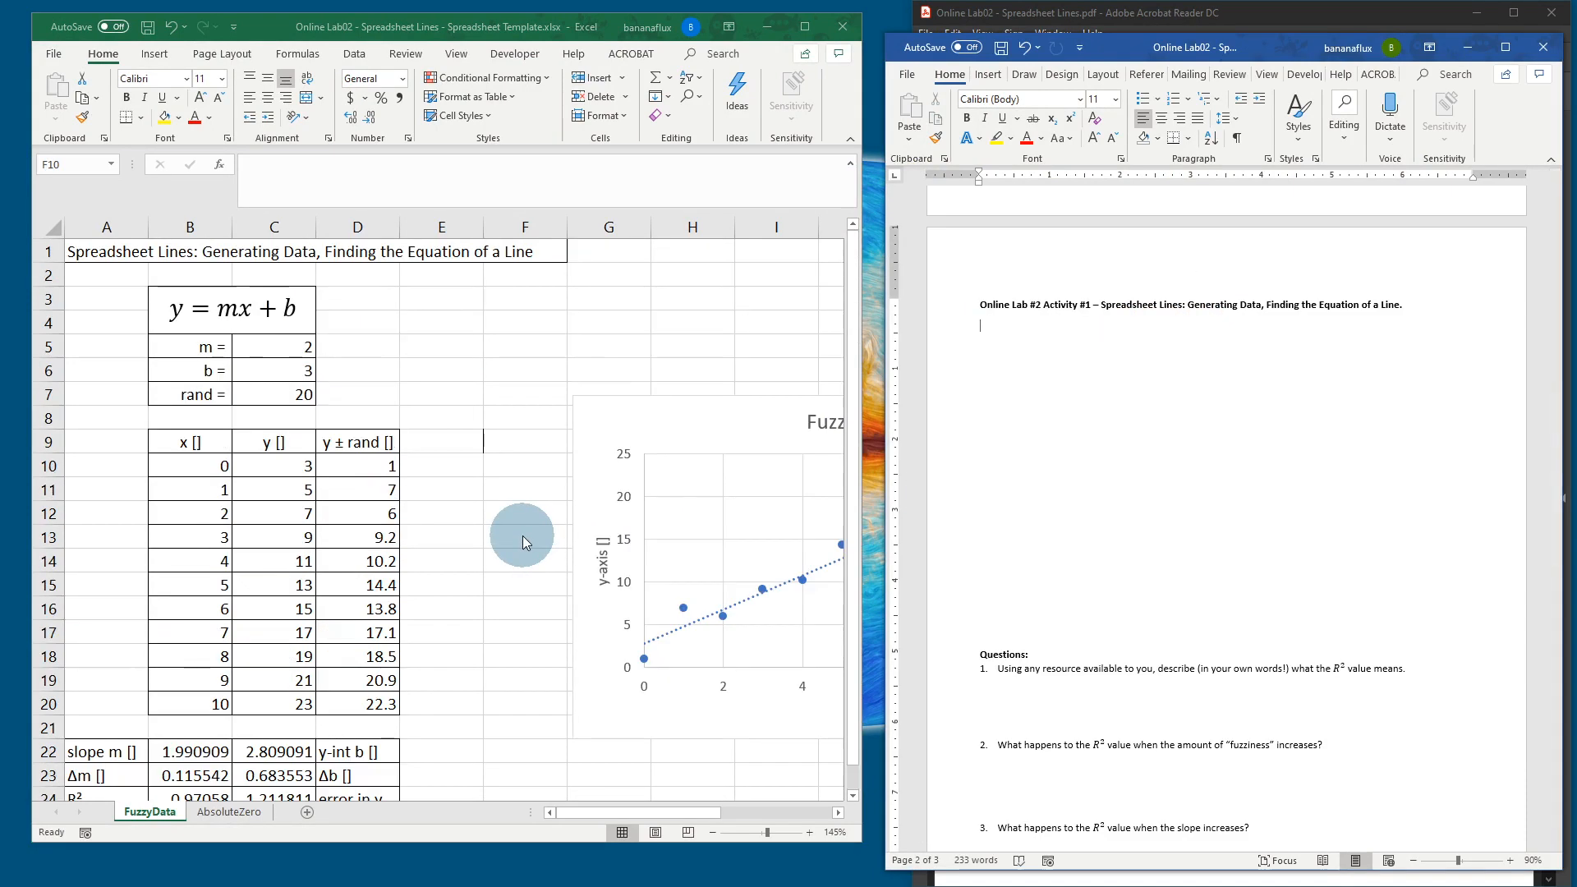
scroll(521, 550, up, 1)
scroll(521, 556, down, 1)
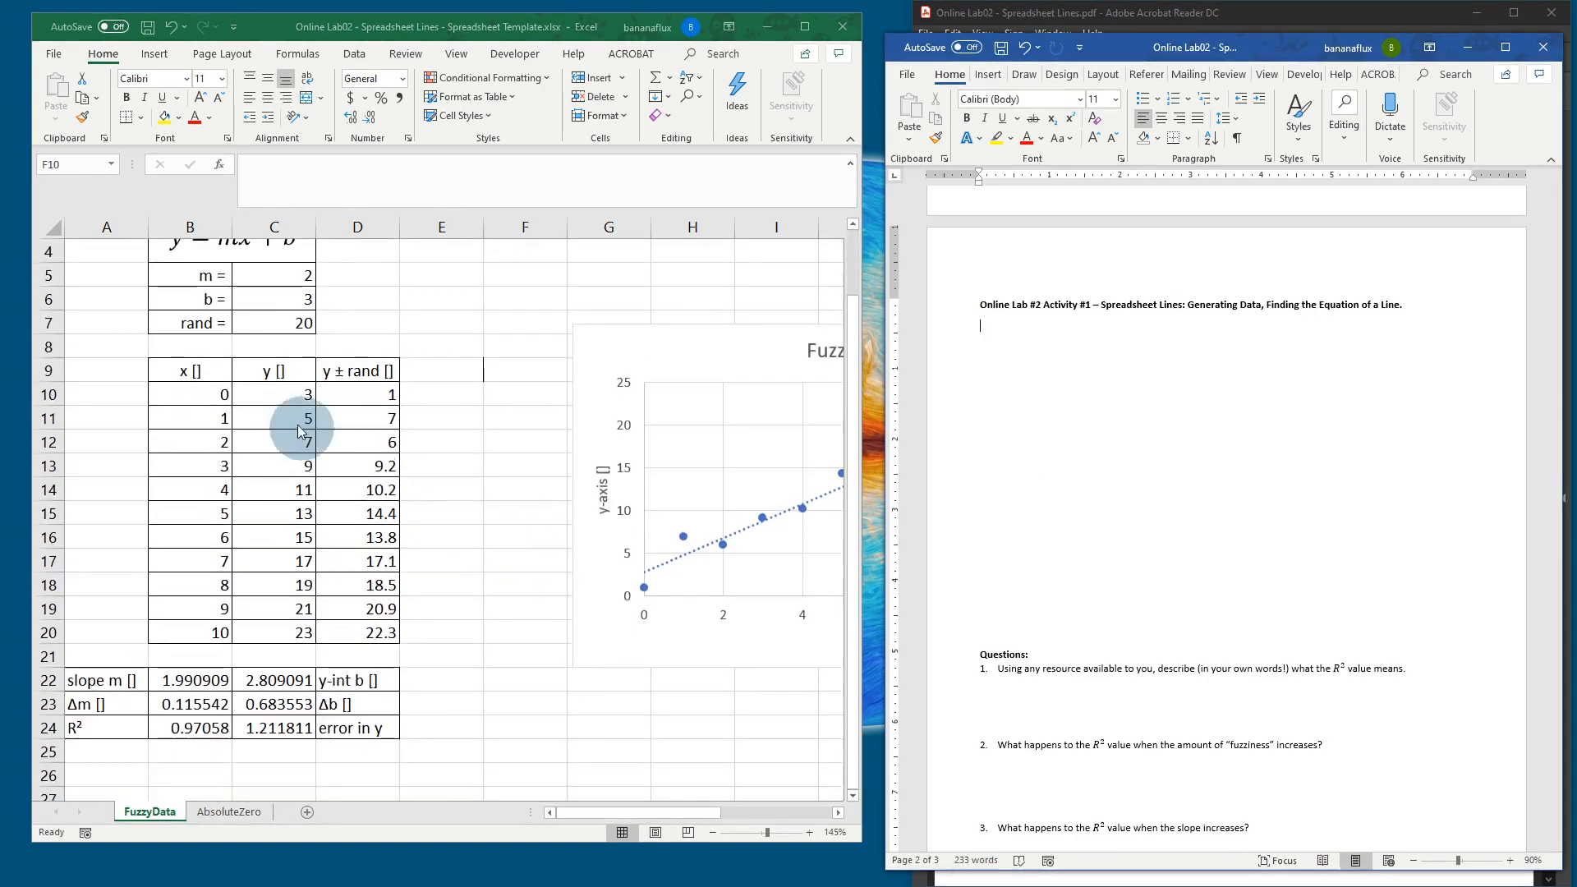
Step: Select and copy the FuzzyData range A3:D24 in Excel
key(alt+Tab)
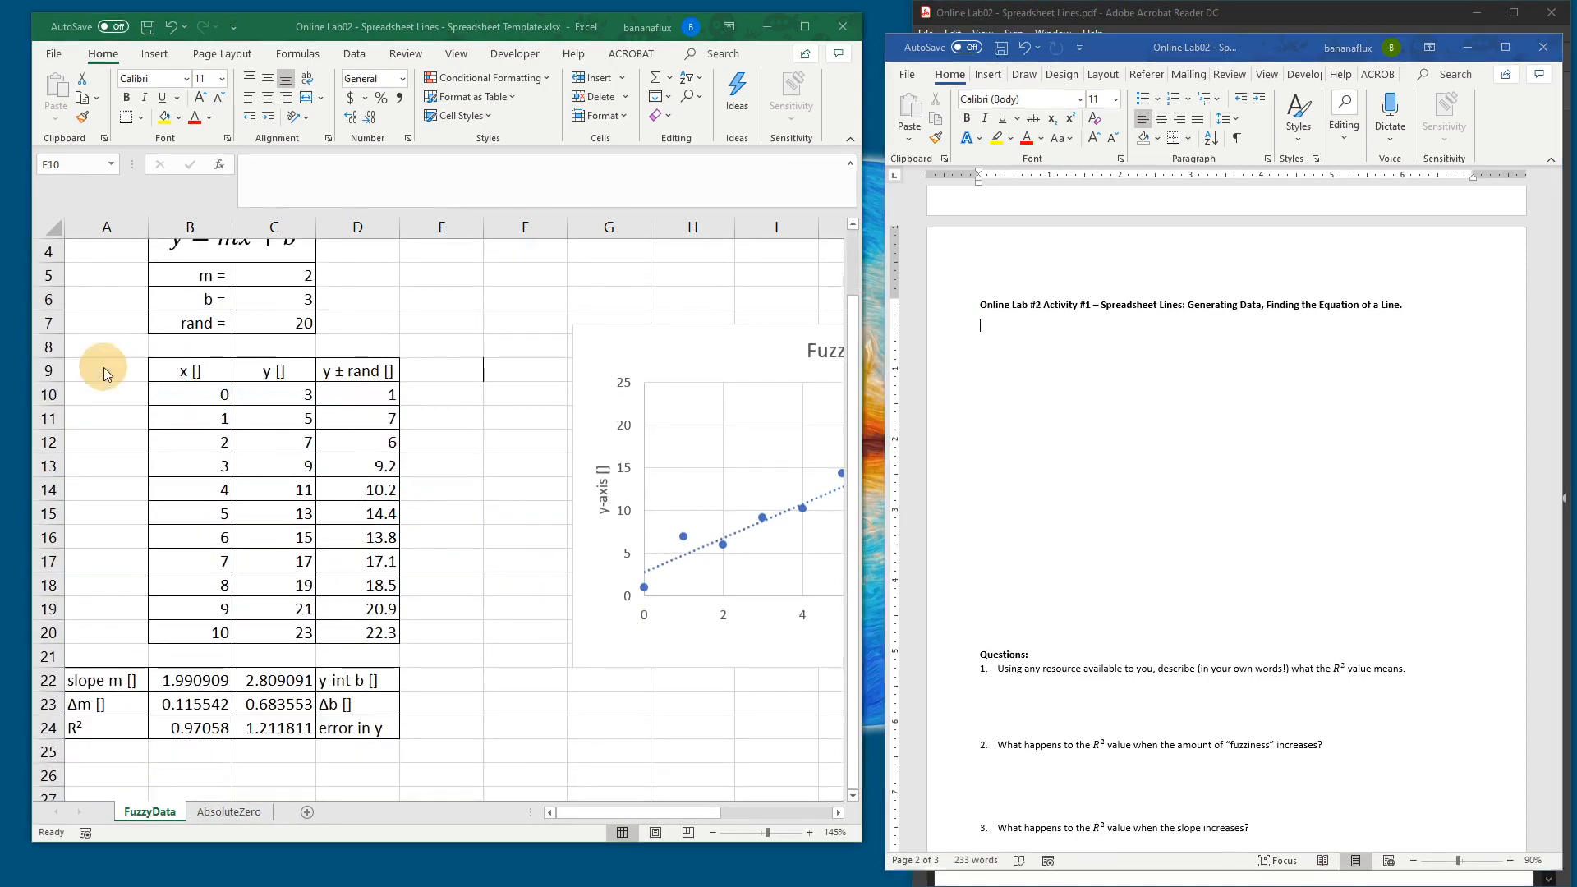
drag(107, 374, 351, 726)
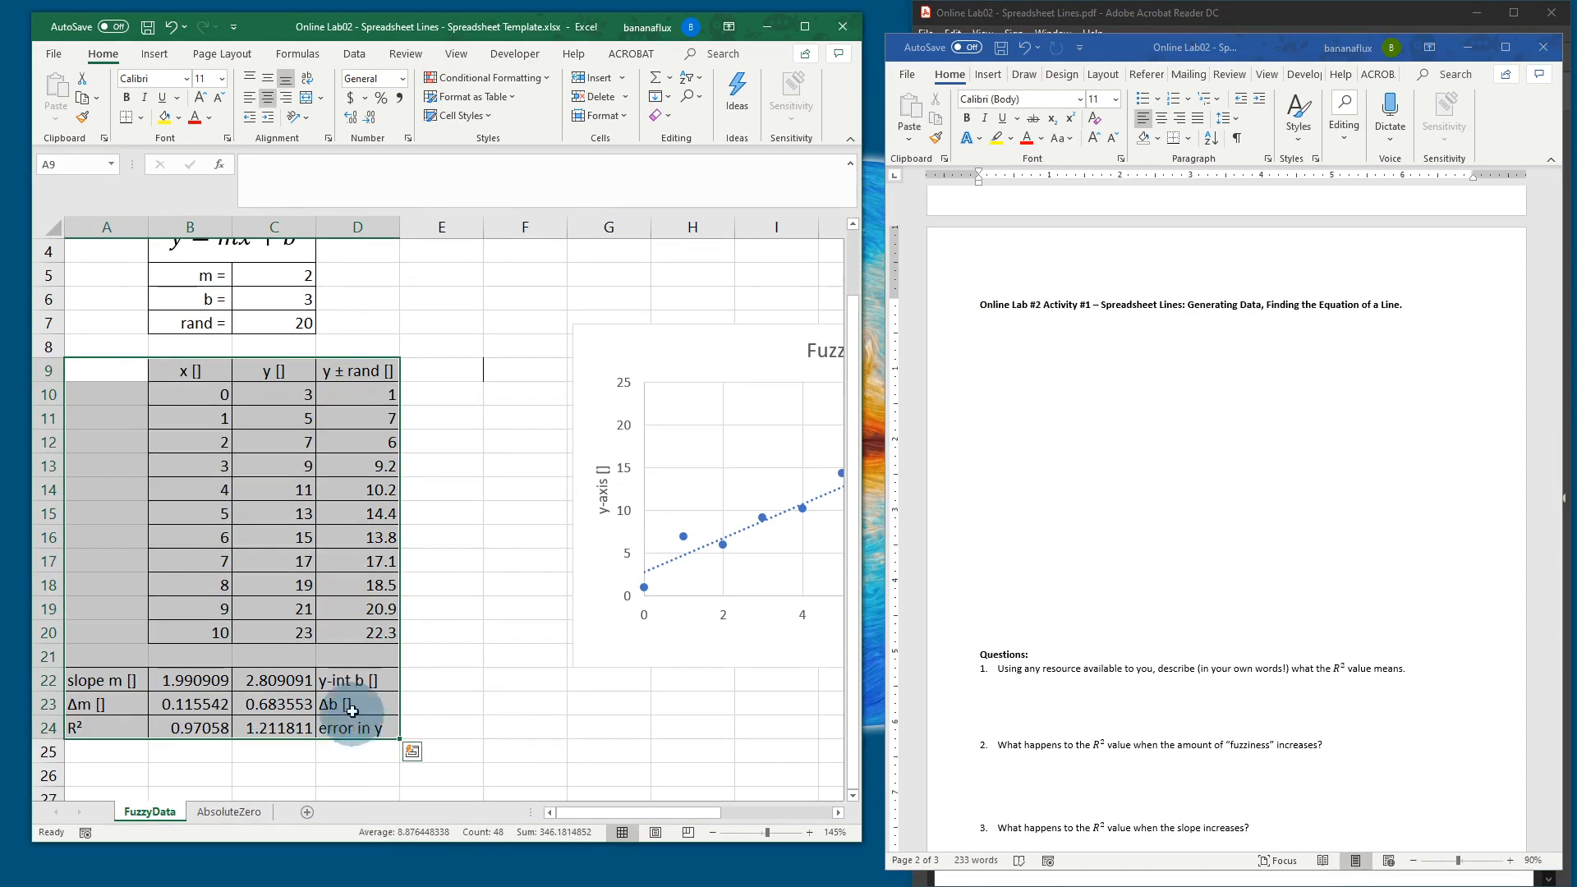
scroll(275, 387, up, 1)
drag(106, 296, 336, 794)
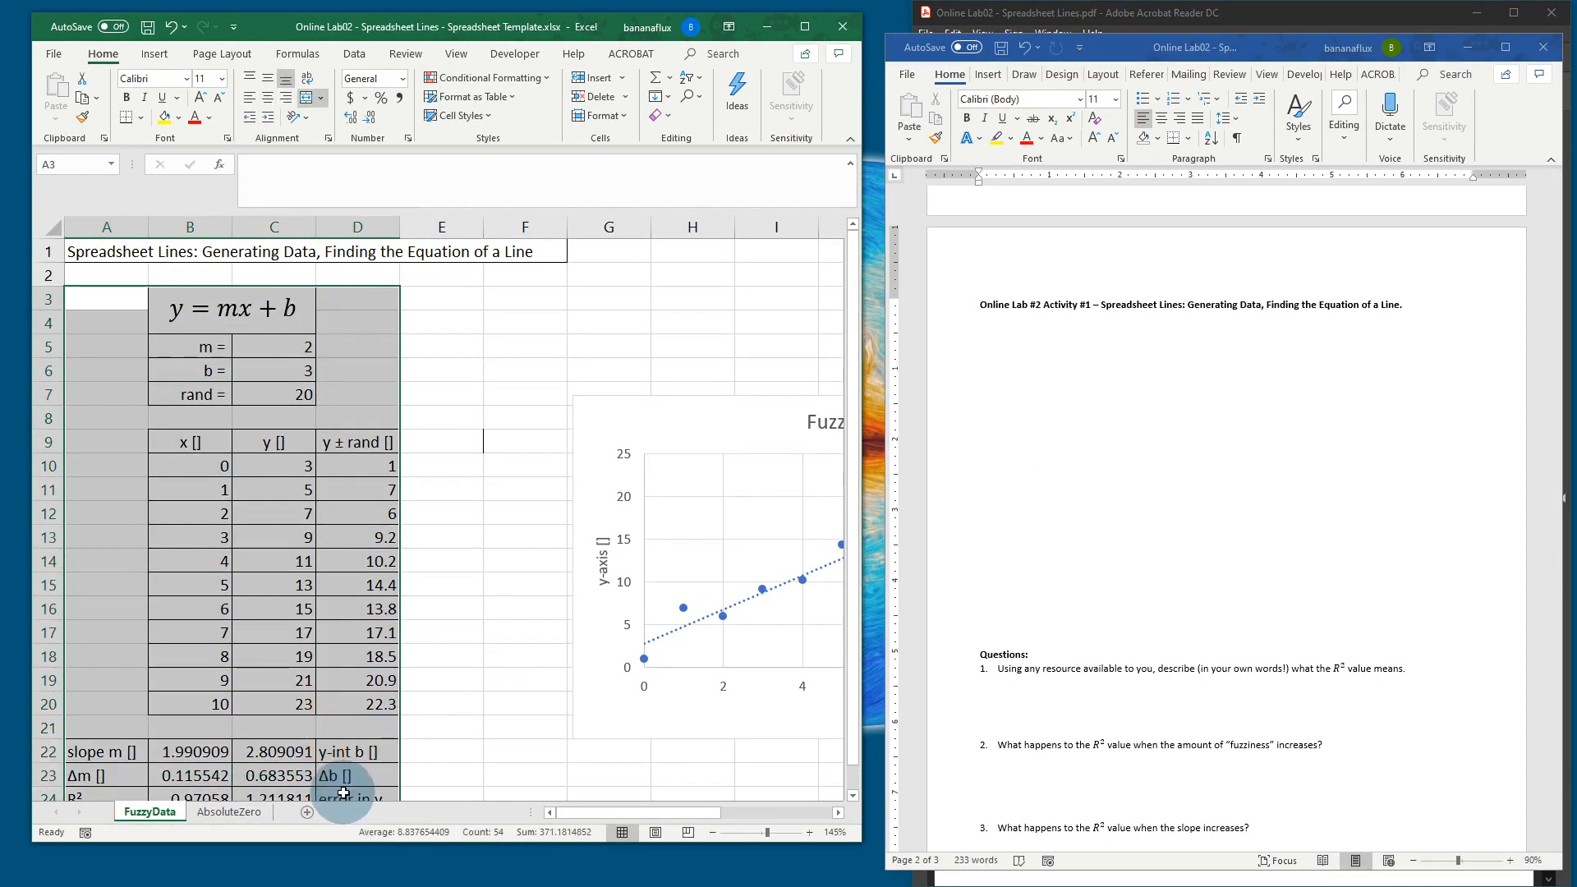
key(ctrl+c)
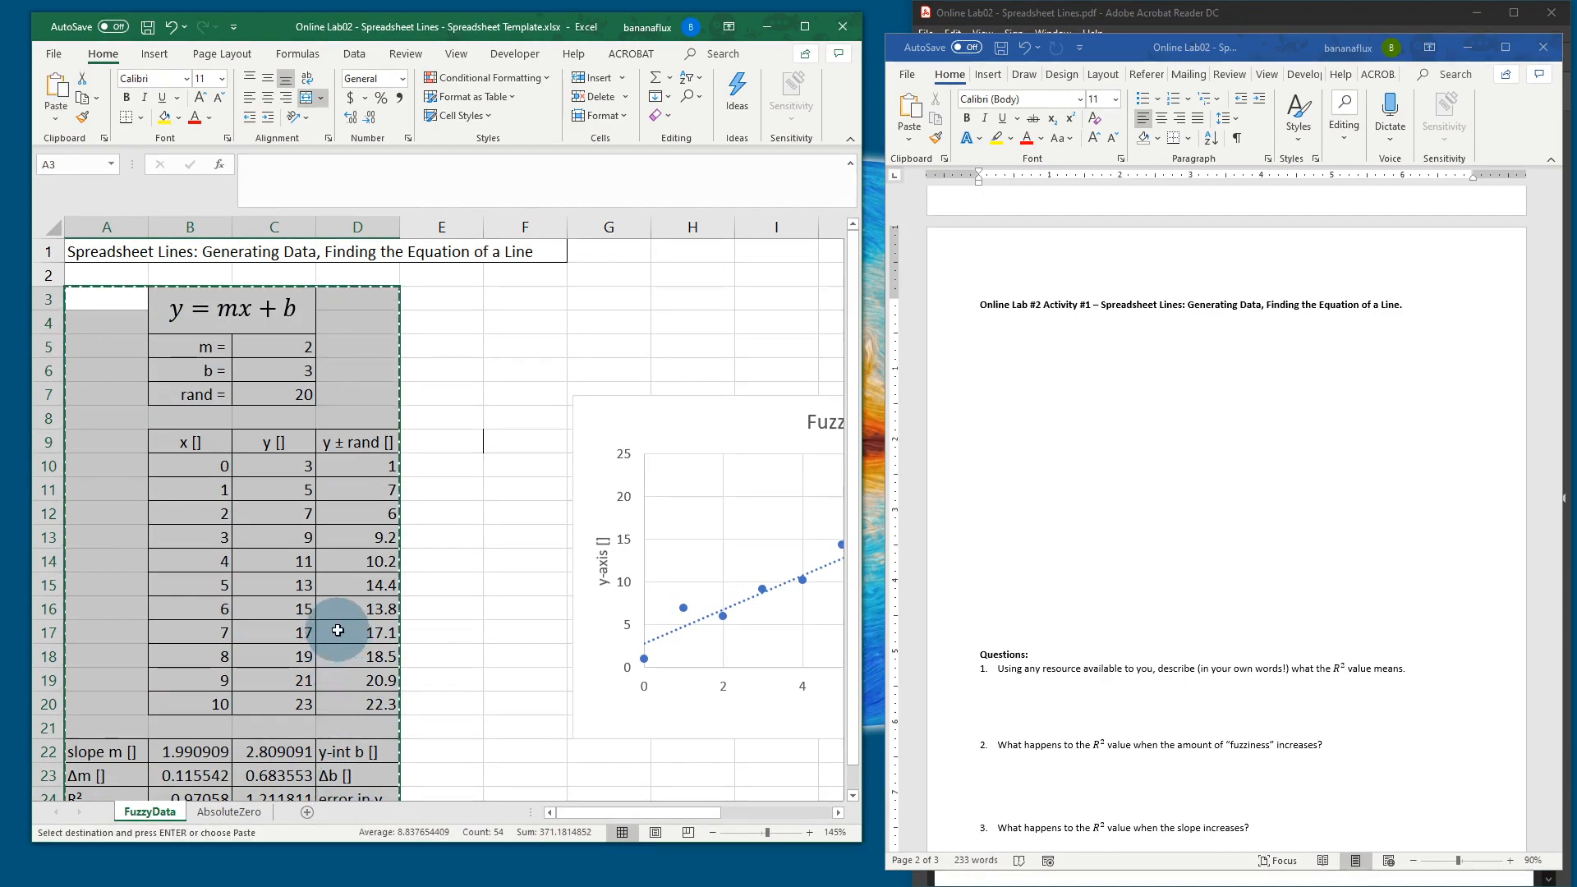
Step: Paste the copied FuzzyData block as a picture under the Activity #1 title in Word
click(971, 344)
click(996, 335)
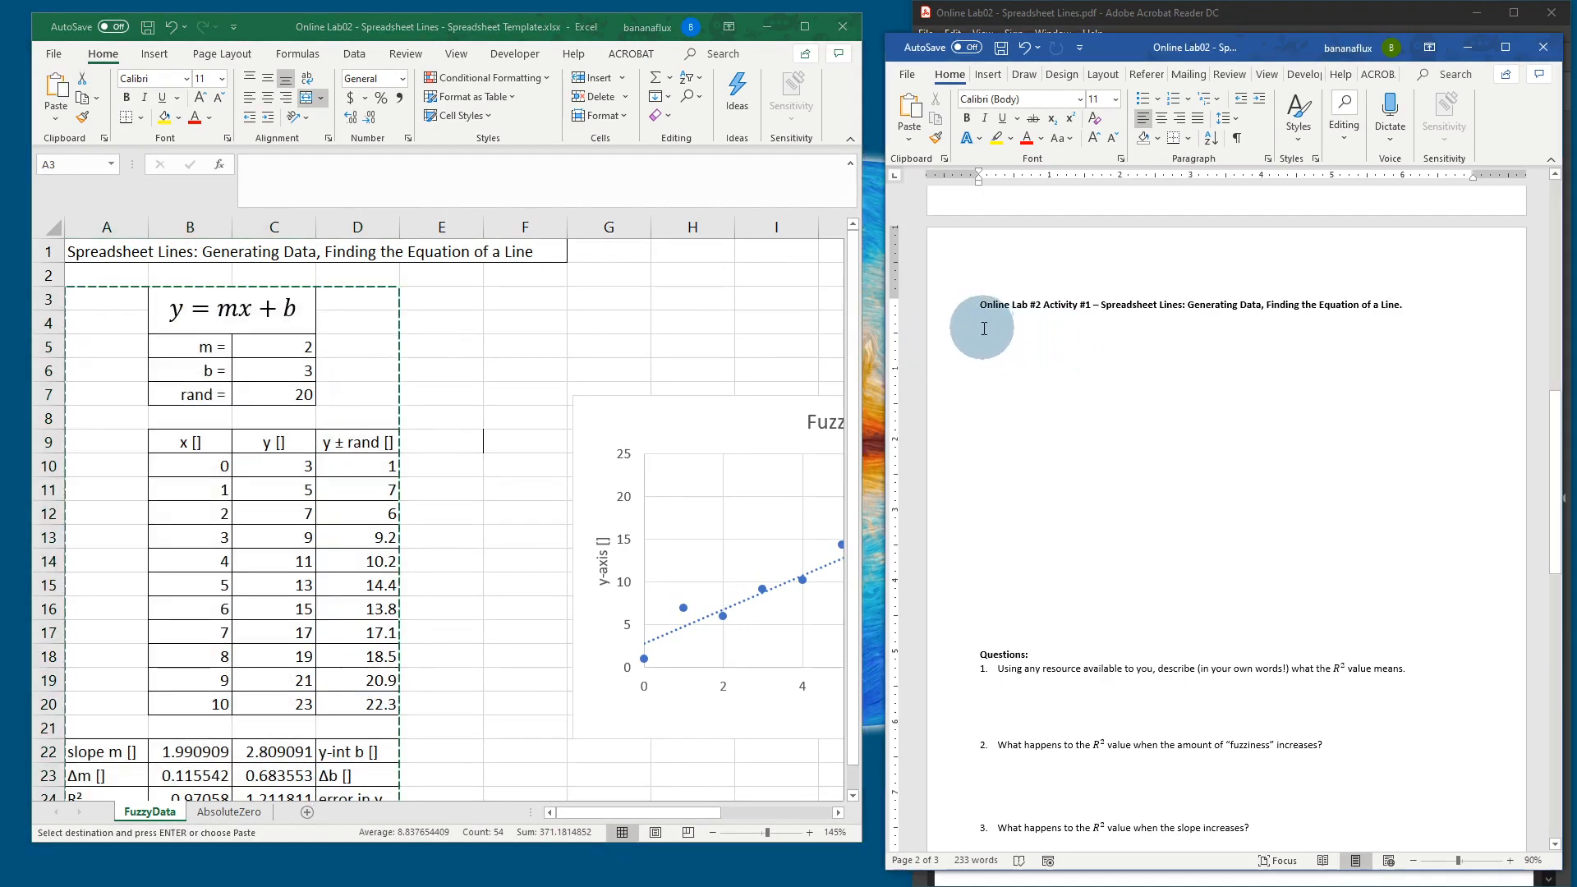
right_click(982, 327)
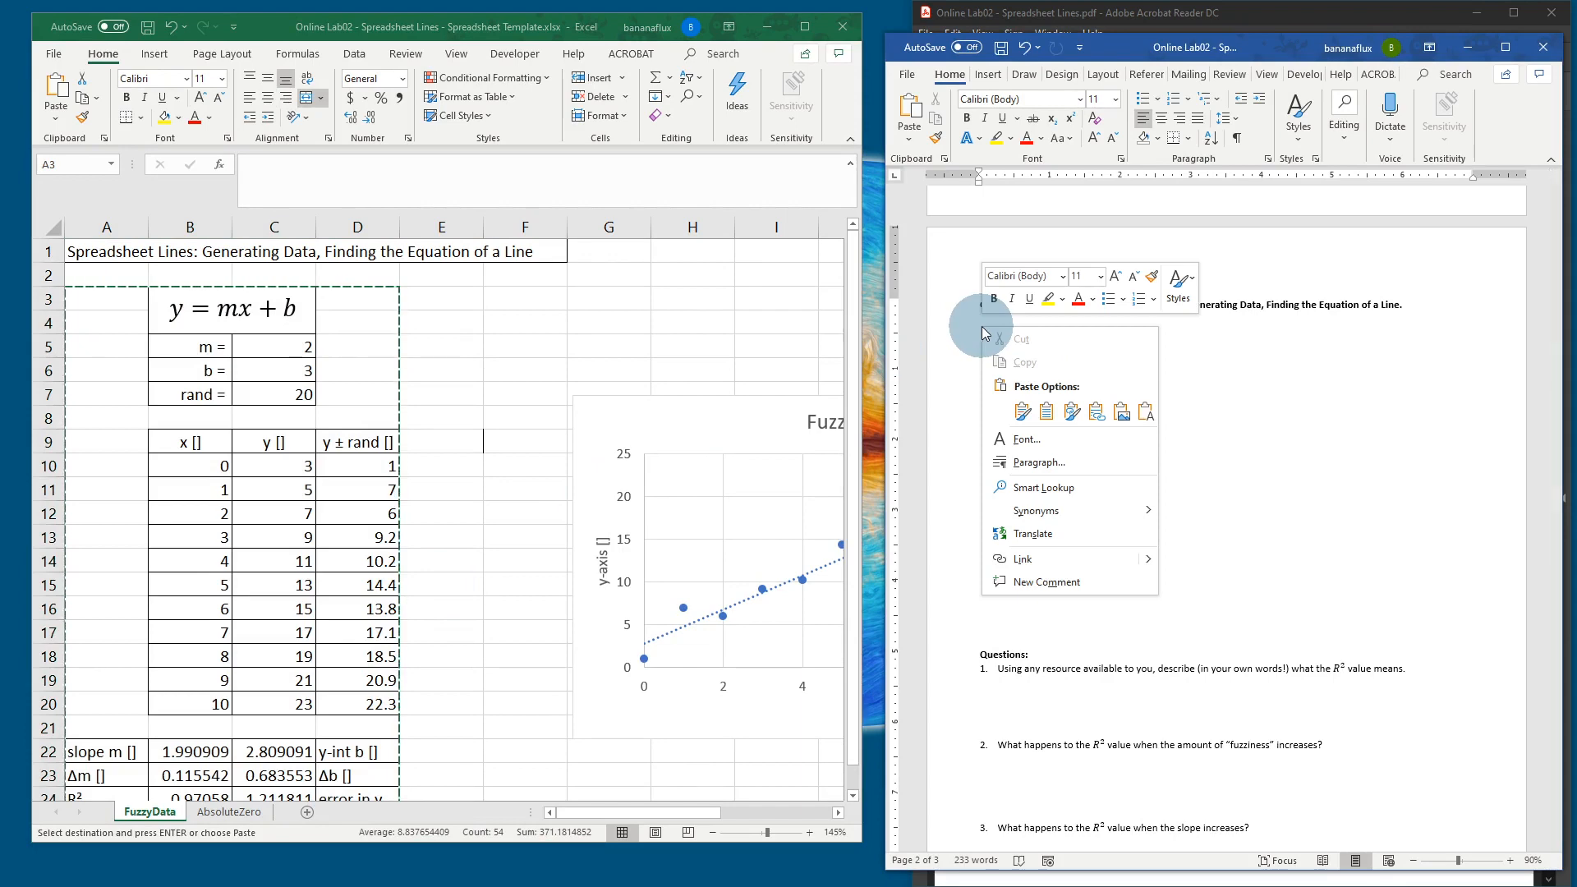
click(1122, 413)
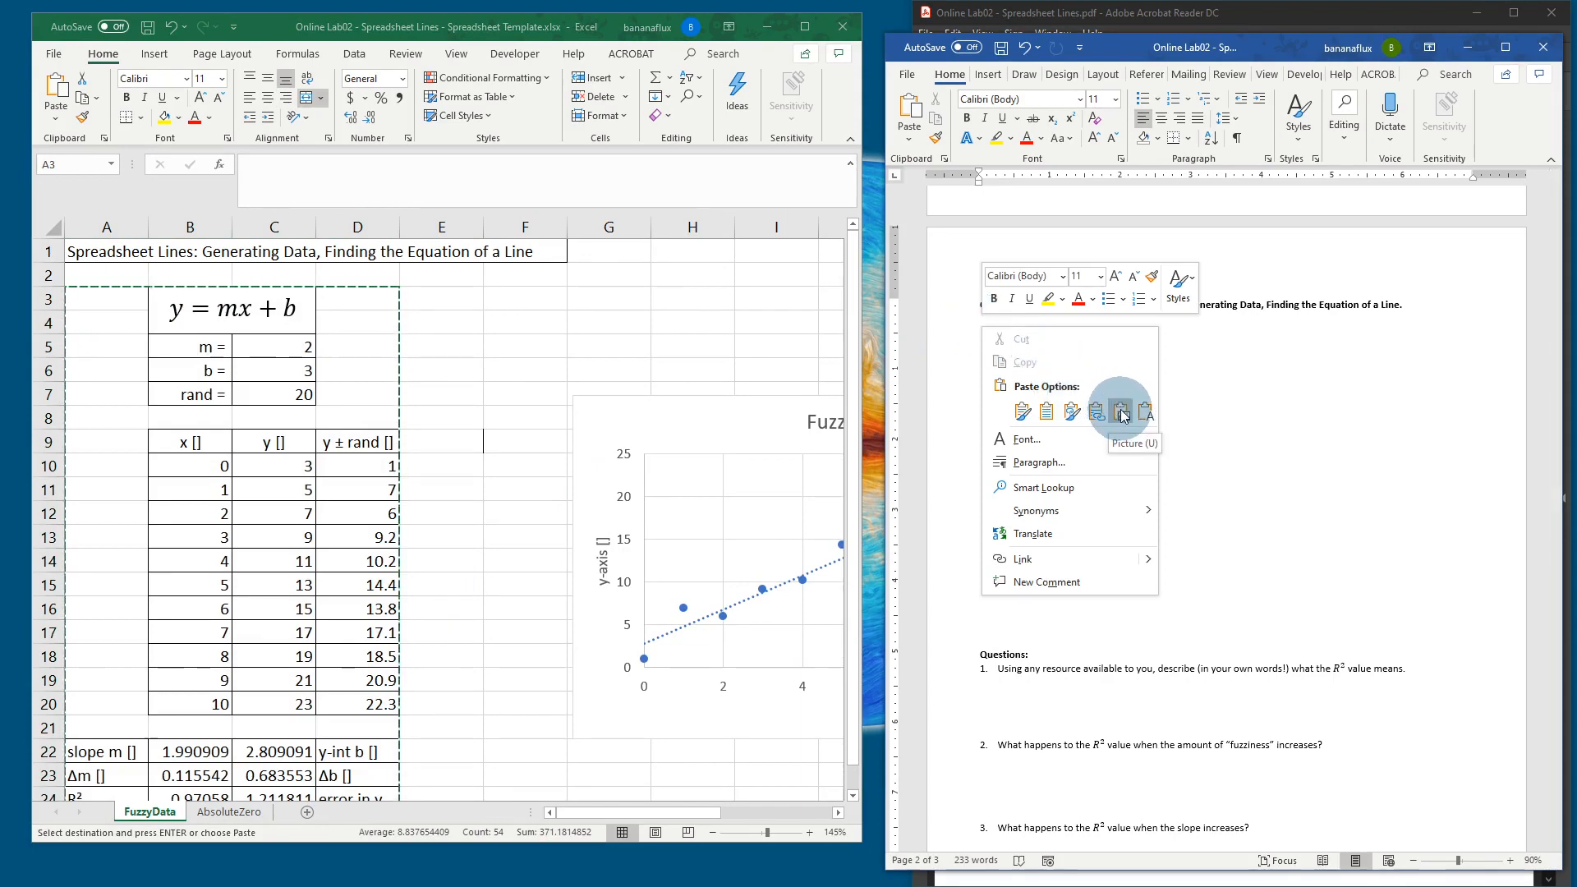
click(1167, 490)
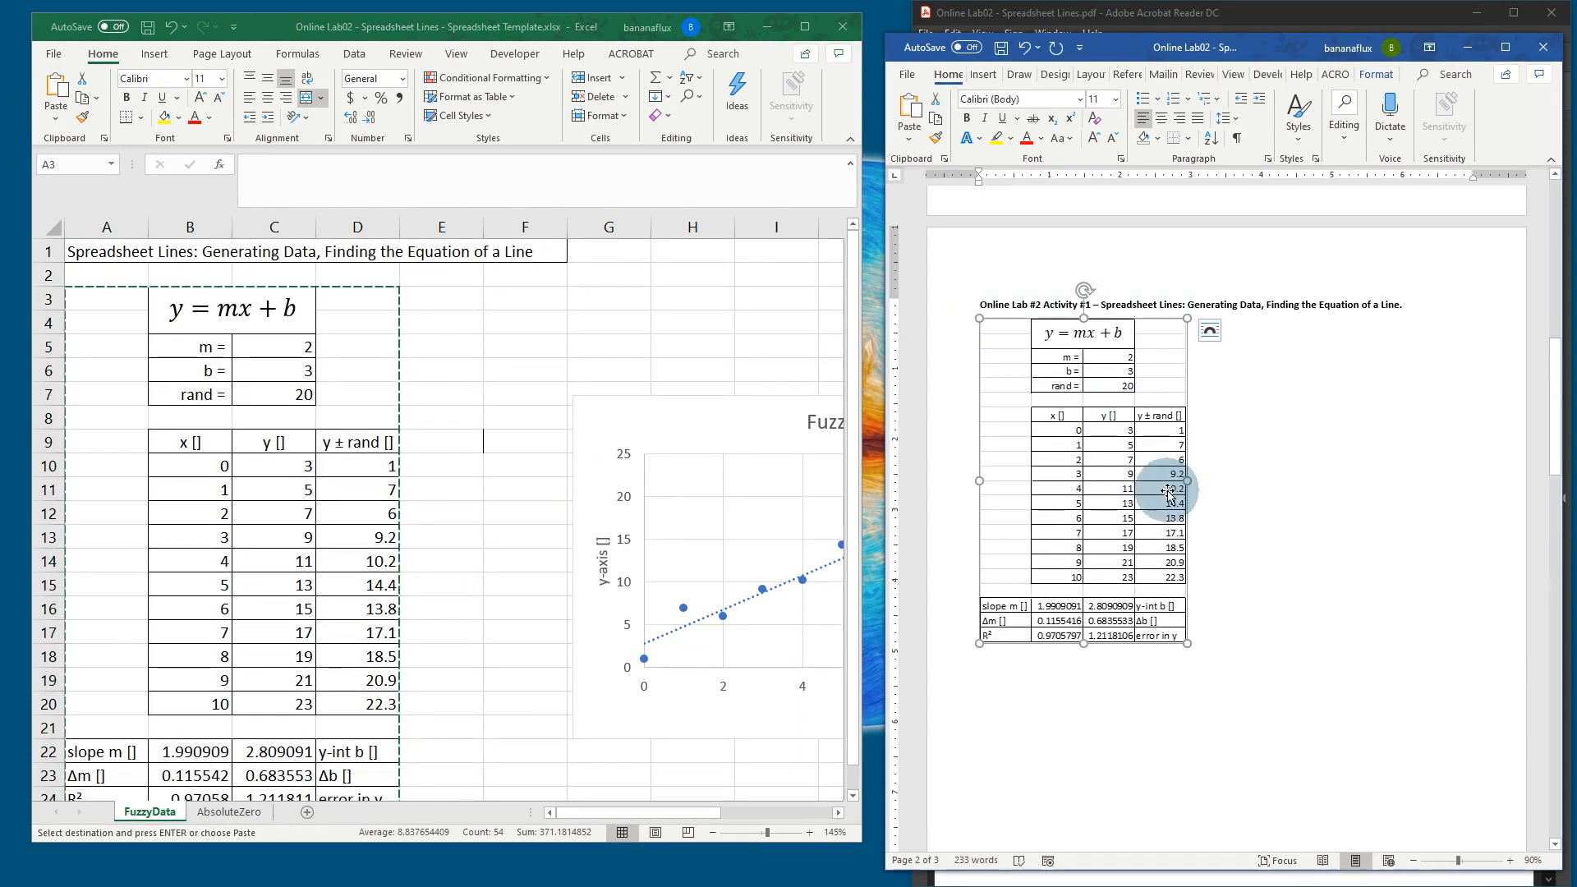
click(668, 416)
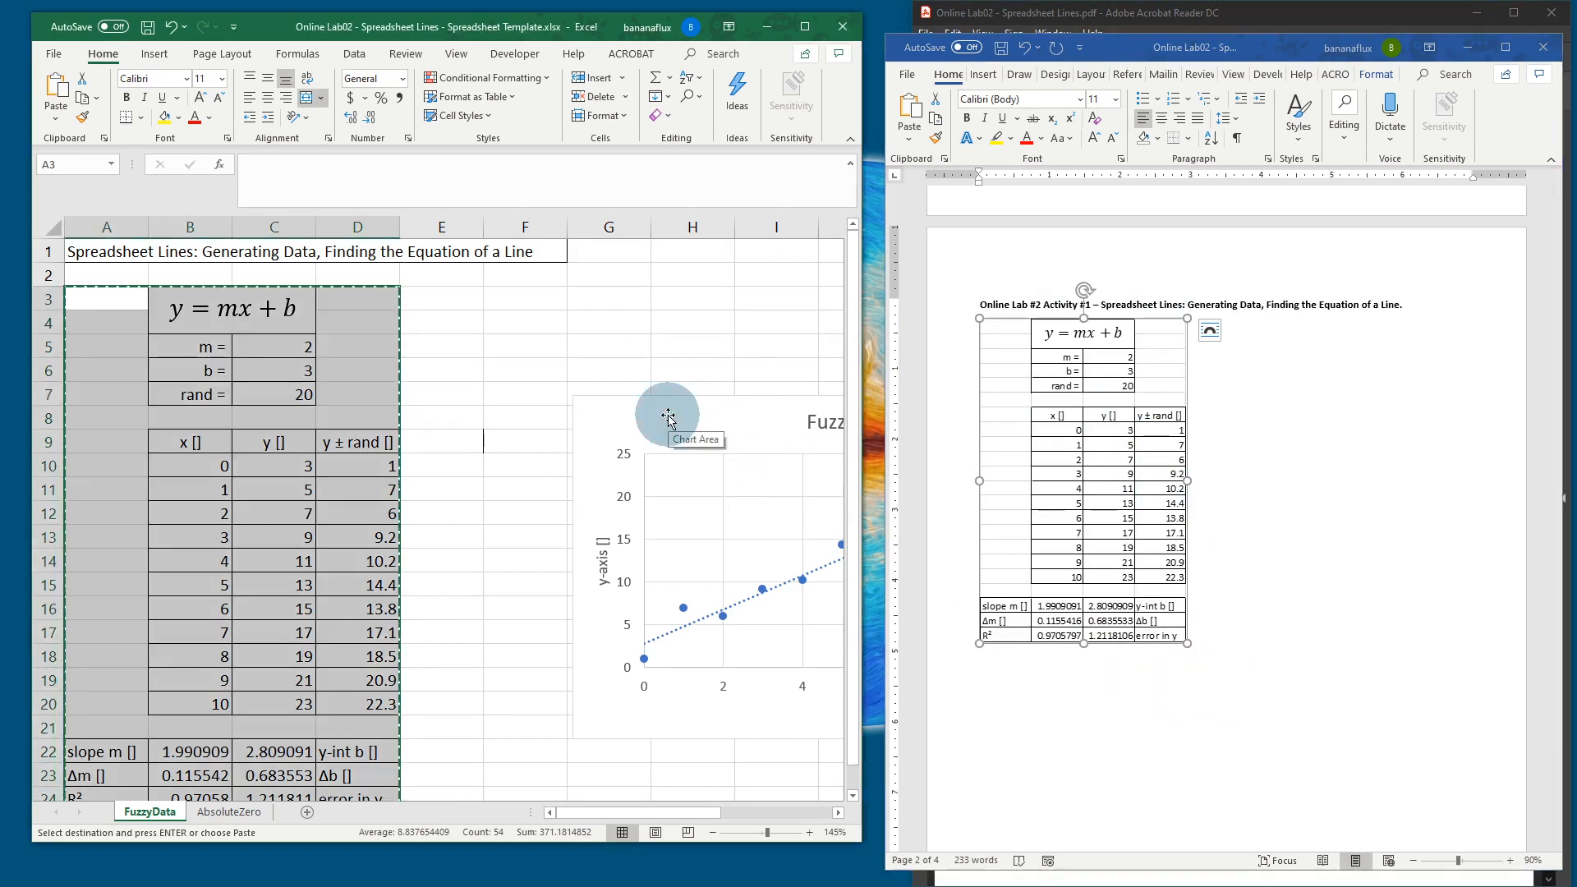
right_click(668, 416)
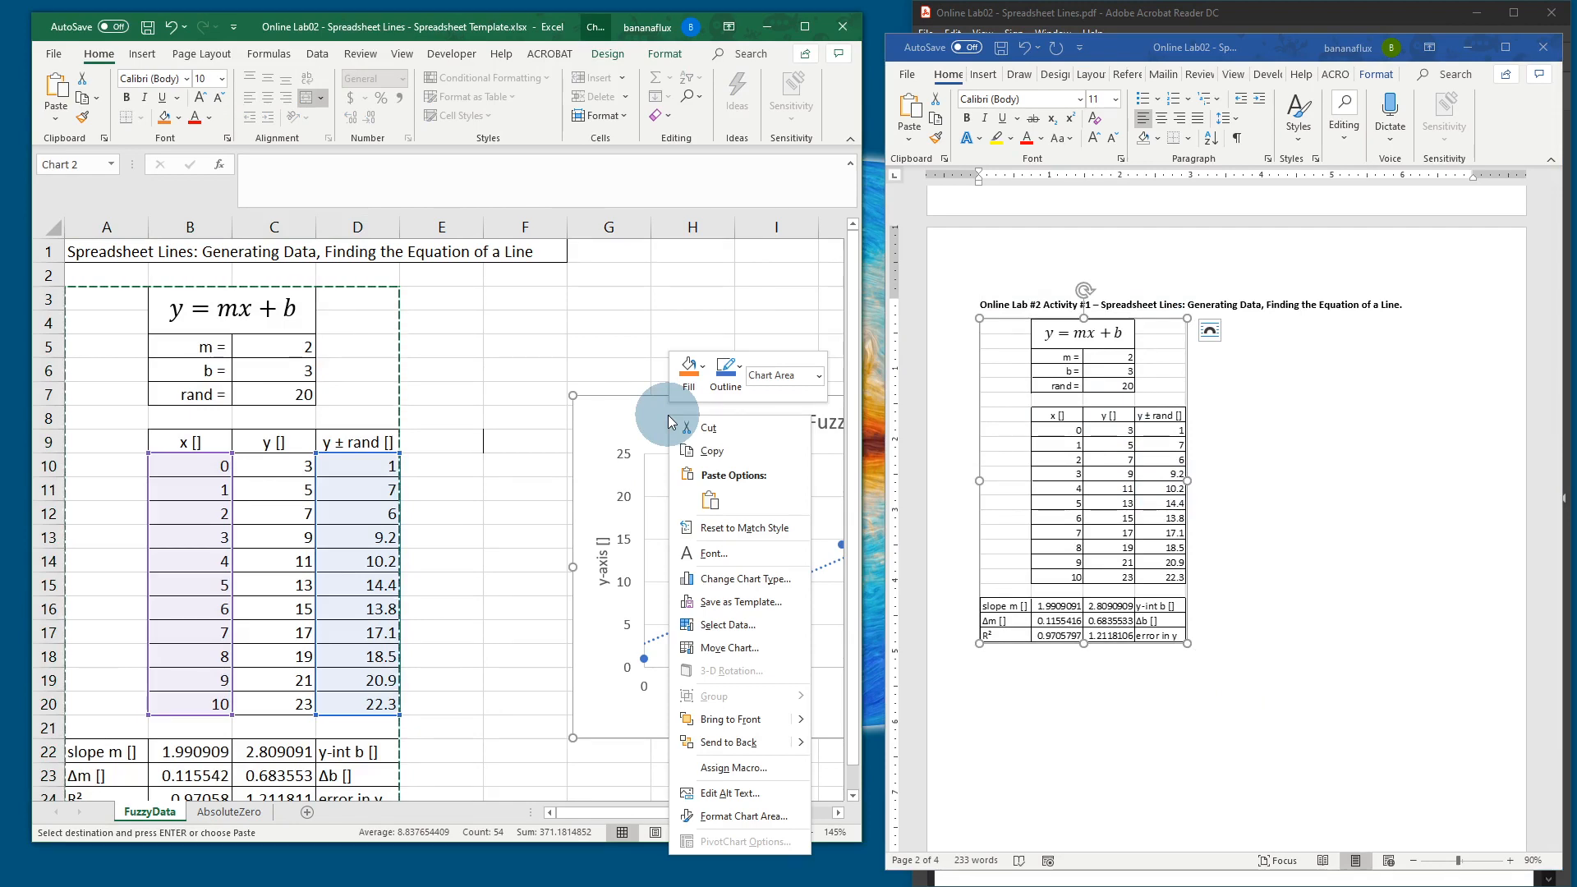
Step: Copy the Fuzzy Data chart from Excel and paste it below the statistics table in Word
click(712, 451)
drag(709, 416, 619, 397)
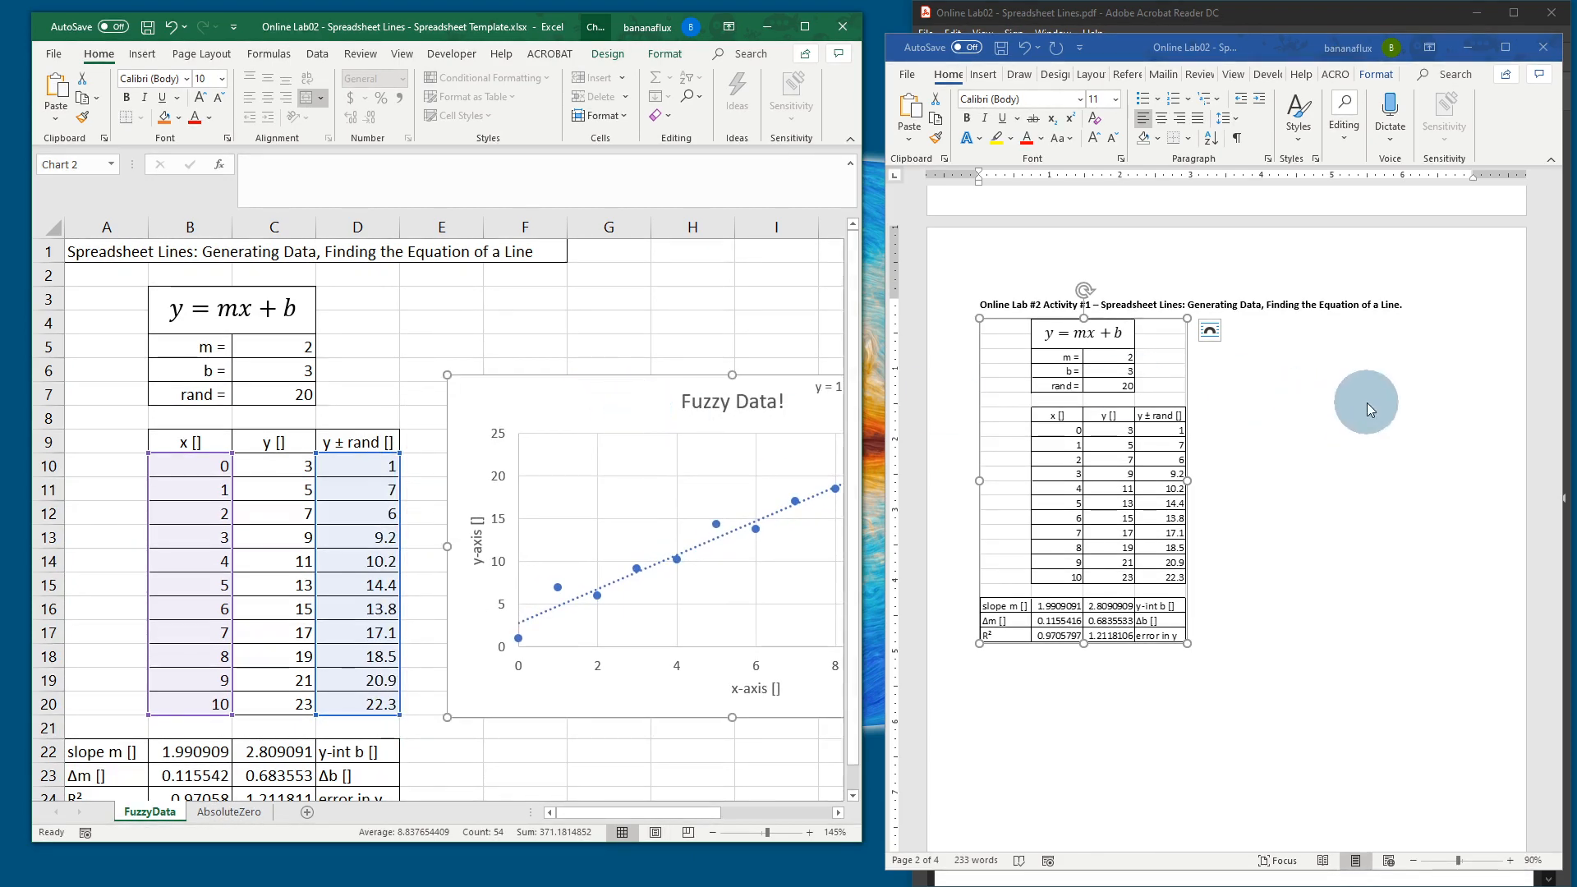
click(1281, 386)
click(1232, 628)
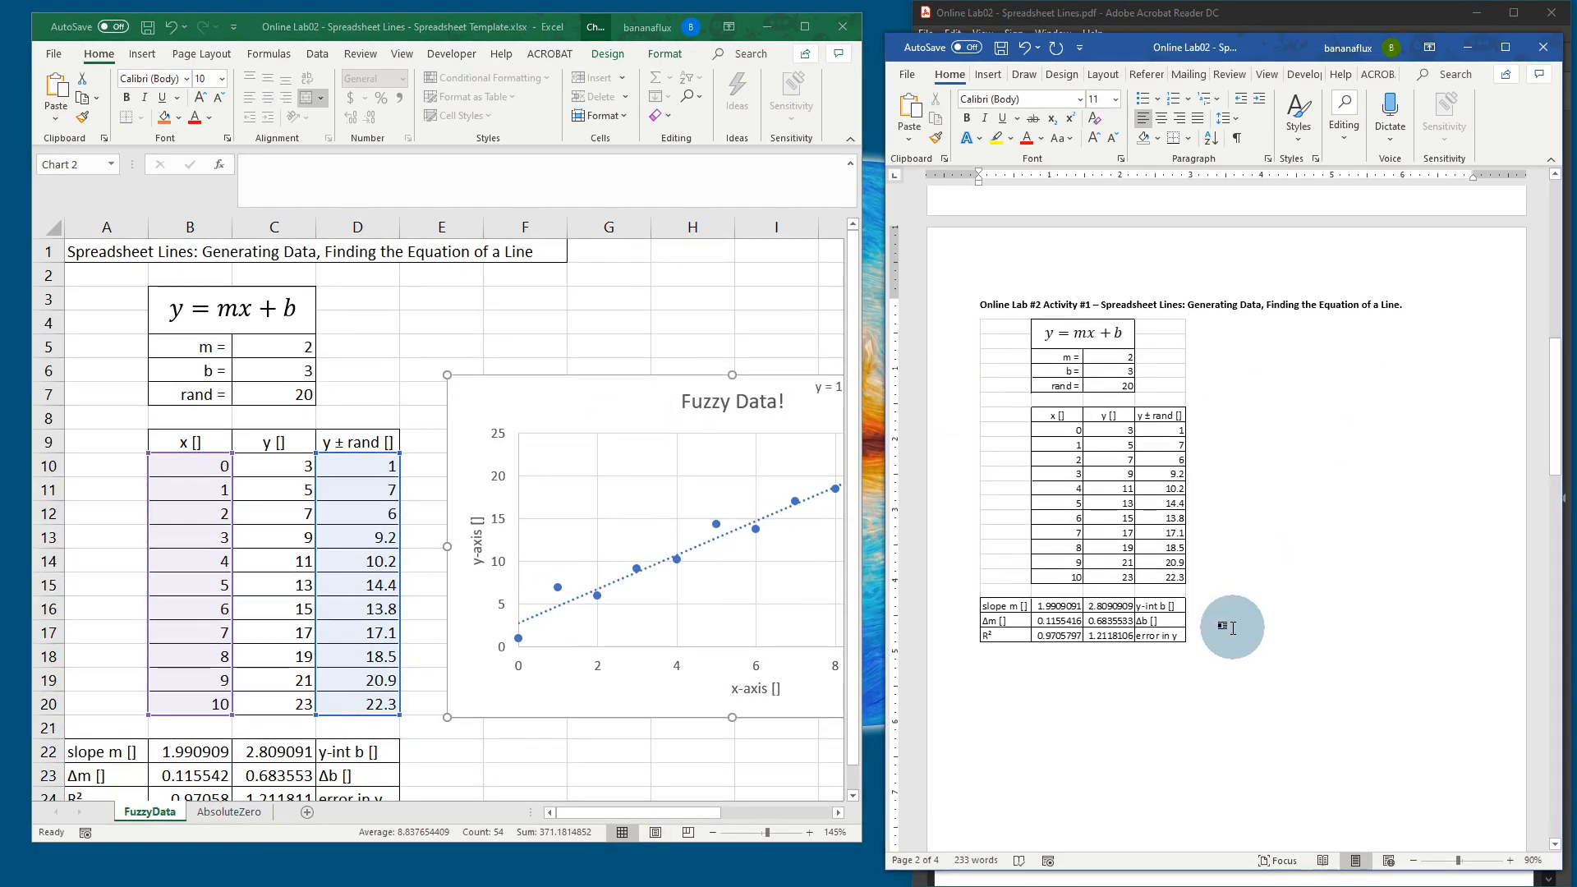
right_click(1232, 628)
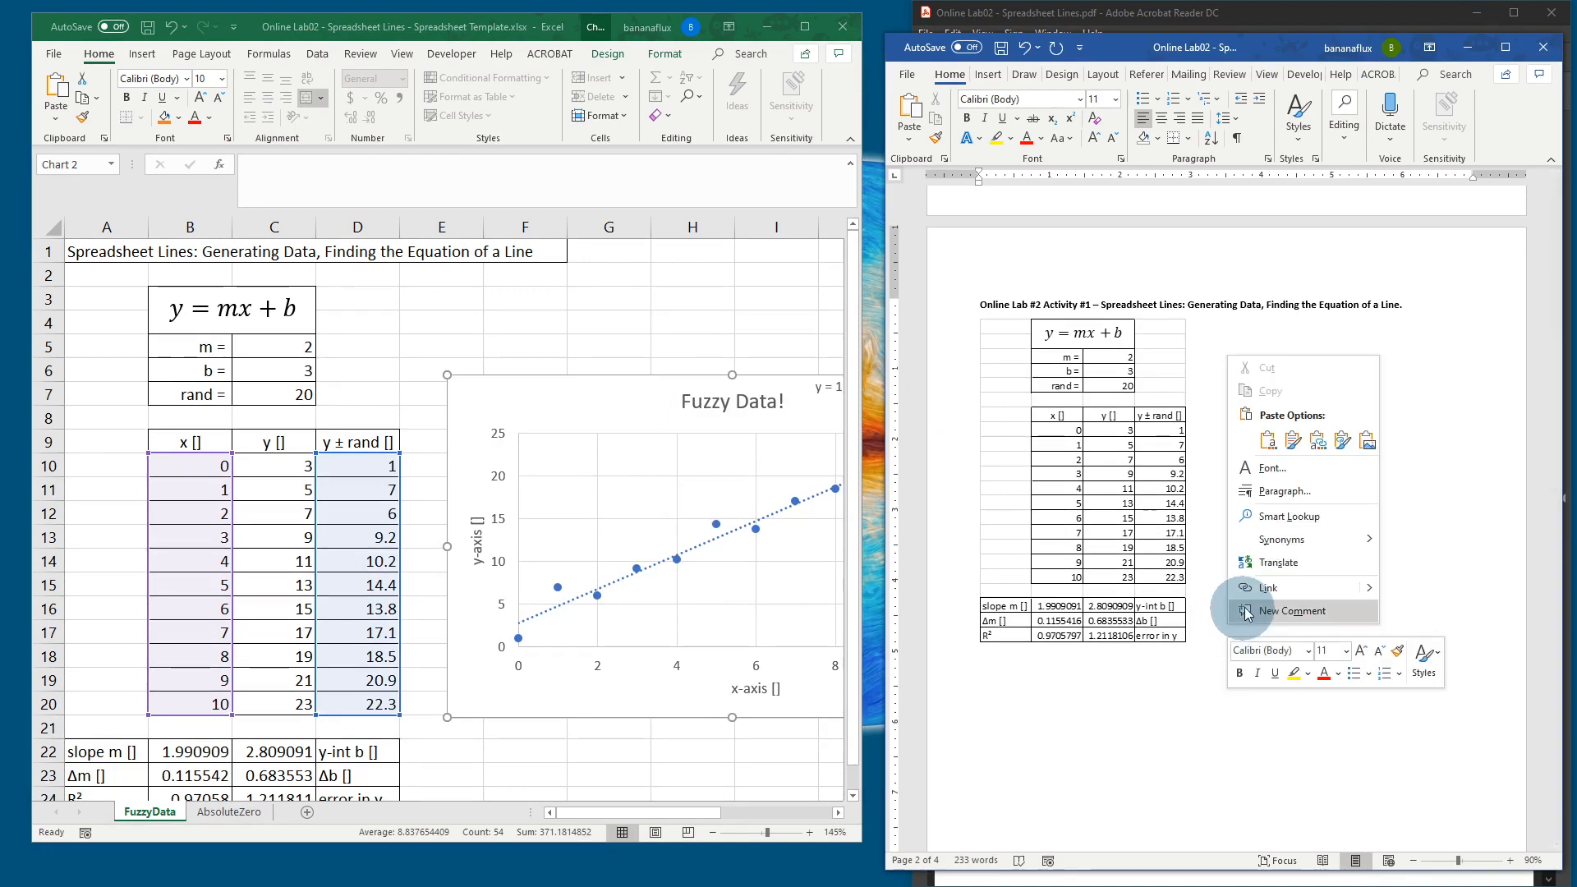
click(1343, 442)
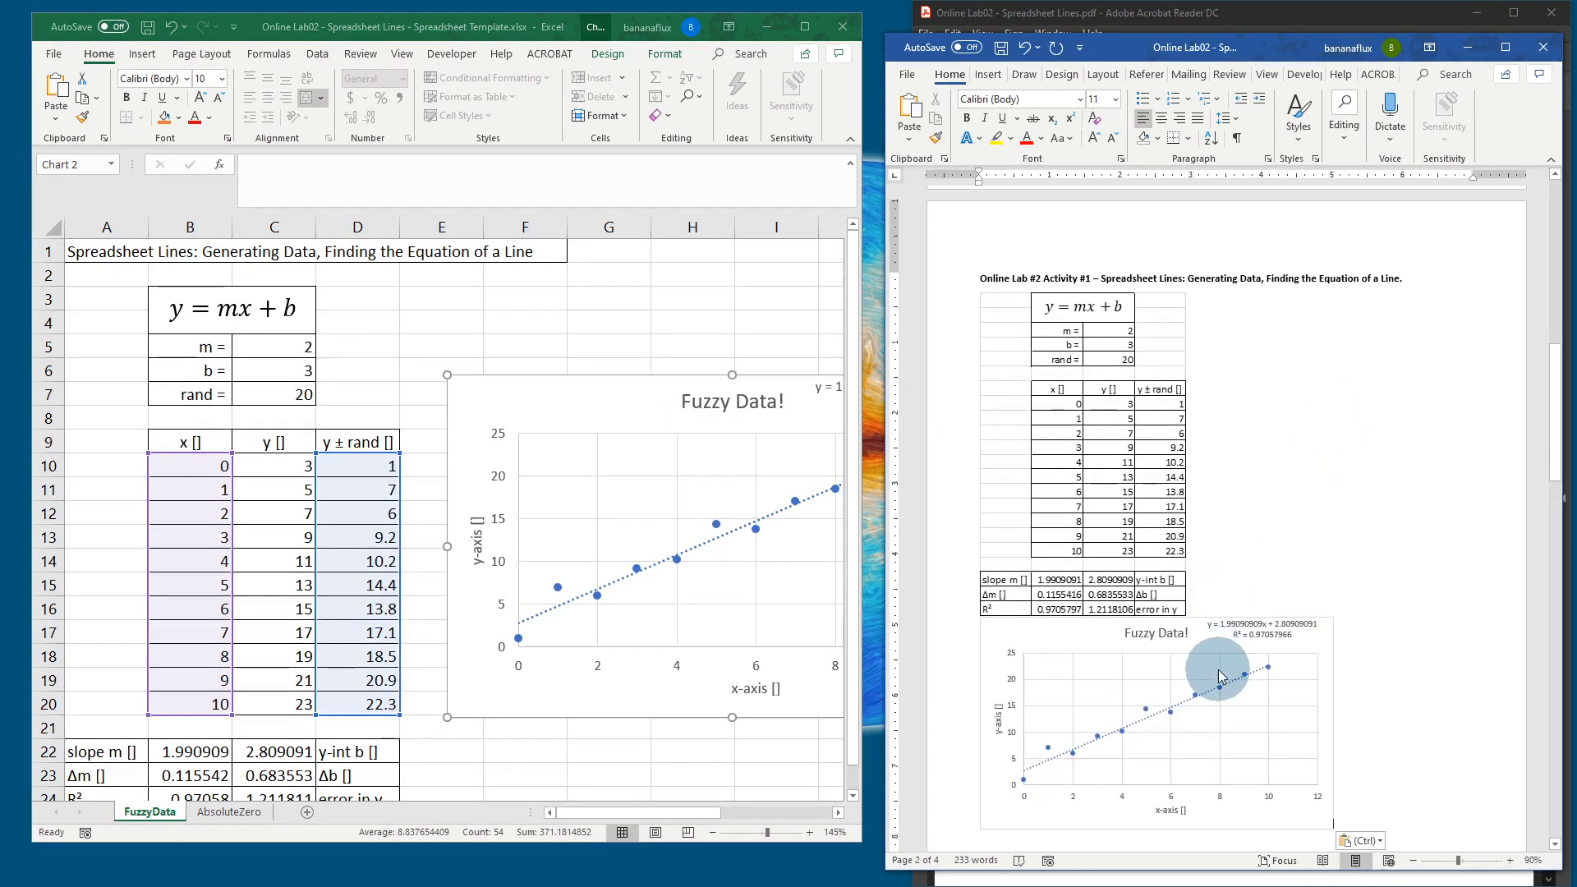
Step: Set text wrapping to Square for both the table picture and the chart
click(1148, 450)
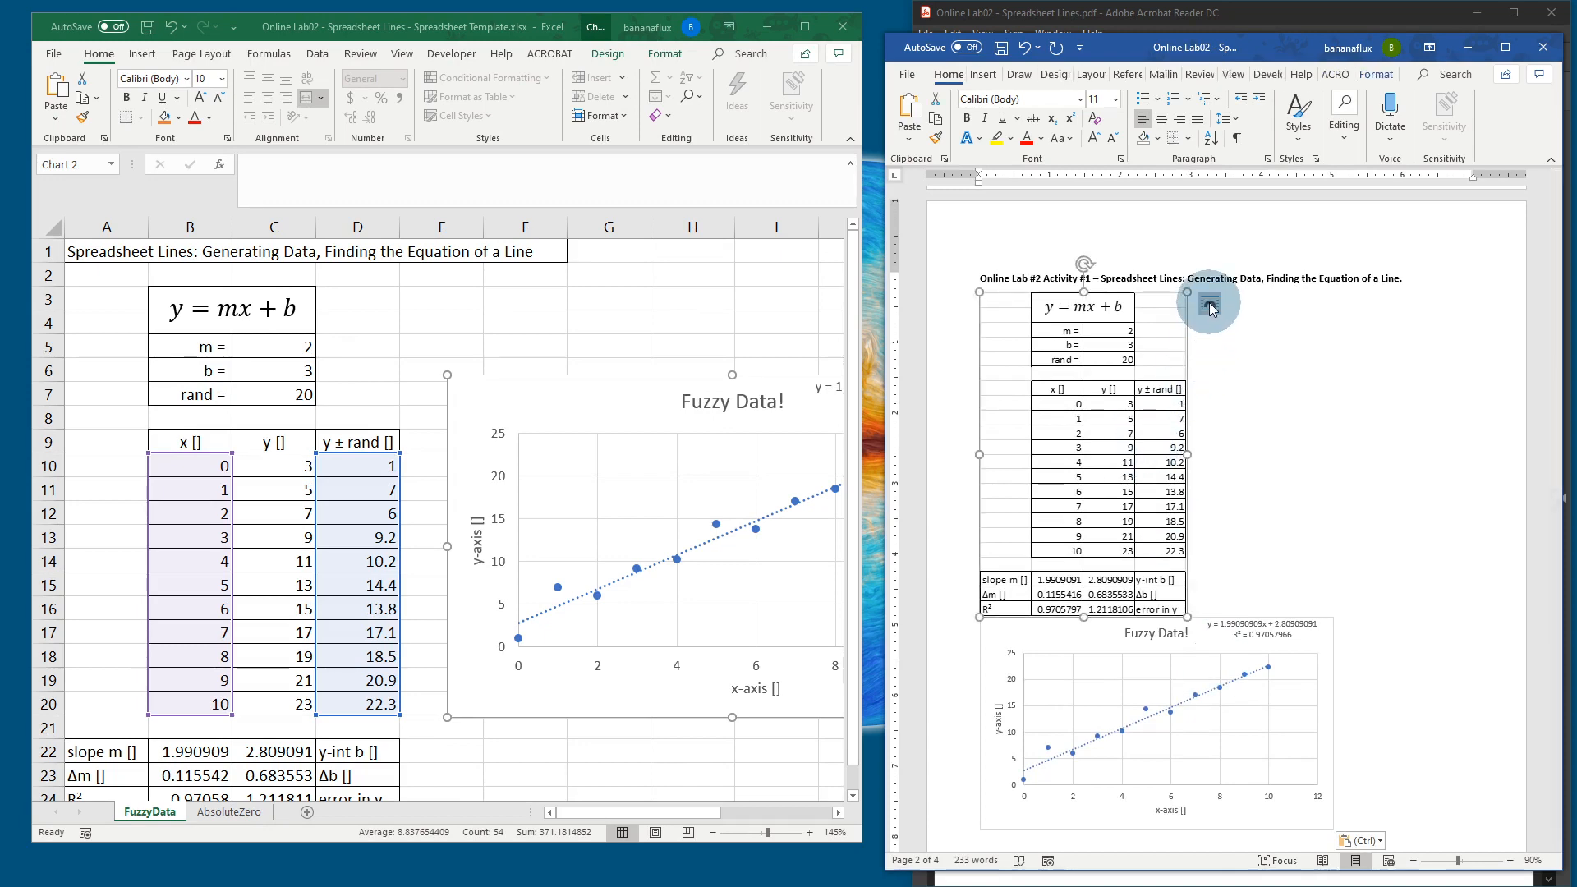
click(1210, 307)
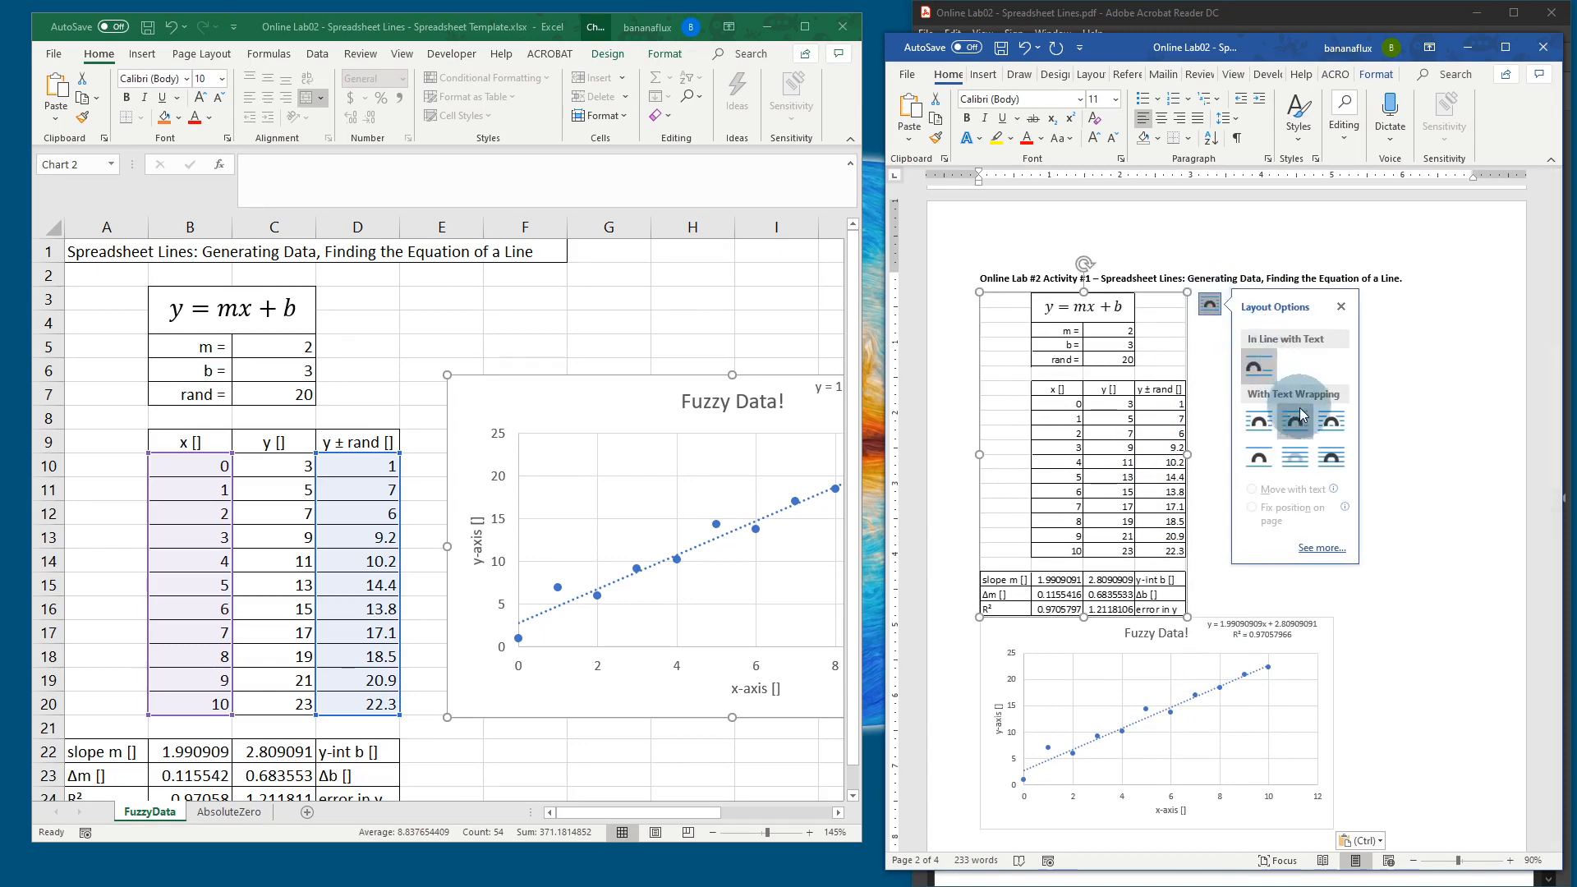
click(1263, 423)
click(1180, 740)
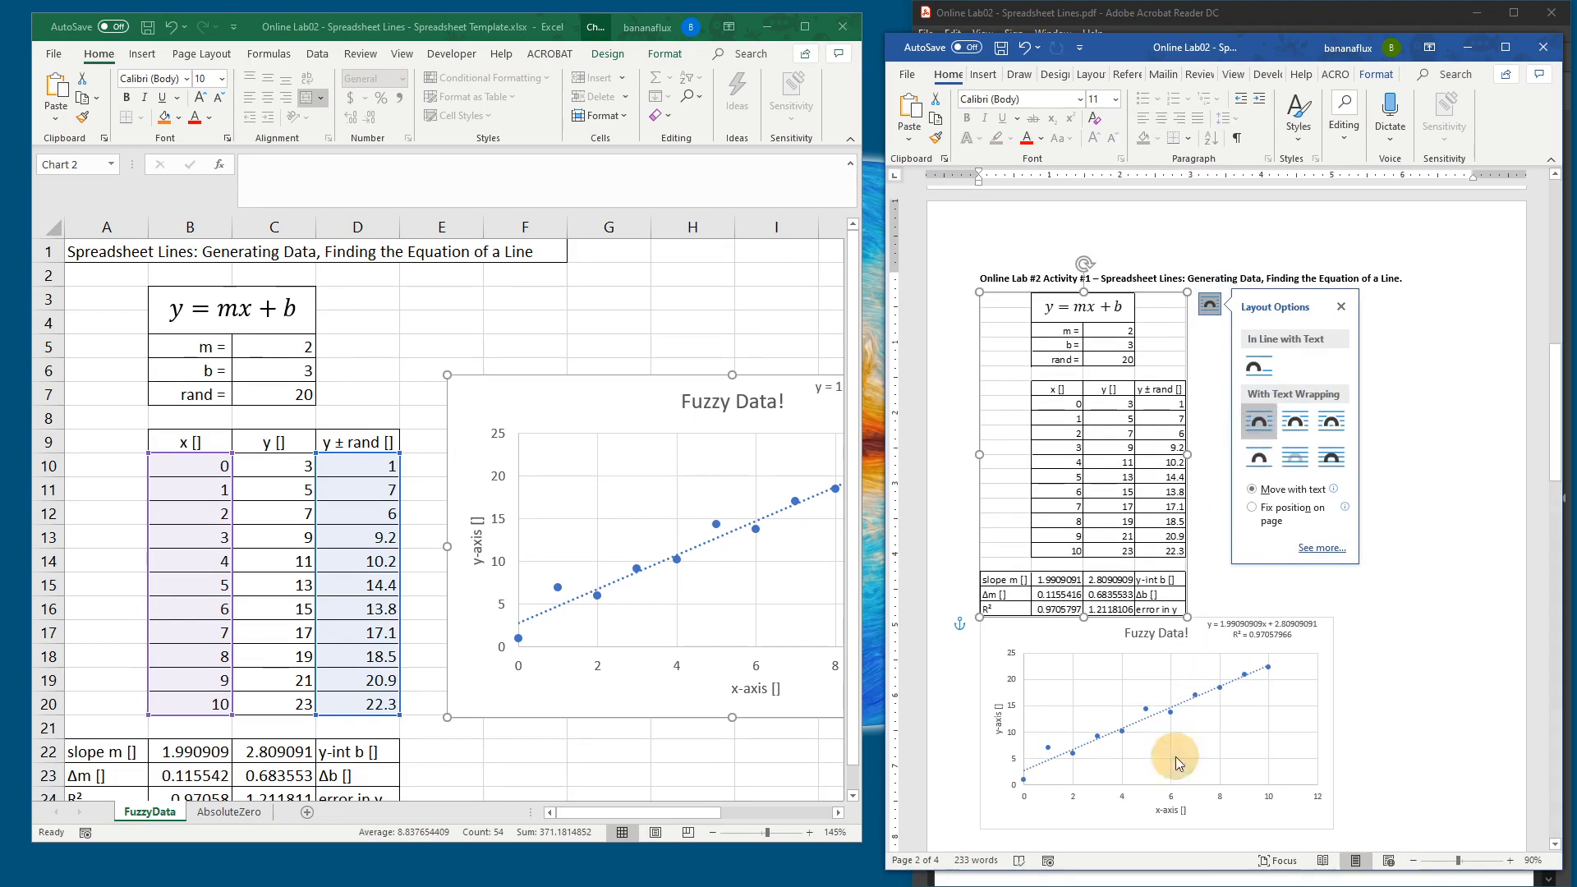
click(1355, 629)
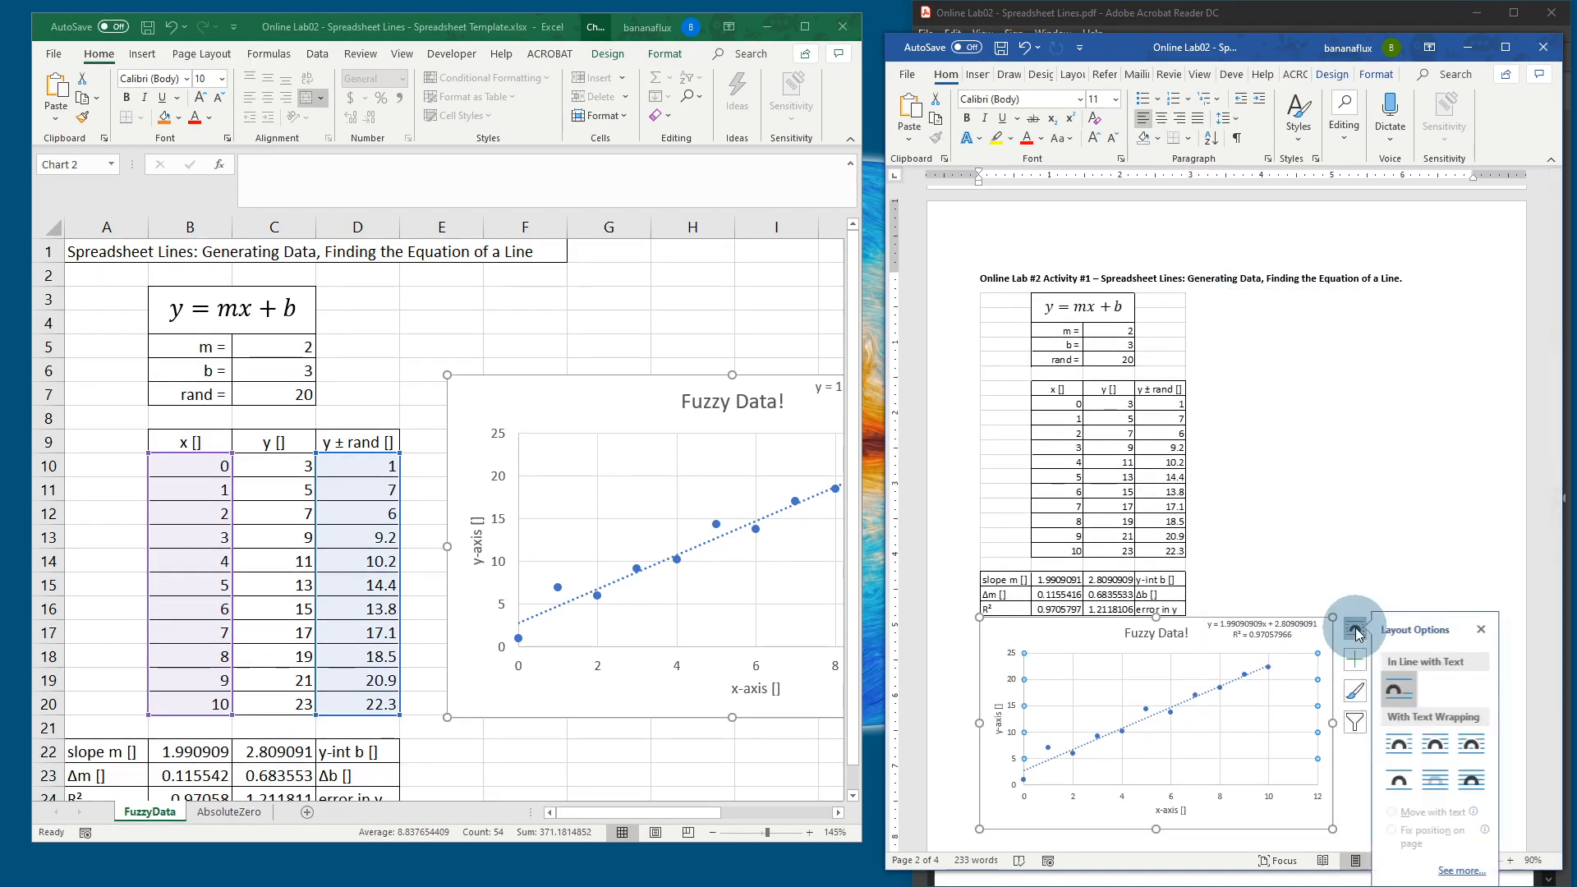
click(1406, 745)
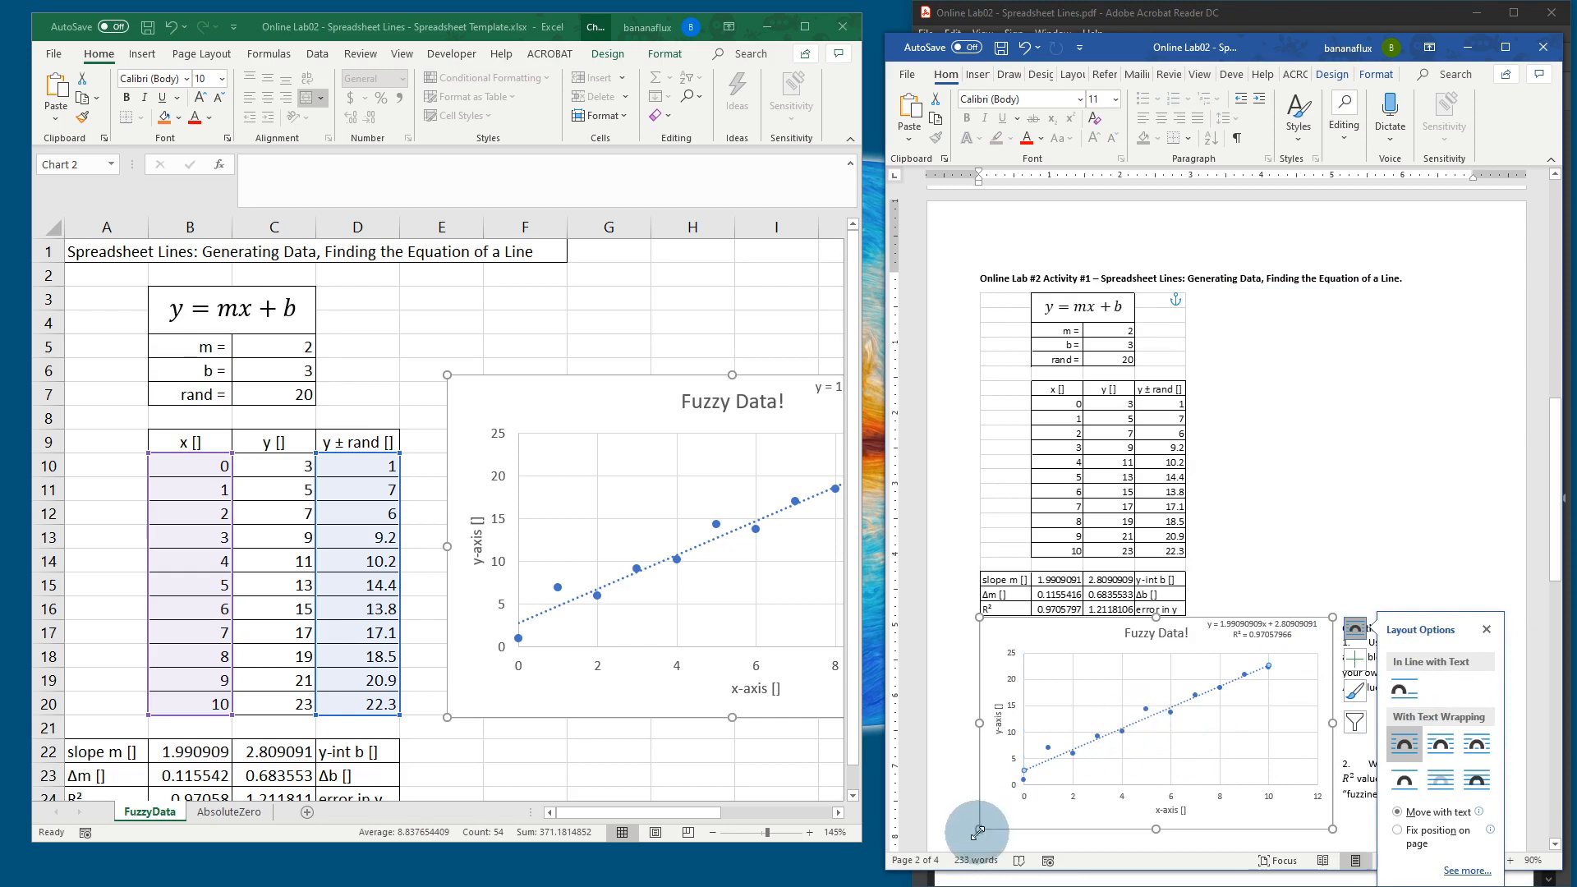
Step: Shrink the chart and move it up beside the table picture
drag(978, 831, 1027, 797)
click(1142, 733)
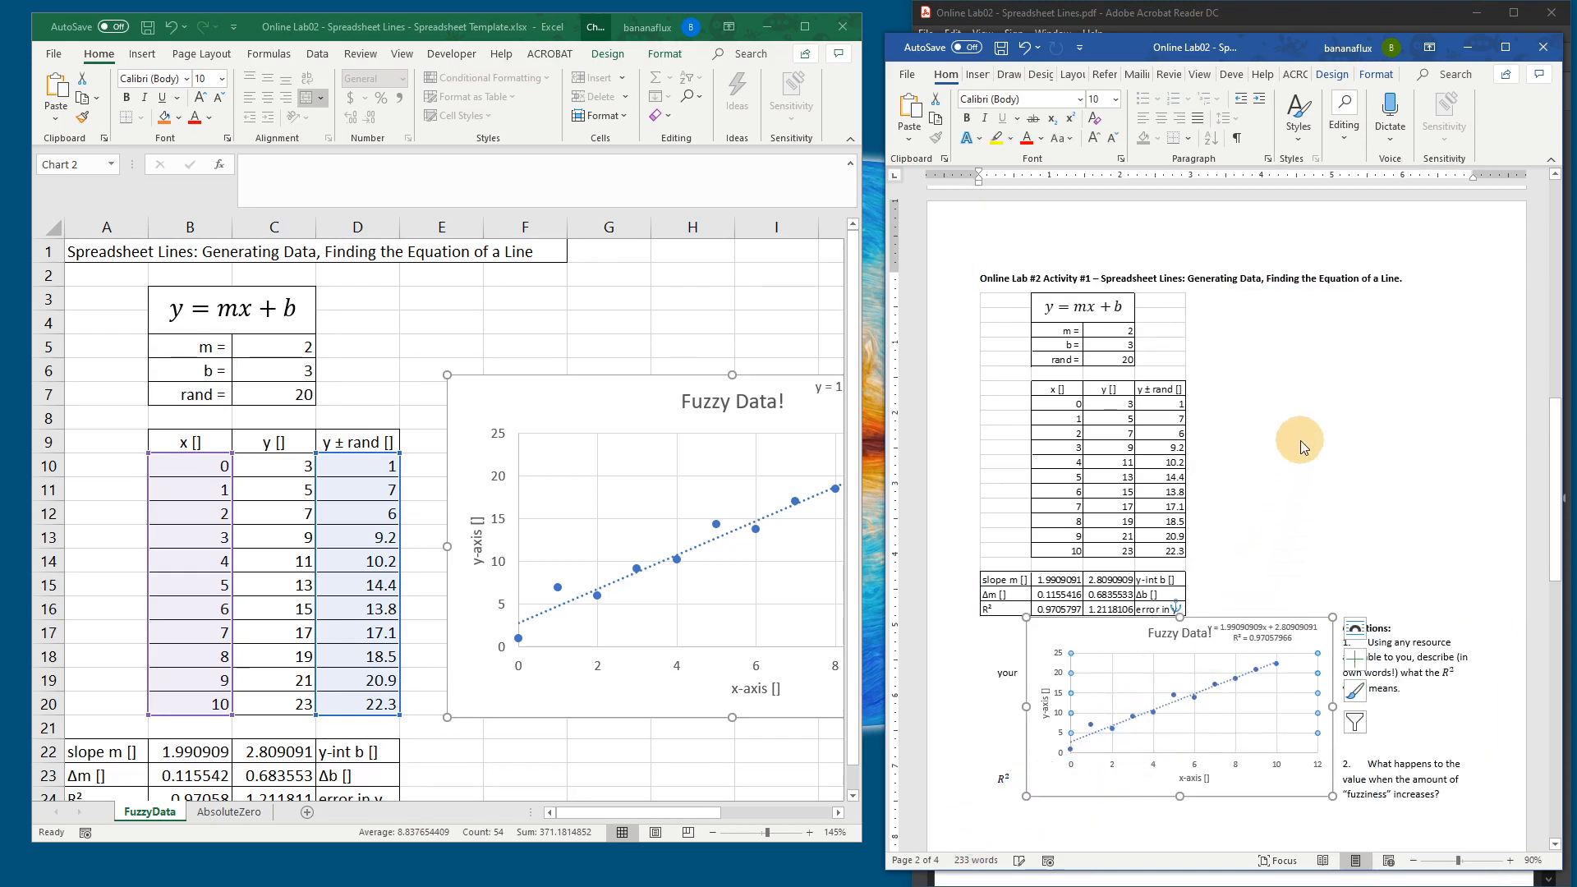
click(1359, 484)
drag(1211, 667, 1267, 302)
drag(1169, 473, 1196, 451)
click(1396, 301)
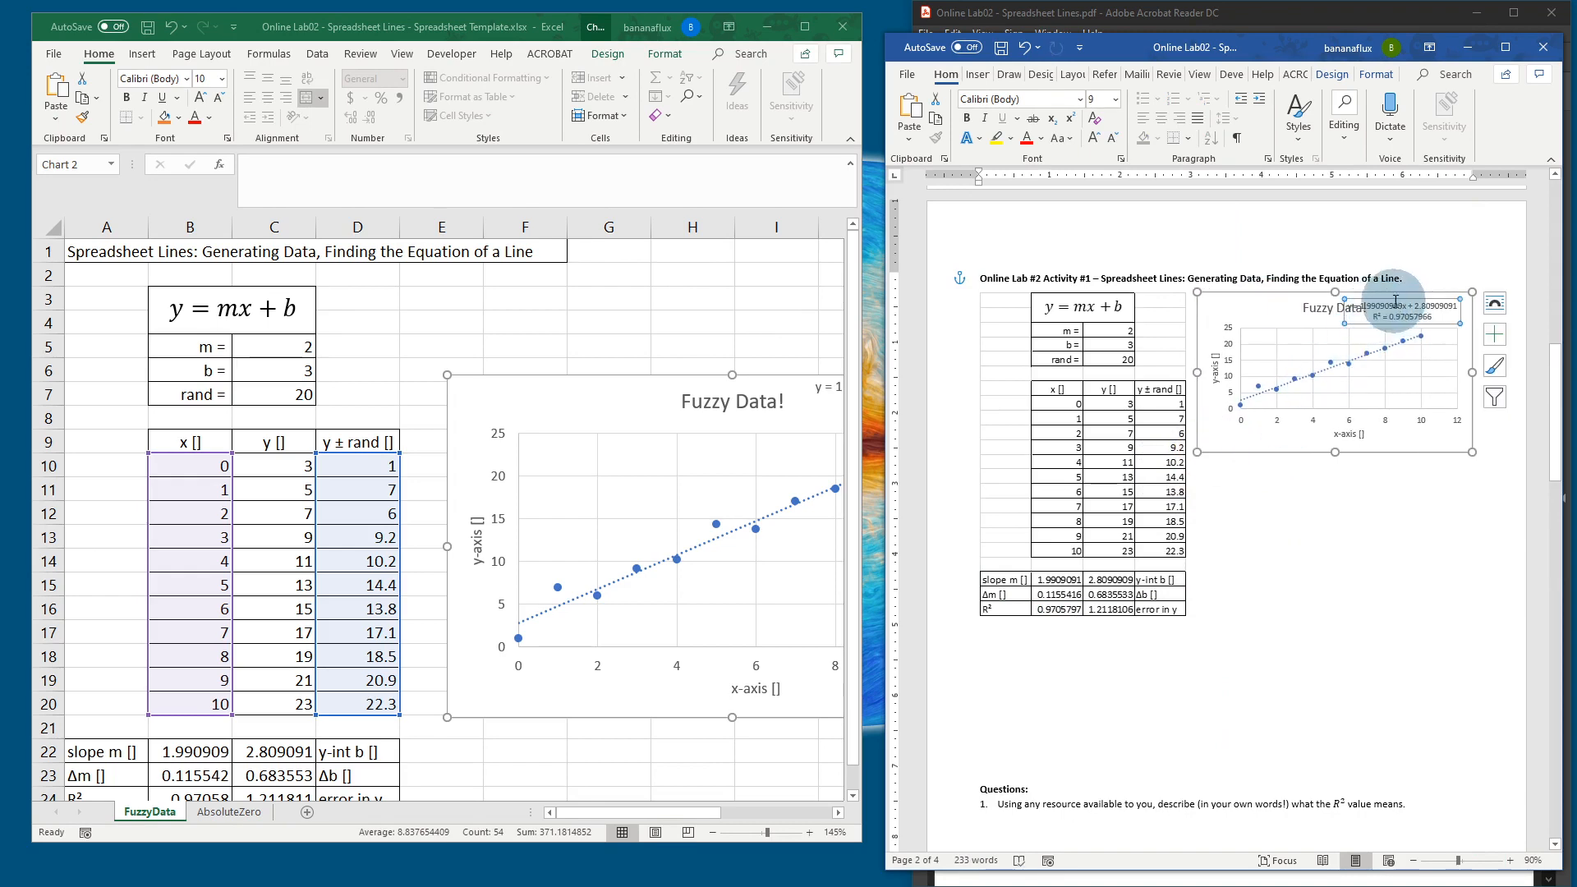
Step: Drag the trendline equation lower in the chart and delete the empty lines under the table
drag(1394, 298, 1382, 377)
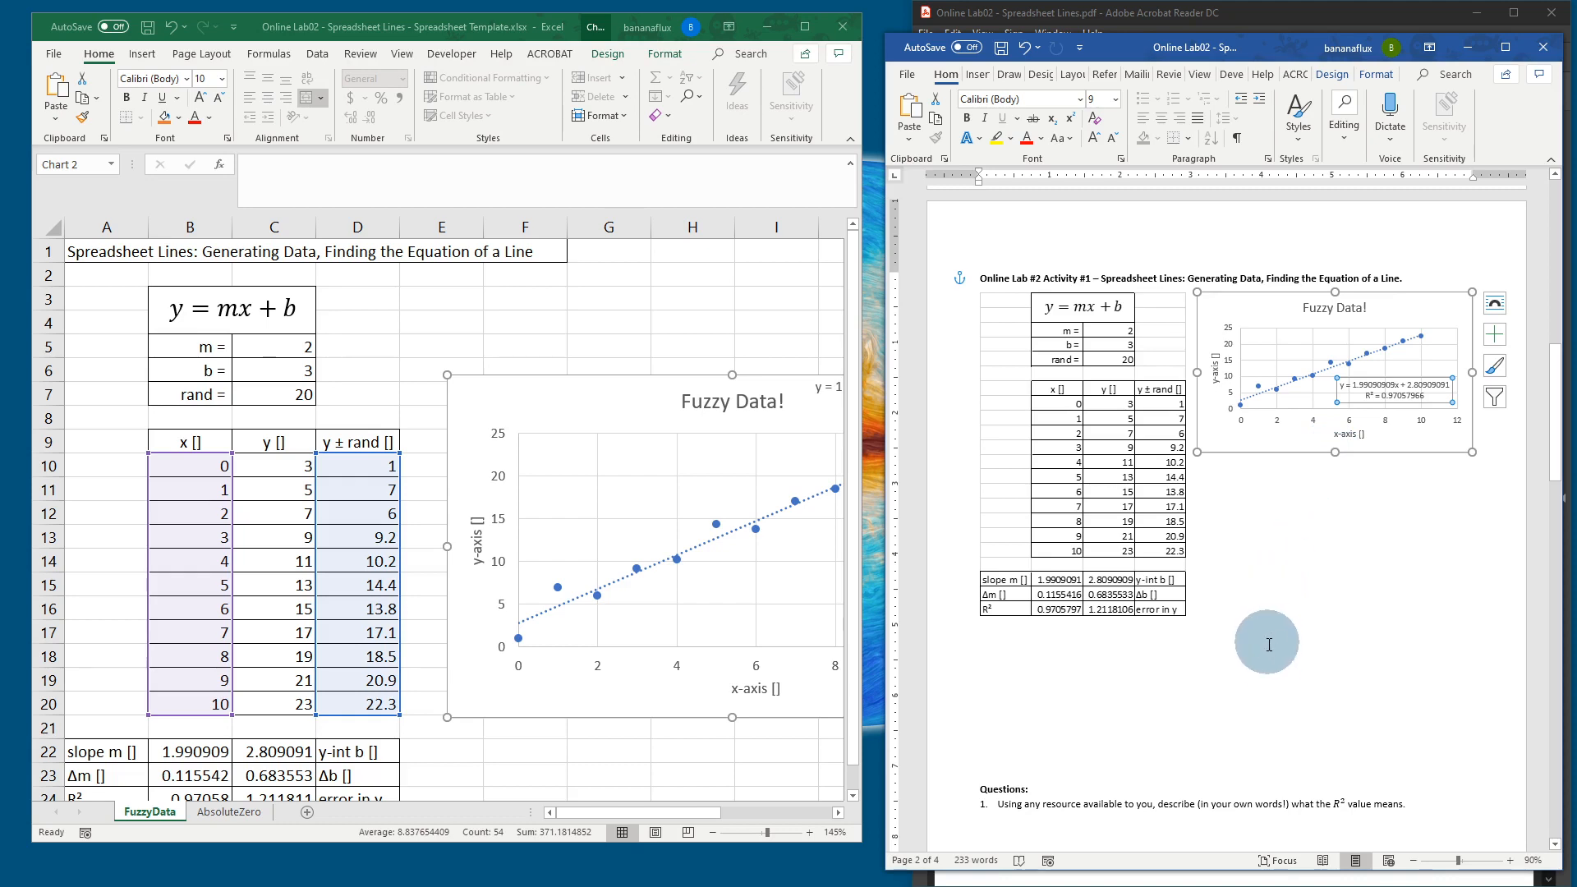
scroll(1269, 654, down, 6)
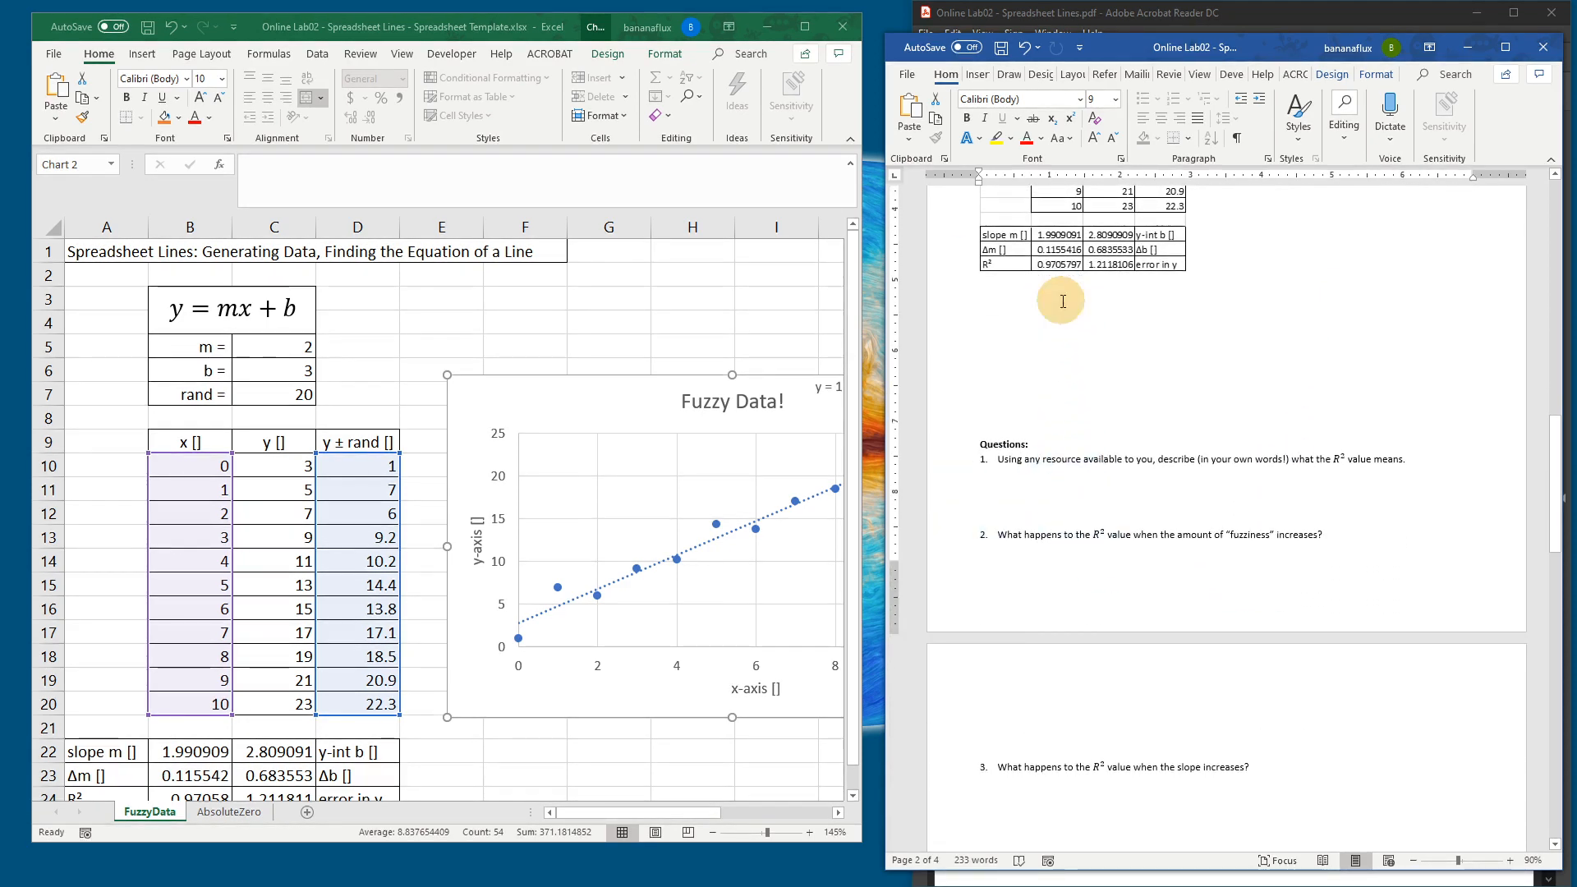
click(1065, 297)
key(Delete)
key(Delete)
key(Delete)
key(Delete)
key(Delete)
key(Delete)
key(Delete)
key(Delete)
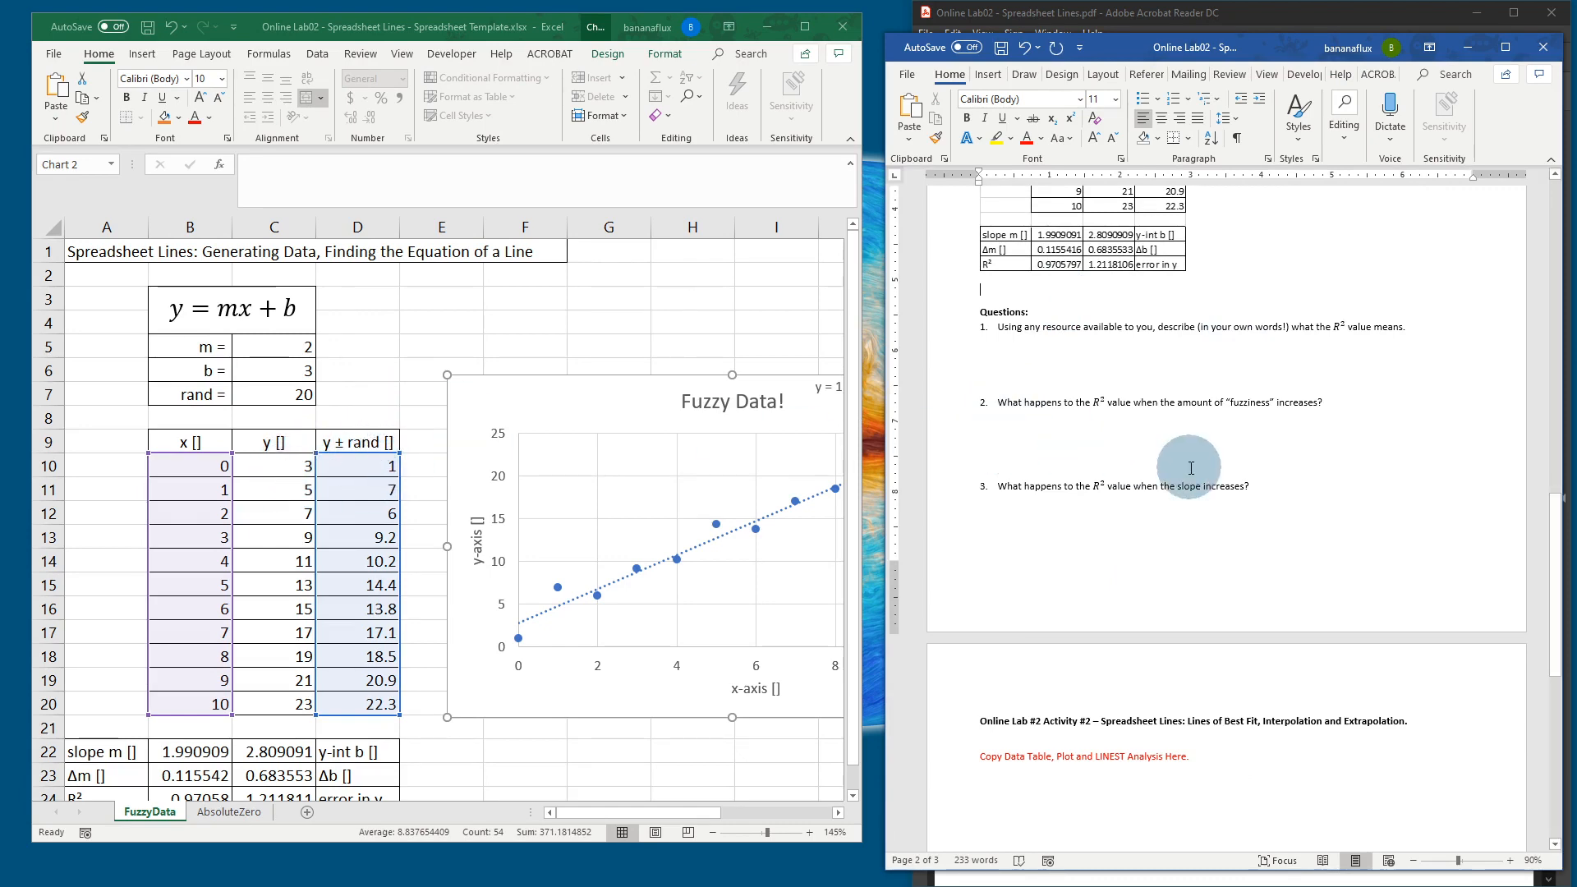
scroll(1216, 507, down, 1)
scroll(1216, 507, down, 10)
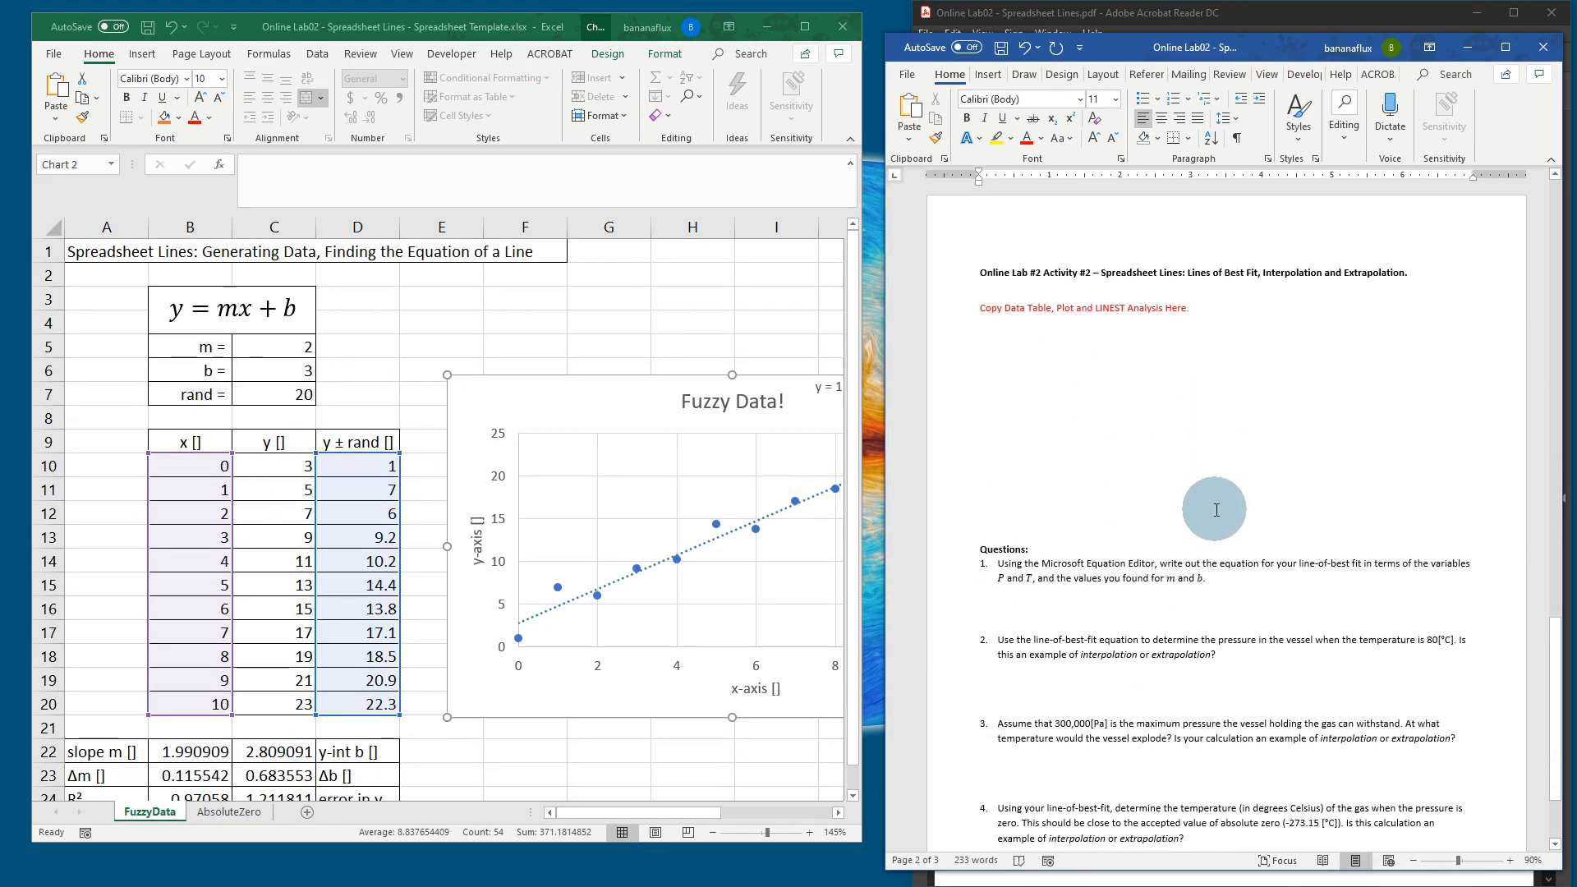
Step: Show the AbsoluteZero temperature–pressure template maximized, with the handout scrolled to the Activity #2 instructions
click(225, 815)
click(811, 33)
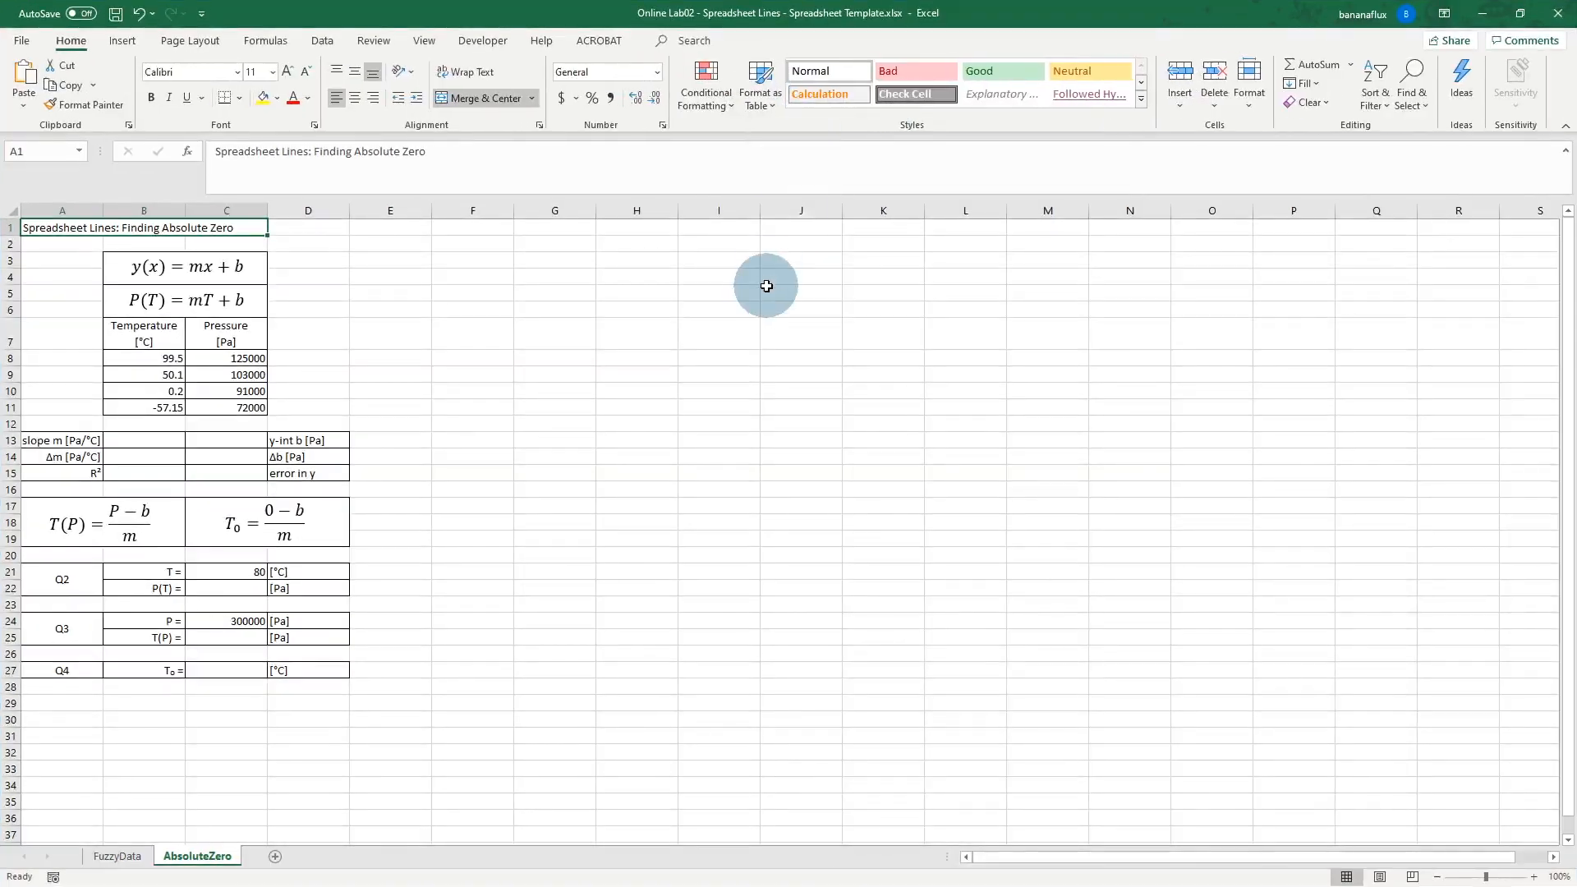
ctrl+scroll(240, 465, up, 4)
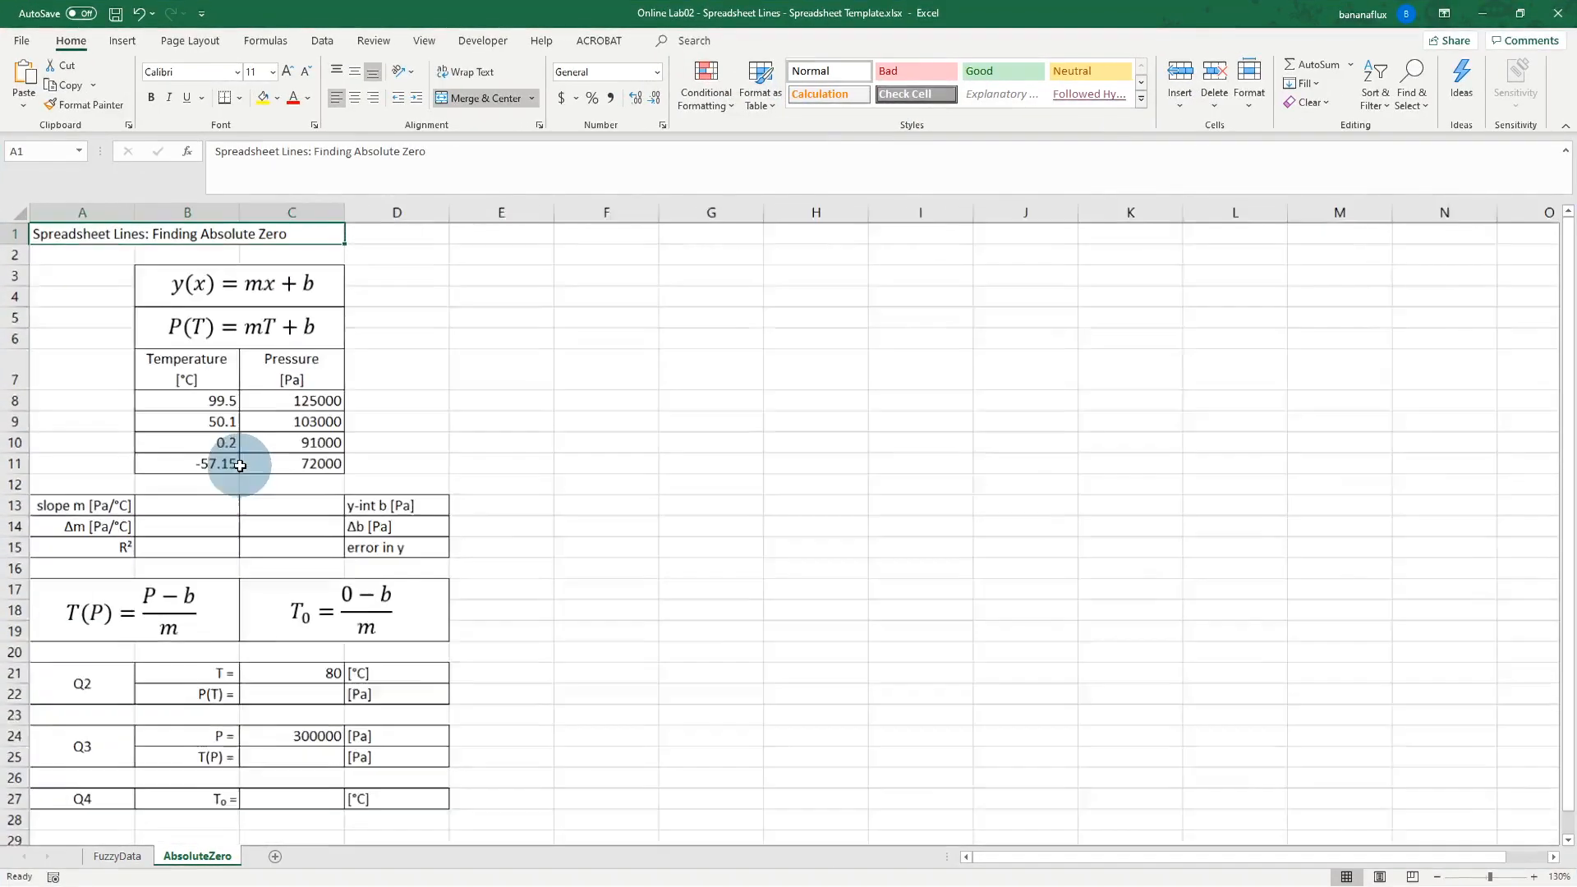
ctrl+scroll(240, 466, down, 1)
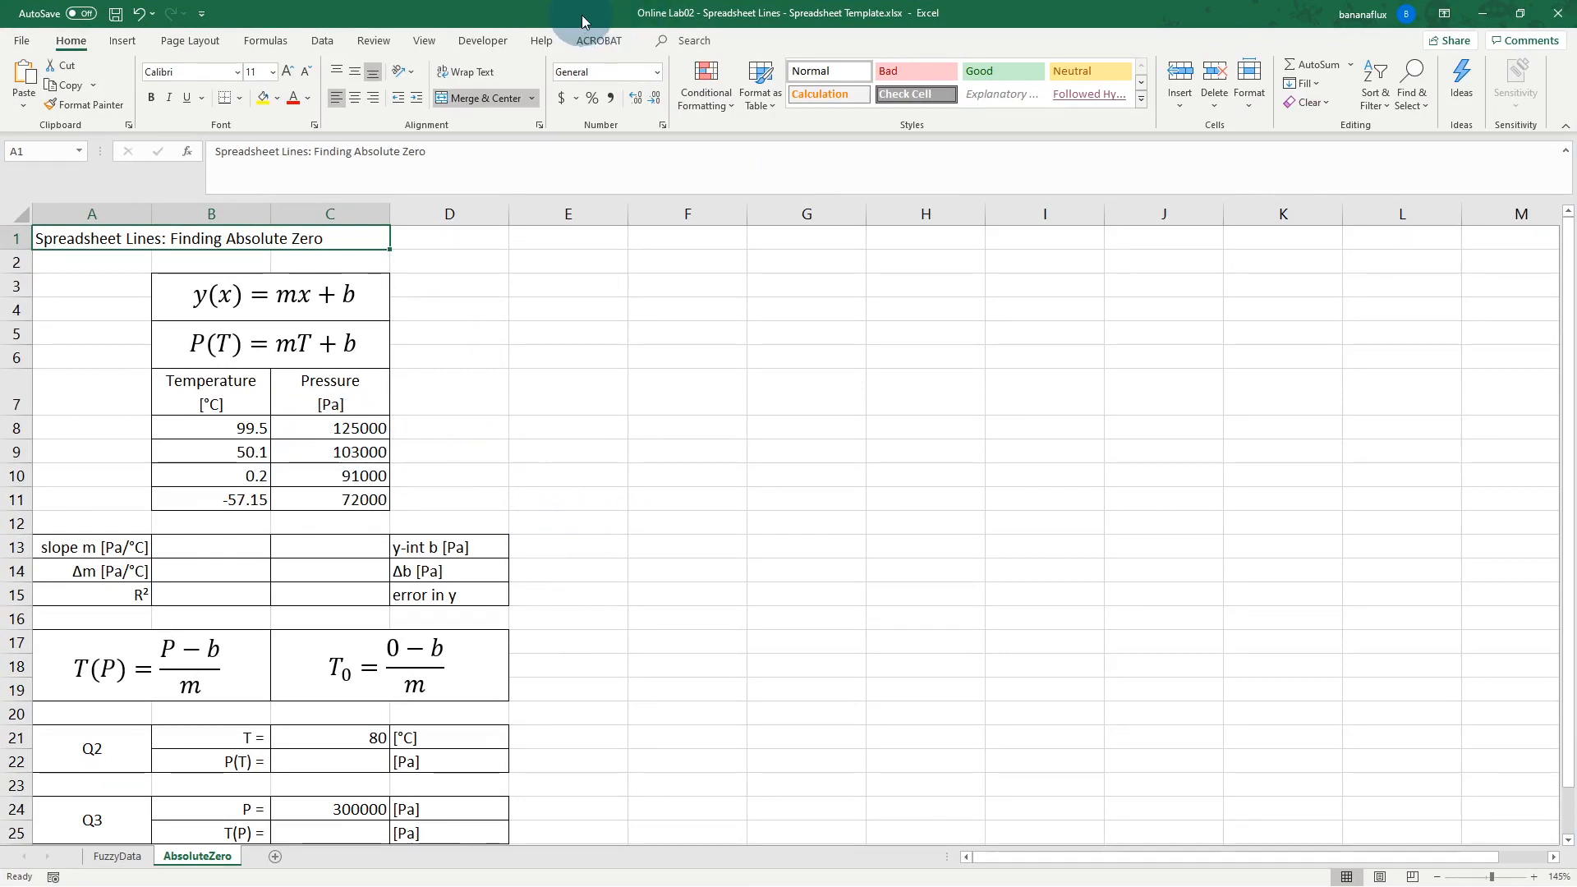
key(alt+Tab)
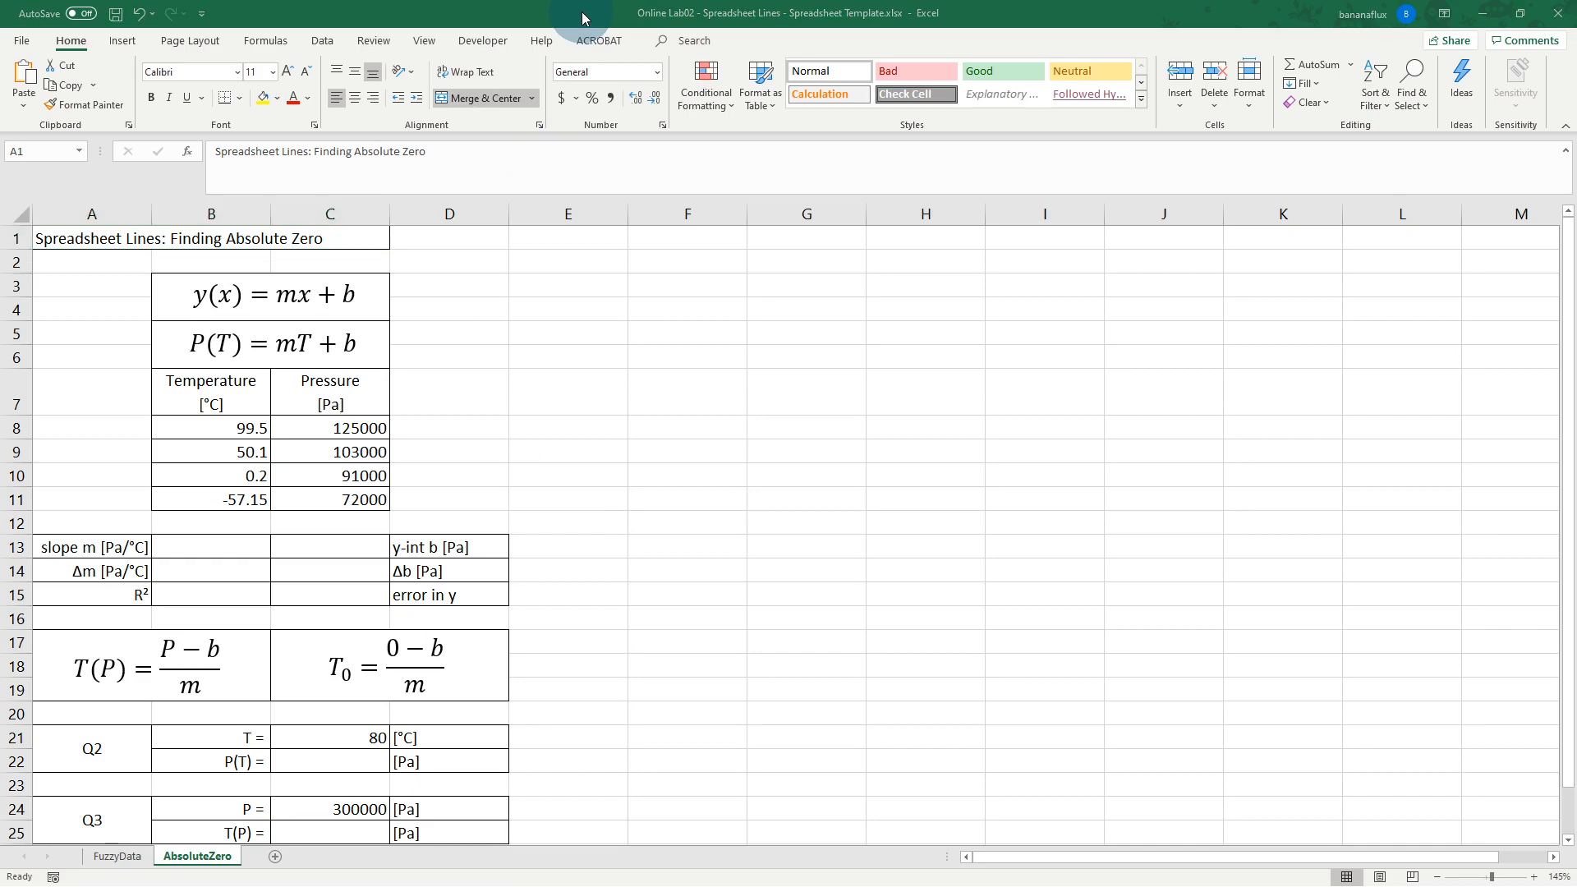
scroll(1174, 395, down, 1)
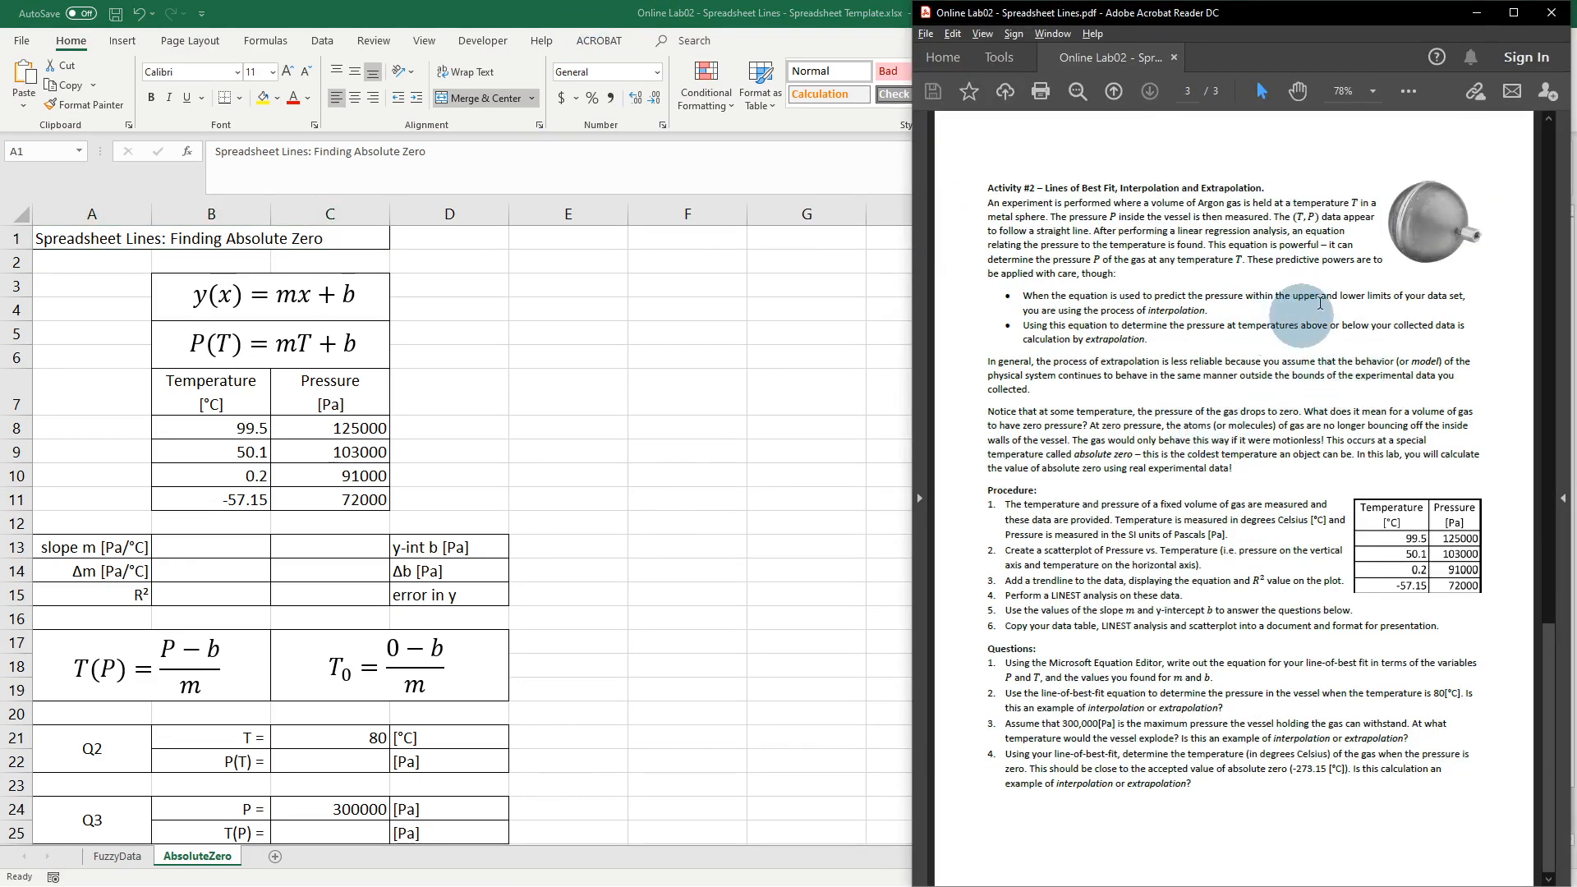
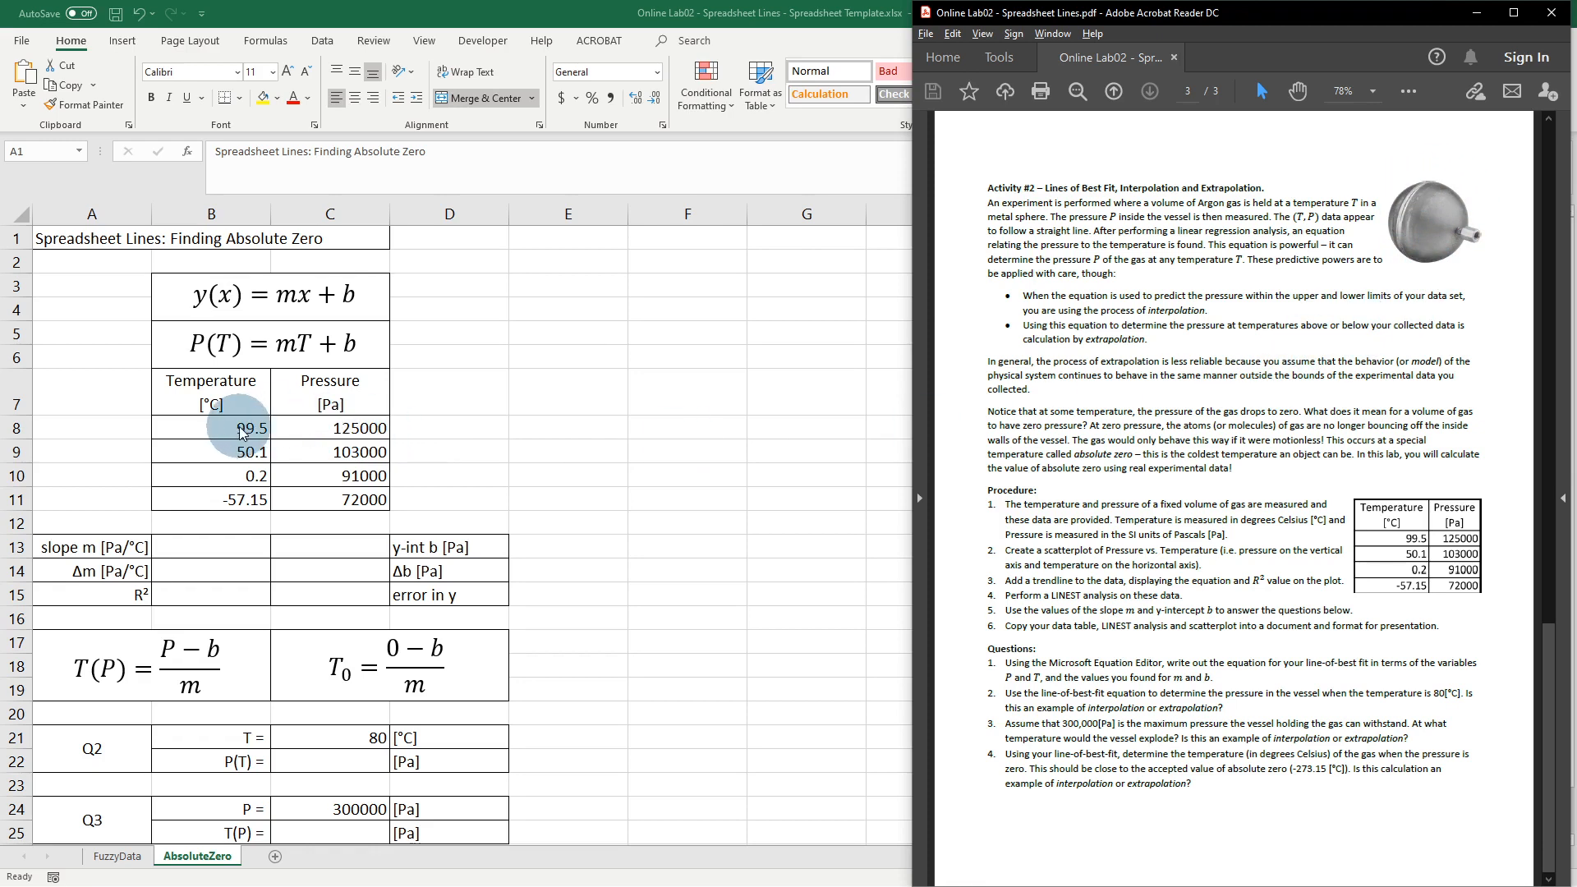
Step: Bring Excel's AbsoluteZero sheet forward and review the four temperature–pressure pairs from 99.5 °C to -57.15 °C
click(355, 428)
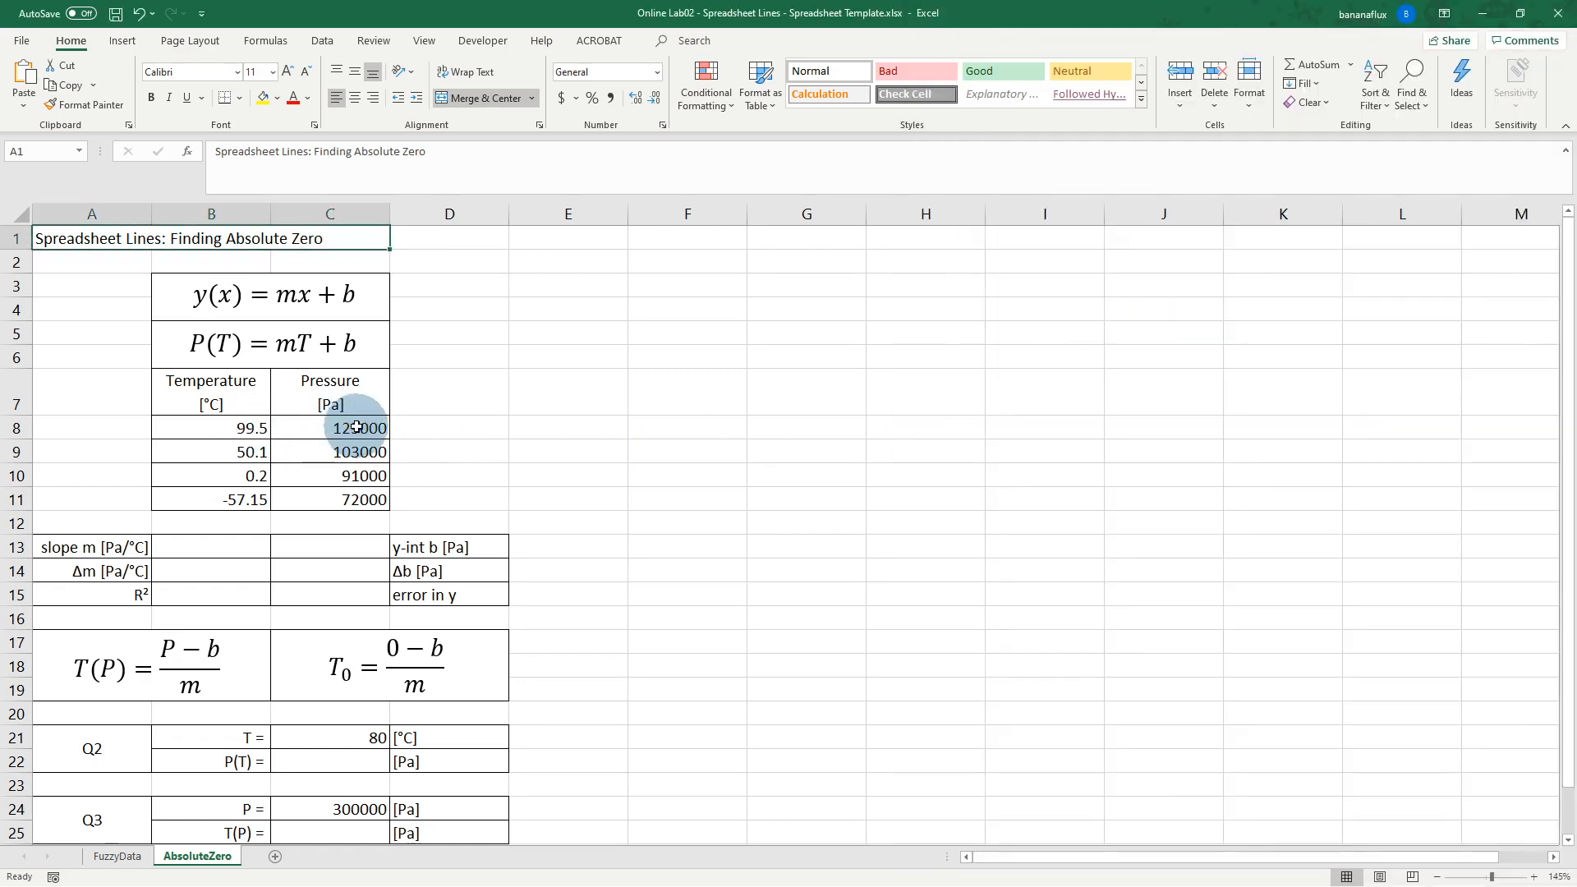
click(231, 429)
click(358, 428)
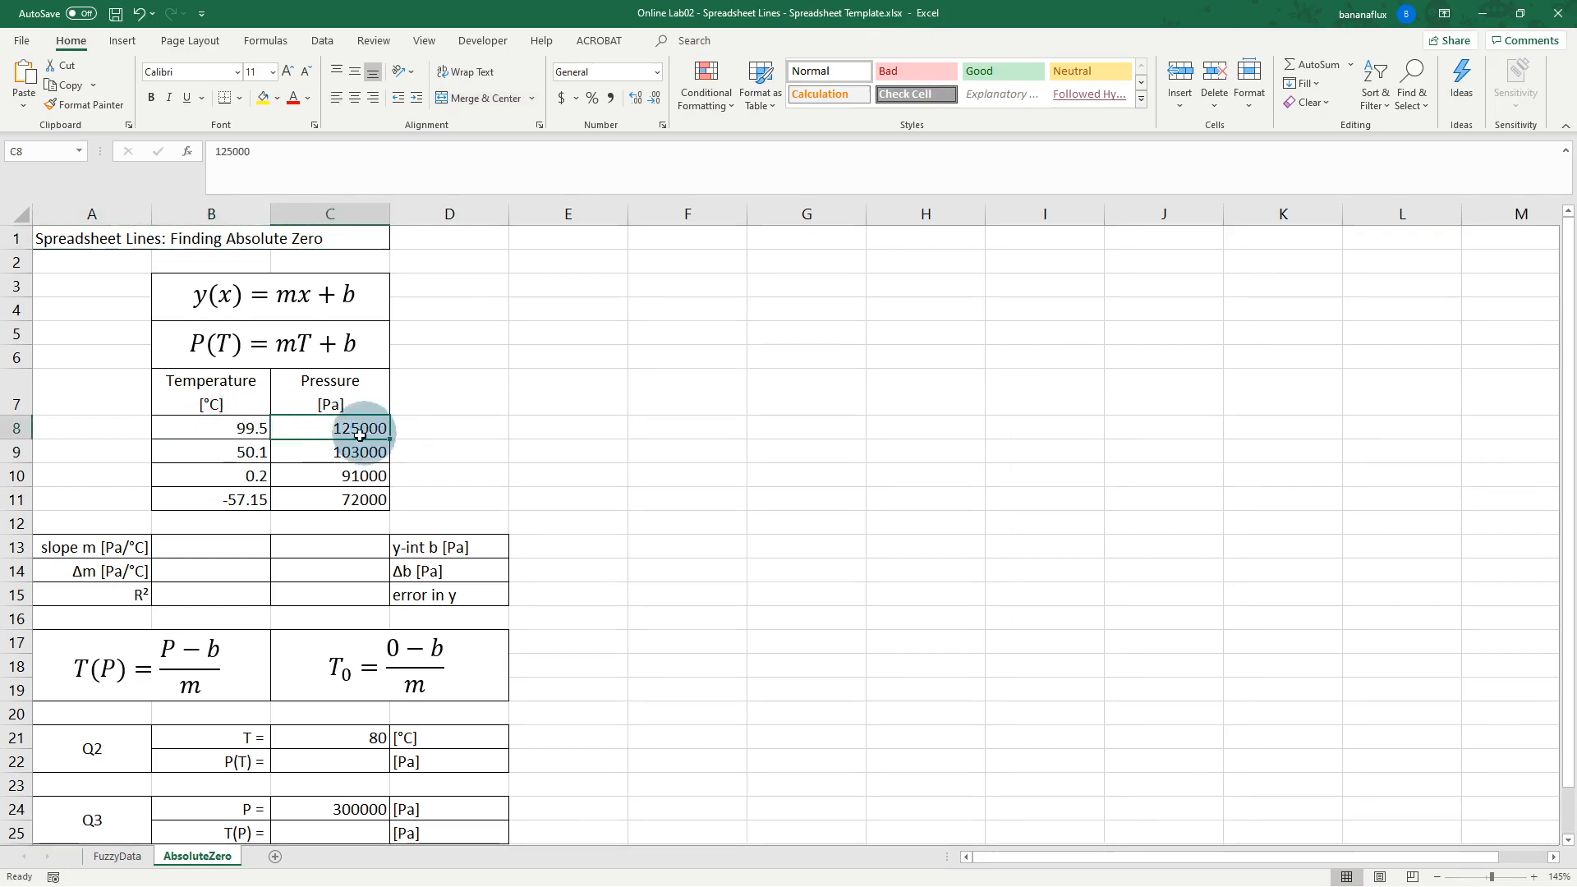
click(240, 452)
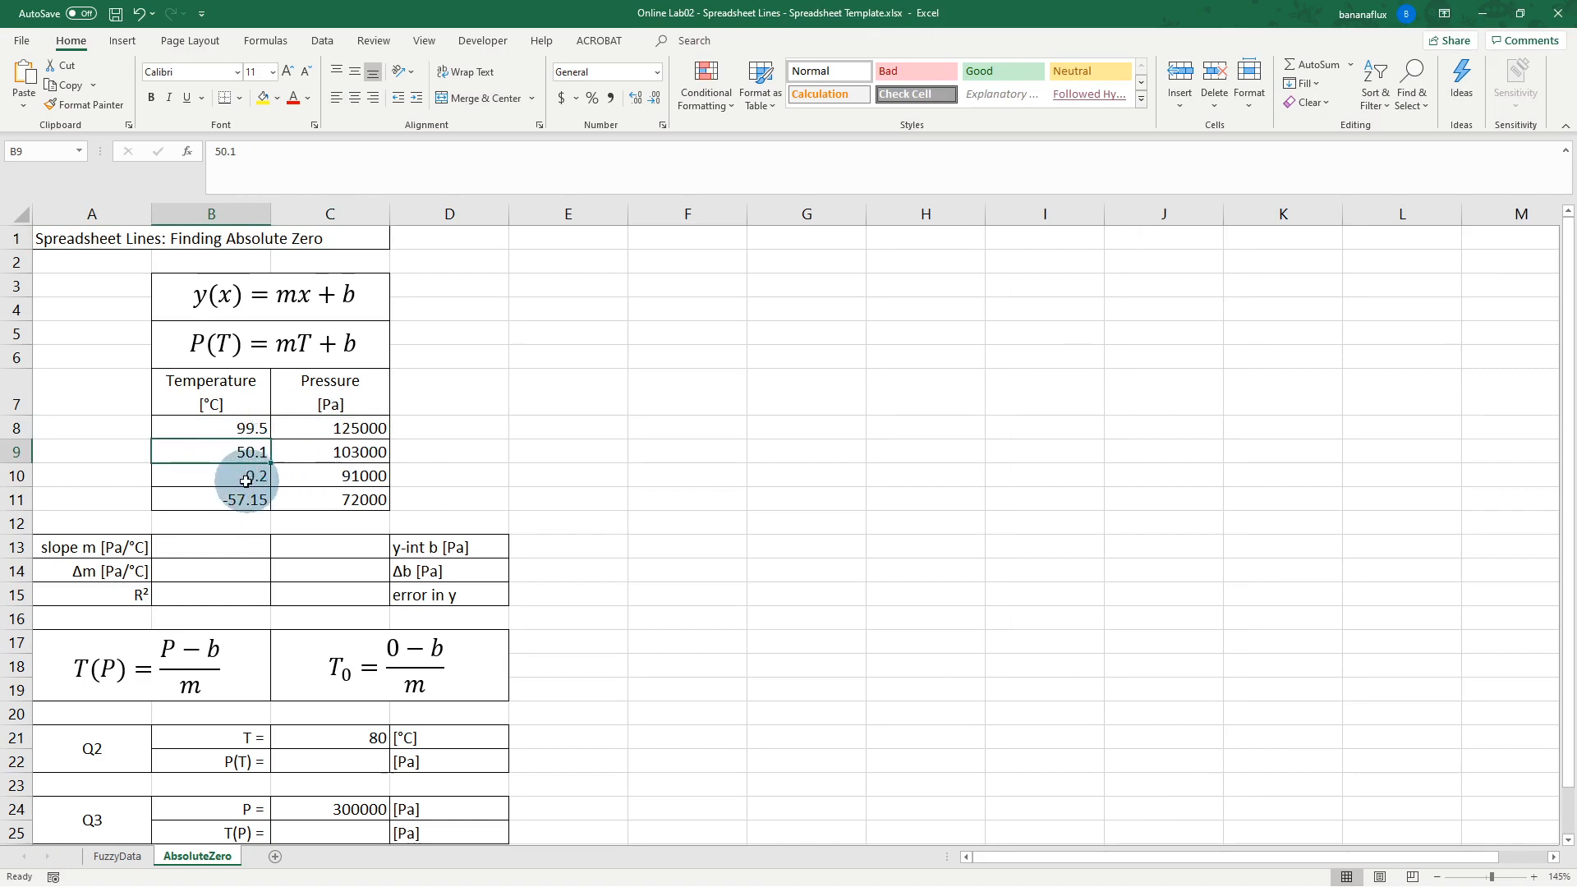
click(241, 483)
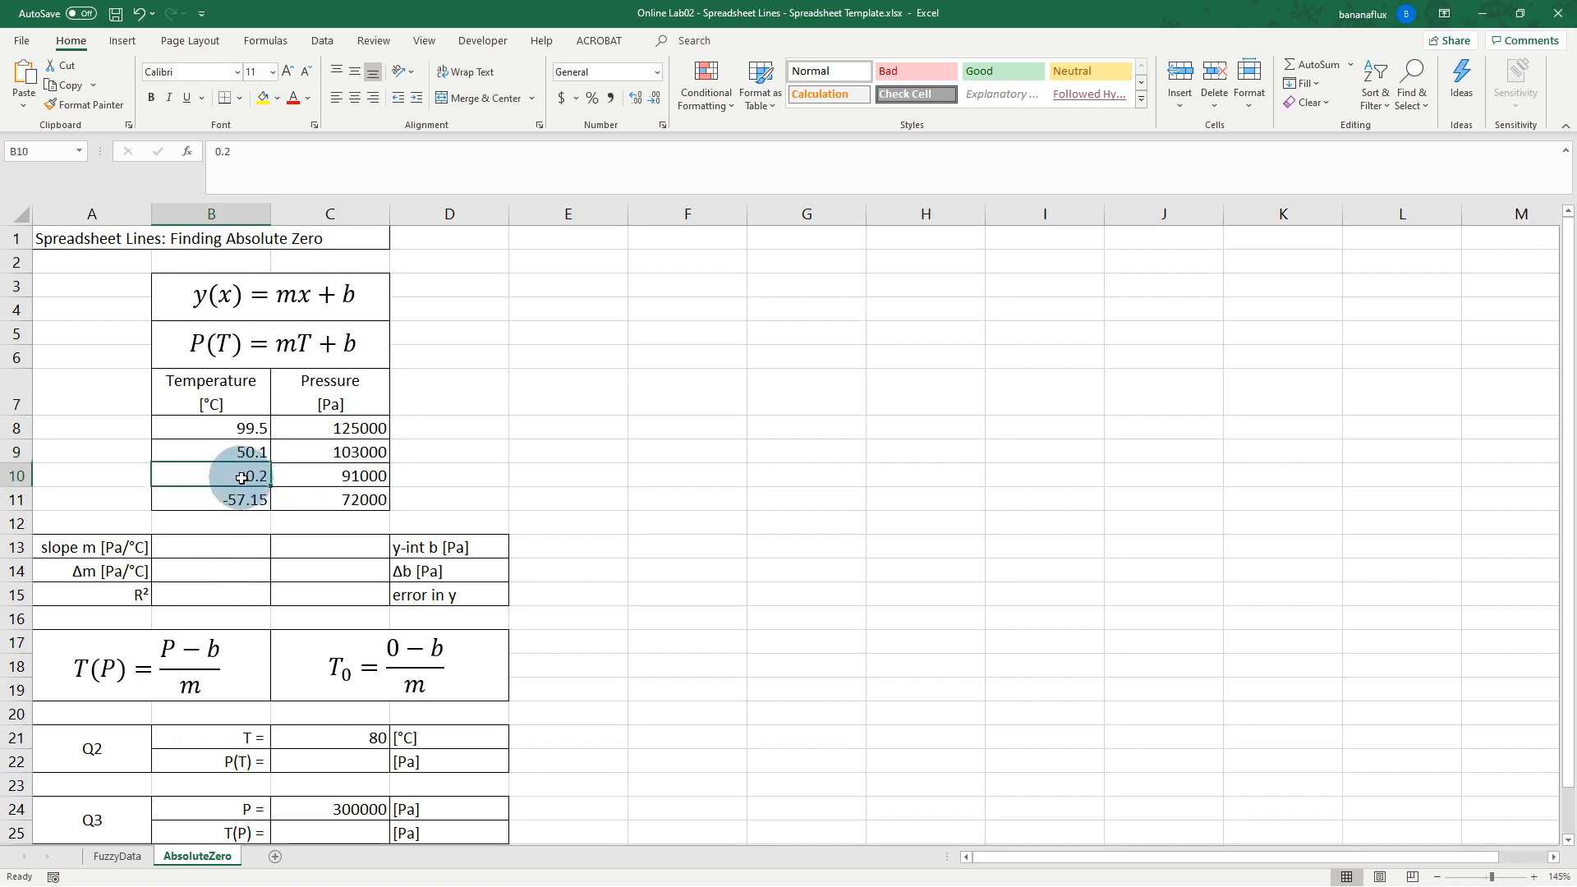
click(315, 474)
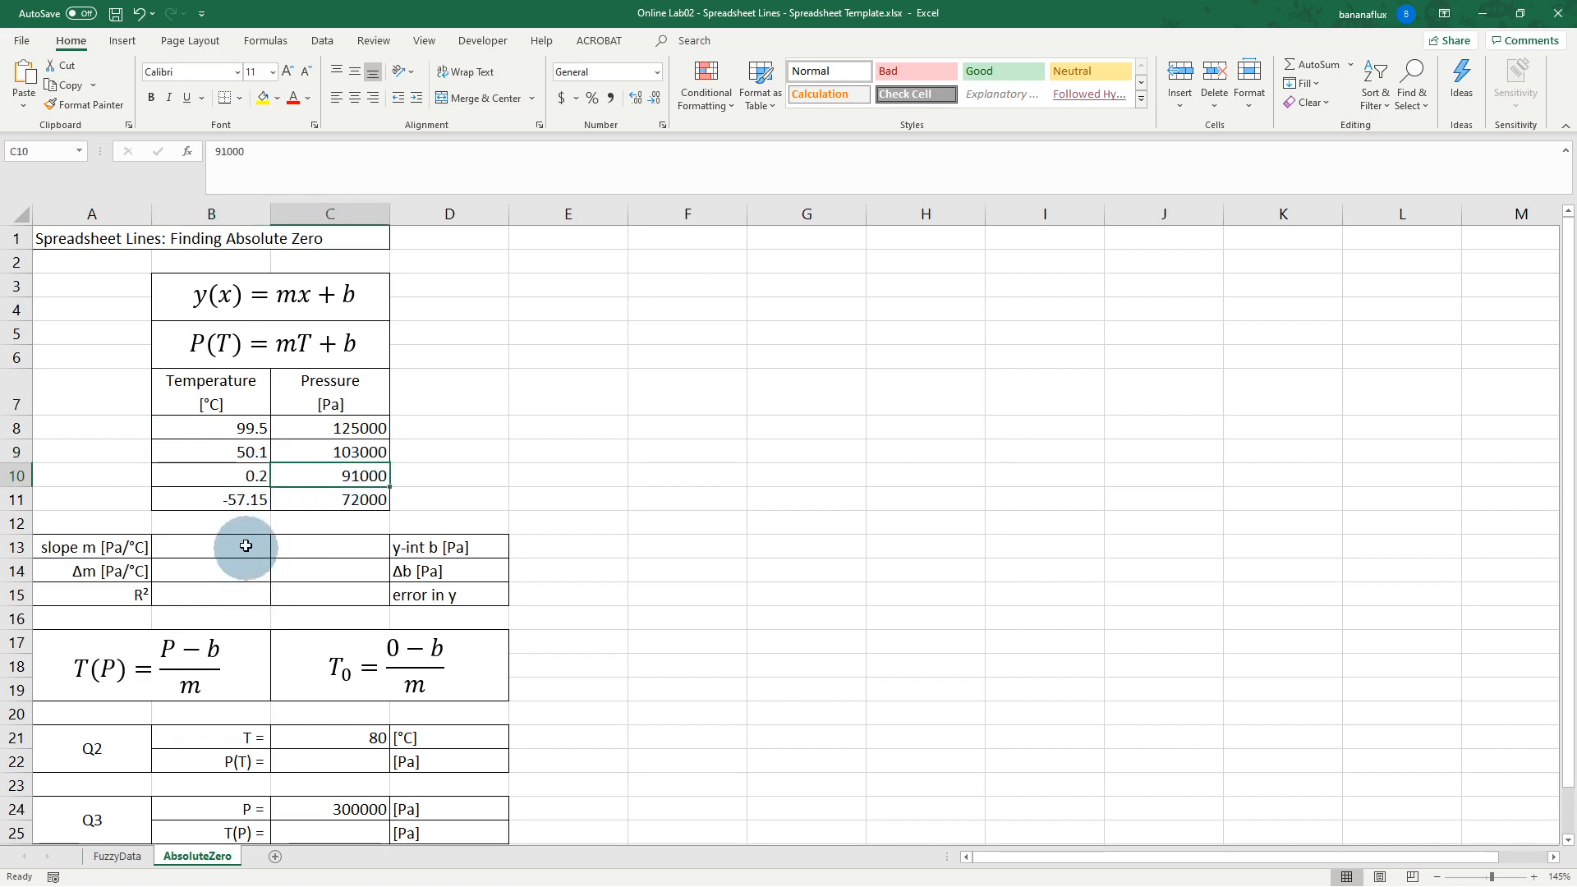
click(200, 501)
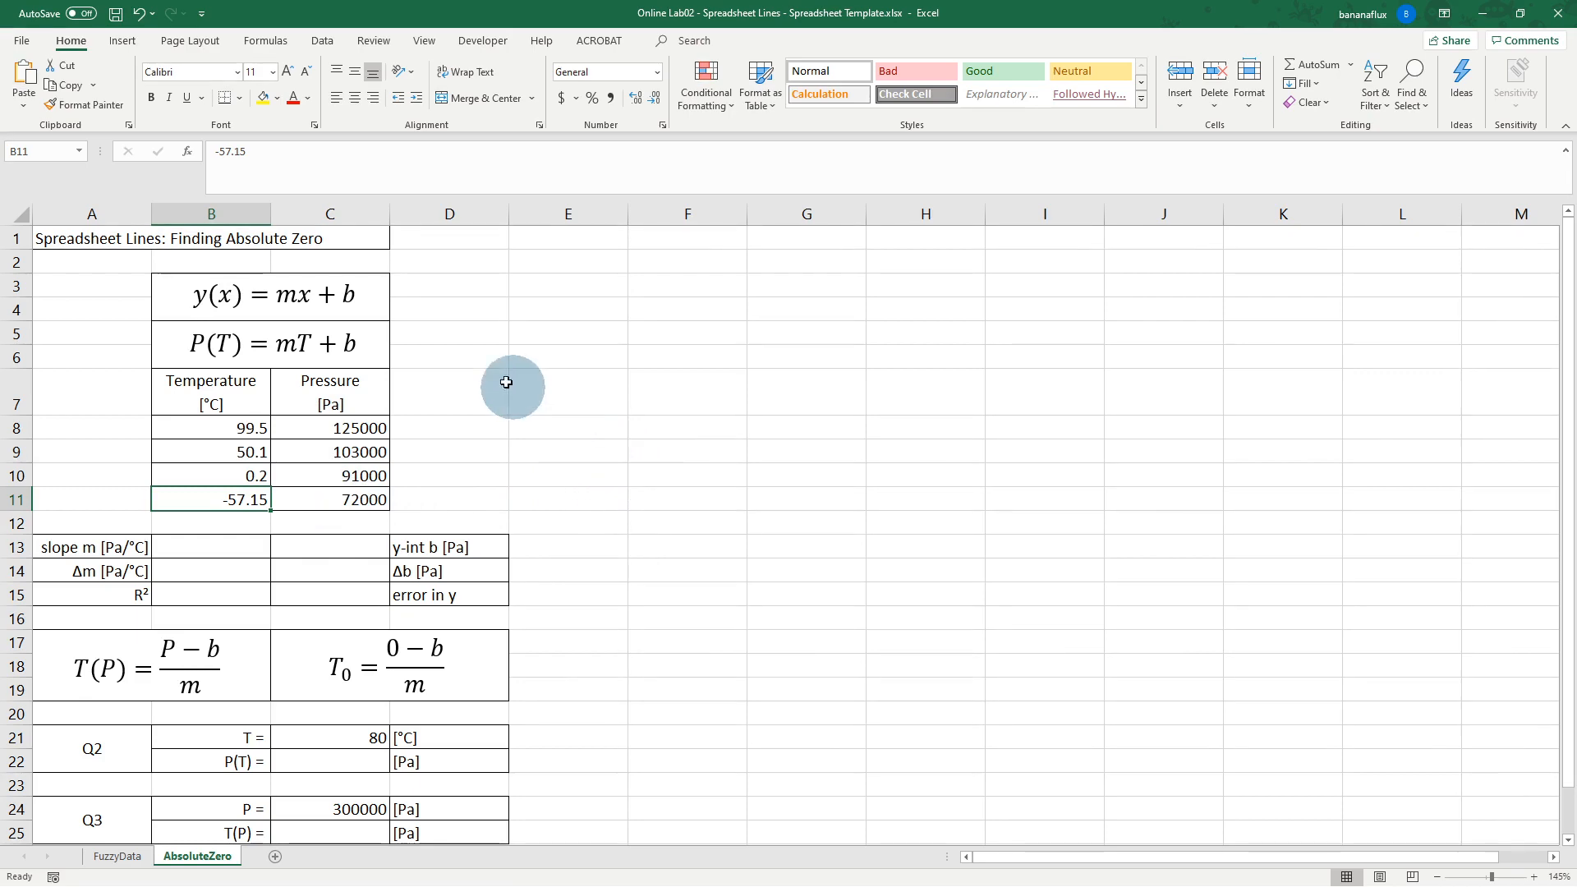
click(575, 406)
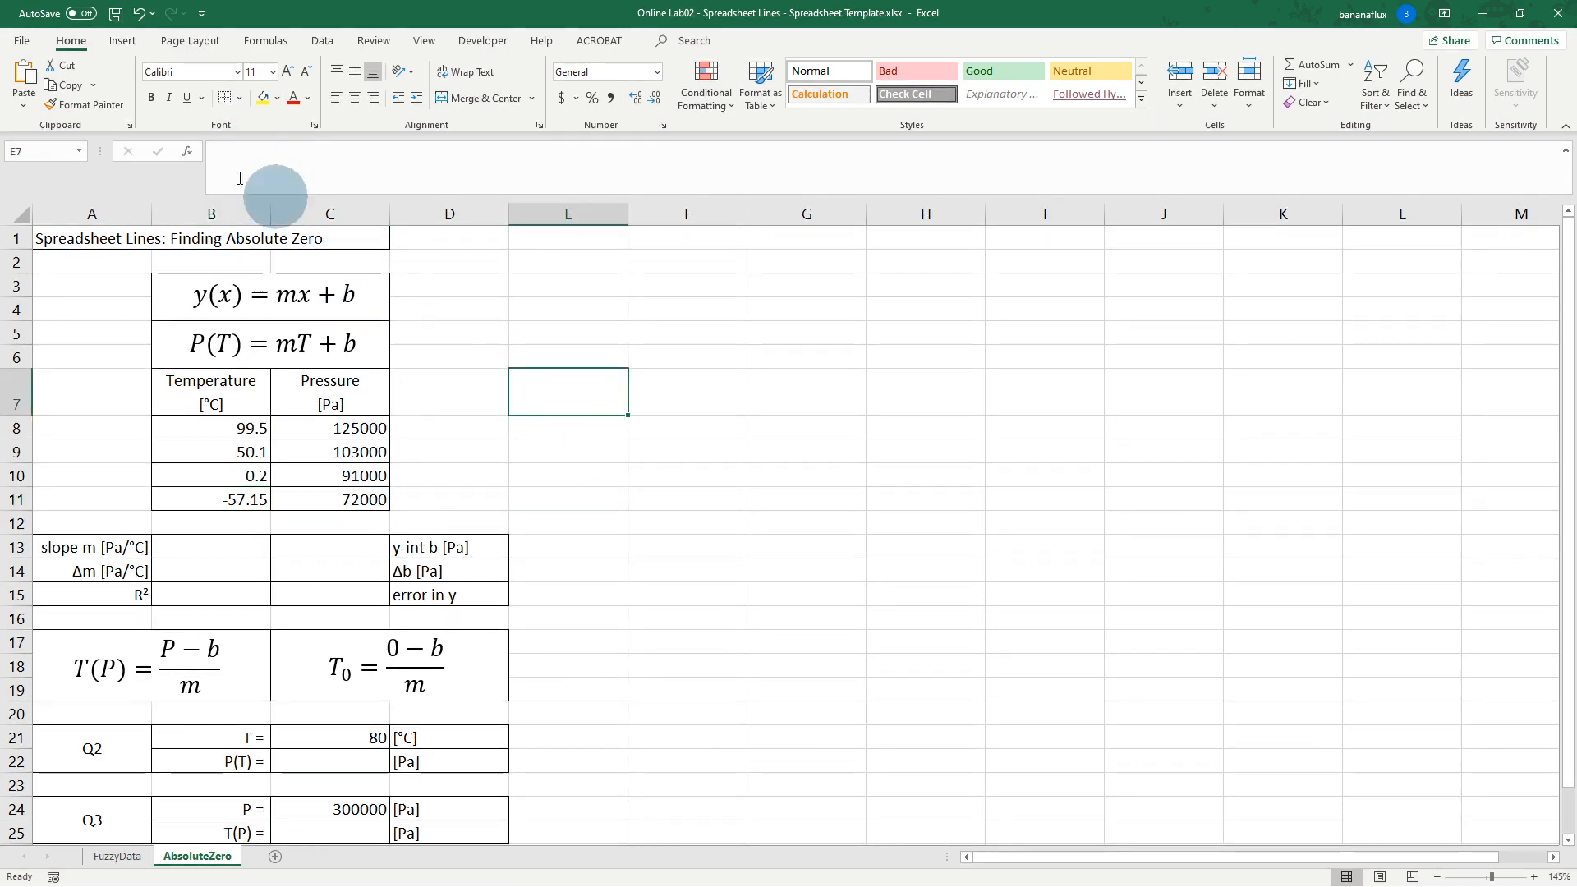
Step: Insert an empty scatter chart beside the data table
click(123, 40)
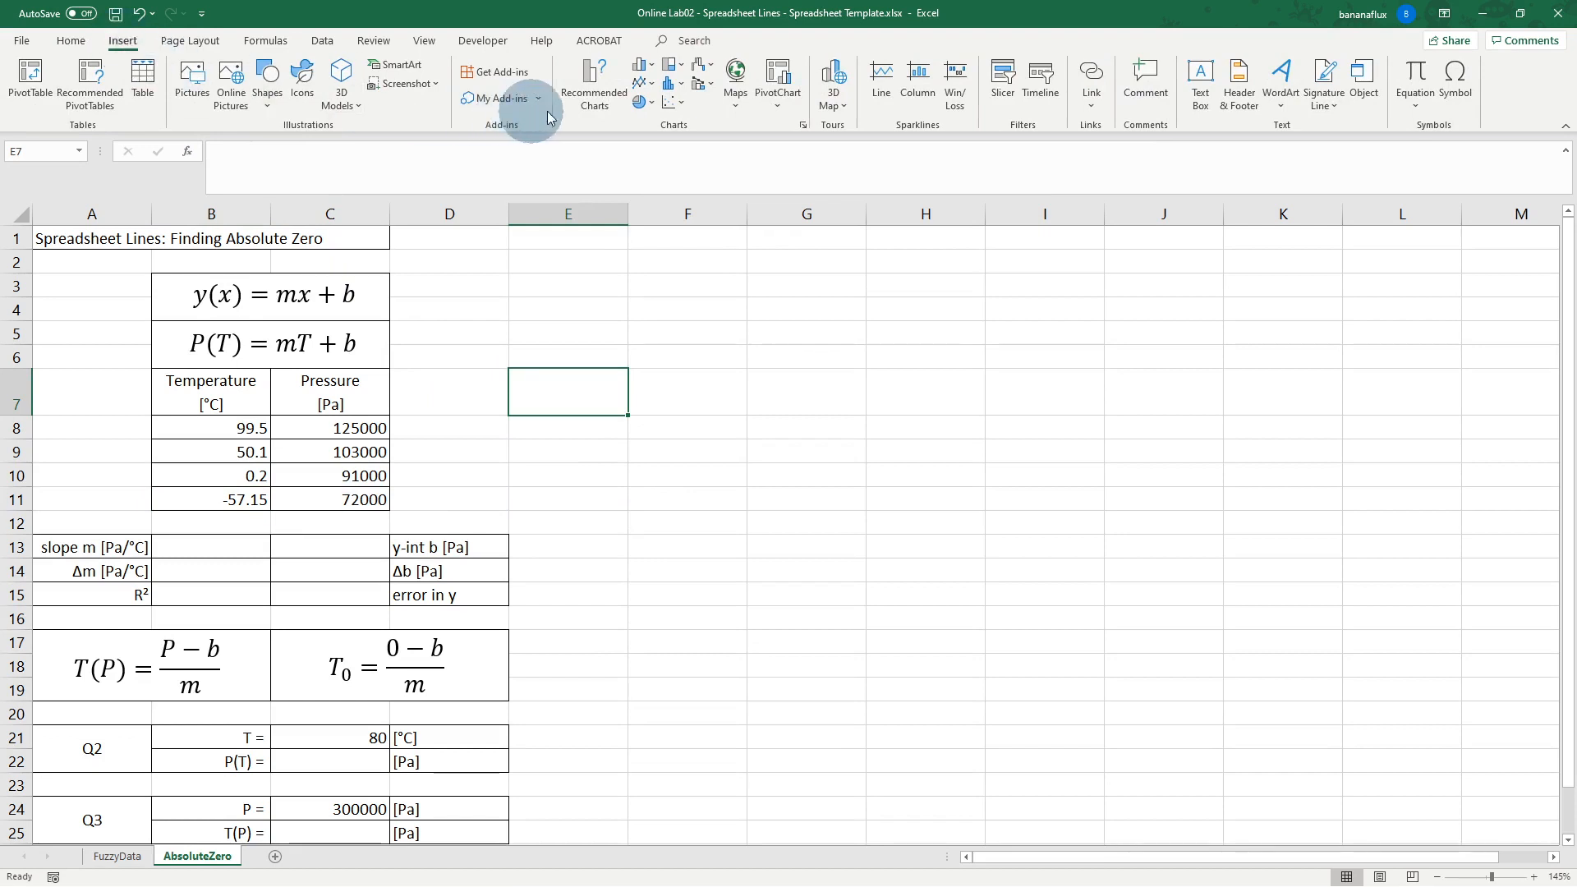
click(674, 102)
click(687, 158)
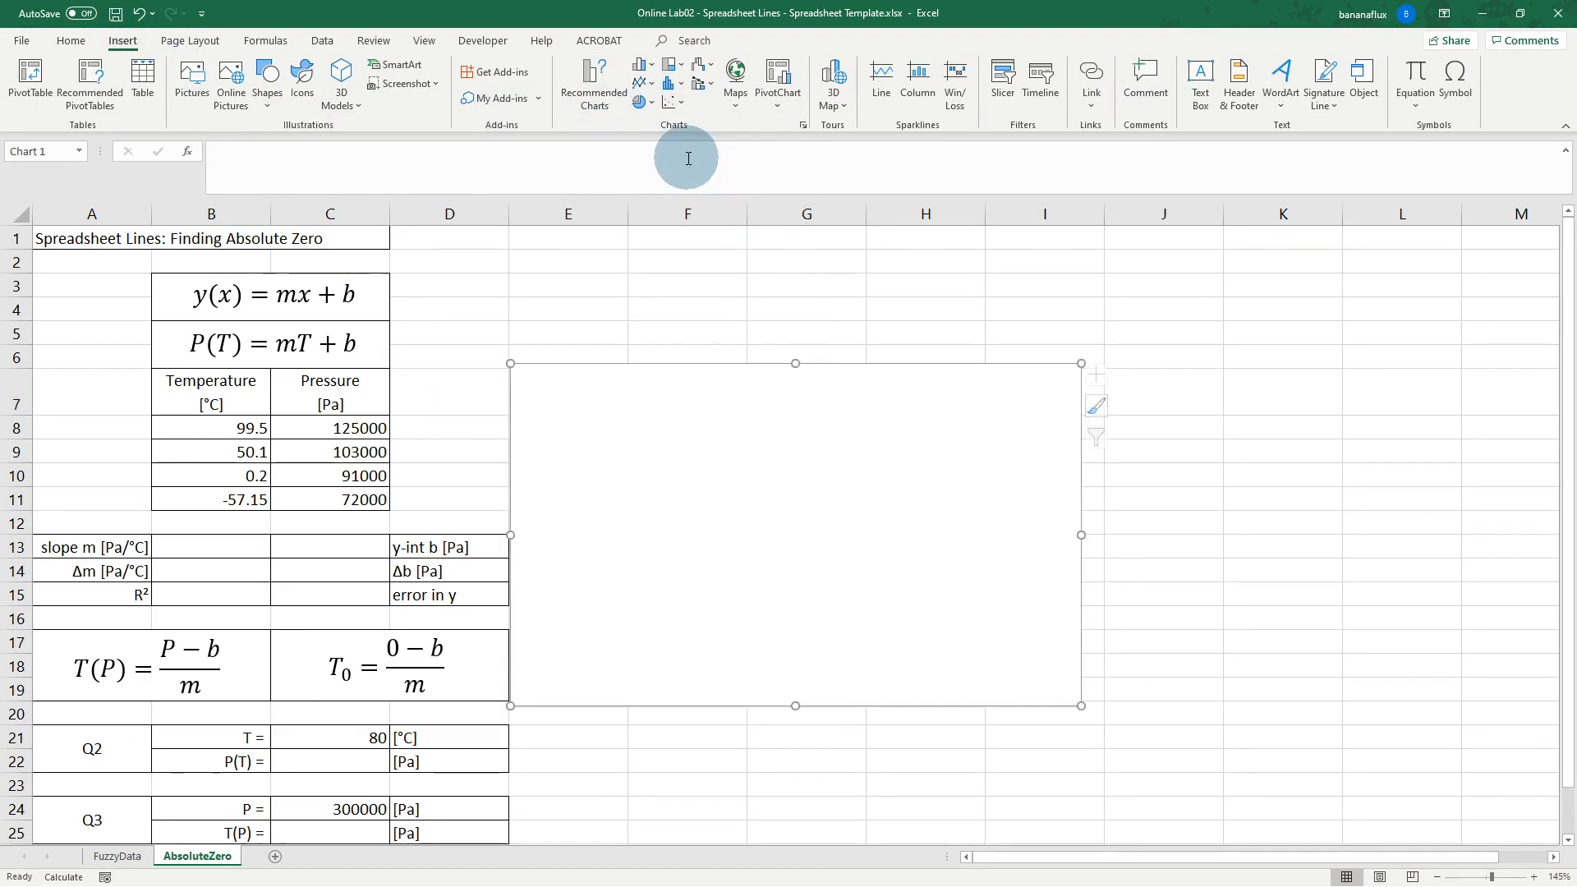
drag(669, 395, 717, 393)
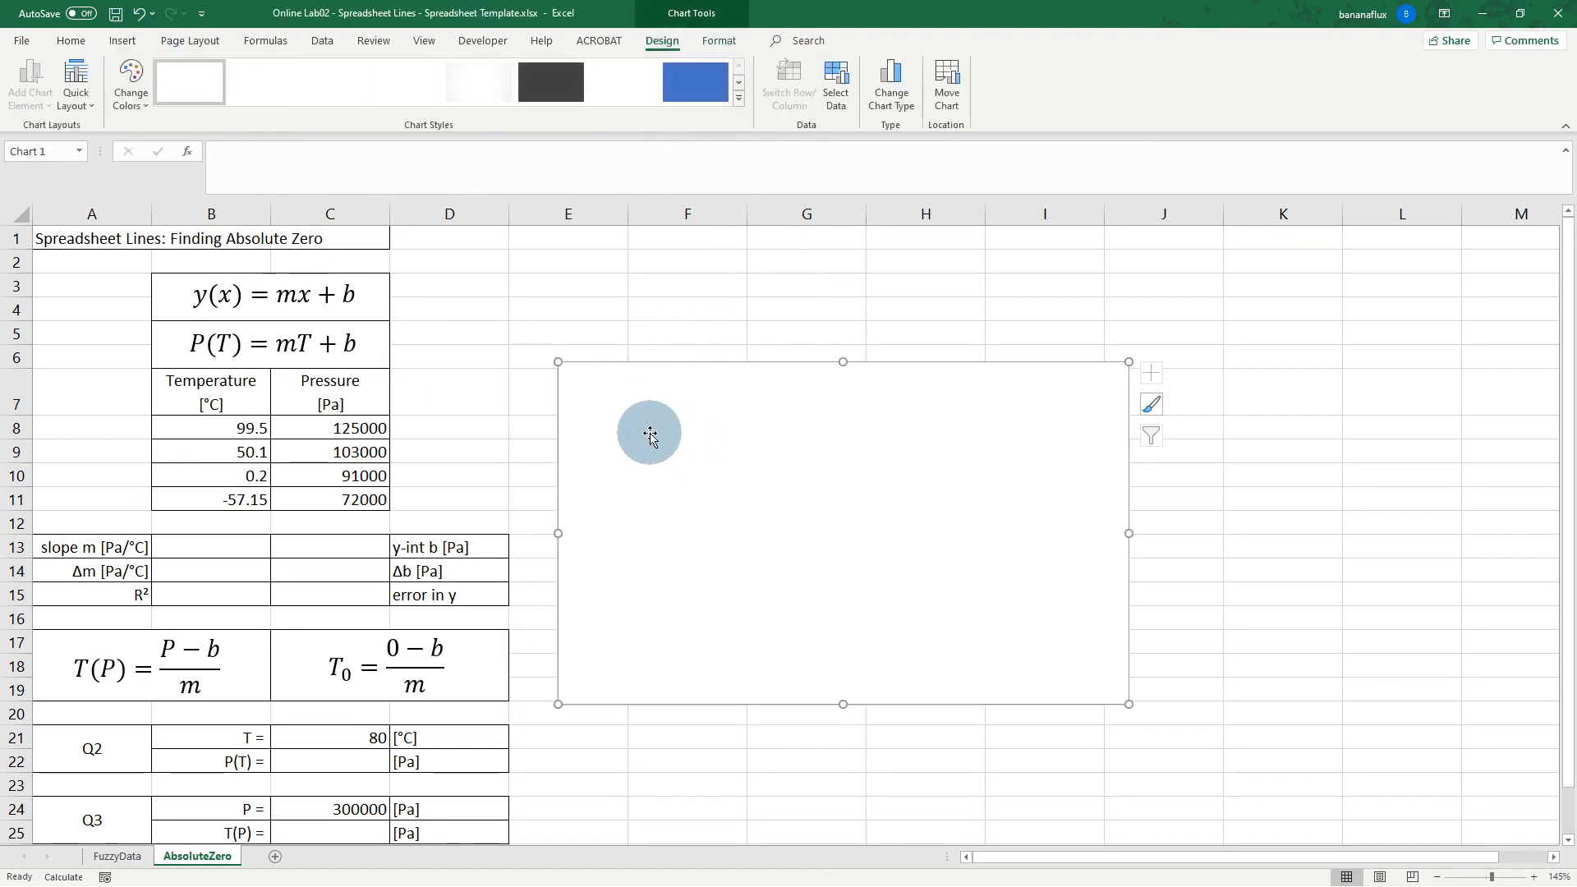
Step: Add a chart series with X values B8:B11 and Y values C8:C11, then move the chart up-right
right_click(650, 435)
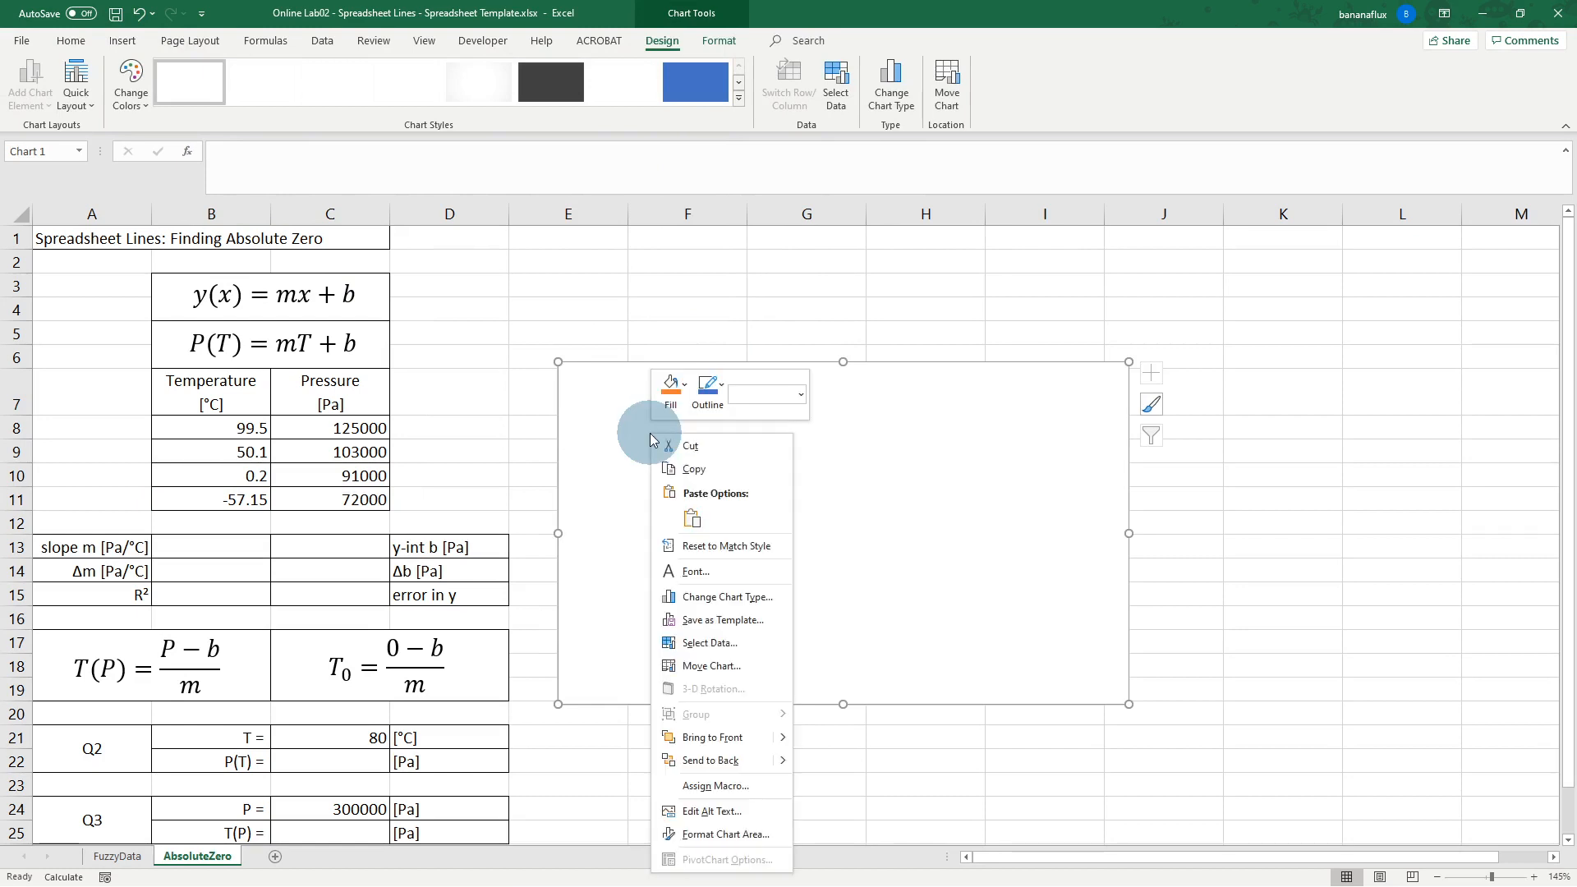
click(713, 642)
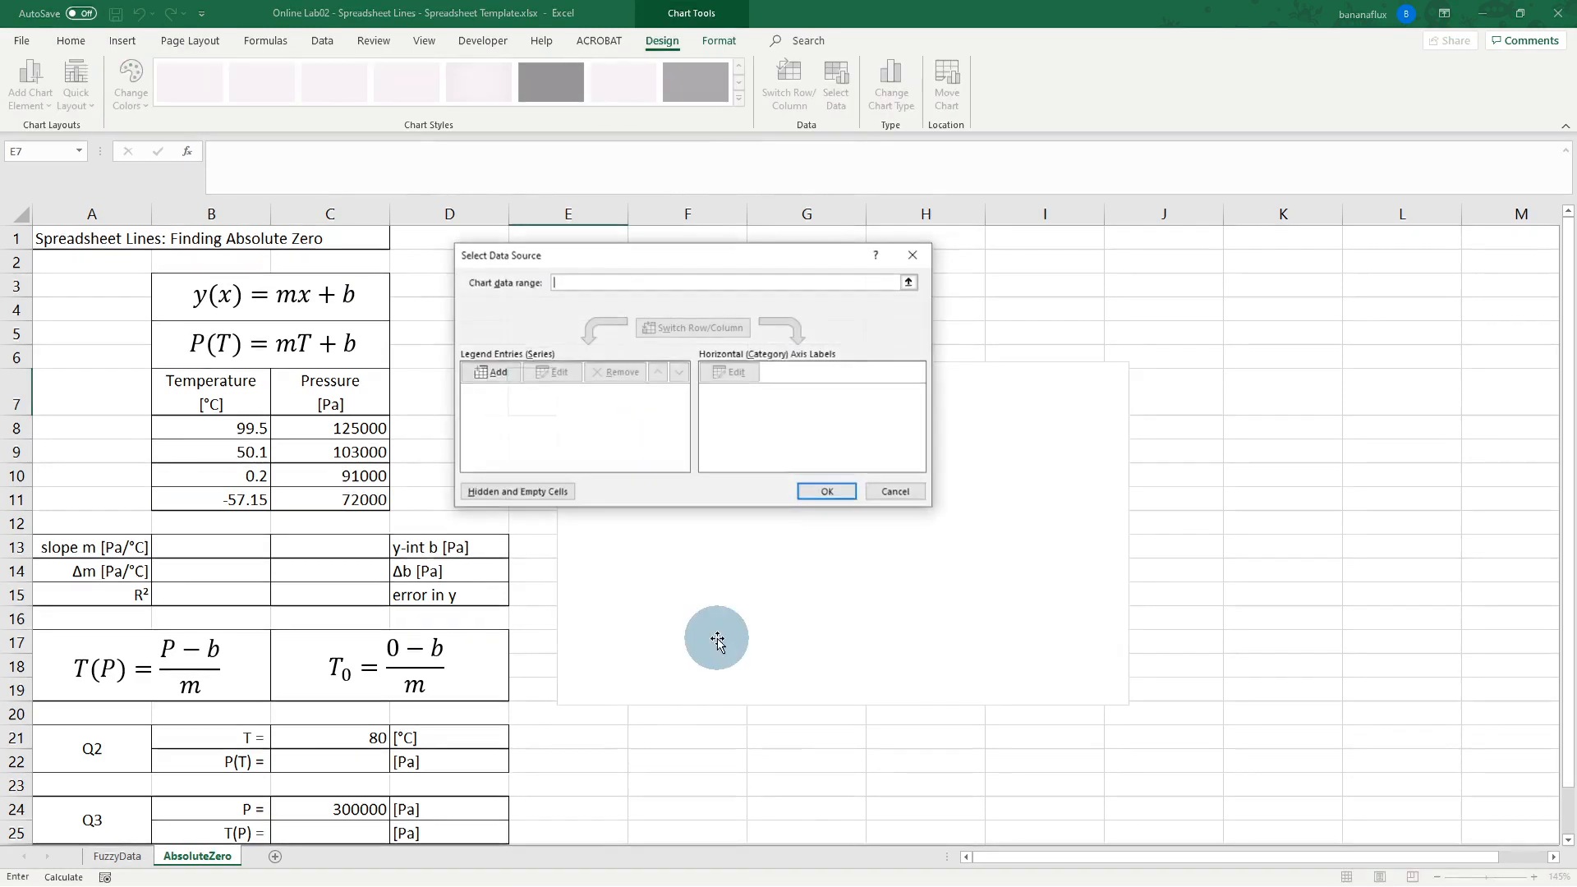
click(500, 372)
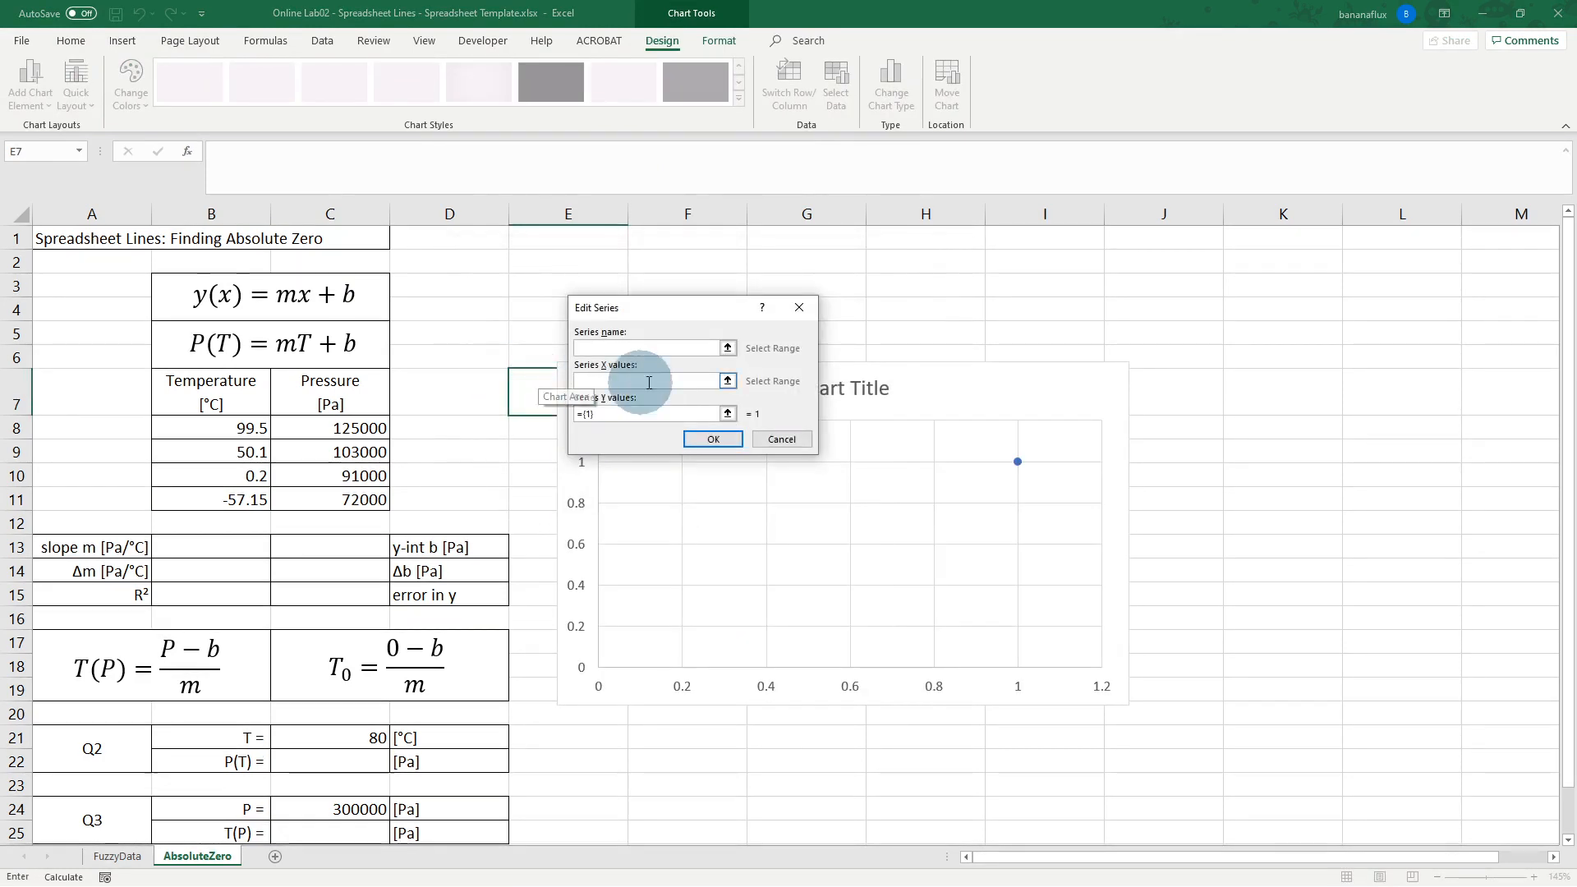
click(728, 381)
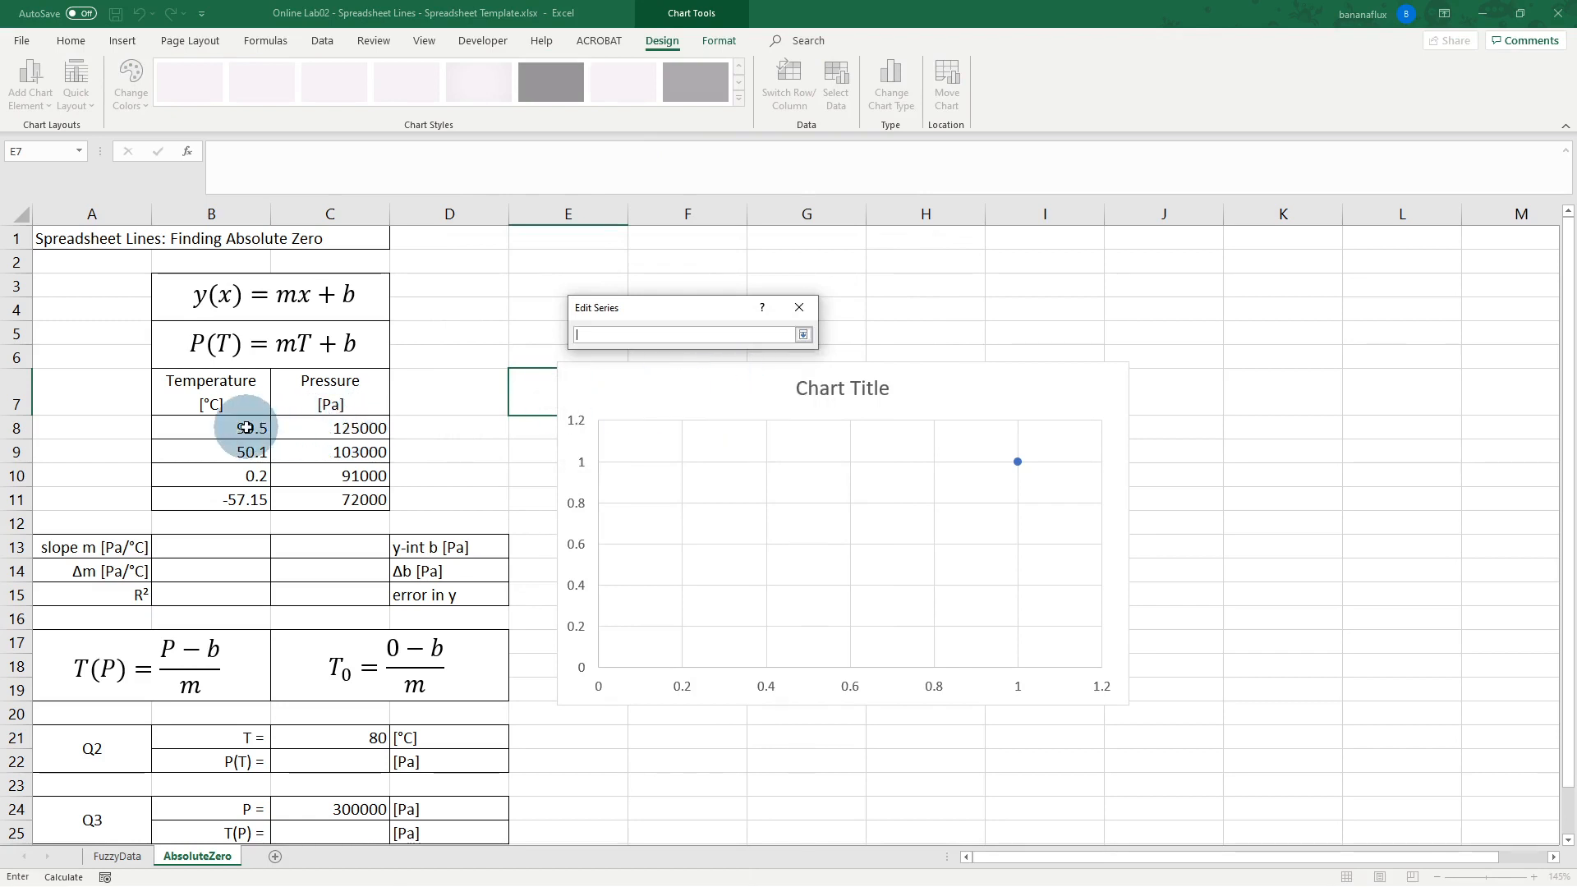
drag(245, 428, 243, 500)
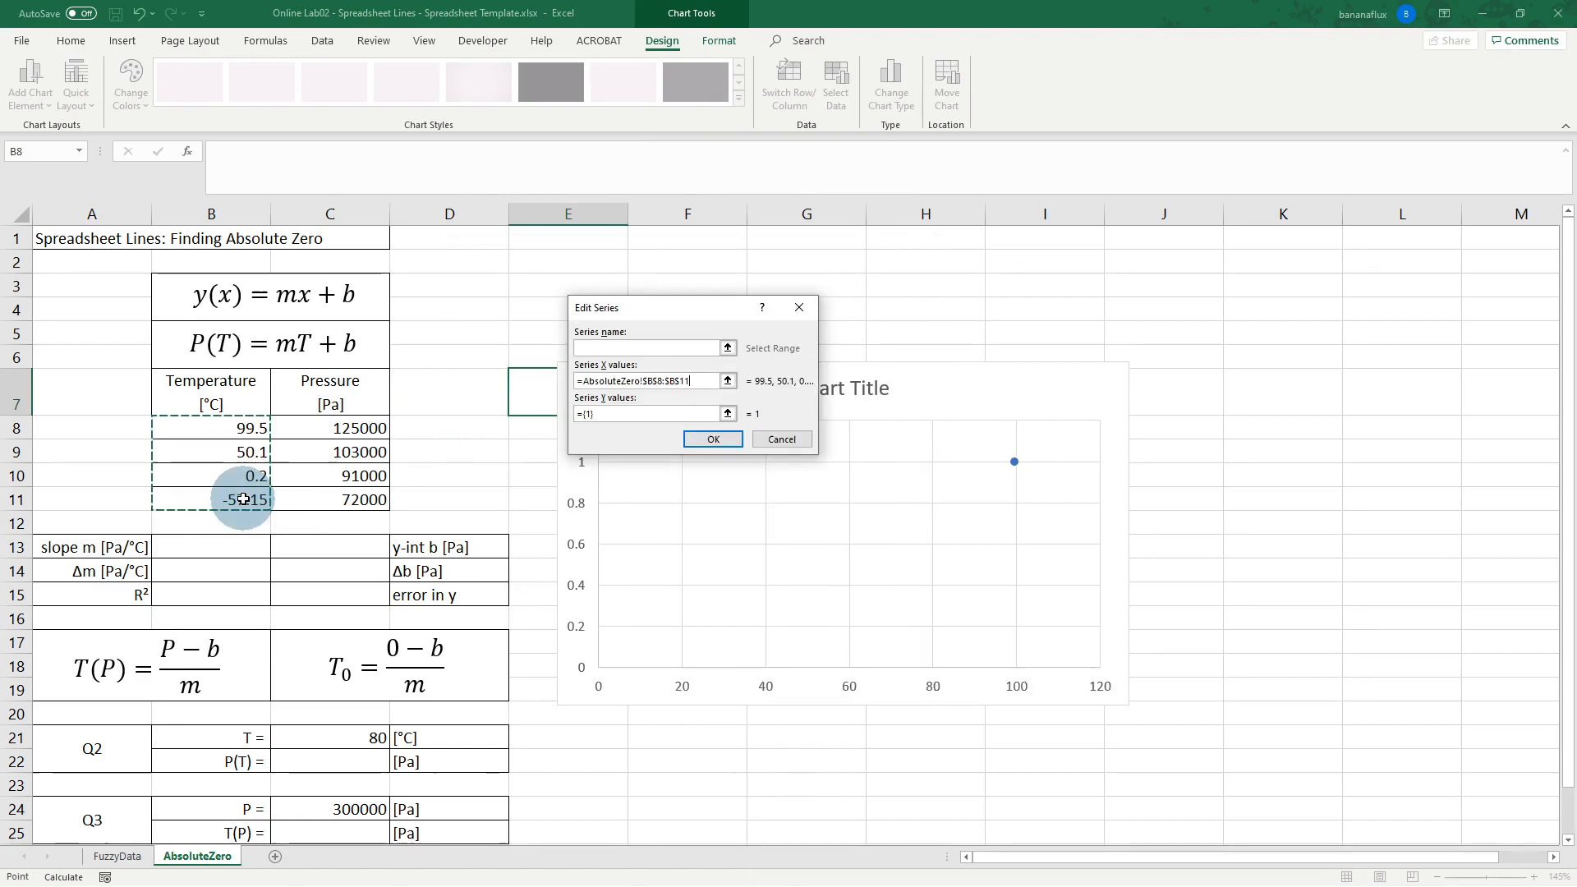
click(728, 414)
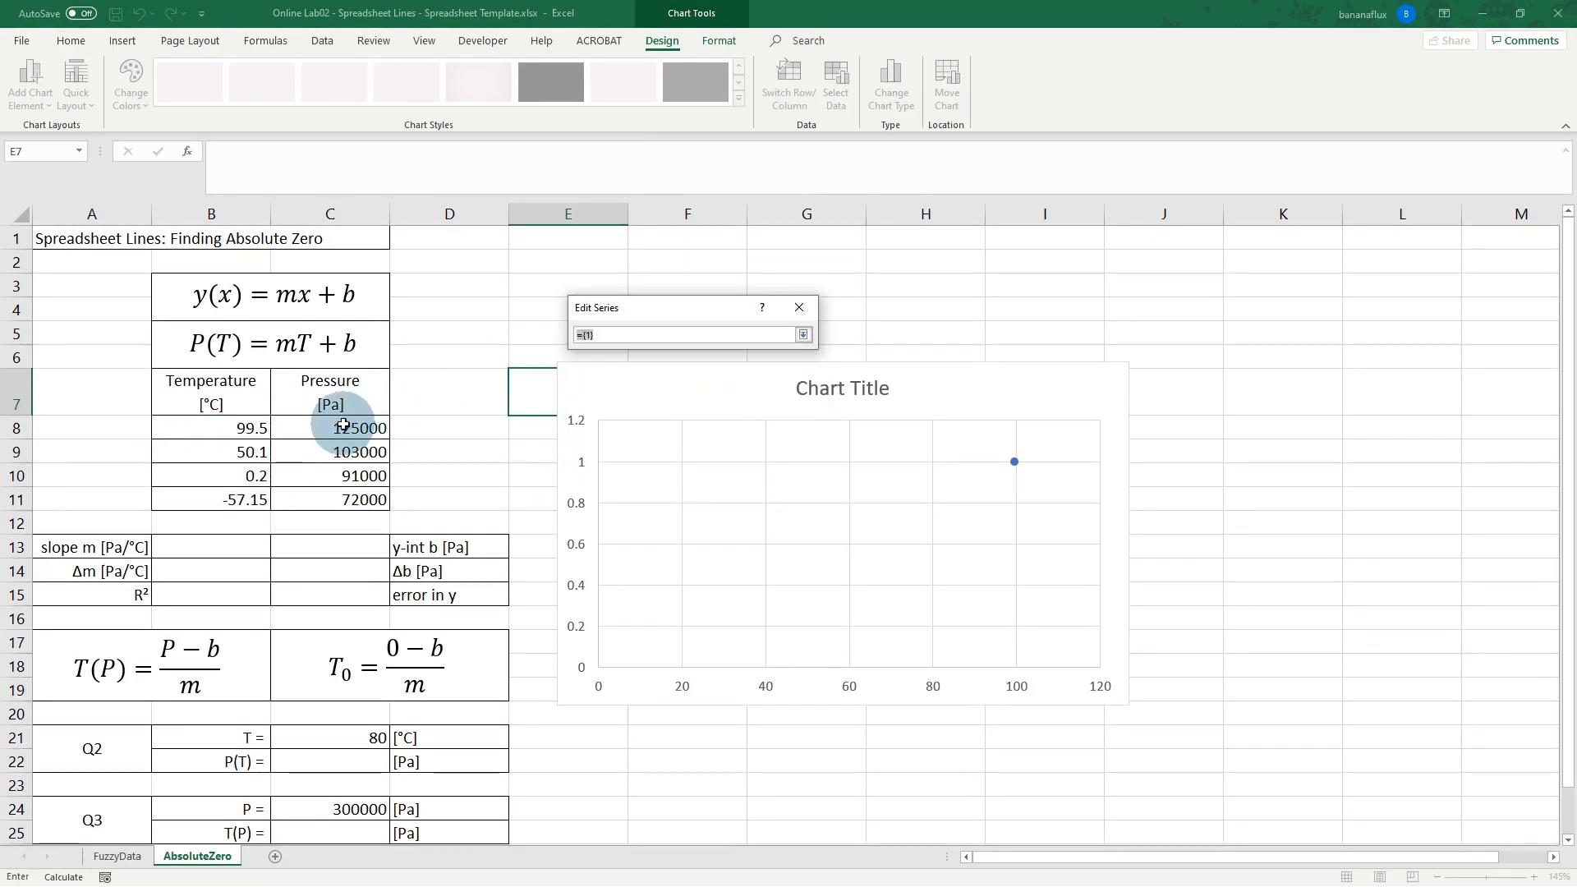
drag(345, 428, 348, 498)
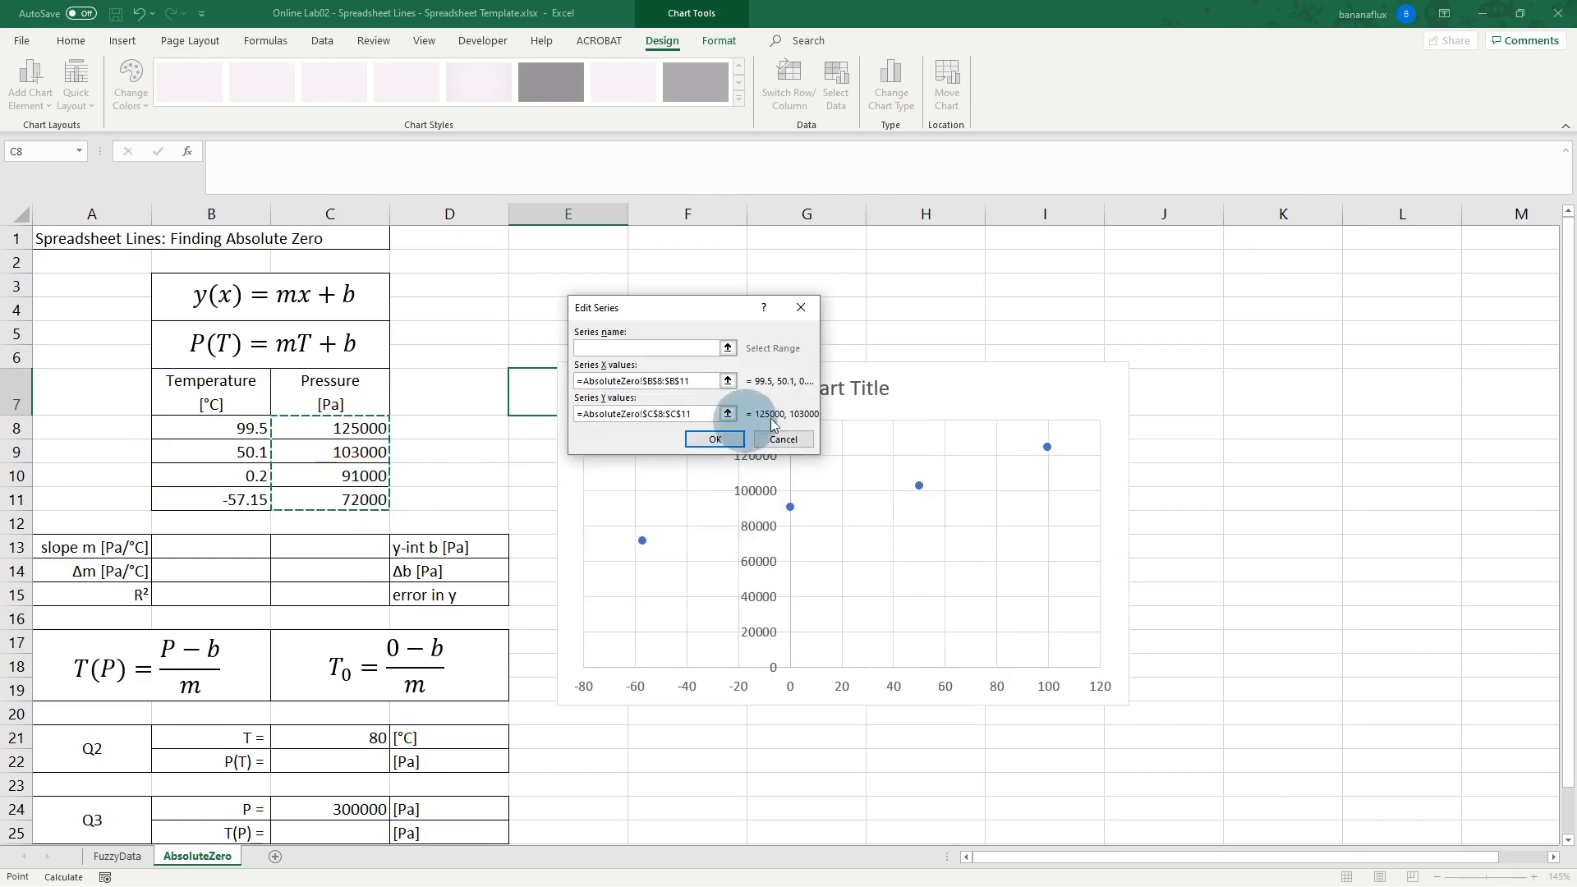
click(724, 440)
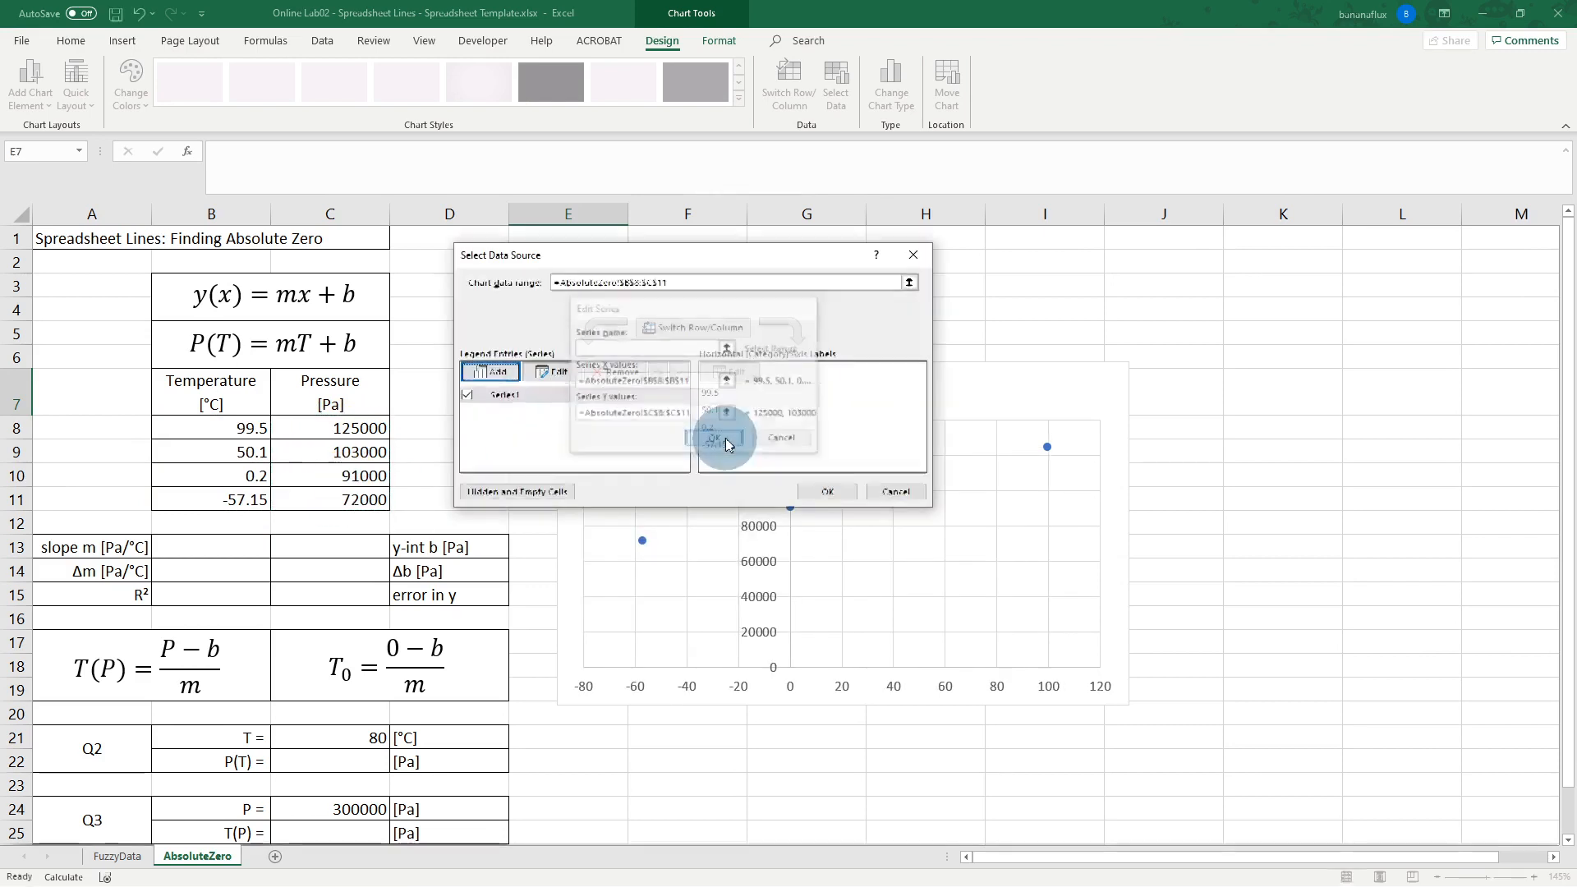
click(825, 491)
drag(906, 380, 962, 348)
click(912, 353)
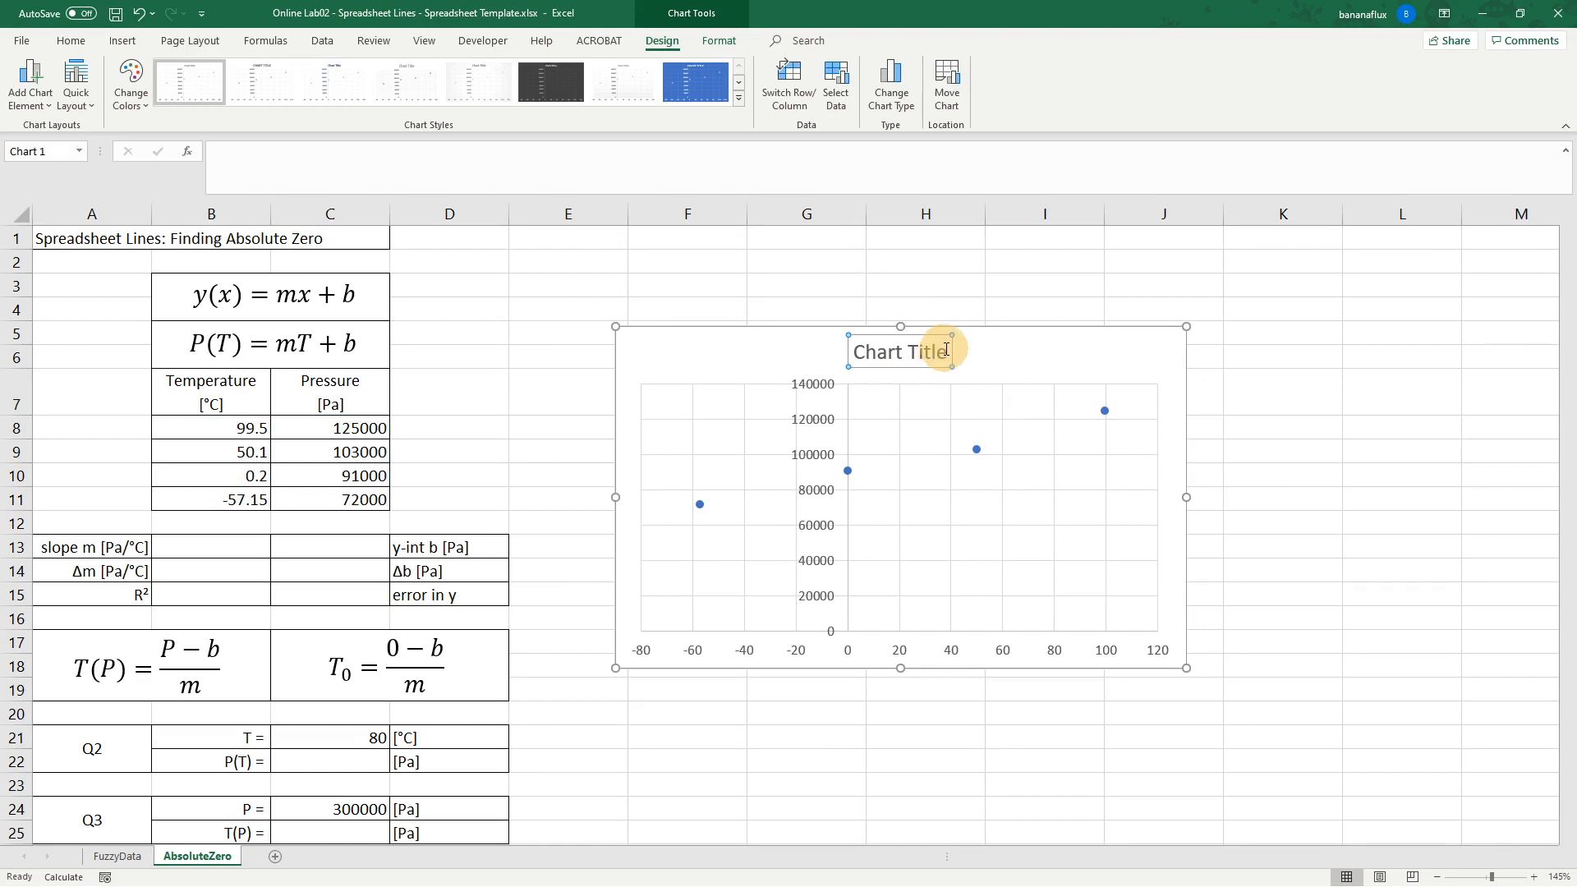
Step: Retitle the chart 'P vs T for a Spherical Container of Argon', capitalising Spherical and Container
double_click(951, 358)
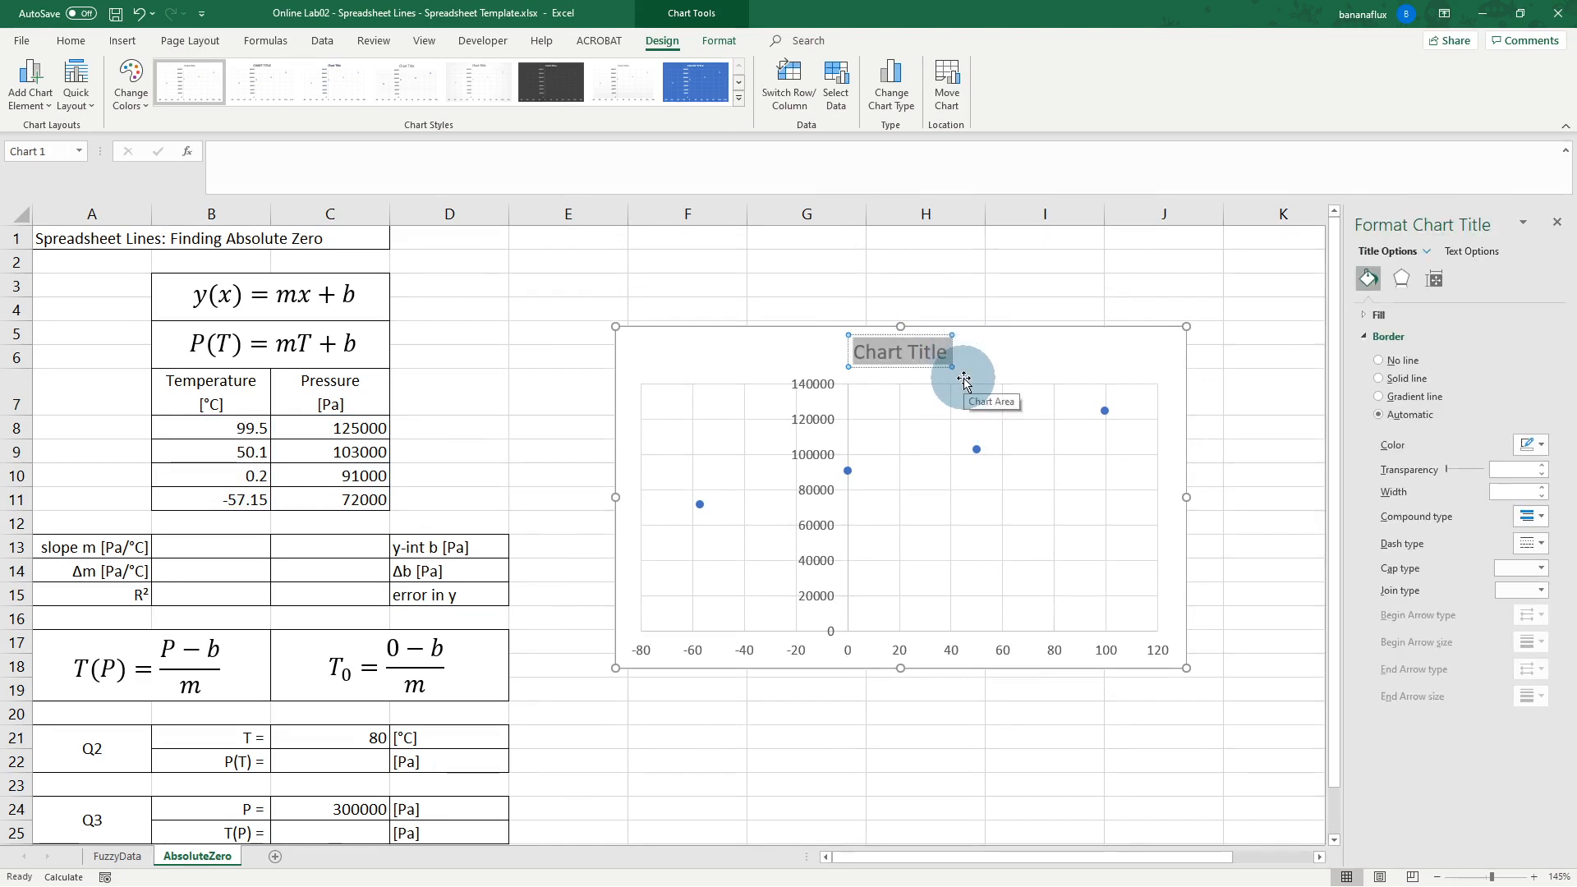
text(P vs T)
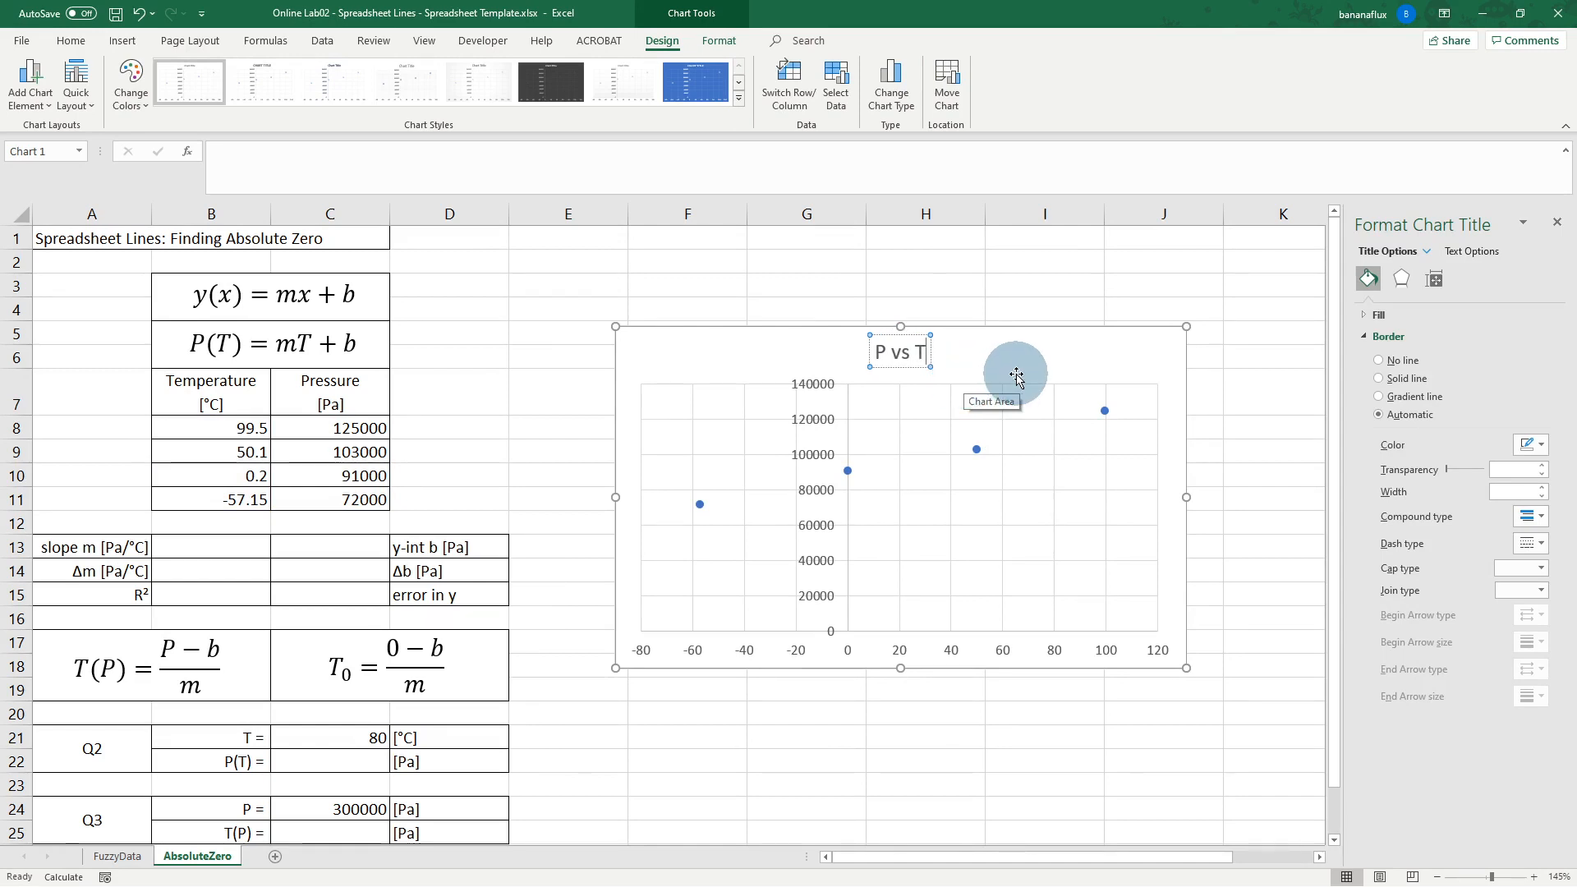
text(for)
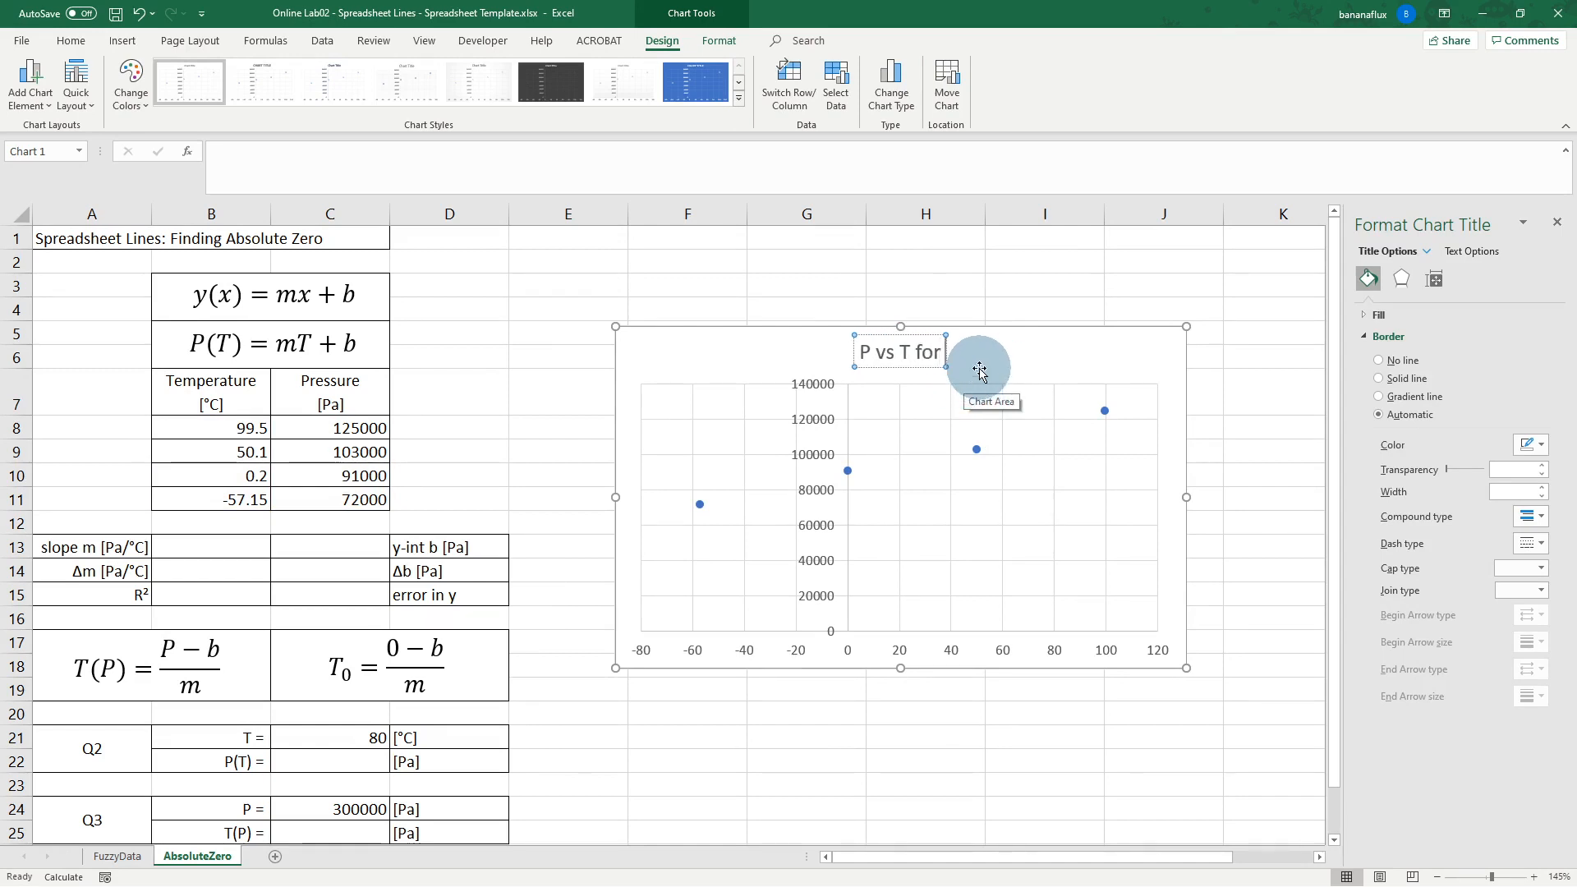
text( a spheri)
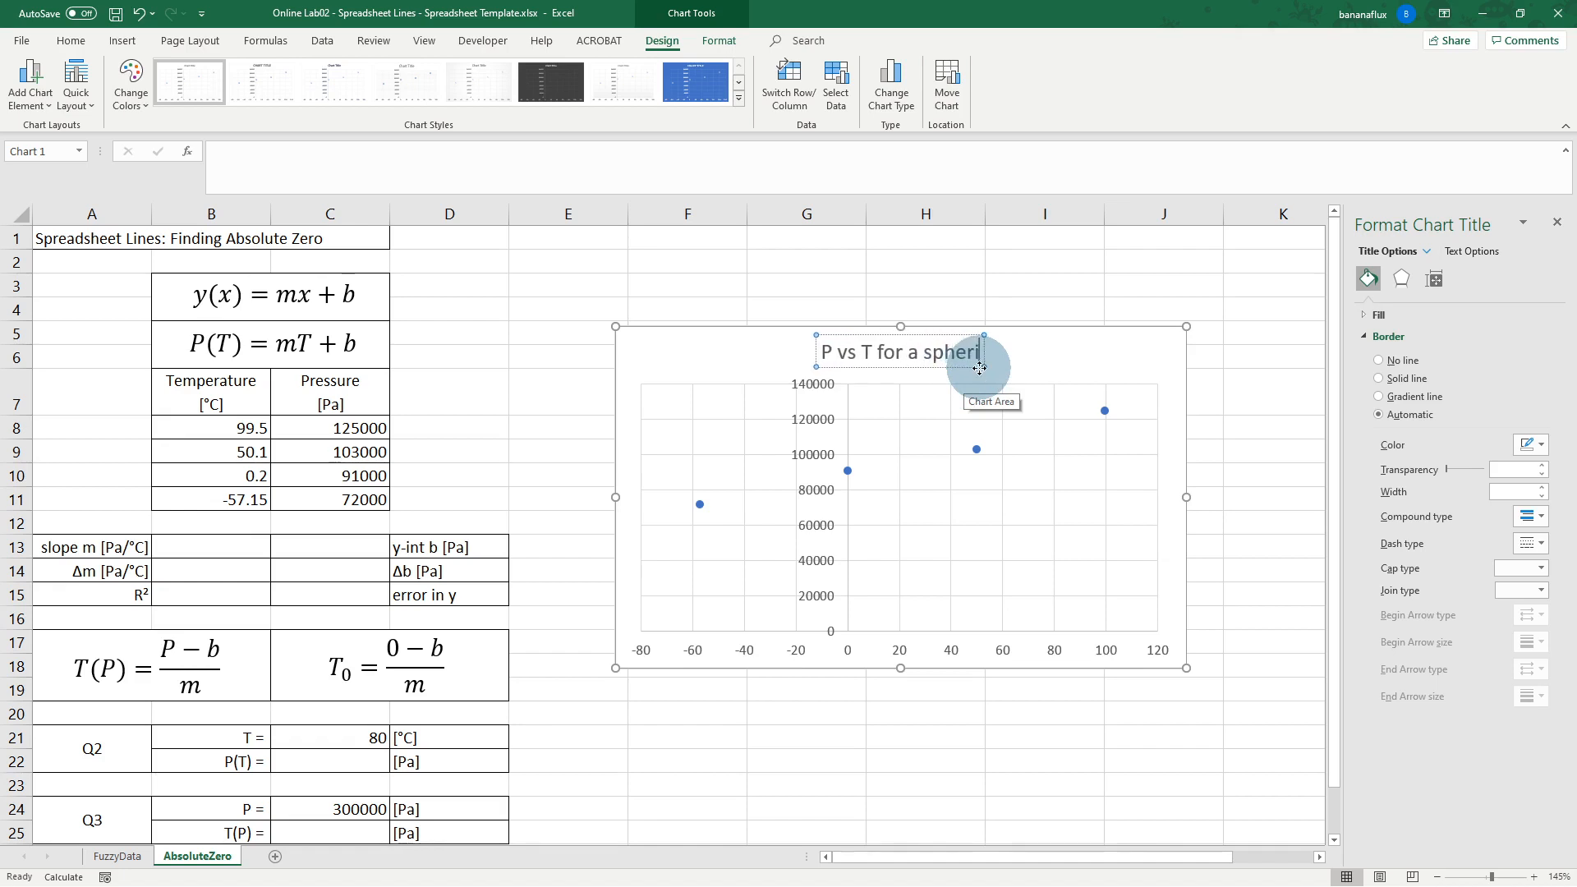
text(cal contain)
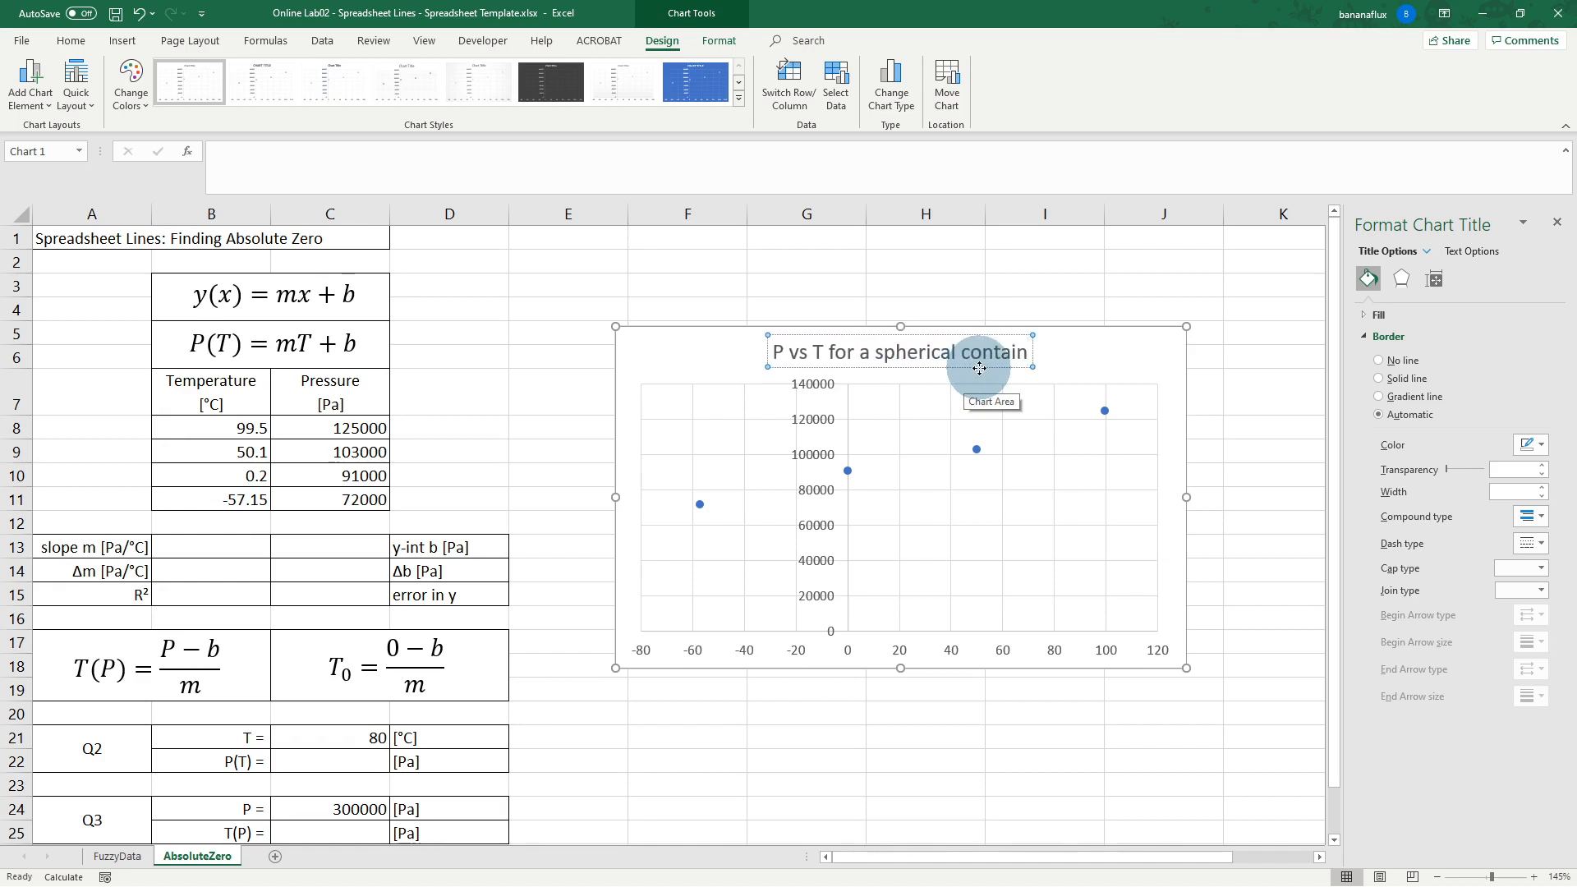
text(er of Argon)
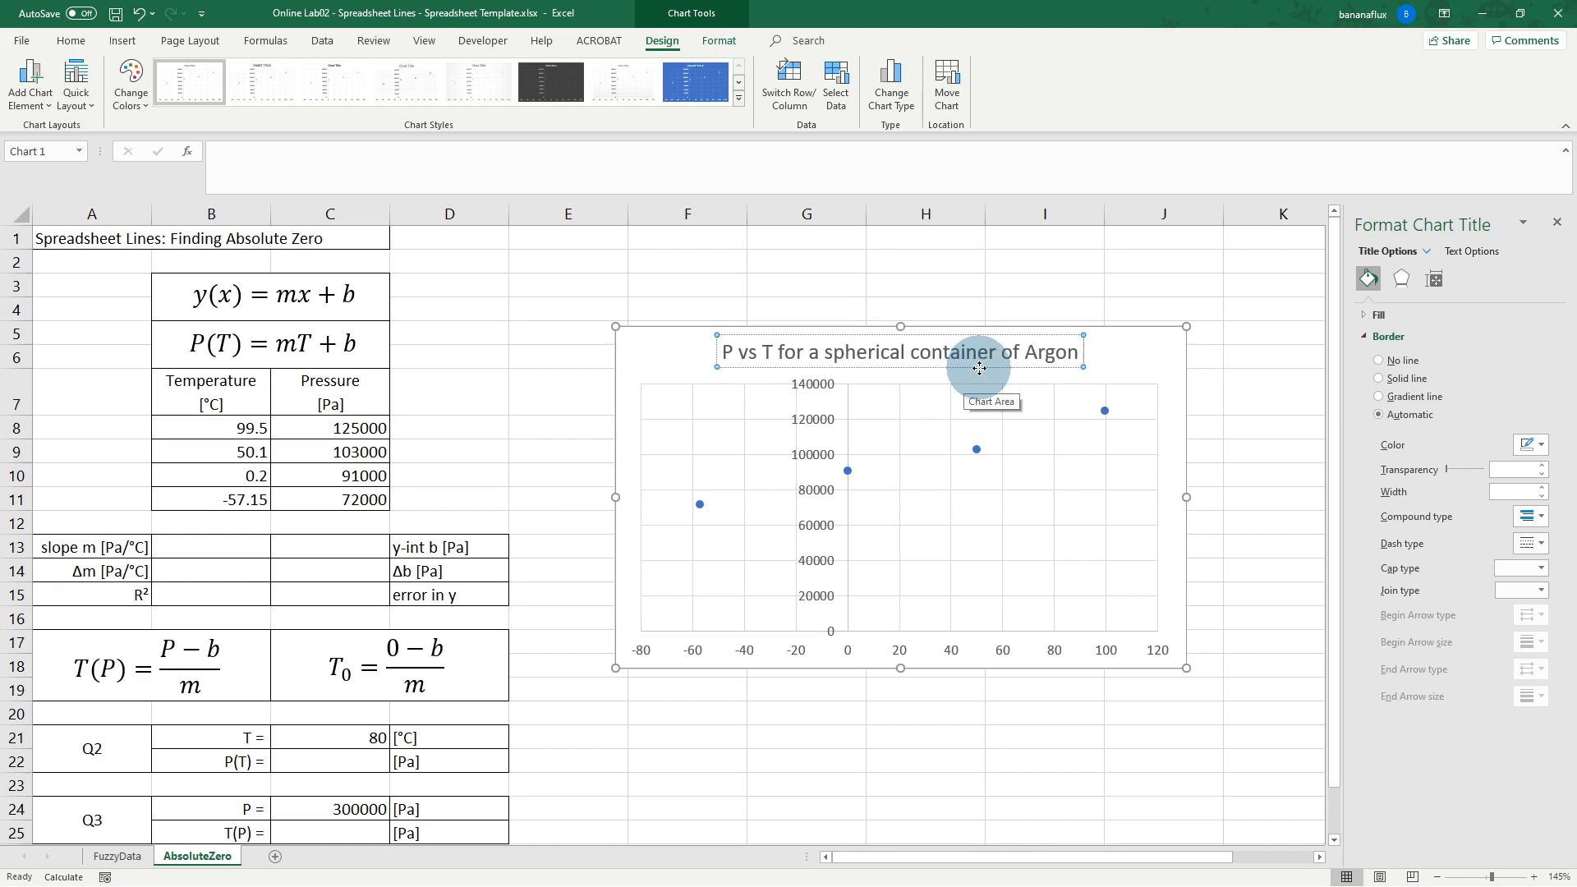
click(834, 352)
key(BackSpace)
text(S)
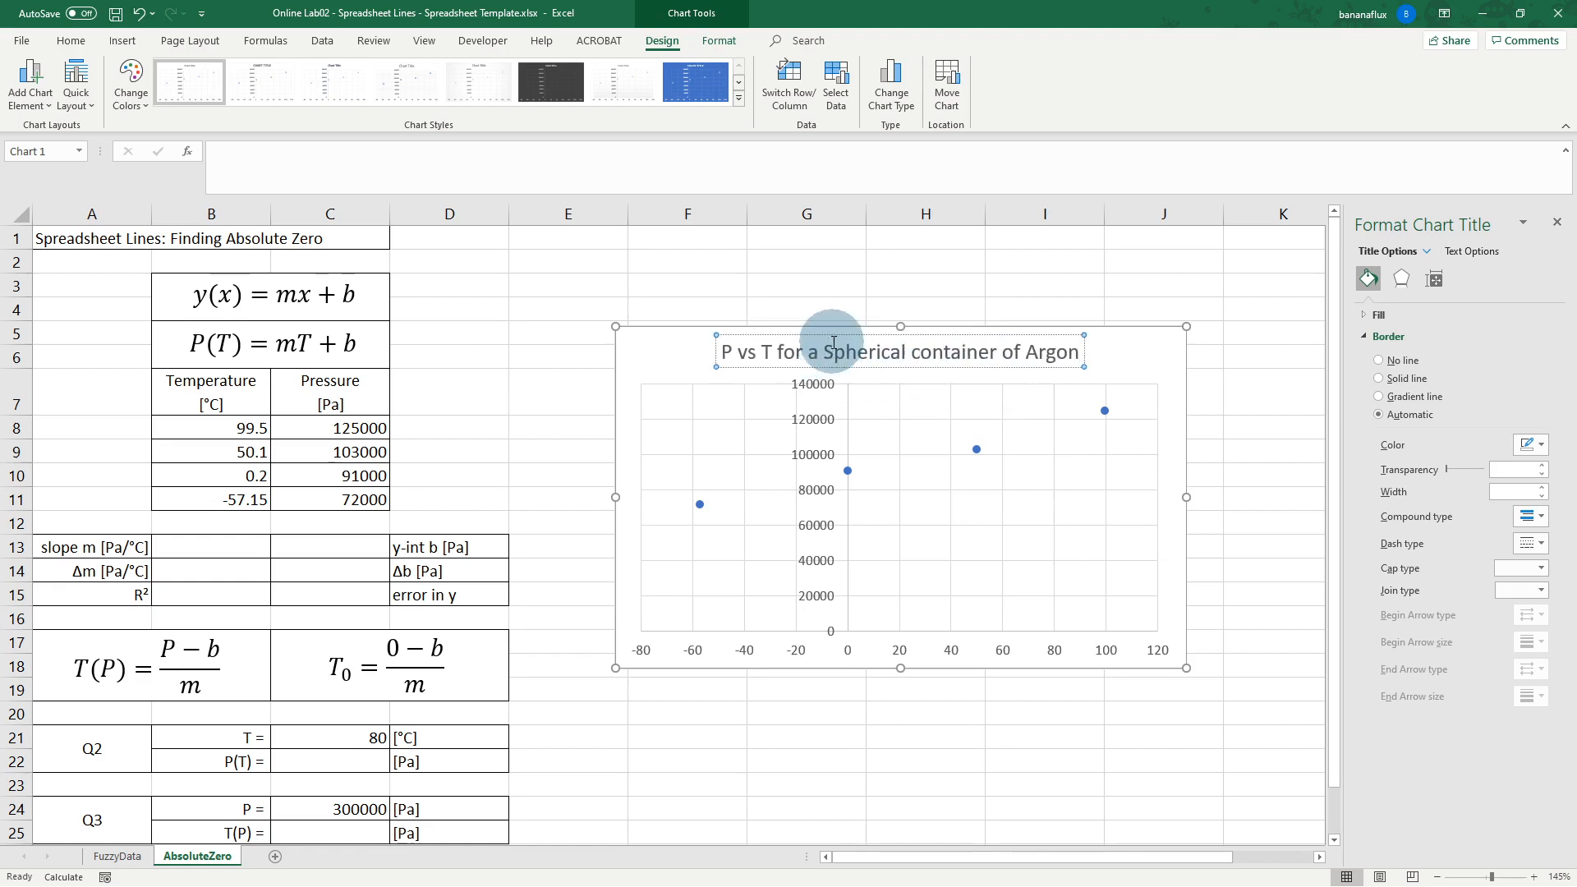
key(BackSpace)
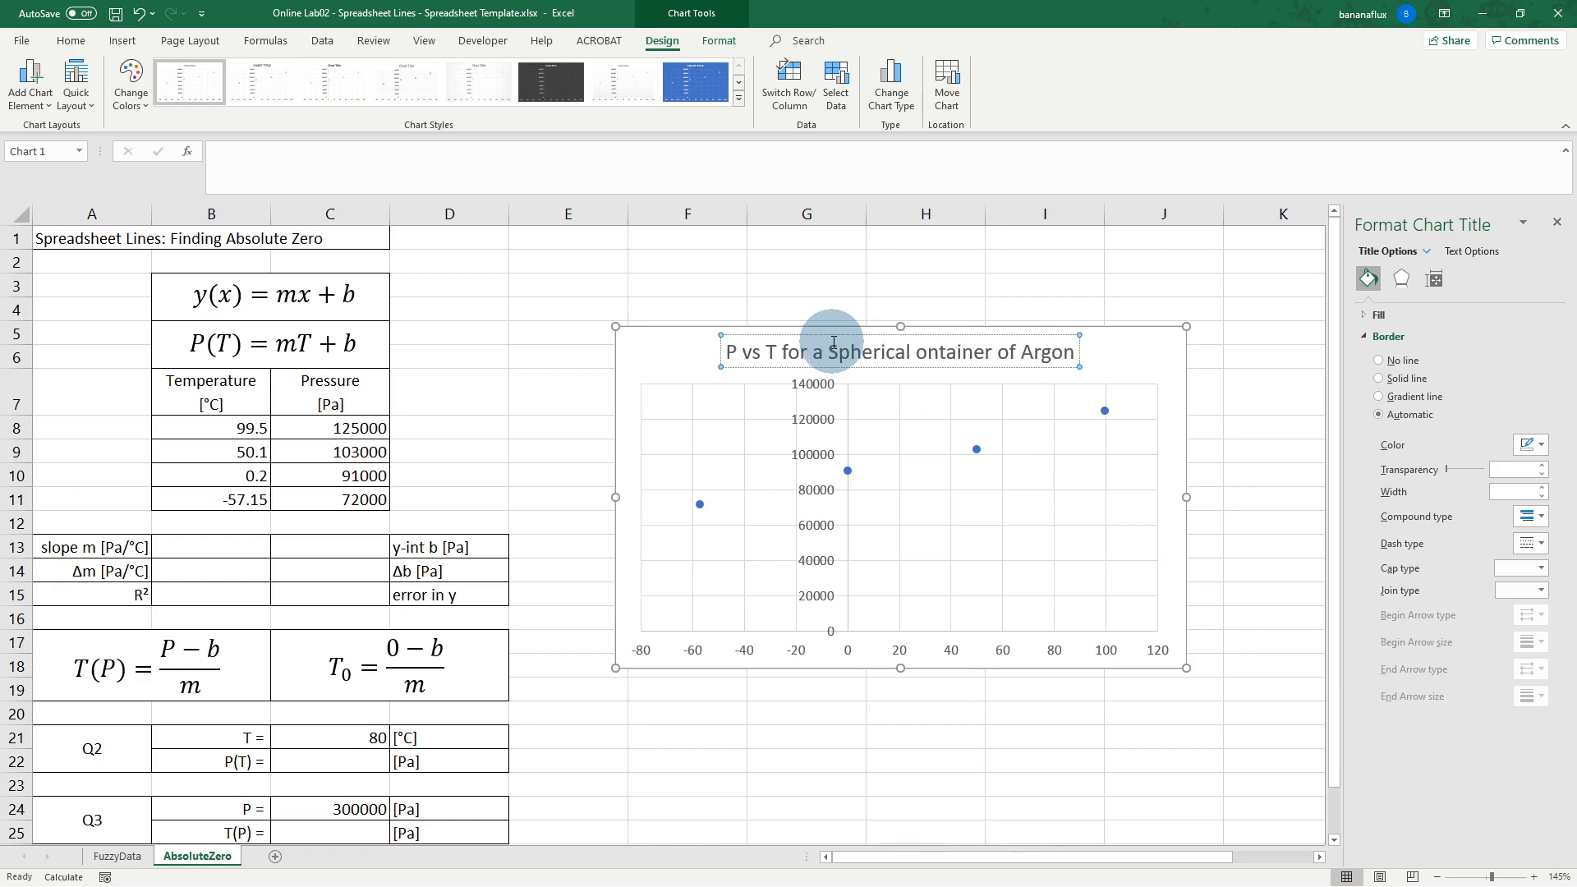
text(C)
click(1111, 363)
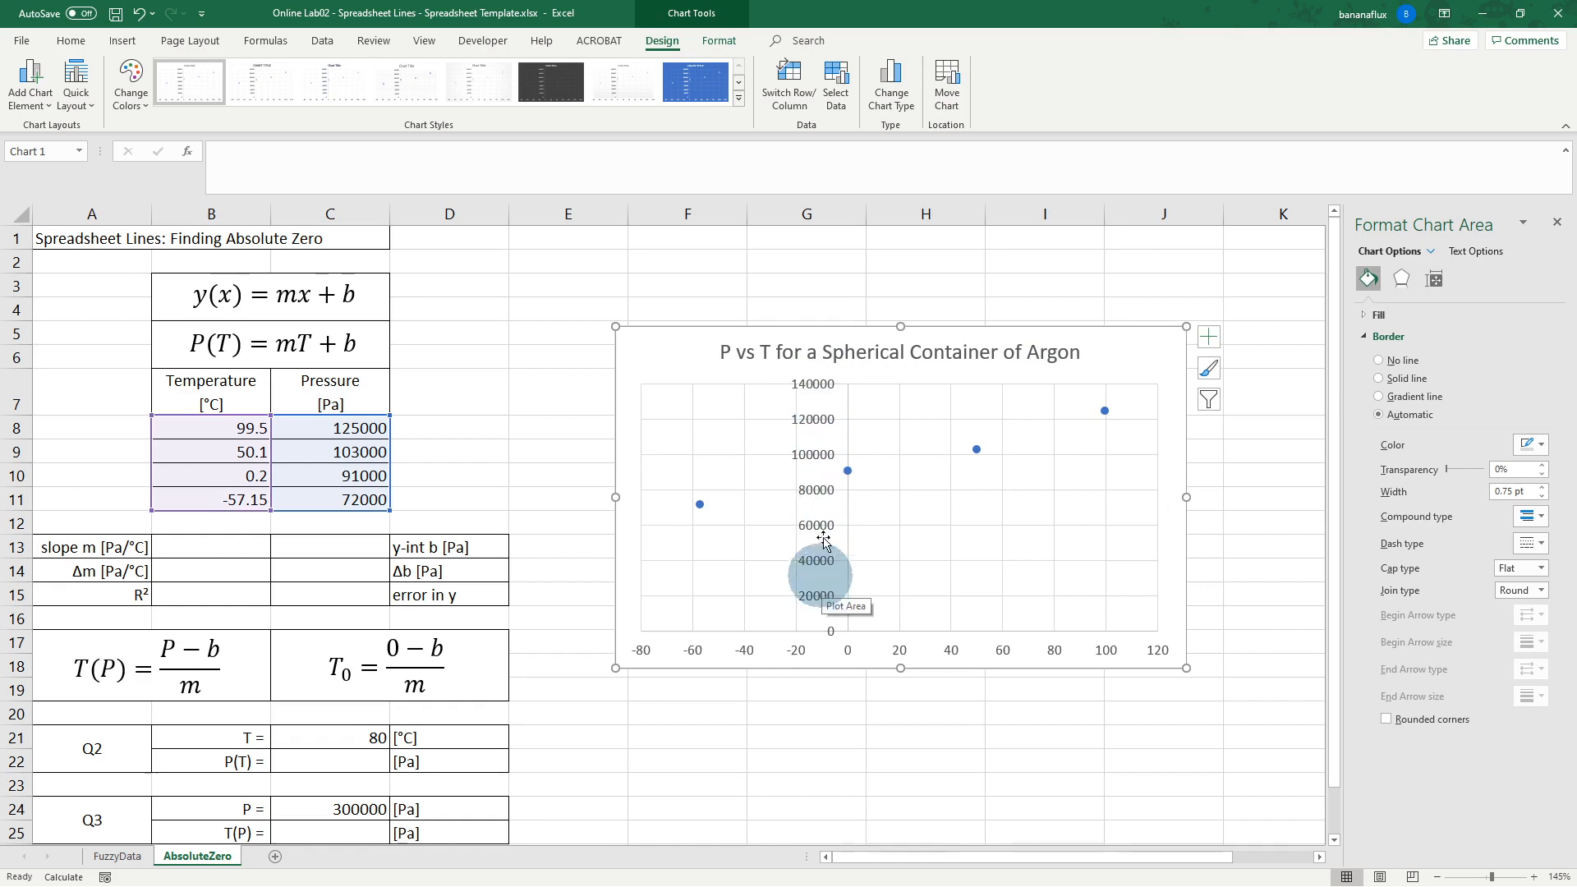
Step: Set the vertical axis label position to Low so the pressure numbers sit at the chart's left edge
click(826, 456)
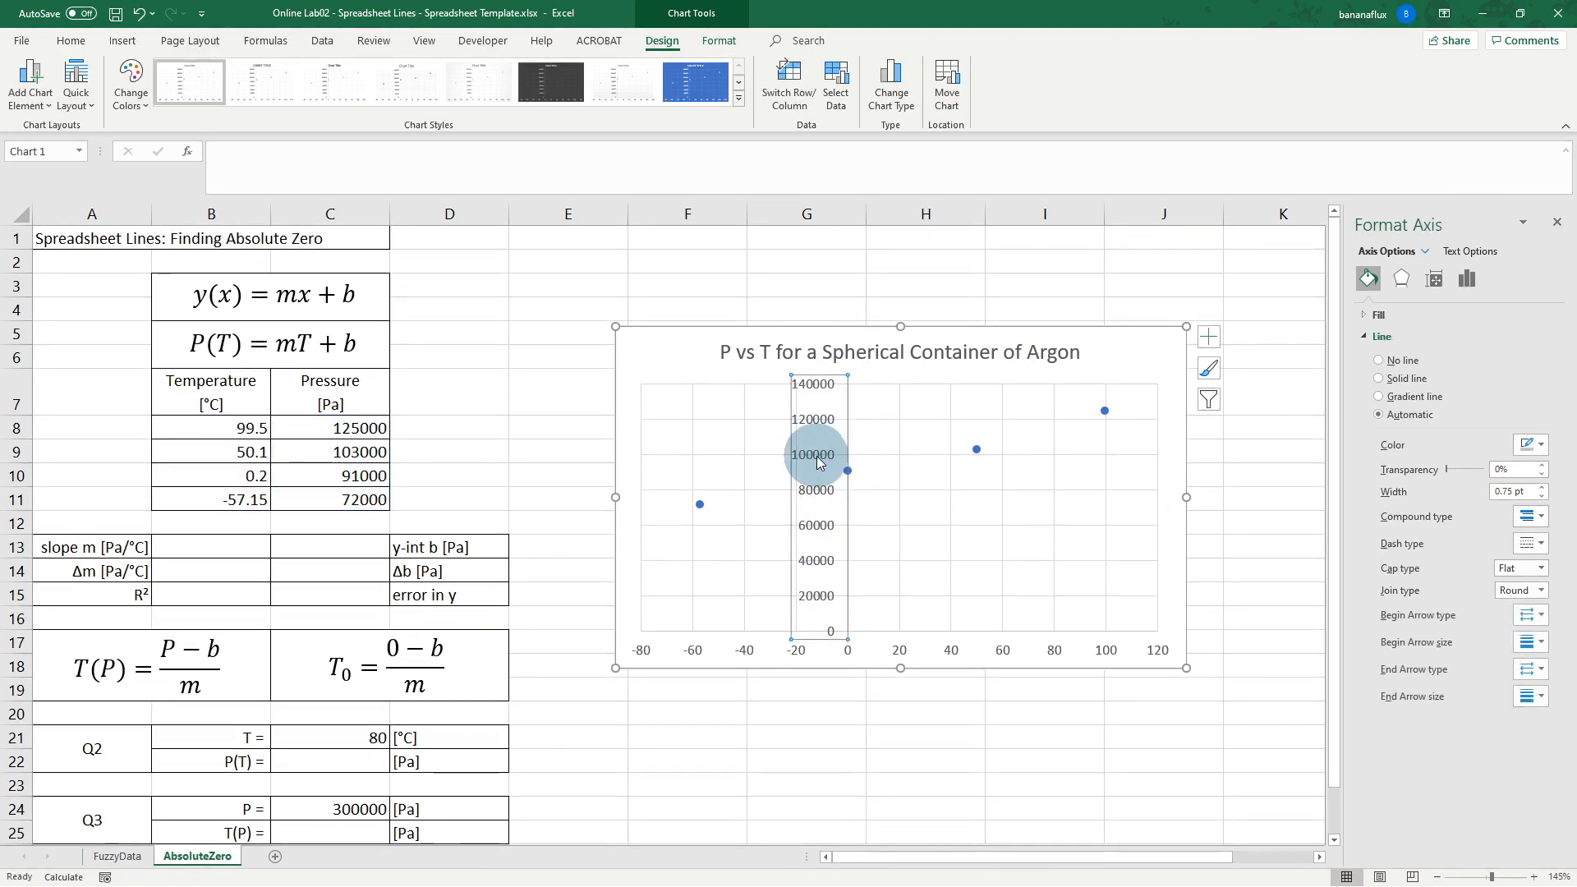
right_click(818, 461)
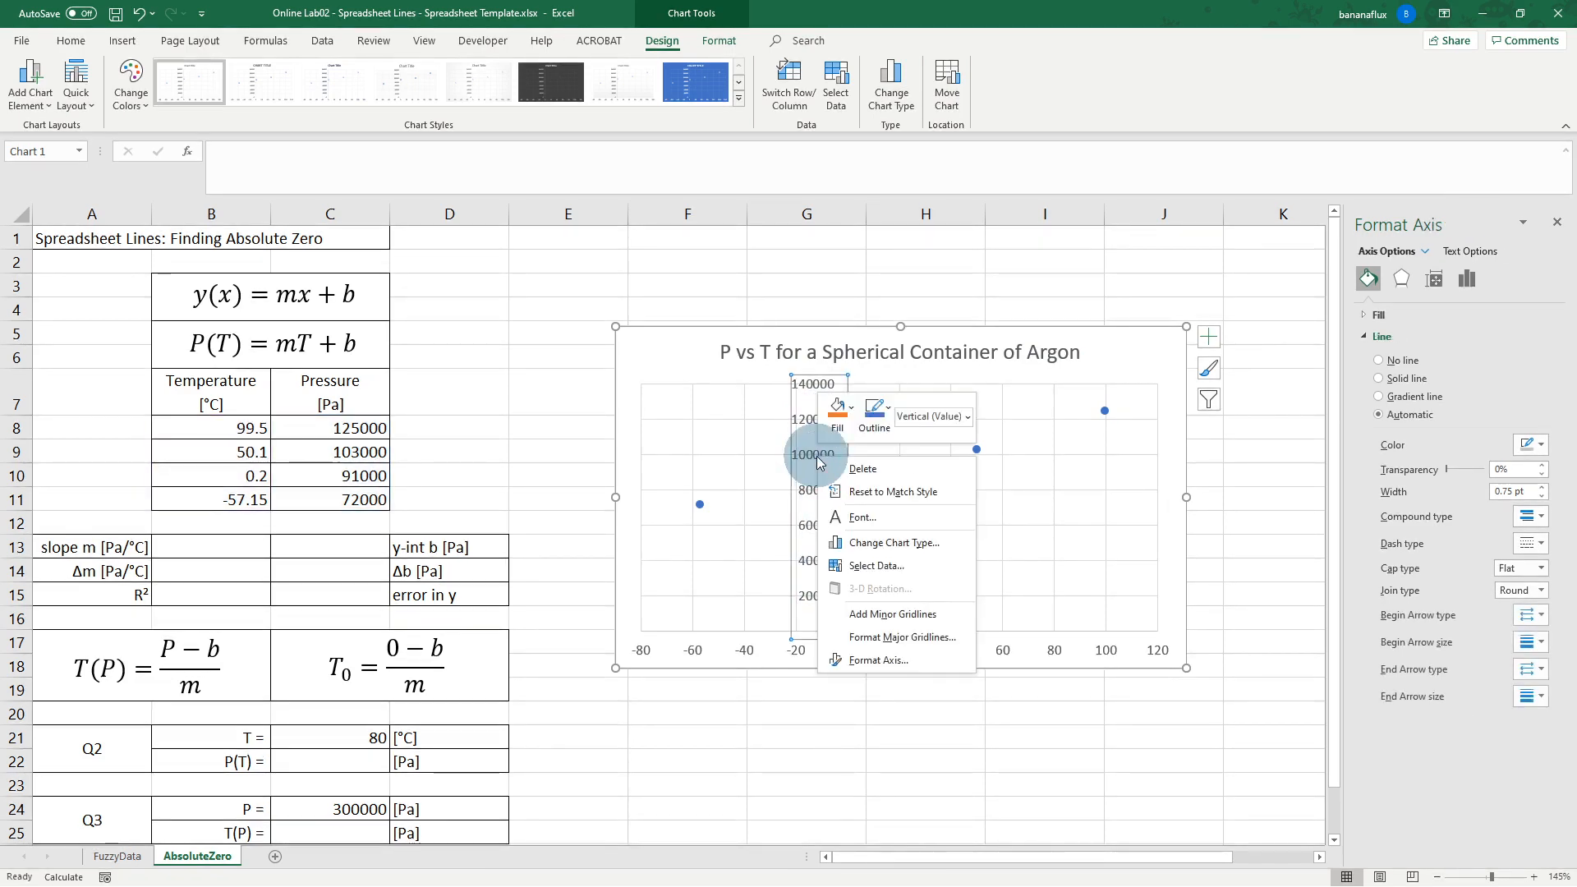
click(879, 659)
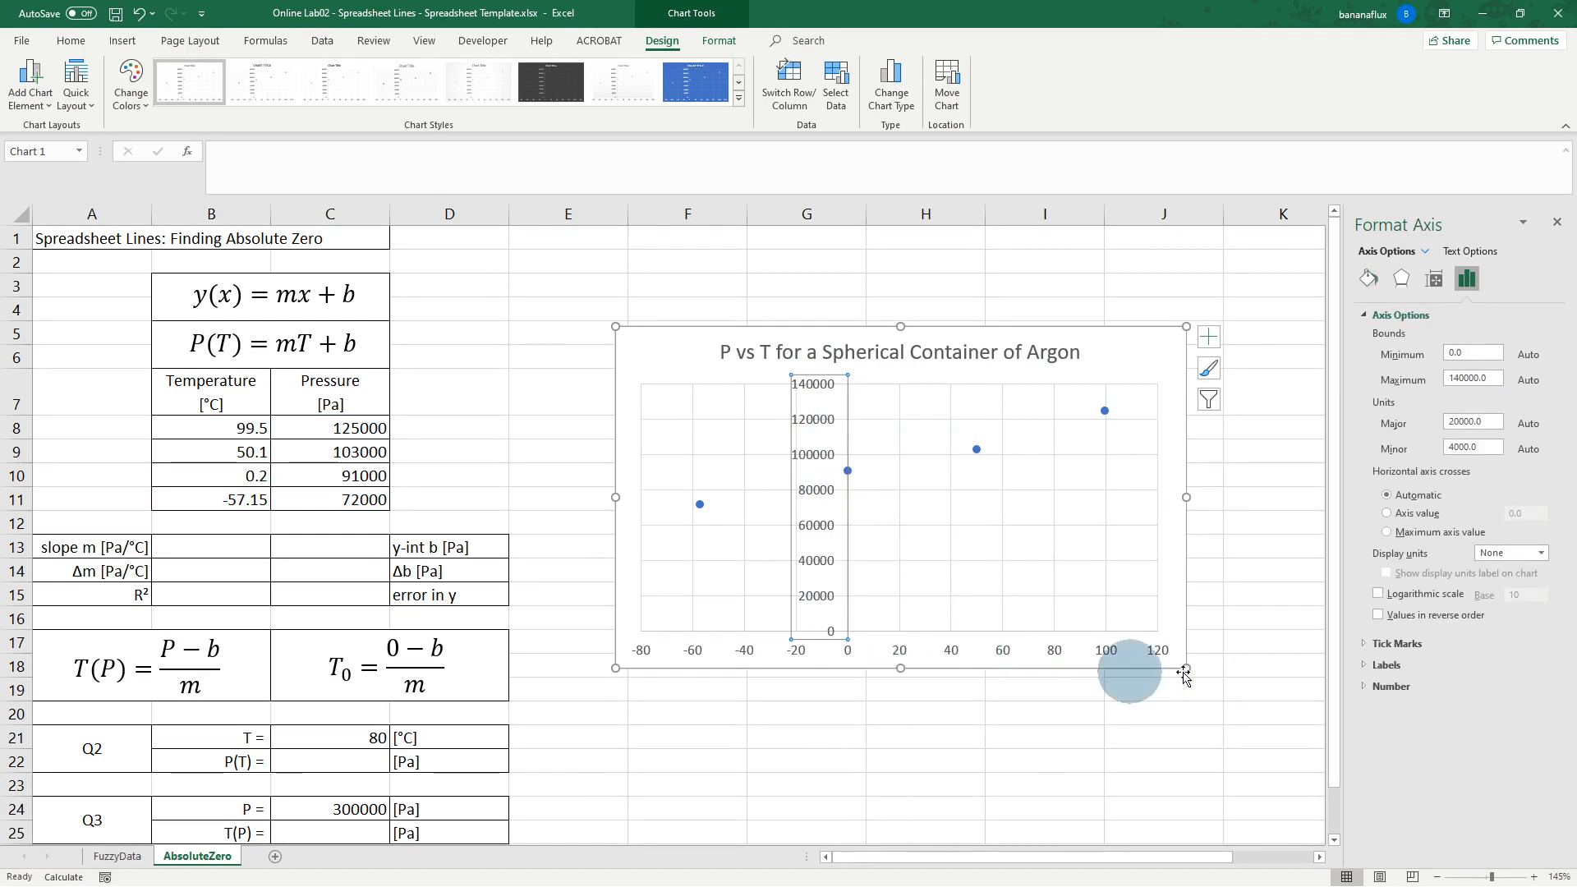
click(1380, 665)
click(1516, 684)
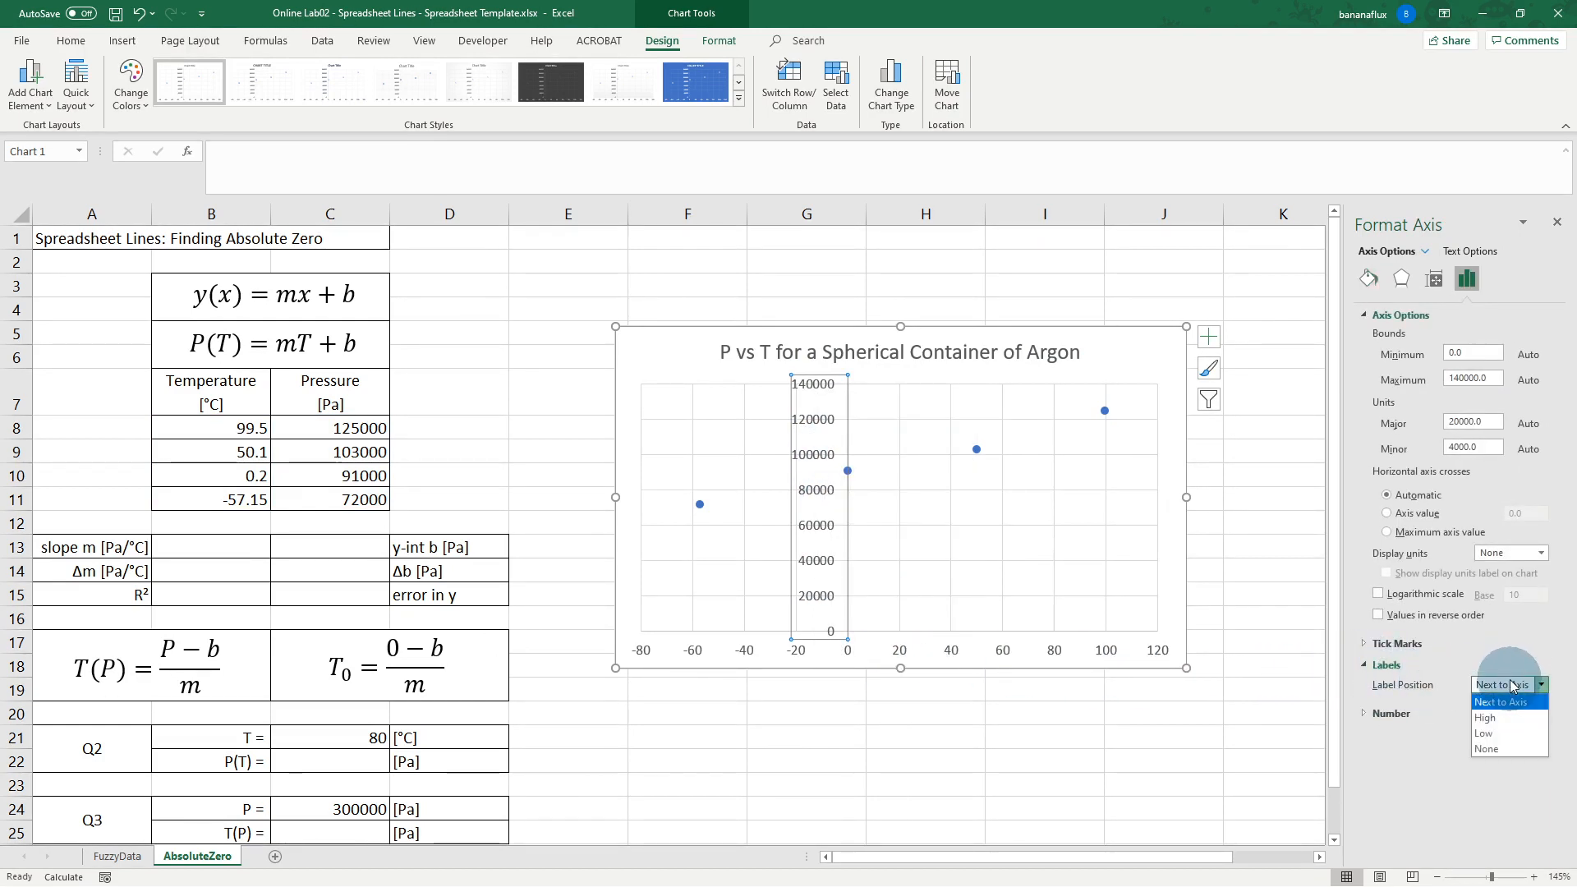
click(1492, 736)
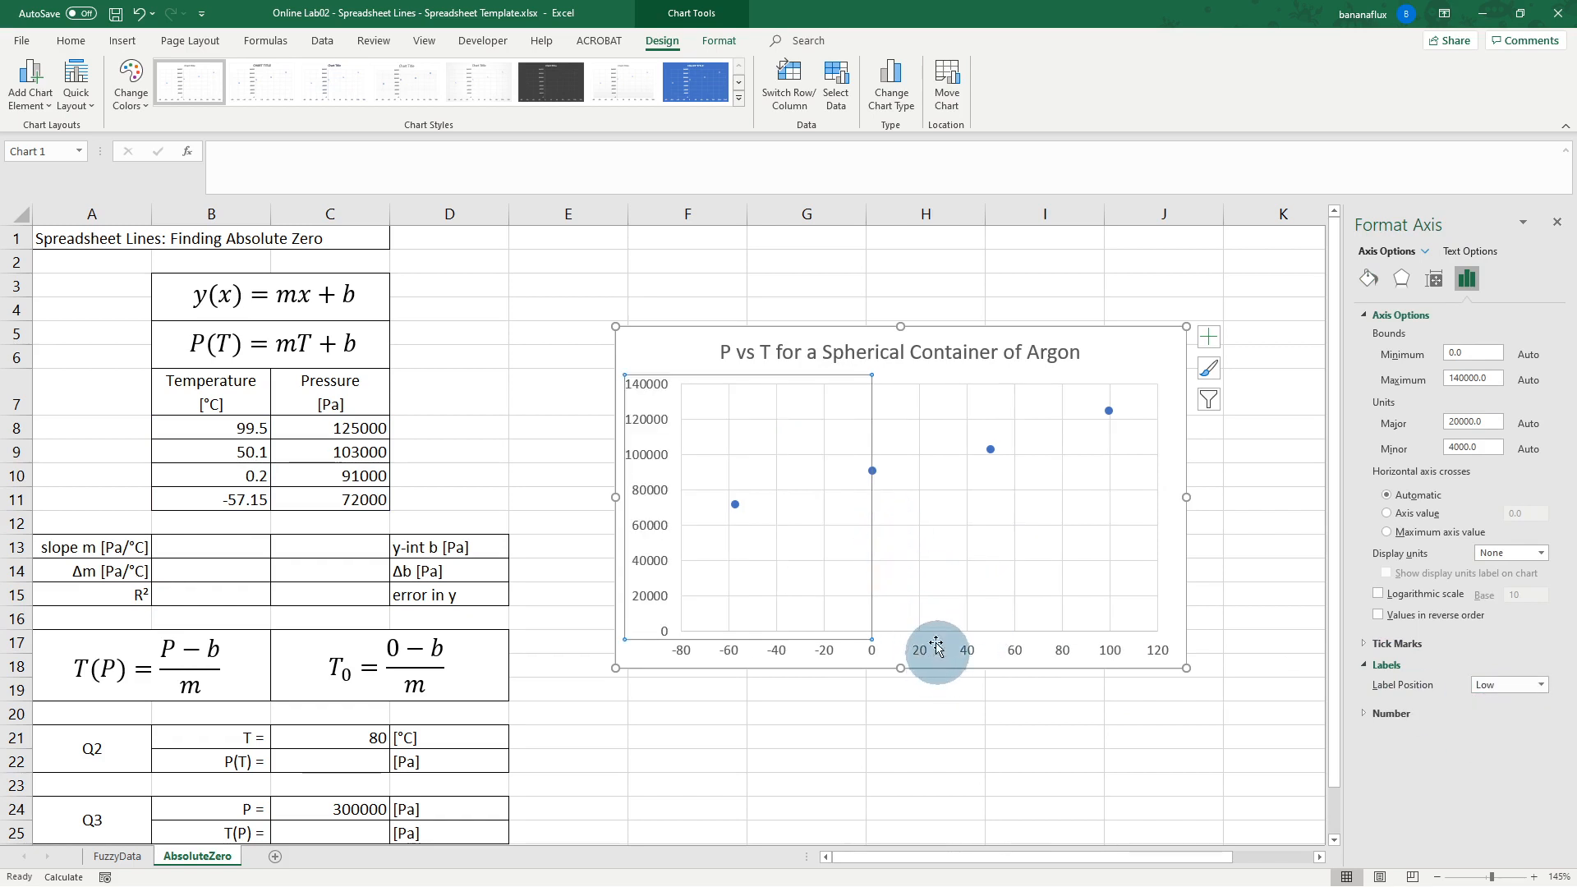
click(668, 360)
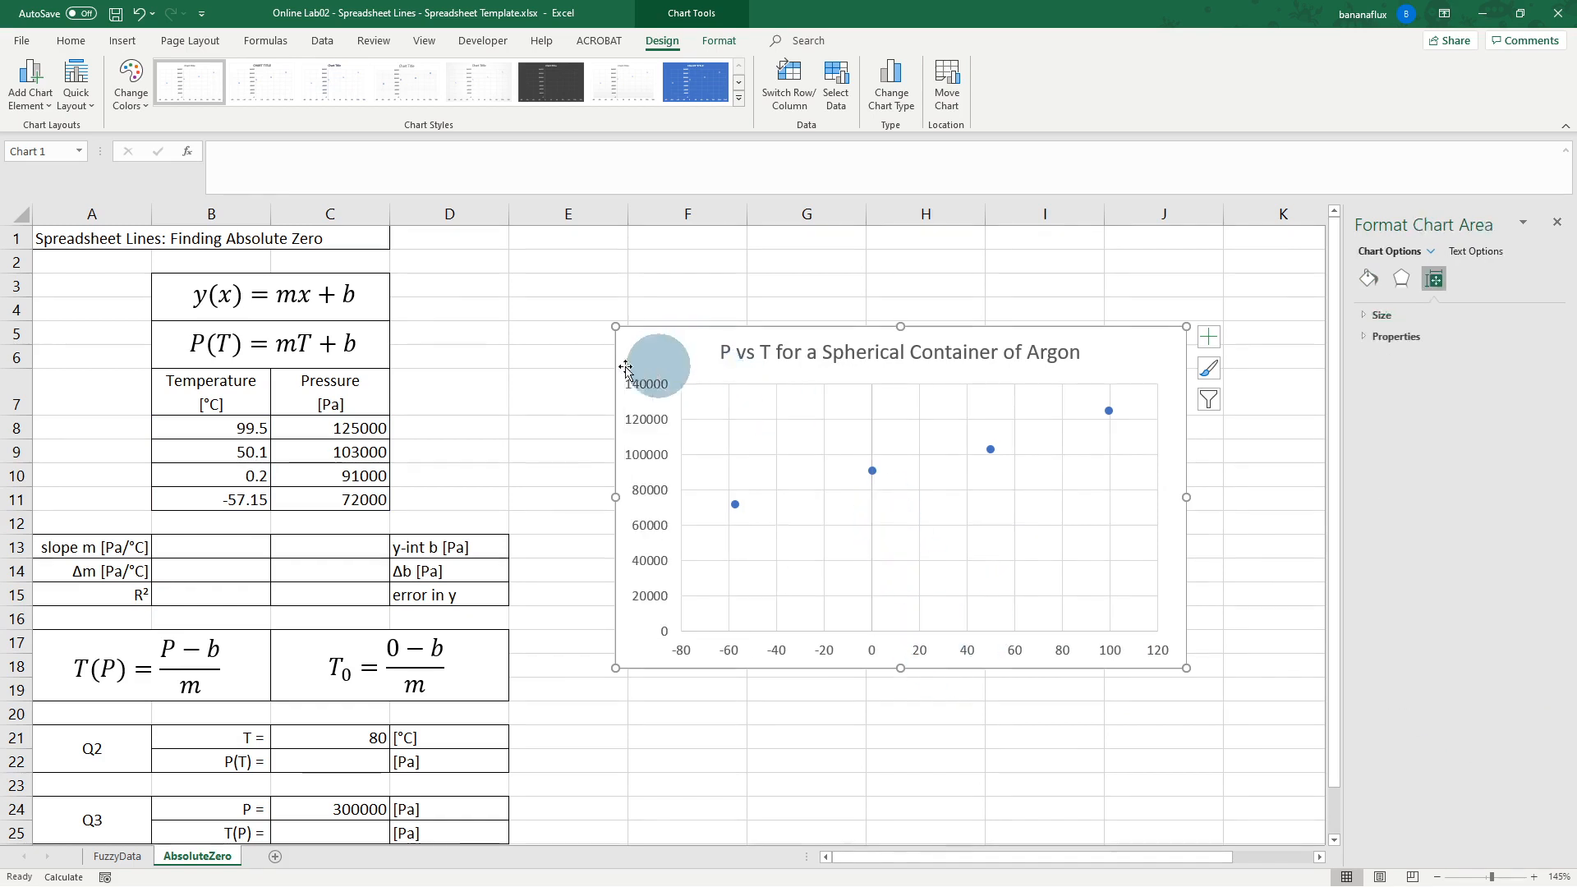
Step: Add a primary horizontal axis title reading 'Temperature [°C]'
click(30, 83)
mouse_move(54, 151)
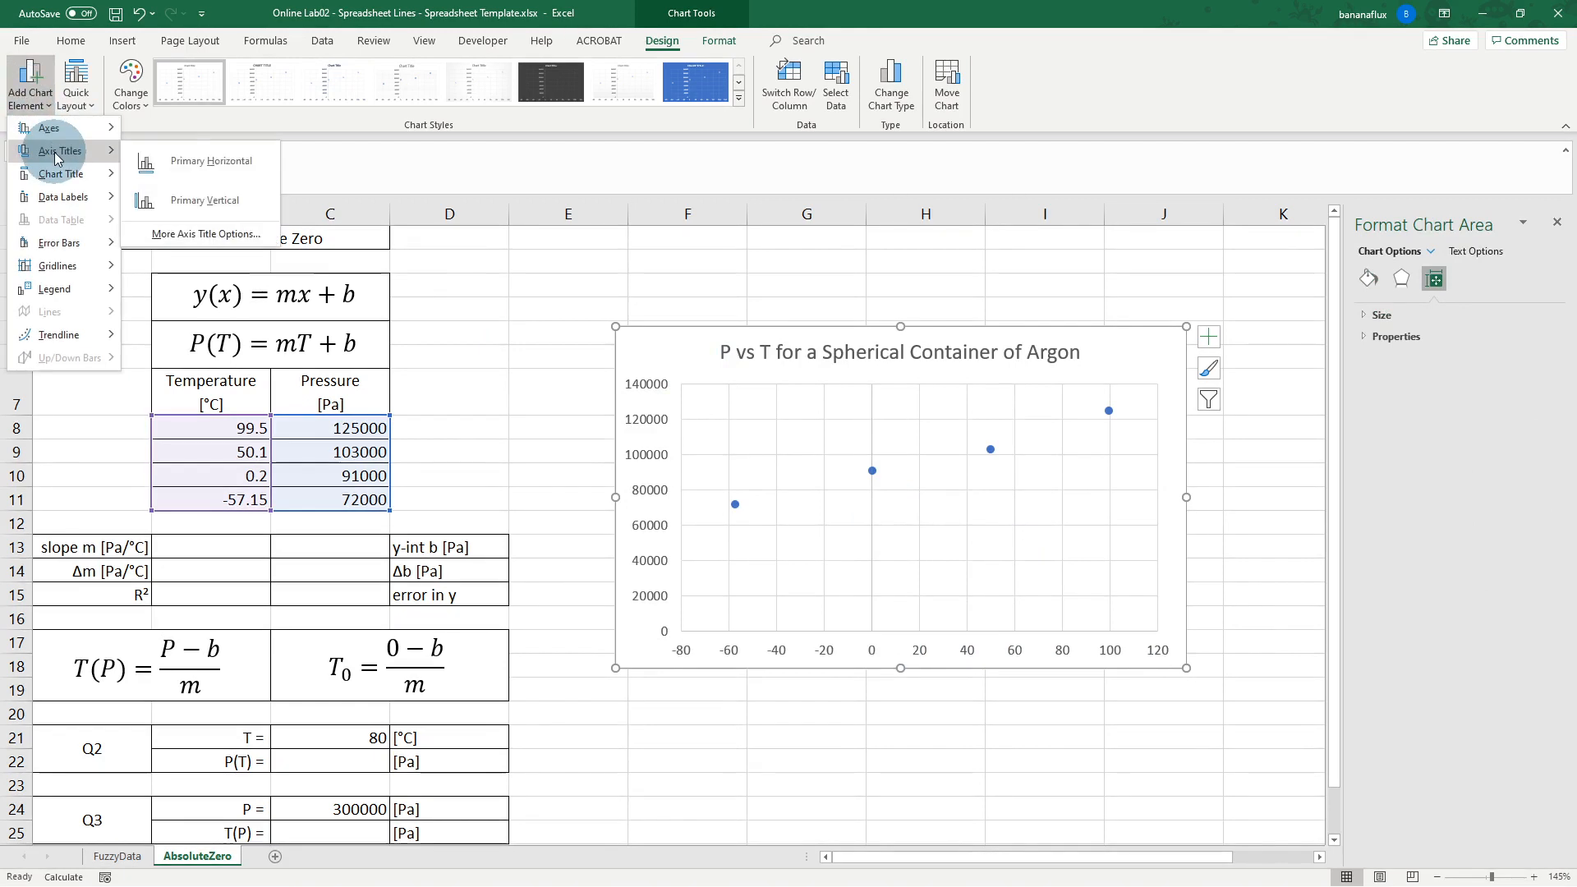
click(196, 161)
click(914, 635)
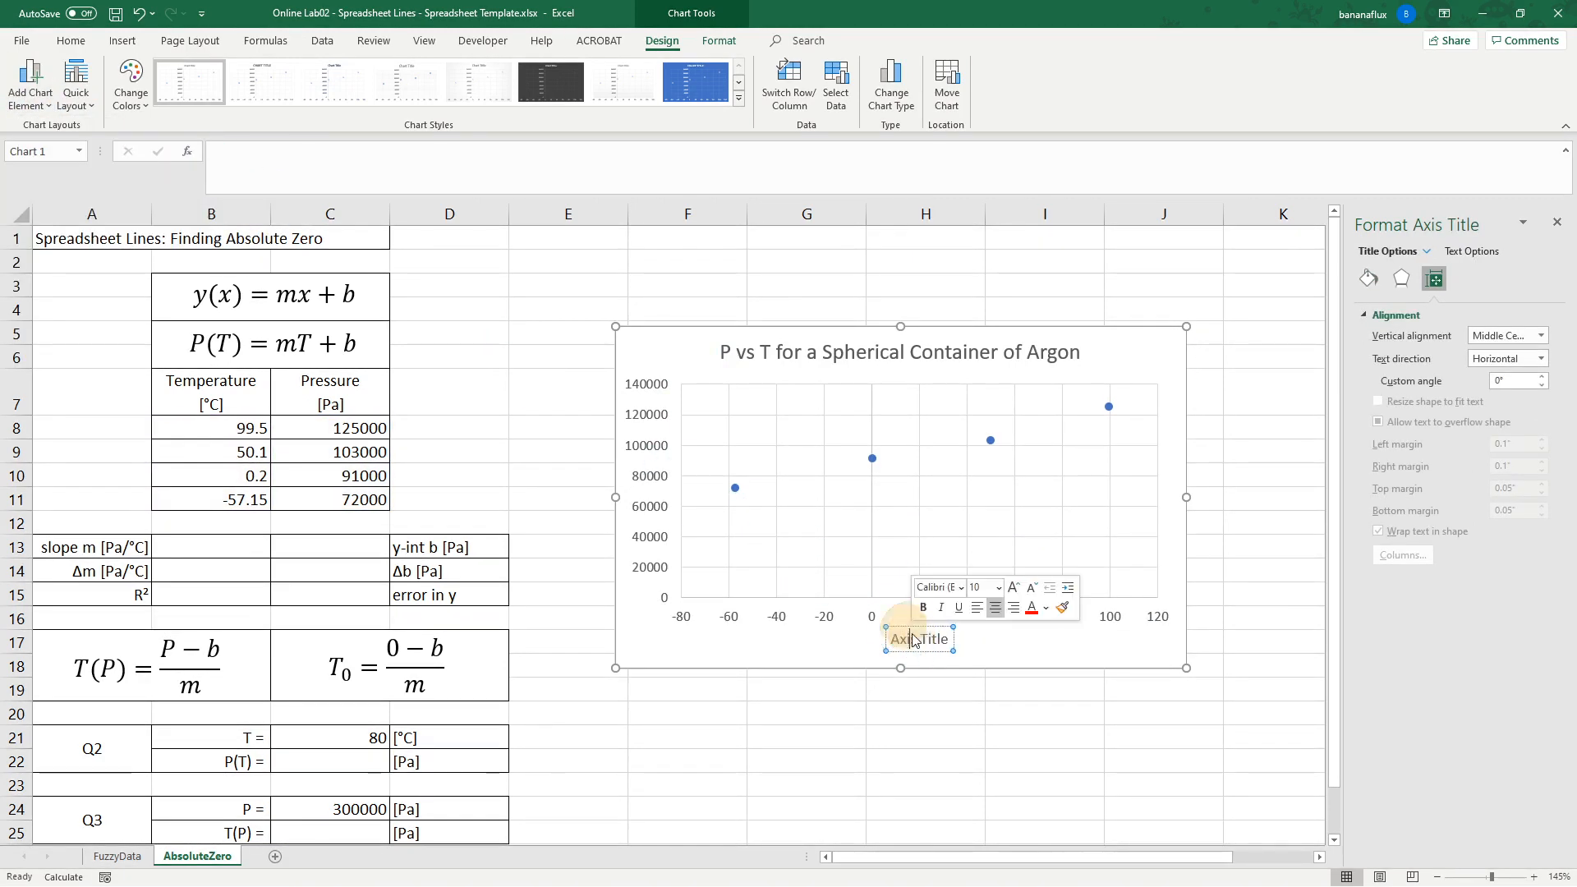
drag(949, 639, 896, 645)
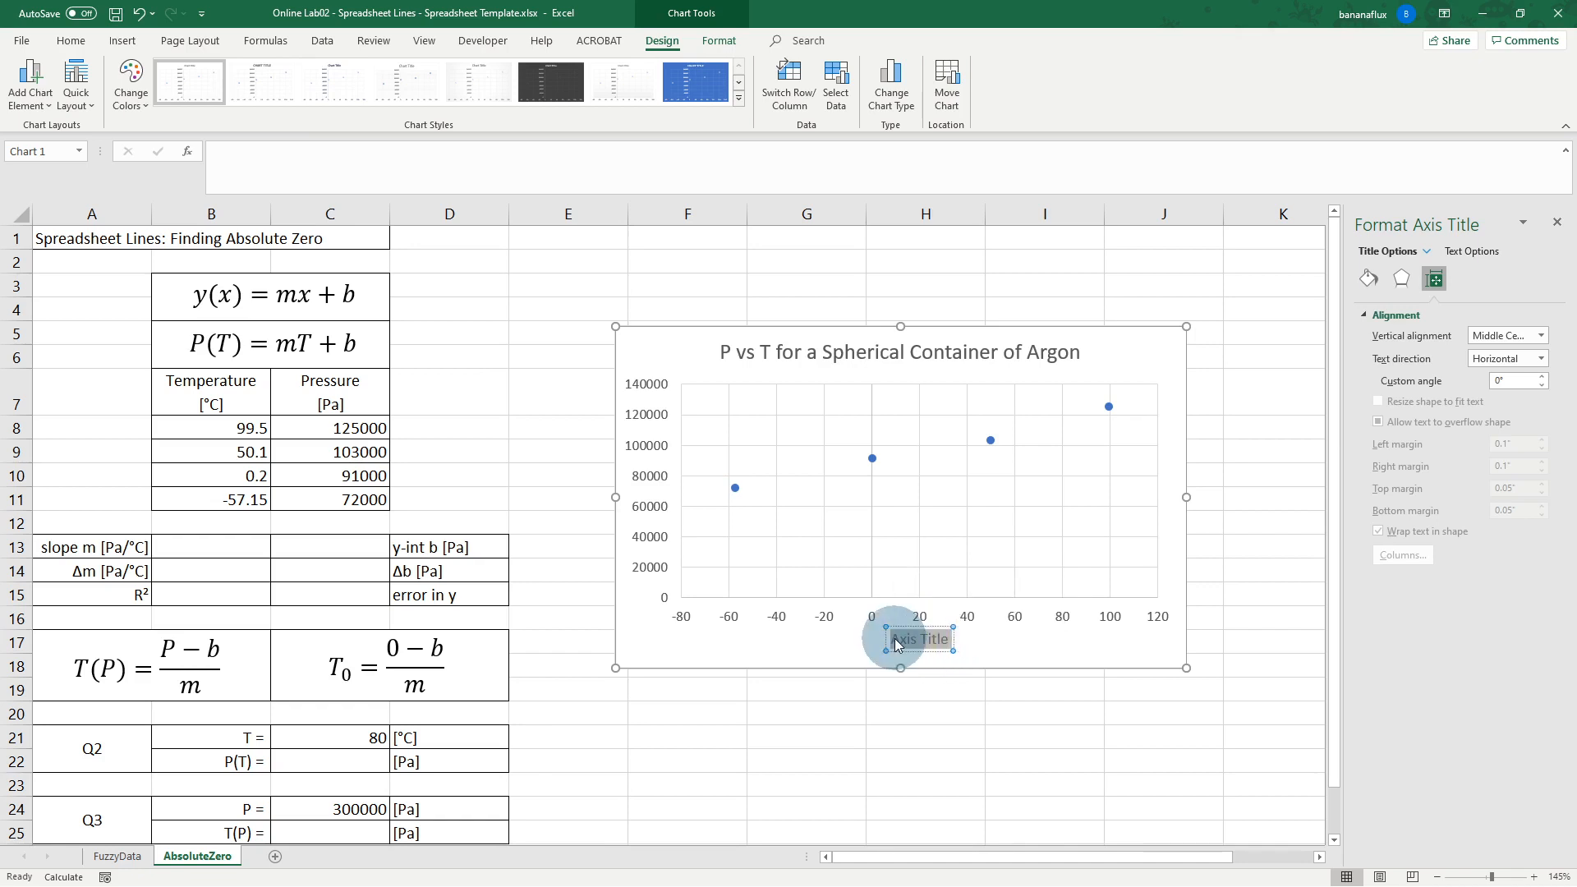
text(Te)
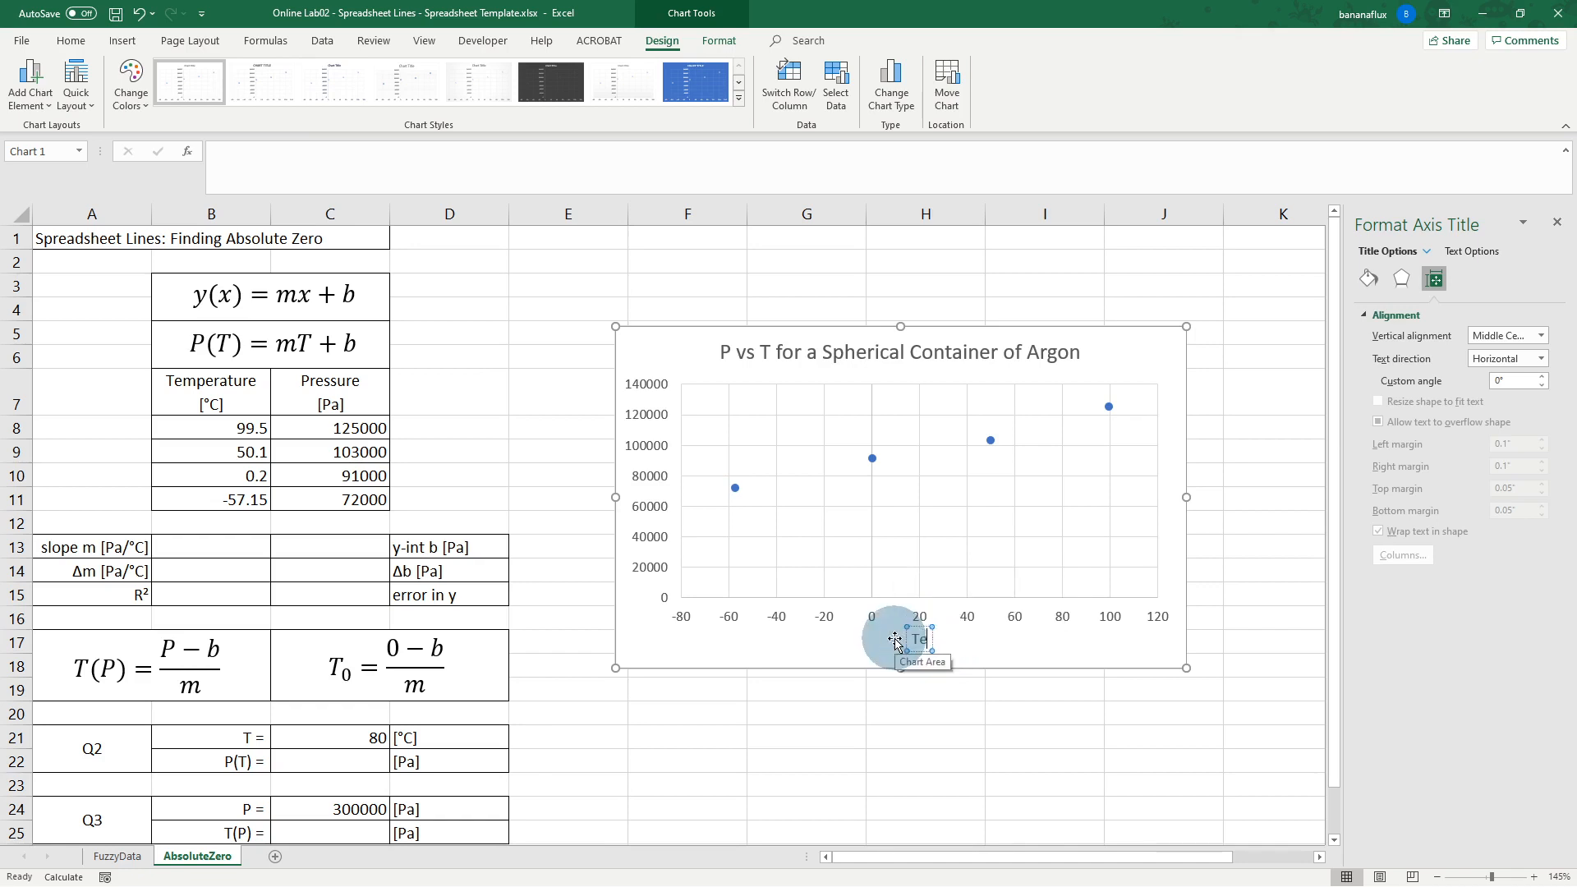
text(mperatu)
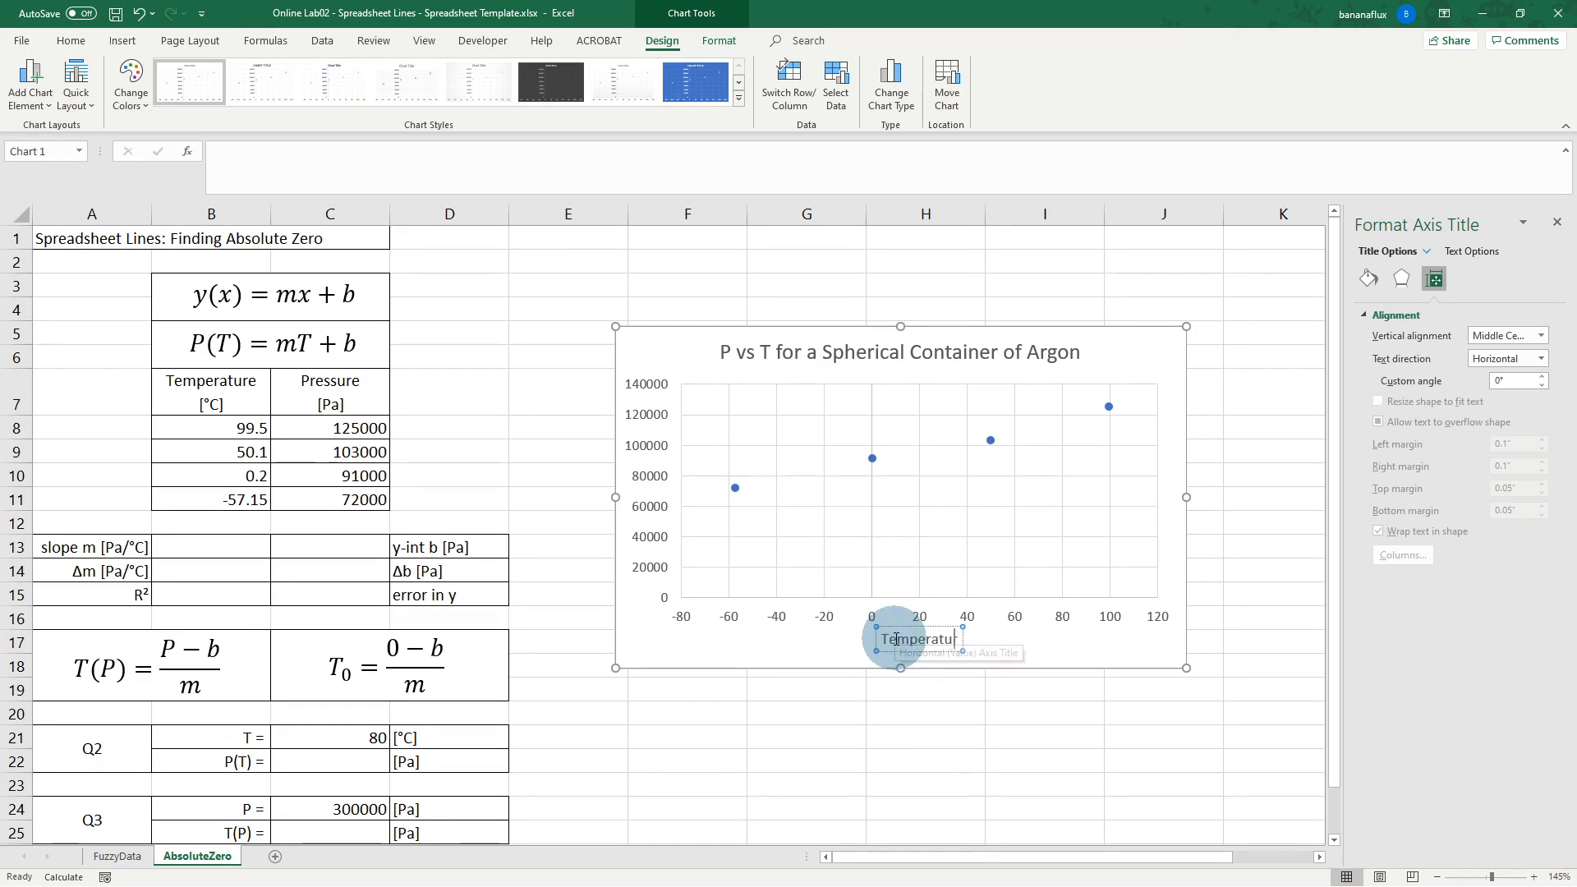
text(re [)
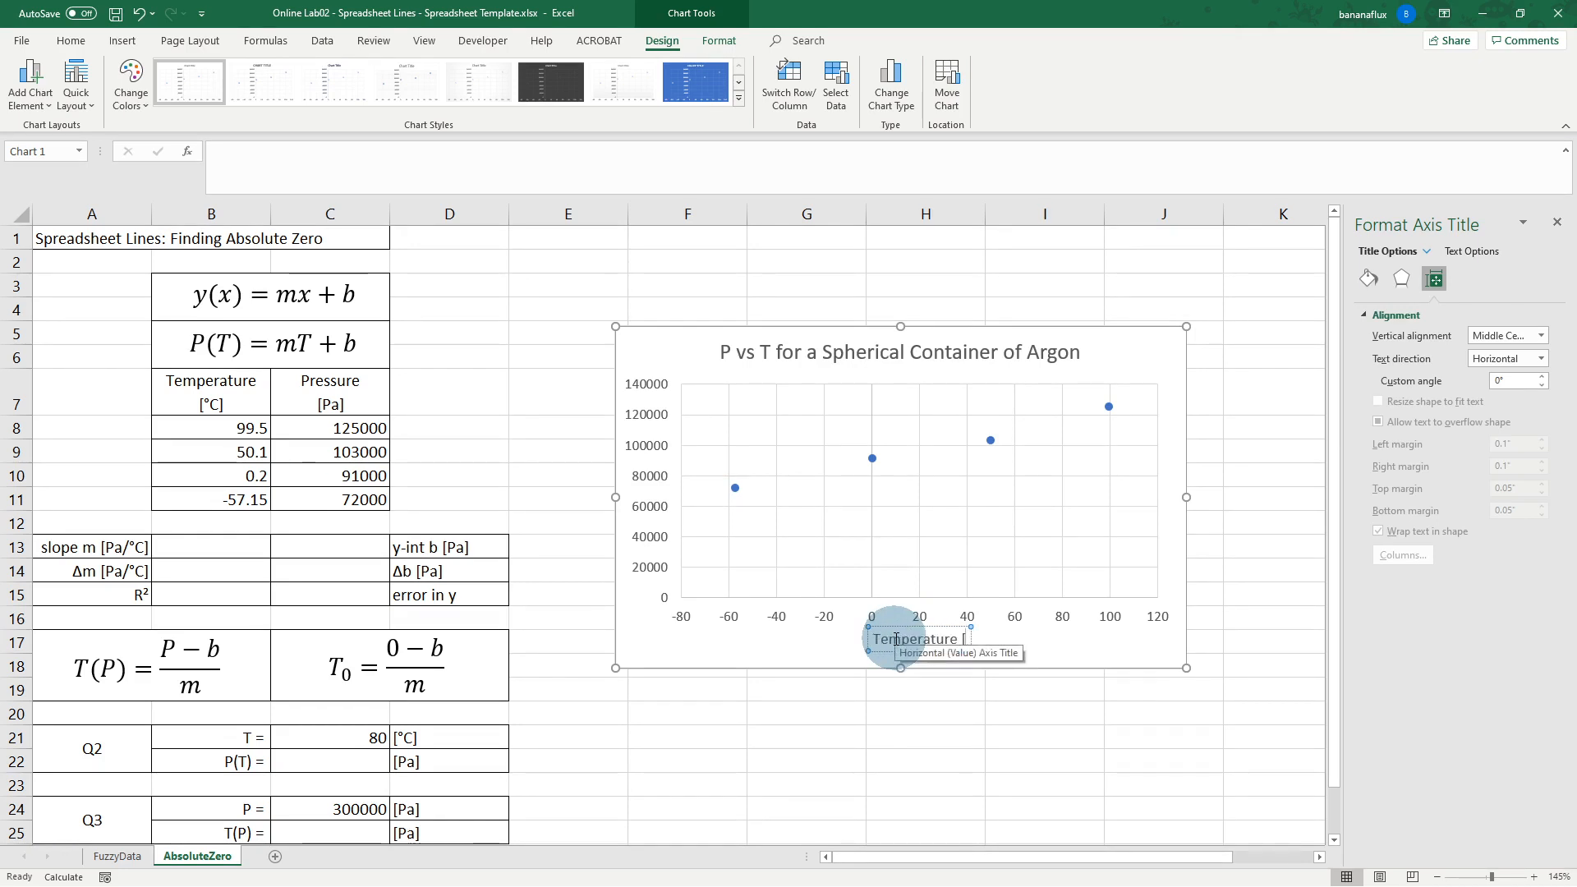
text(°)
key(BackSpace)
text(°C)
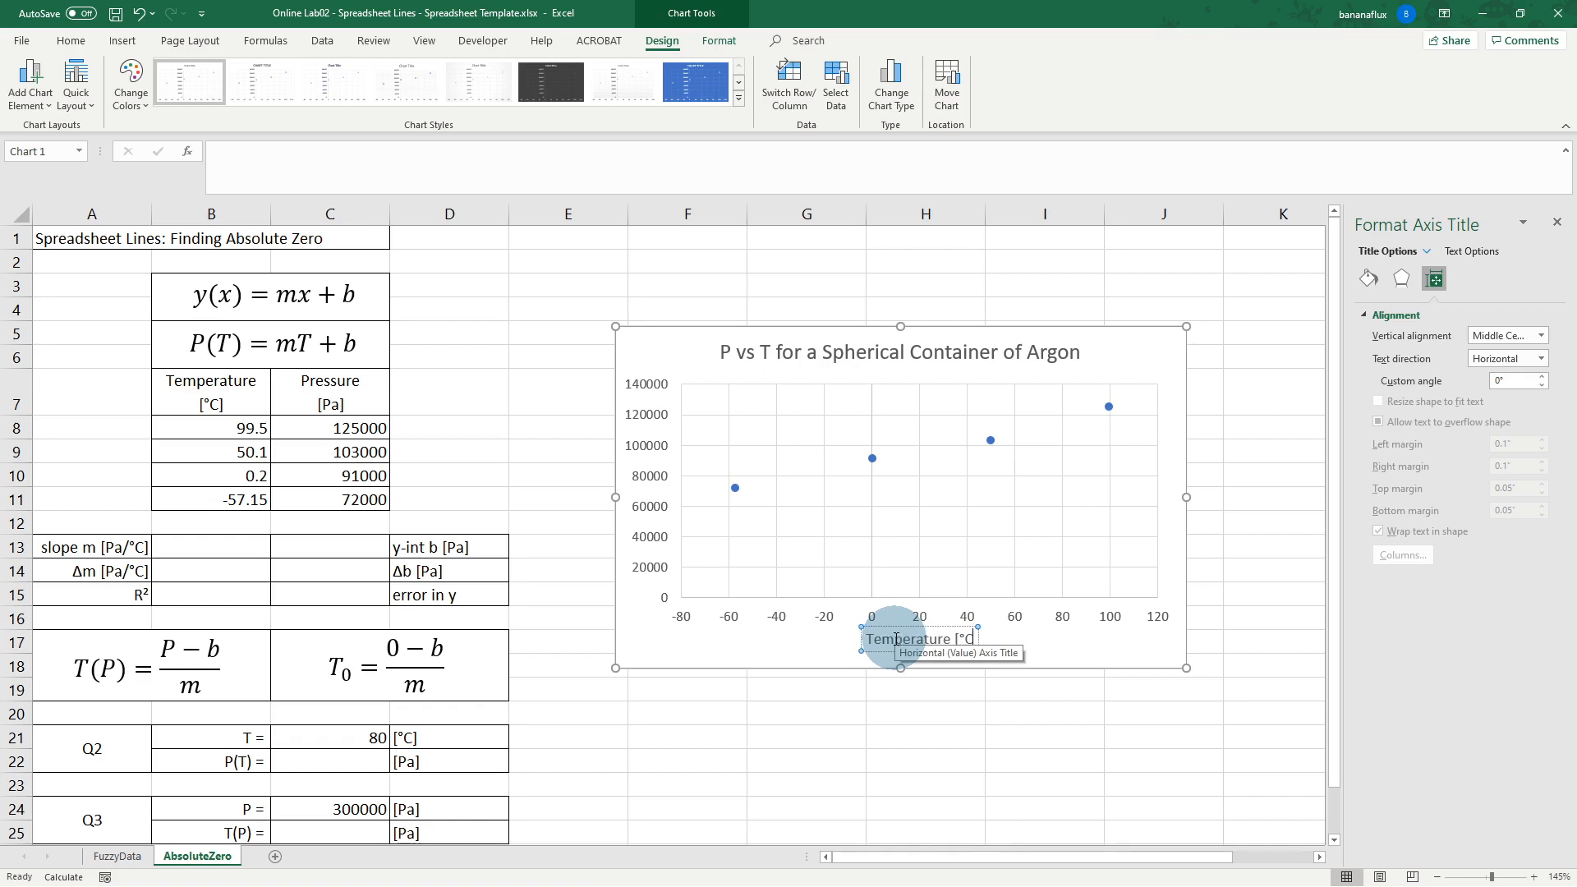
text(])
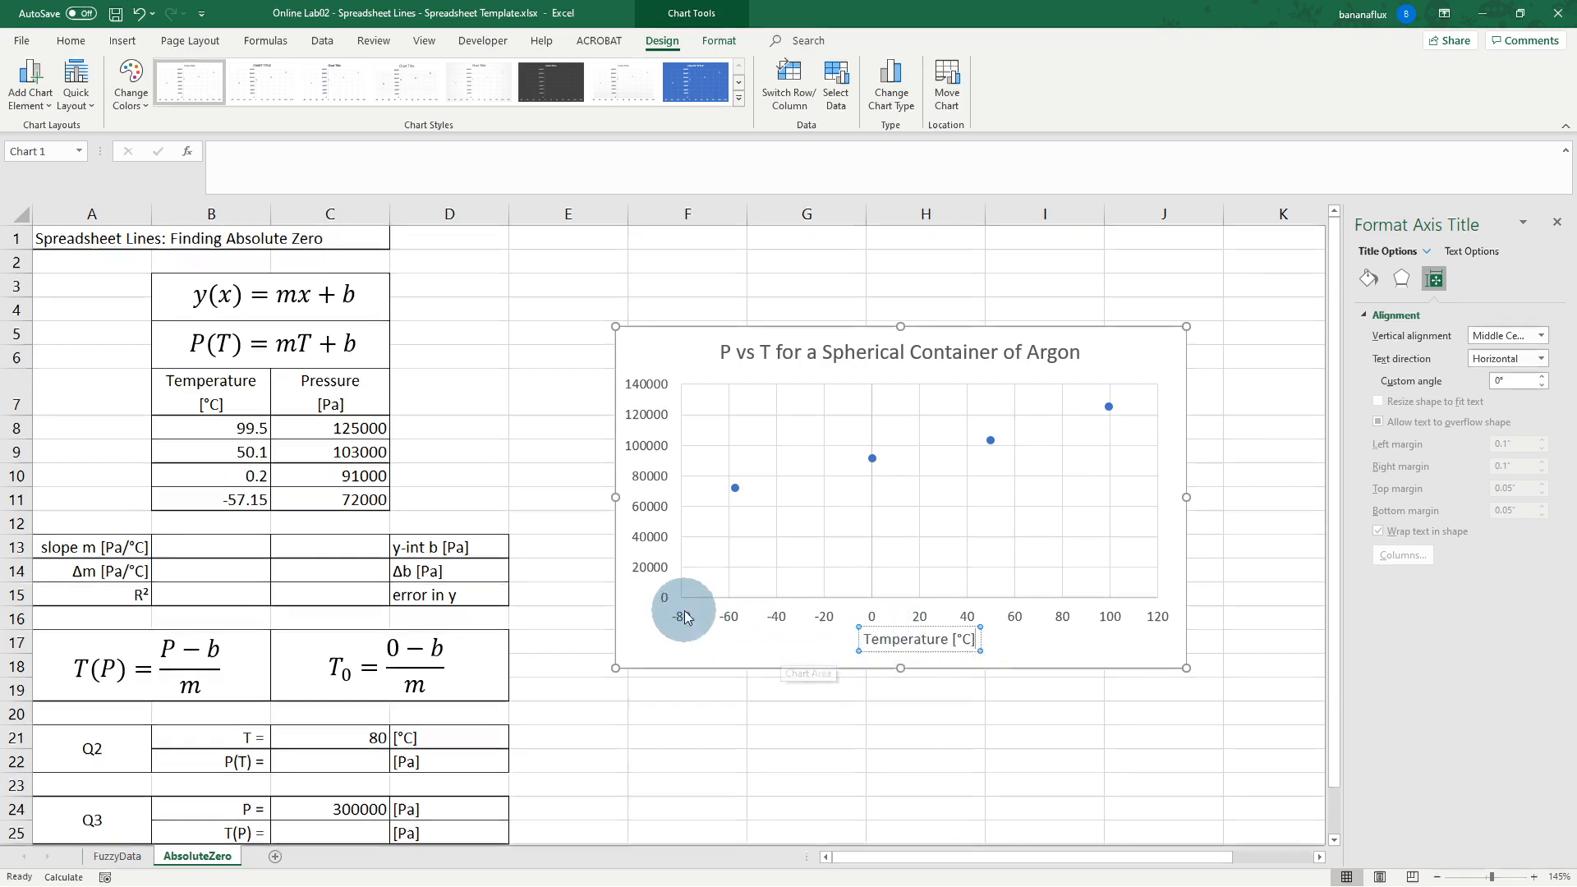
Step: Add a primary vertical axis title reading 'Pressure [Pa]'
click(31, 82)
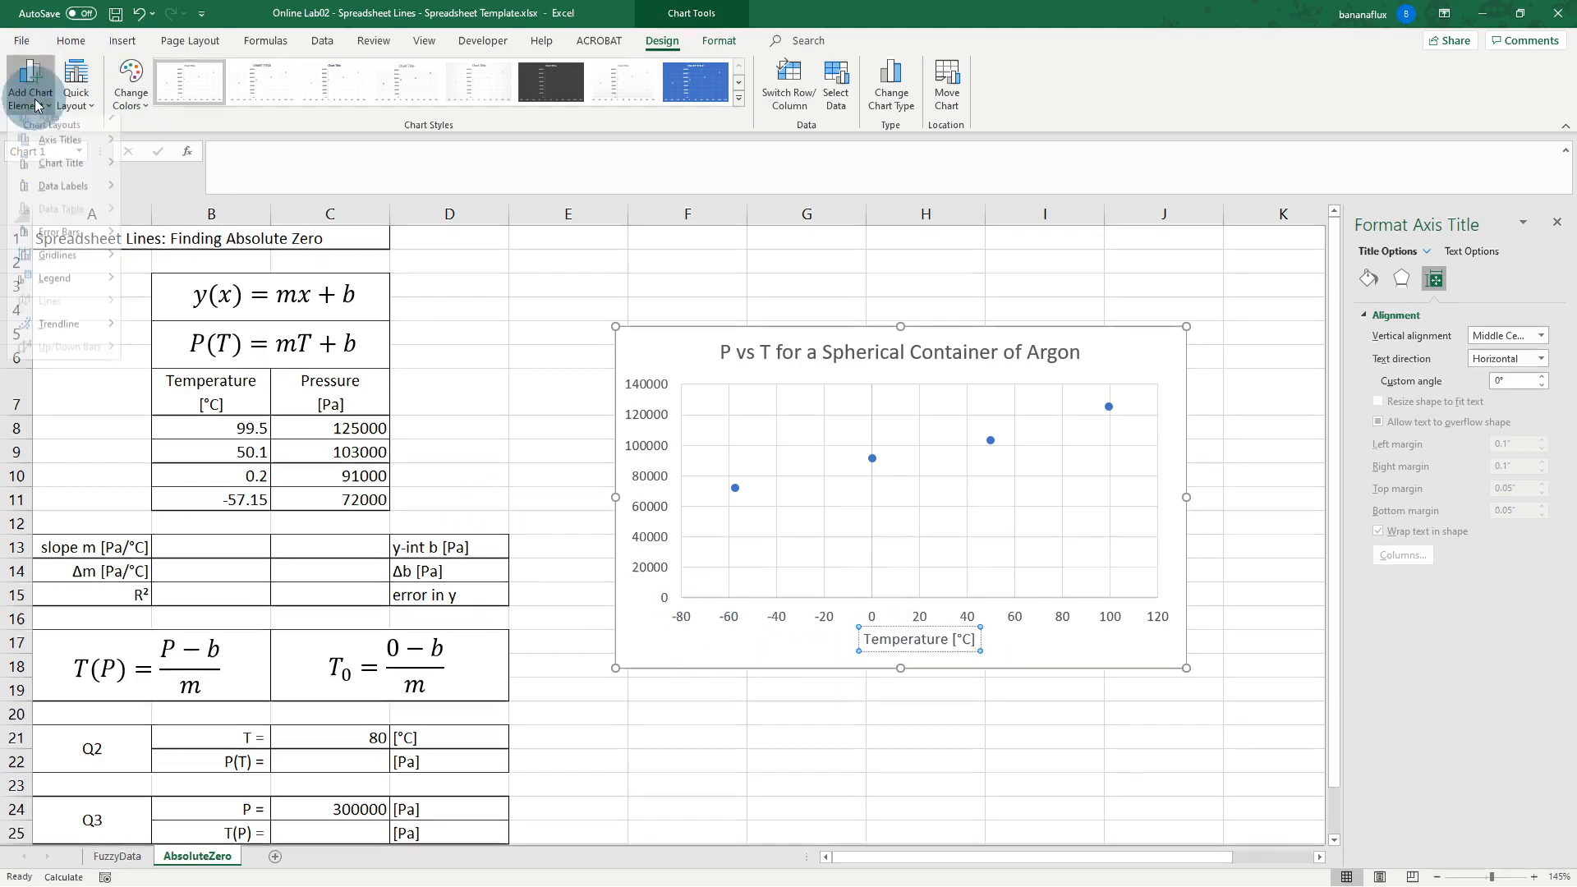
mouse_move(67, 155)
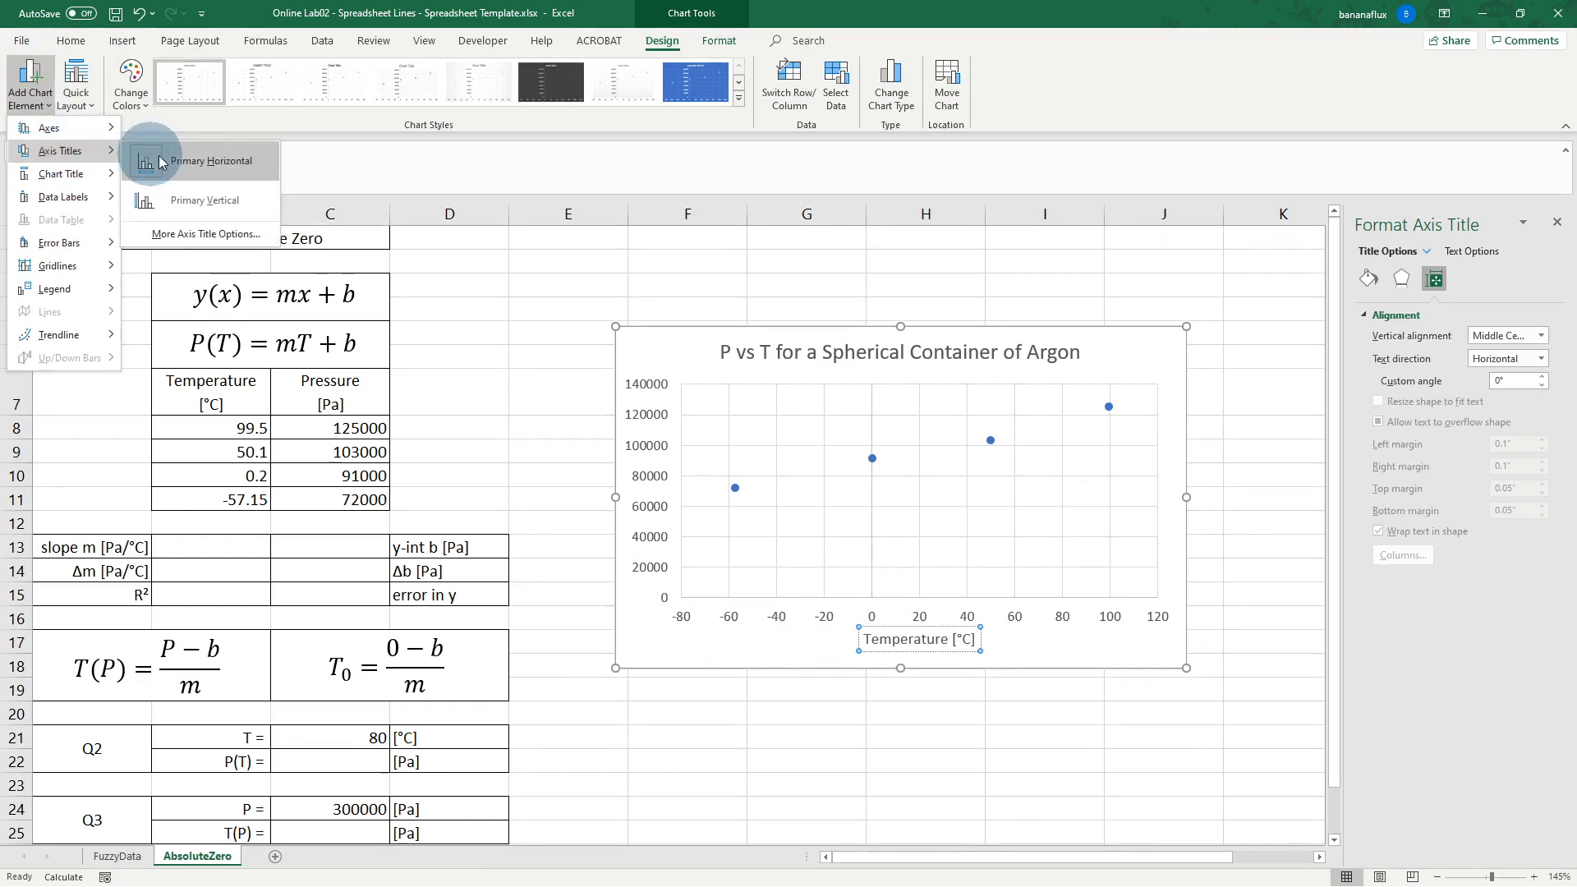
click(190, 202)
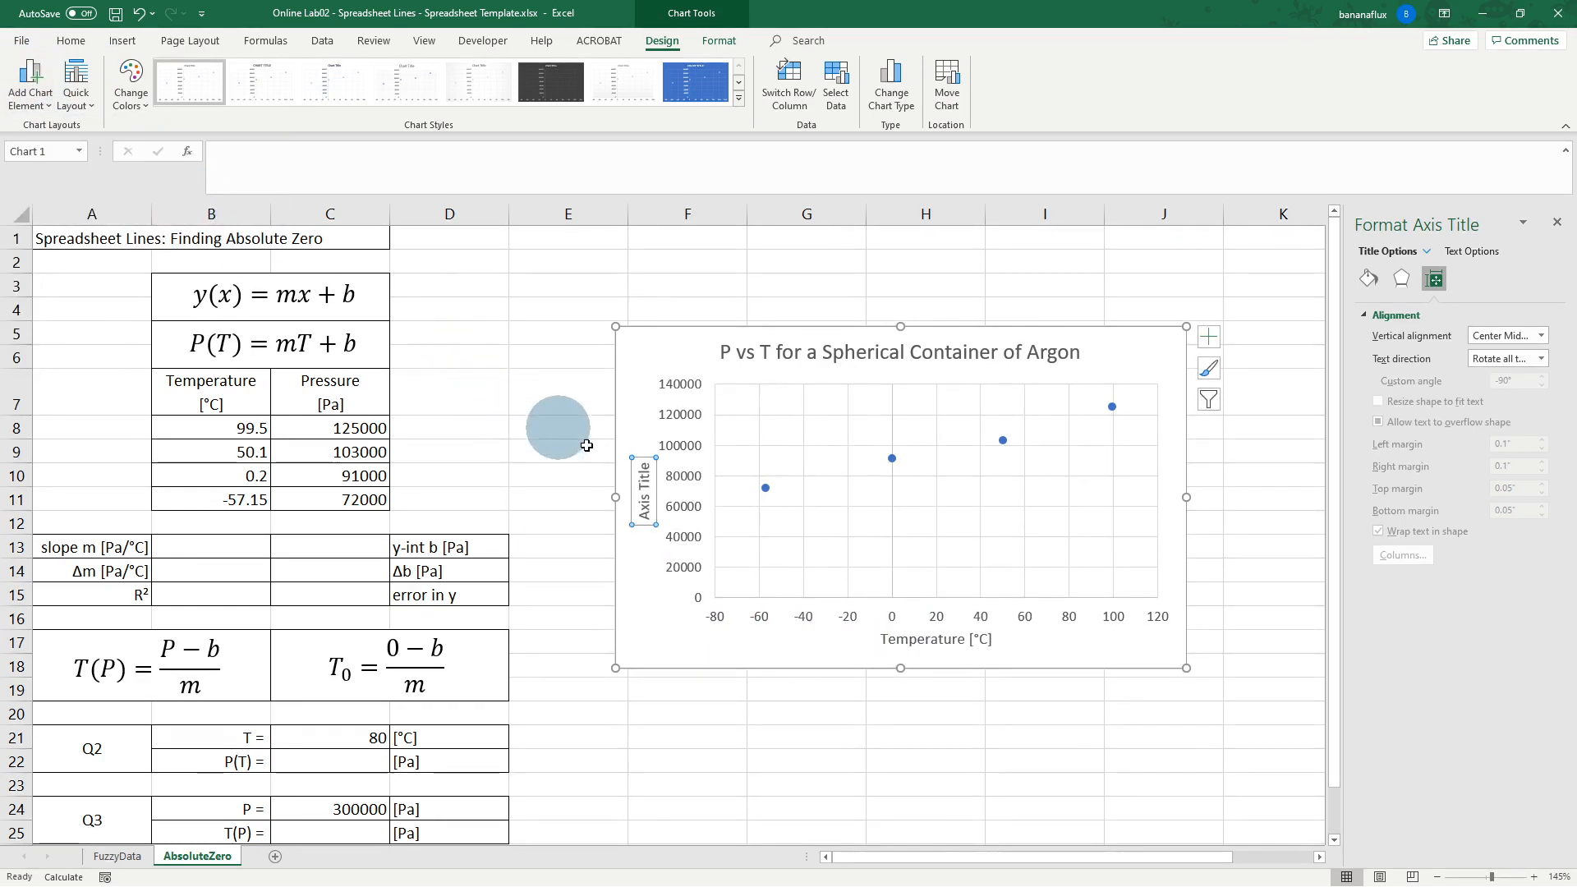
click(647, 493)
double_click(647, 494)
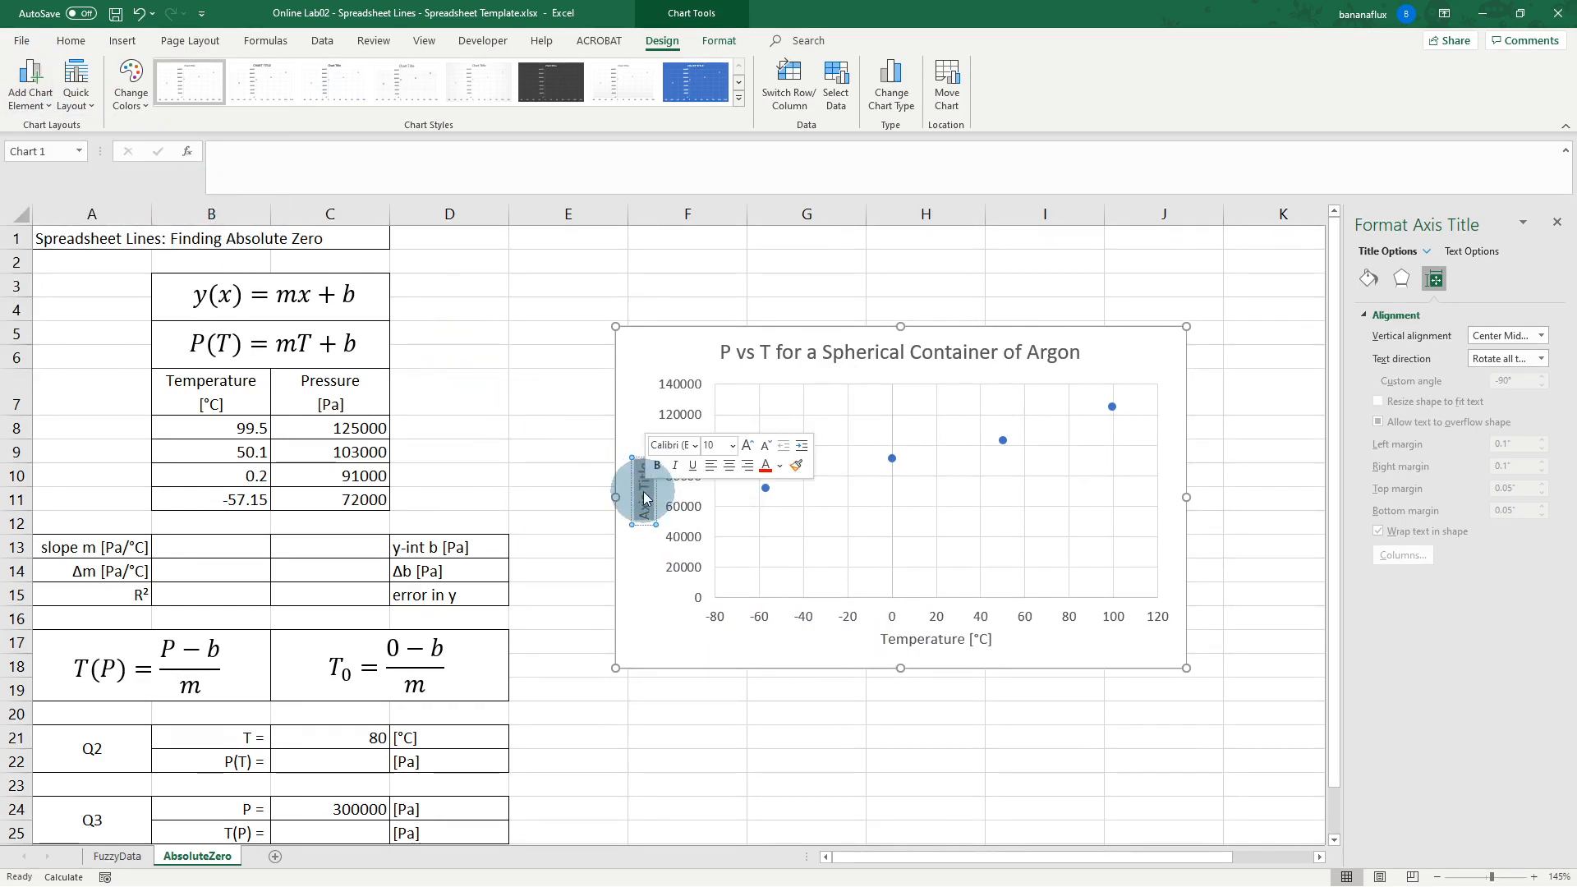
text(Pres)
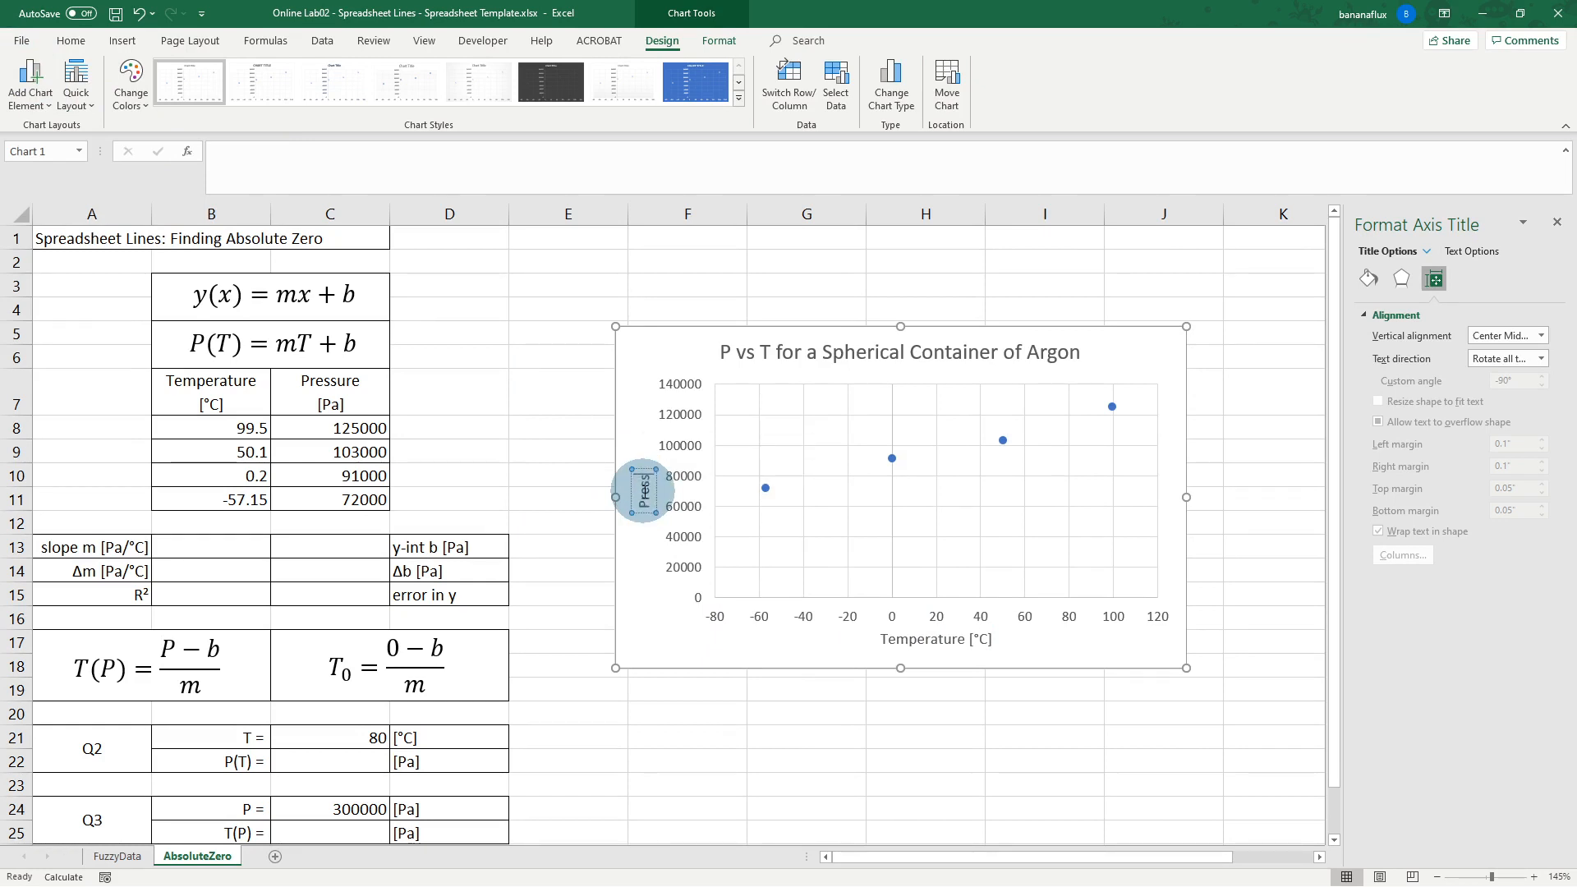
text(sure [Pa)
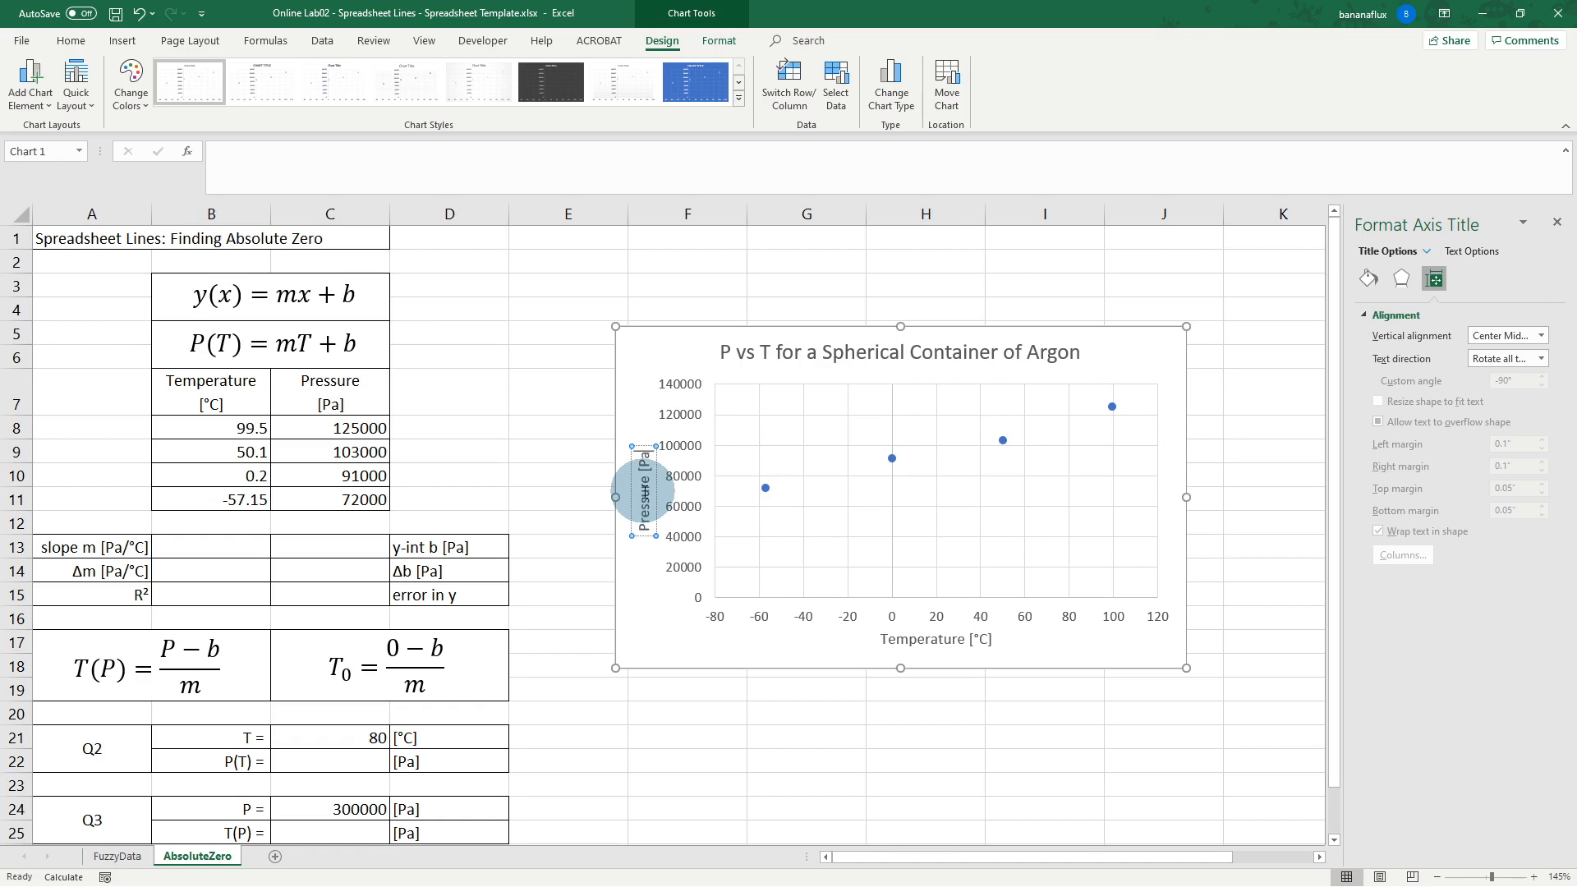
text(])
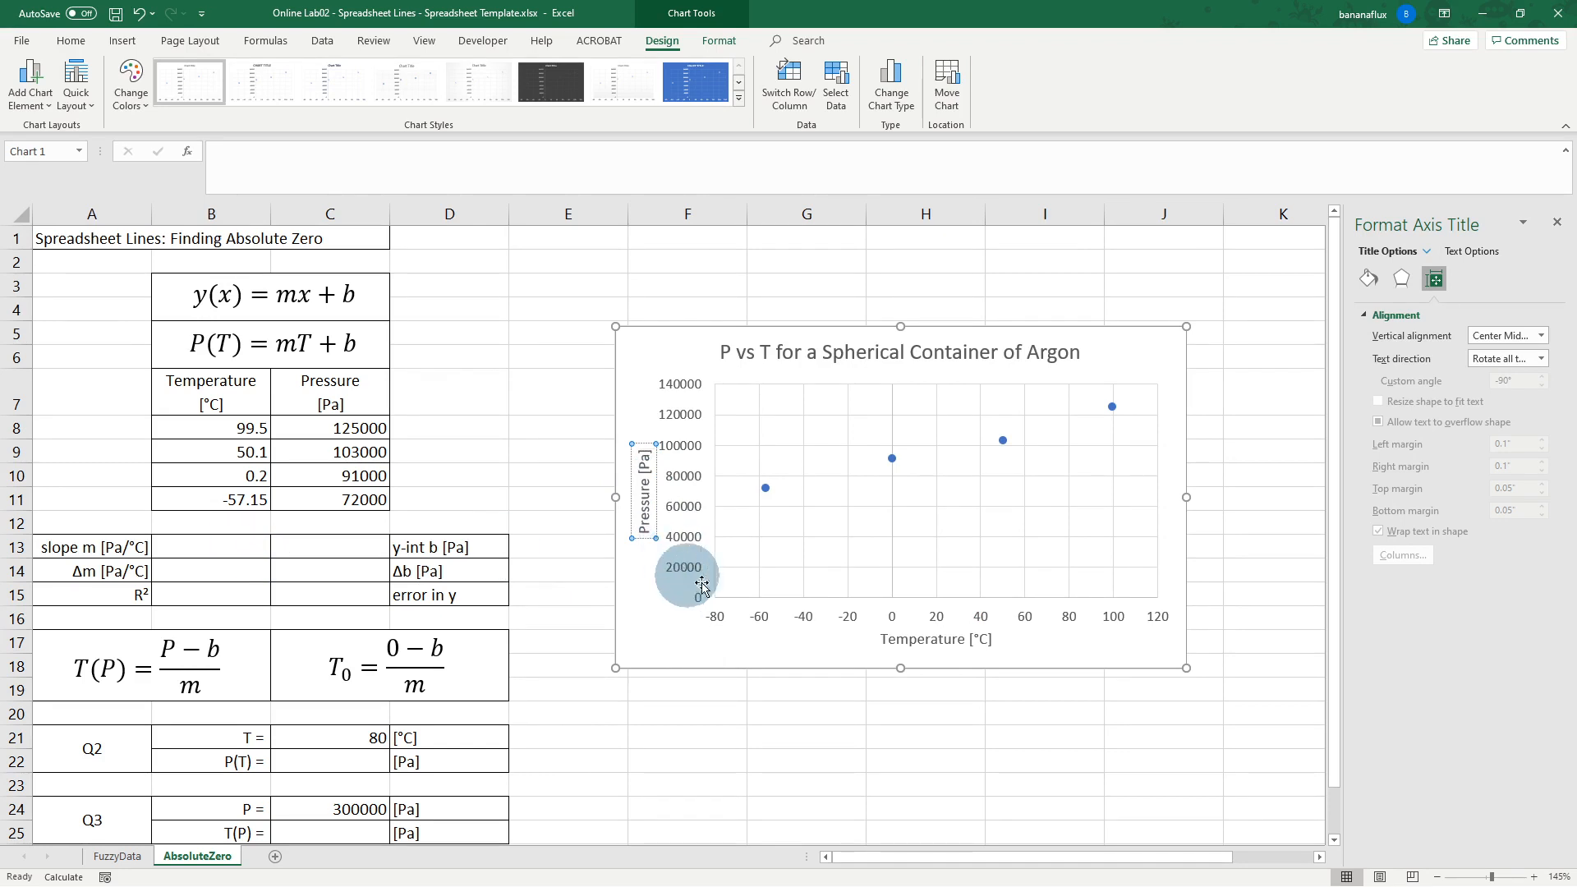
click(734, 606)
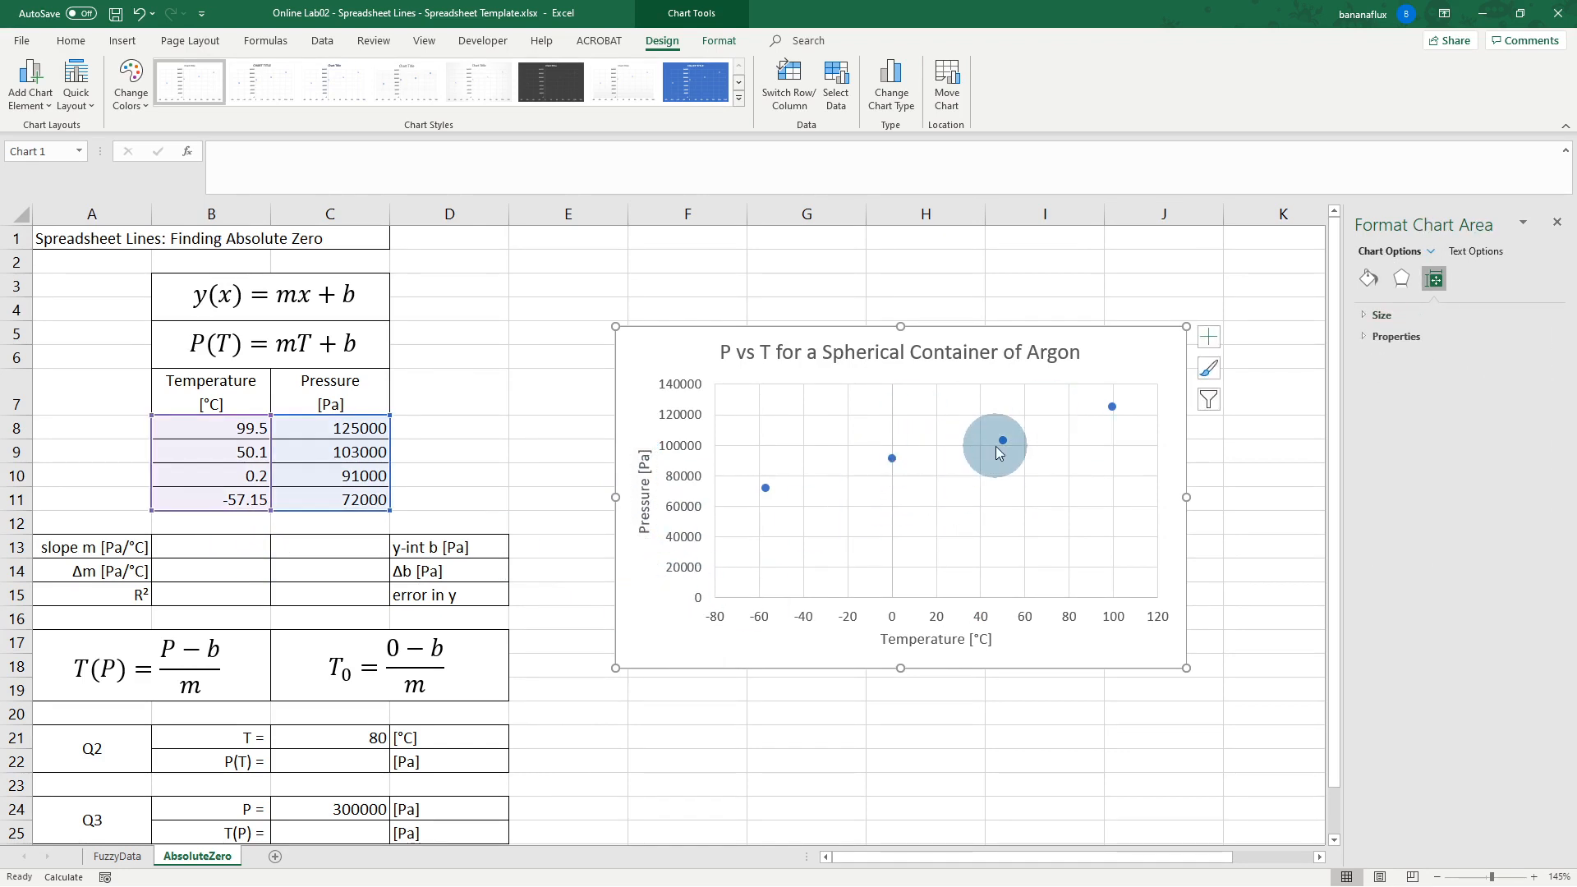
Step: Add a linear trendline showing y = 328.49x + 90141 and R² = 0.9874, placed beside the title
mouse_move(1003, 445)
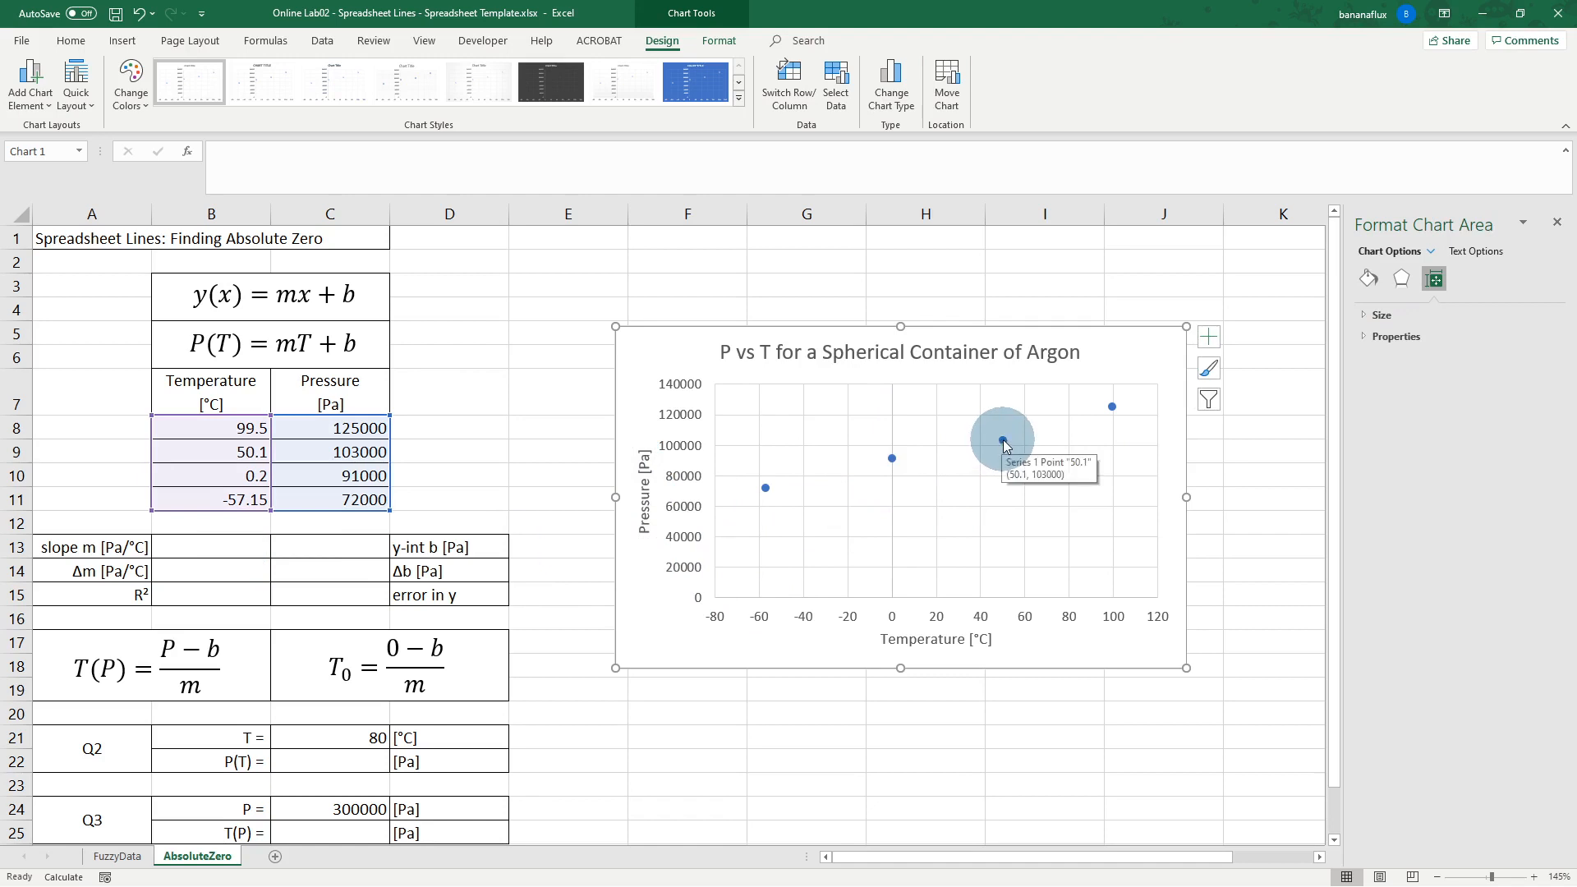
right_click(1004, 443)
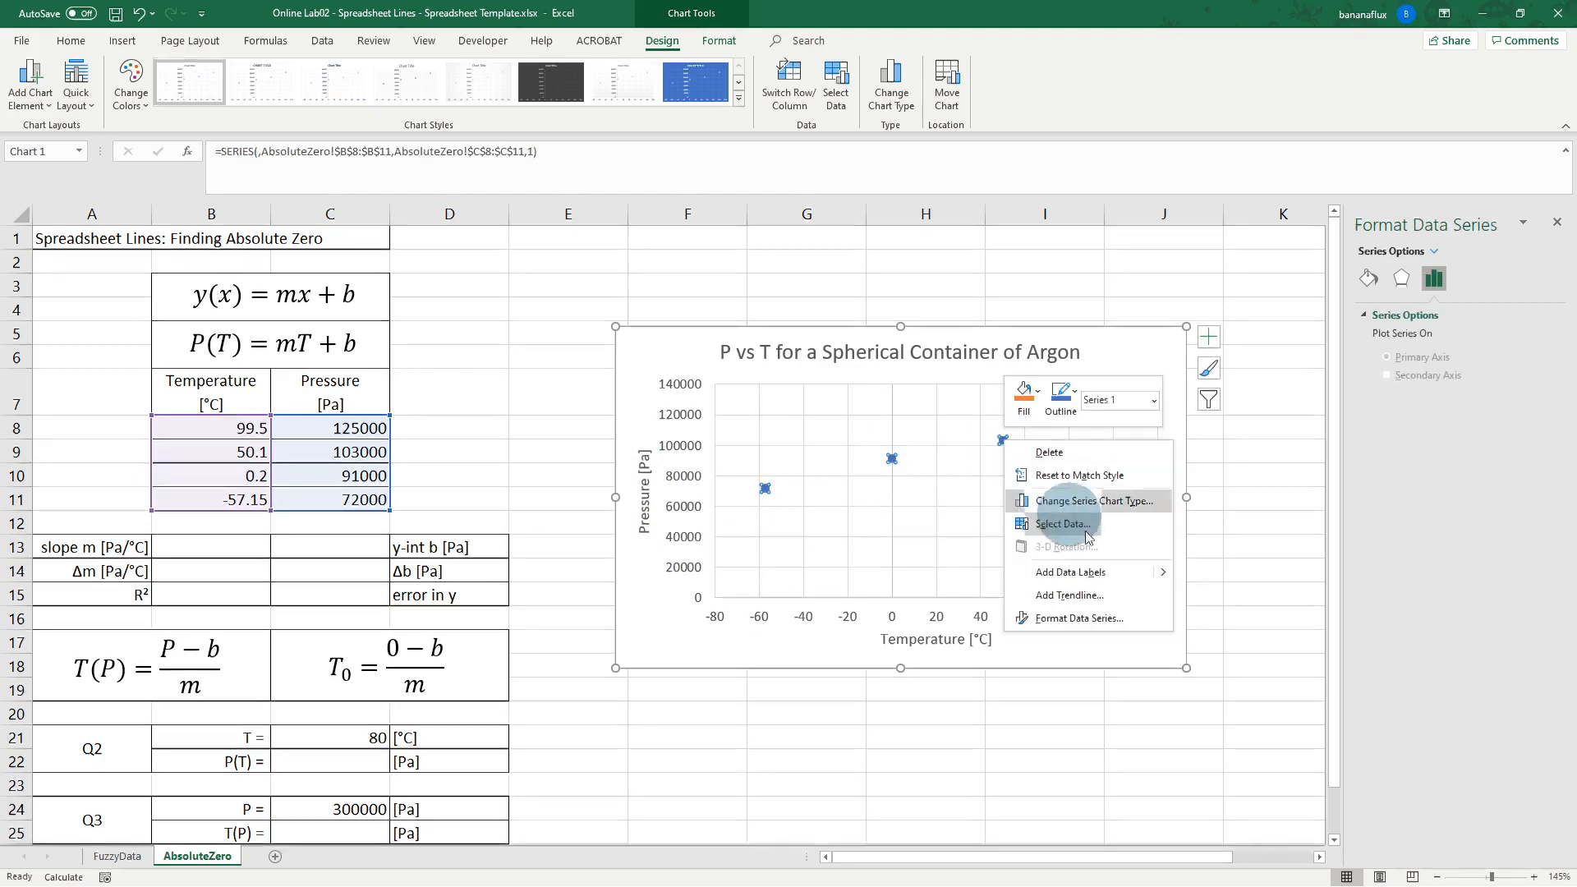
click(1068, 596)
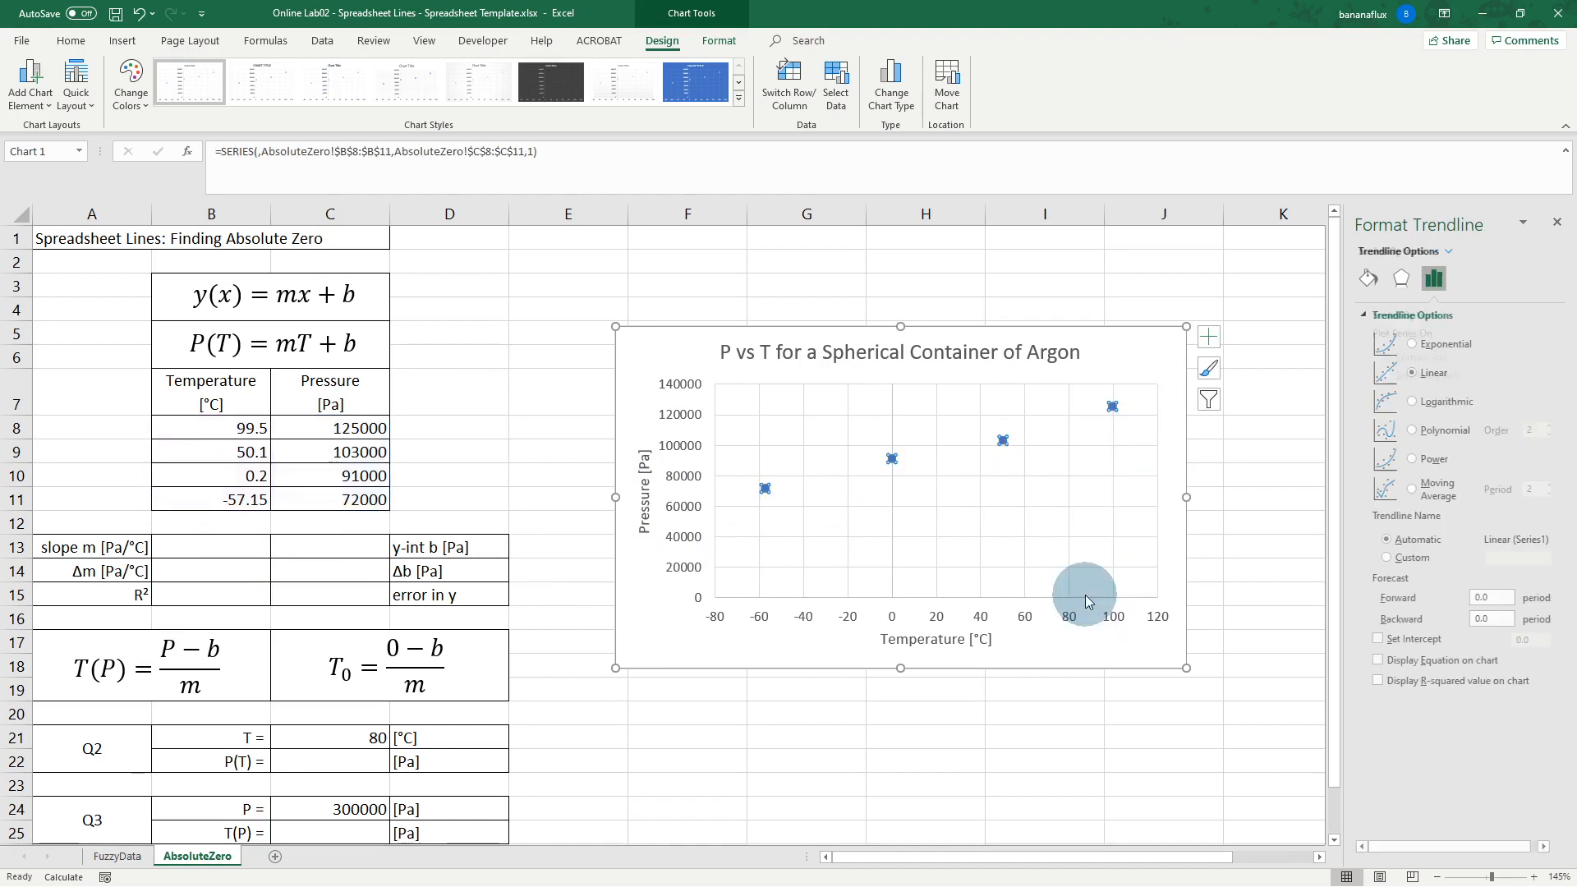
click(1378, 662)
click(1379, 681)
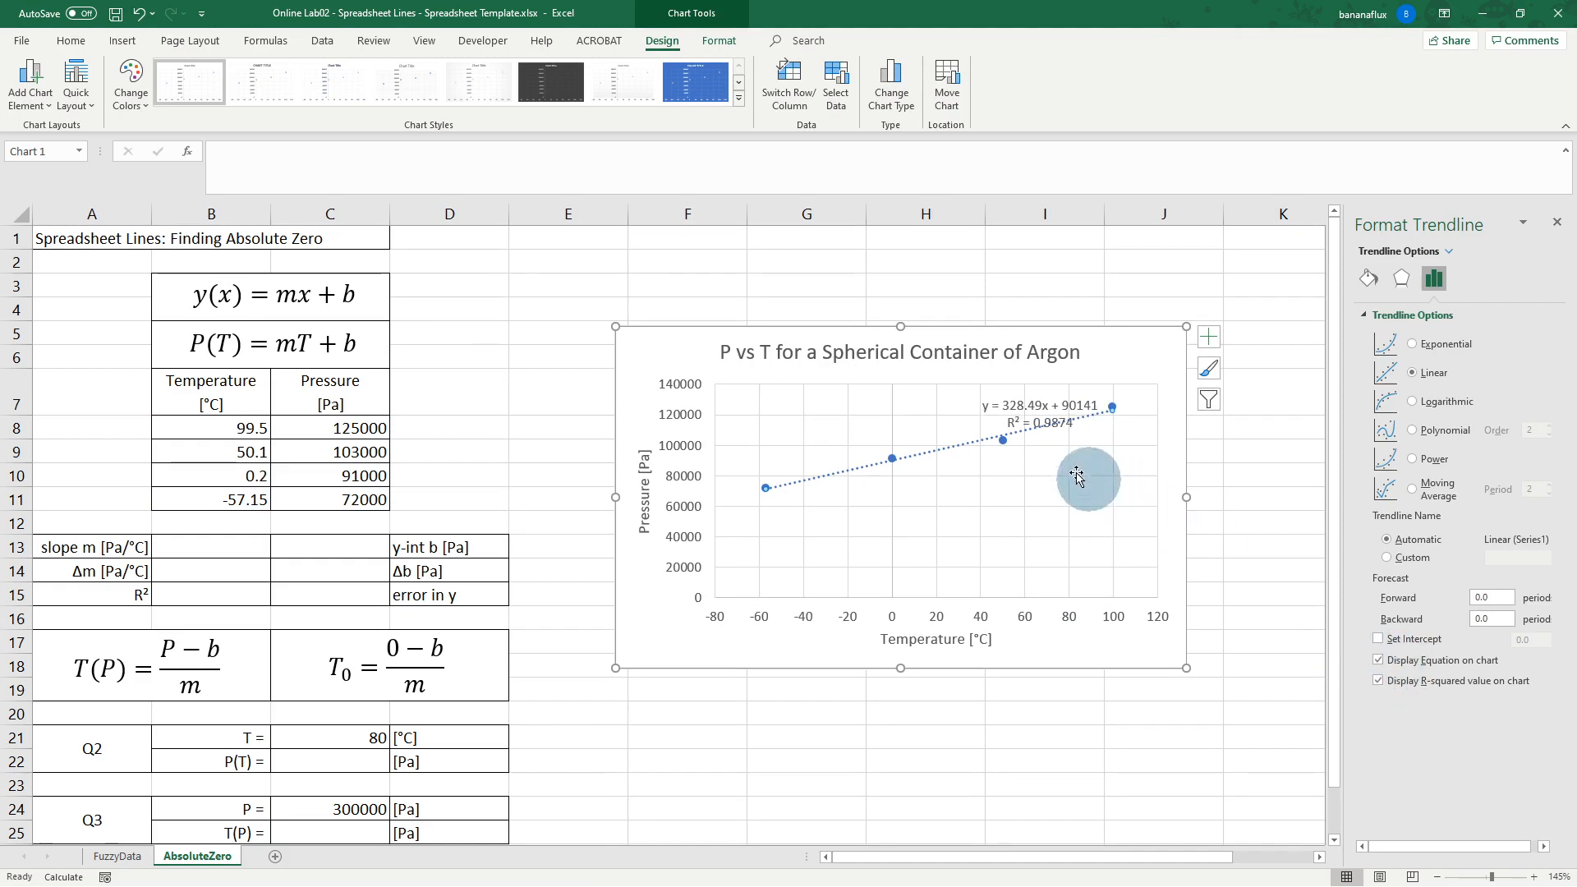
drag(1028, 408, 897, 335)
click(953, 346)
click(1113, 350)
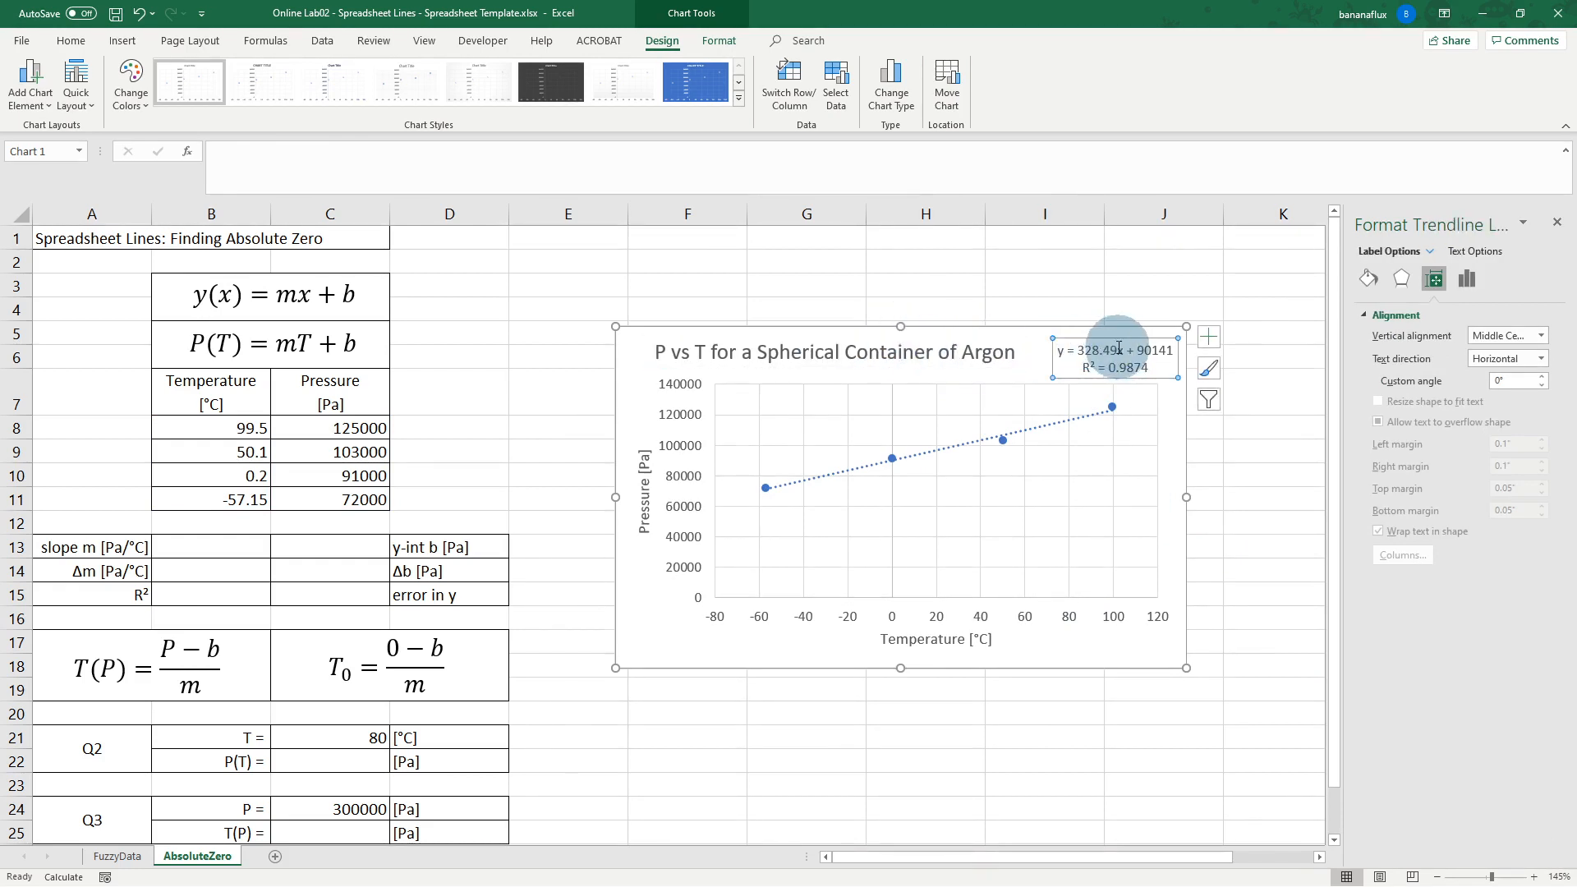
Step: Nudge the trendline equation label slightly left so it fits inside the chart
drag(1116, 338, 1101, 336)
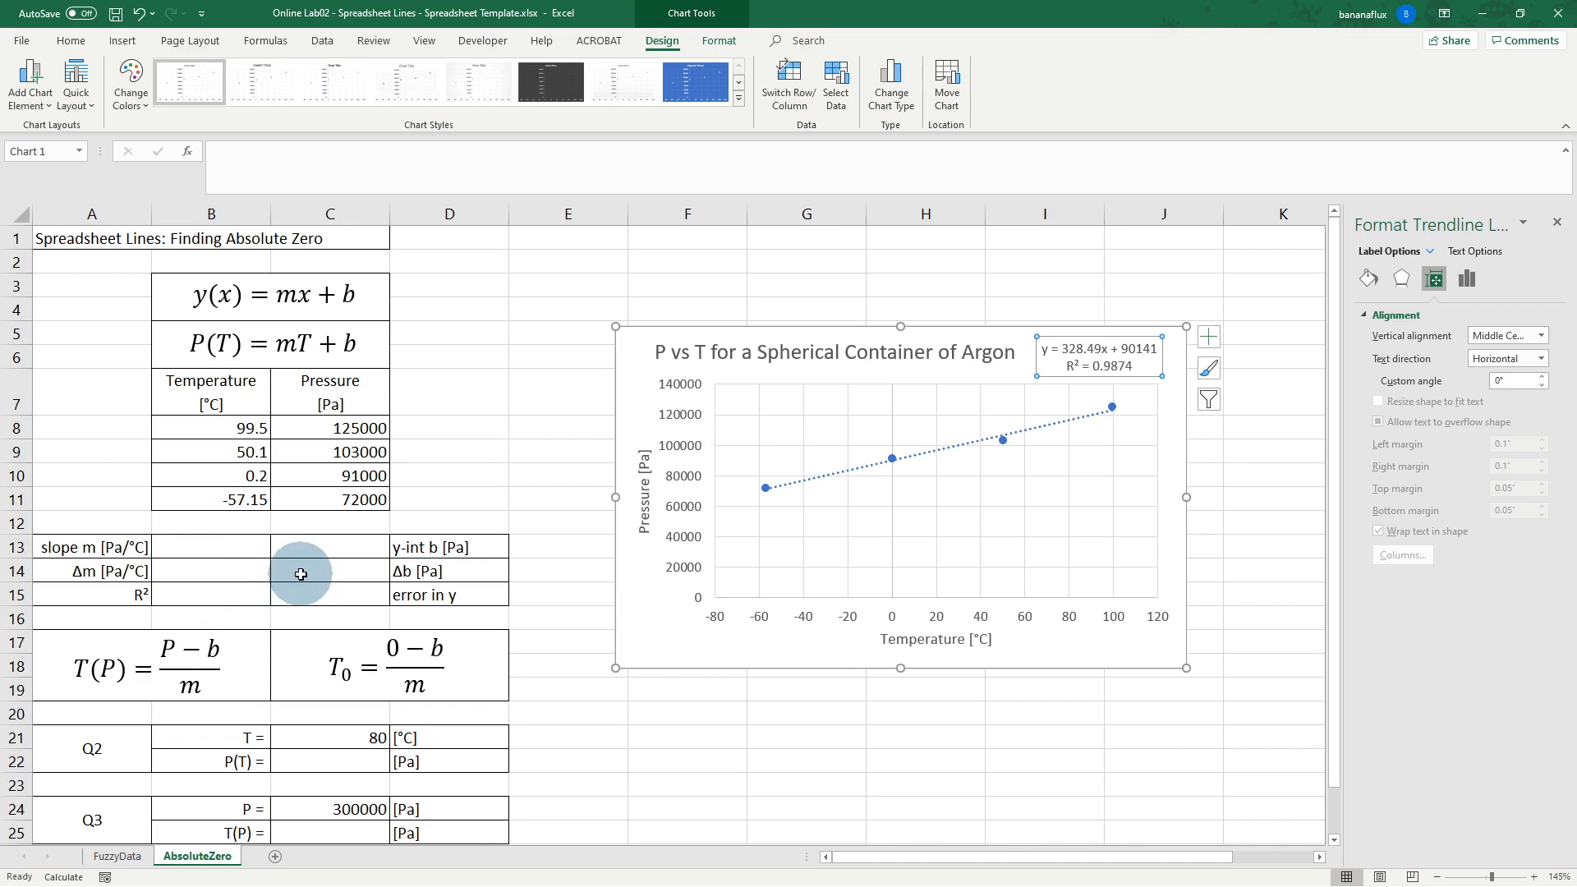
Step: Enter =LINEST(C8:C11,B8:B11,1,1) as an array formula across B13:C15
click(226, 547)
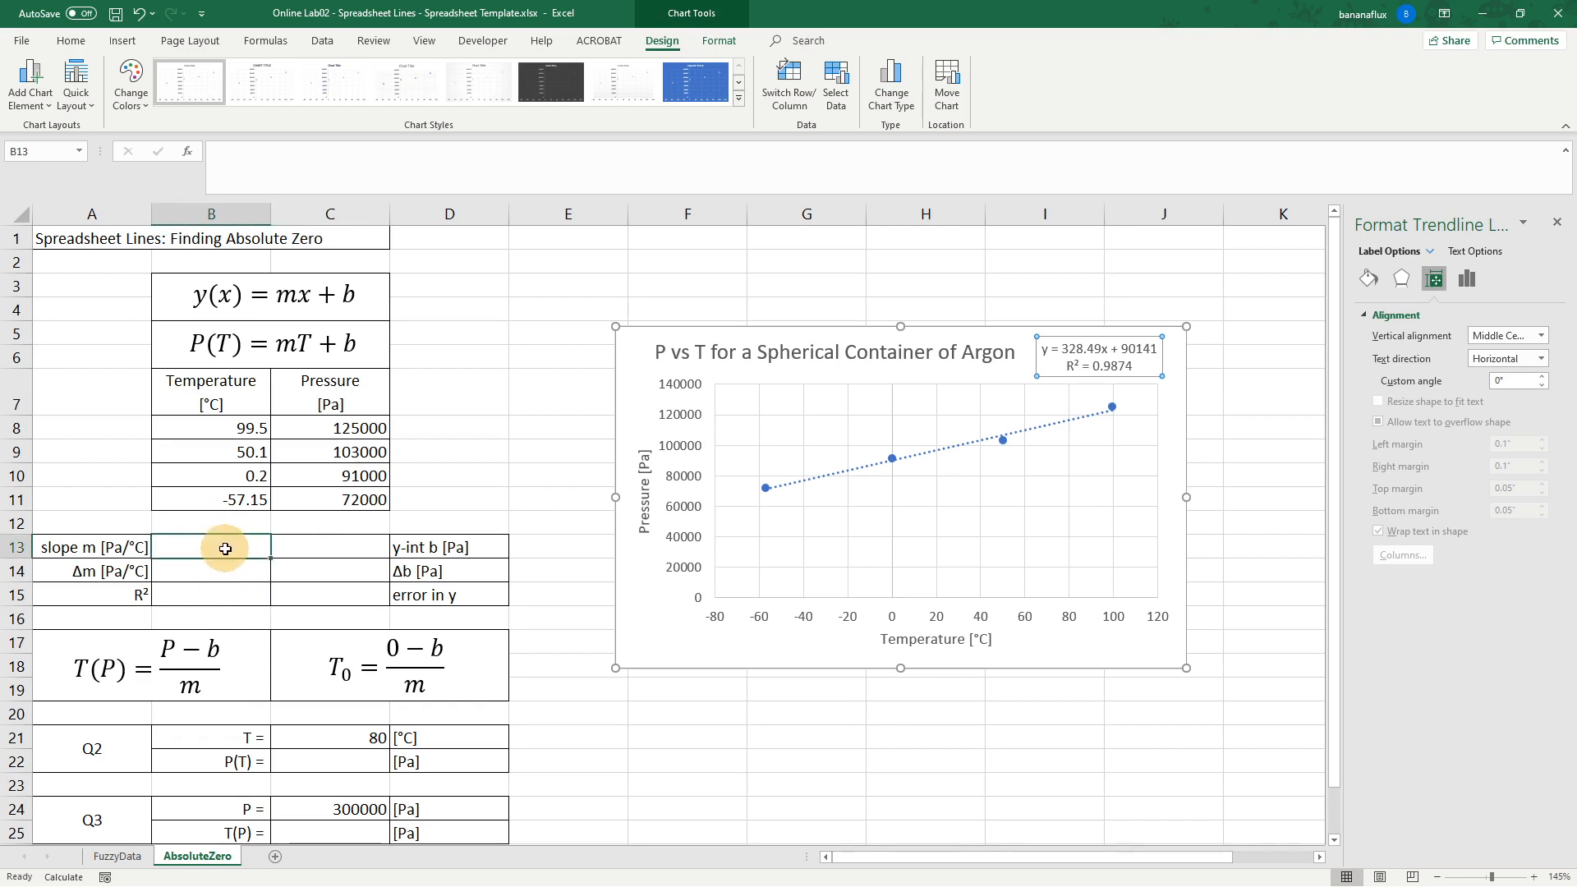
drag(226, 548, 224, 588)
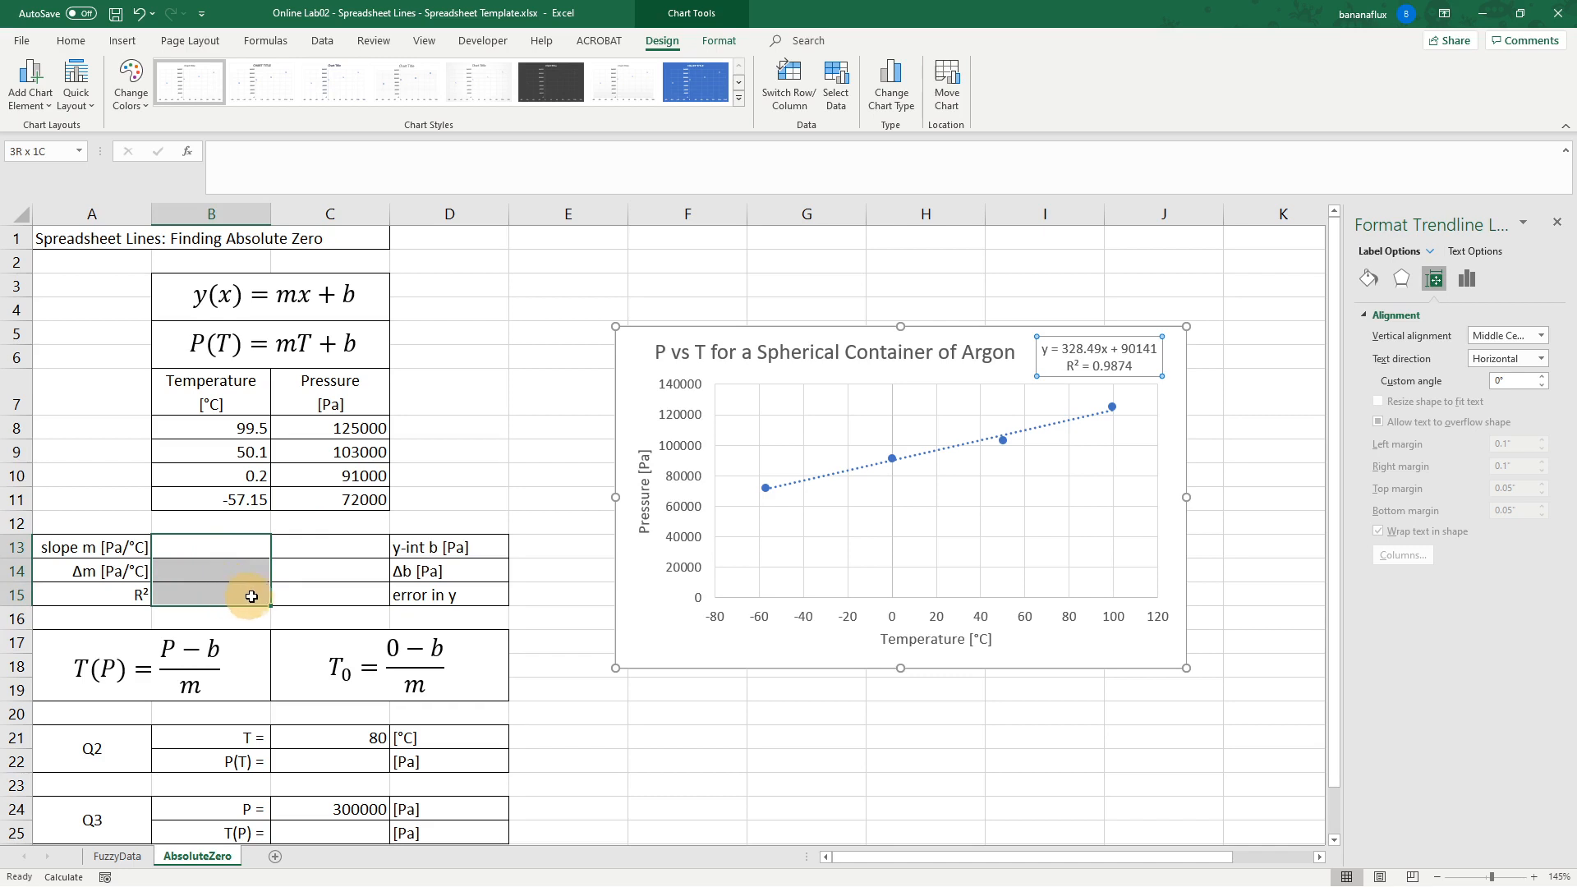
drag(255, 596, 304, 596)
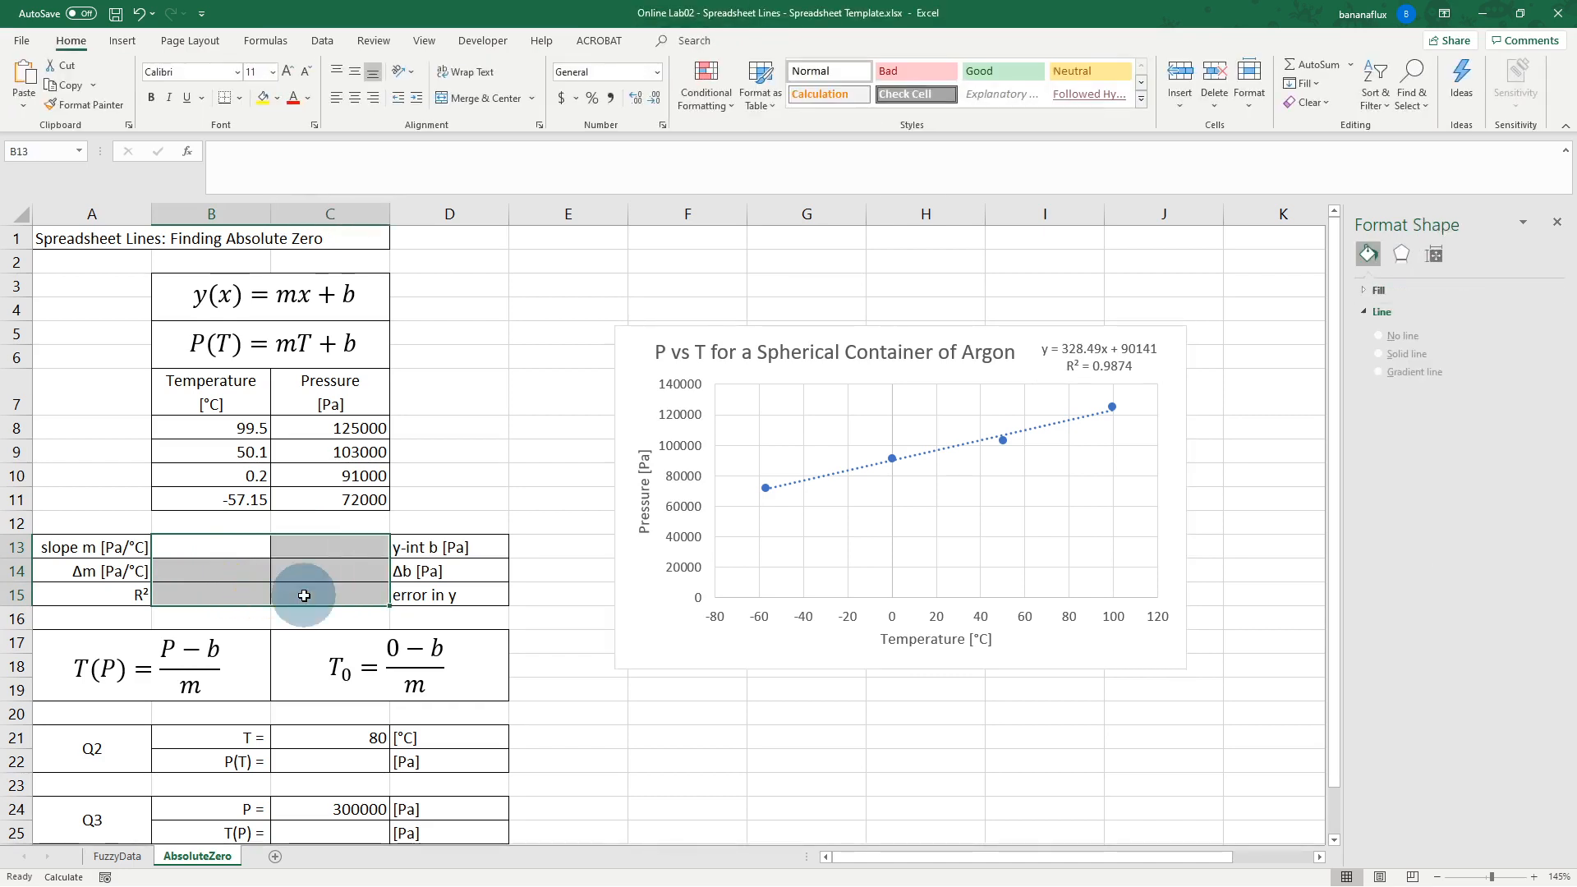
text(=line)
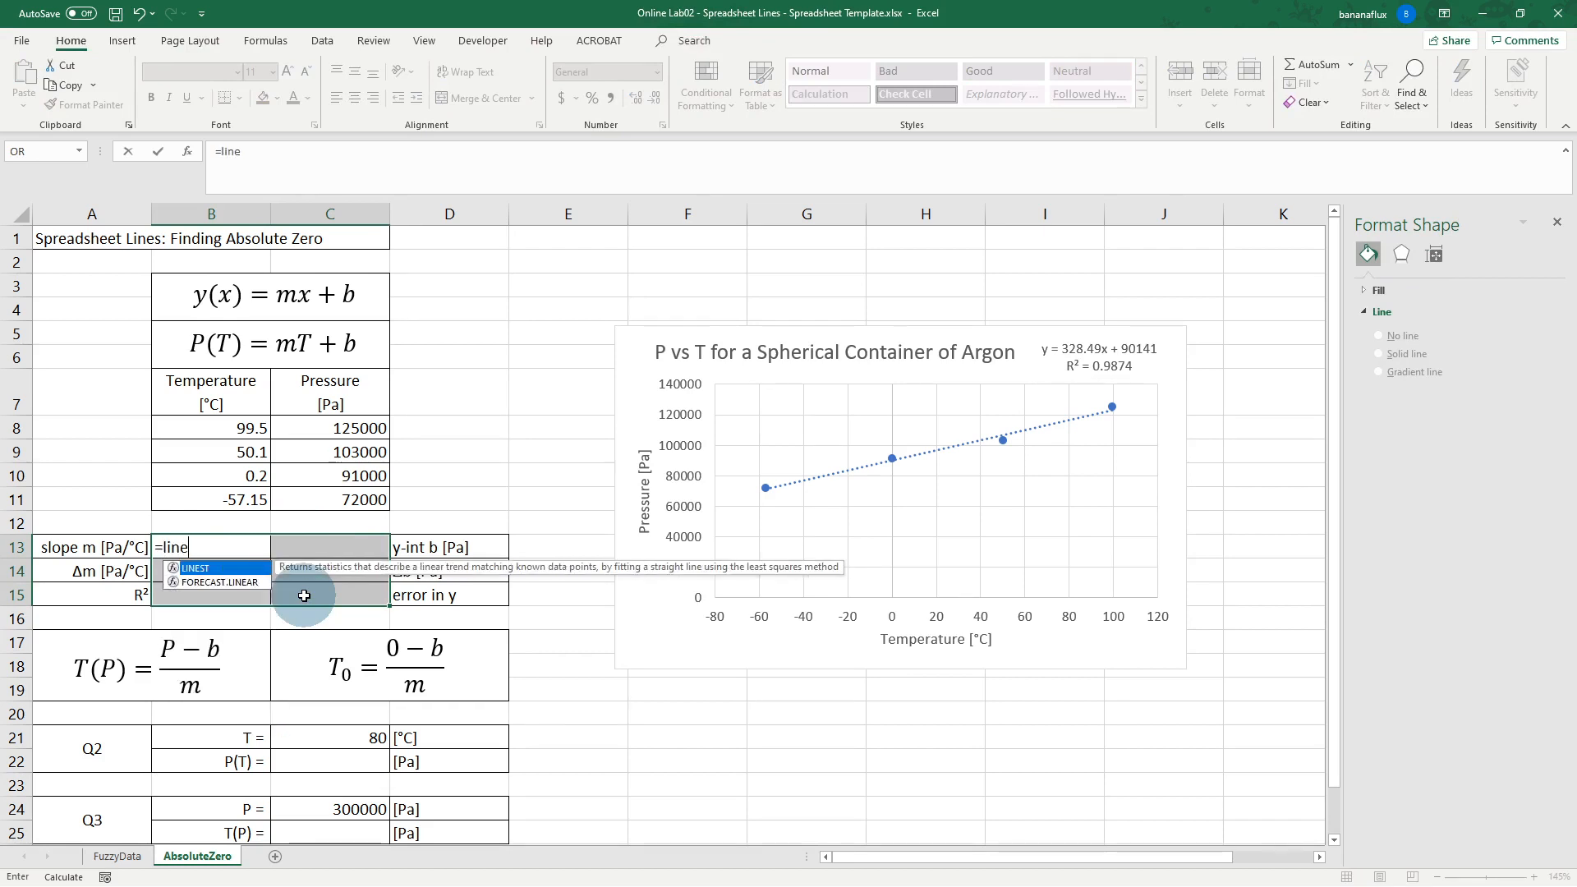
text(st()
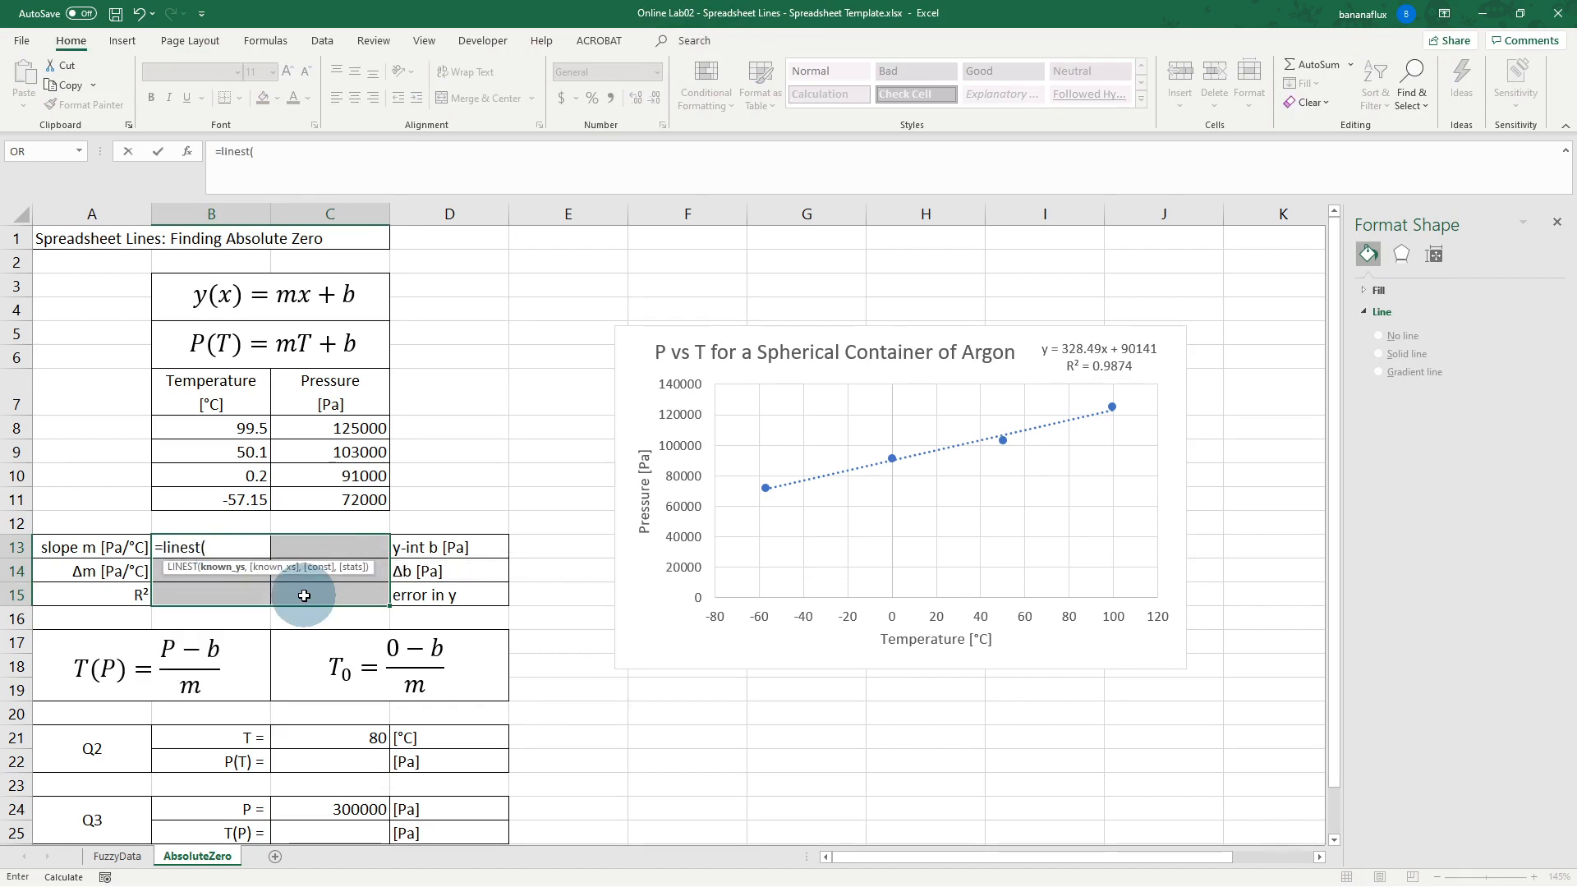
drag(342, 424, 348, 497)
text(,)
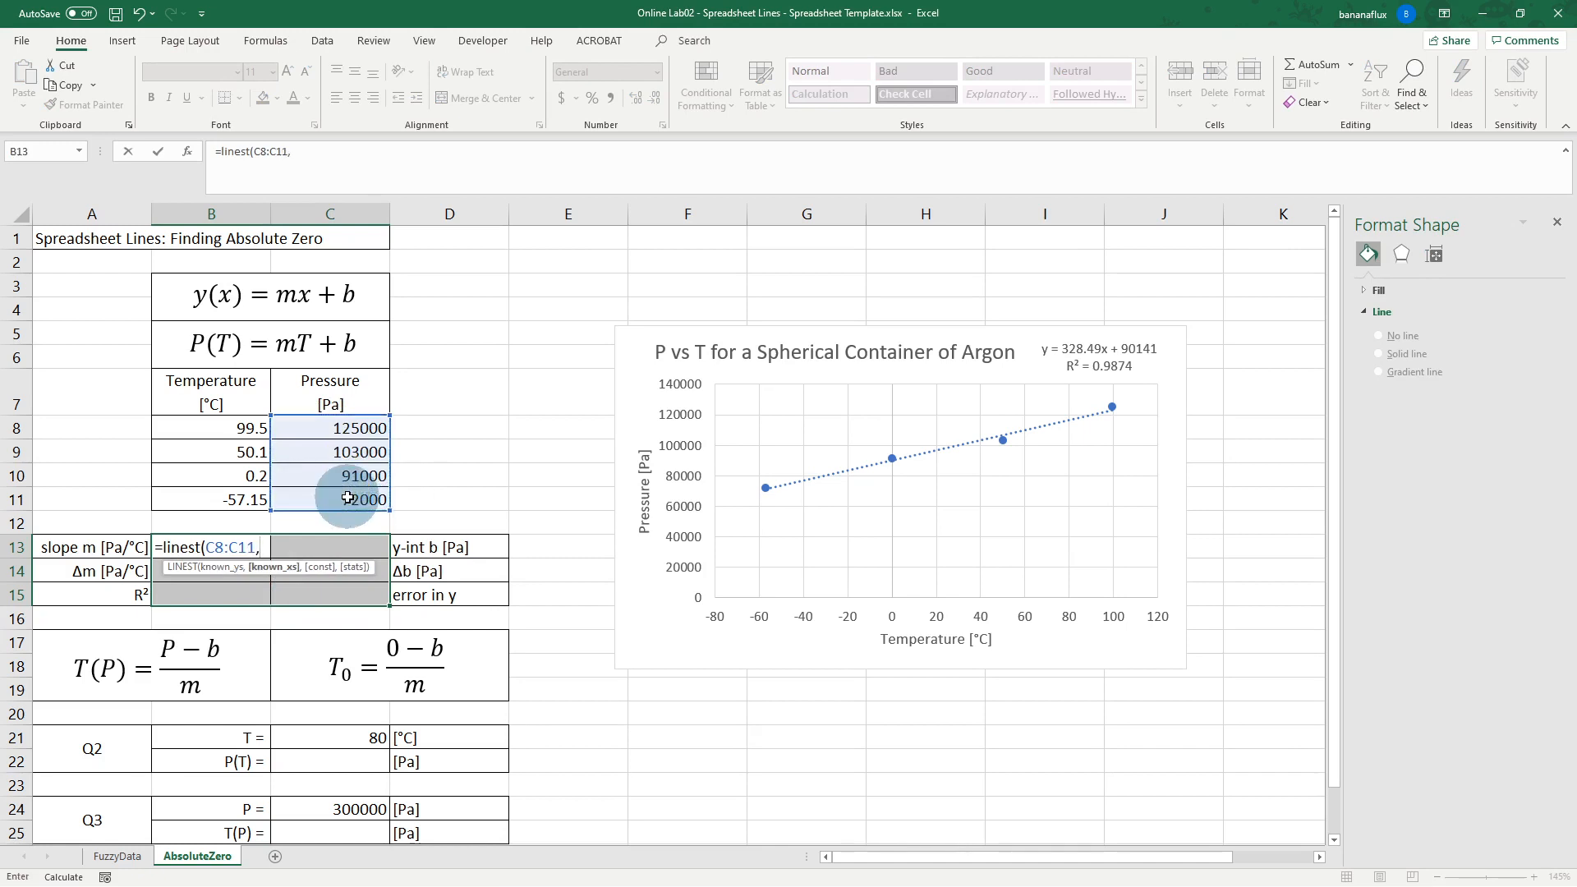
drag(226, 426, 232, 499)
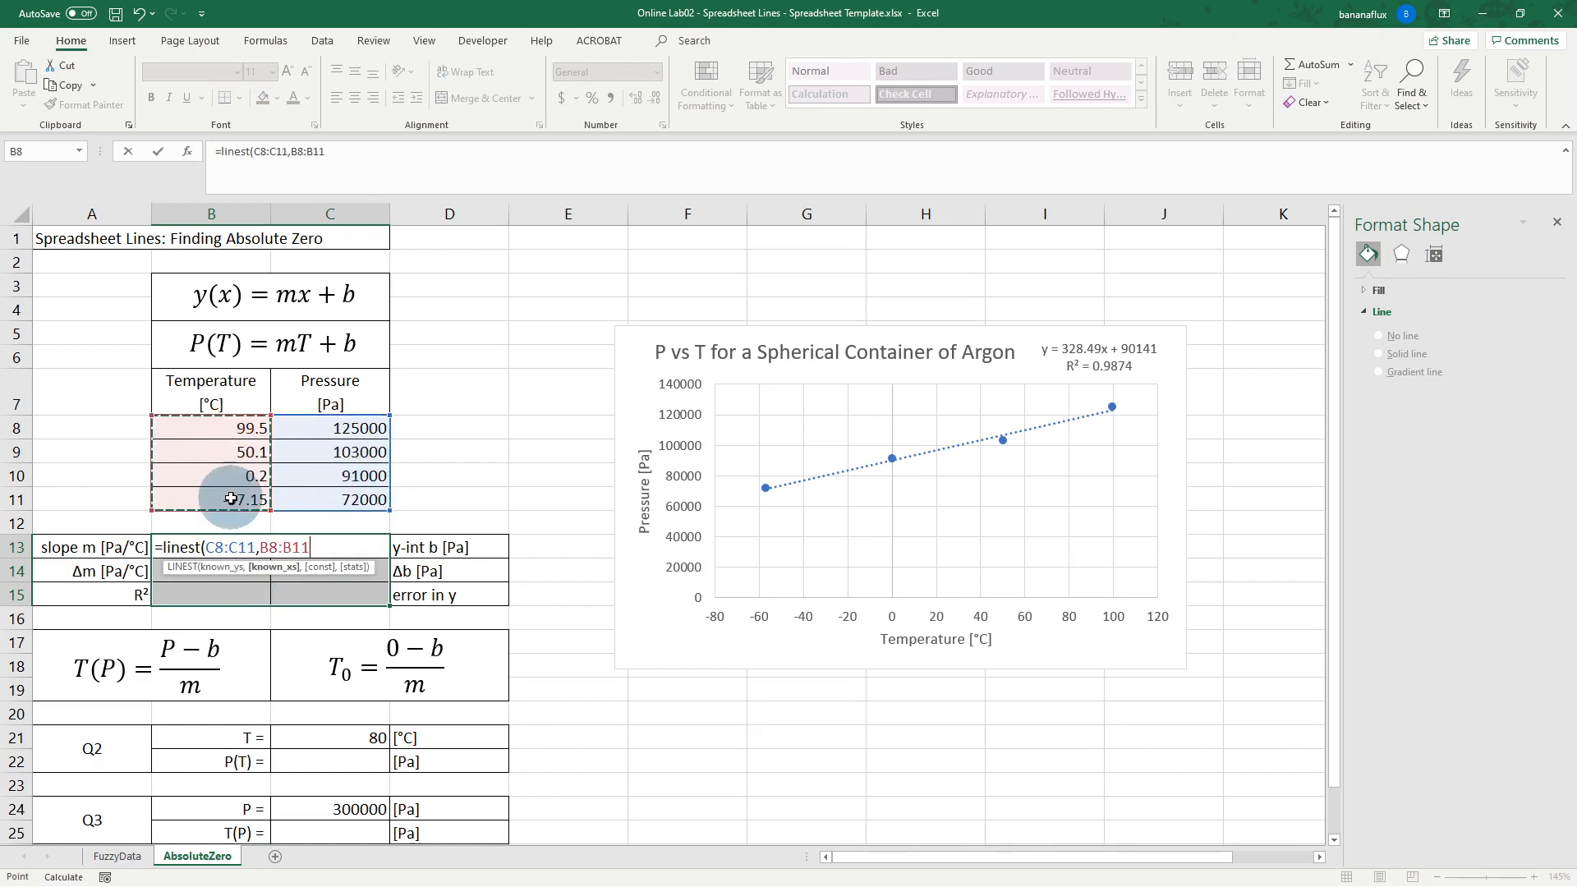
text(,1,)
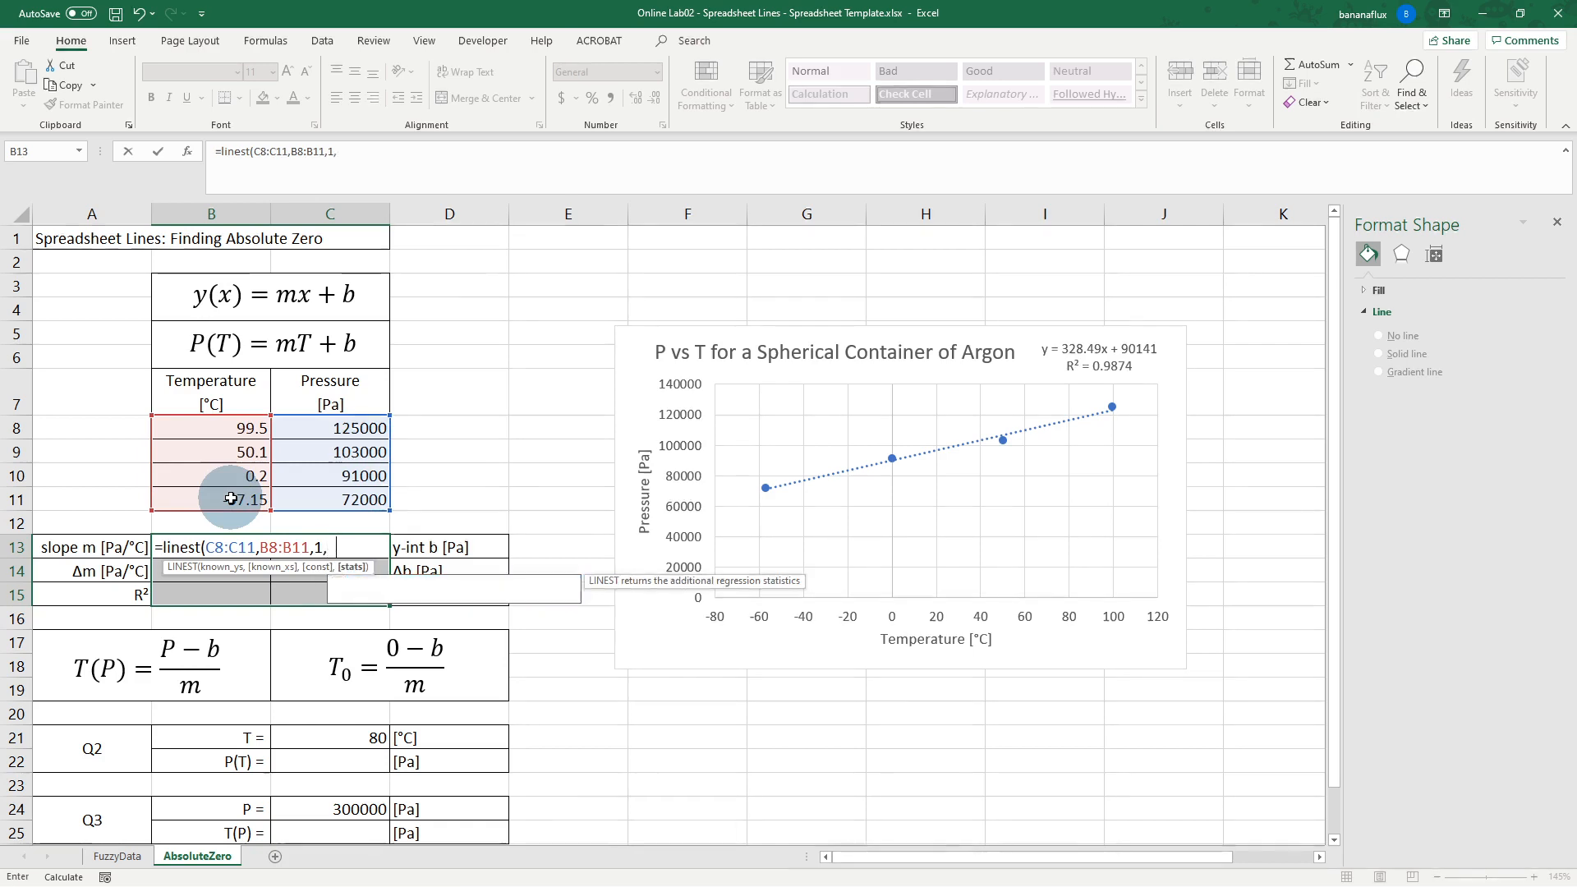
text(1))
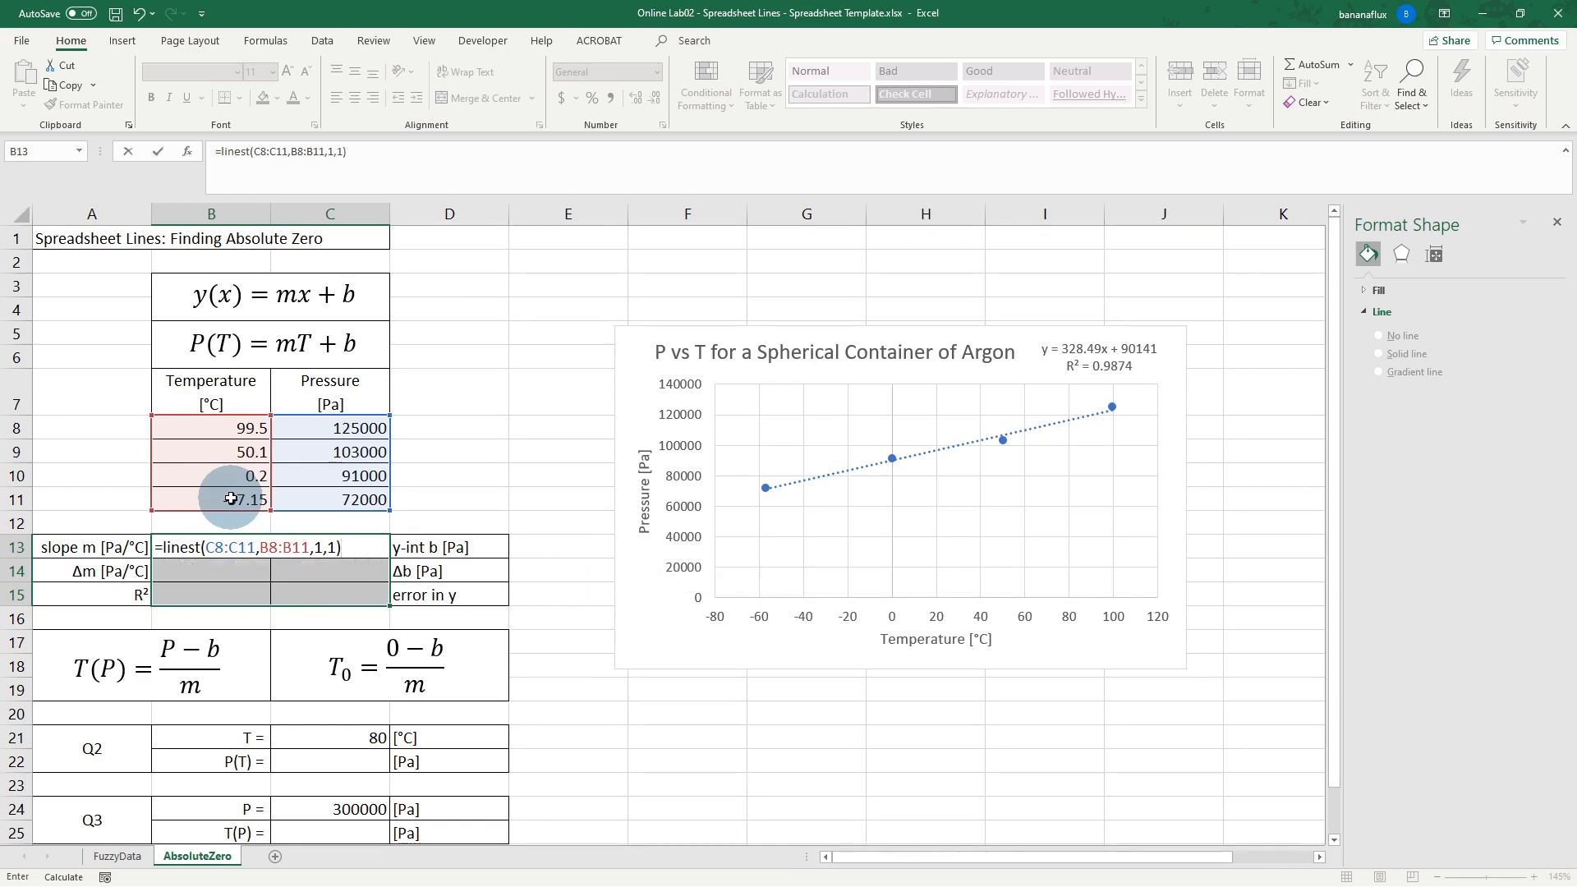
key(ctrl+shift+Return)
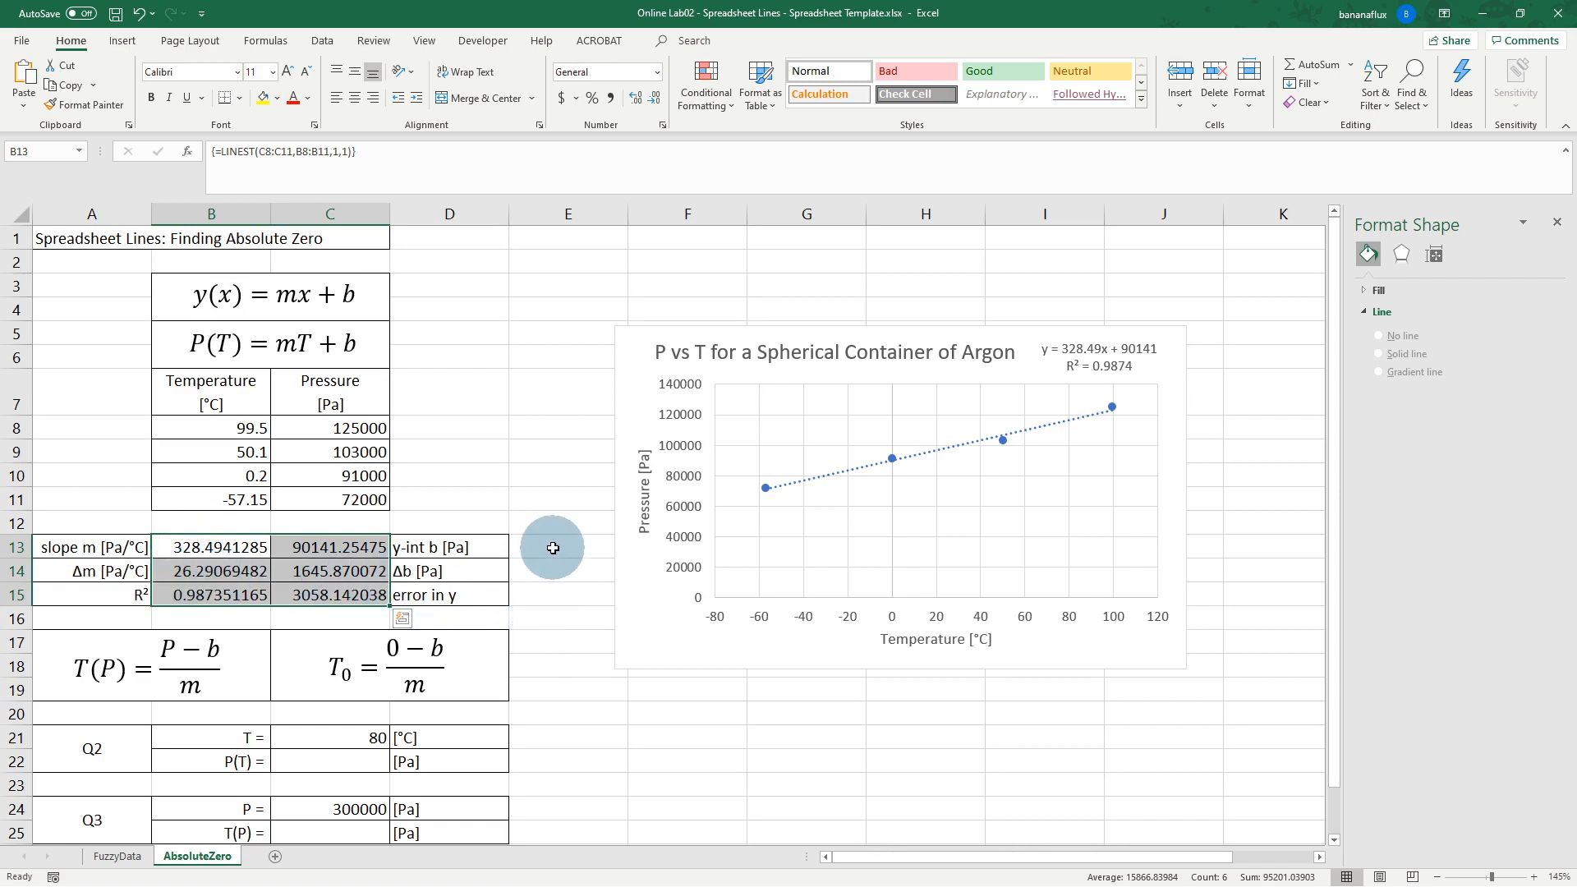
Step: Move the chart slightly right, then add and clear a rounded slope note 330±30 in E13
drag(628, 568, 681, 560)
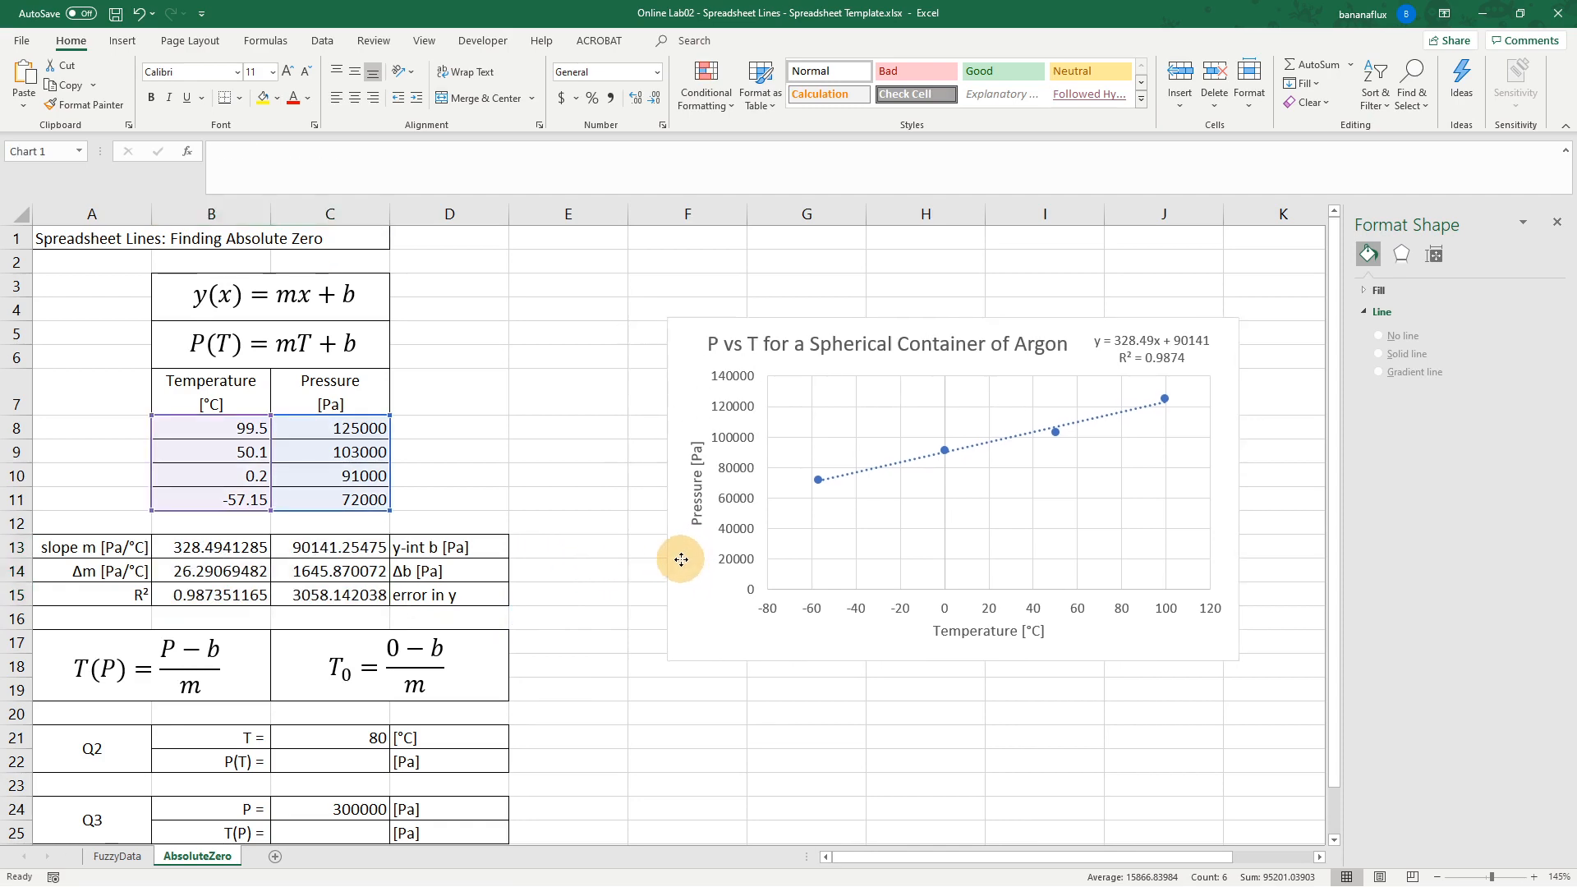
click(568, 547)
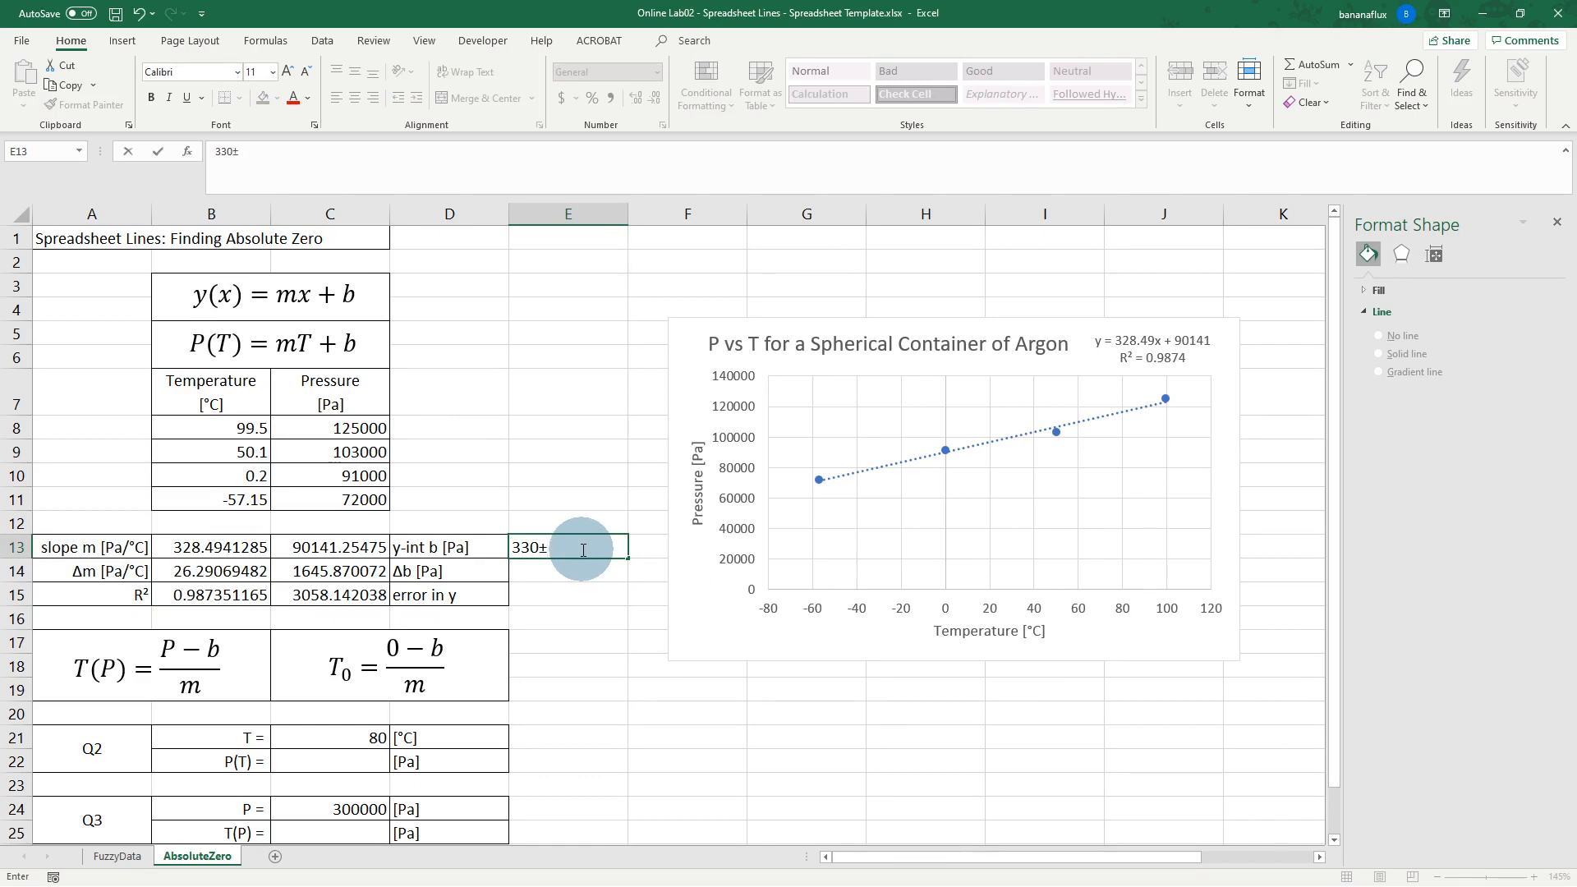
key(Return)
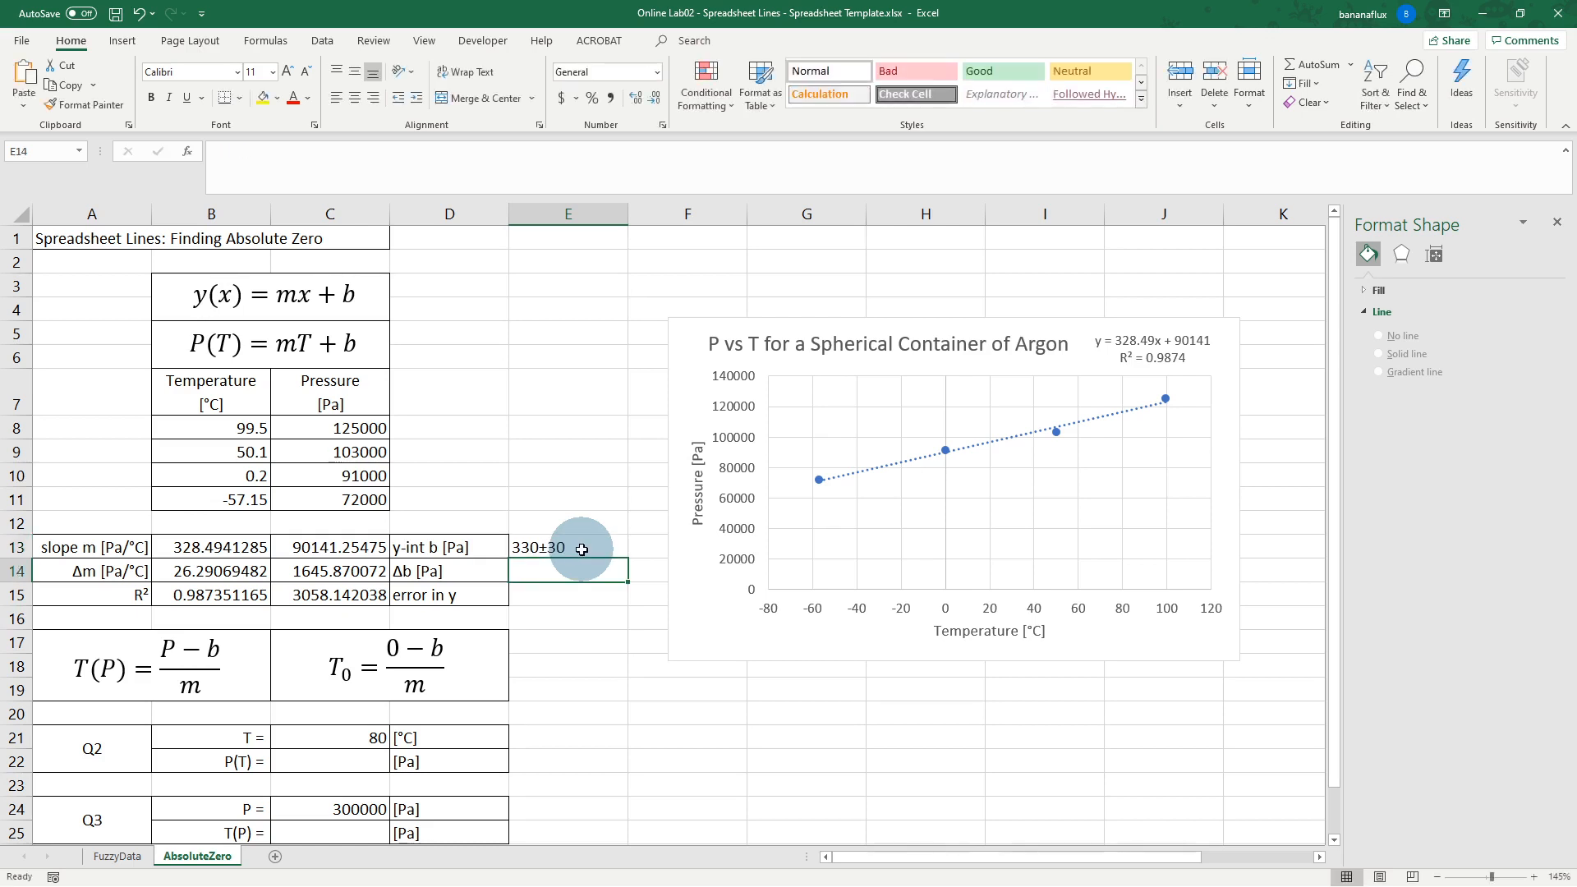
click(582, 549)
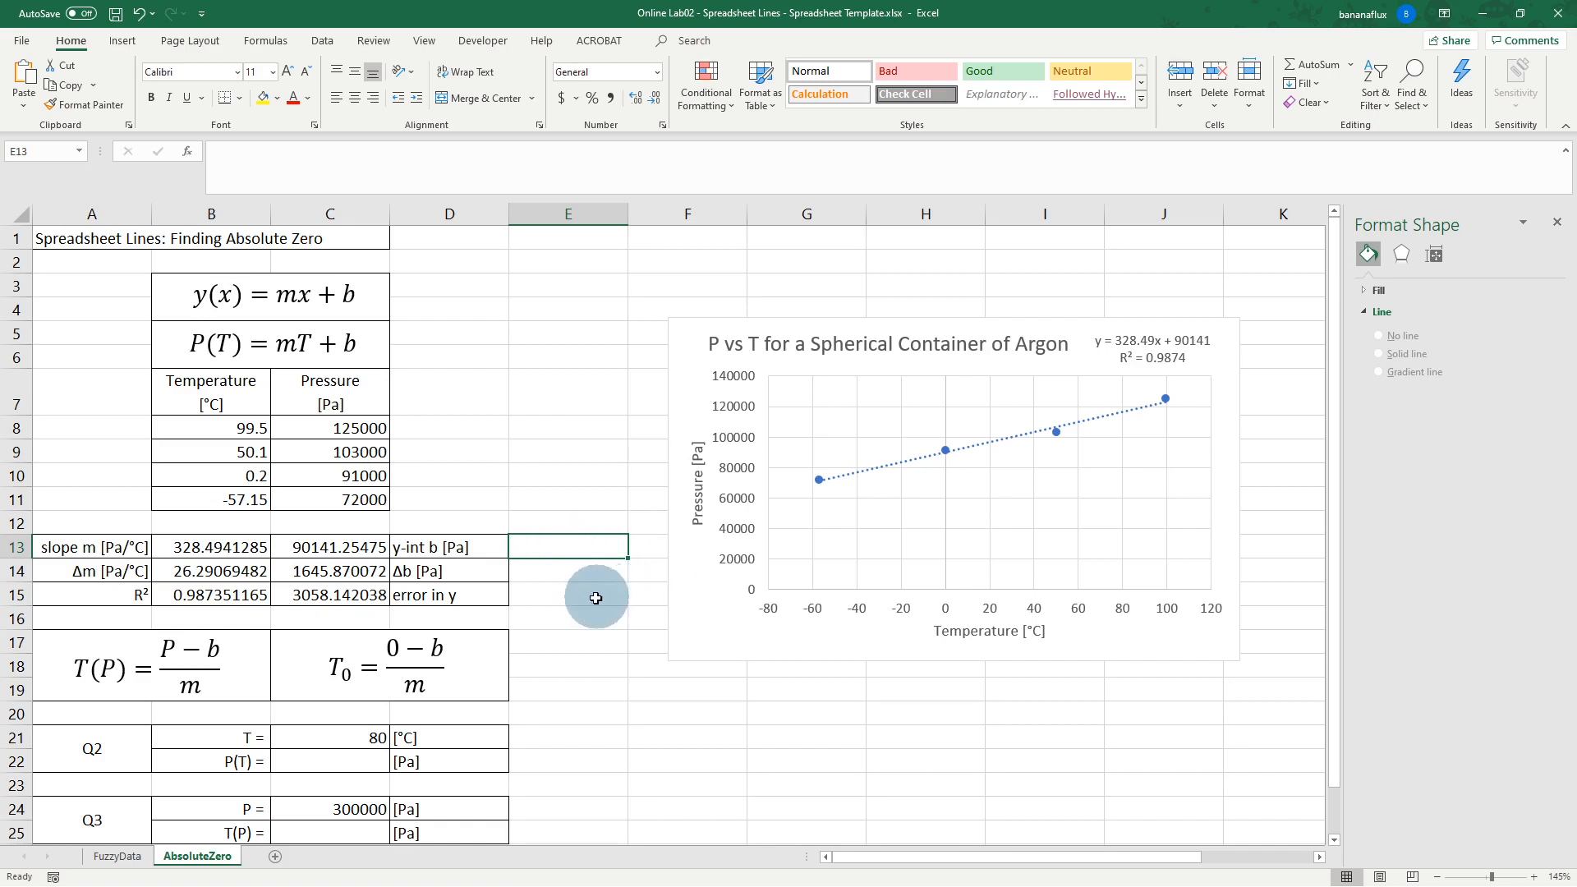
click(571, 570)
Step: Check the array formula behind the slope, then reposition the chart title
click(211, 522)
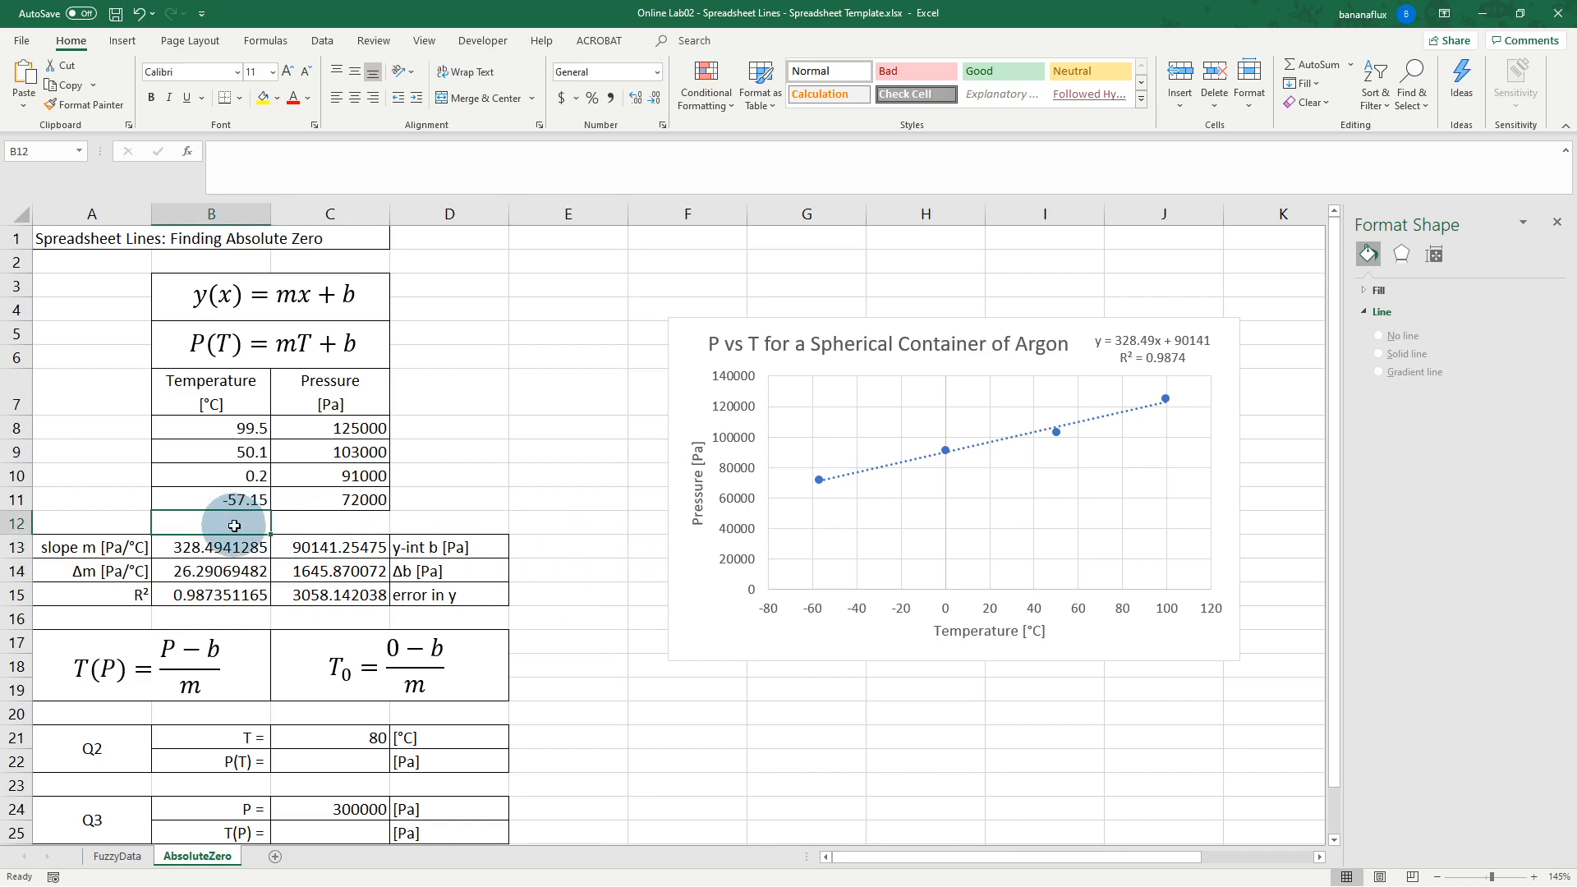
click(242, 554)
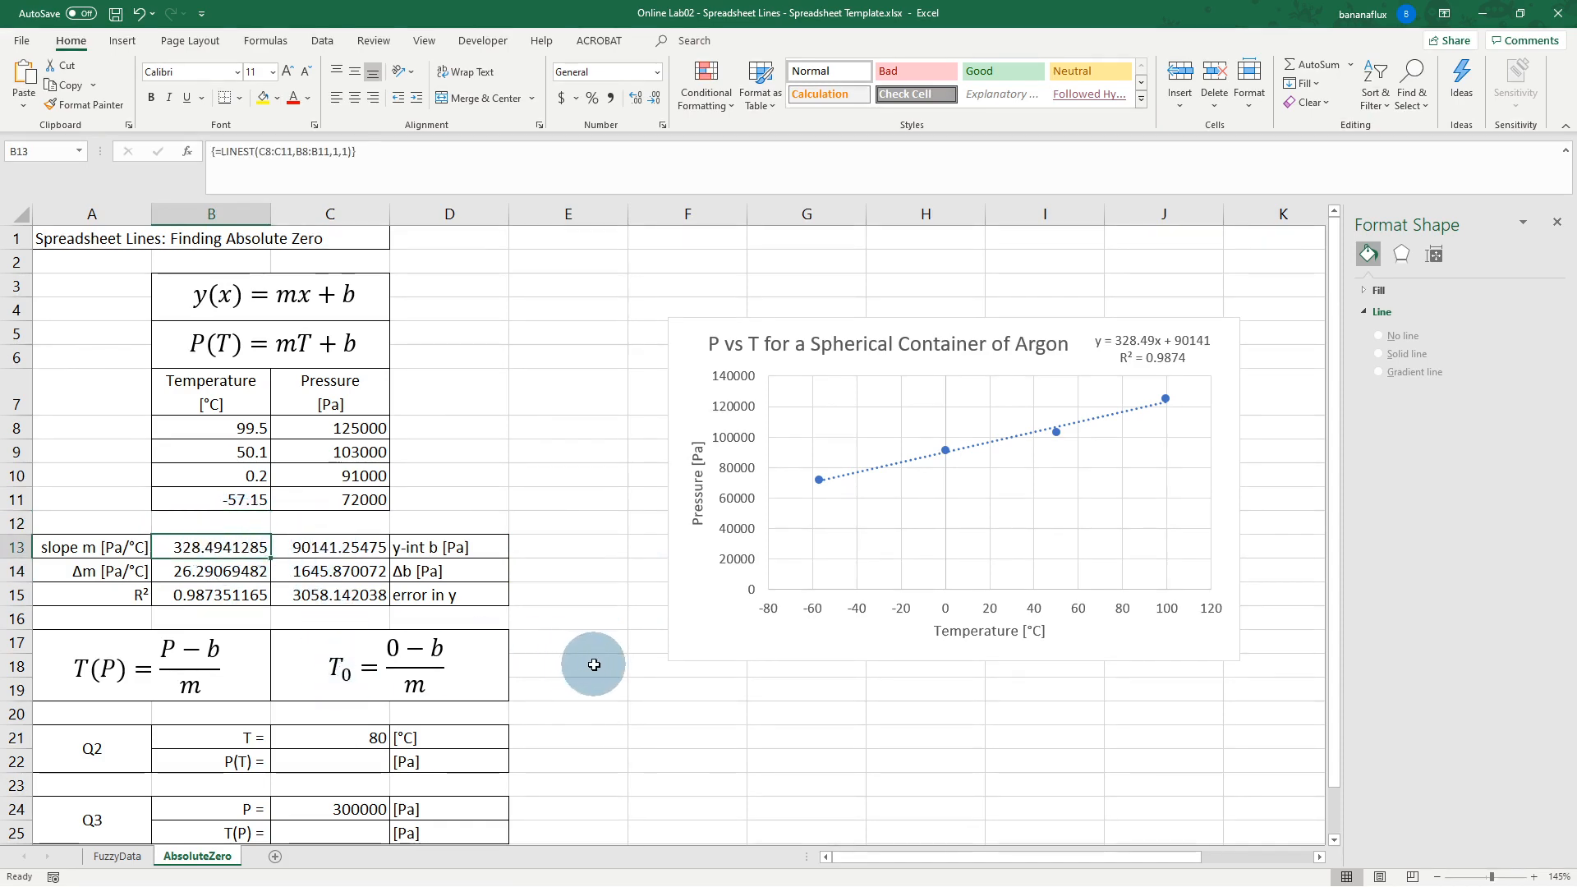
scroll(599, 662, down, 1)
click(817, 273)
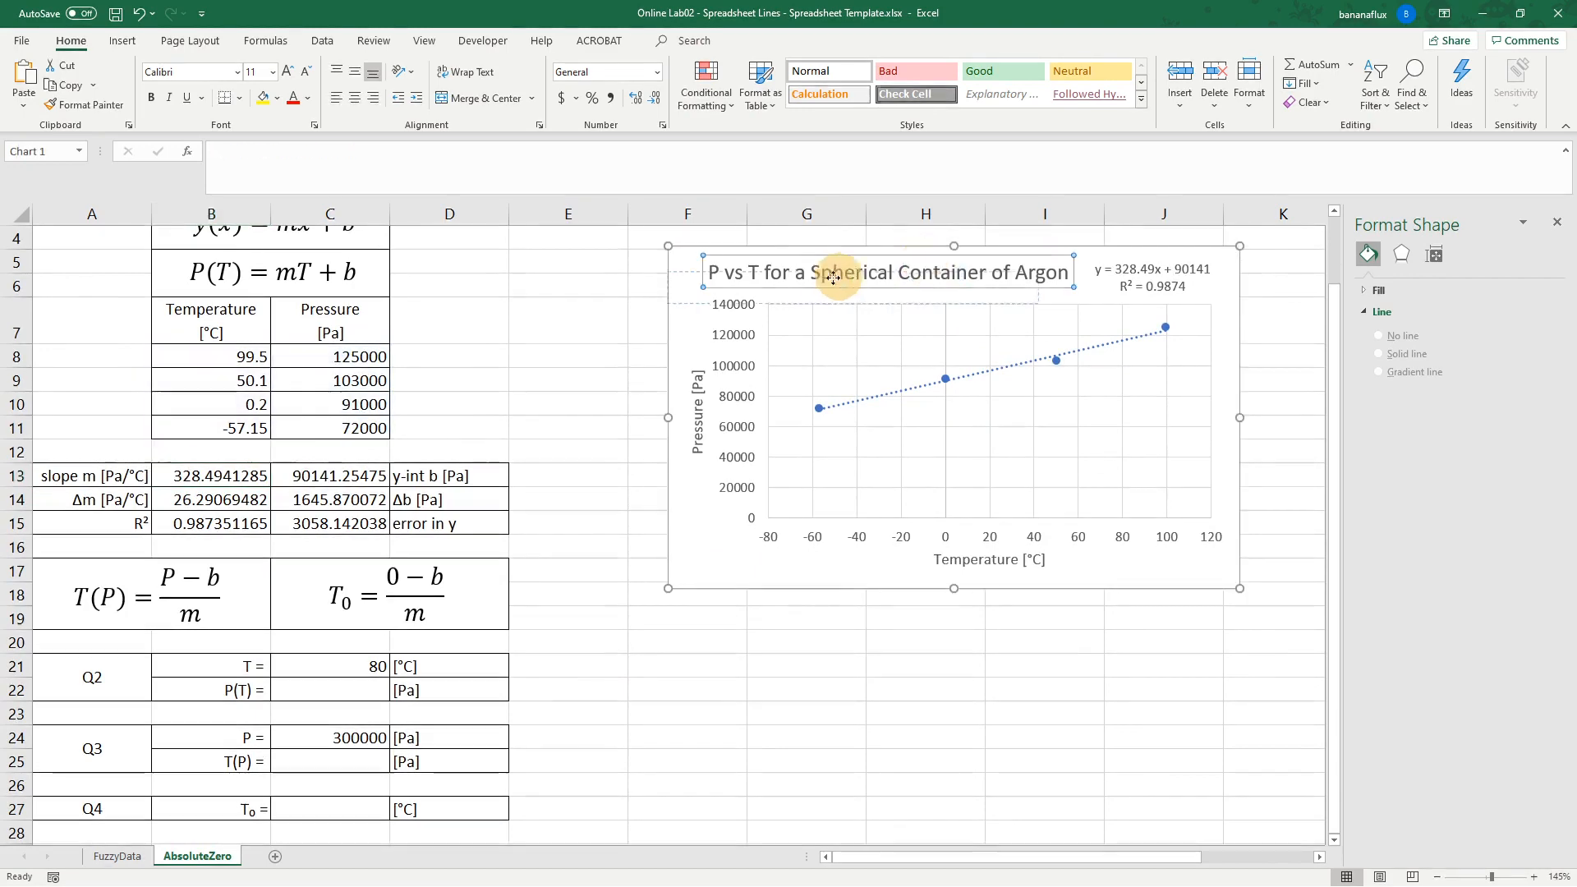
drag(839, 256, 921, 259)
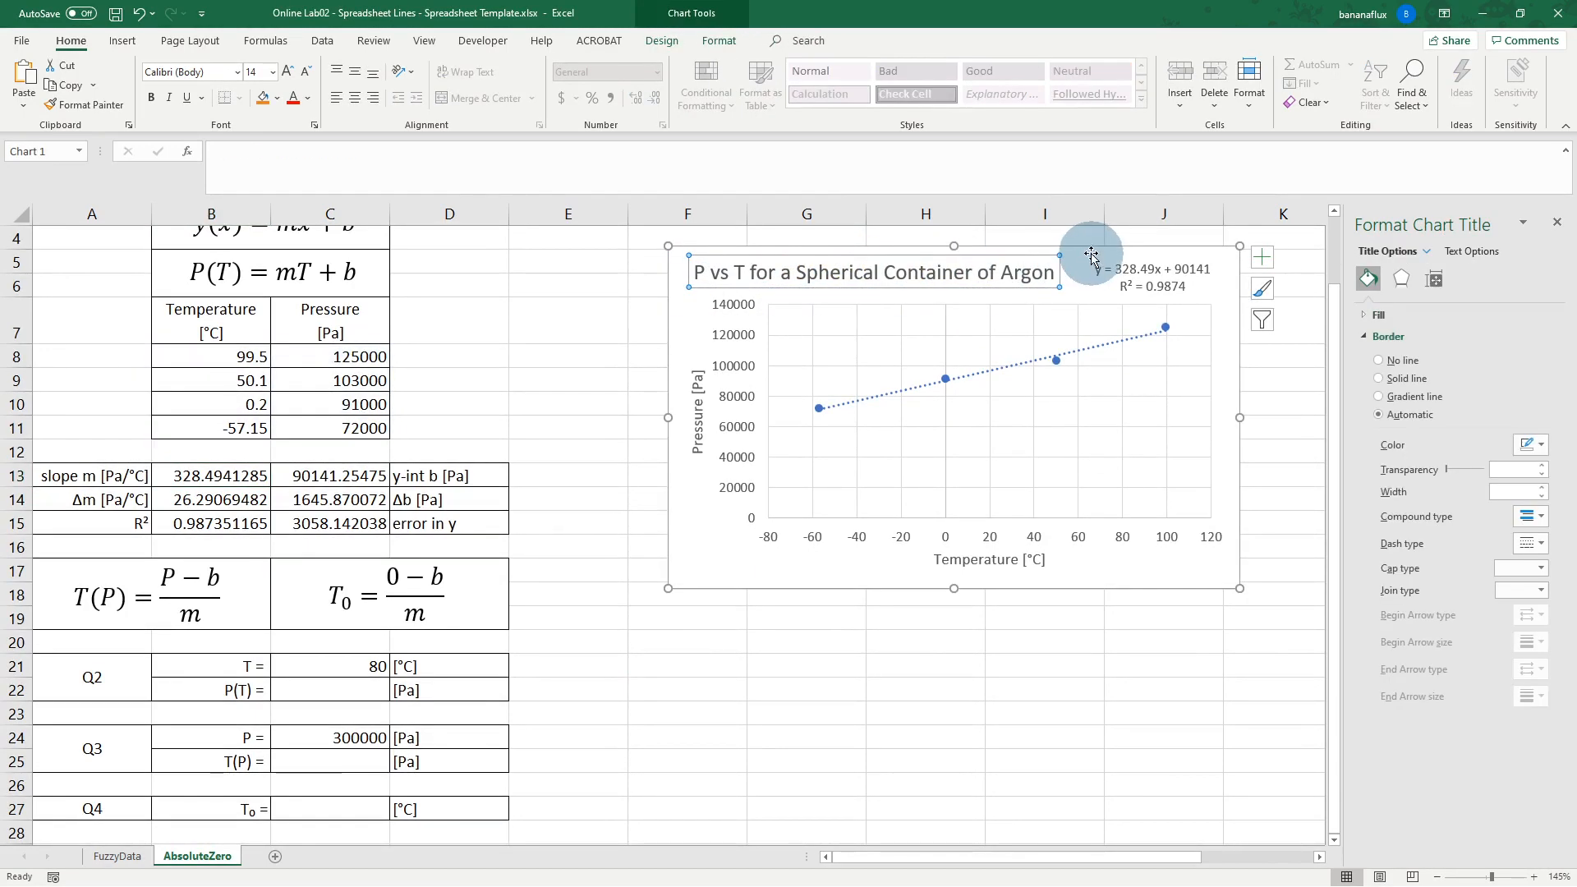
Step: Move and resize the P vs T chart to span roughly columns E to L, closing the Format Chart Area pane
drag(1091, 255, 1018, 295)
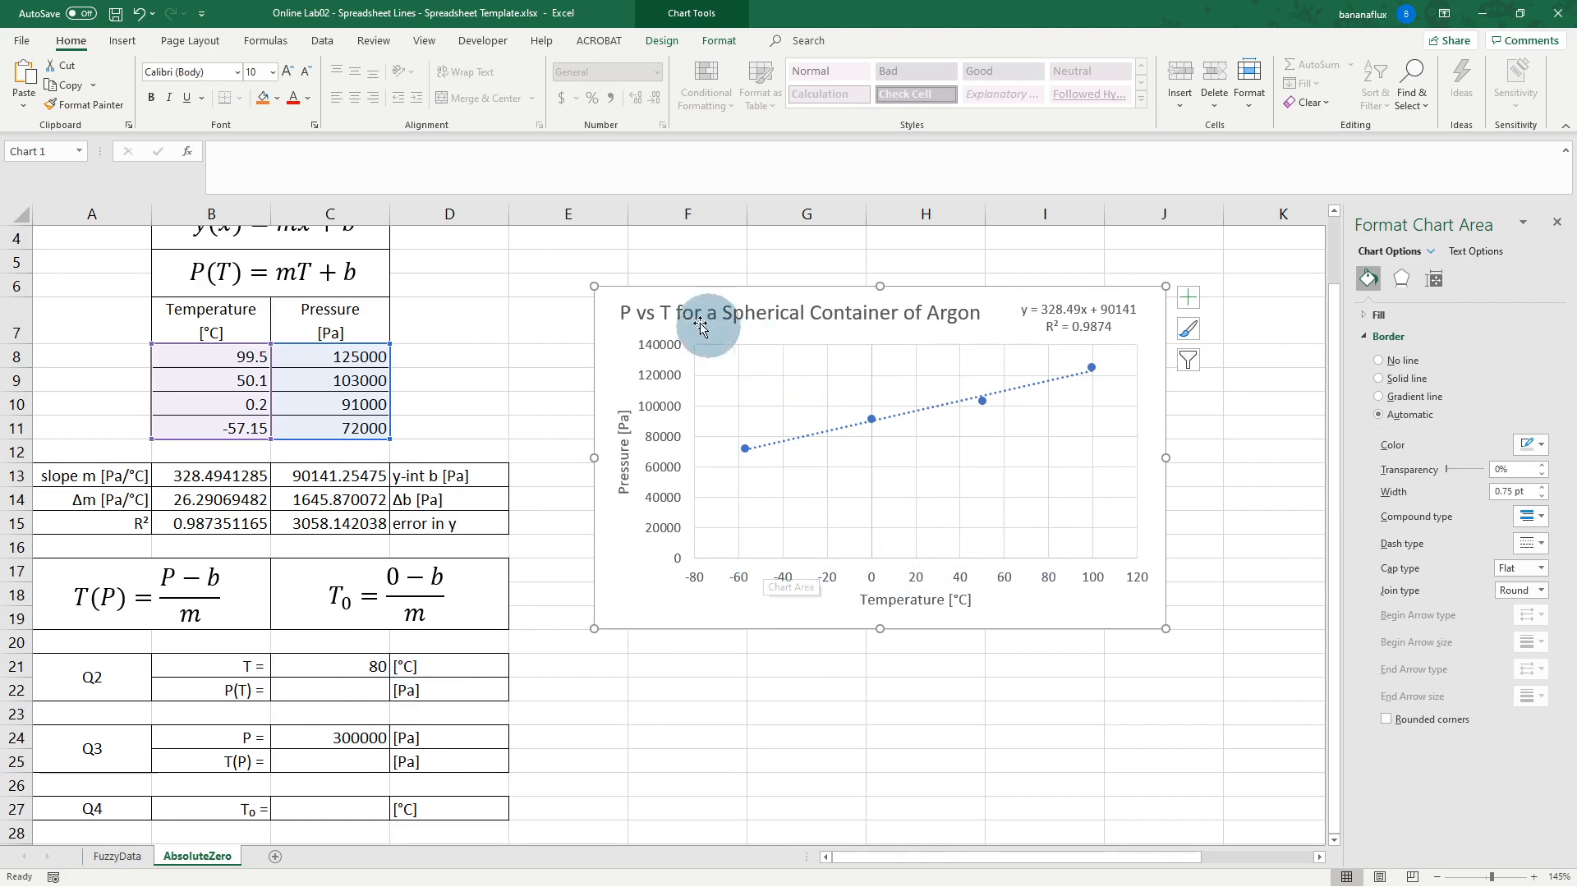
drag(594, 629, 539, 755)
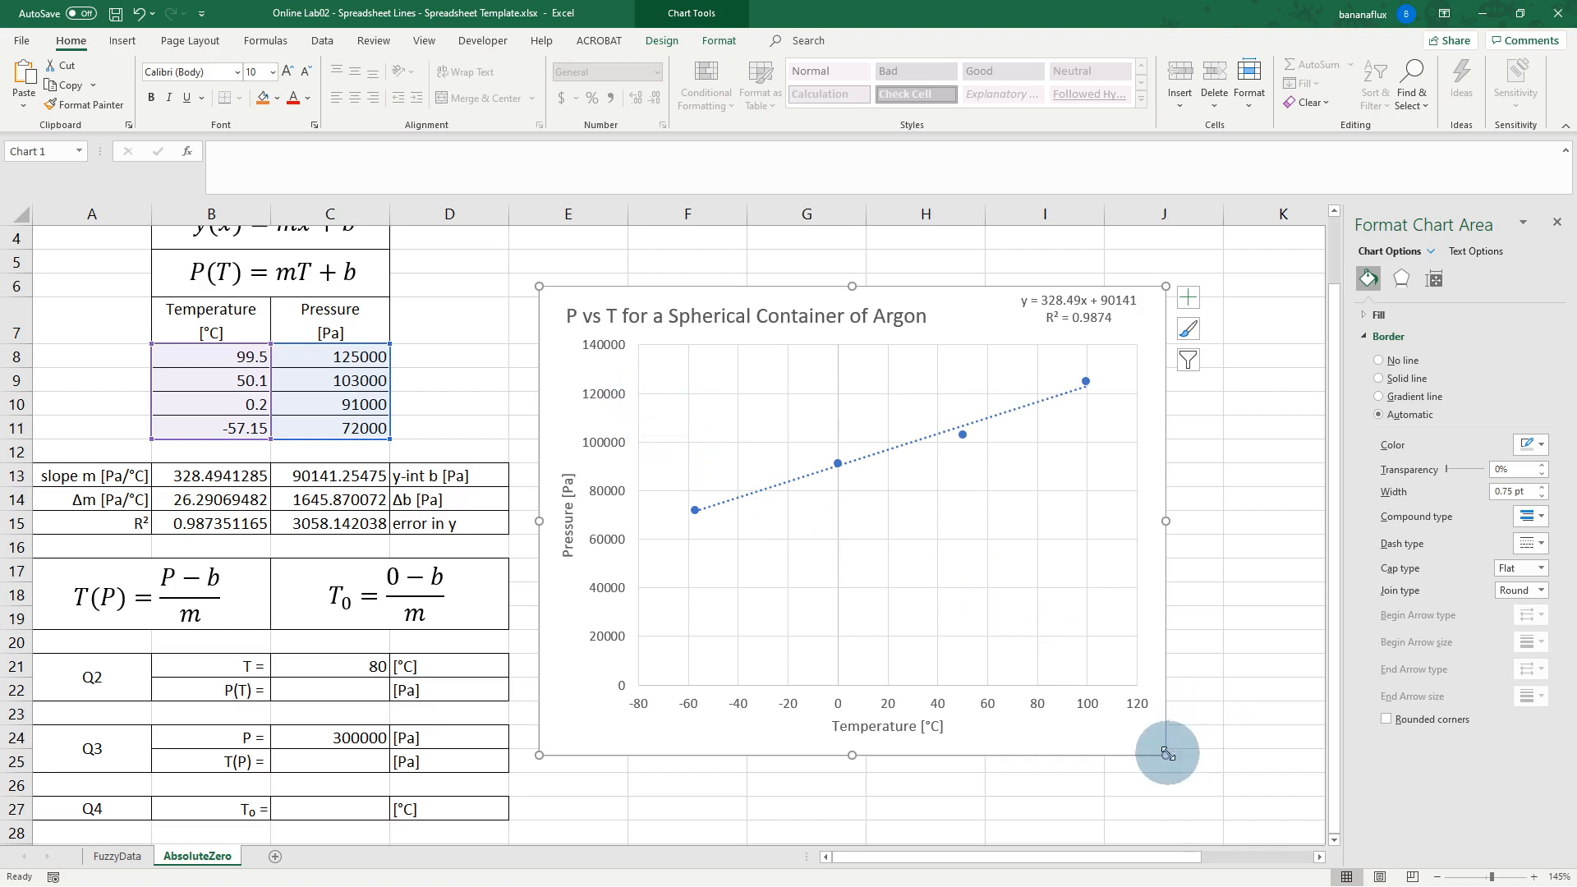
drag(1166, 755, 1285, 813)
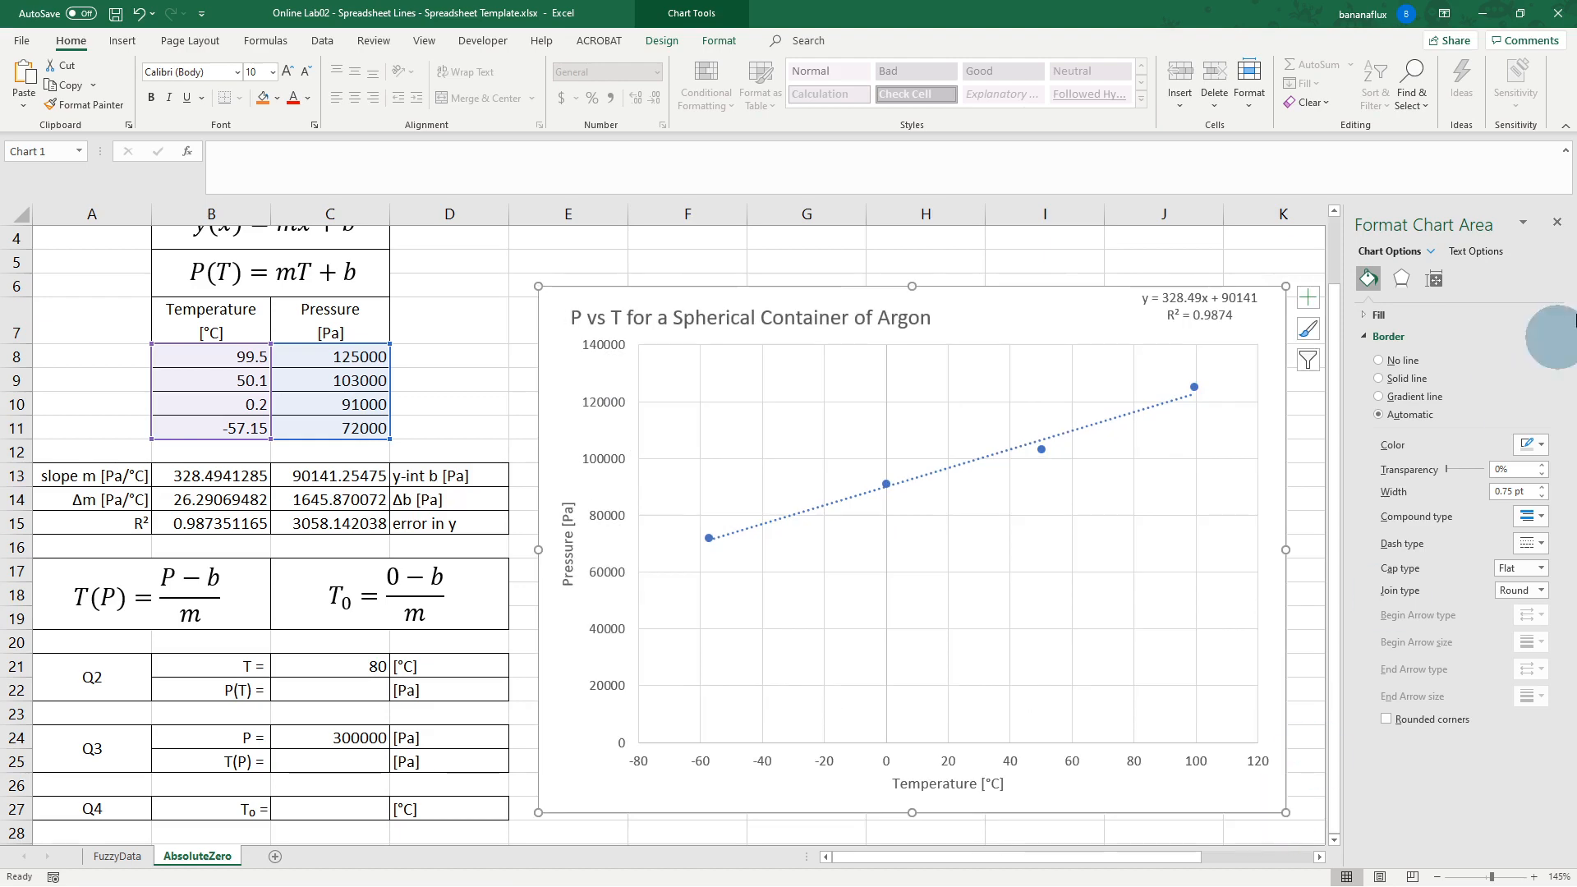
click(1557, 222)
drag(1285, 550, 1412, 542)
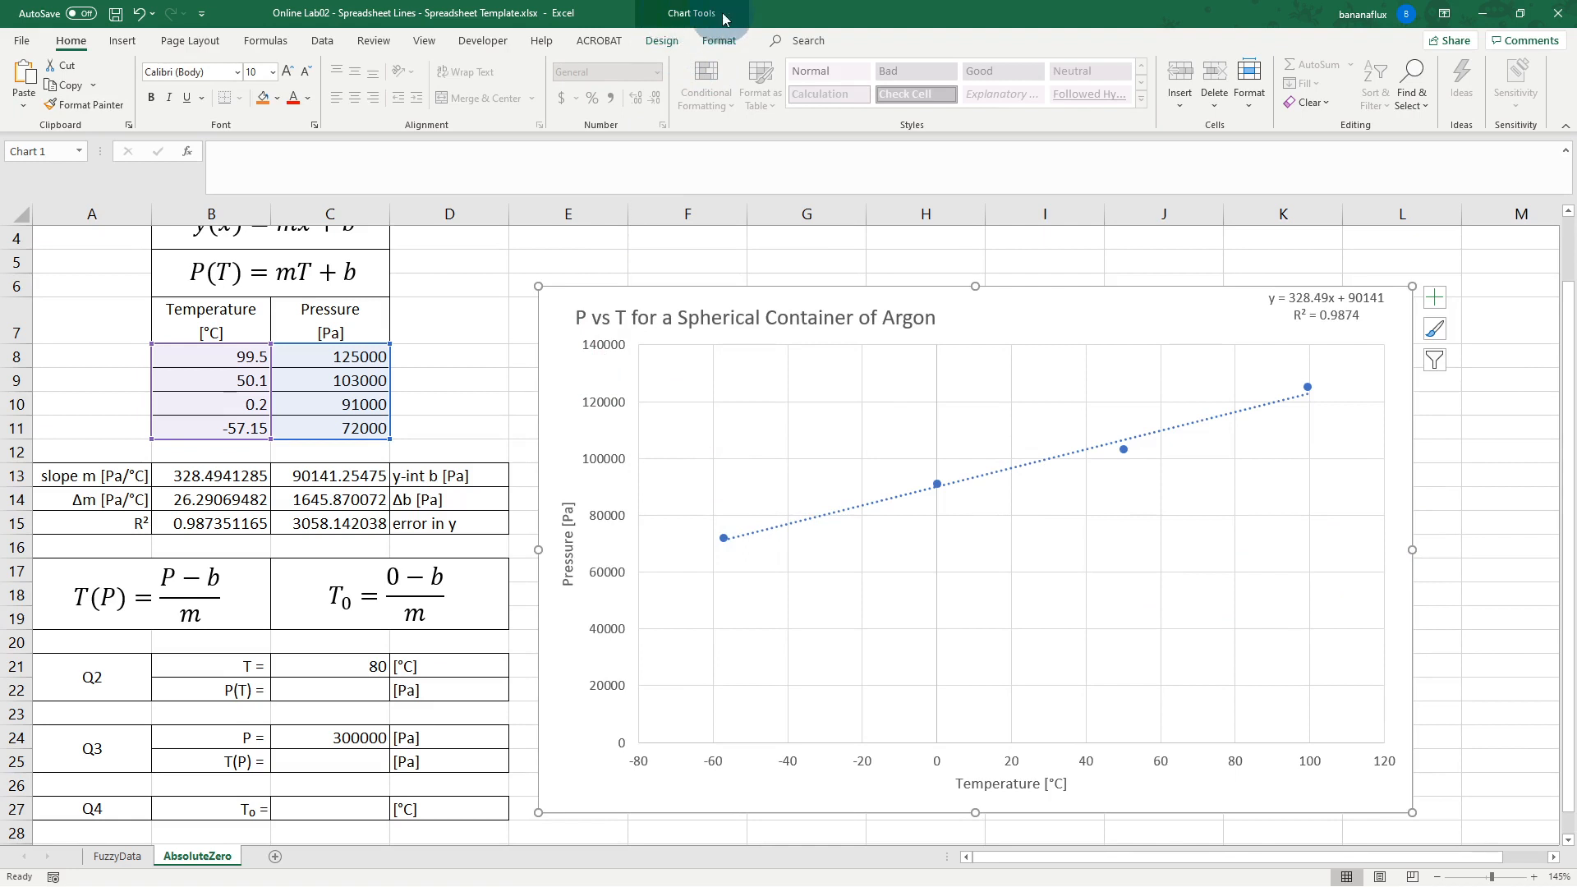
Step: Add minor horizontal and minor vertical gridlines to the P vs T chart
click(664, 42)
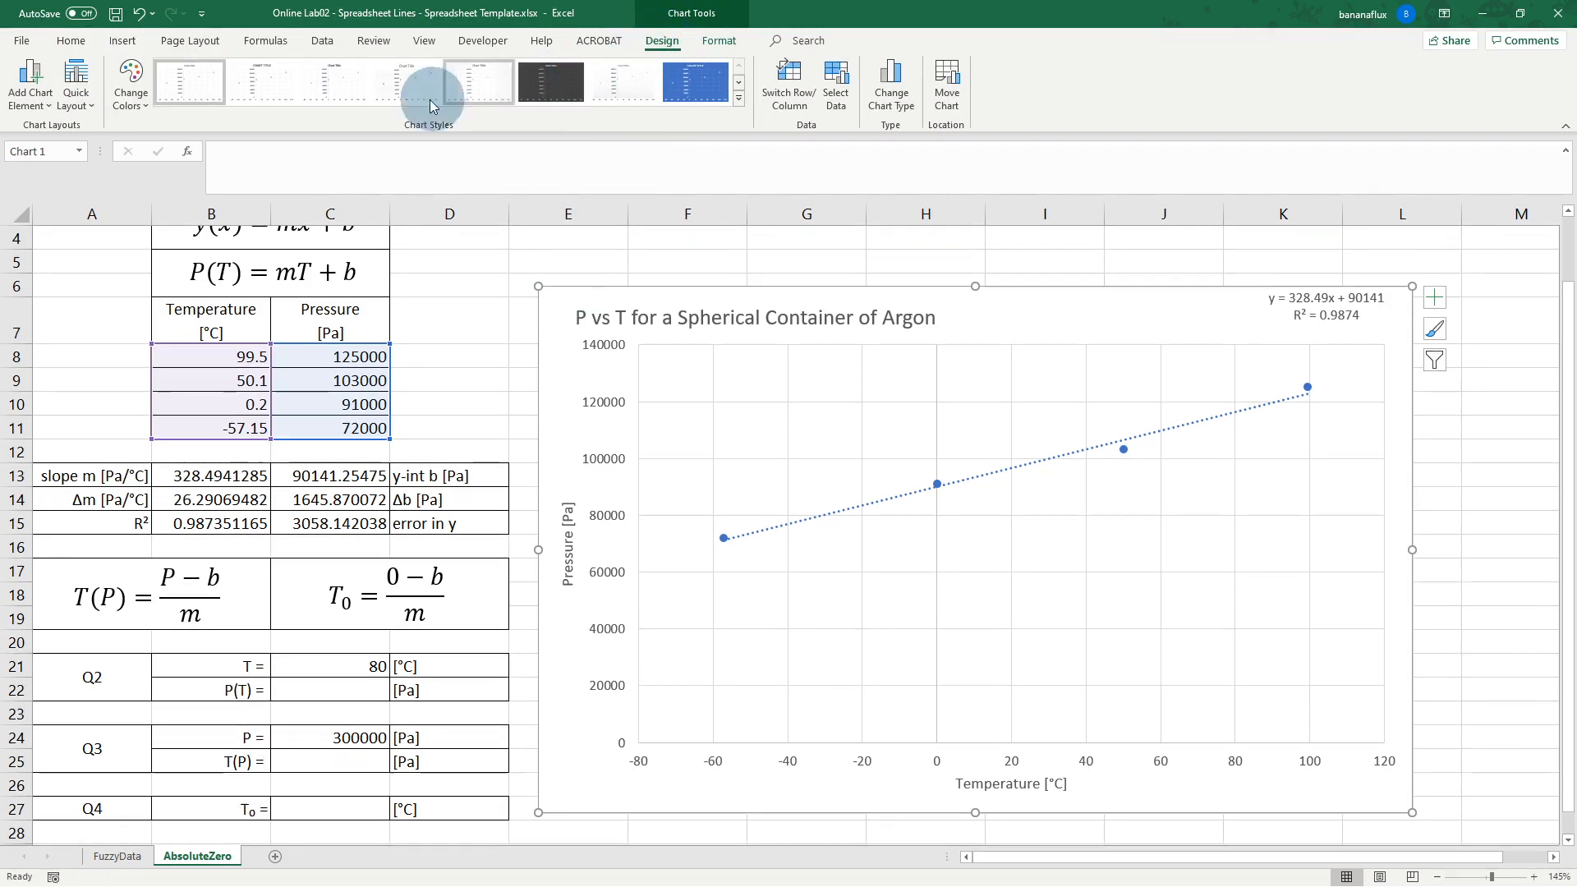
click(36, 102)
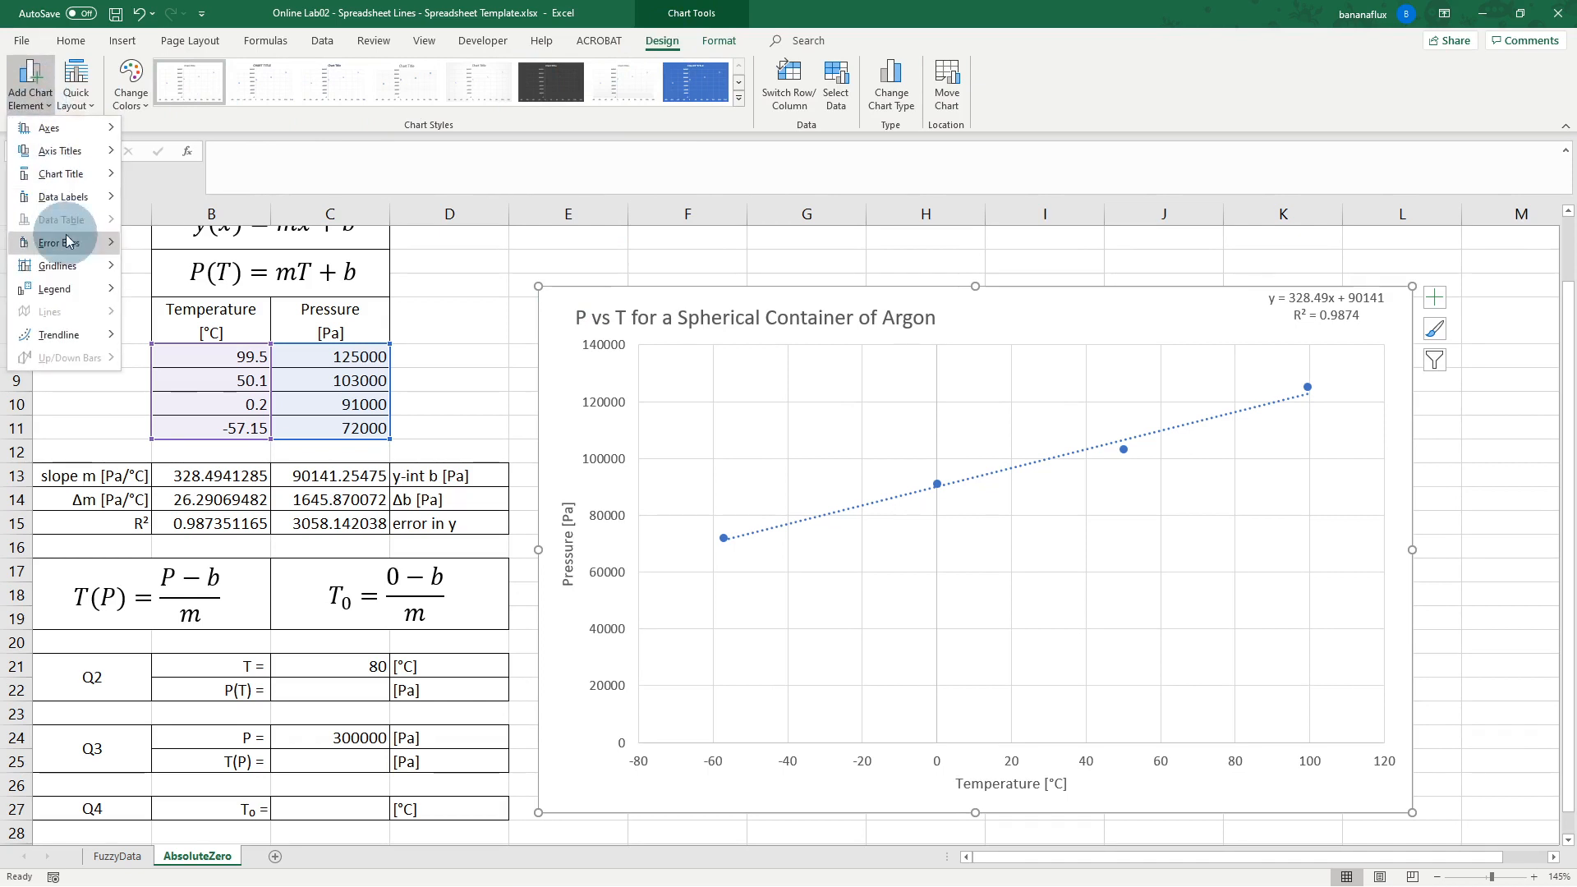
mouse_move(76, 268)
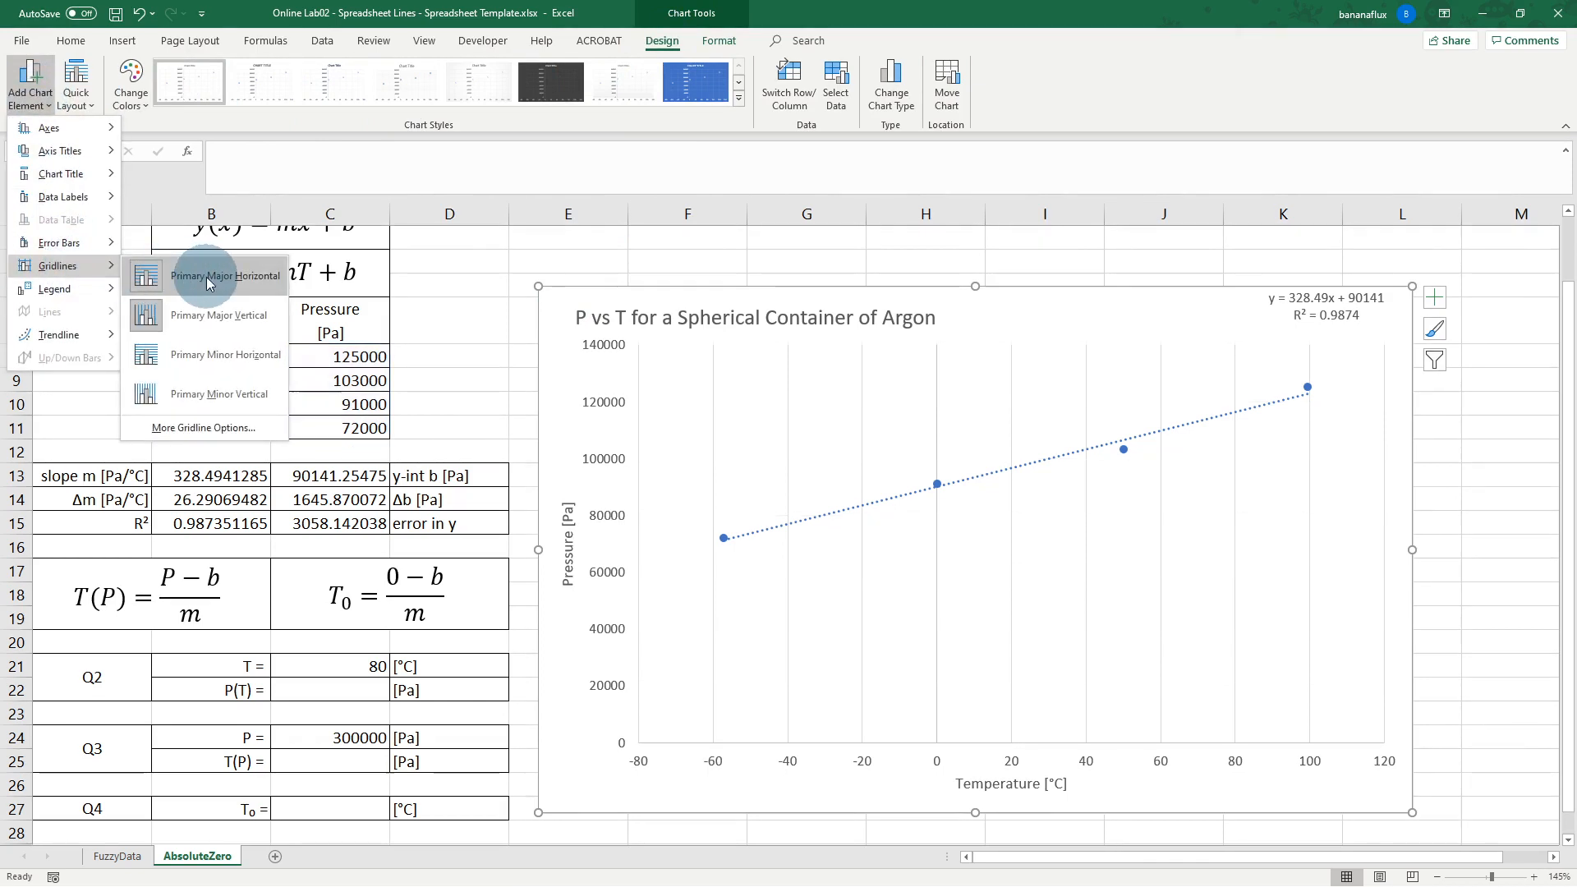
click(219, 364)
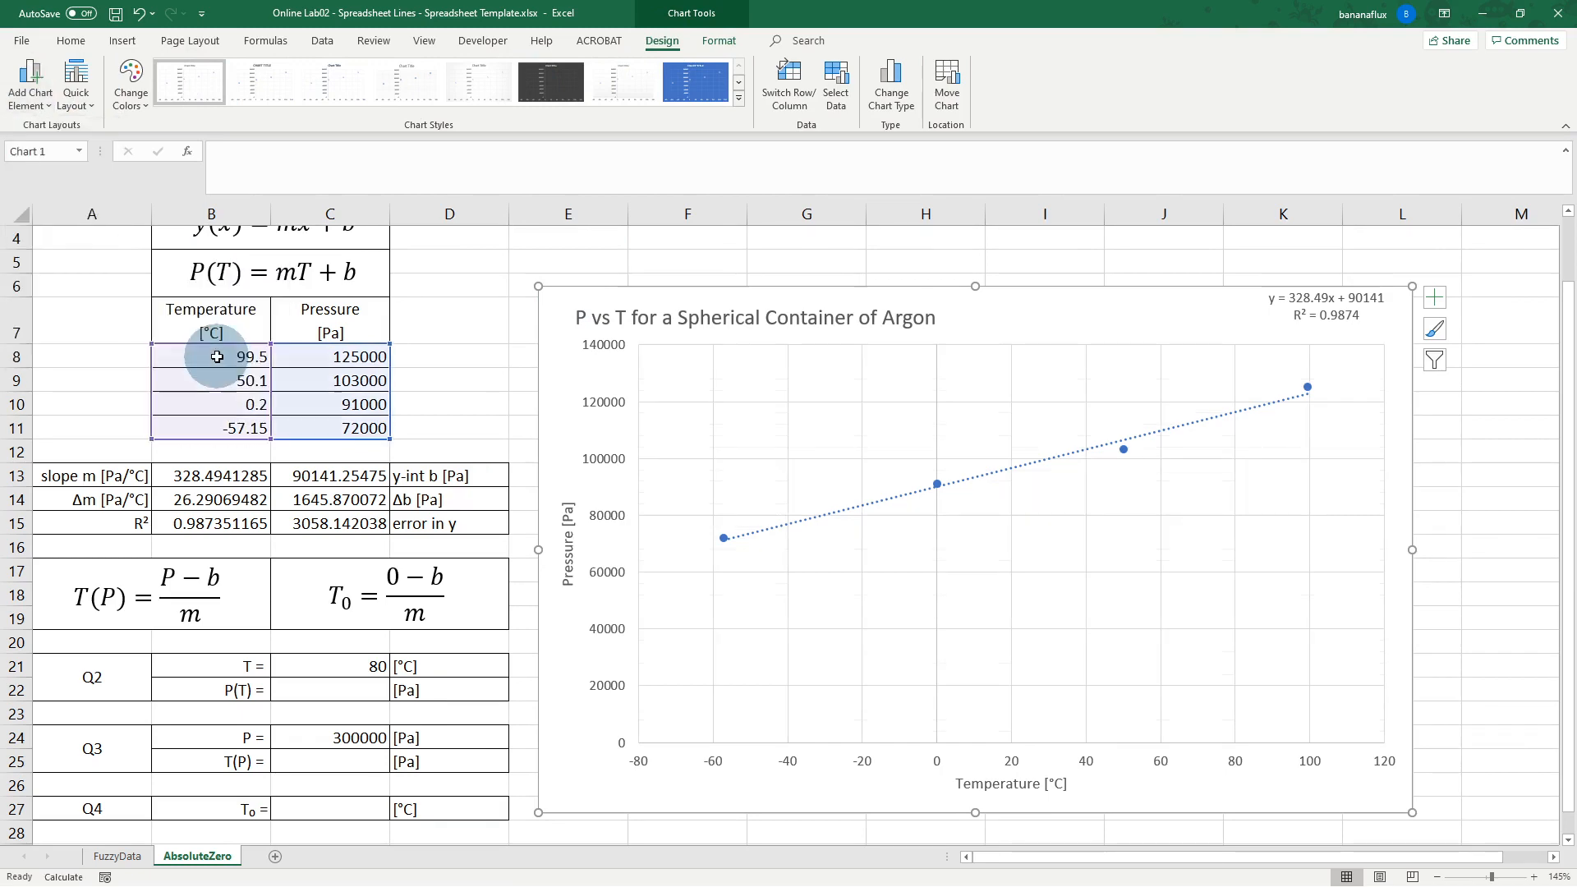
click(31, 83)
mouse_move(77, 265)
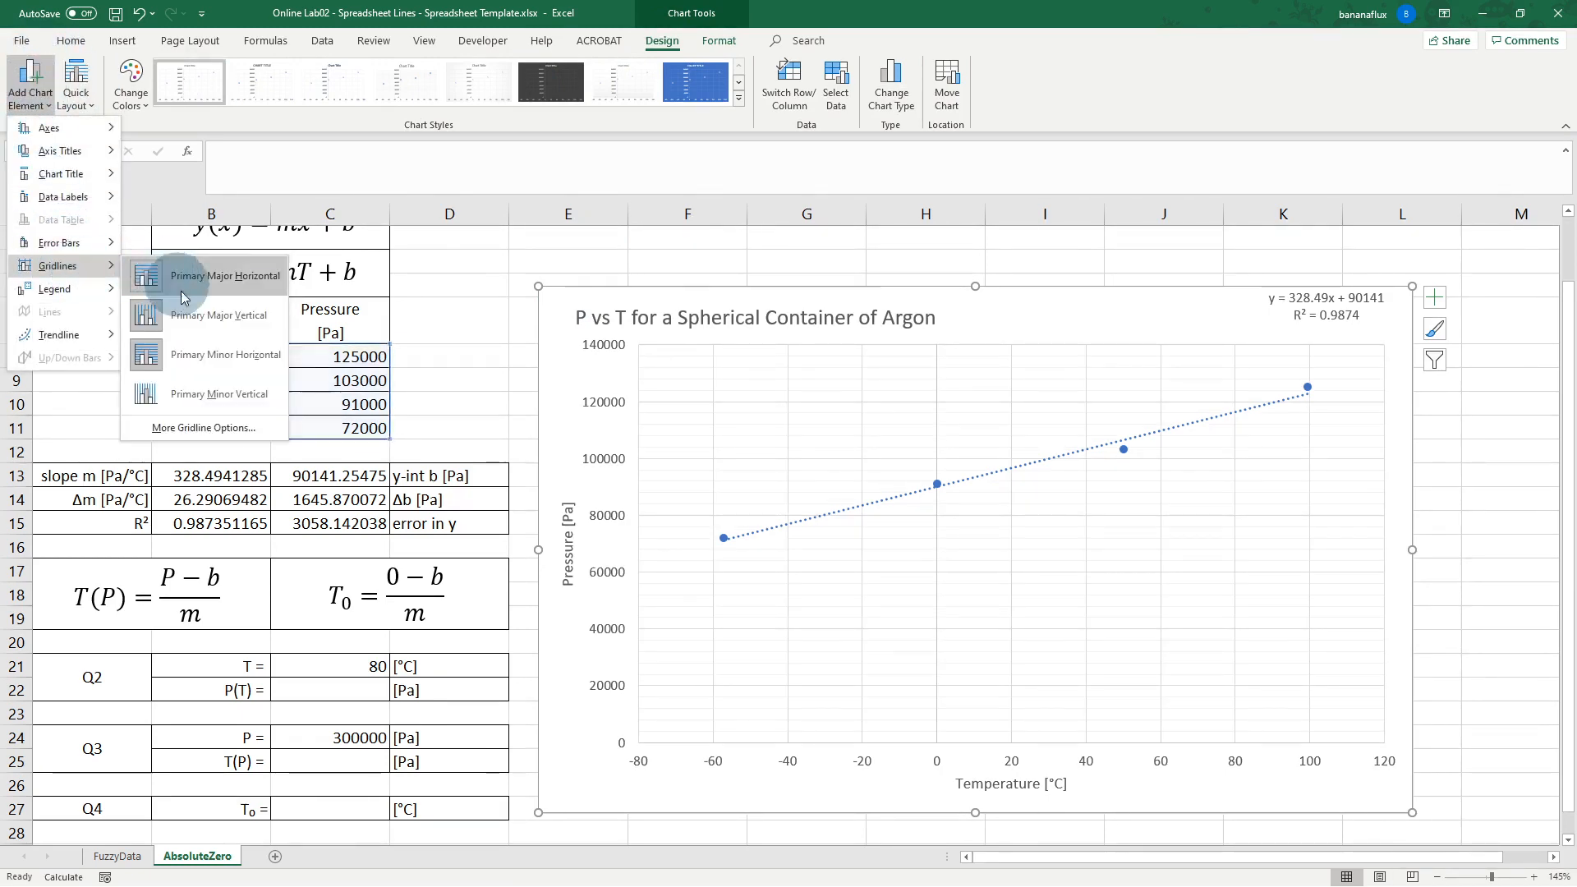
click(203, 390)
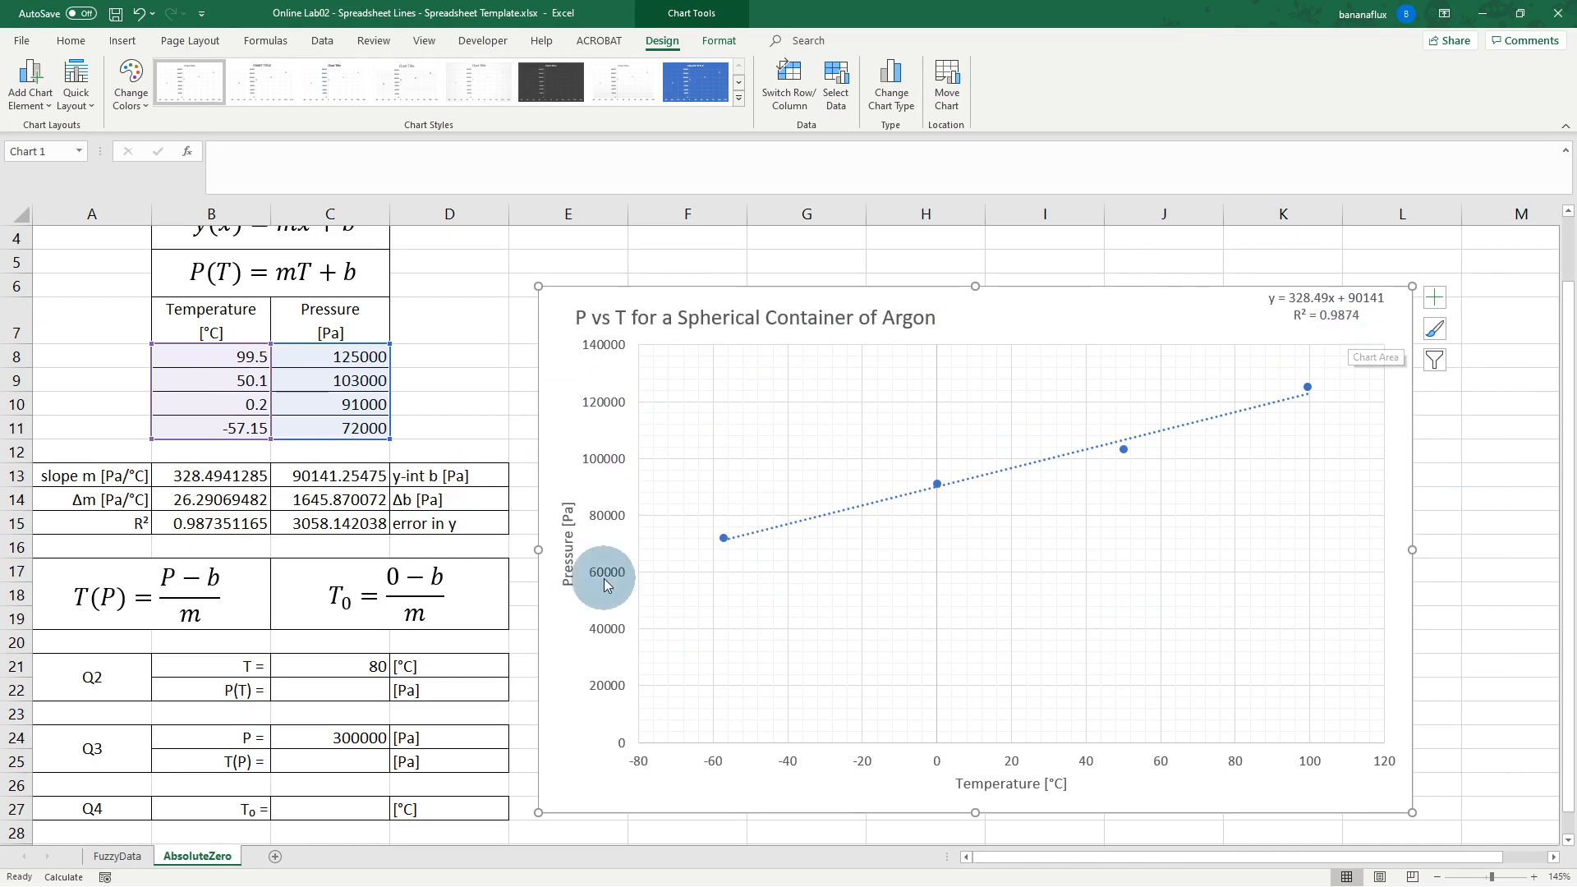
Step: Enter =B13*C21+C13 in C22, giving P = 116420.785 Pa at 80 °C
click(360, 690)
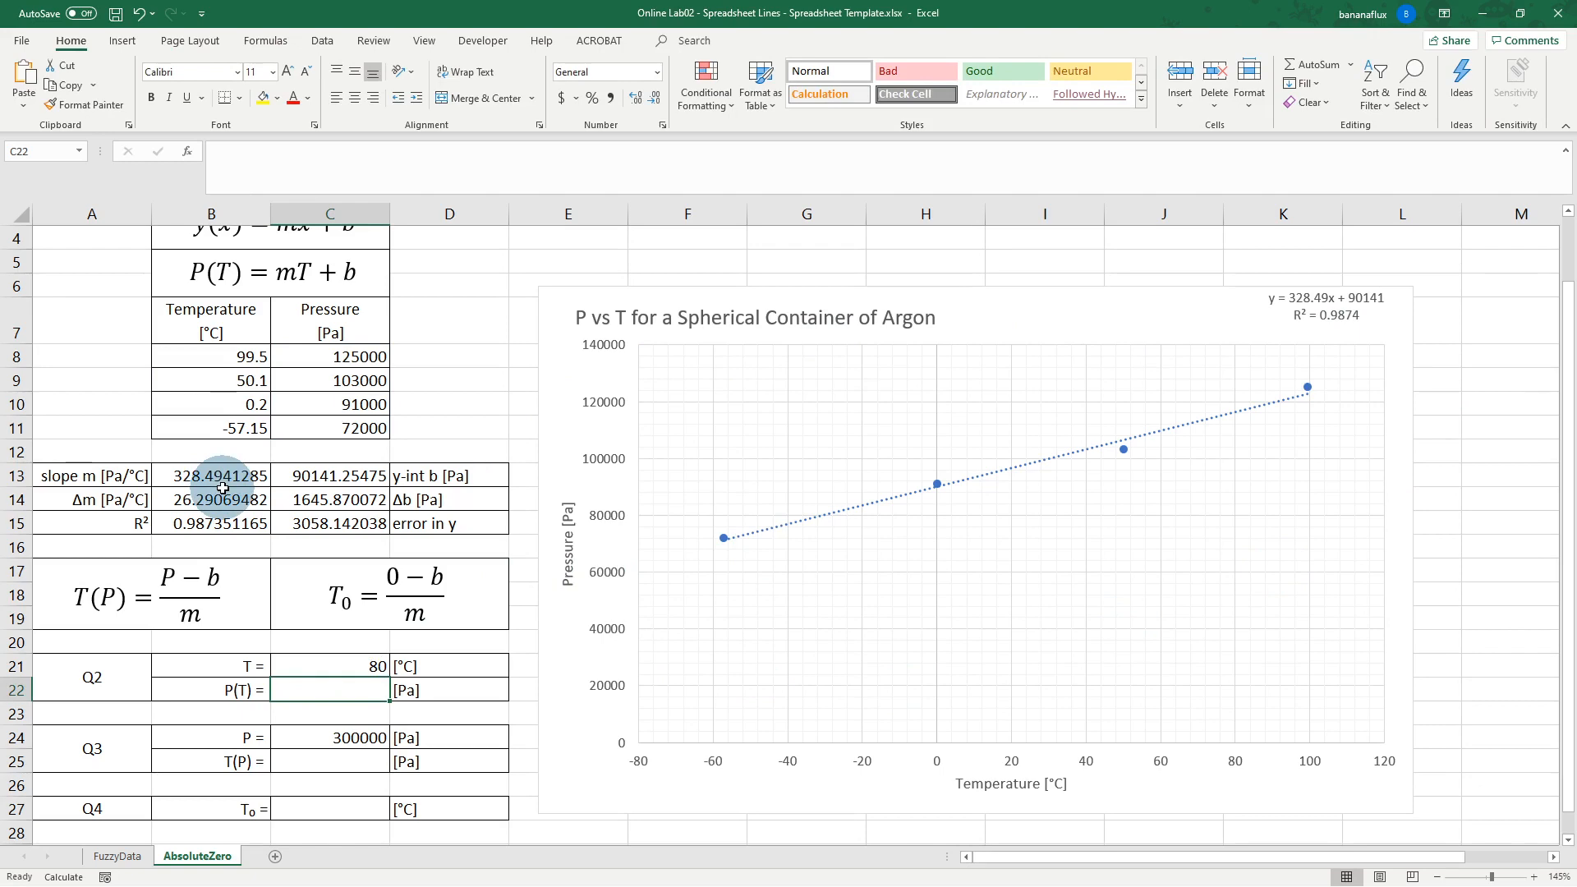
double_click(367, 688)
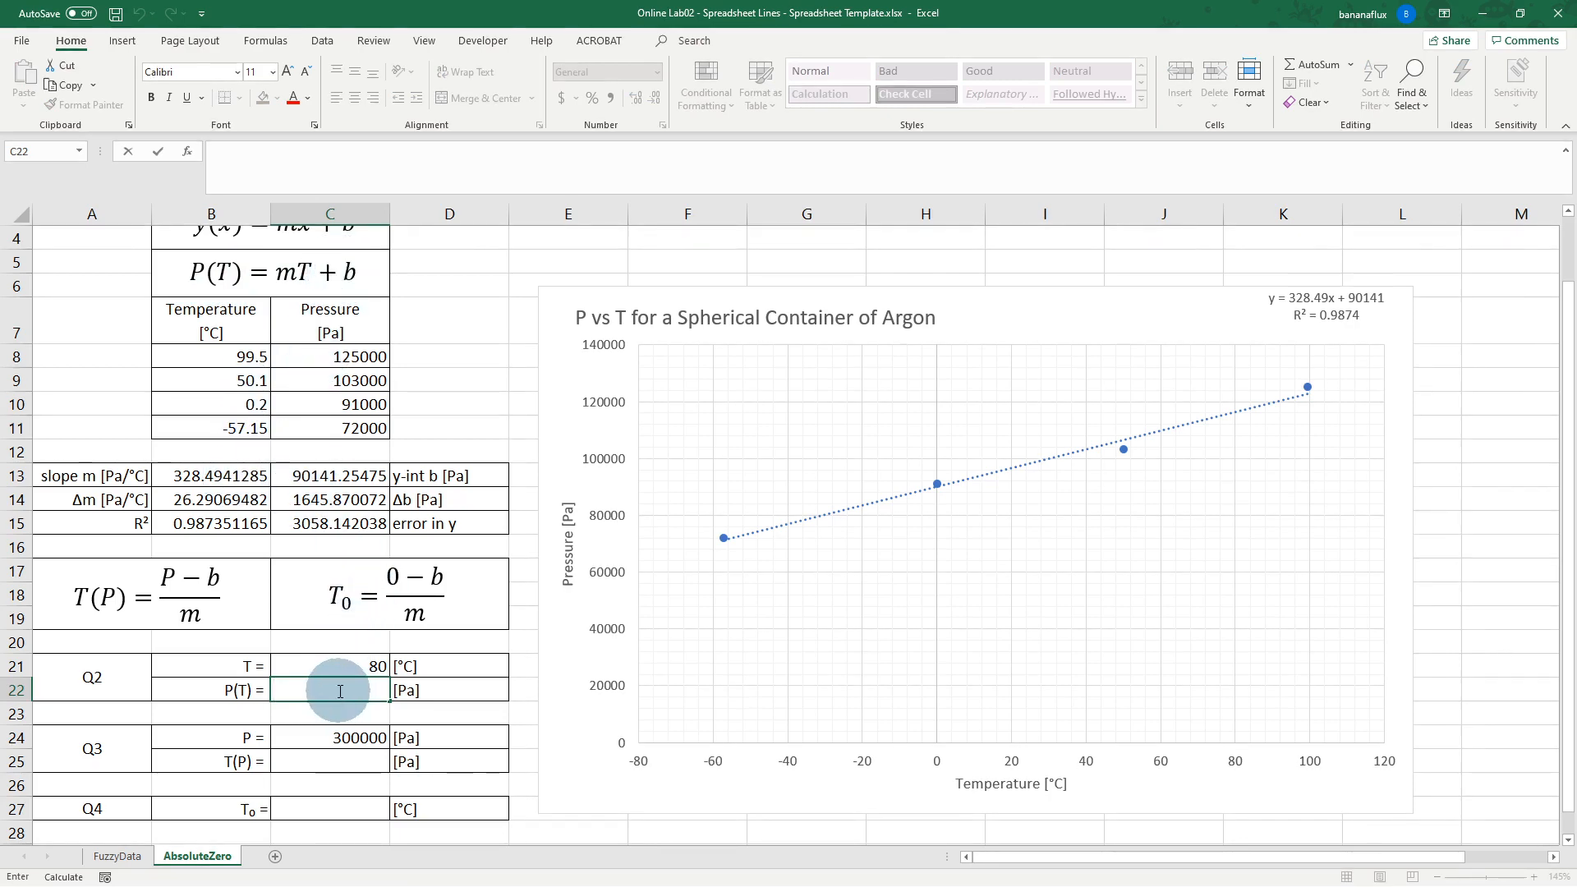
text(=)
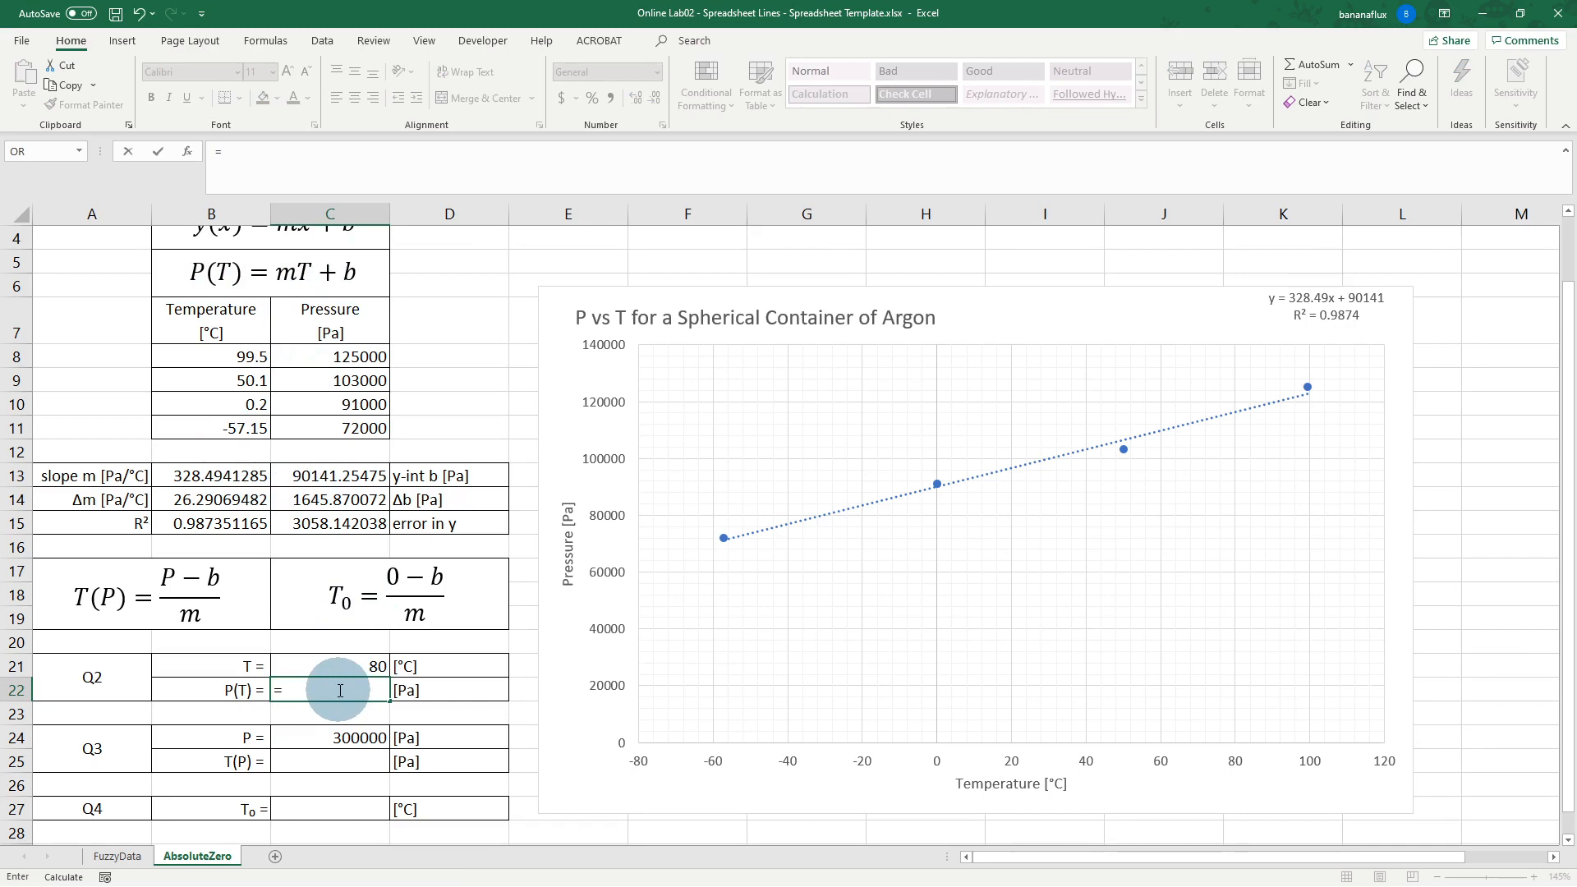
click(211, 475)
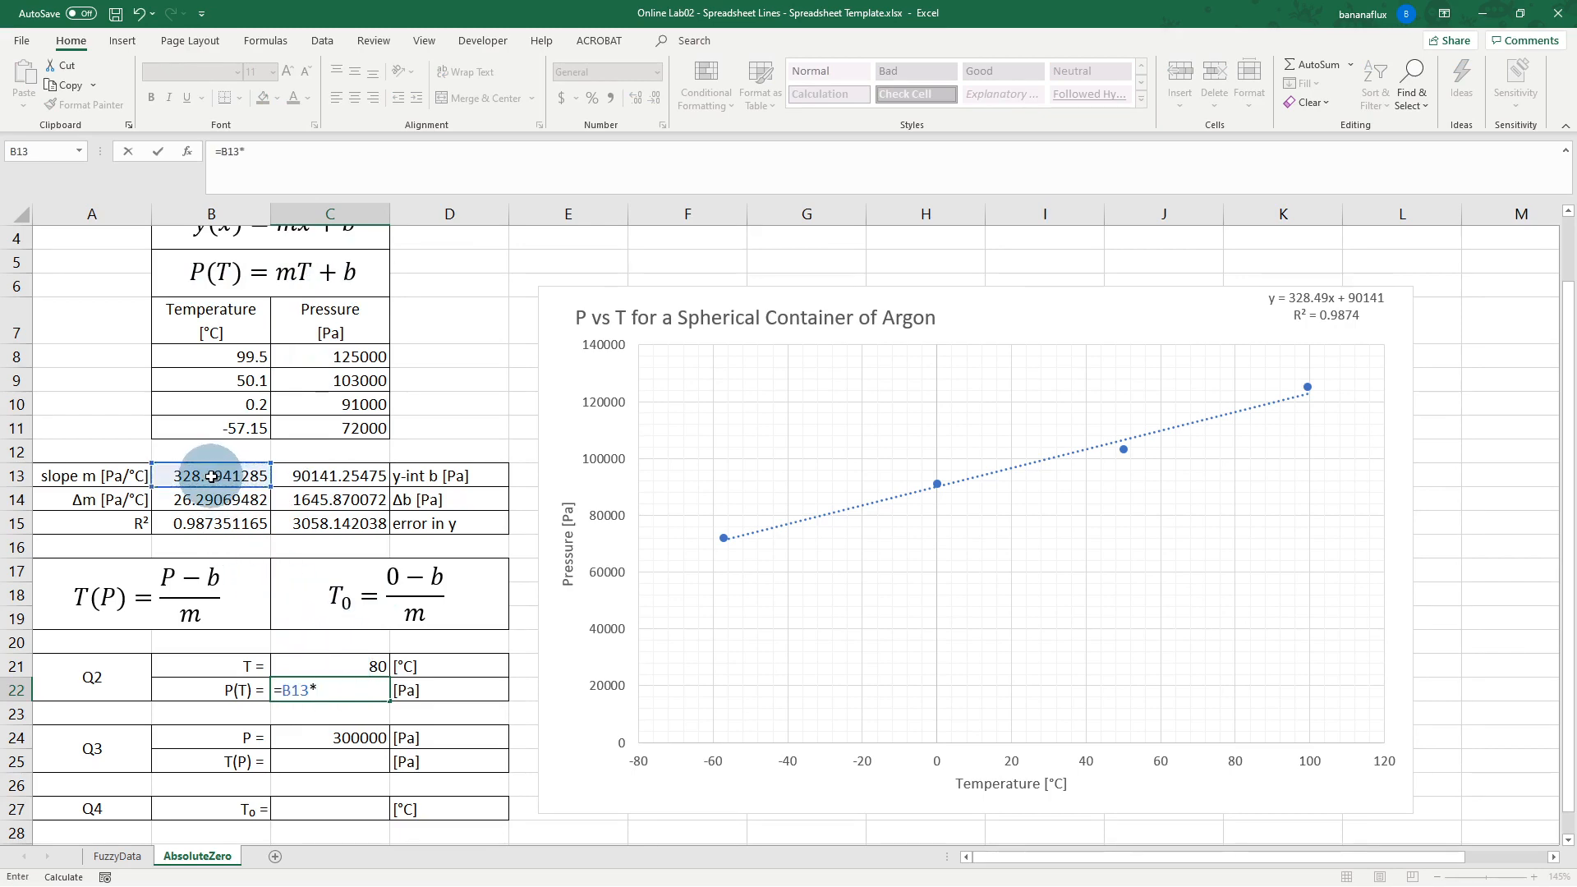
text(*)
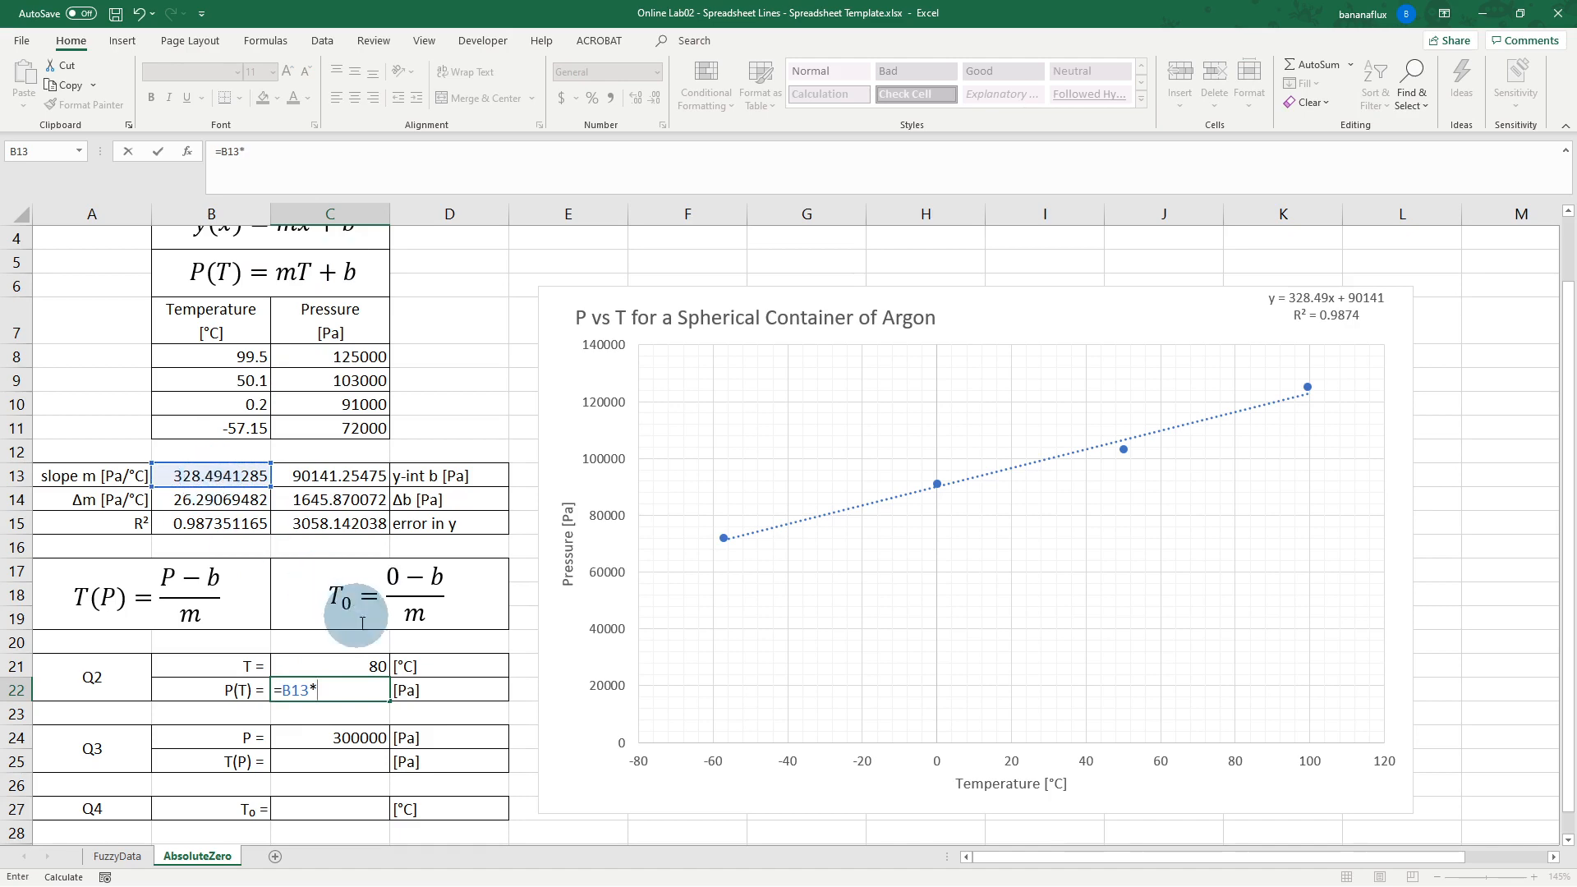
click(372, 665)
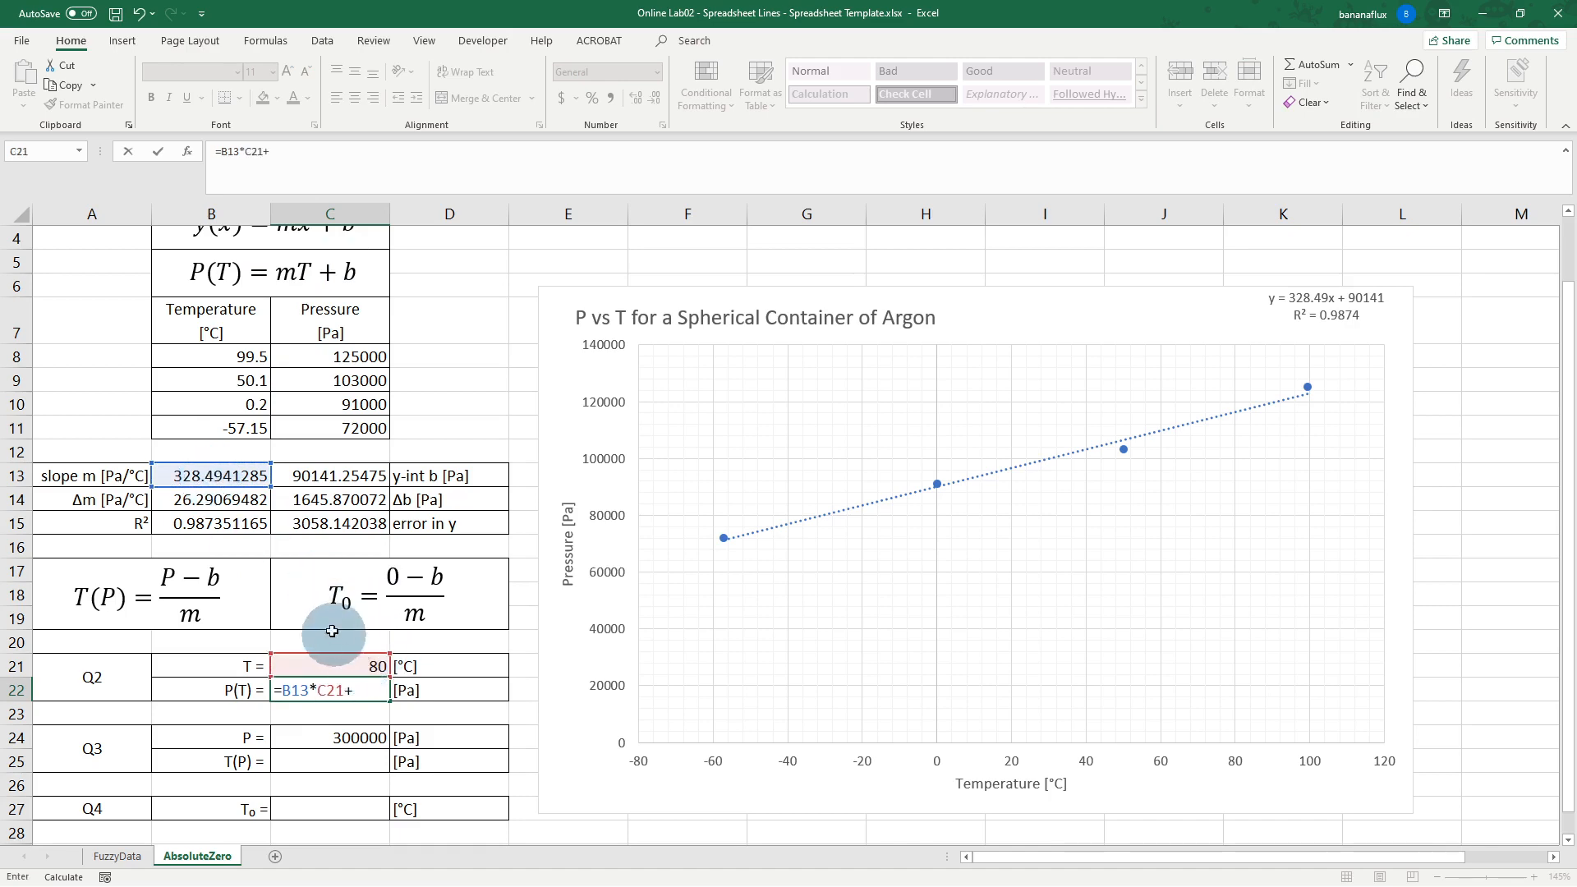
click(316, 476)
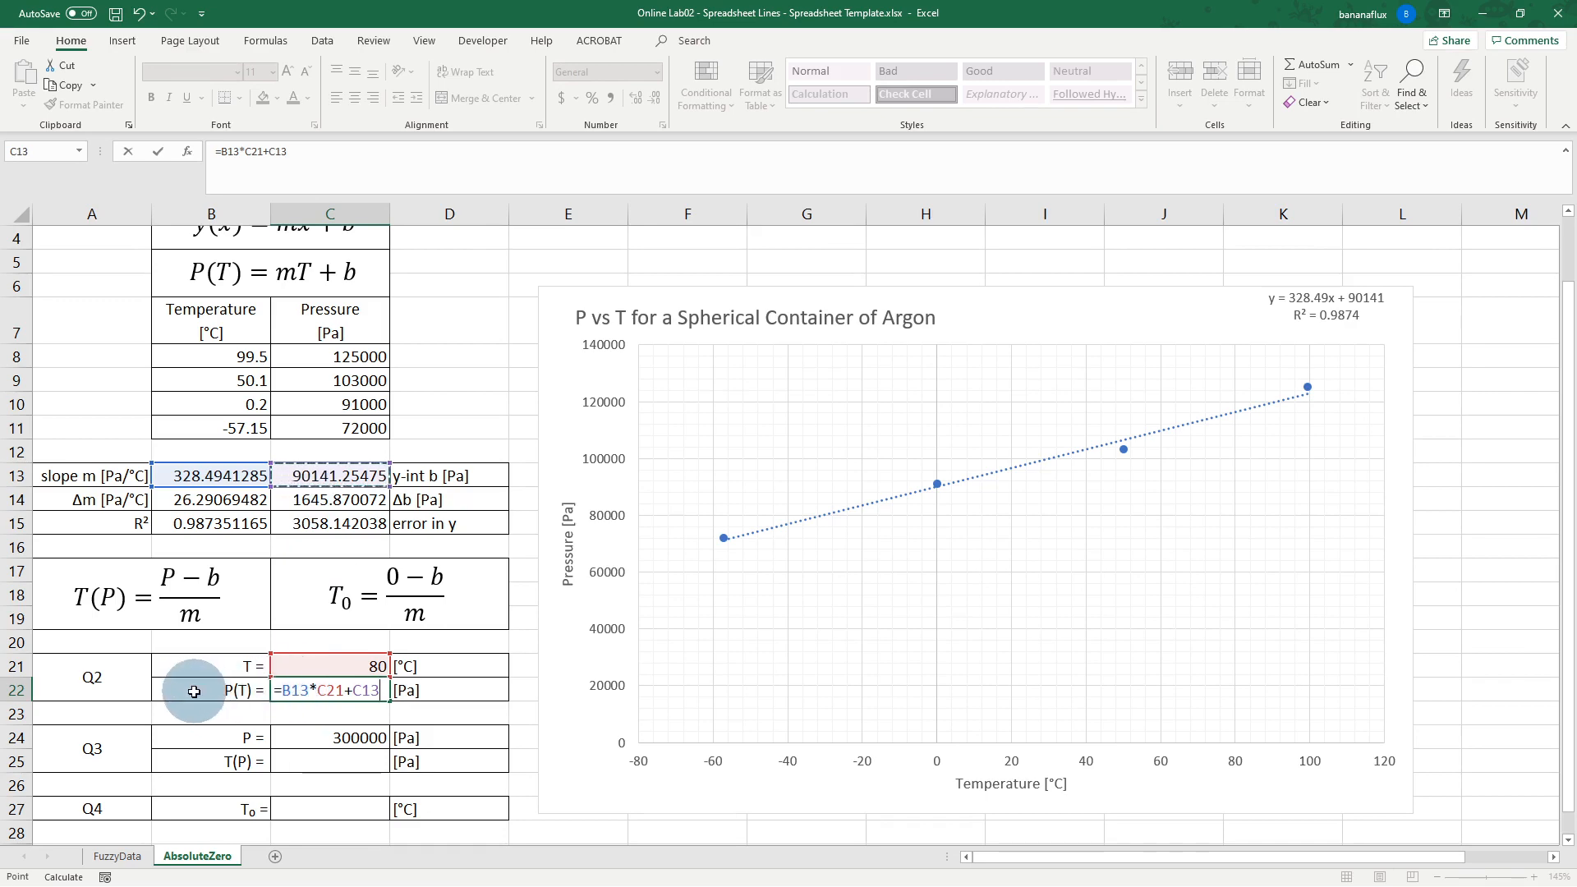
key(Return)
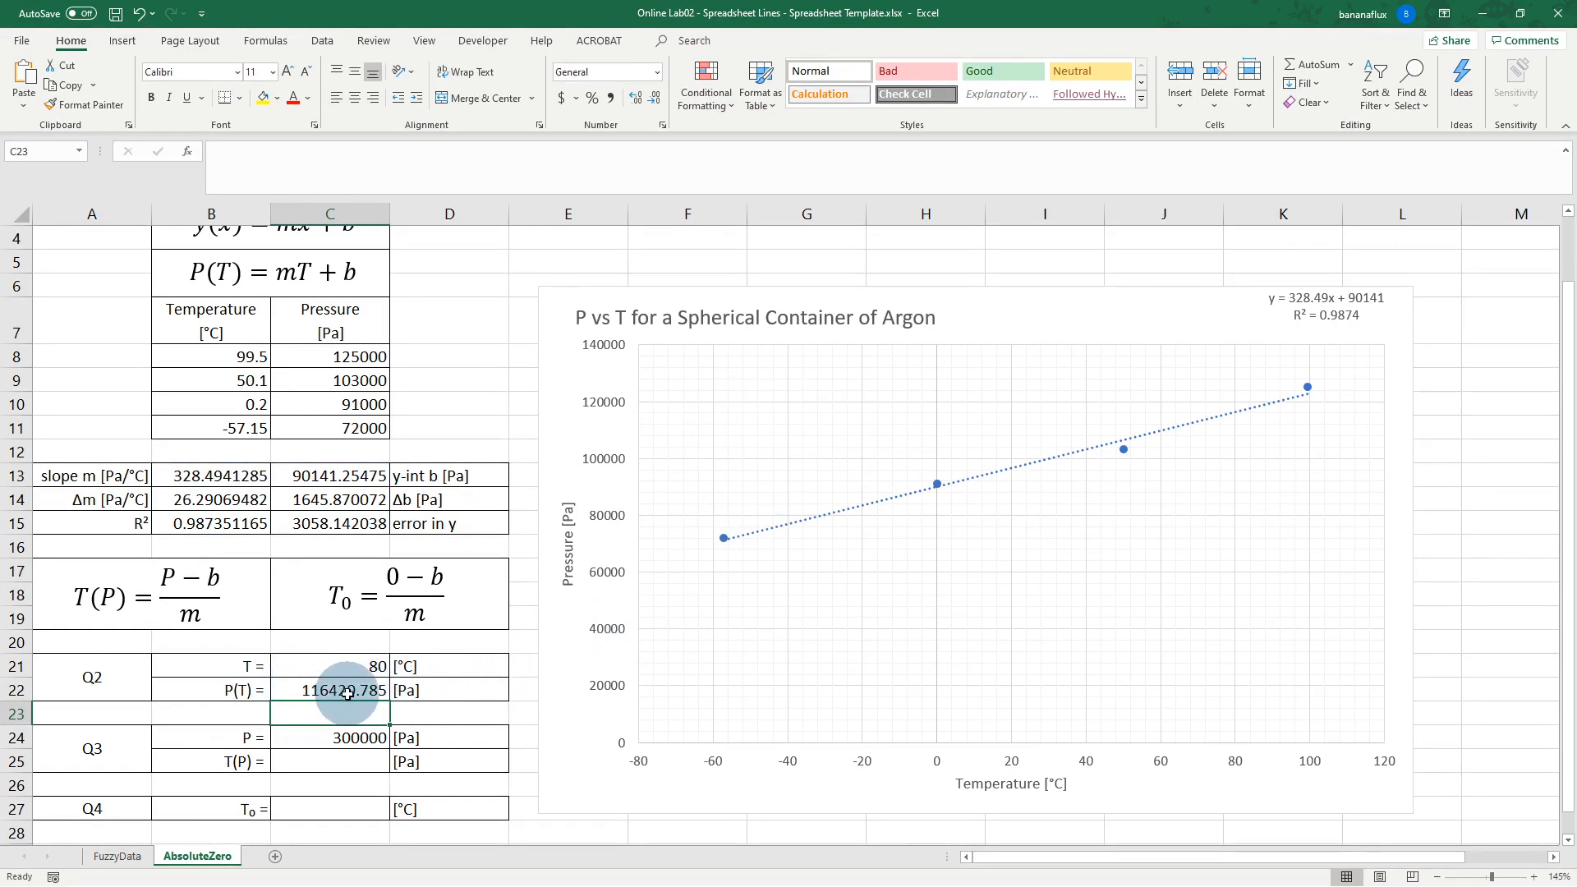
scroll(349, 710, down, 1)
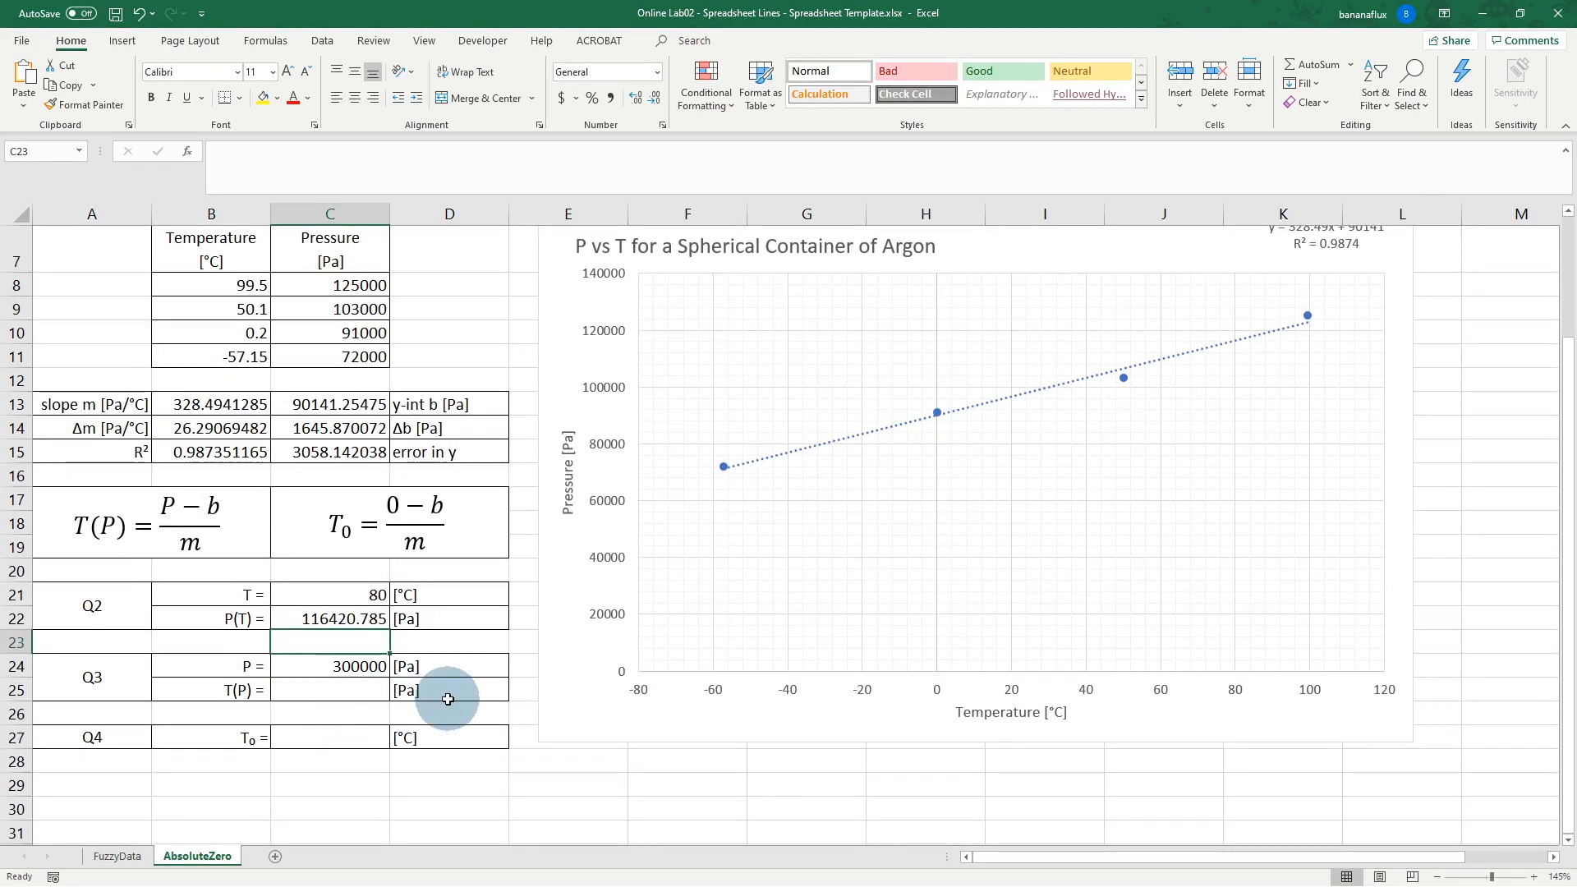
Step: In C25, build a T(P) formula from pressure C24, intercept C13 and slope B13
click(361, 694)
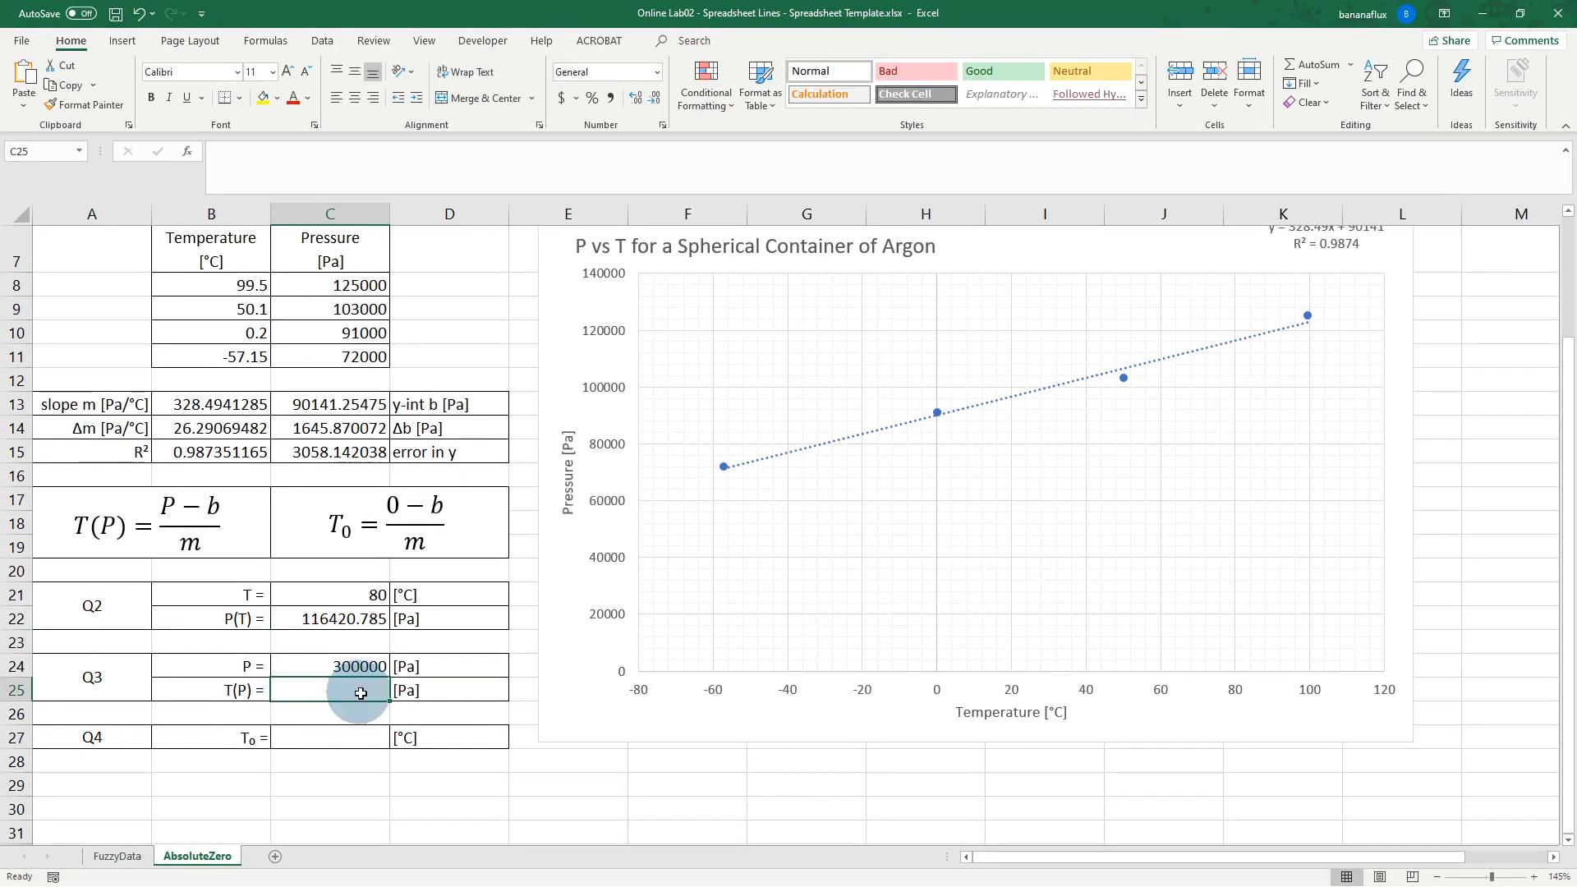
scroll(361, 694, up, 1)
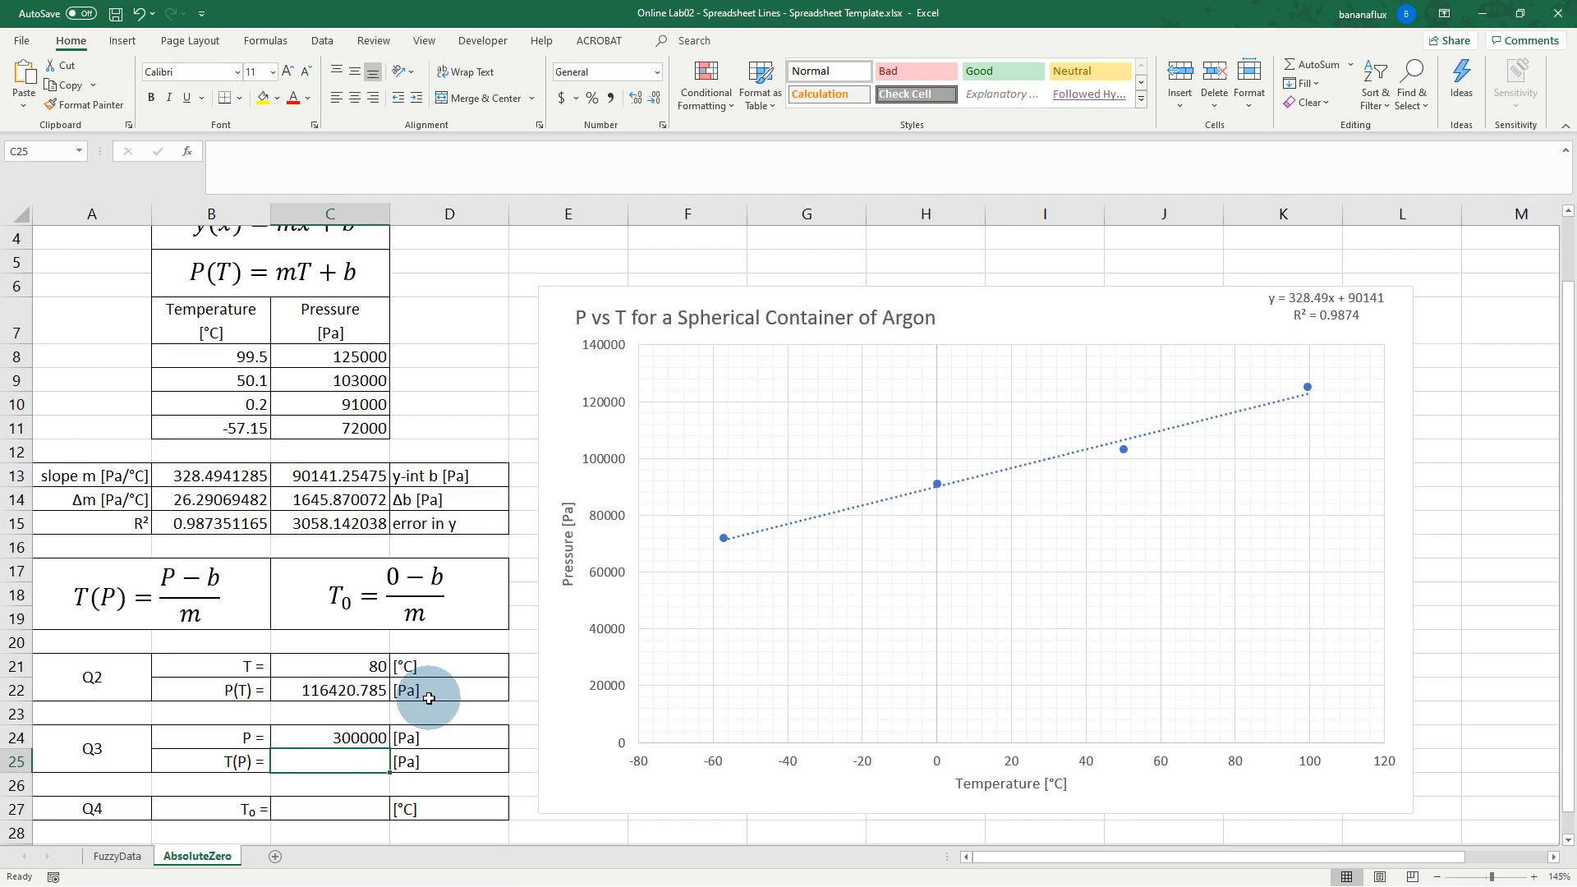
scroll(429, 698, up, 1)
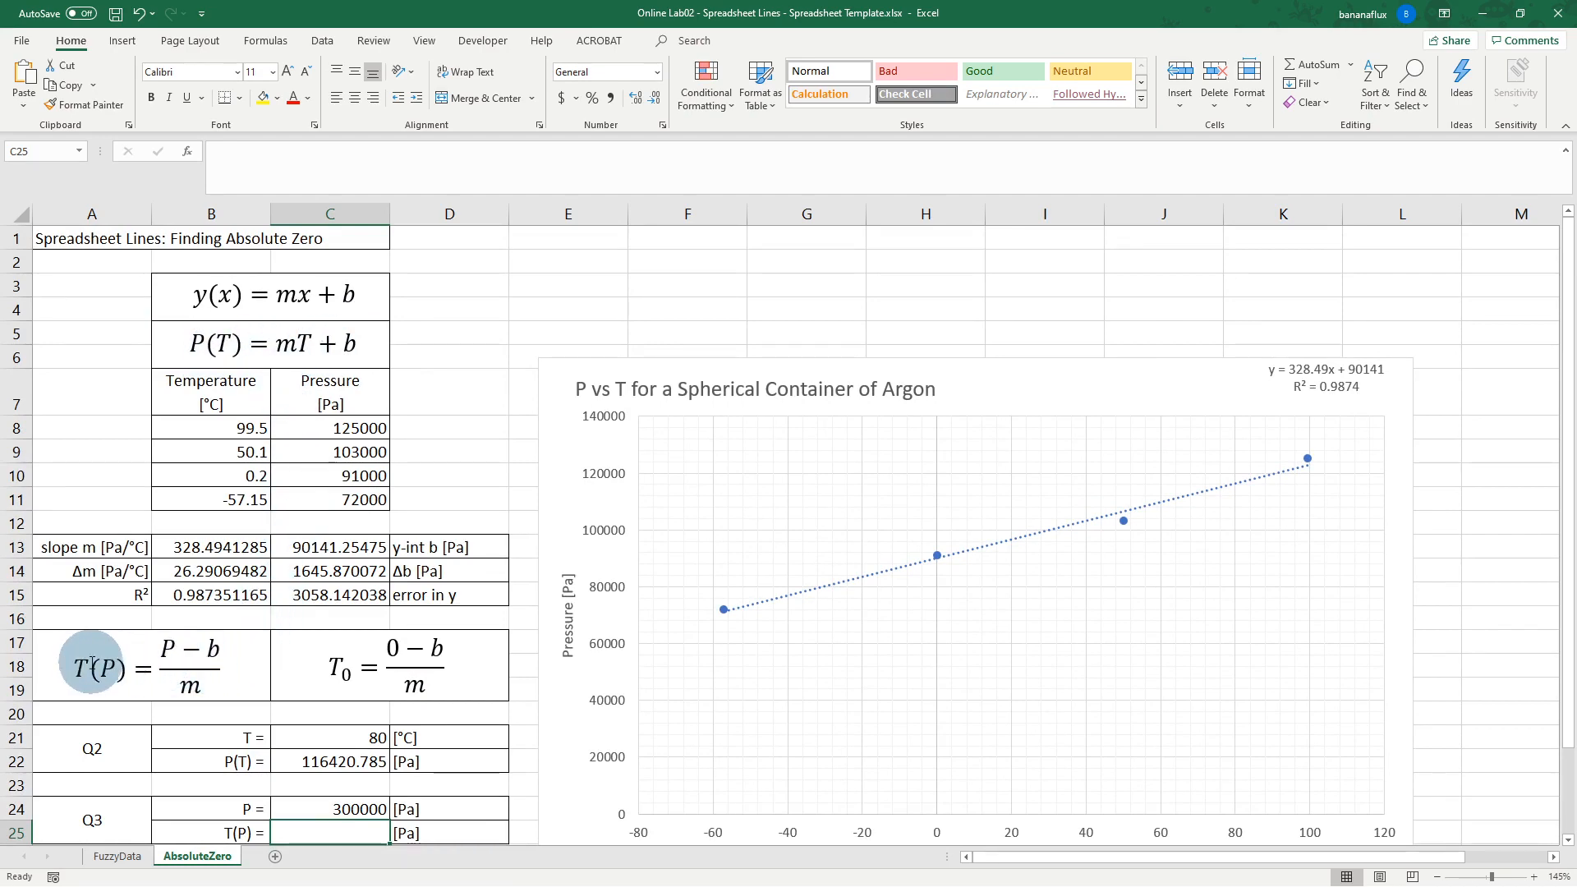
scroll(238, 665, down, 2)
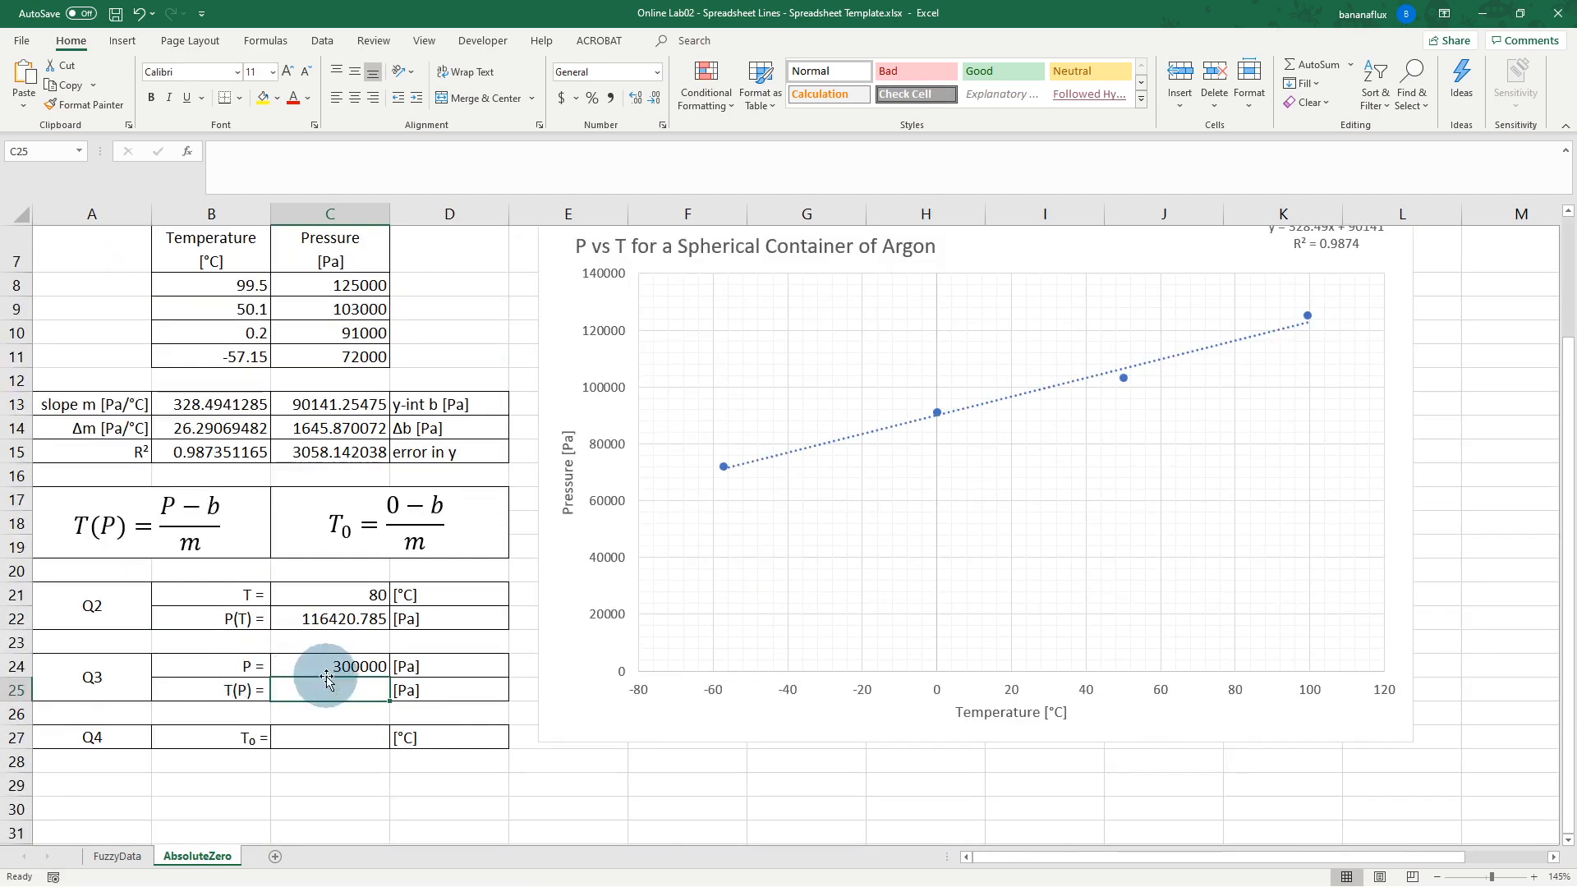
double_click(365, 690)
text(=)
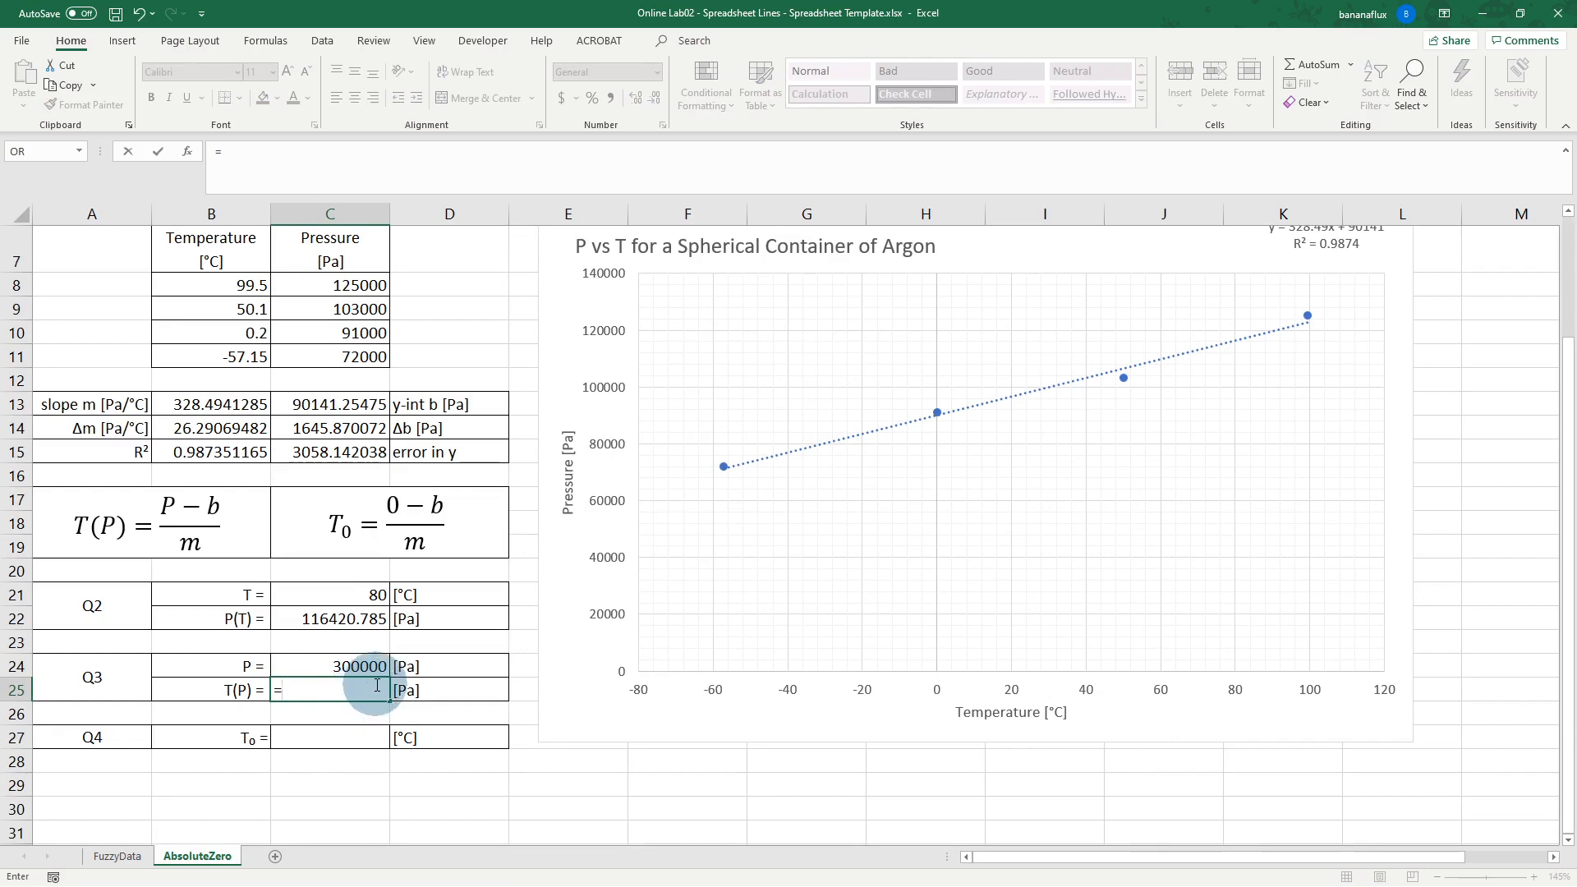
click(362, 662)
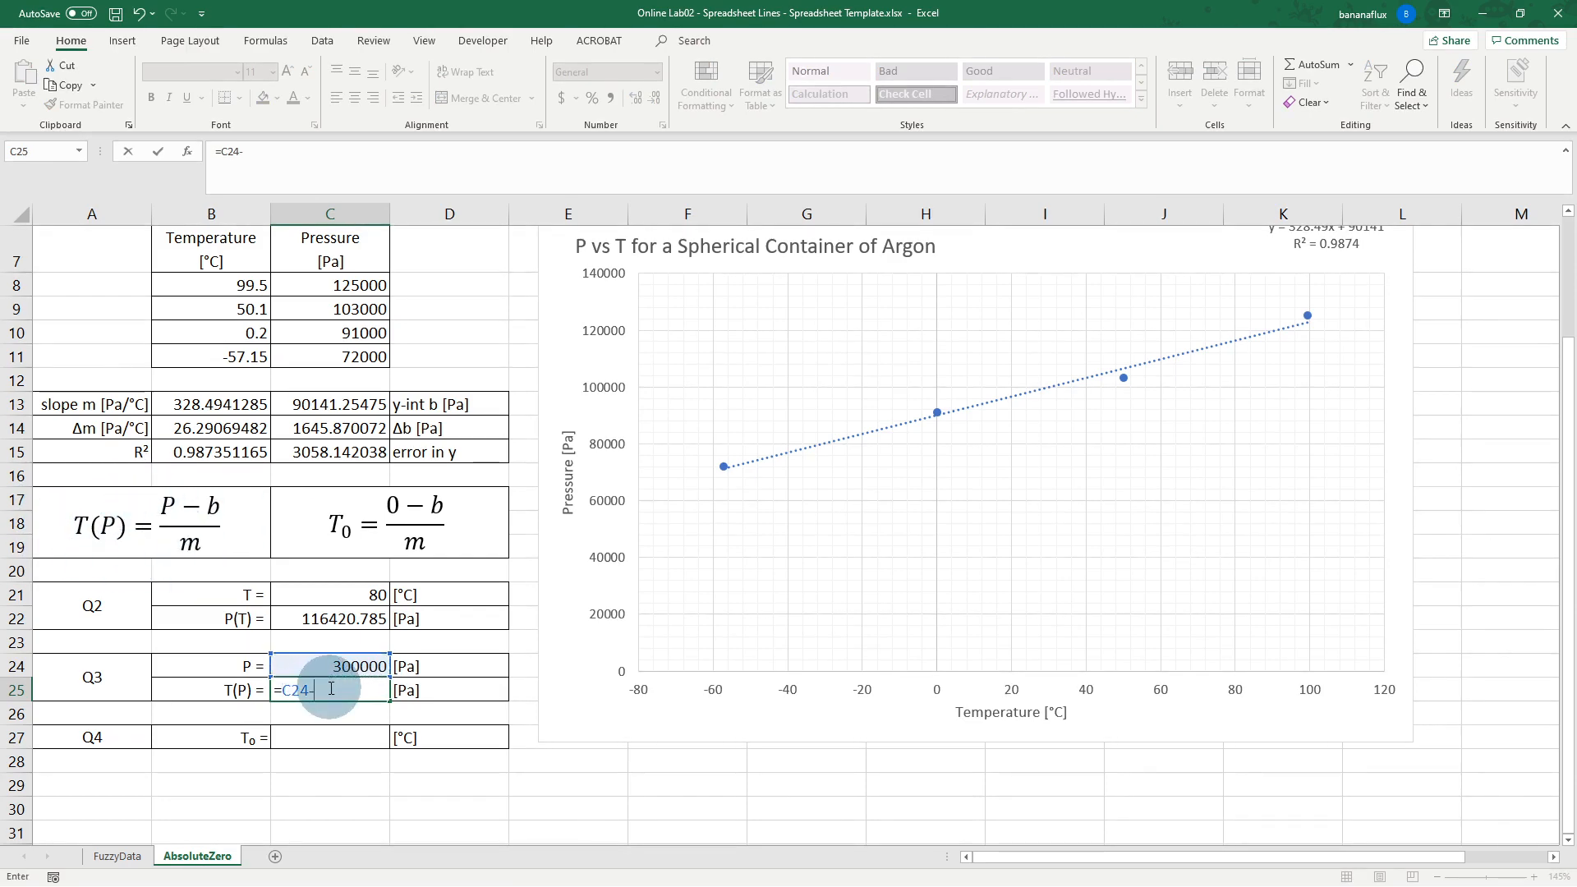
click(319, 402)
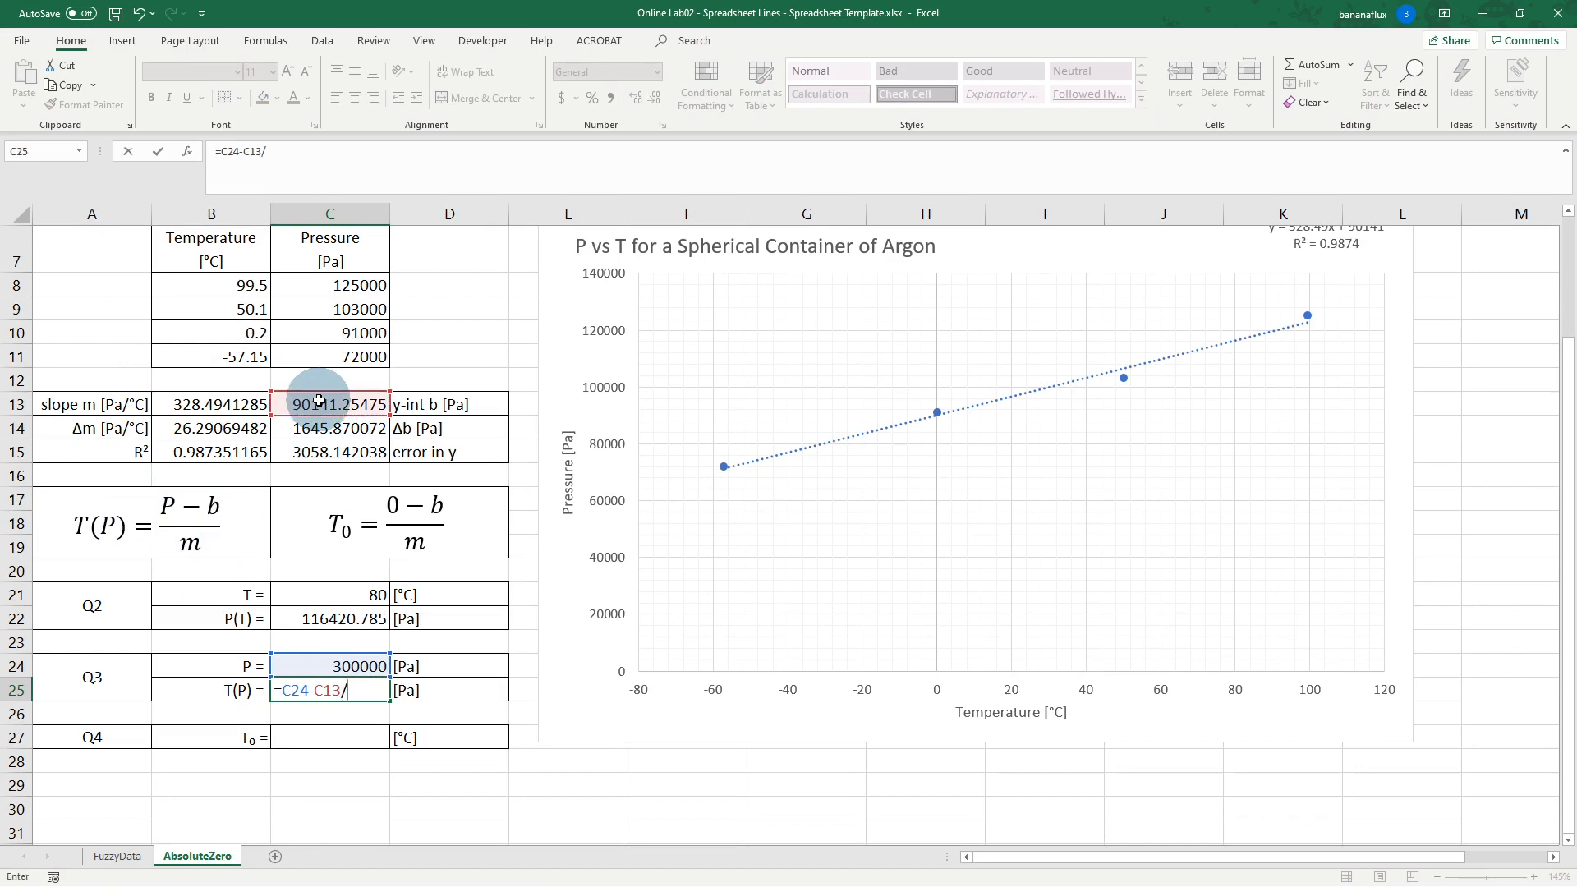
text(/)
click(215, 404)
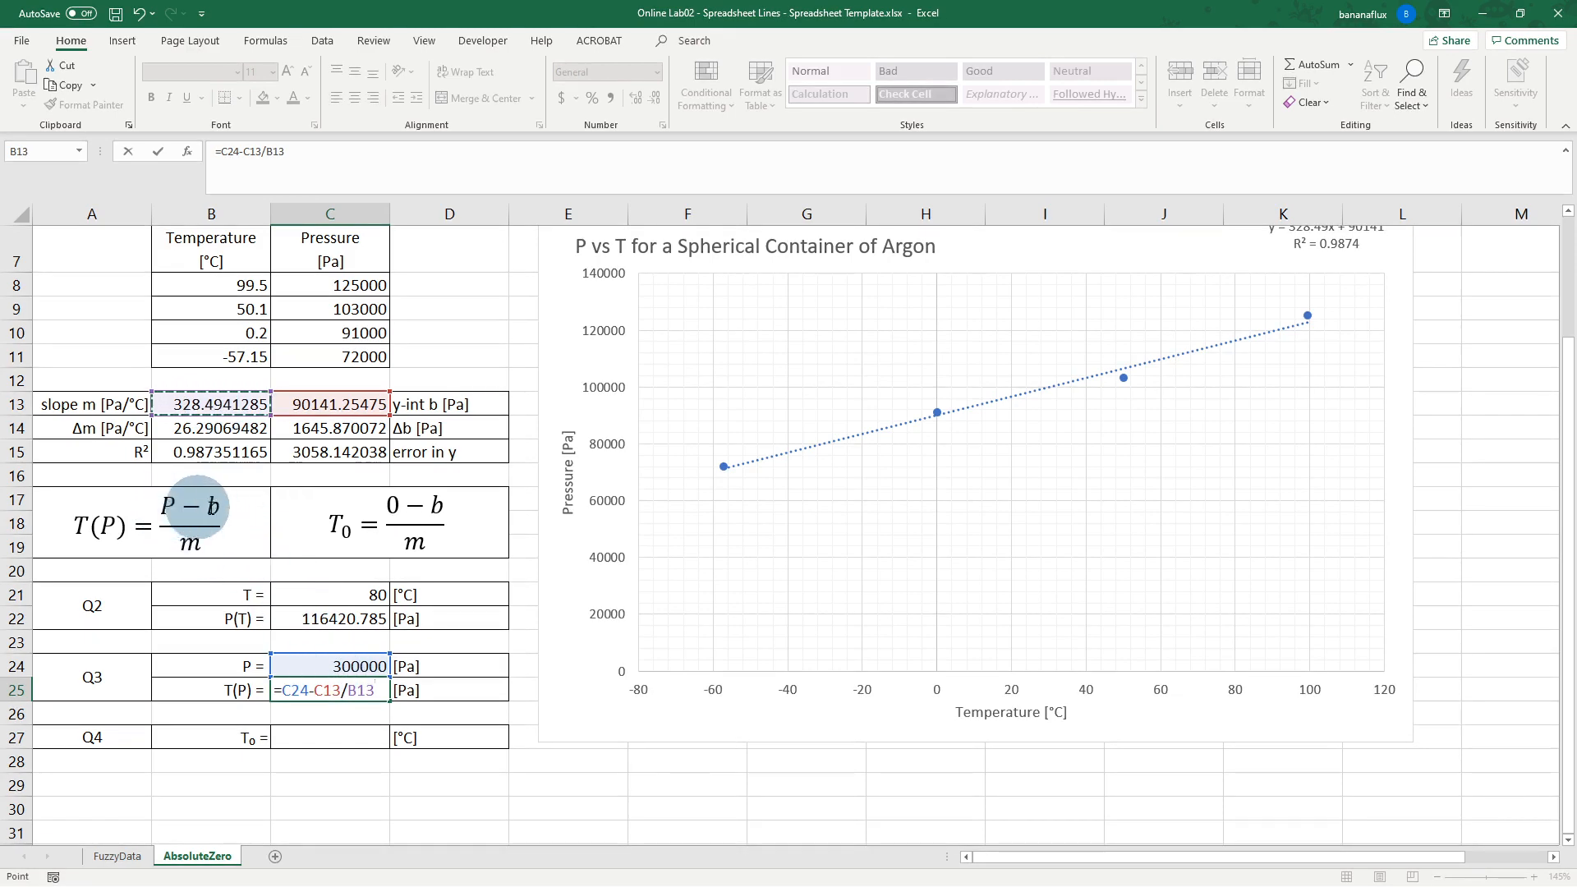
Step: Correct C25 to =(C24-C13)/B13, giving 638.8508257 for 300000 Pa
click(308, 692)
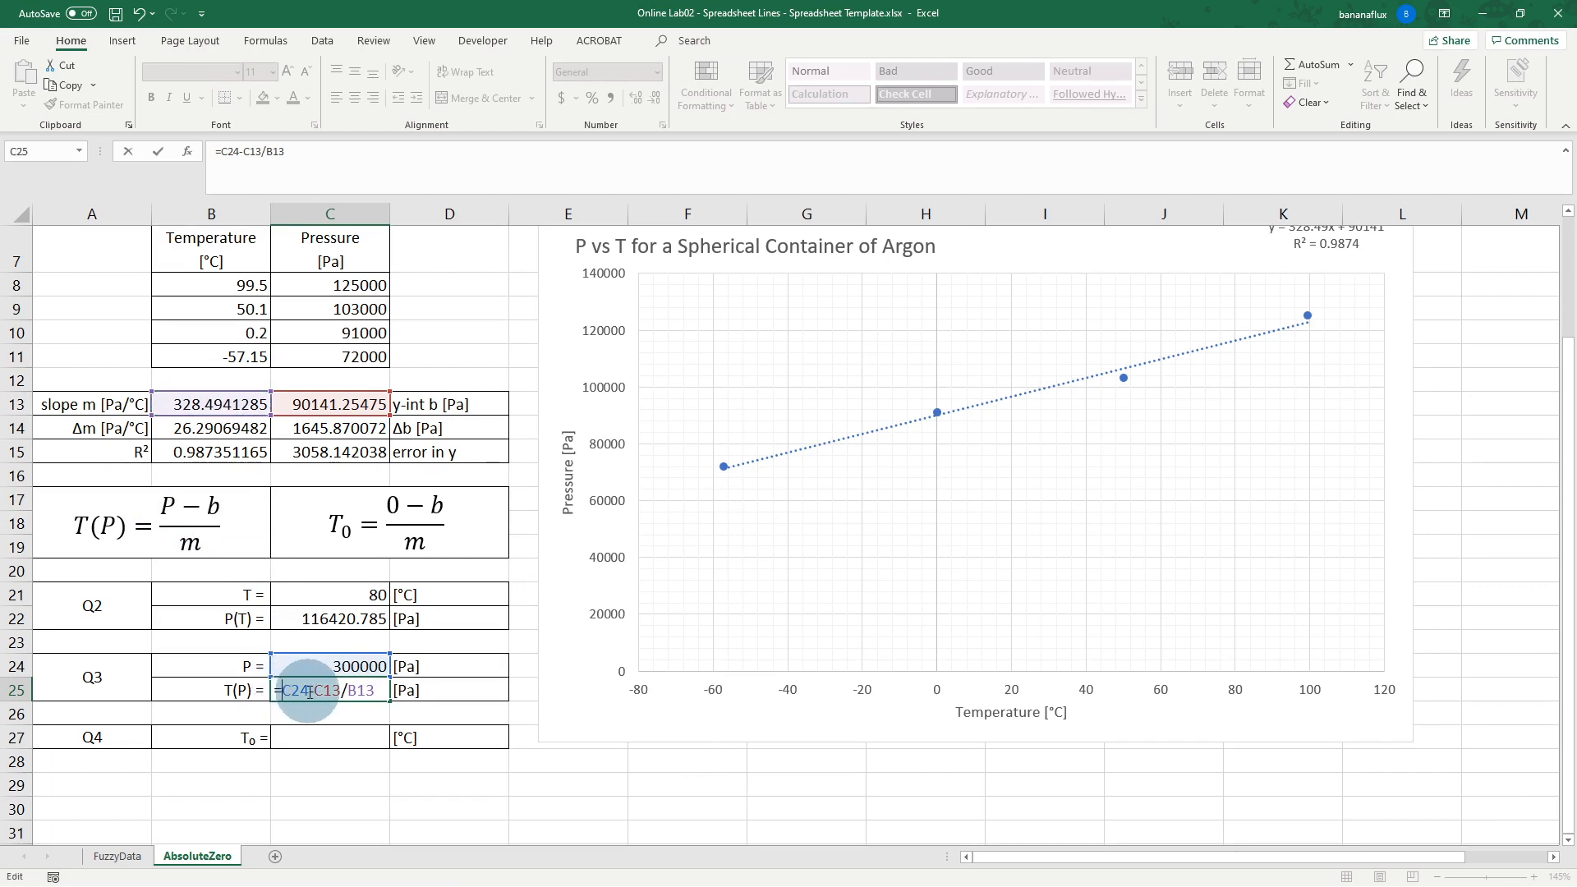
text(()
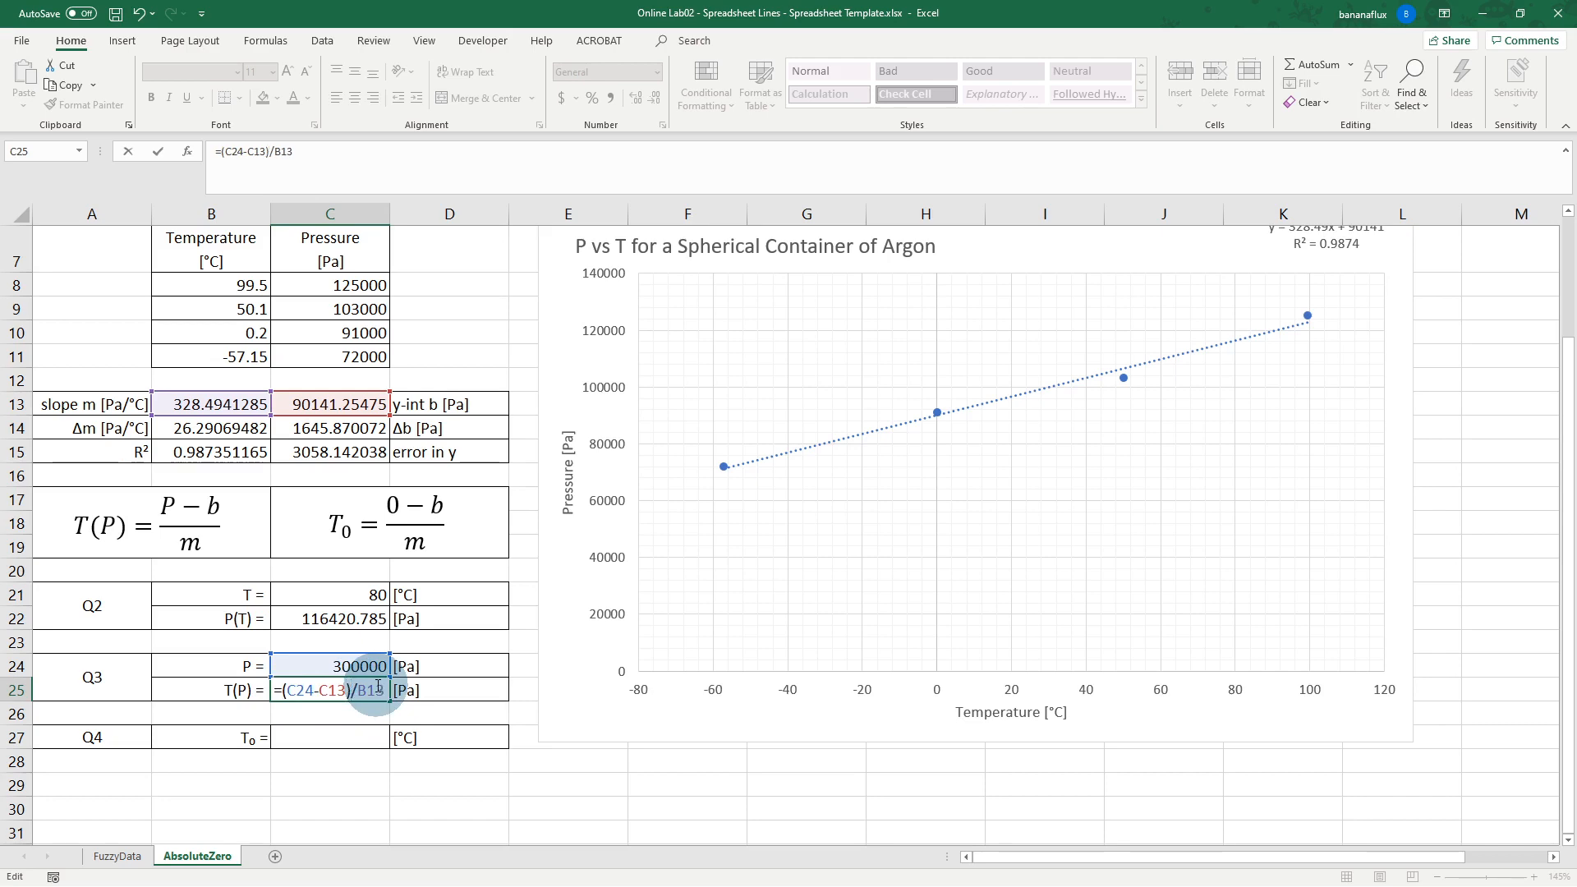
key(Return)
click(374, 688)
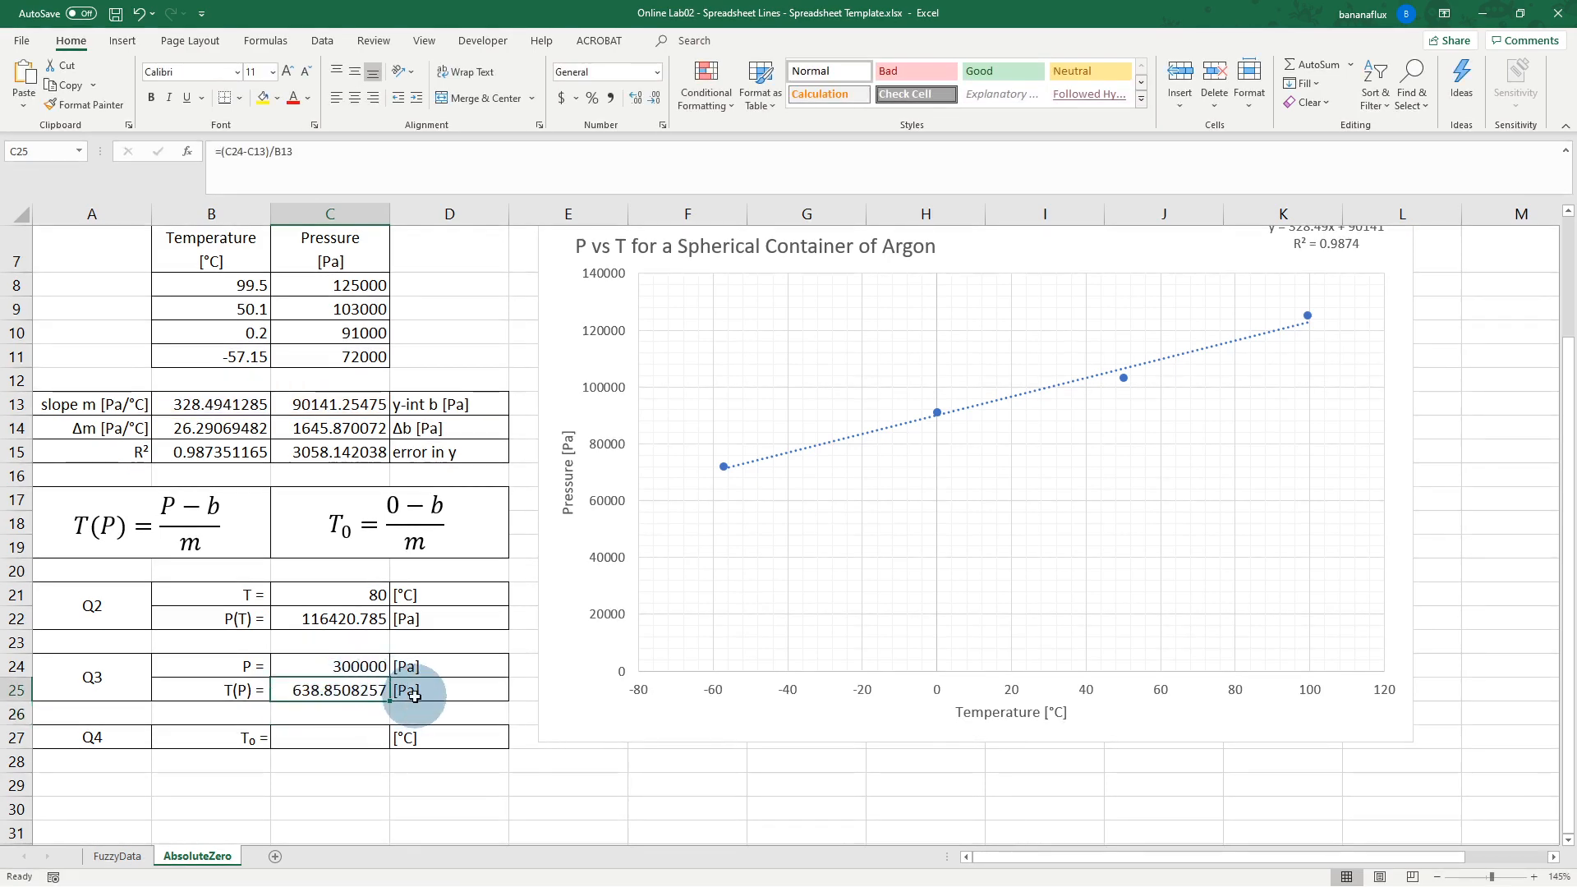
scroll(422, 687, up, 1)
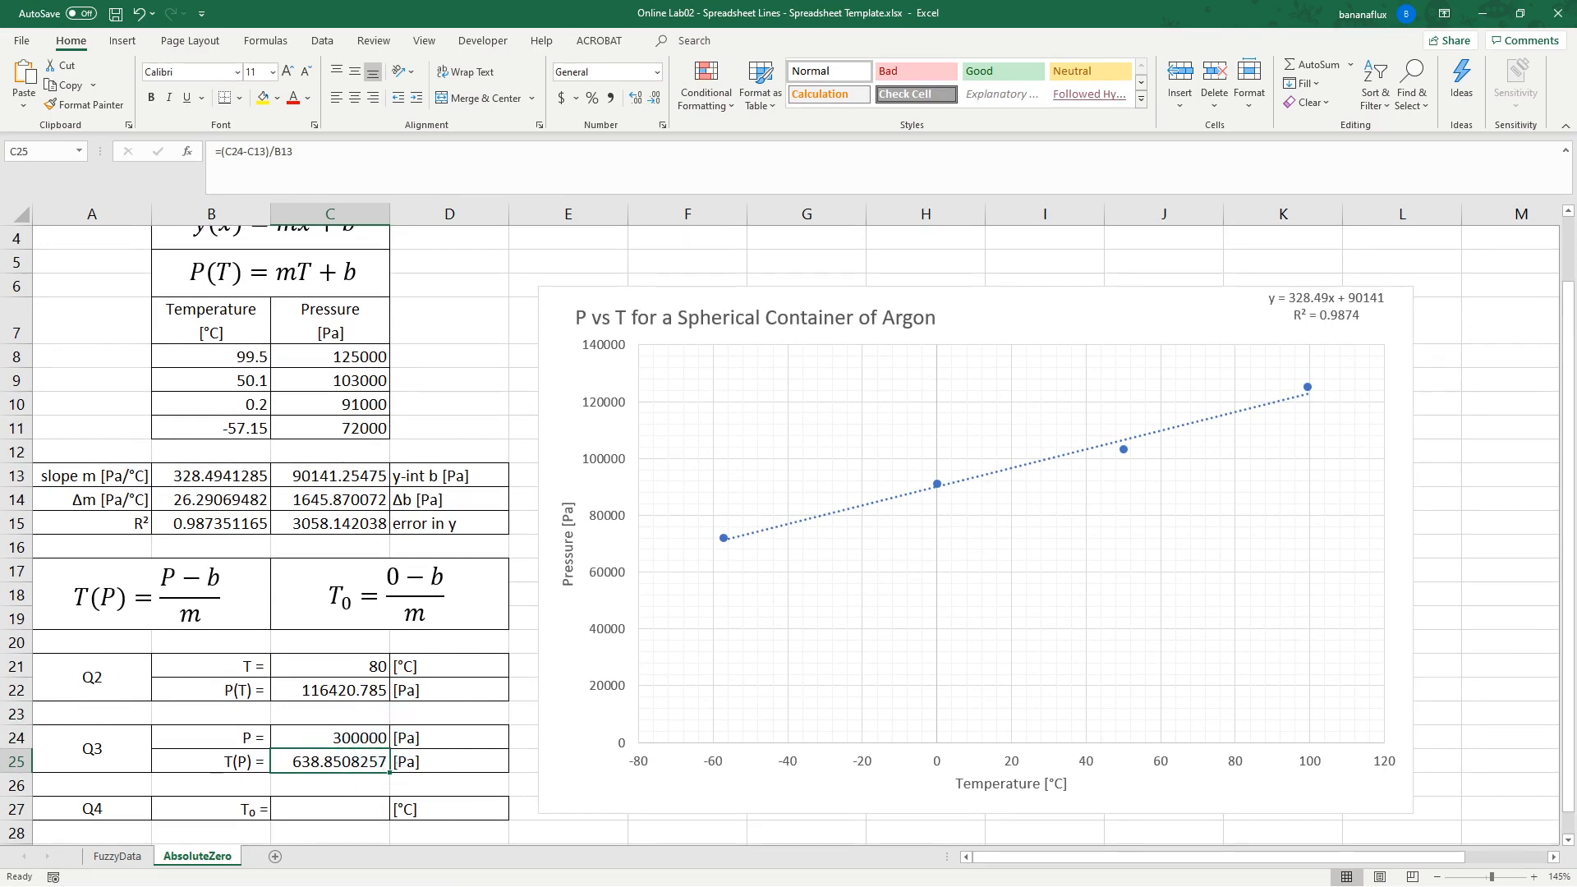
key(alt+Tab)
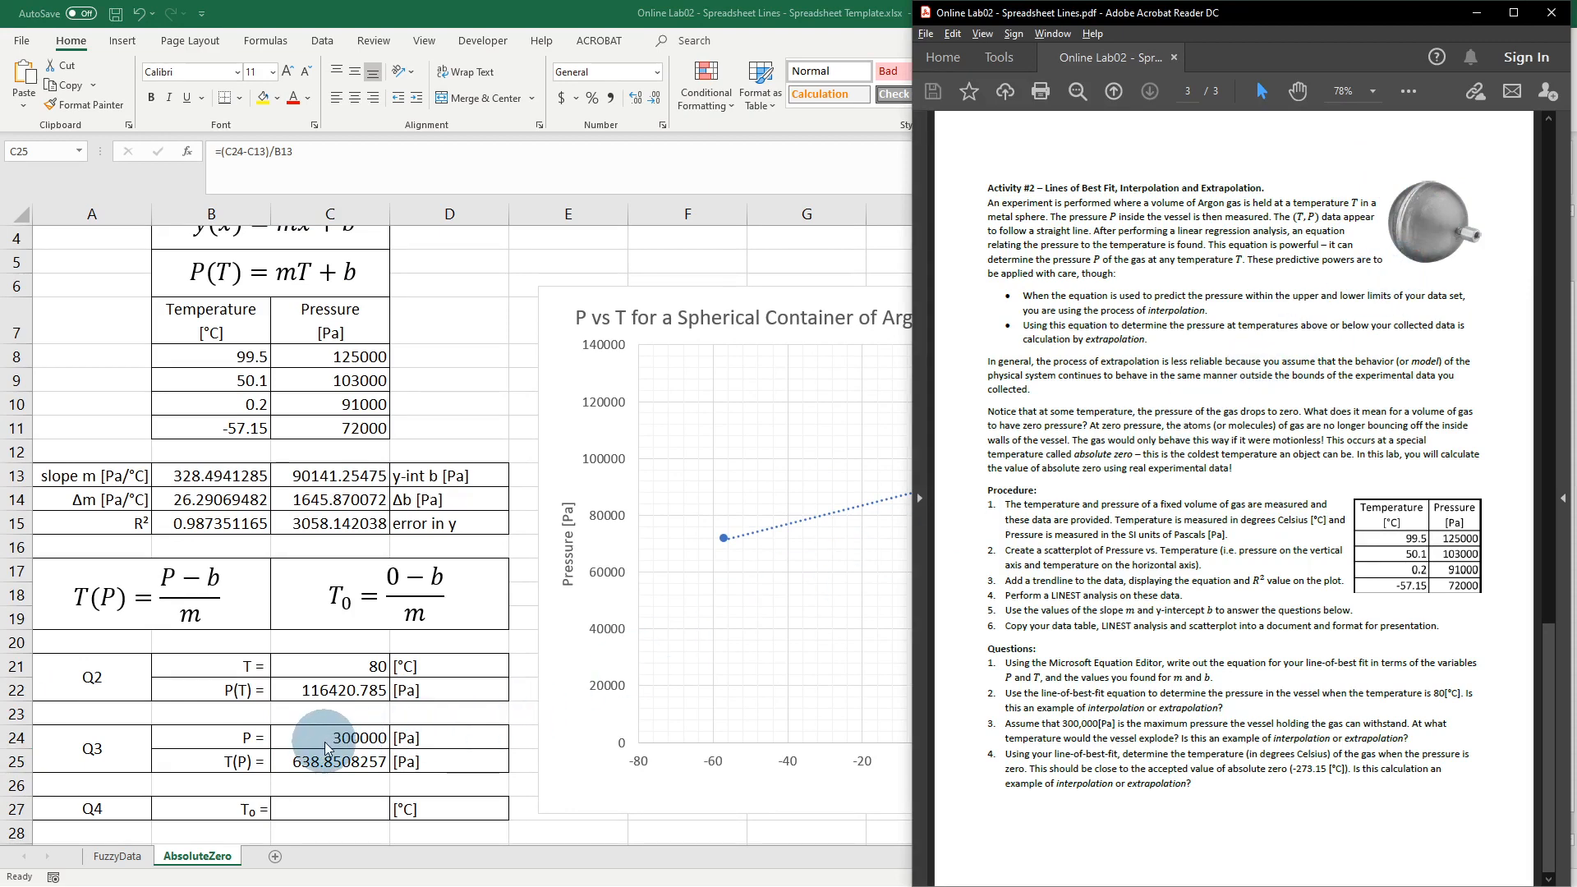
double_click(563, 16)
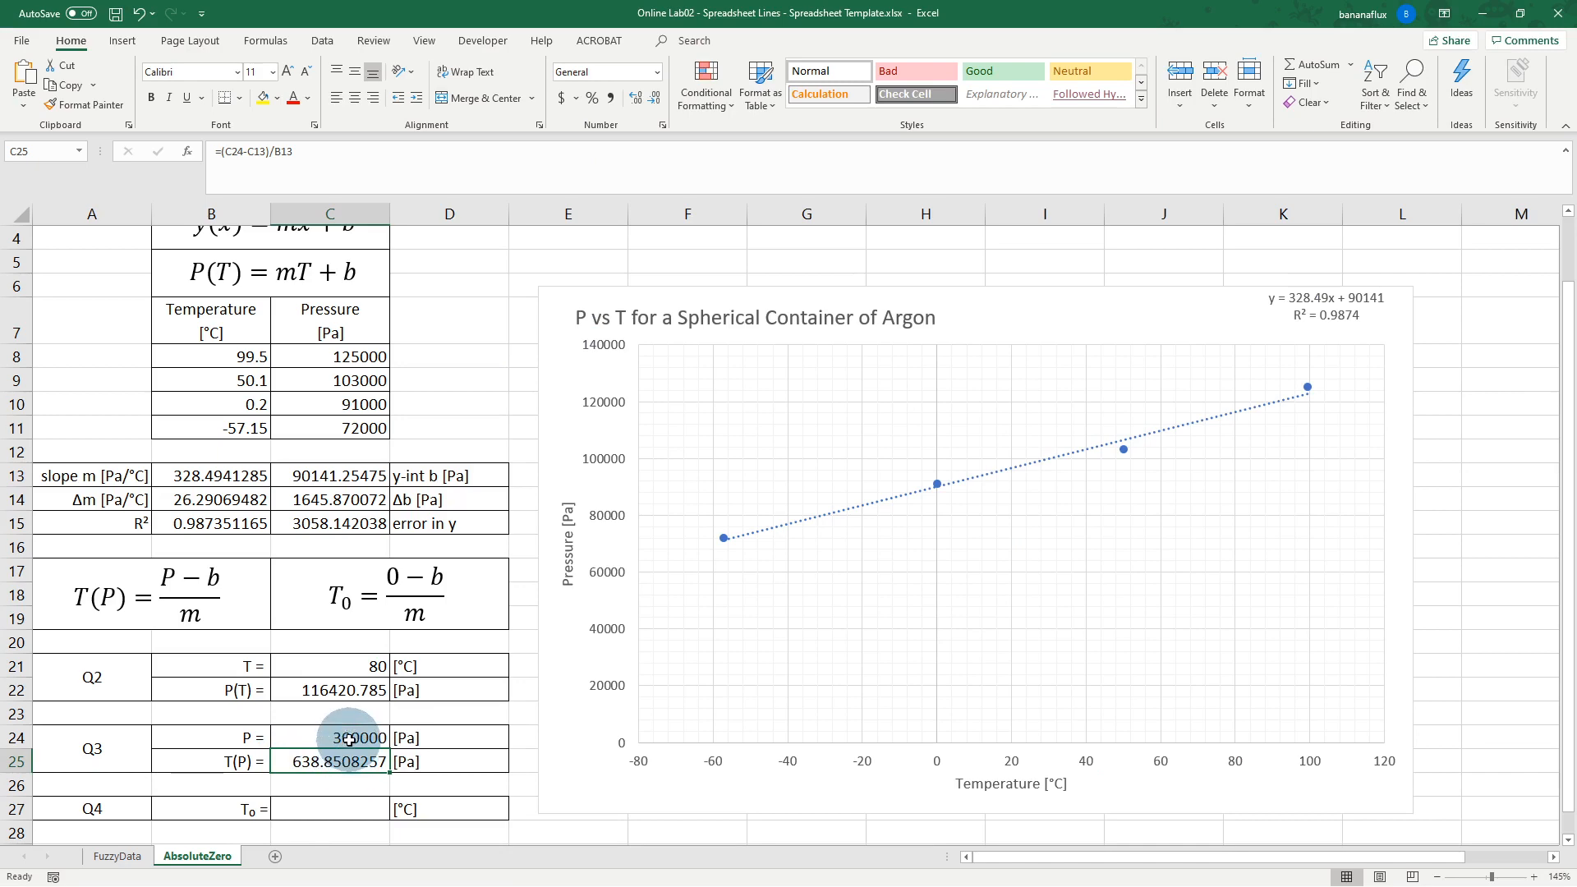
Step: Drag the chart title right so it sits centred above the P vs T plot
click(343, 815)
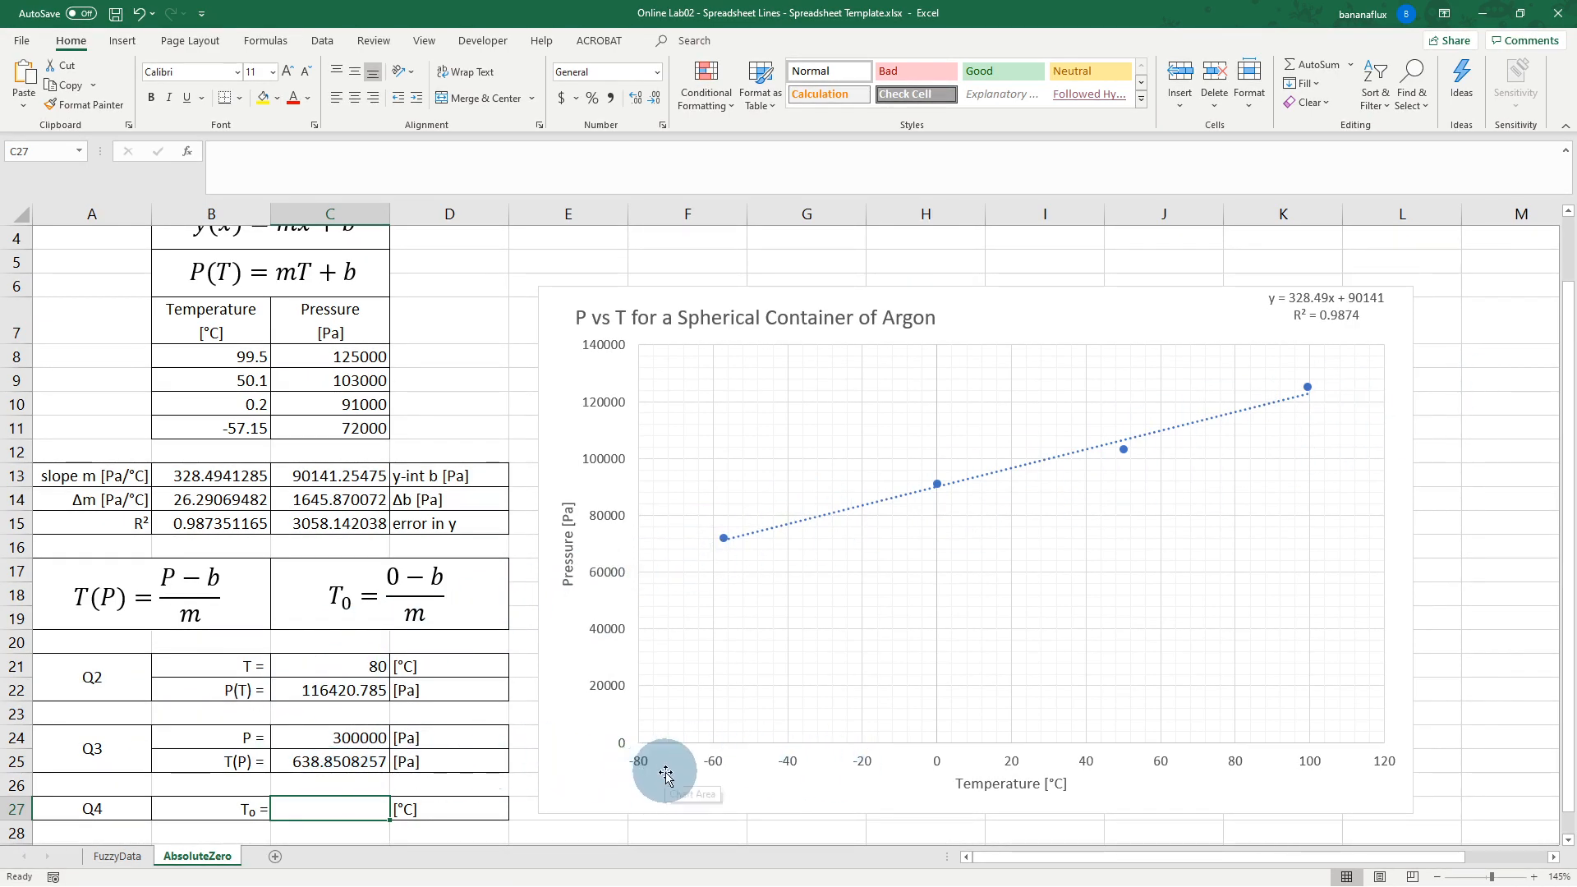
scroll(711, 774, up, 1)
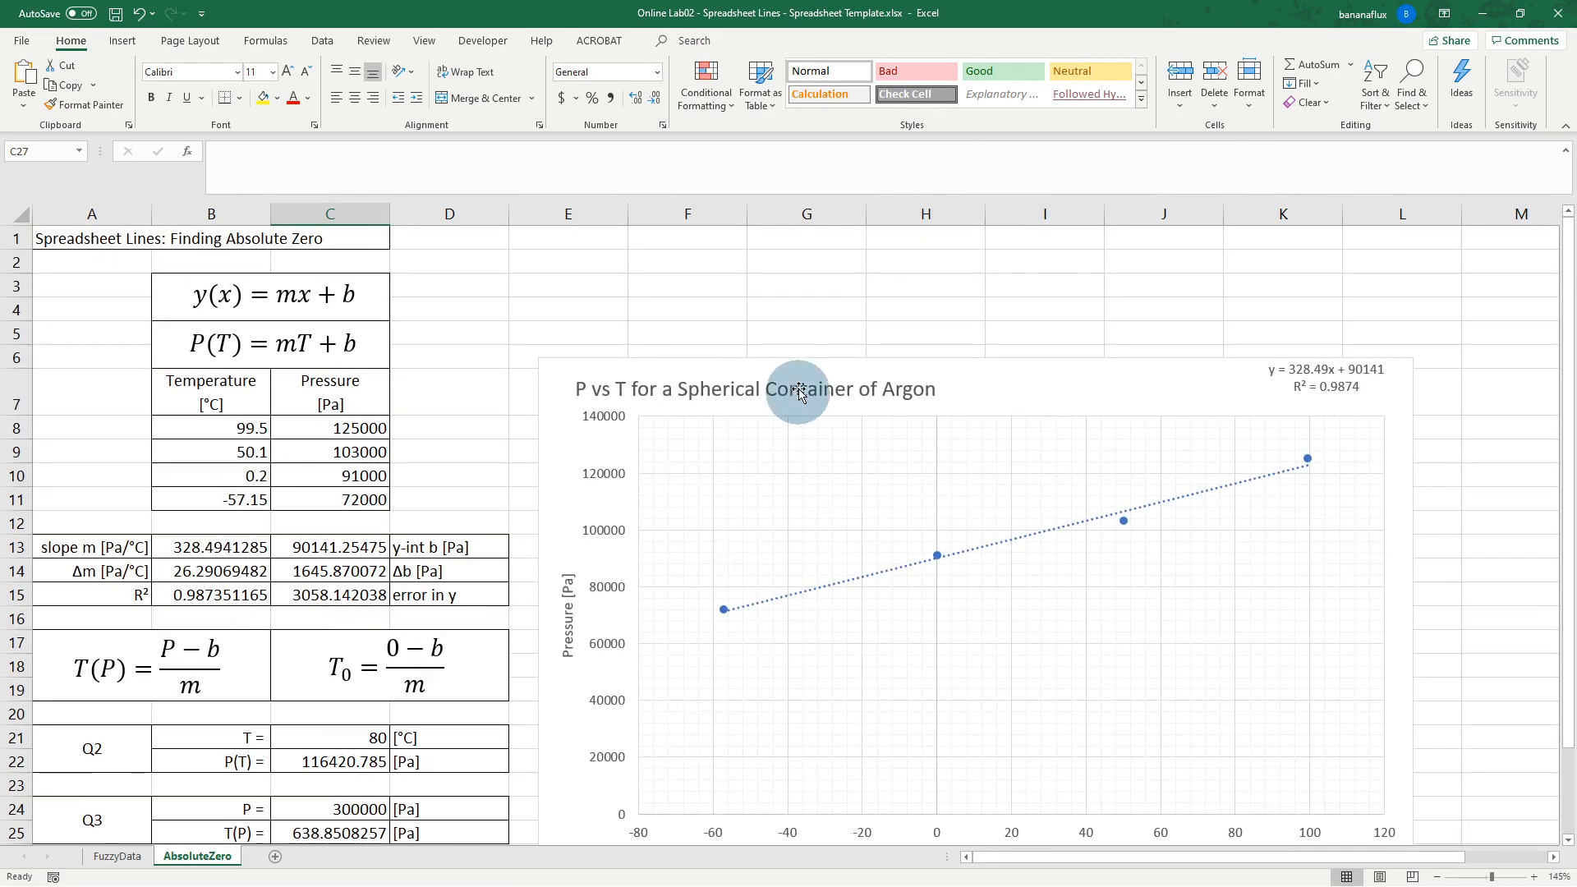
click(876, 380)
drag(875, 381, 953, 403)
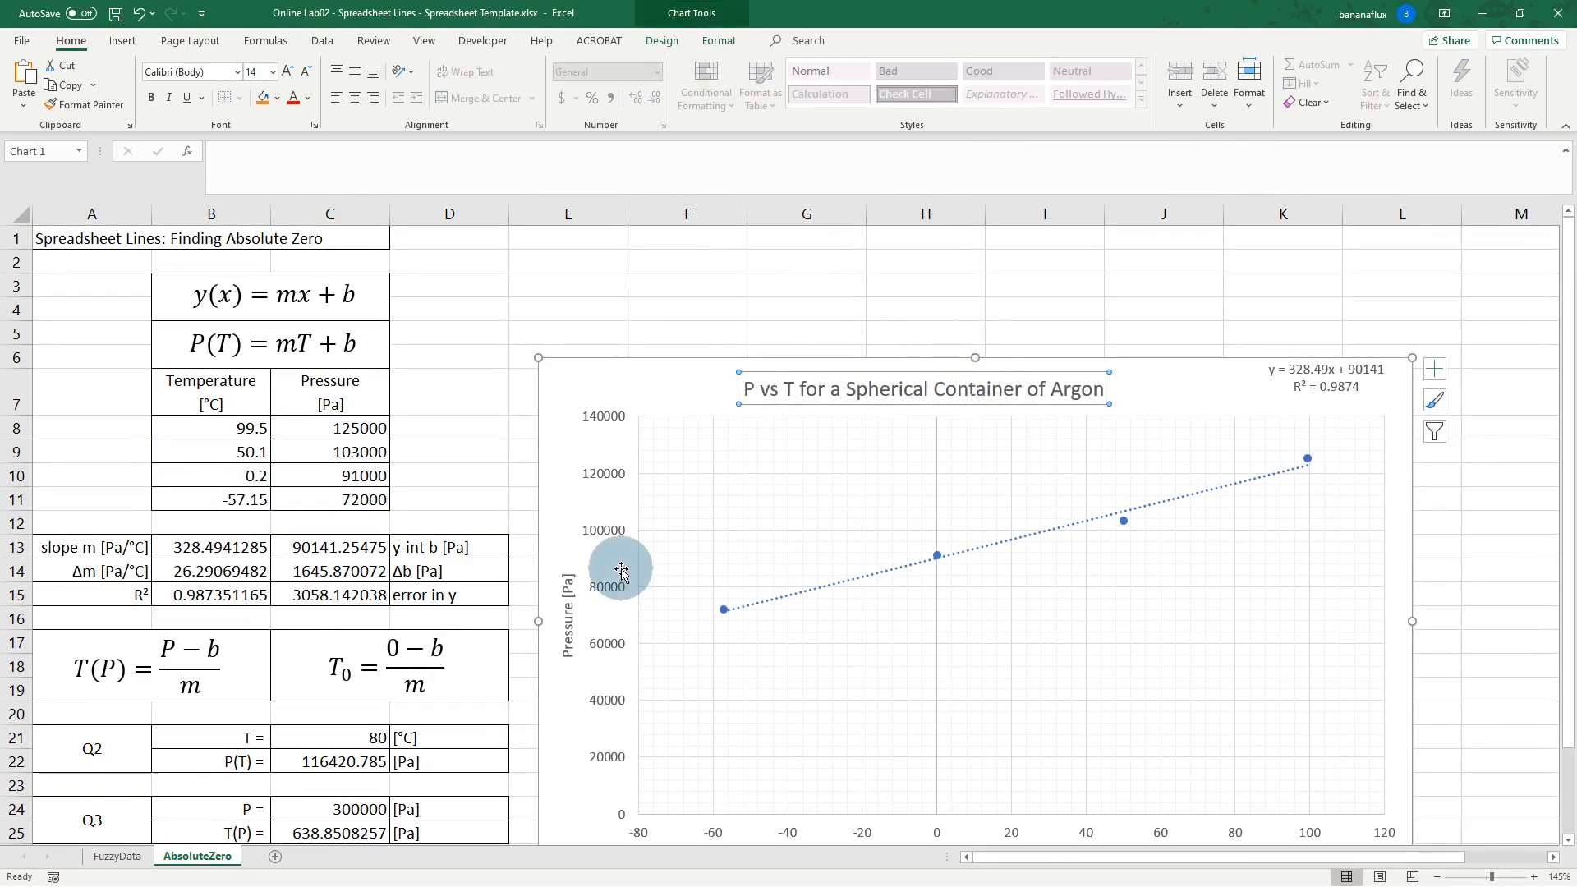